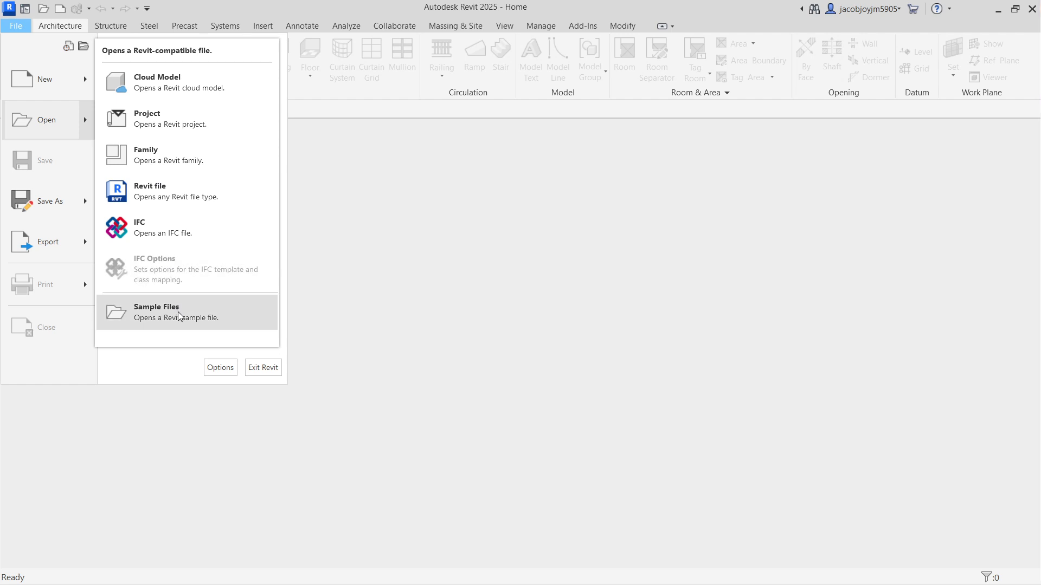
Step: Browse the Revit sample files, enlarging the file dialog and its thumbnails to identify the projects
{"action": "left_click", "coordinate": [216, 314]}
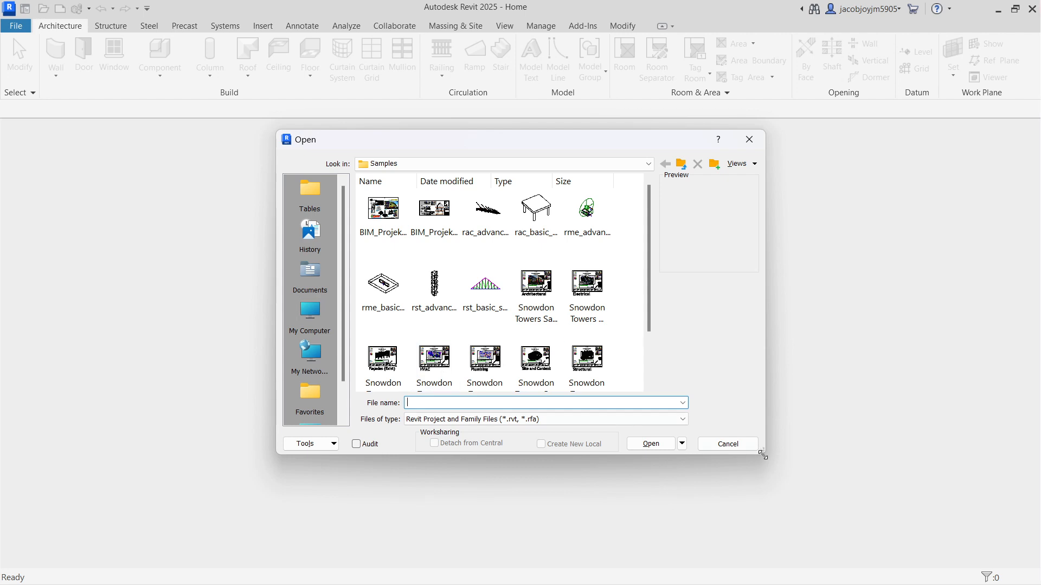
{"action": "left_click_drag", "start_coordinate": [762, 455], "coordinate": [849, 567]}
{"action": "left_click_drag", "start_coordinate": [688, 145], "coordinate": [600, 91]}
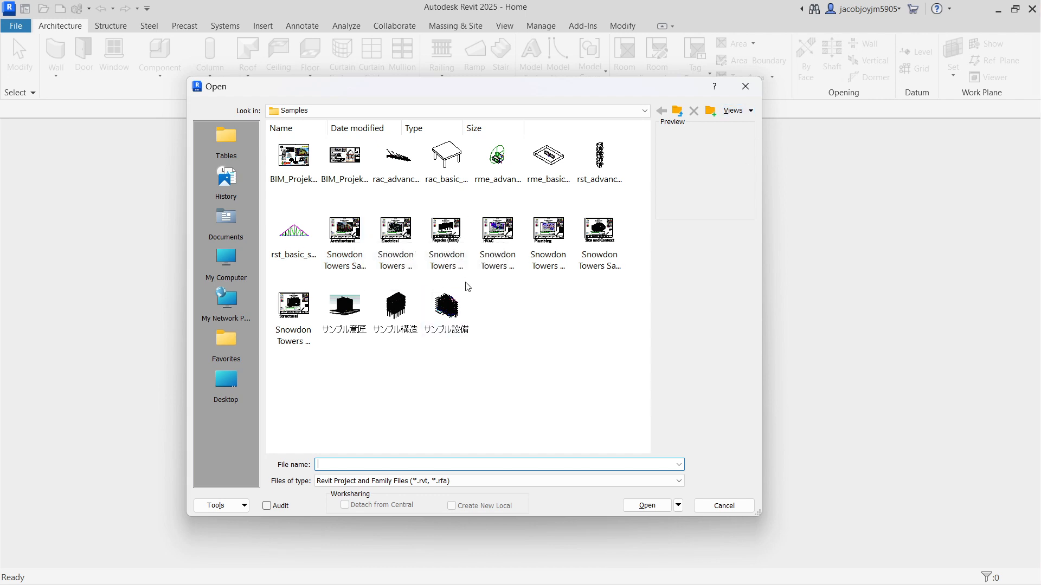
{"action": "scroll", "coordinate": [468, 286], "scroll_direction": "up", "scroll_amount": 2, "text": "ctrl"}
{"action": "scroll", "coordinate": [467, 286], "scroll_direction": "up", "scroll_amount": 2, "text": "ctrl"}
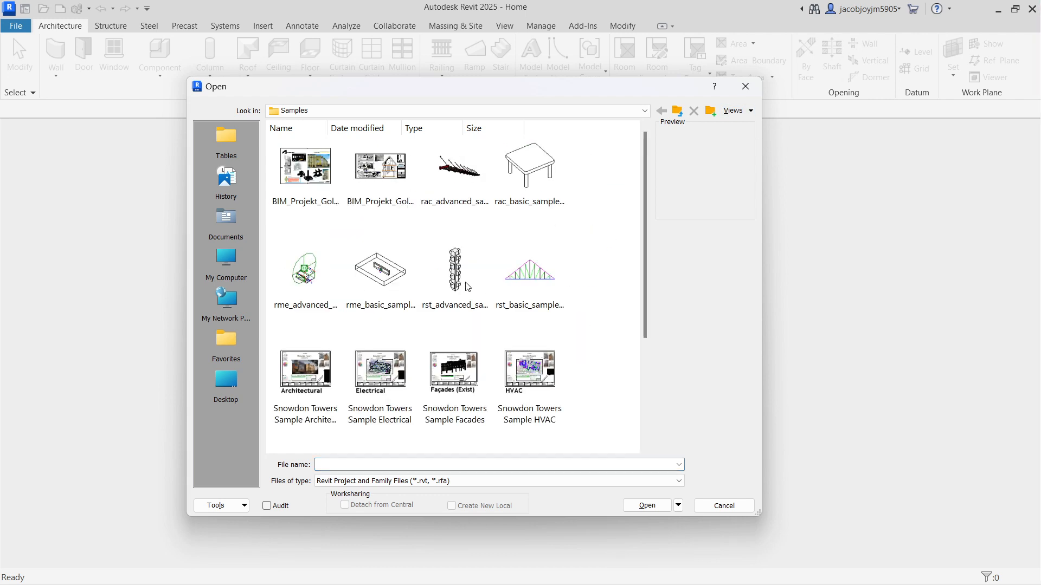
{"action": "scroll", "coordinate": [467, 286], "scroll_direction": "down", "scroll_amount": 3}
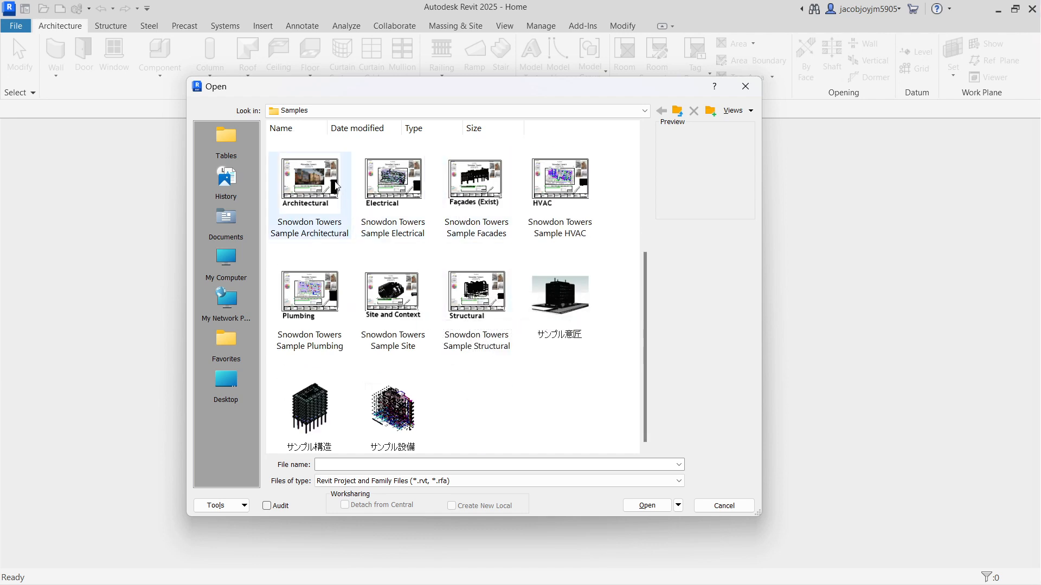
Step: Open Snowdon Towers Sample Architectural.rvt, continuing even though another user has it open
{"action": "left_click", "coordinate": [308, 175]}
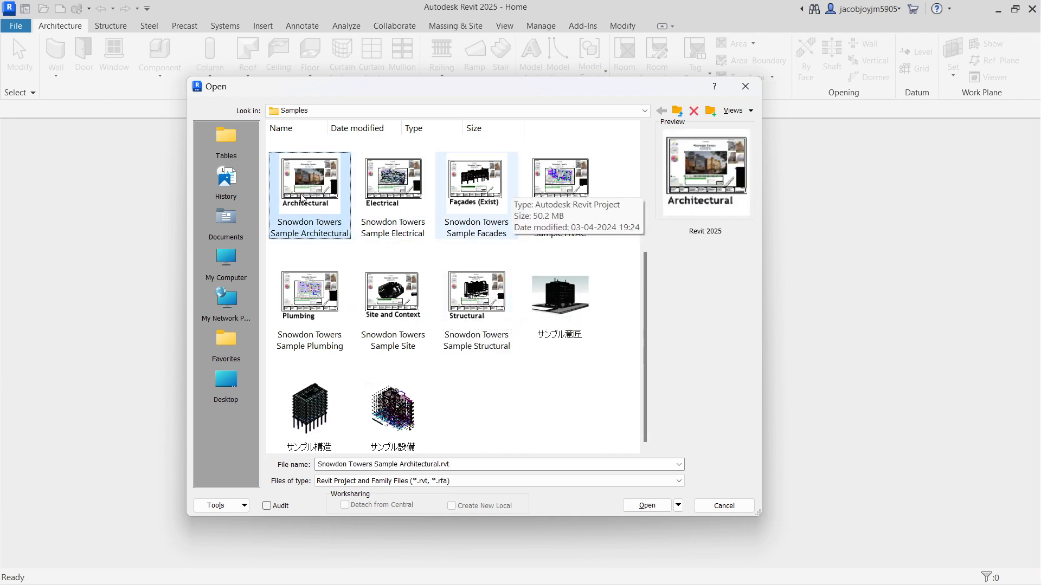
{"action": "left_click", "coordinate": [653, 506]}
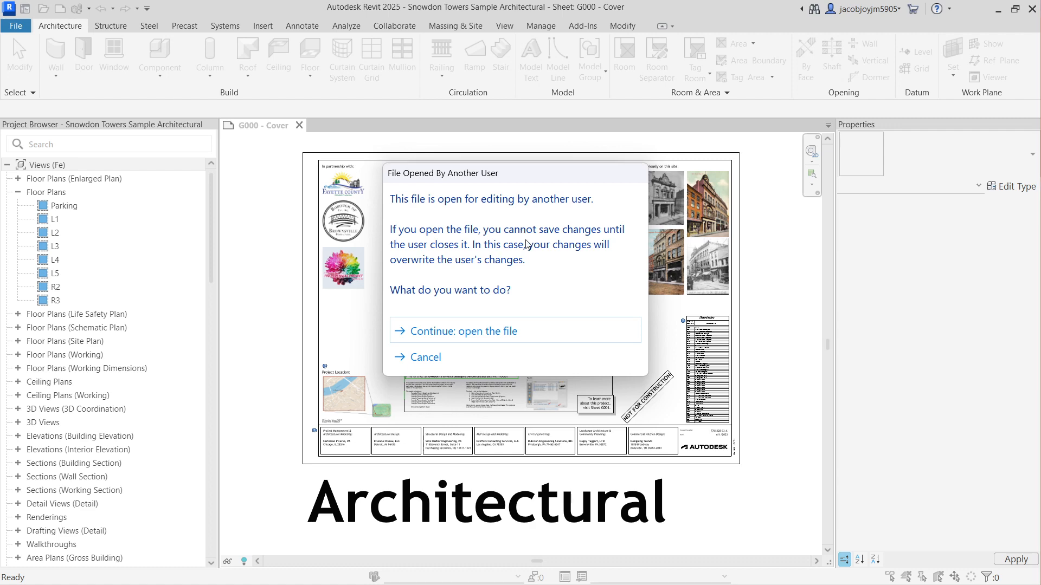
{"action": "left_click", "coordinate": [520, 334]}
{"action": "scroll", "coordinate": [520, 334], "scroll_direction": "down", "scroll_amount": 3}
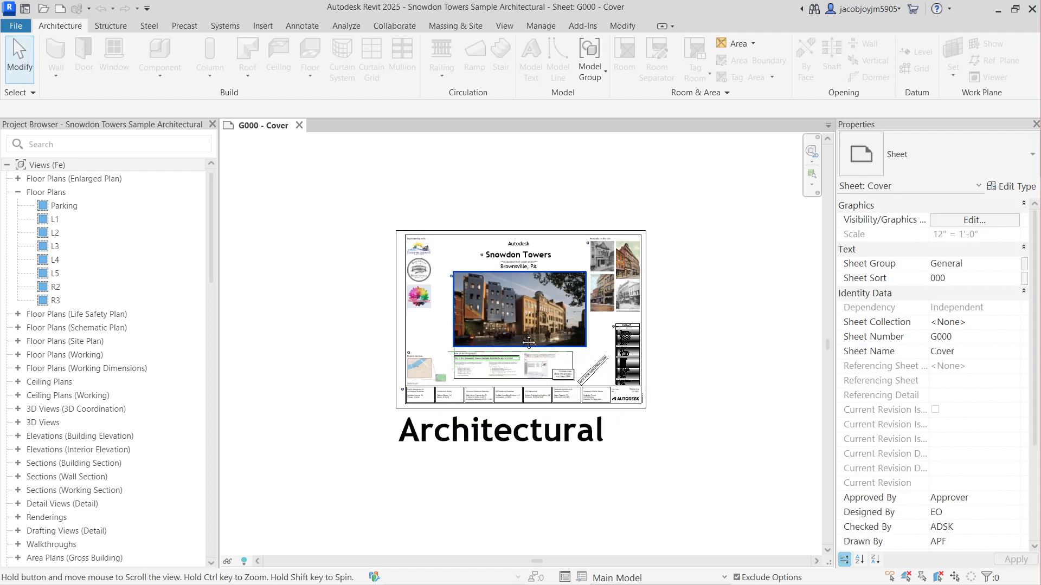
{"action": "scroll", "coordinate": [520, 335], "scroll_direction": "up", "scroll_amount": 3}
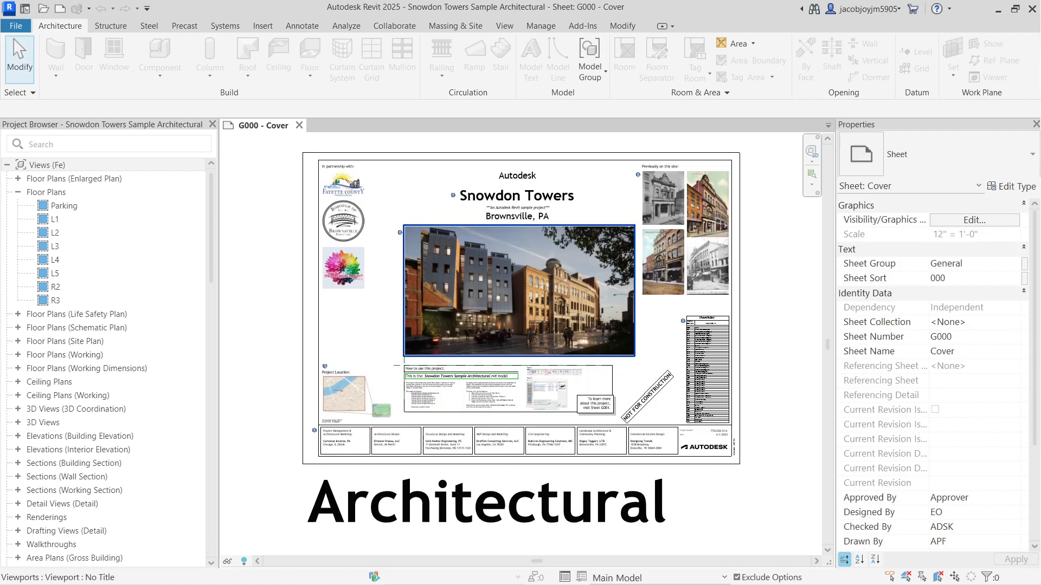
{"action": "scroll", "coordinate": [521, 336], "scroll_direction": "down", "scroll_amount": 3}
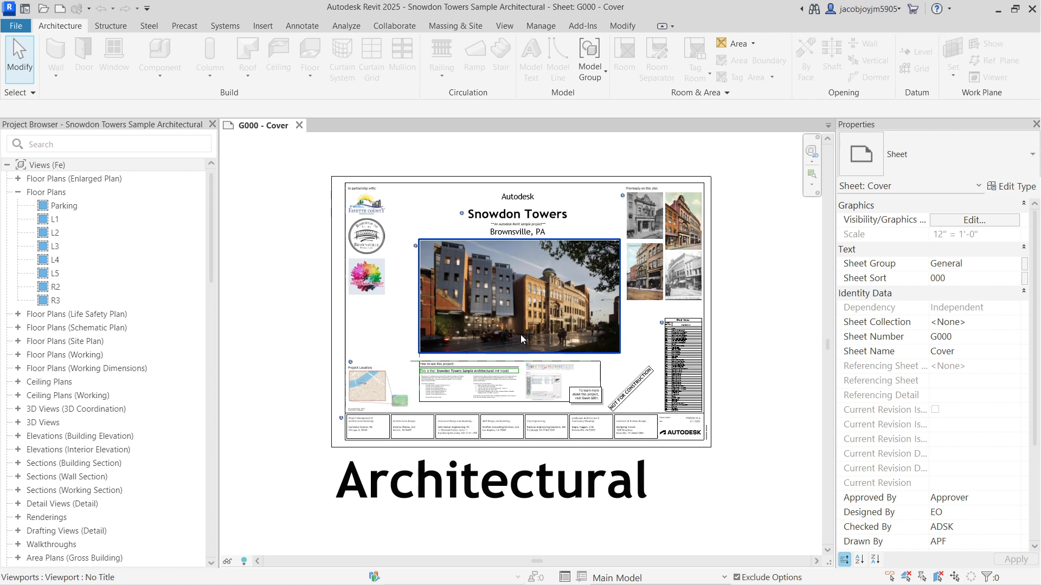
{"action": "scroll", "coordinate": [521, 336], "scroll_direction": "up", "scroll_amount": 3}
{"action": "scroll", "coordinate": [522, 335], "scroll_direction": "down", "scroll_amount": 3}
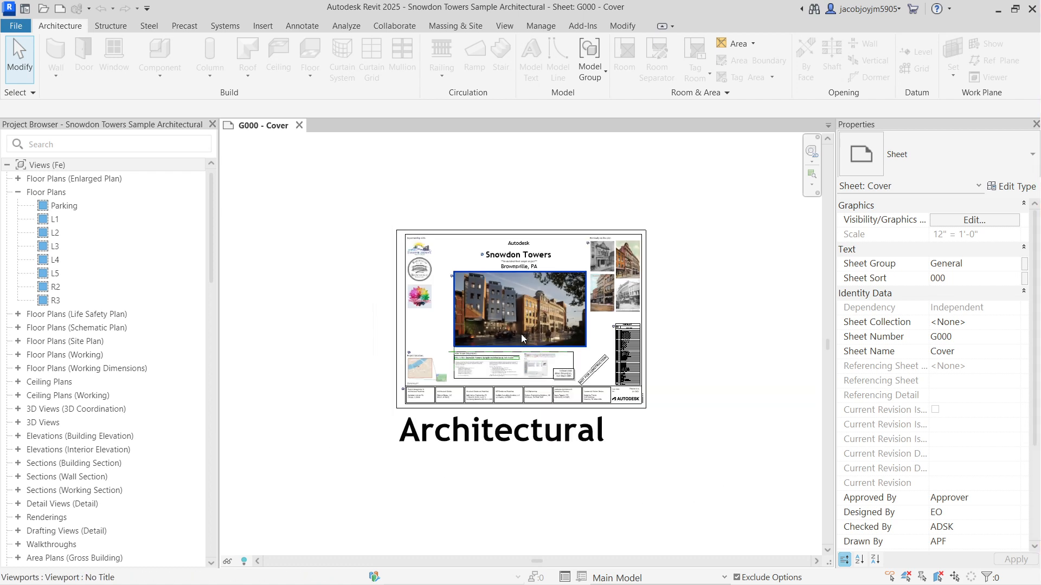
{"action": "scroll", "coordinate": [521, 335], "scroll_direction": "up", "scroll_amount": 3}
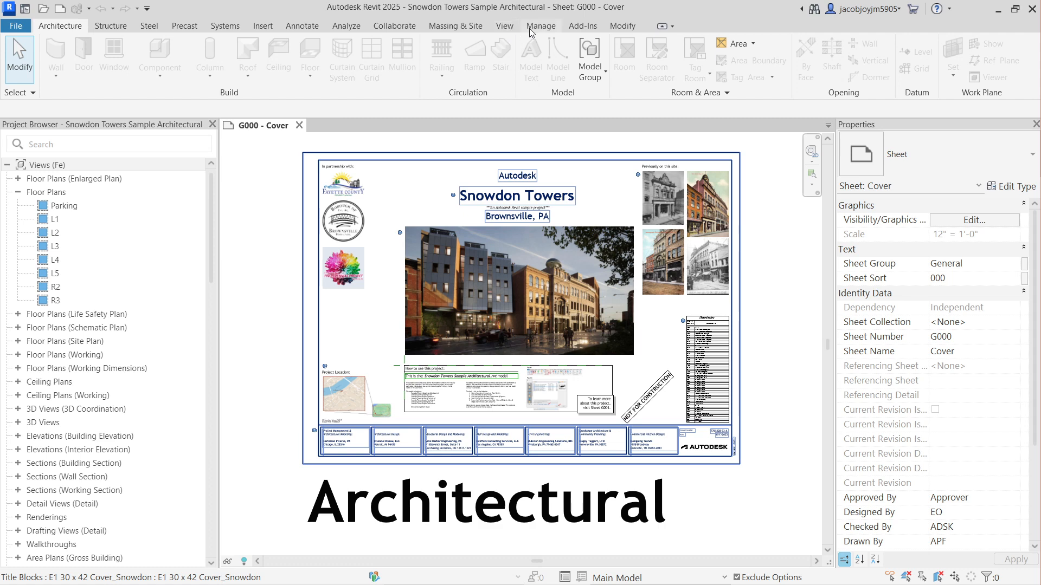
Step: Open the default 3D view and orient it toward the street front of the Snowdon Towers building
{"action": "left_click", "coordinate": [505, 28]}
{"action": "left_click", "coordinate": [416, 56]}
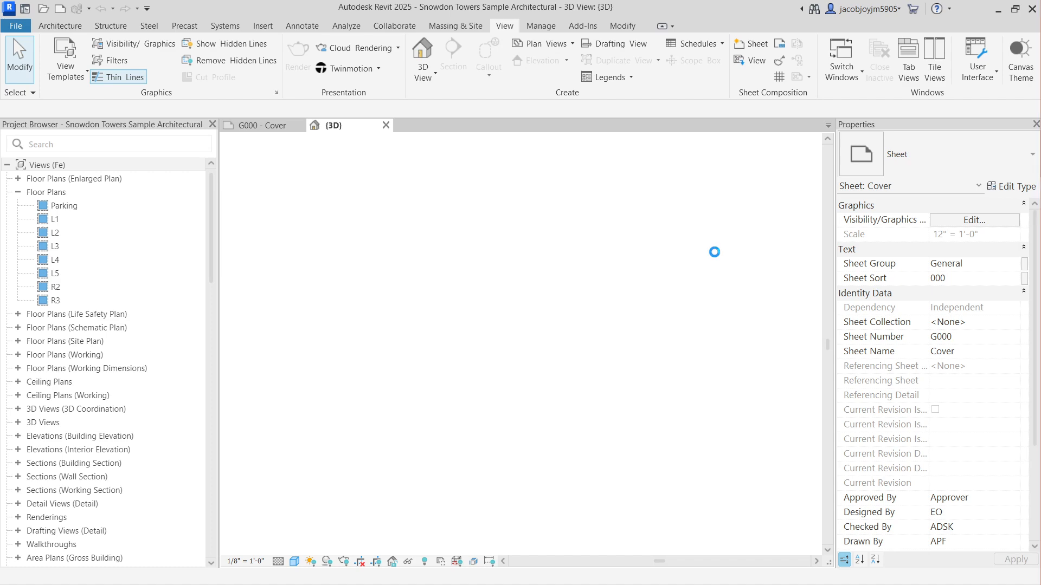
{"action": "middle_click_drag", "start_coordinate": [662, 236], "coordinate": [272, 343], "text": "shift"}
{"action": "middle_click_drag", "start_coordinate": [549, 349], "coordinate": [443, 343], "text": "shift"}
{"action": "scroll", "coordinate": [444, 346], "scroll_direction": "up", "scroll_amount": 5}
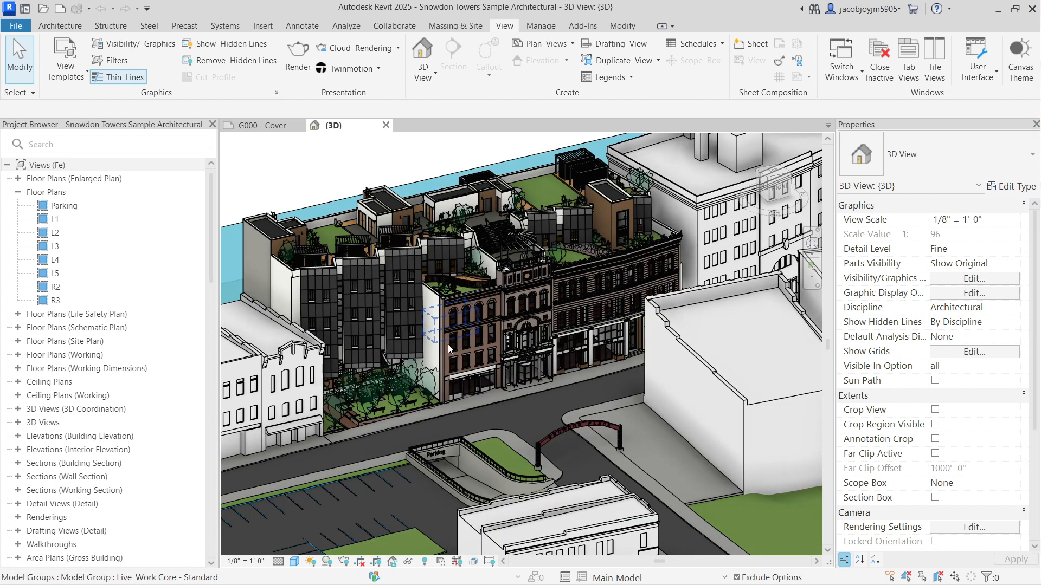
{"action": "middle_click_drag", "start_coordinate": [522, 377], "coordinate": [536, 347], "text": "shift"}
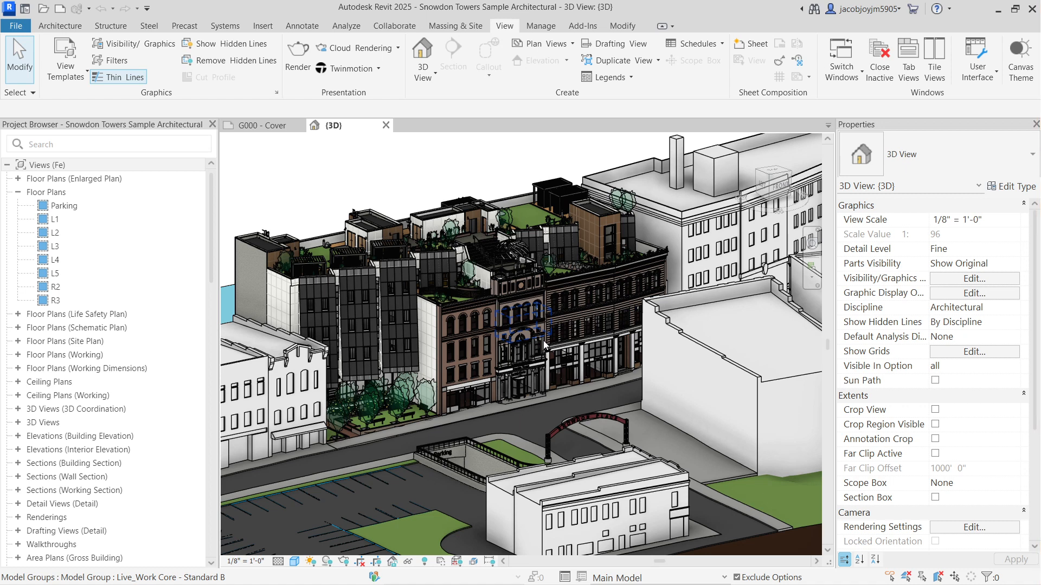
Step: Review the linked models under Revit Links in the project tree and select Snowdon Towers Sample Site.rvt
{"action": "left_click", "coordinate": [541, 26]}
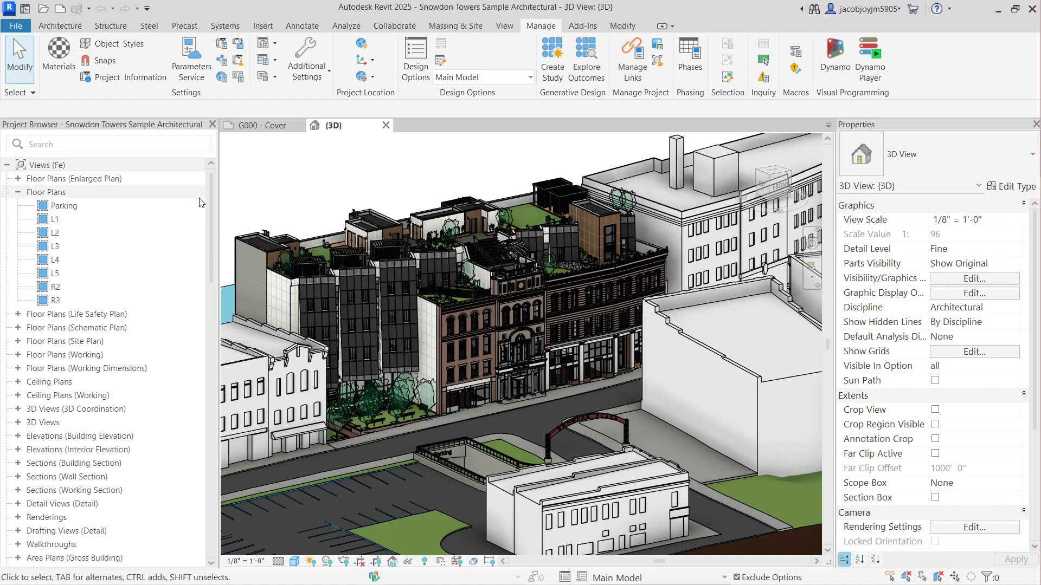
{"action": "left_click_drag", "start_coordinate": [213, 222], "coordinate": [206, 511]}
{"action": "left_click", "coordinate": [62, 483]}
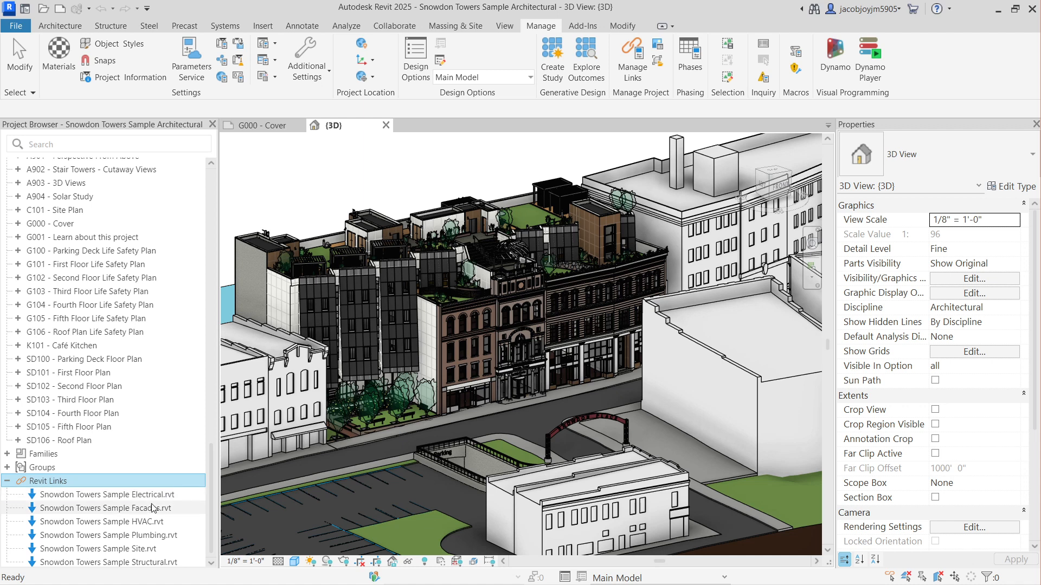
{"action": "scroll", "coordinate": [634, 317], "scroll_direction": "down", "scroll_amount": 3}
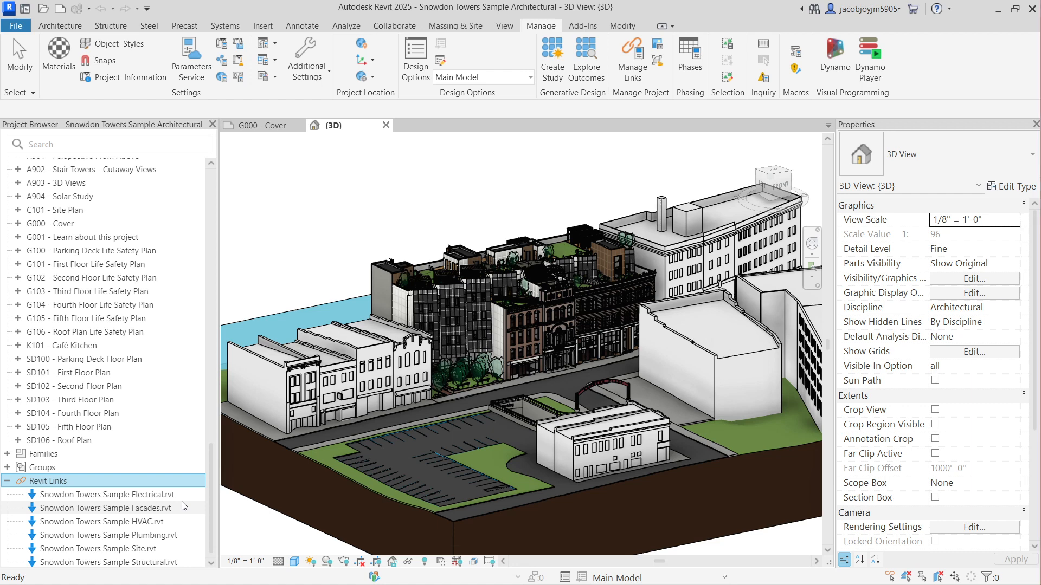
{"action": "left_click", "coordinate": [171, 549]}
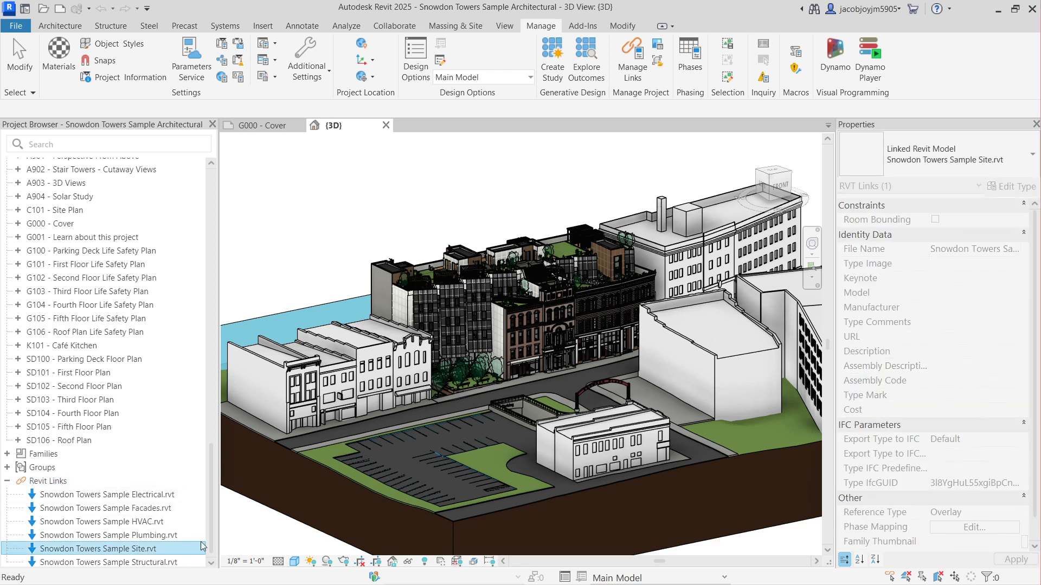
Step: Temporarily hide the linked site model in the 3D view, and reset the temporary hide
{"action": "left_click", "coordinate": [521, 490]}
{"action": "left_click", "coordinate": [467, 486]}
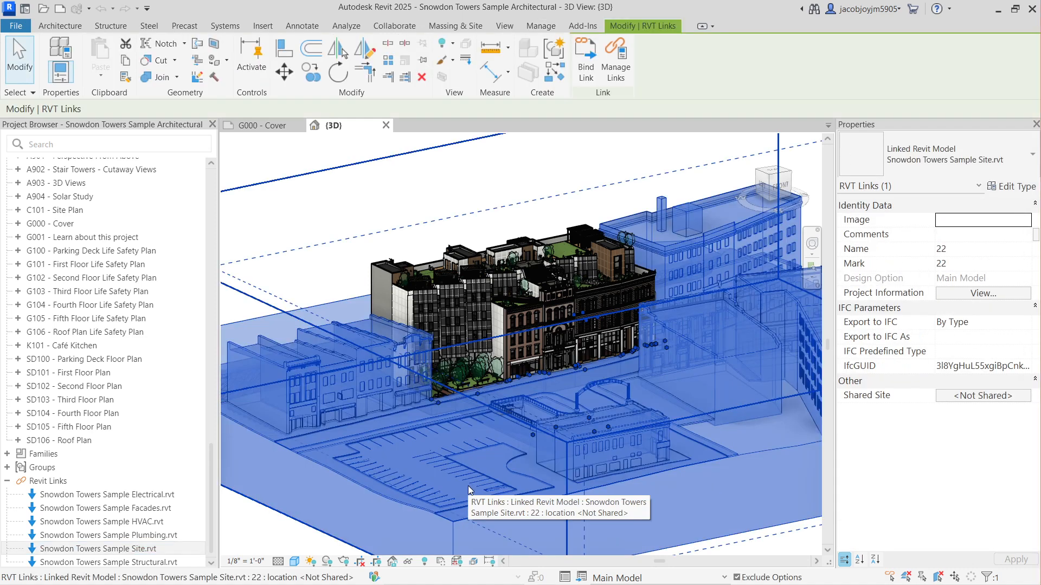
{"action": "middle_click_drag", "start_coordinate": [452, 350], "coordinate": [388, 358], "text": "shift"}
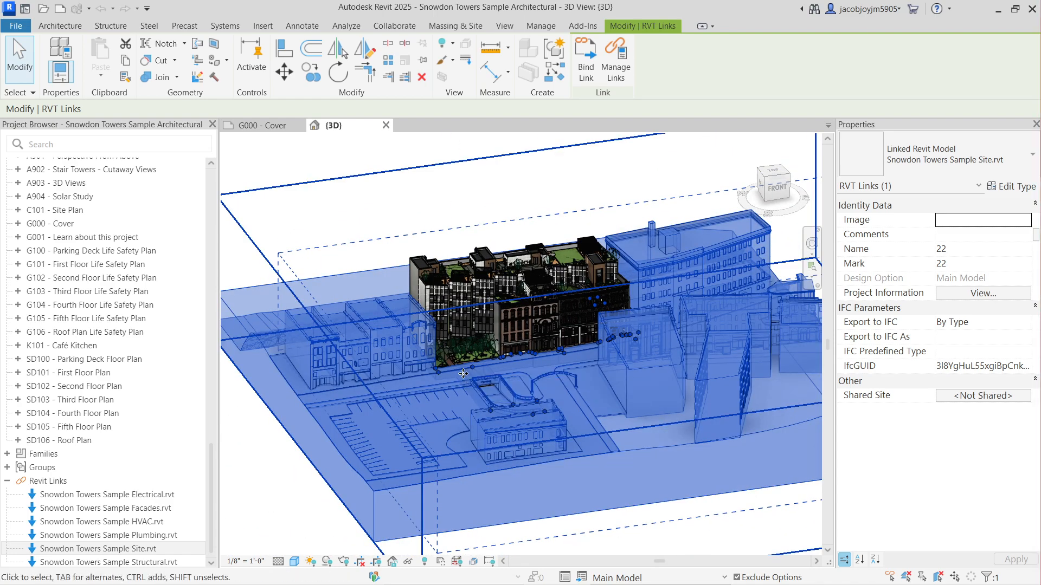
{"action": "key", "text": "h"}
{"action": "key", "text": "h"}
{"action": "middle_click_drag", "start_coordinate": [502, 411], "coordinate": [498, 416]}
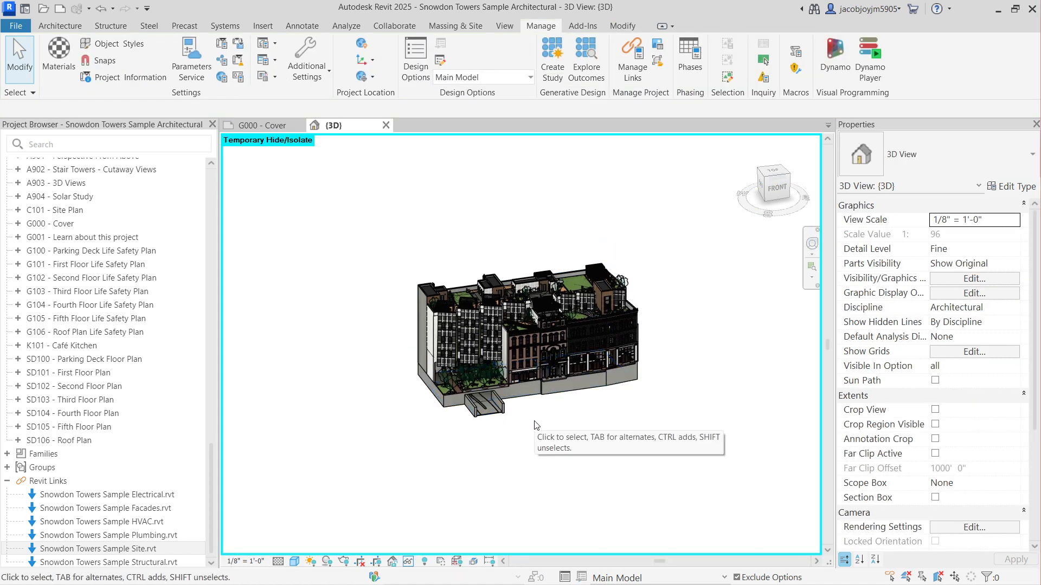
{"action": "middle_click_drag", "start_coordinate": [564, 432], "coordinate": [596, 408], "text": "shift"}
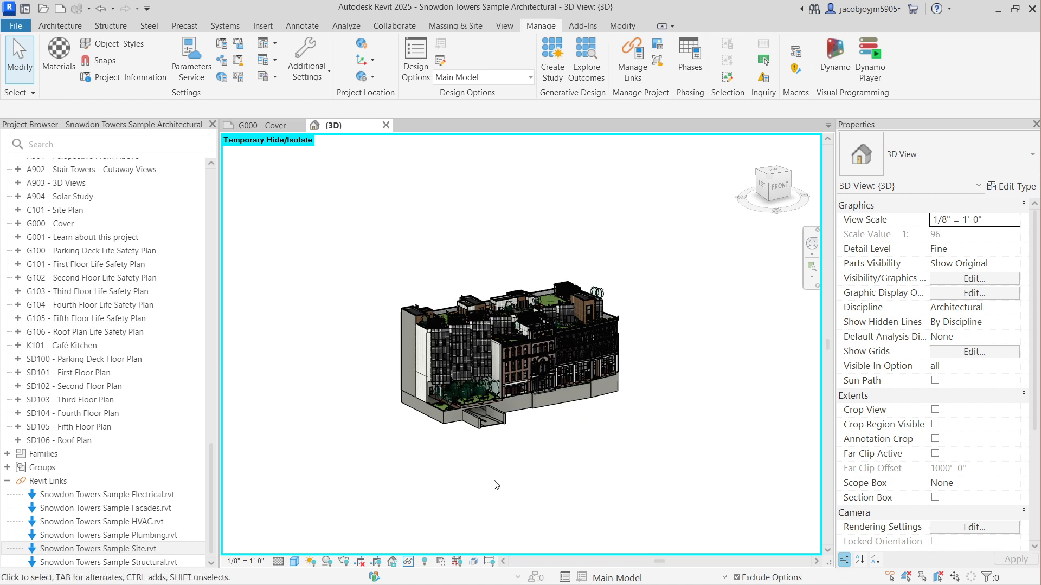
{"action": "left_click", "coordinate": [408, 562]}
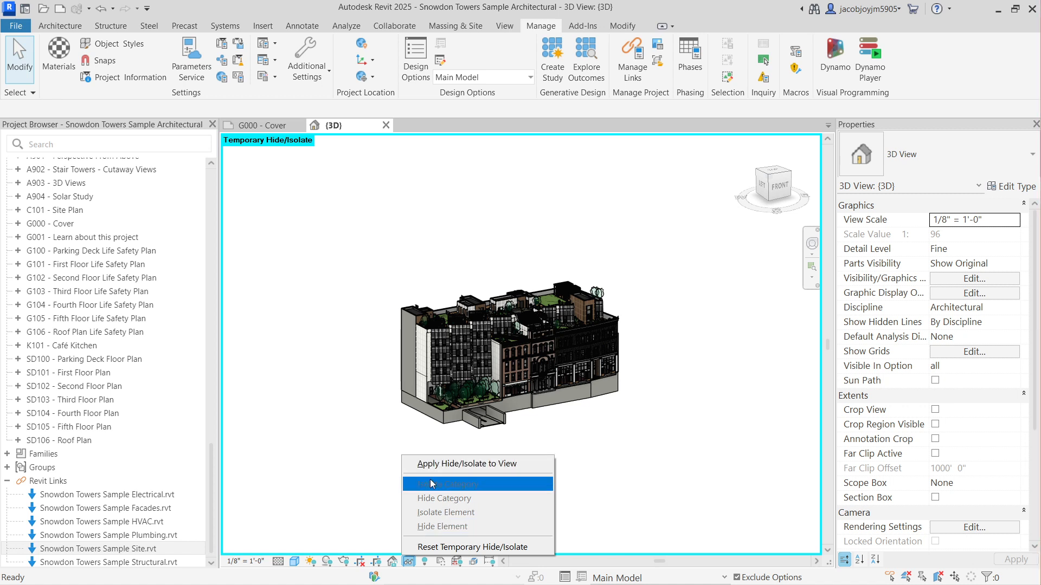
{"action": "left_click", "coordinate": [438, 546]}
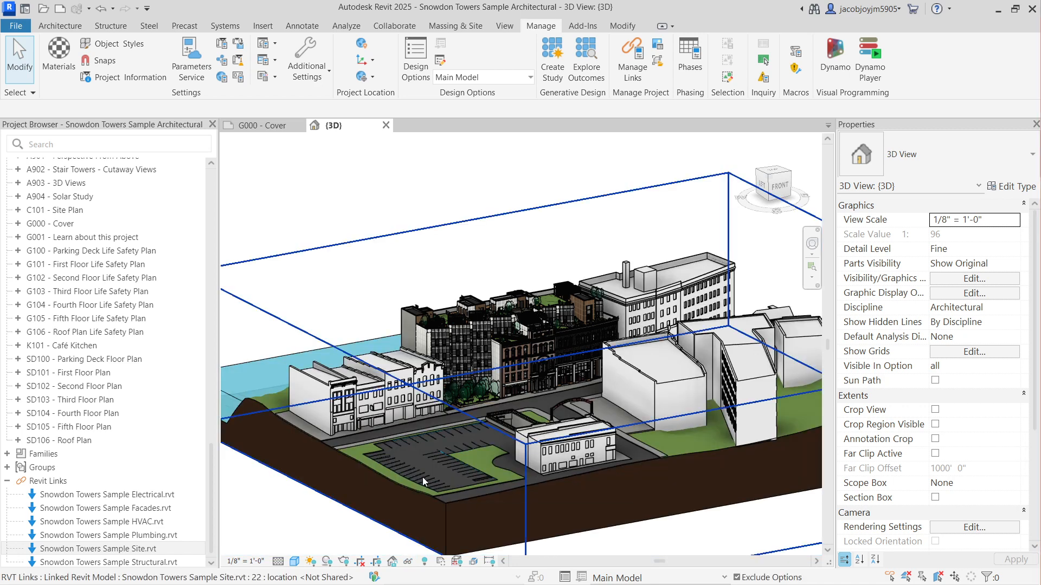
Step: Select the linked site model in the 3D view and temporarily hide it with Hide Element
{"action": "left_click", "coordinate": [422, 477]}
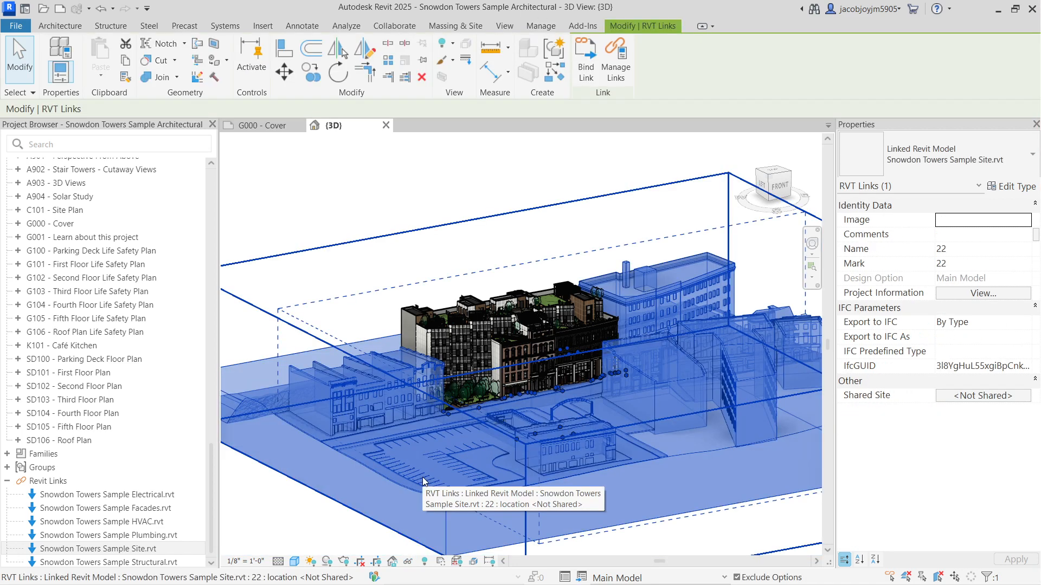
{"action": "left_click", "coordinate": [408, 563]}
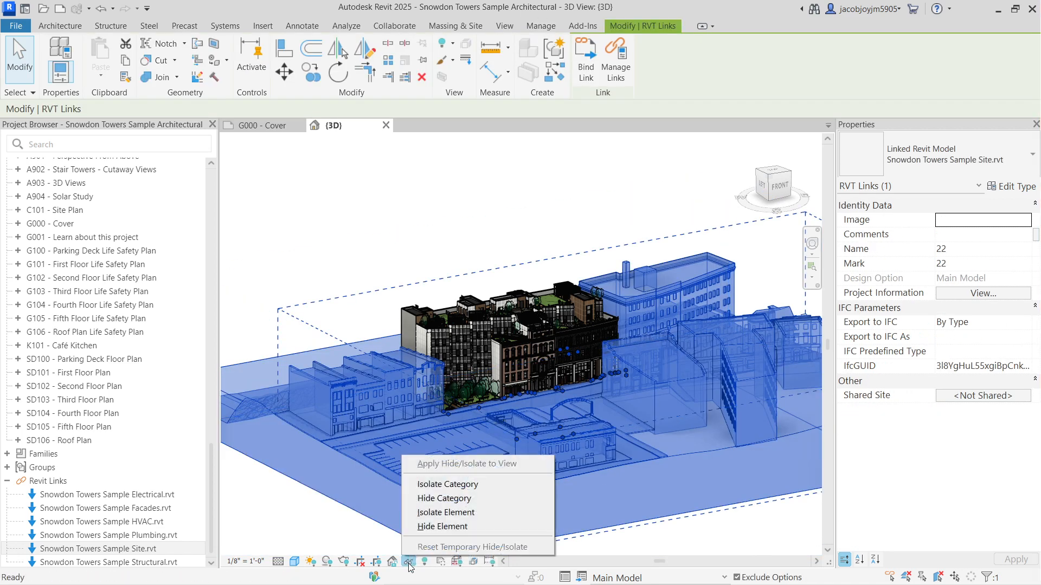
{"action": "left_click", "coordinate": [450, 526]}
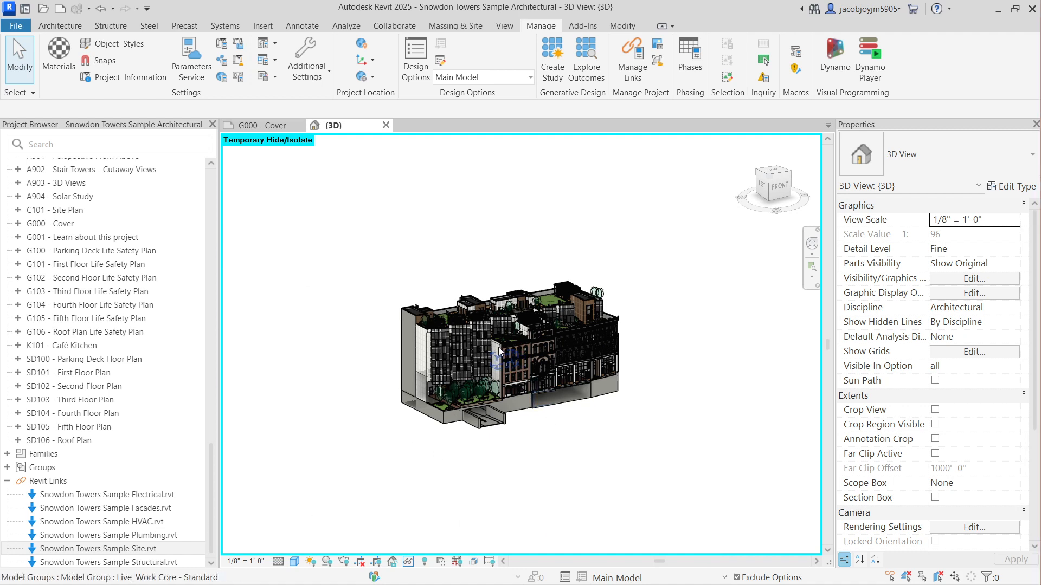
Step: Examine the building without its site, selecting the 24" concrete foundation wall below the storefront beside the parking ramp
{"action": "scroll", "coordinate": [499, 347], "scroll_direction": "up", "scroll_amount": 3}
{"action": "middle_click_drag", "start_coordinate": [410, 435], "coordinate": [421, 384], "text": "shift"}
{"action": "scroll", "coordinate": [504, 373], "scroll_direction": "up", "scroll_amount": 2}
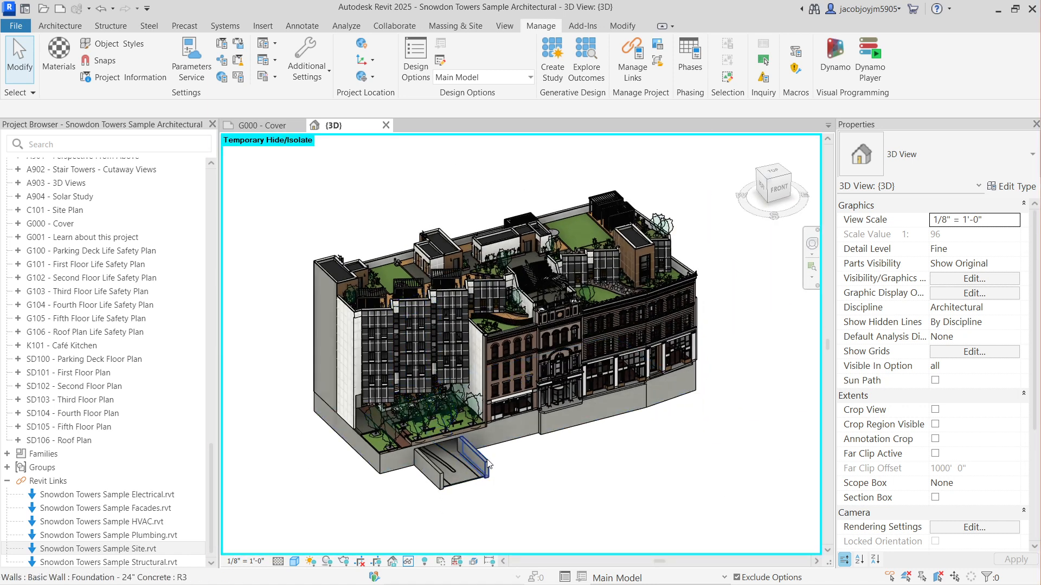
{"action": "left_click", "coordinate": [501, 442]}
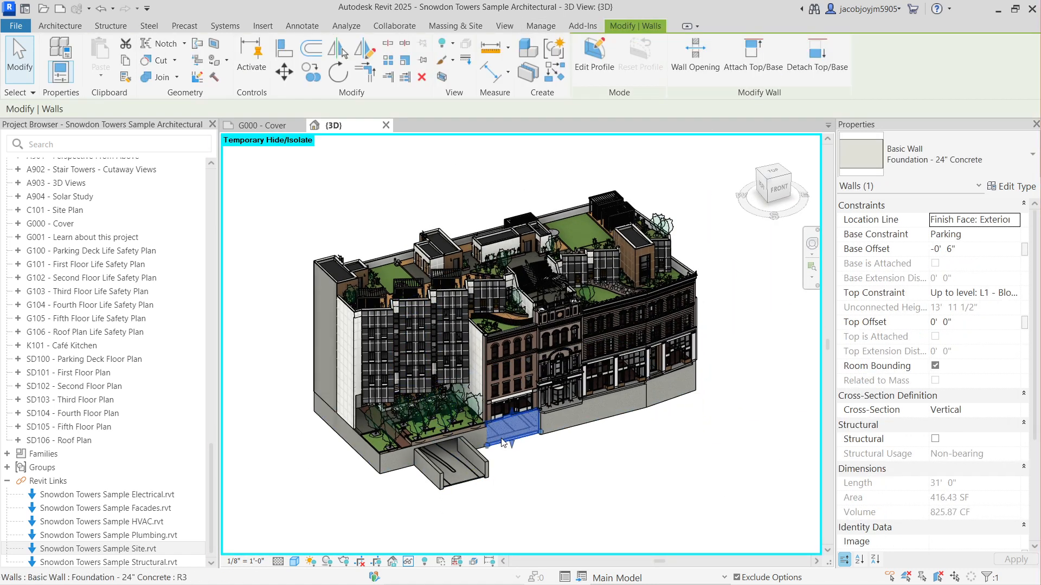
{"action": "left_click", "coordinate": [526, 484]}
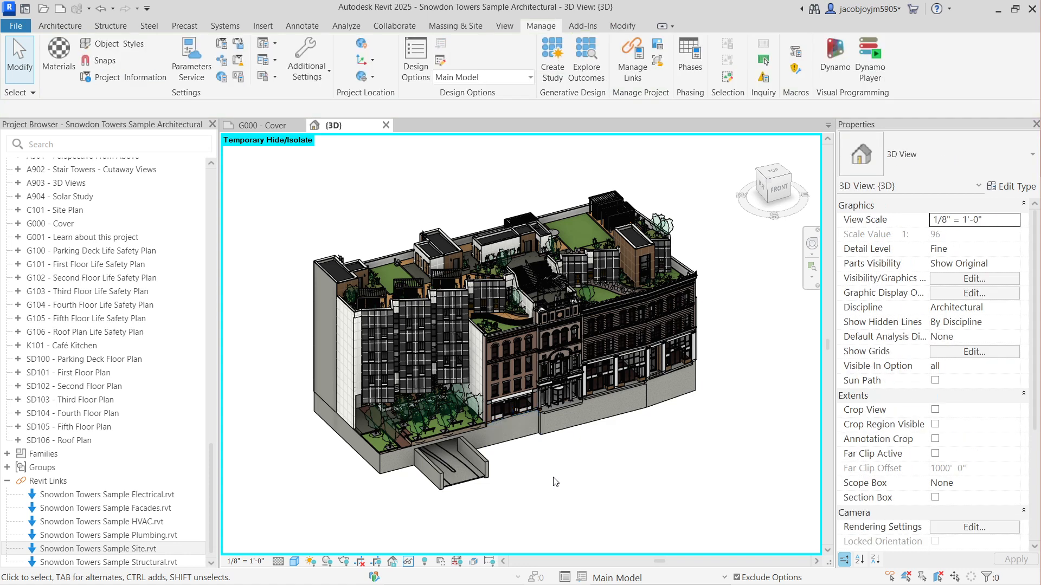
{"action": "scroll", "coordinate": [519, 432], "scroll_direction": "up", "scroll_amount": 3}
{"action": "left_click", "coordinate": [520, 431]}
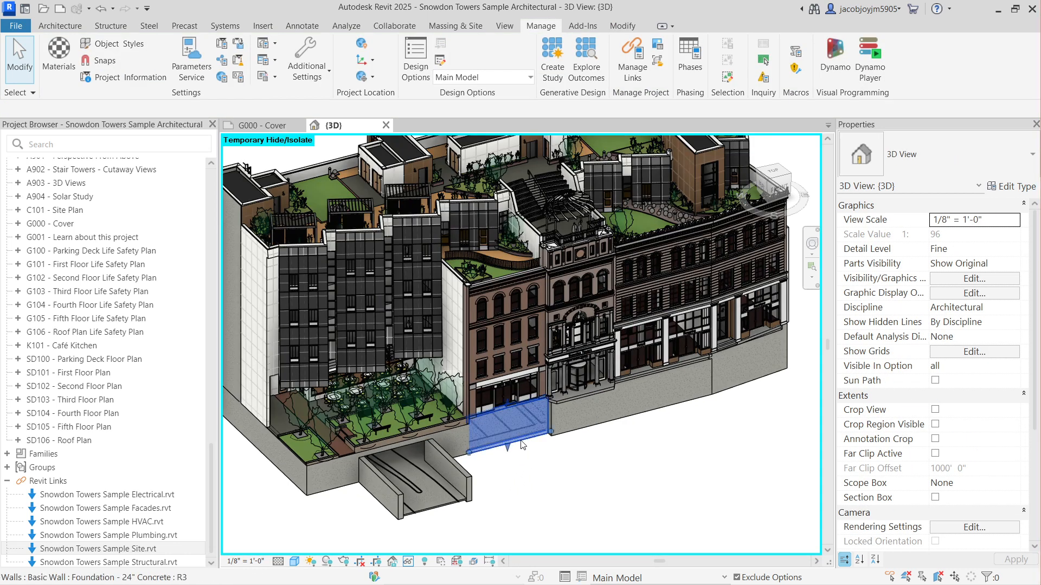
{"action": "scroll", "coordinate": [493, 434], "scroll_direction": "up", "scroll_amount": 5}
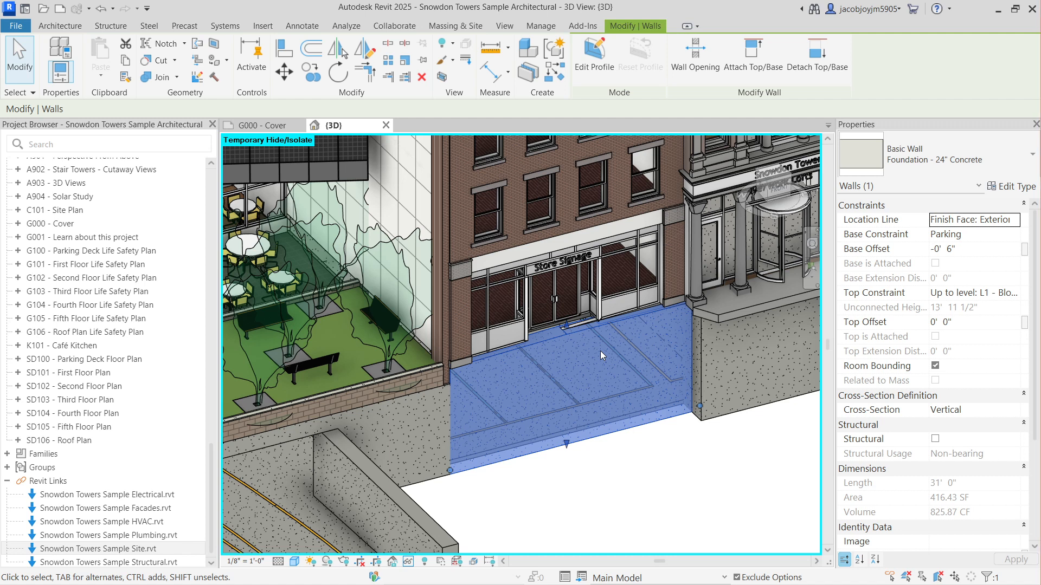
{"action": "scroll", "coordinate": [600, 350], "scroll_direction": "down", "scroll_amount": 2}
{"action": "scroll", "coordinate": [600, 350], "scroll_direction": "down", "scroll_amount": 3}
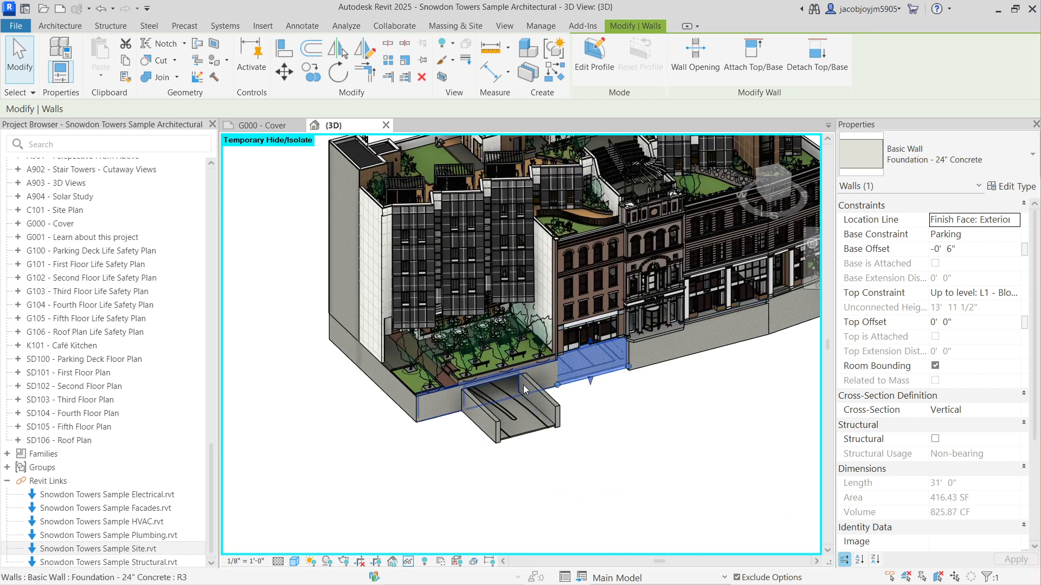
{"action": "middle_click_drag", "start_coordinate": [698, 314], "coordinate": [604, 329], "text": "shift"}
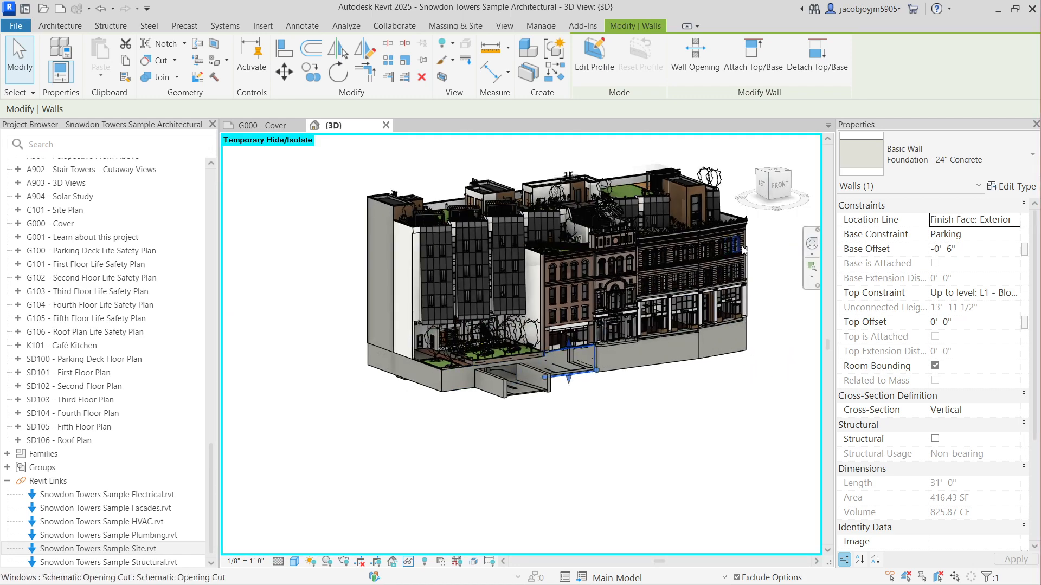
{"action": "middle_click_drag", "start_coordinate": [639, 292], "coordinate": [656, 201], "text": "shift"}
{"action": "scroll", "coordinate": [648, 381], "scroll_direction": "down", "scroll_amount": 3}
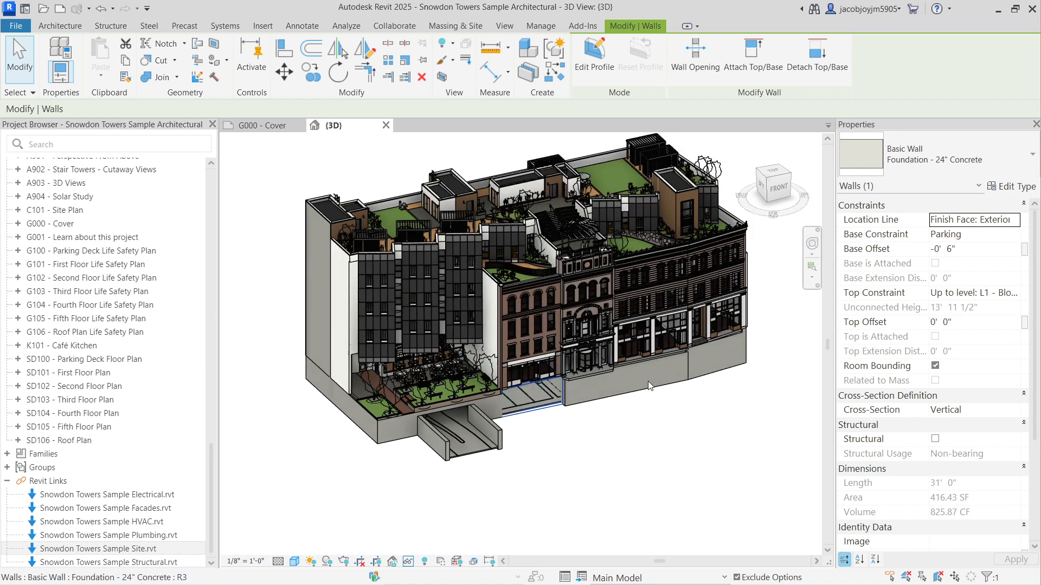
Step: Temporarily hide the selected foundation wall and turn on the Section Box for the architectural 3D view
{"action": "key", "text": "h"}
{"action": "key", "text": "h"}
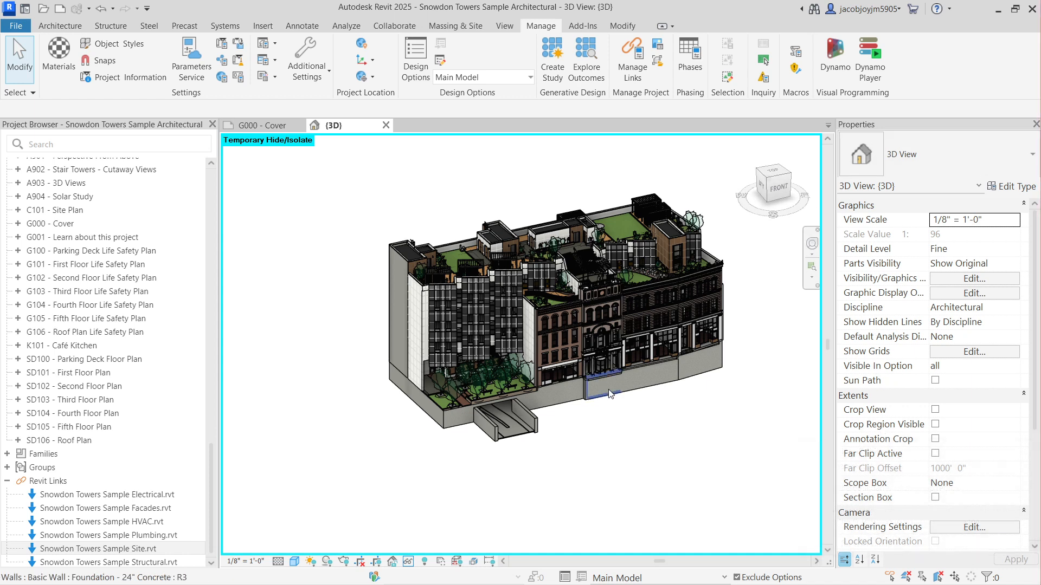
{"action": "left_click", "coordinate": [935, 497]}
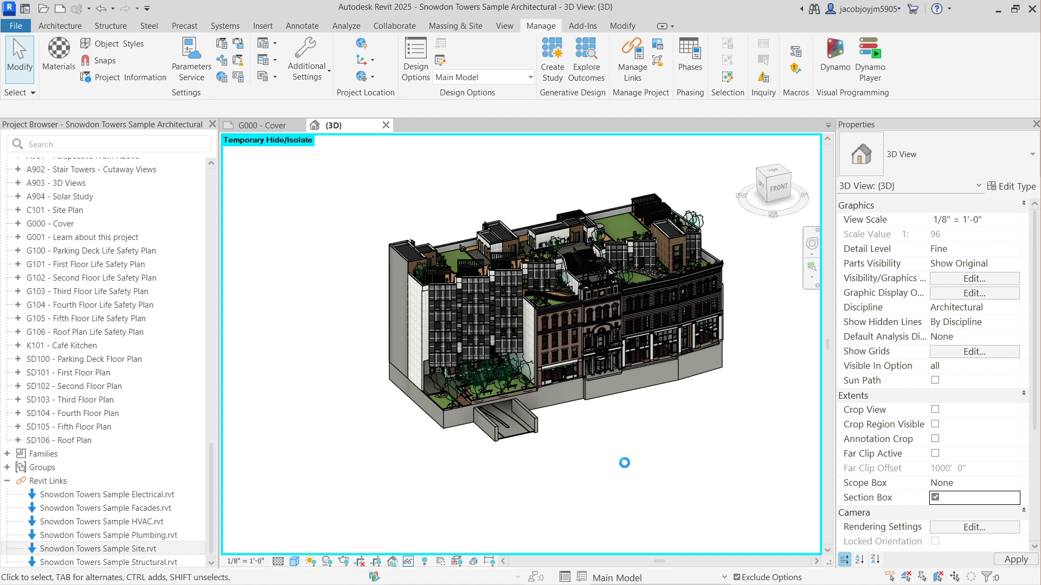
{"action": "scroll", "coordinate": [569, 400], "scroll_direction": "down", "scroll_amount": 4}
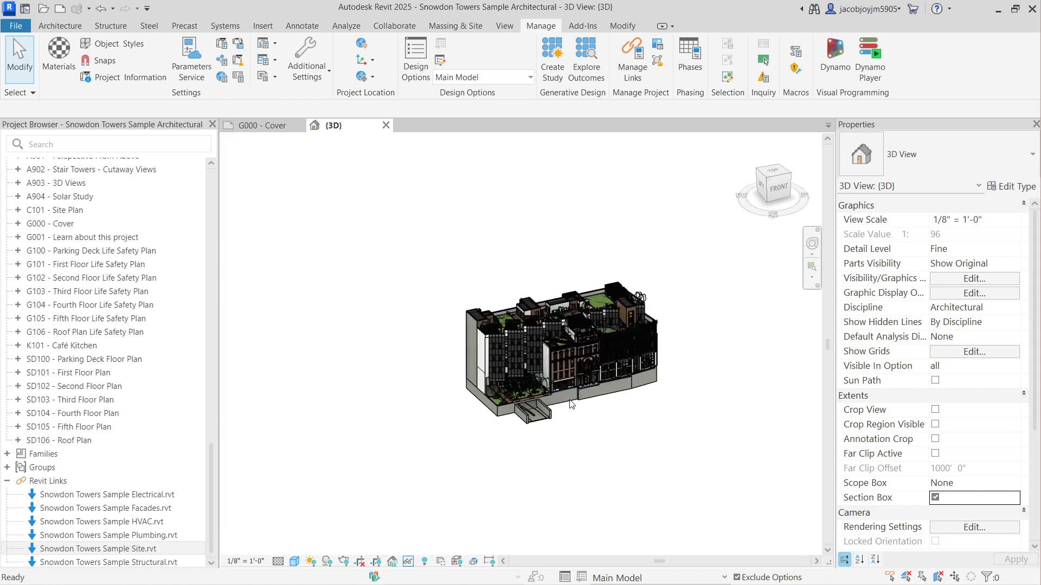
{"action": "scroll", "coordinate": [570, 400], "scroll_direction": "up", "scroll_amount": 6}
{"action": "scroll", "coordinate": [539, 397], "scroll_direction": "down", "scroll_amount": 3}
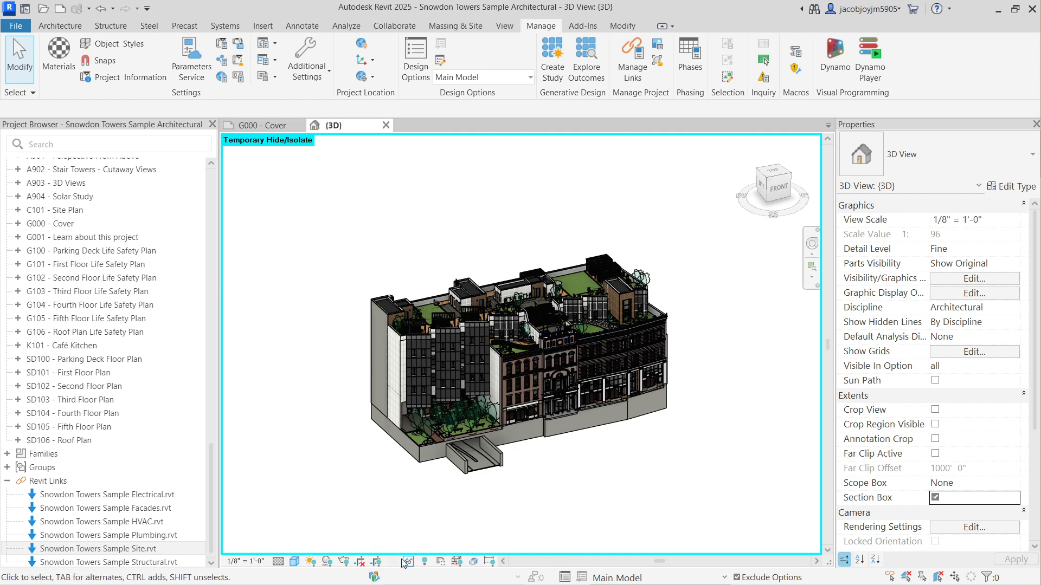
{"action": "scroll", "coordinate": [532, 351], "scroll_direction": "down", "scroll_amount": 1}
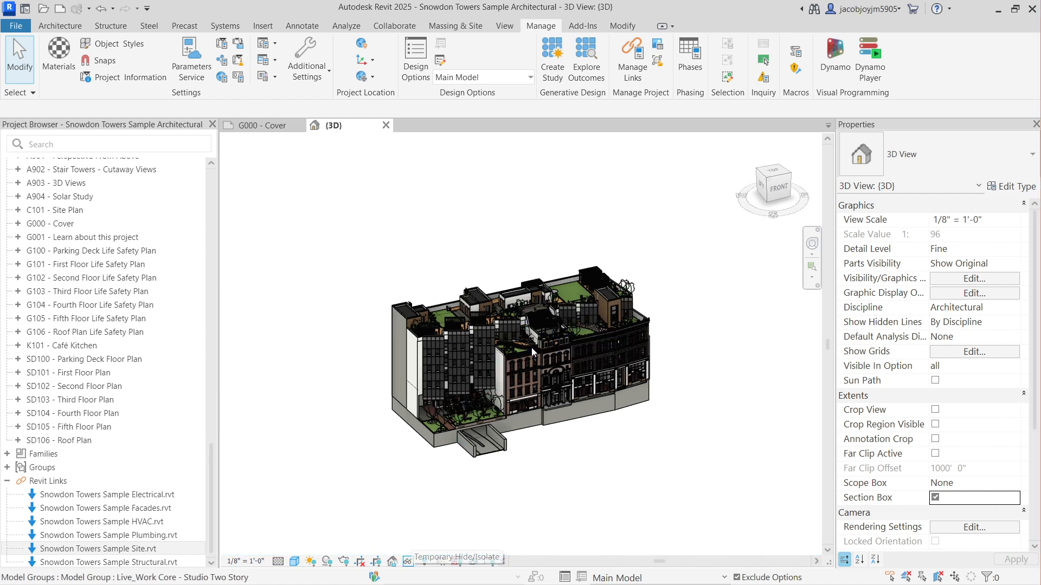
{"action": "scroll", "coordinate": [532, 352], "scroll_direction": "down", "scroll_amount": 8}
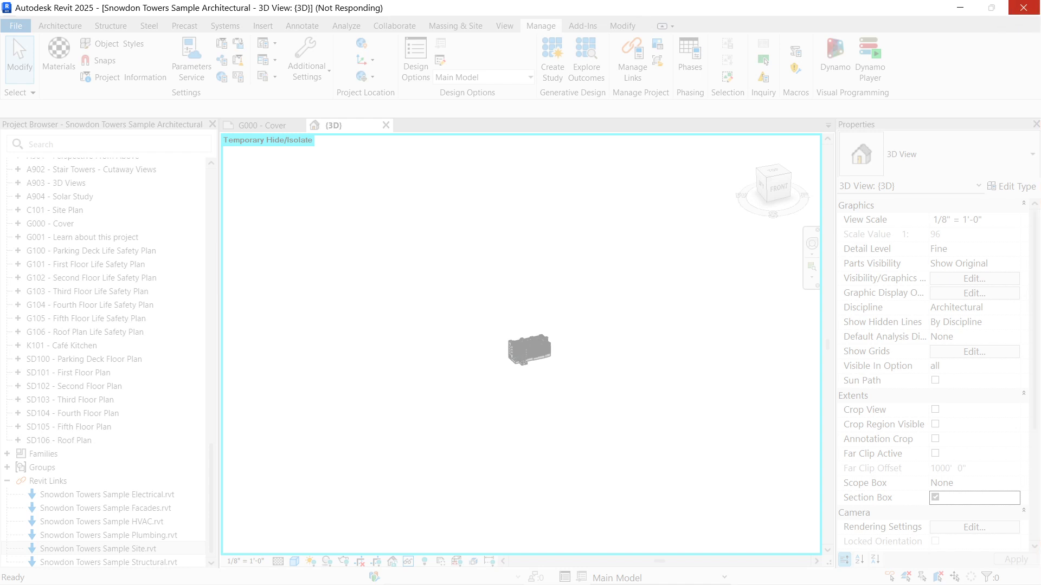
Step: Force the unresponsive Revit session to close and cancel the problem report
{"action": "key", "text": "super+e"}
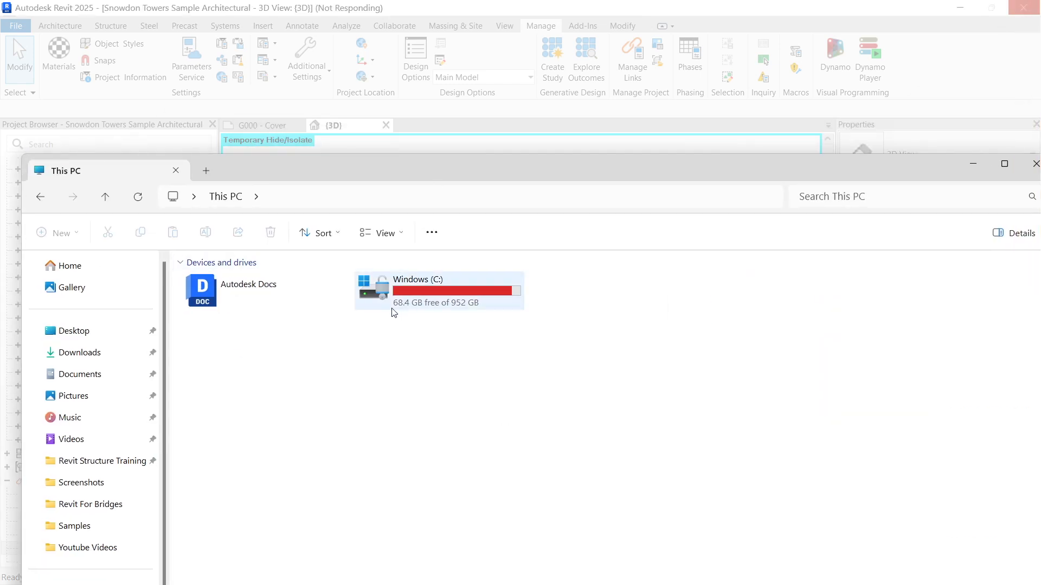
{"action": "key", "text": "super+Down"}
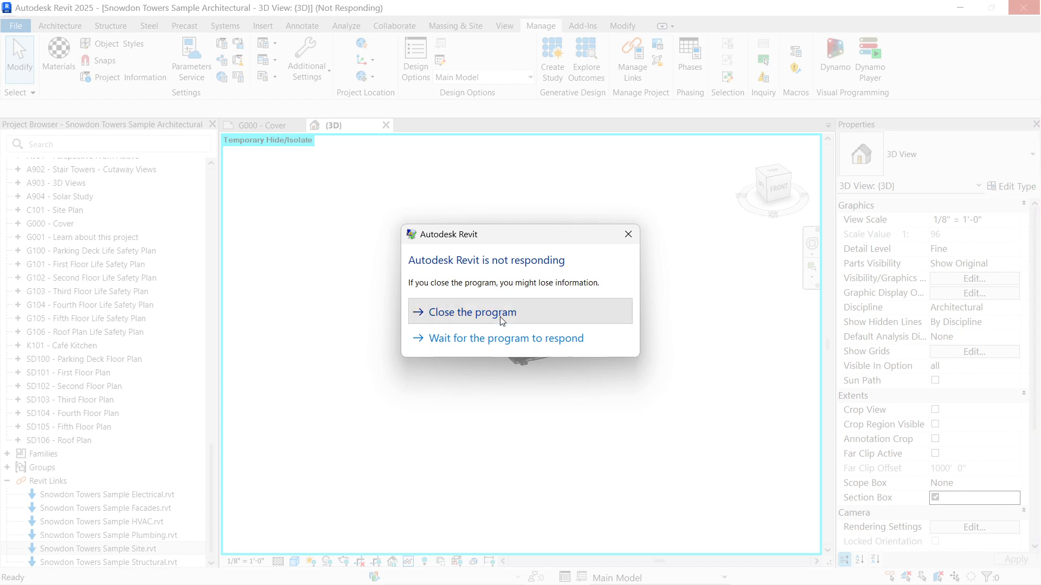
{"action": "left_click", "coordinate": [502, 311]}
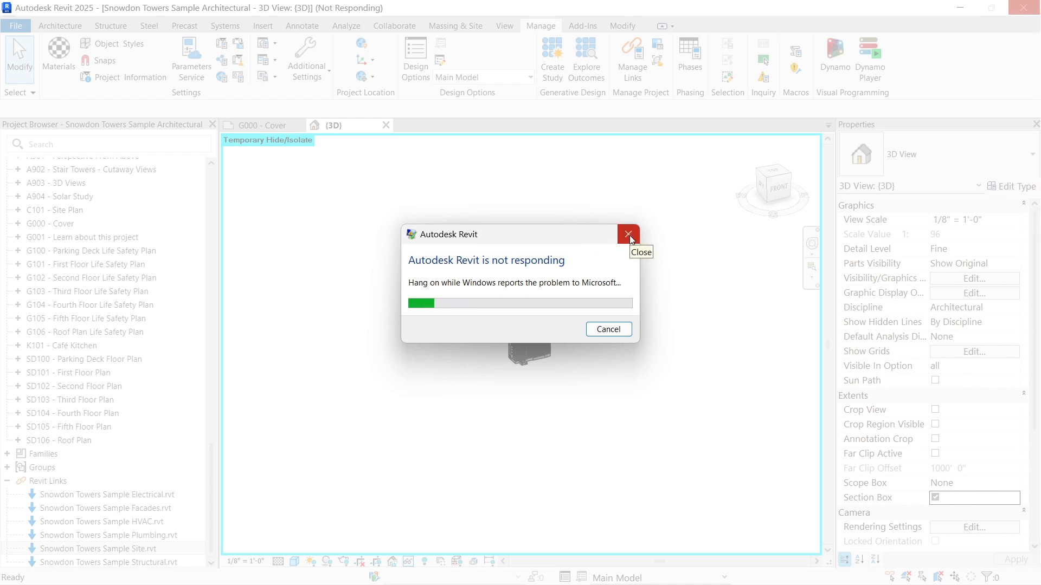
{"action": "left_click", "coordinate": [626, 332]}
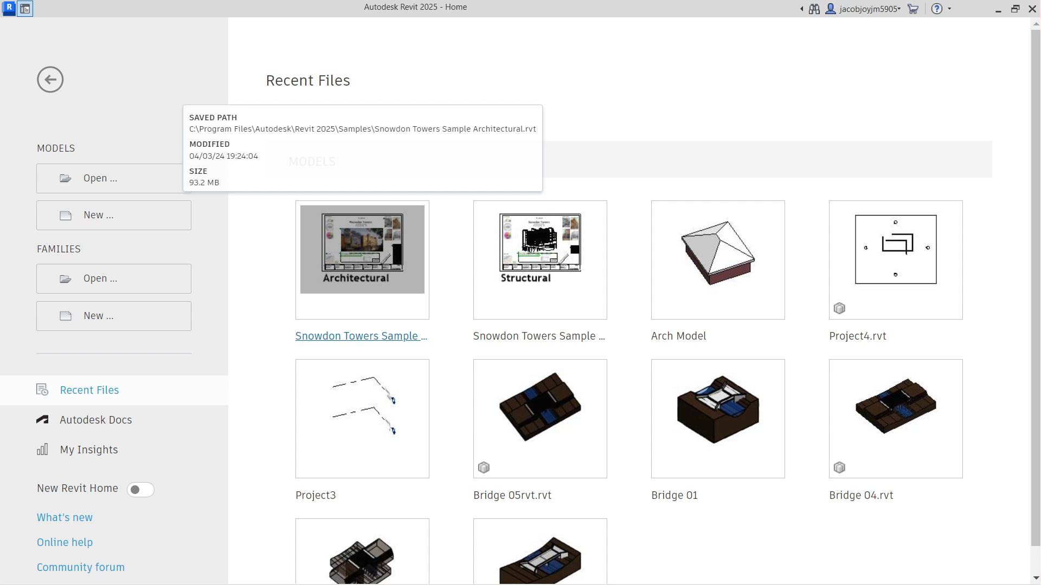
Step: Open the recent Snowdon Towers Sample Structural model and view its cover sheet
{"action": "left_click", "coordinate": [525, 248]}
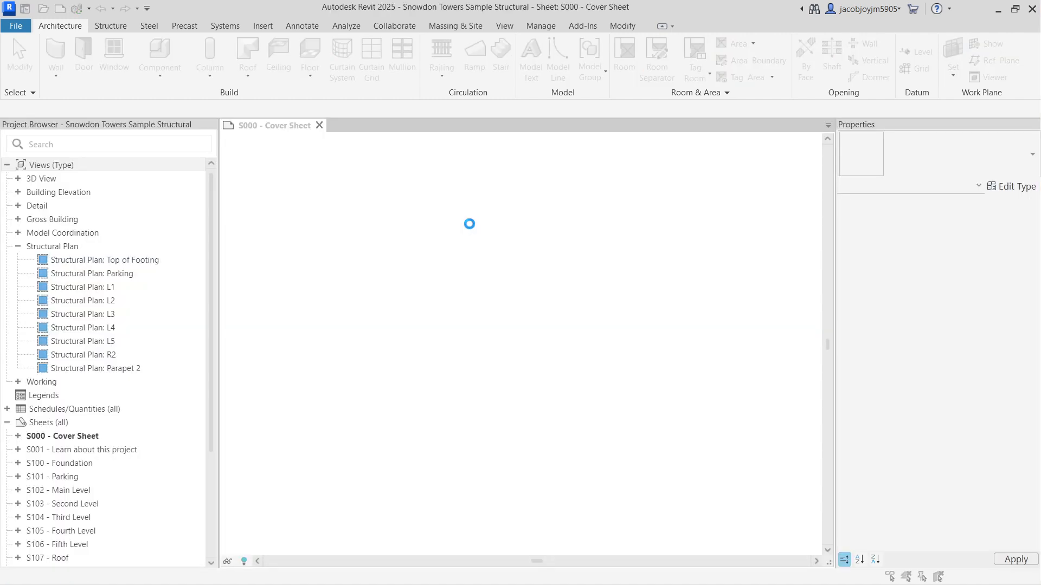
{"action": "left_click", "coordinate": [491, 331]}
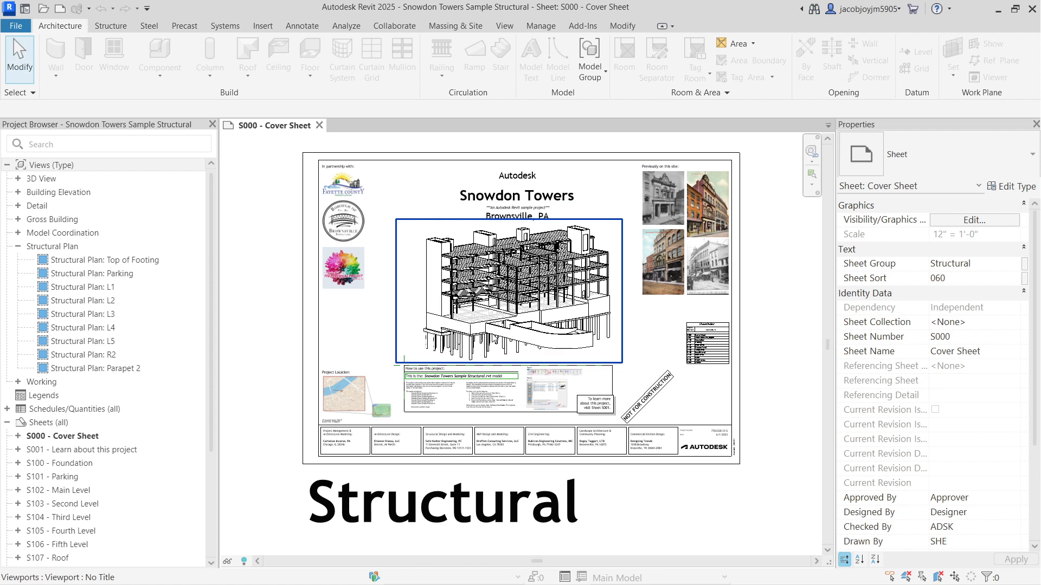
{"action": "scroll", "coordinate": [492, 333], "scroll_direction": "down", "scroll_amount": 3}
{"action": "scroll", "coordinate": [491, 333], "scroll_direction": "up", "scroll_amount": 3}
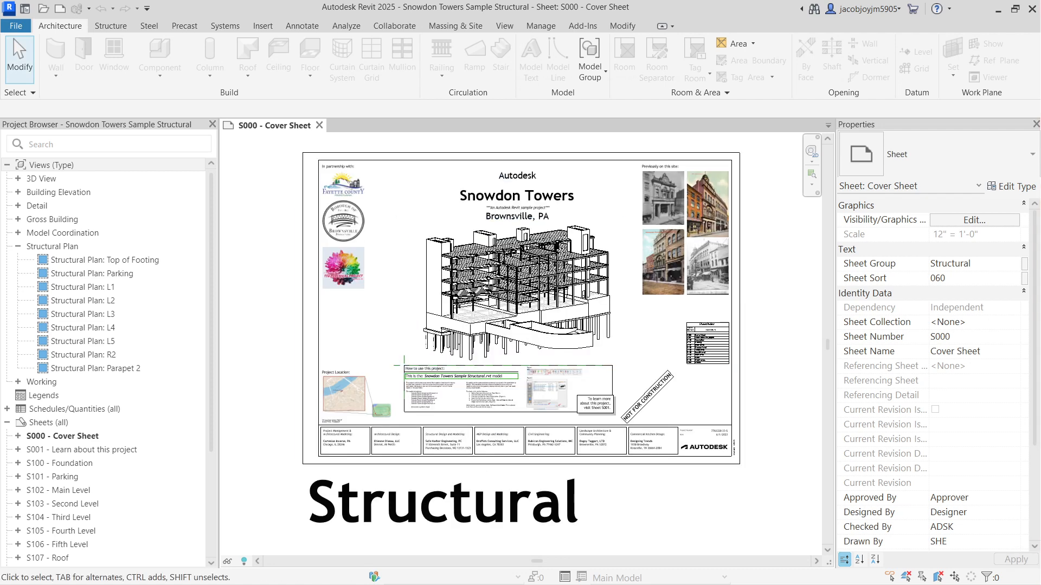
Step: Open the default 3D view of the structural model
{"action": "left_click", "coordinate": [505, 27]}
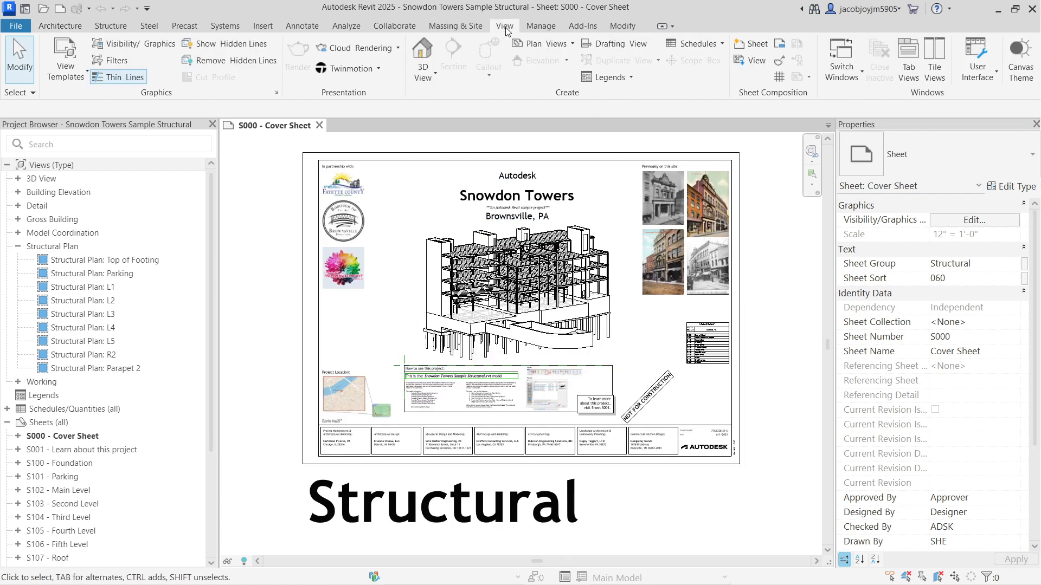
{"action": "left_click", "coordinate": [422, 53]}
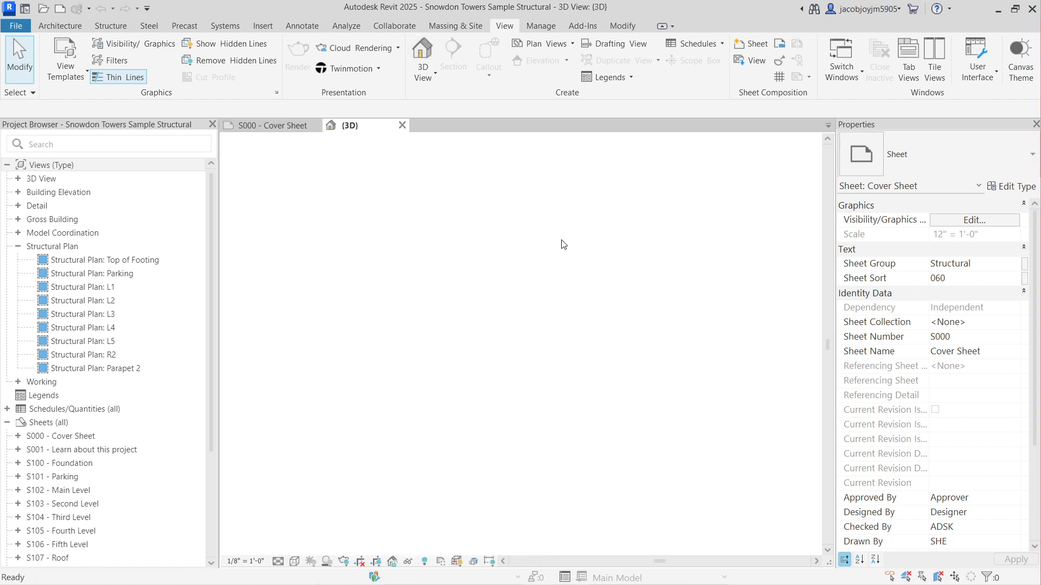
{"action": "scroll", "coordinate": [498, 233], "scroll_direction": "up", "scroll_amount": 3}
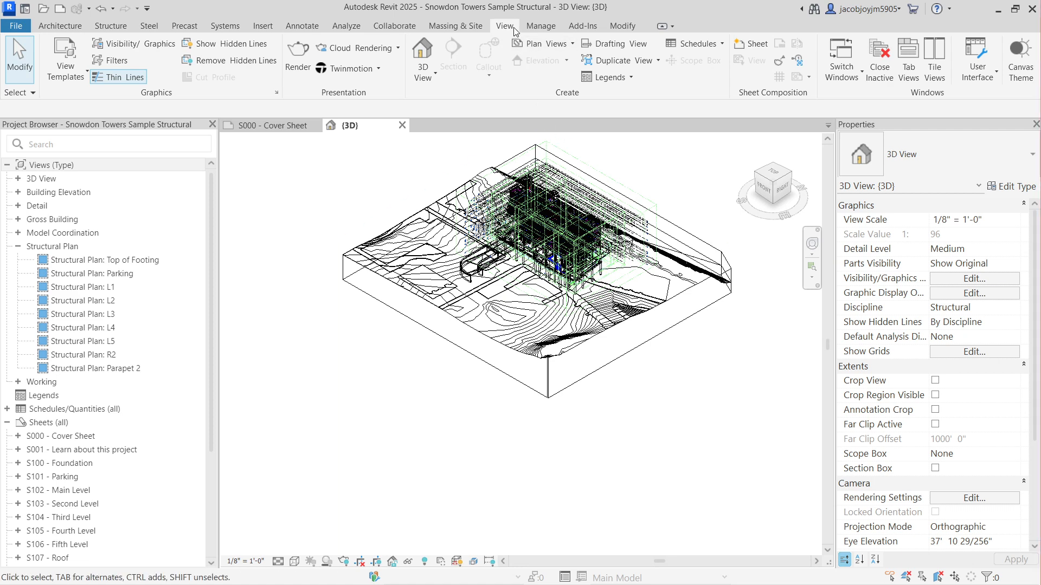
Step: Turn off the visibility of all six linked Revit models in the 3D view's Visibility/Graphic Overrides
{"action": "left_click", "coordinate": [133, 43]}
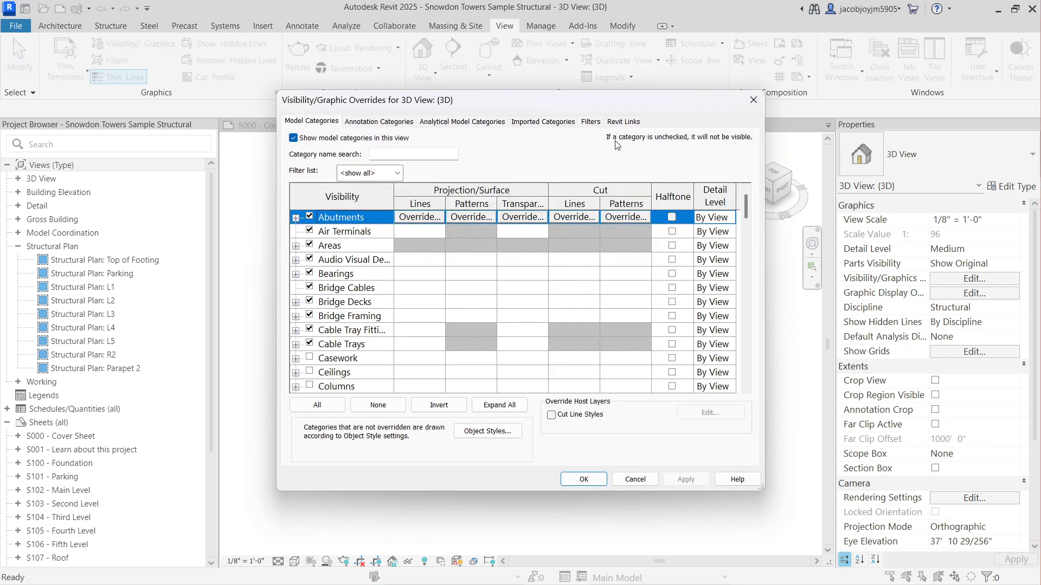
{"action": "left_click", "coordinate": [622, 123]}
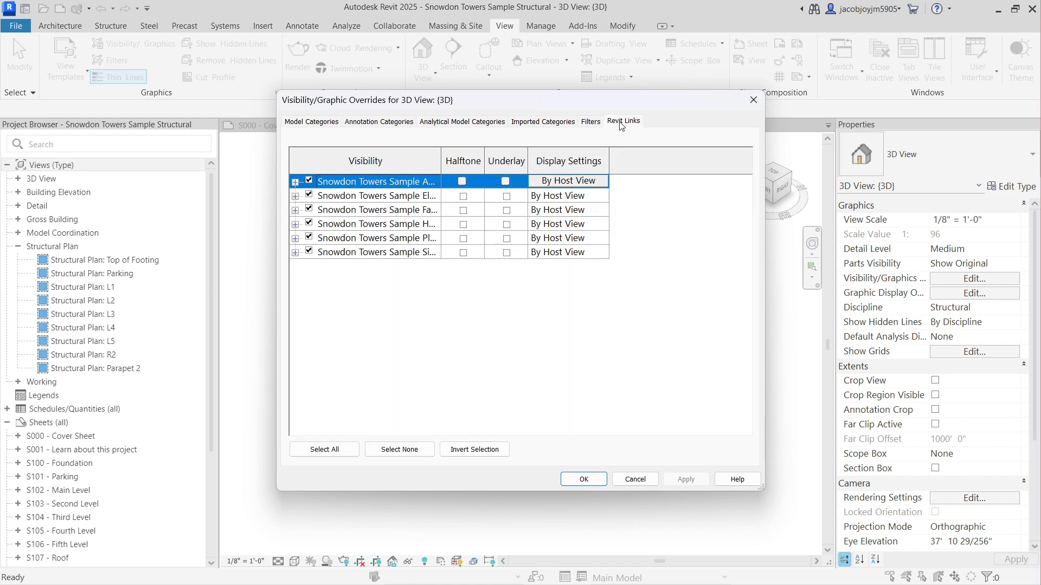
{"action": "left_click", "coordinate": [321, 254], "text": "shift"}
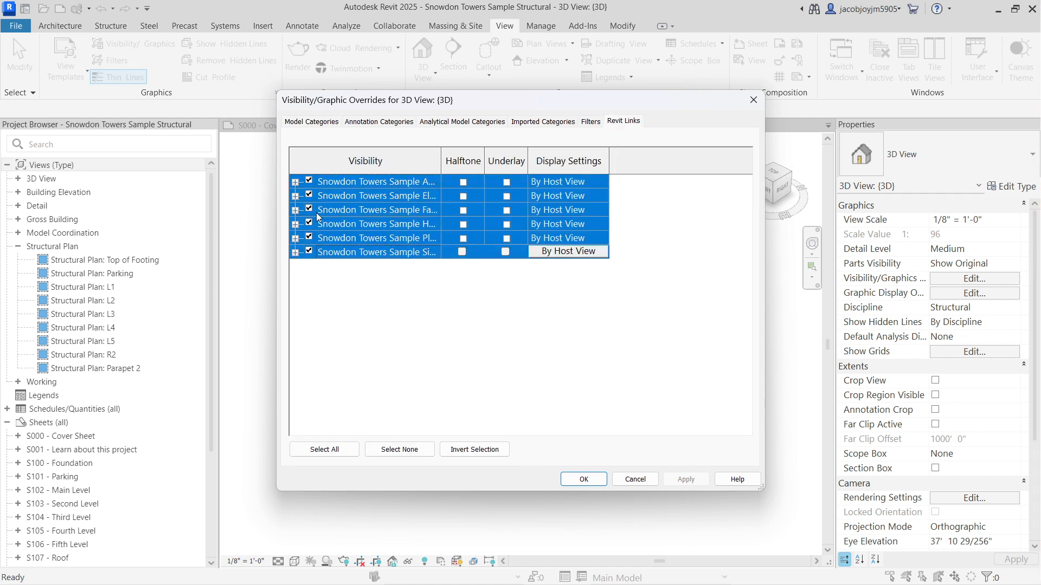
{"action": "left_click", "coordinate": [309, 182]}
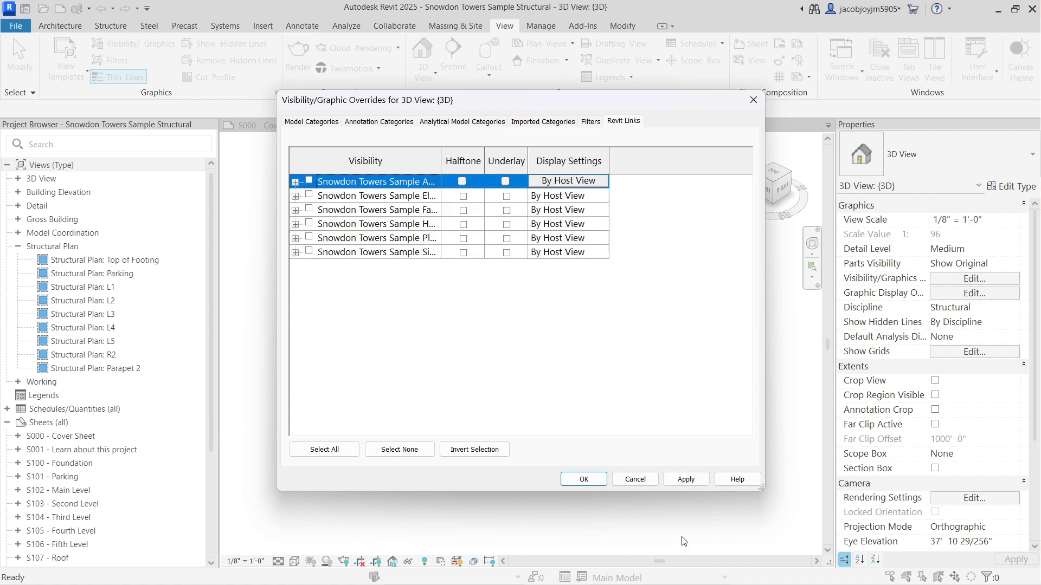
{"action": "left_click", "coordinate": [591, 484]}
Step: Hide the whole Levels category in the 3D view, starting from the topmost Parapet 2 level
{"action": "scroll", "coordinate": [558, 216], "scroll_direction": "up", "scroll_amount": 3}
{"action": "middle_click_drag", "start_coordinate": [557, 216], "coordinate": [629, 179], "text": "shift"}
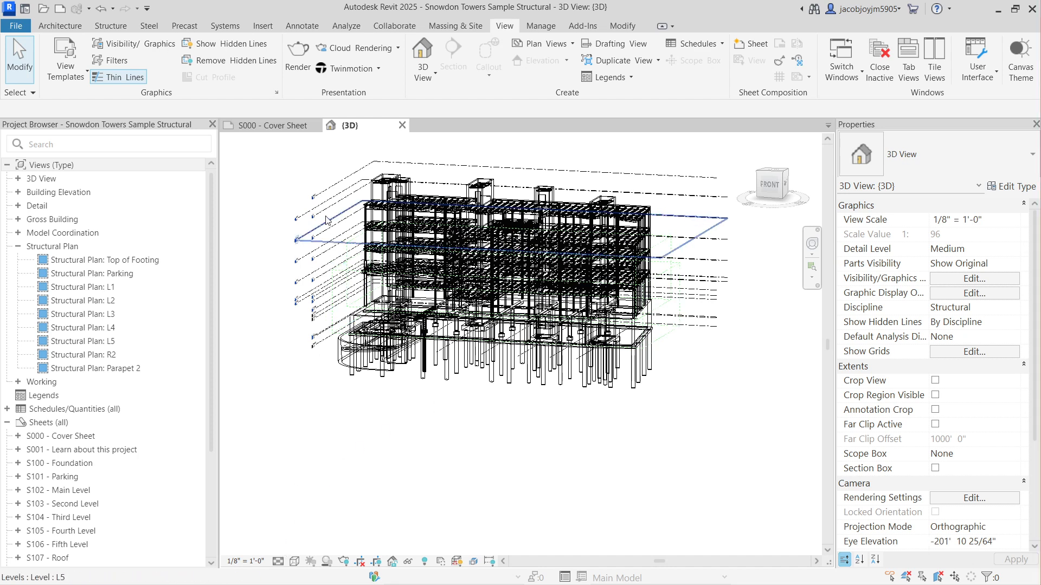
{"action": "left_click", "coordinate": [323, 199]}
{"action": "right_click", "coordinate": [324, 199]}
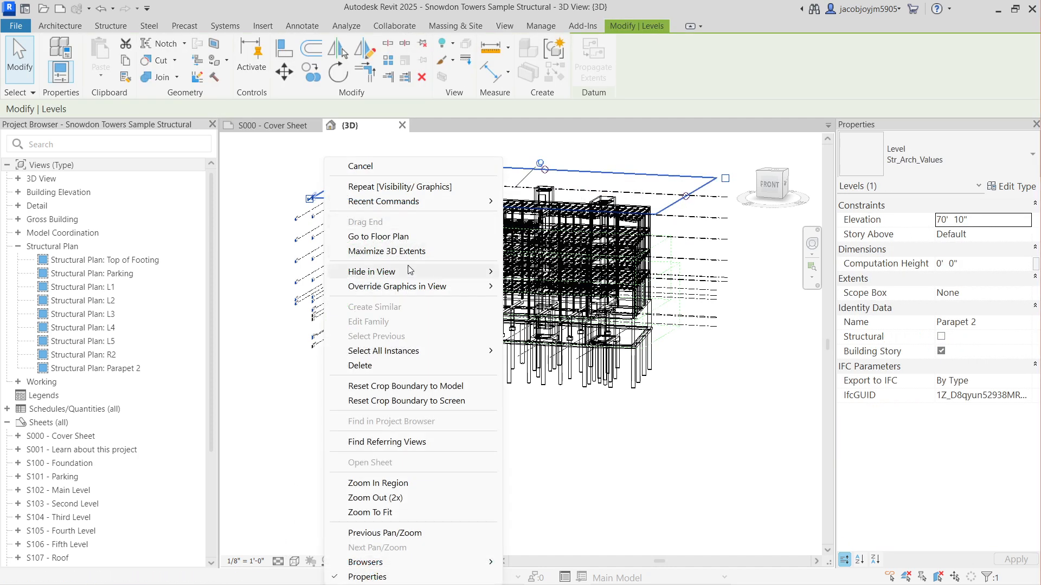
{"action": "mouse_move", "coordinate": [460, 268]}
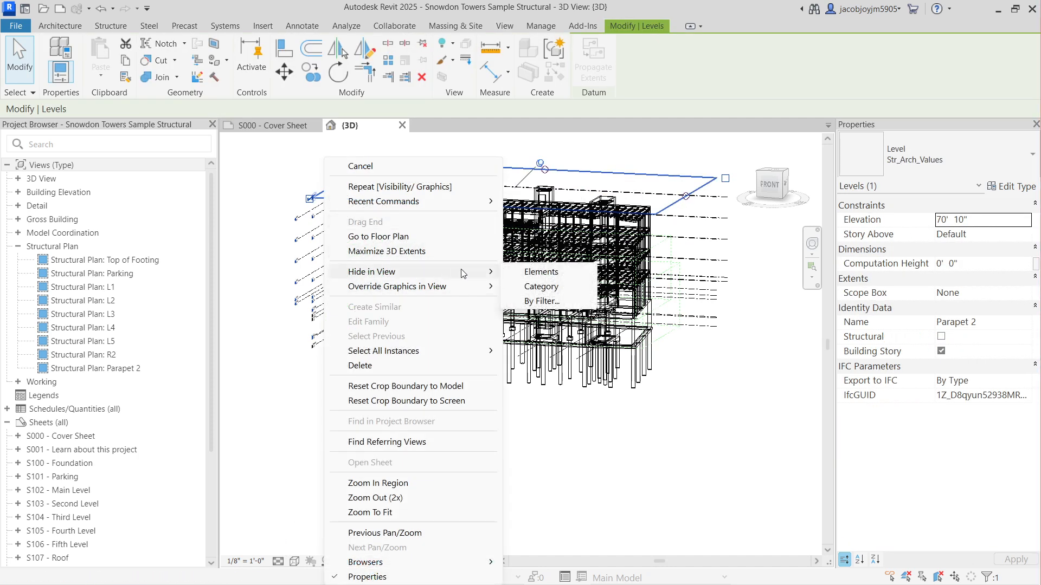
{"action": "left_click", "coordinate": [537, 286]}
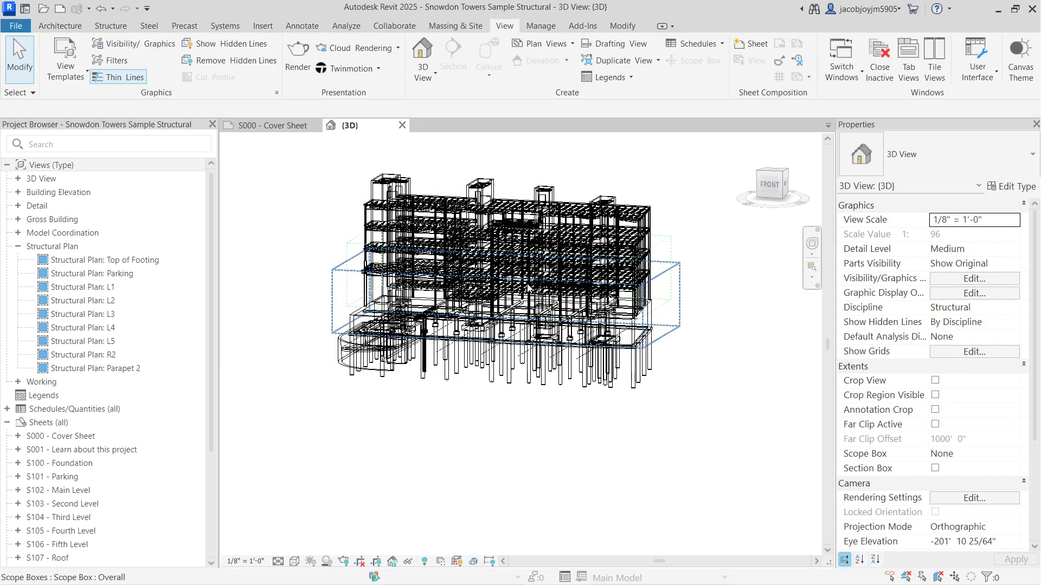
Step: Set the 3D view's visual style to Shaded and view the structure from its front-left corner
{"action": "left_click", "coordinate": [294, 561]}
{"action": "left_click", "coordinate": [324, 503]}
{"action": "middle_click_drag", "start_coordinate": [323, 503], "coordinate": [567, 305], "text": "shift"}
{"action": "middle_click_drag", "start_coordinate": [565, 324], "coordinate": [566, 346], "text": "shift"}
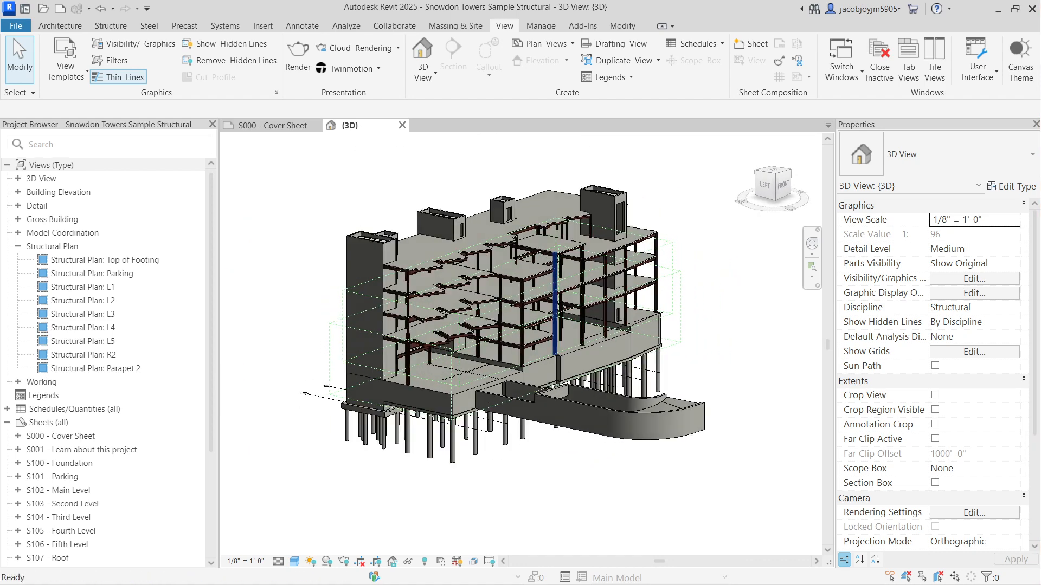
Step: Hide the Scope Boxes category in the 3D view, using the Overall scope box around the building
{"action": "left_click", "coordinate": [670, 283]}
{"action": "right_click", "coordinate": [670, 283]}
{"action": "mouse_move", "coordinate": [753, 291]}
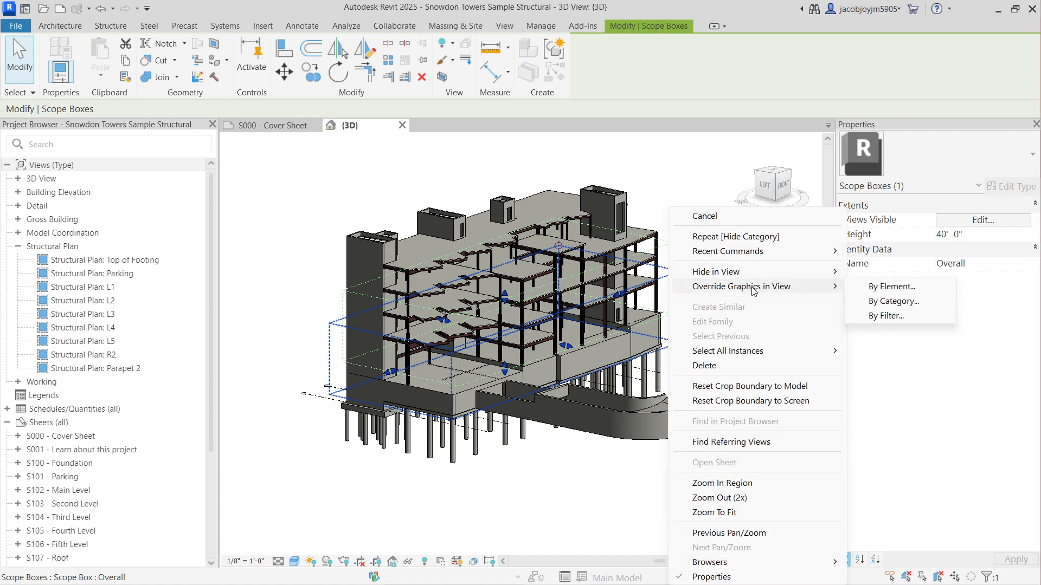
{"action": "mouse_move", "coordinate": [816, 273]}
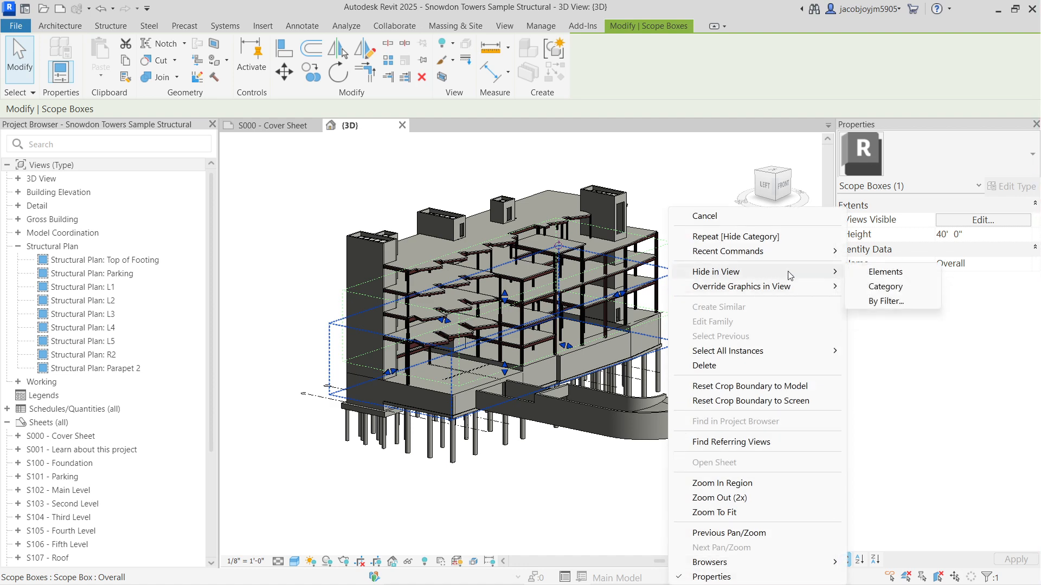
{"action": "left_click", "coordinate": [886, 286]}
Step: Examine the structural model from below and above, including the steel framing, floor slabs, concrete cores, ramp and piles
{"action": "middle_click_drag", "start_coordinate": [521, 295], "coordinate": [412, 322], "text": "shift"}
{"action": "scroll", "coordinate": [412, 321], "scroll_direction": "up", "scroll_amount": 1}
{"action": "scroll", "coordinate": [412, 325], "scroll_direction": "up", "scroll_amount": 6}
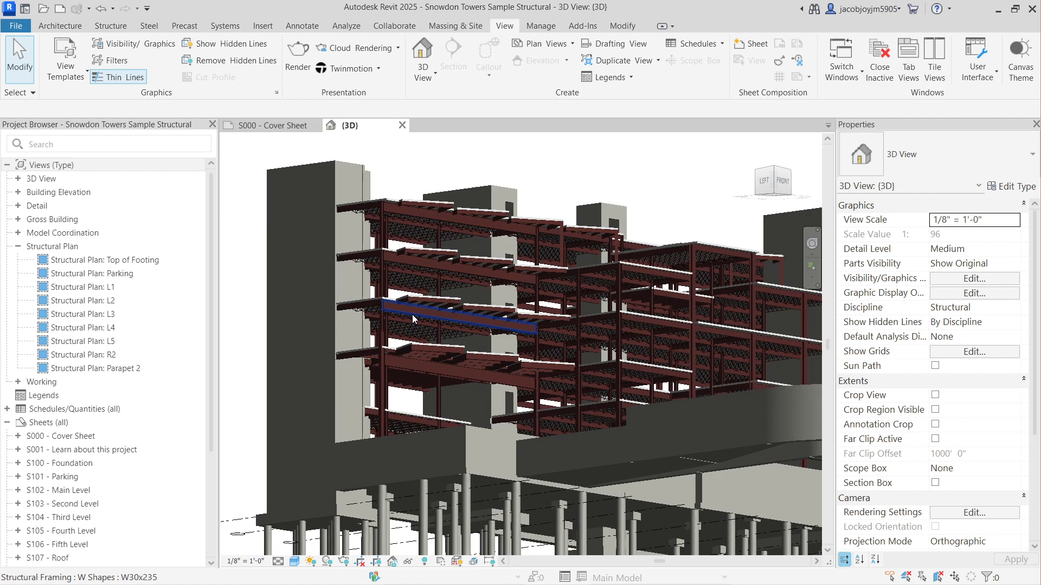
{"action": "scroll", "coordinate": [395, 310], "scroll_direction": "down", "scroll_amount": 8}
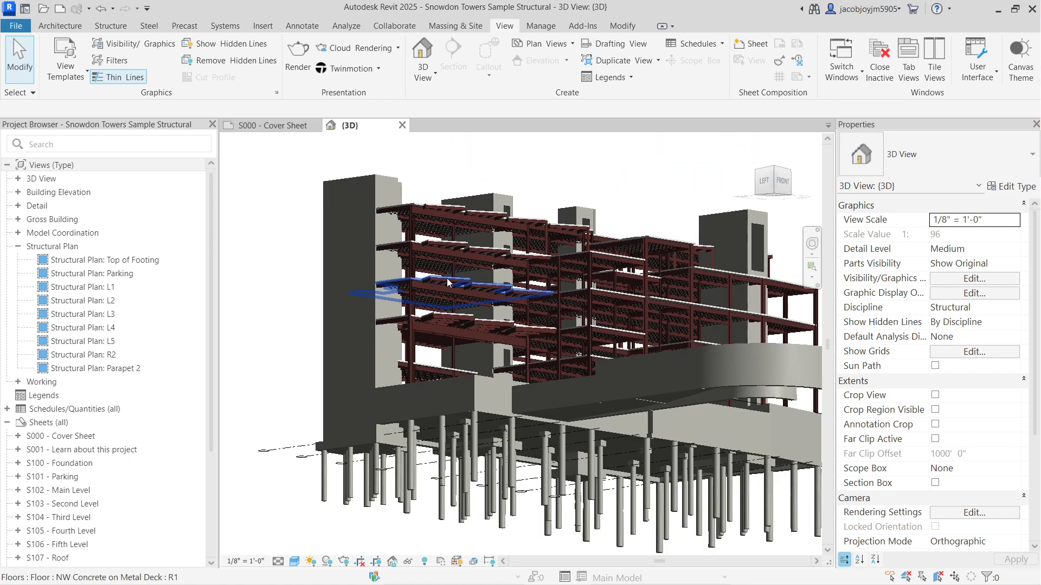
{"action": "scroll", "coordinate": [447, 278], "scroll_direction": "down", "scroll_amount": 3}
{"action": "middle_click_drag", "start_coordinate": [446, 278], "coordinate": [551, 347], "text": "shift"}
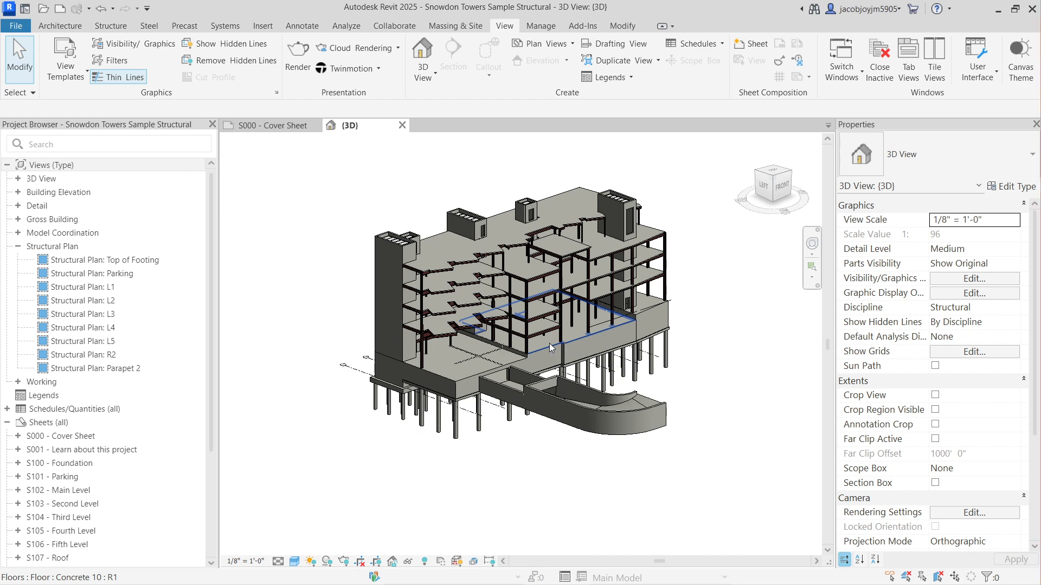
{"action": "middle_click_drag", "start_coordinate": [549, 344], "coordinate": [512, 374]}
{"action": "scroll", "coordinate": [492, 400], "scroll_direction": "up", "scroll_amount": 2}
{"action": "scroll", "coordinate": [558, 365], "scroll_direction": "down", "scroll_amount": 2}
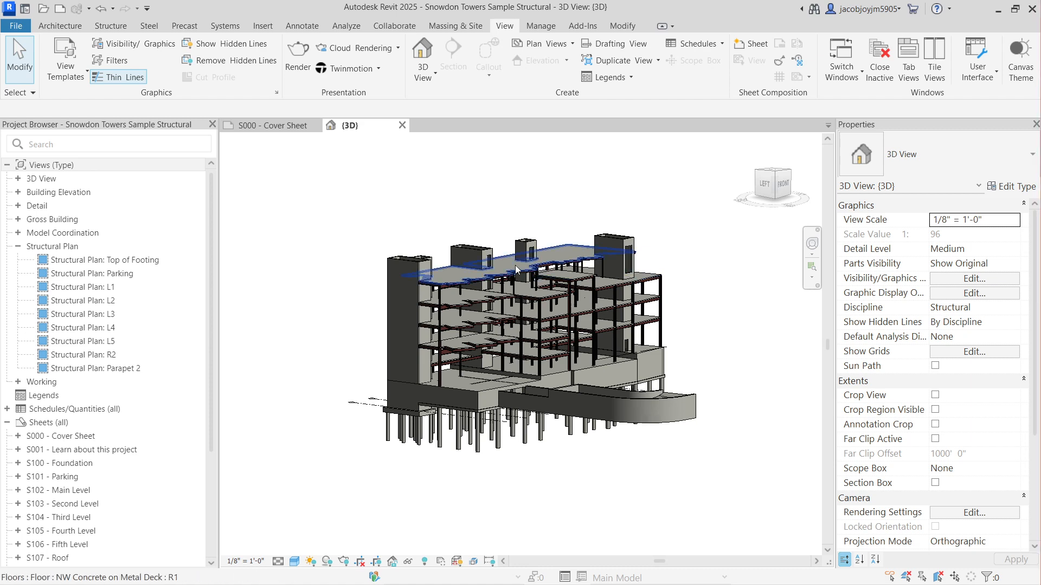
Step: Select the R2 concrete-on-metal-deck floor, inspect its edge and supporting steel beams up close, and clear the selection
{"action": "scroll", "coordinate": [515, 267], "scroll_direction": "up", "scroll_amount": 5}
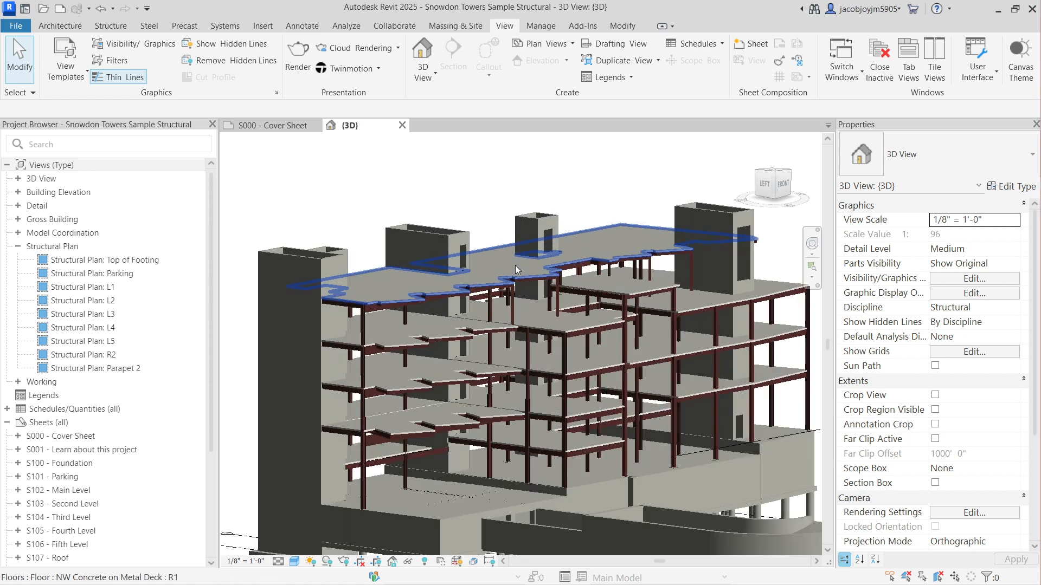
{"action": "left_click", "coordinate": [515, 269]}
{"action": "scroll", "coordinate": [515, 265], "scroll_direction": "up", "scroll_amount": 10}
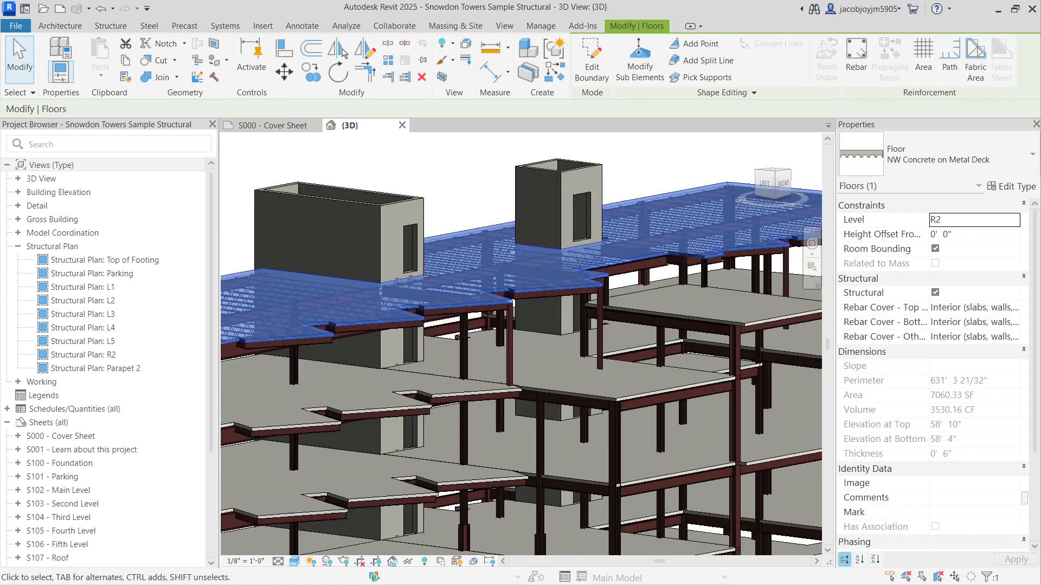
{"action": "scroll", "coordinate": [526, 312], "scroll_direction": "up", "scroll_amount": 3}
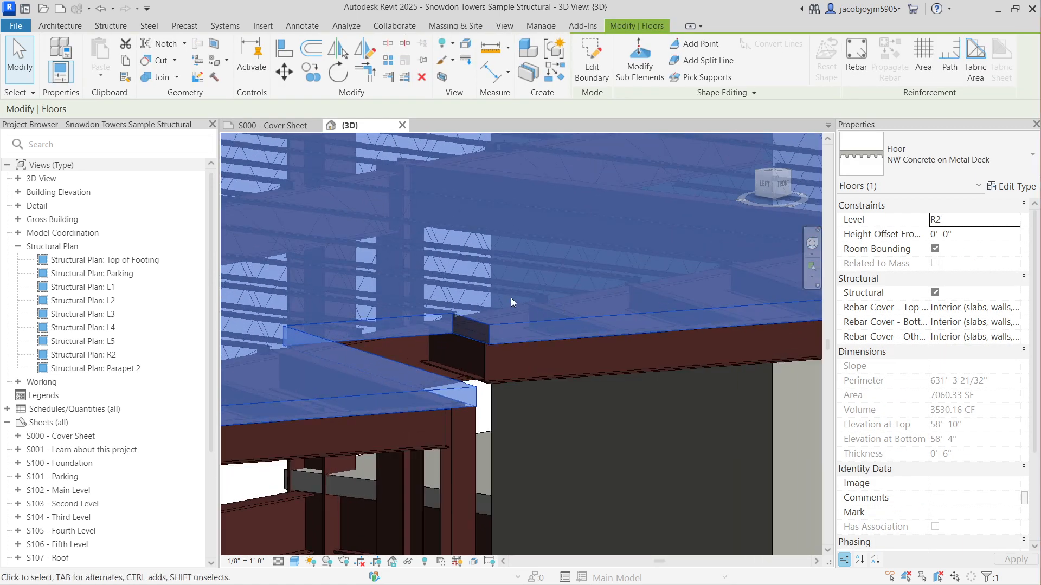
{"action": "key", "text": "Escape"}
{"action": "middle_click", "coordinate": [569, 242]}
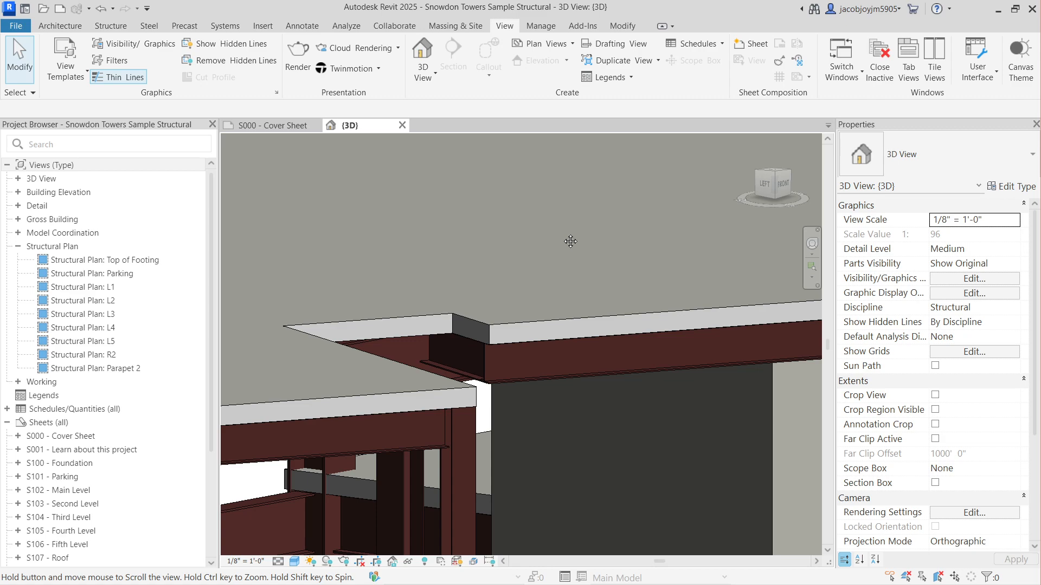
Step: Select all the foundation piles from the front view, inspect them from below, and clear the selection
{"action": "middle_click", "coordinate": [569, 242]}
{"action": "middle_click_drag", "start_coordinate": [450, 386], "coordinate": [408, 372], "text": "shift"}
{"action": "scroll", "coordinate": [542, 294], "scroll_direction": "up", "scroll_amount": 1}
{"action": "left_click", "coordinate": [775, 181]}
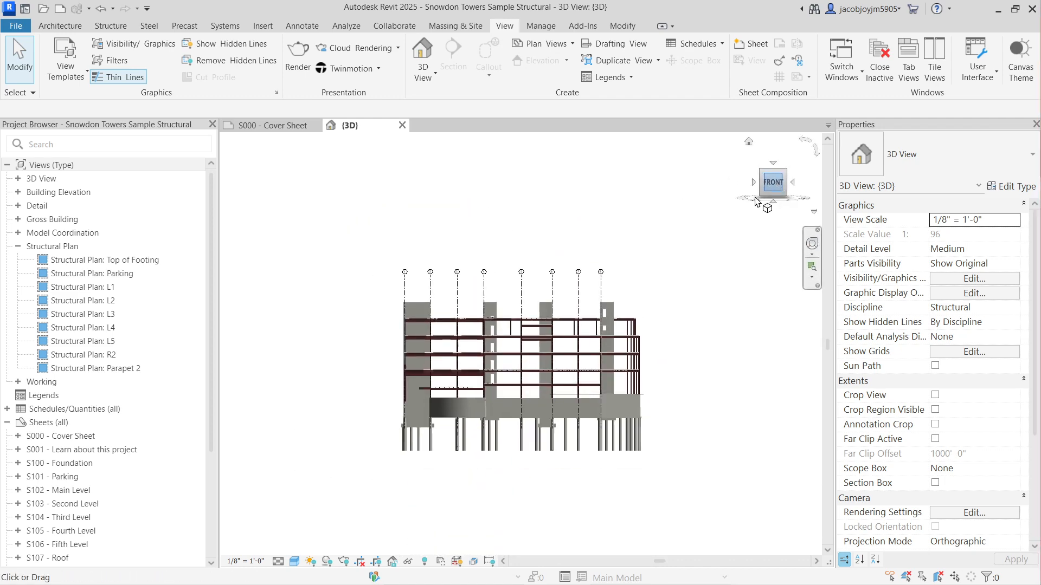
{"action": "left_click_drag", "start_coordinate": [670, 424], "coordinate": [355, 465]}
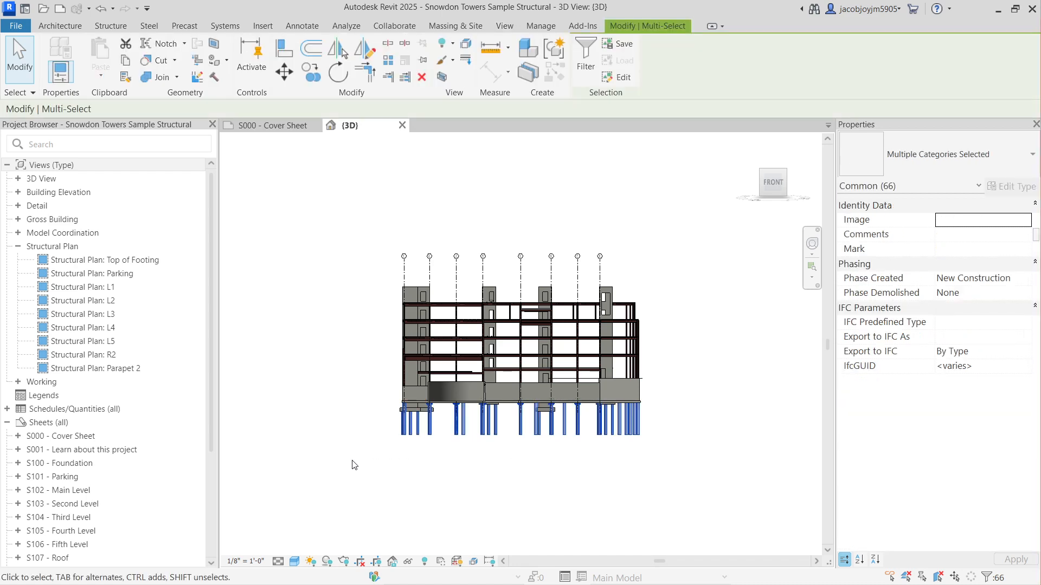
{"action": "middle_click_drag", "start_coordinate": [354, 465], "coordinate": [564, 469], "text": "shift"}
{"action": "middle_click_drag", "start_coordinate": [555, 382], "coordinate": [554, 303], "text": "shift"}
{"action": "key", "text": "Escape"}
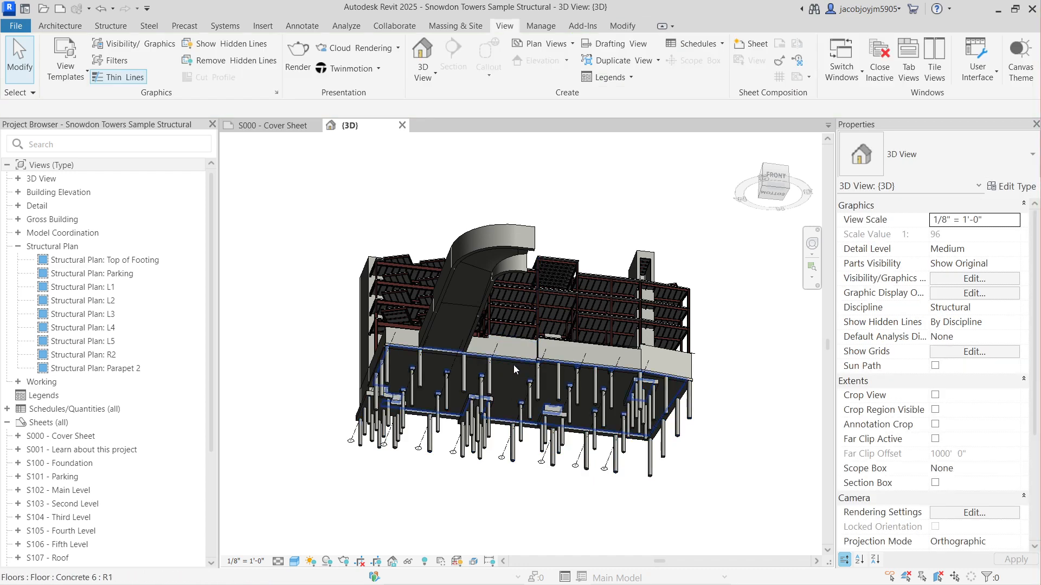
Step: Select the Concrete 24" basement wall on the building's front side and inspect it from the front
{"action": "middle_click_drag", "start_coordinate": [519, 294], "coordinate": [596, 466], "text": "shift"}
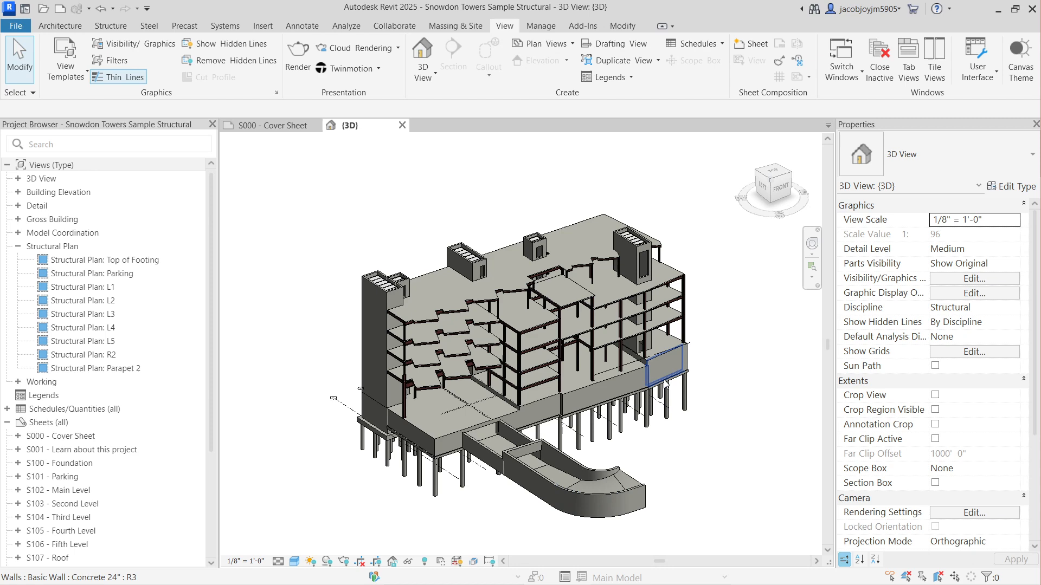
{"action": "left_click", "coordinate": [636, 378]}
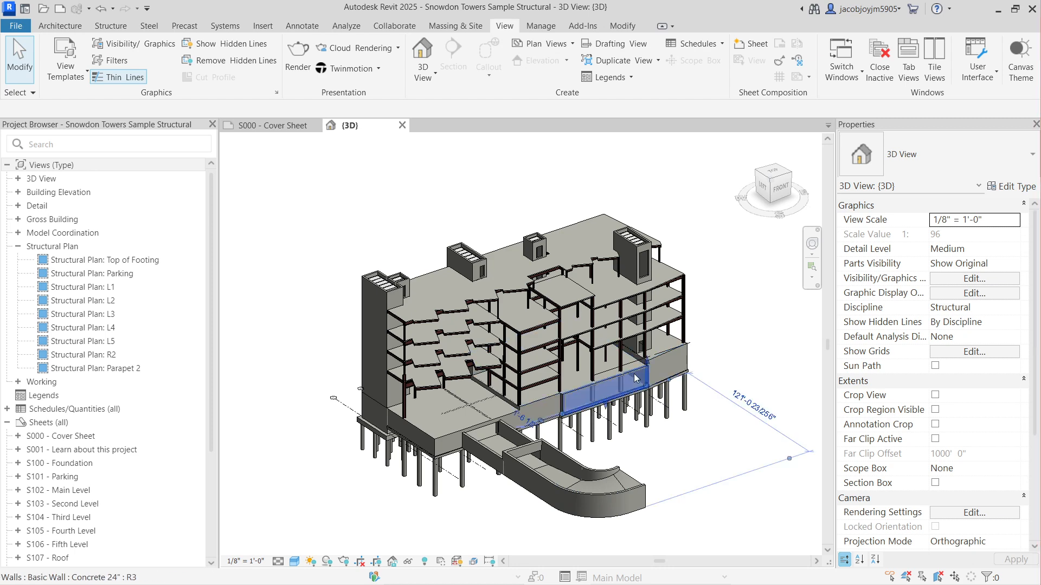
{"action": "scroll", "coordinate": [635, 378], "scroll_direction": "up", "scroll_amount": 4}
{"action": "middle_click_drag", "start_coordinate": [635, 378], "coordinate": [550, 288], "text": "shift"}
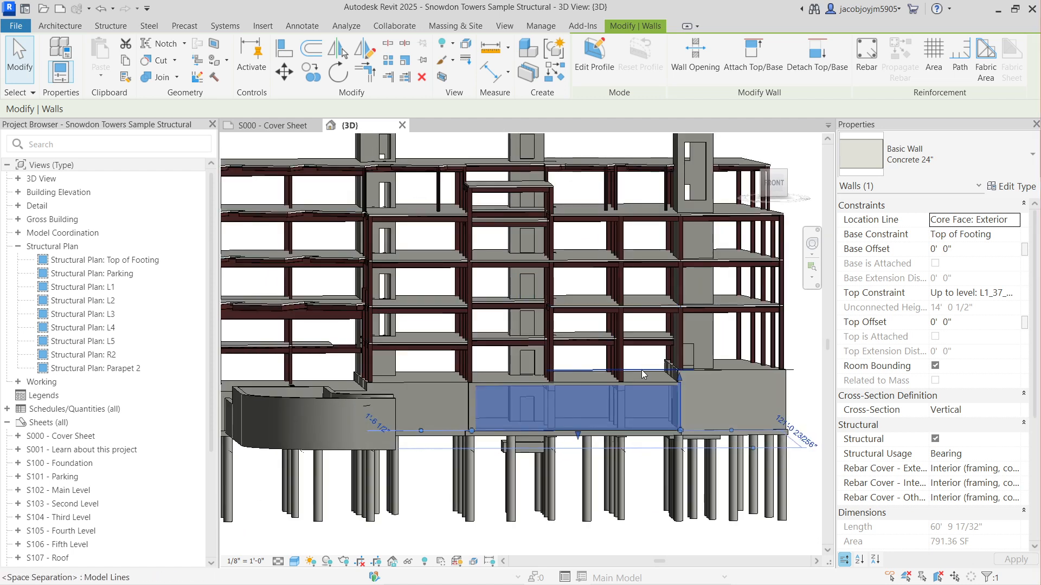
{"action": "scroll", "coordinate": [639, 369], "scroll_direction": "up", "scroll_amount": 2}
Step: Select one line of W-shape columns above the basement wall, followed by a W18x55 beam at L2 TOS
{"action": "left_click", "coordinate": [640, 359]}
{"action": "left_click_drag", "start_coordinate": [627, 348], "coordinate": [544, 354]}
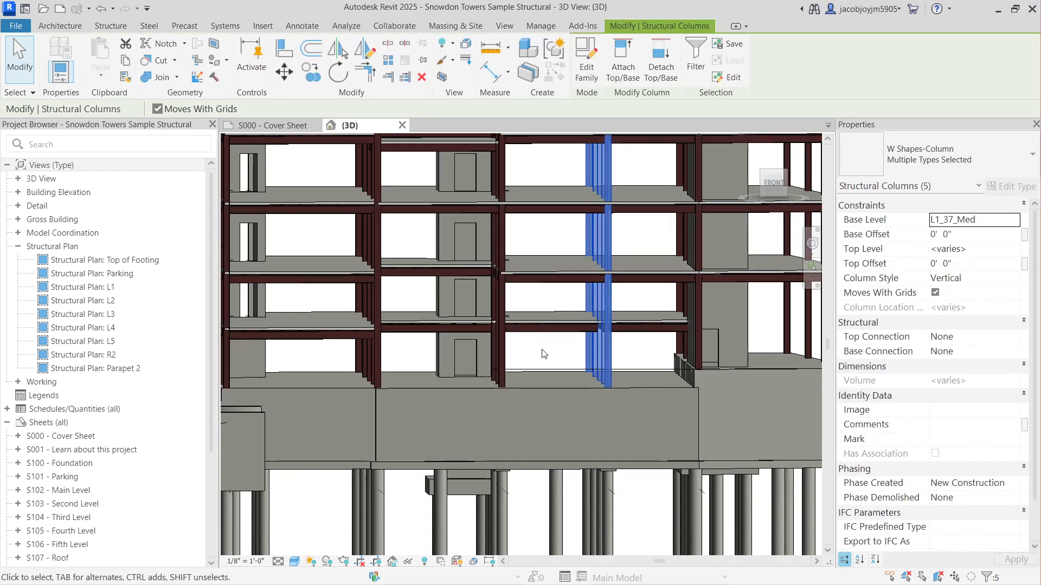
{"action": "left_click", "coordinate": [548, 351]}
{"action": "mouse_move", "coordinate": [549, 352]}
{"action": "middle_mouse_down", "text": "shift"}
{"action": "mouse_move", "coordinate": [560, 342]}
{"action": "mouse_move", "coordinate": [549, 343]}
{"action": "middle_mouse_up", "text": "shift"}
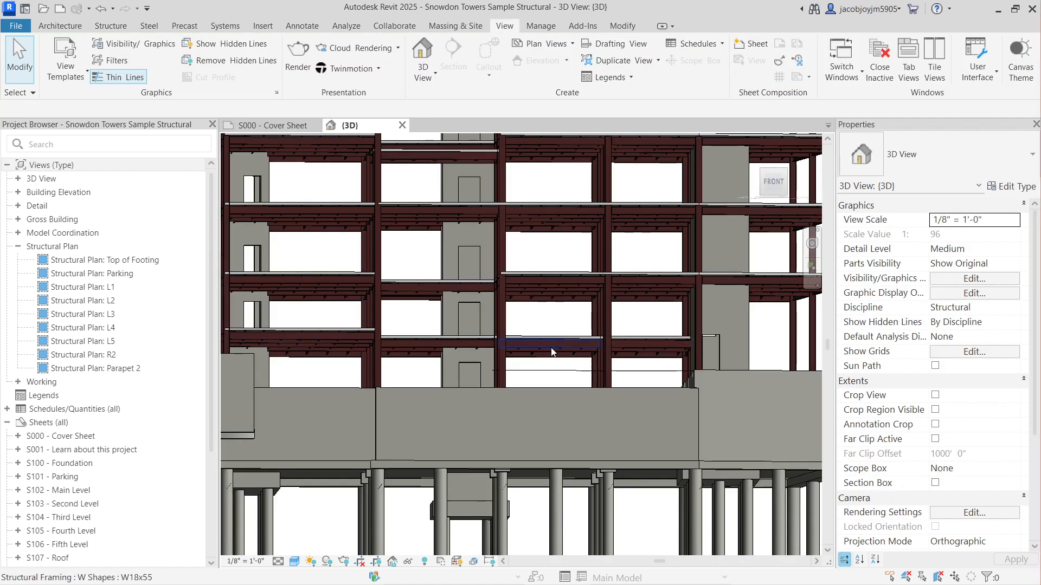
{"action": "left_click", "coordinate": [552, 352]}
{"action": "scroll", "coordinate": [589, 336], "scroll_direction": "down", "scroll_amount": 3}
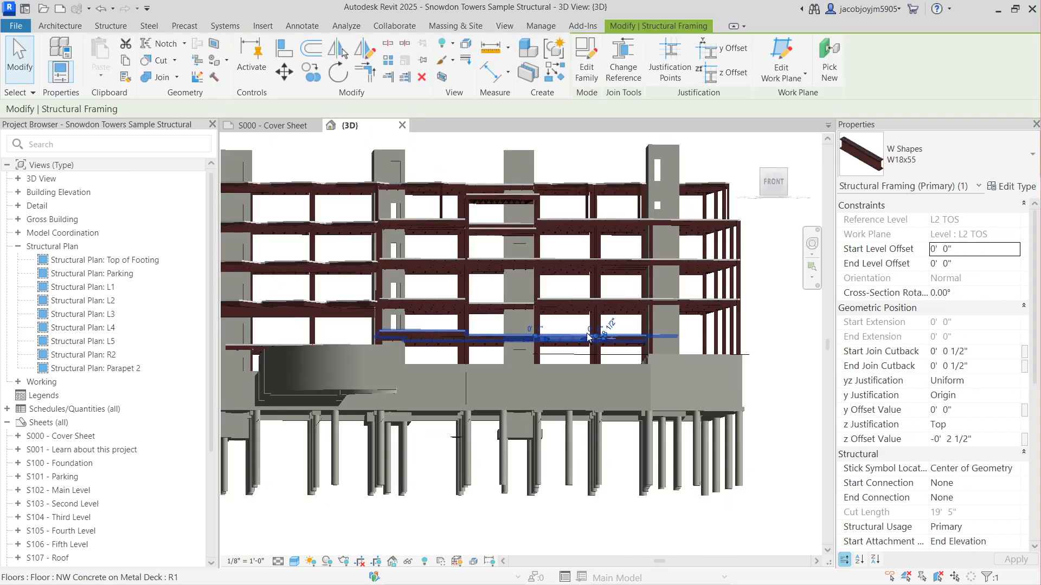
{"action": "middle_click_drag", "start_coordinate": [589, 336], "coordinate": [276, 152], "text": "shift"}
Step: Select the curved Concrete 12" floor at the end of the ramp and inspect it
{"action": "left_click", "coordinate": [551, 436]}
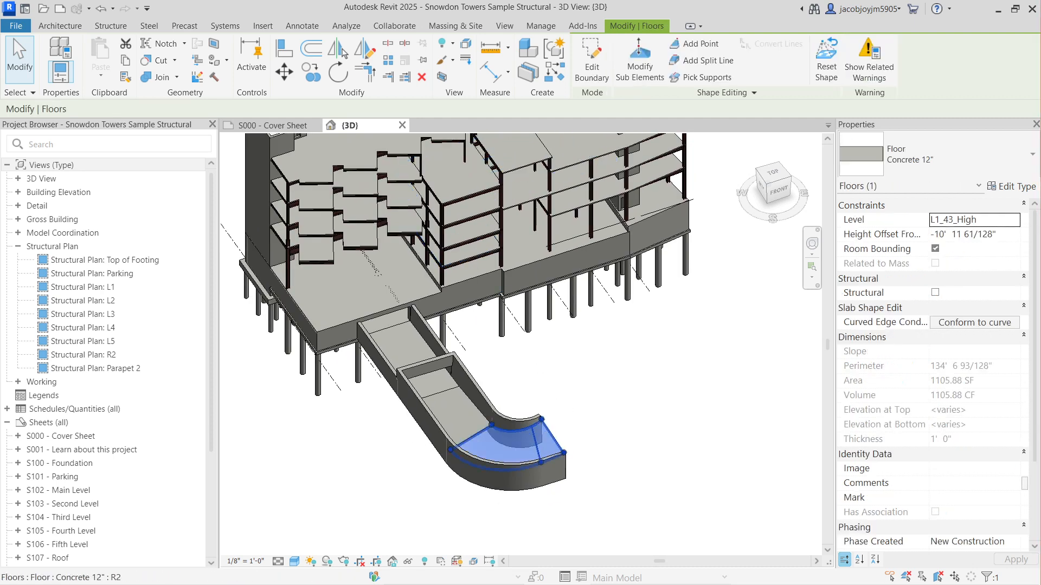
{"action": "scroll", "coordinate": [500, 434], "scroll_direction": "down", "scroll_amount": 2}
{"action": "middle_click_drag", "start_coordinate": [499, 434], "coordinate": [564, 262], "text": "shift"}
Step: Select a 20K6 K-Series bar joist under the R2 roof deck and inspect its web up close
{"action": "scroll", "coordinate": [442, 362], "scroll_direction": "up", "scroll_amount": 10}
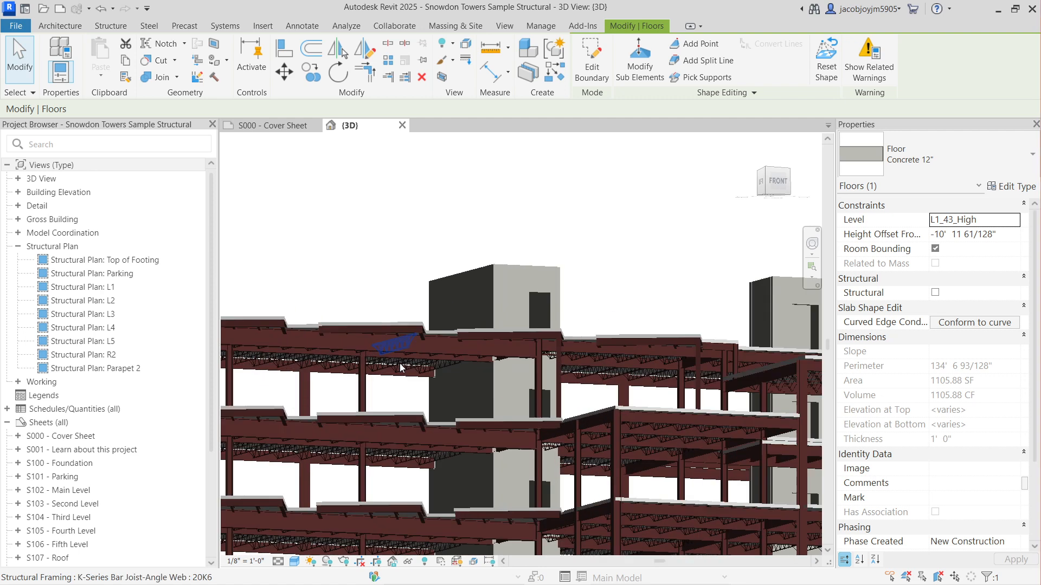
{"action": "left_click", "coordinate": [398, 370]}
{"action": "middle_click_drag", "start_coordinate": [399, 370], "coordinate": [442, 424], "text": "shift"}
{"action": "scroll", "coordinate": [343, 350], "scroll_direction": "up", "scroll_amount": 2}
{"action": "scroll", "coordinate": [446, 411], "scroll_direction": "down", "scroll_amount": 2}
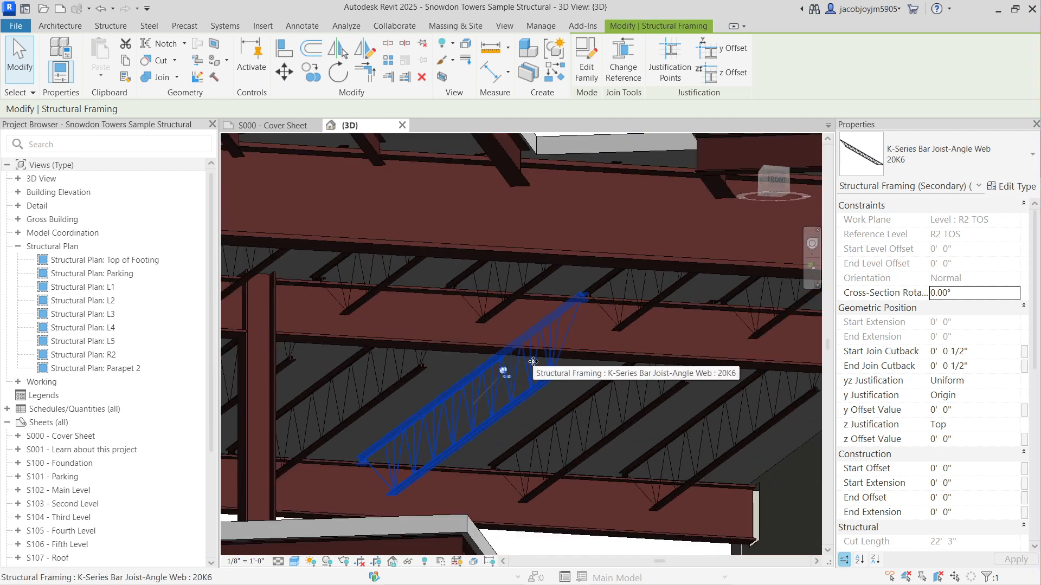
{"action": "scroll", "coordinate": [532, 362], "scroll_direction": "down", "scroll_amount": 6}
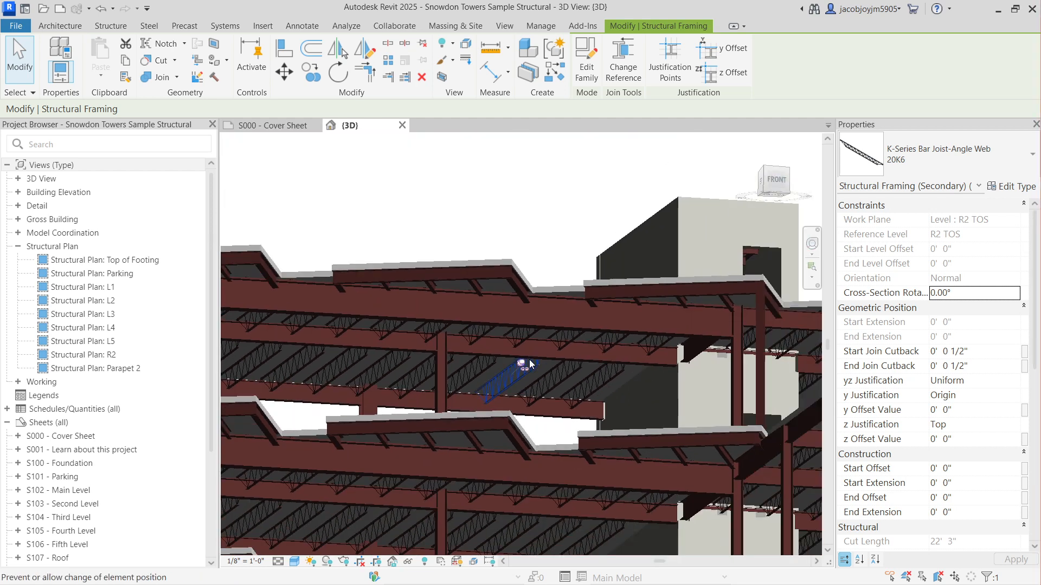
{"action": "middle_click_drag", "start_coordinate": [526, 355], "coordinate": [540, 384], "text": "shift"}
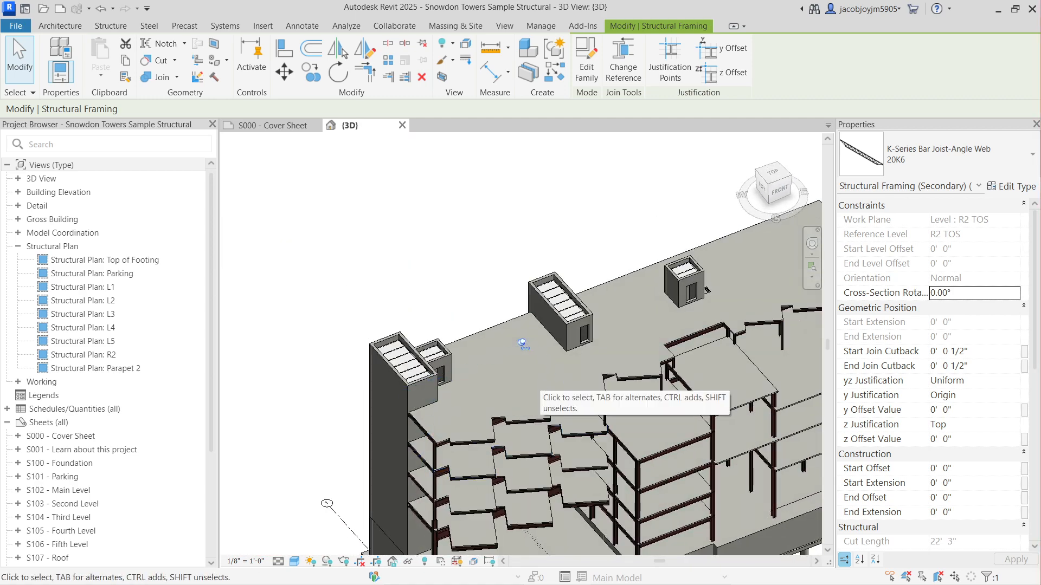
Step: Select the deep primary beam below the L3 floor, inspect it from the building's left-front corner, and clear the selection
{"action": "scroll", "coordinate": [424, 347], "scroll_direction": "down", "scroll_amount": 2}
{"action": "middle_click_drag", "start_coordinate": [558, 458], "coordinate": [526, 324]}
{"action": "scroll", "coordinate": [526, 324], "scroll_direction": "up", "scroll_amount": 4}
{"action": "left_click", "coordinate": [435, 326]}
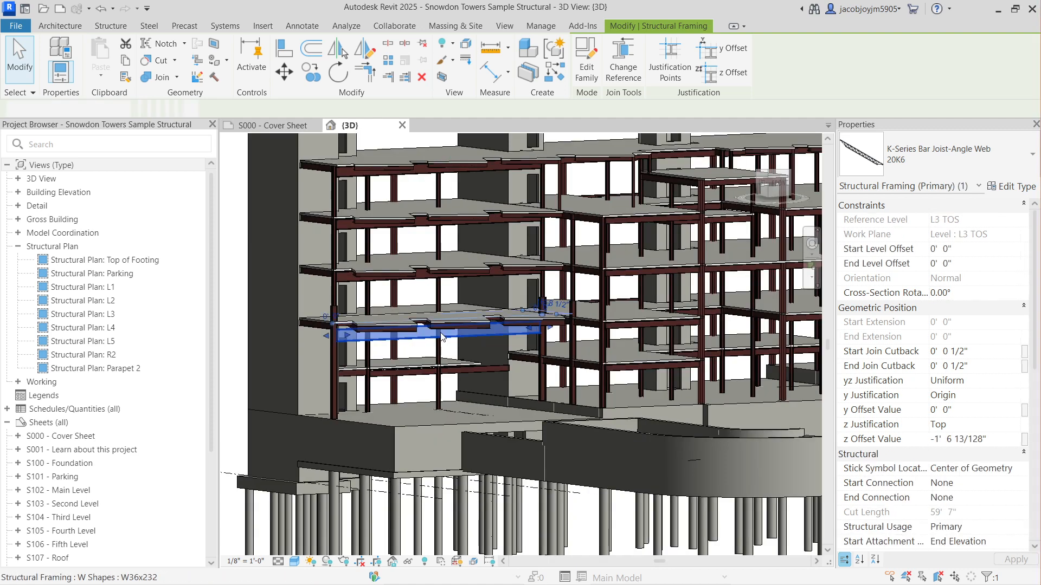
{"action": "middle_click_drag", "start_coordinate": [435, 325], "coordinate": [534, 309], "text": "shift"}
{"action": "key", "text": "Escape"}
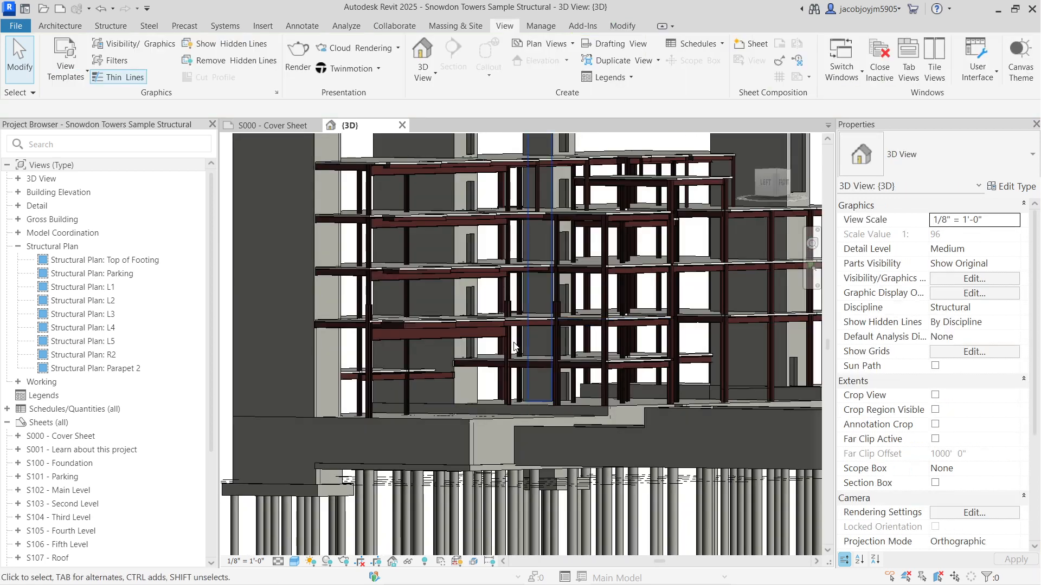
{"action": "scroll", "coordinate": [561, 336], "scroll_direction": "down", "scroll_amount": 3}
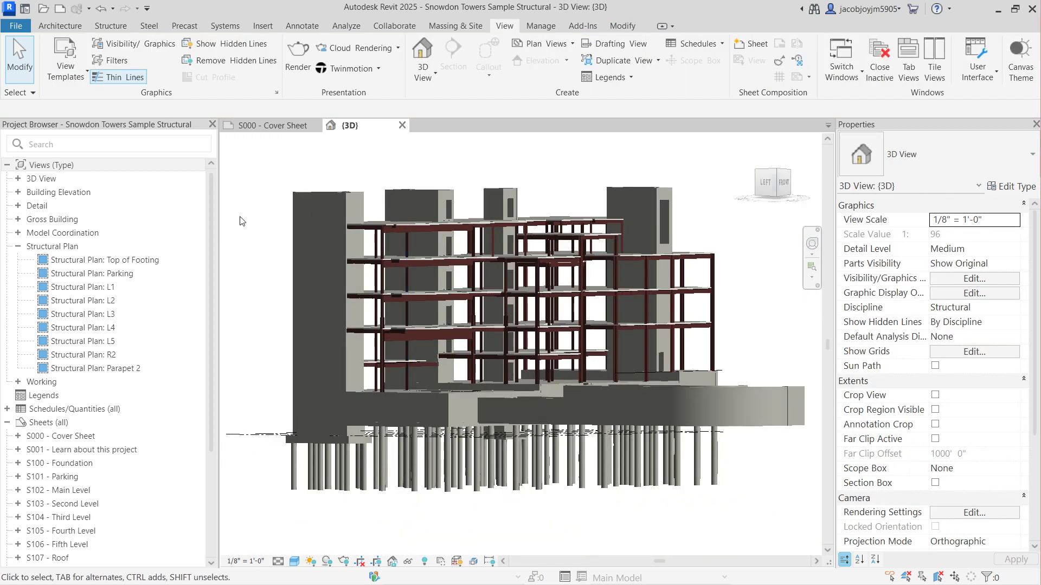
Step: Return to the Home screen, look over the recent files, and create a new project from the Construction Template
{"action": "left_click", "coordinate": [21, 24]}
{"action": "left_click", "coordinate": [80, 319]}
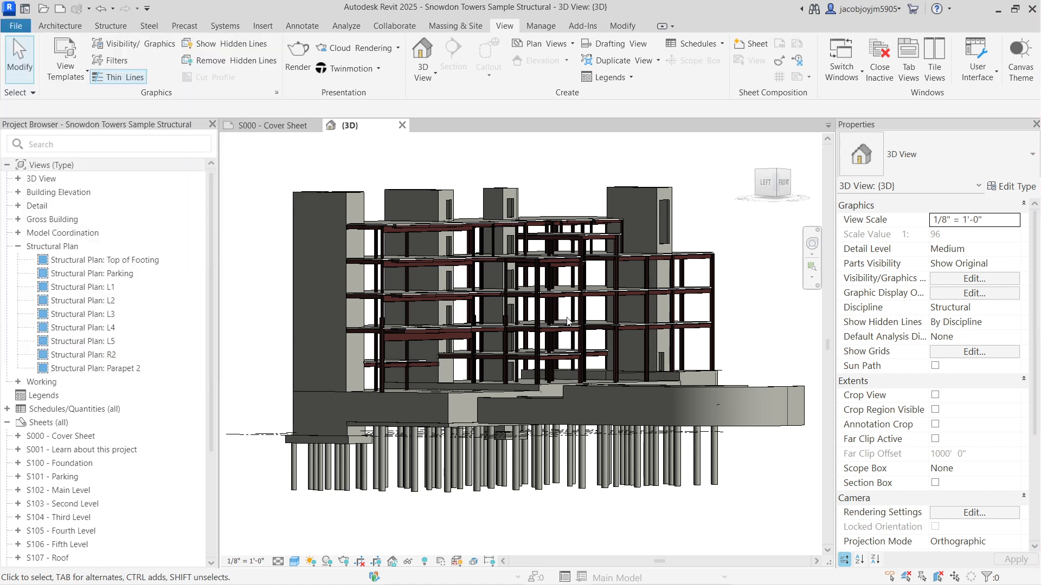
{"action": "left_click", "coordinate": [556, 309]}
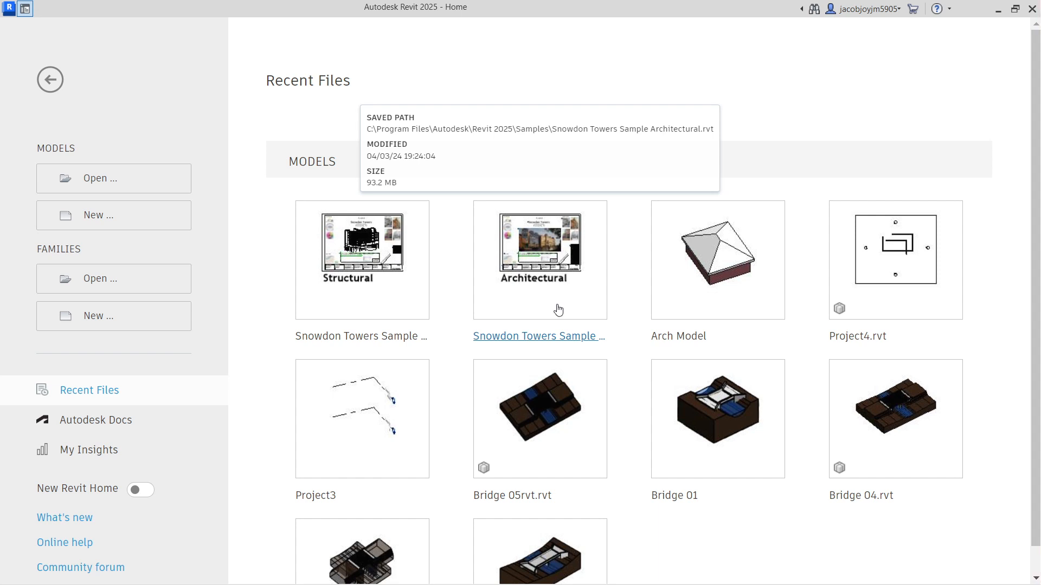
{"action": "scroll", "coordinate": [559, 310], "scroll_direction": "down", "scroll_amount": 4}
{"action": "scroll", "coordinate": [558, 310], "scroll_direction": "up", "scroll_amount": 4}
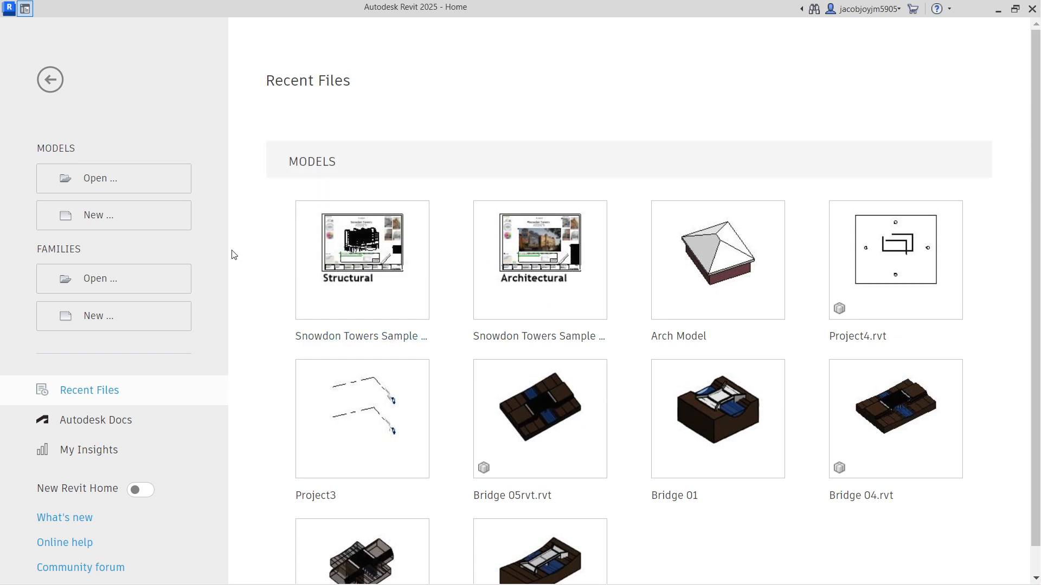
{"action": "left_click", "coordinate": [136, 223]}
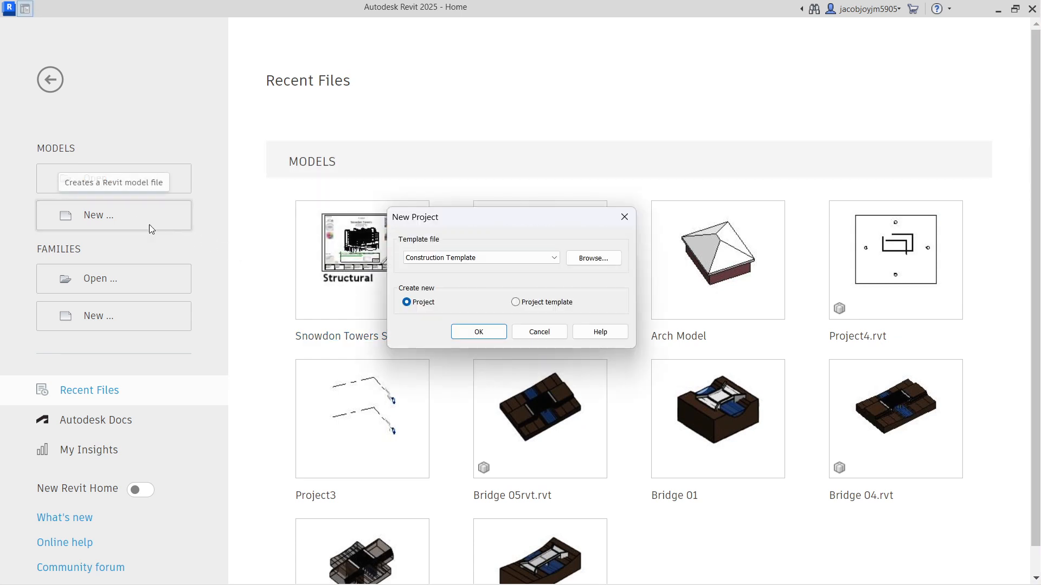
{"action": "left_click", "coordinate": [494, 333]}
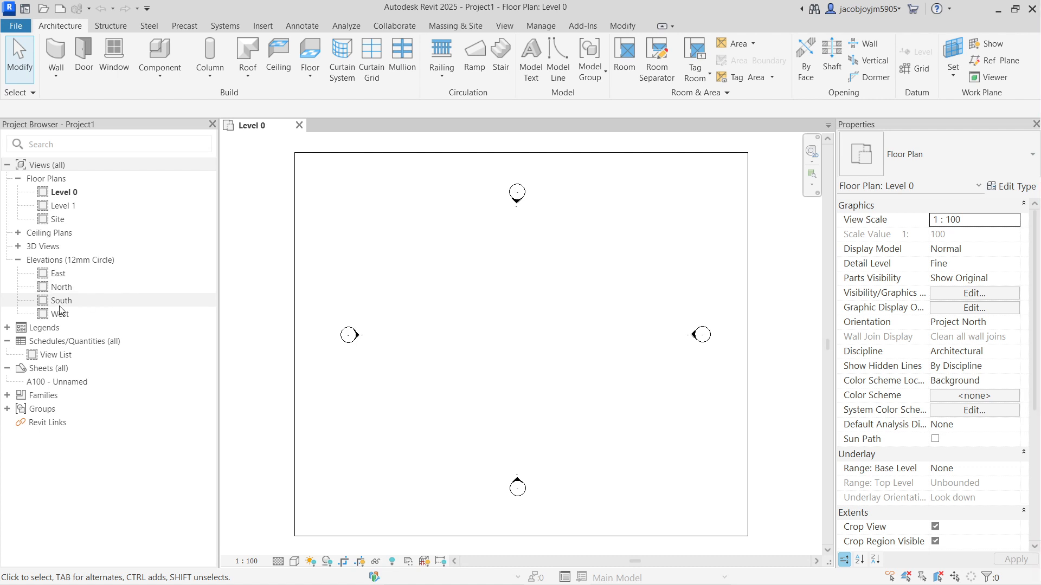
Step: Start saving the new project and set the maximum number of backups to 1 in the file save options
{"action": "left_click", "coordinate": [14, 27]}
{"action": "left_click", "coordinate": [52, 166]}
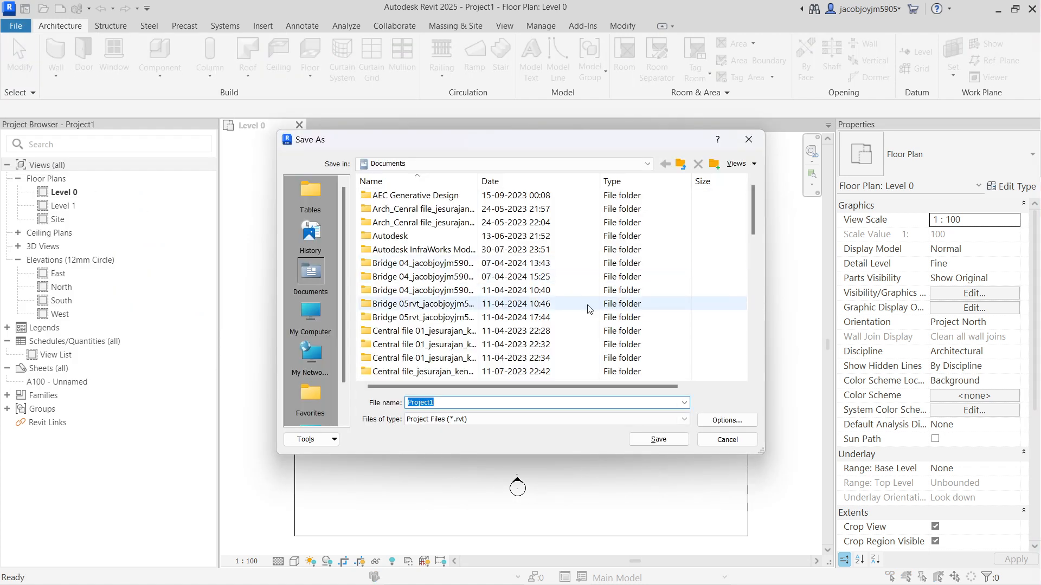
{"action": "left_click", "coordinate": [728, 426]}
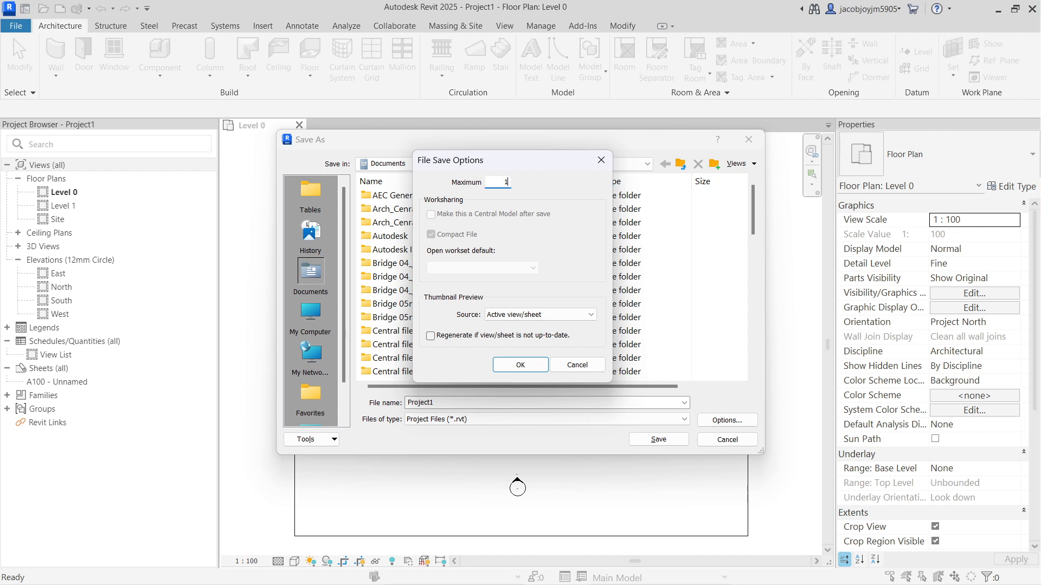
{"action": "left_click", "coordinate": [520, 365]}
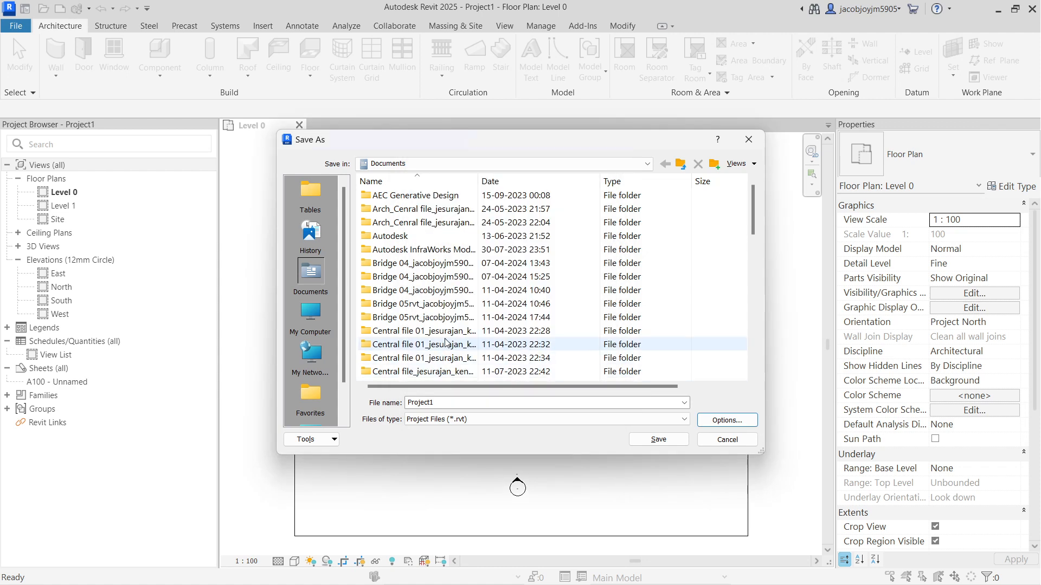
Step: Create a folder named BIM Strl on the Desktop and open it as the save location
{"action": "scroll", "coordinate": [315, 394], "scroll_direction": "down", "scroll_amount": 1}
{"action": "left_click", "coordinate": [312, 392]}
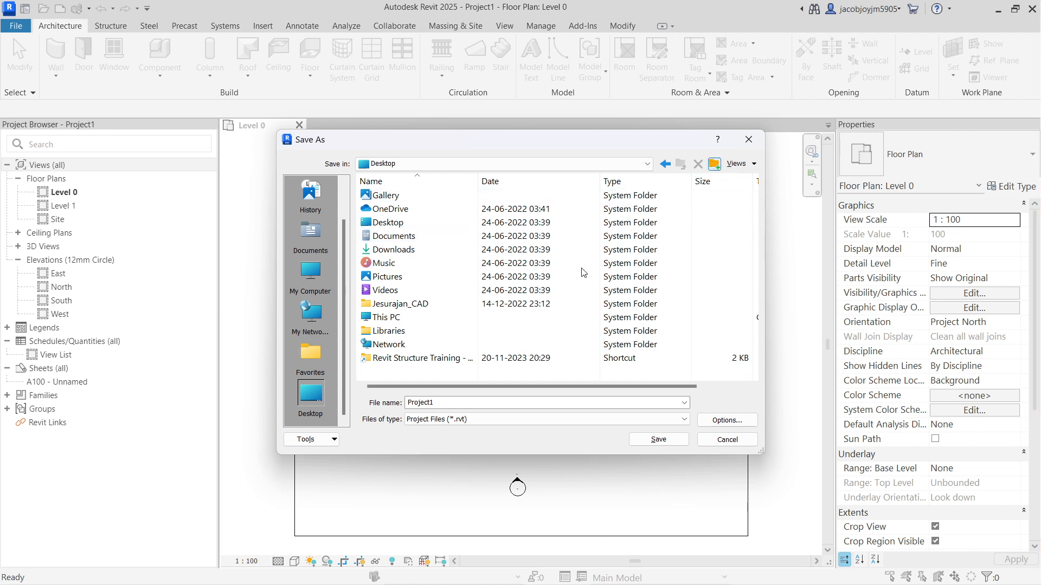
{"action": "type", "text": "BlMm Strl"}
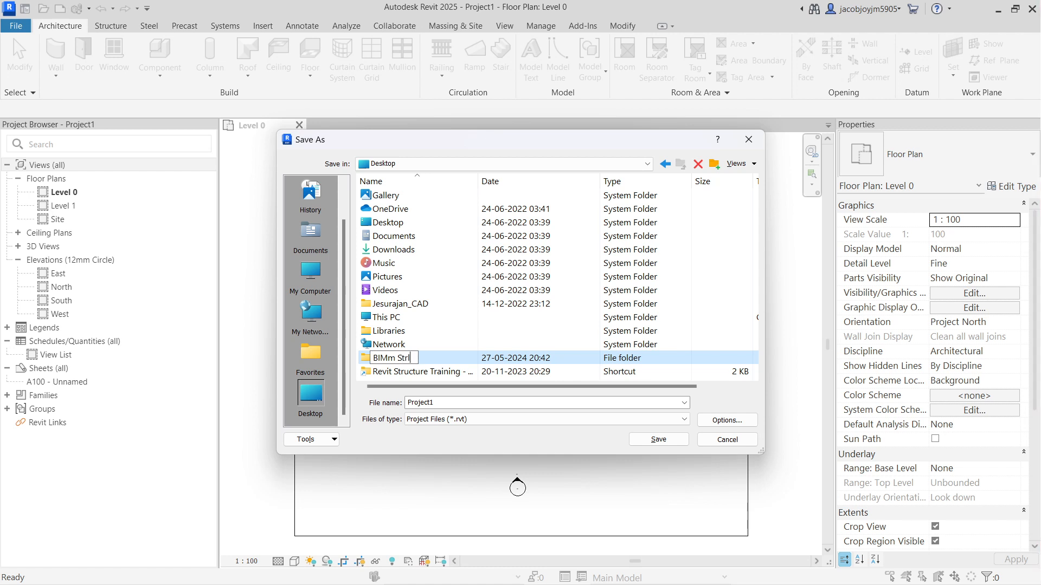
{"action": "key", "text": "Left"}
{"action": "key", "text": "Return"}
{"action": "key", "text": "Return"}
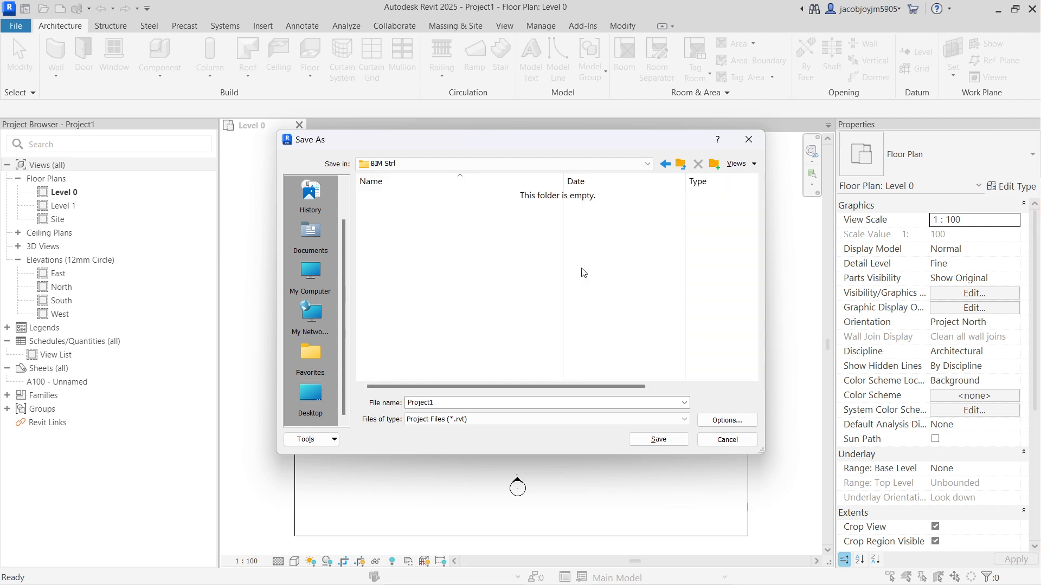
Step: Save the project as Project1 in the Project Files (*.rvt) format
{"action": "double_click", "coordinate": [453, 404]}
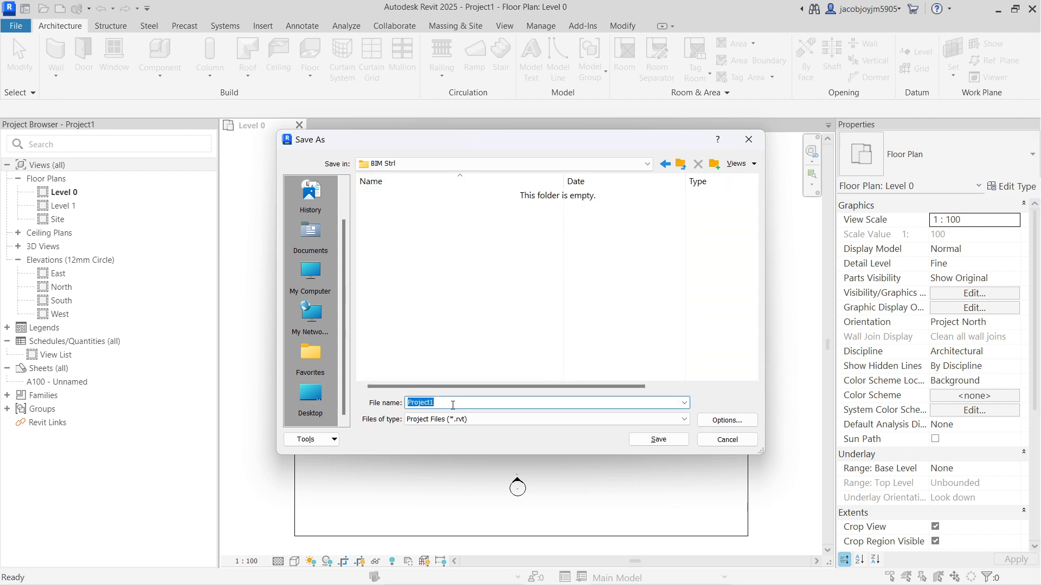
{"action": "key", "text": "Tab"}
{"action": "key", "text": "alt+Down"}
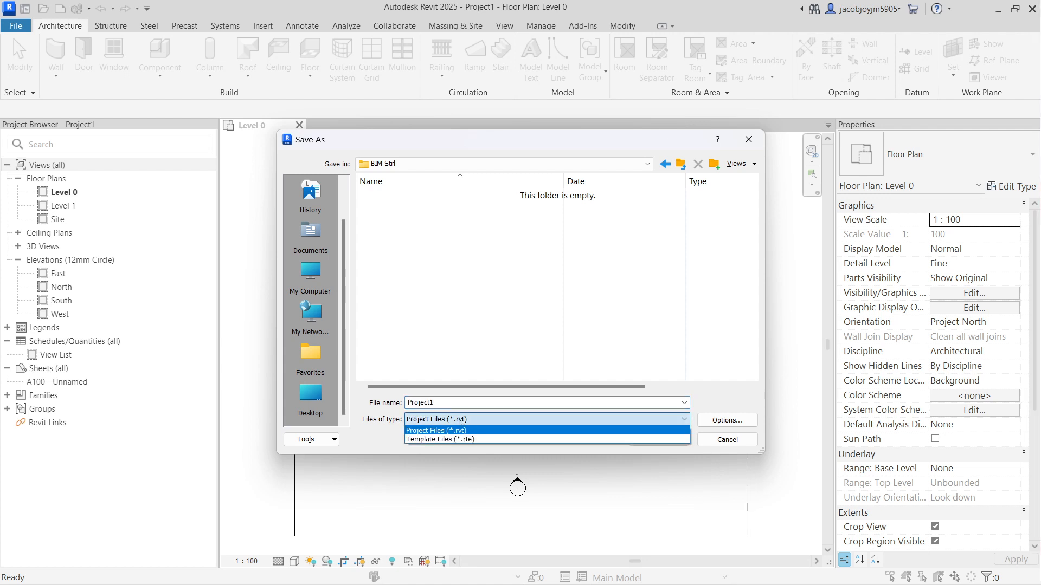
{"action": "left_click", "coordinate": [469, 426]}
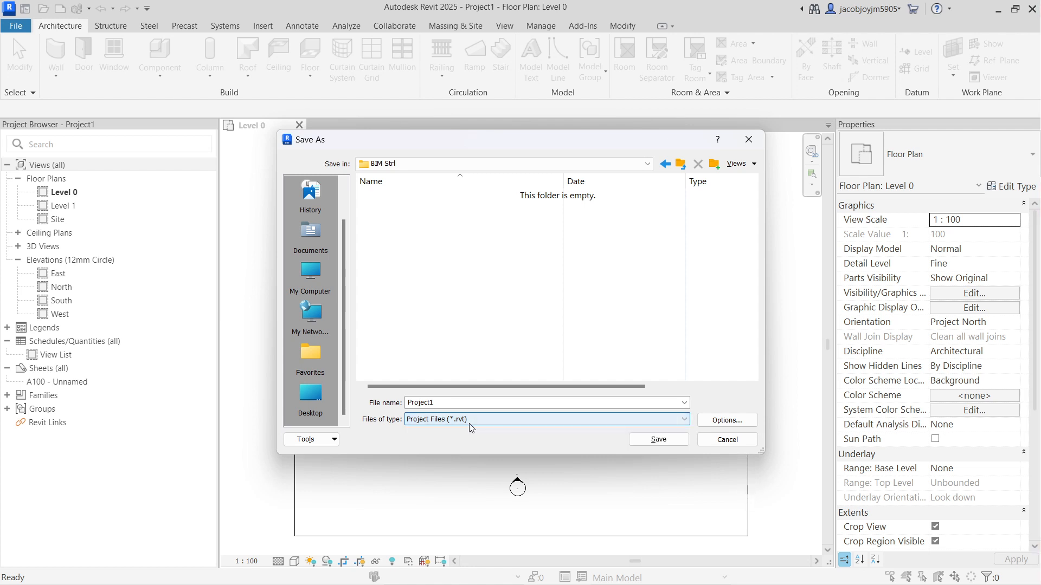
{"action": "left_click", "coordinate": [671, 439]}
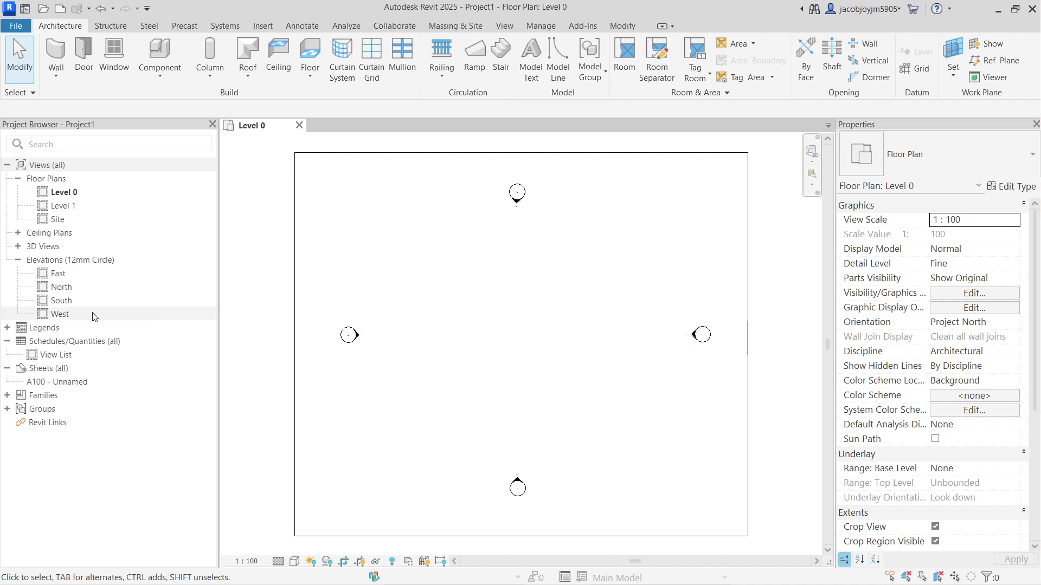
Step: Open the North elevation so that the Level 0 and Level 1 lines can both be seen
{"action": "left_click", "coordinate": [95, 286]}
{"action": "double_click", "coordinate": [95, 286]}
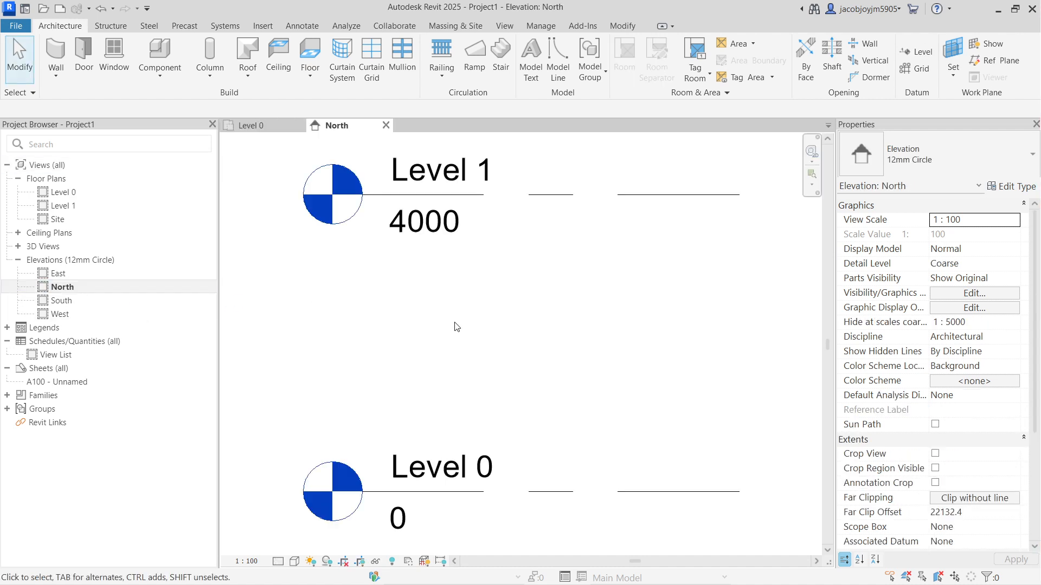
{"action": "scroll", "coordinate": [443, 296], "scroll_direction": "down", "scroll_amount": 5}
Step: Select the Level 1 line and the area around both levels to inspect them, and clear the selection
{"action": "left_click", "coordinate": [443, 293]}
{"action": "left_click_drag", "start_coordinate": [443, 291], "coordinate": [734, 291]}
{"action": "left_click", "coordinate": [508, 237]}
{"action": "left_click_drag", "start_coordinate": [568, 218], "coordinate": [427, 410]}
{"action": "key", "text": "Escape"}
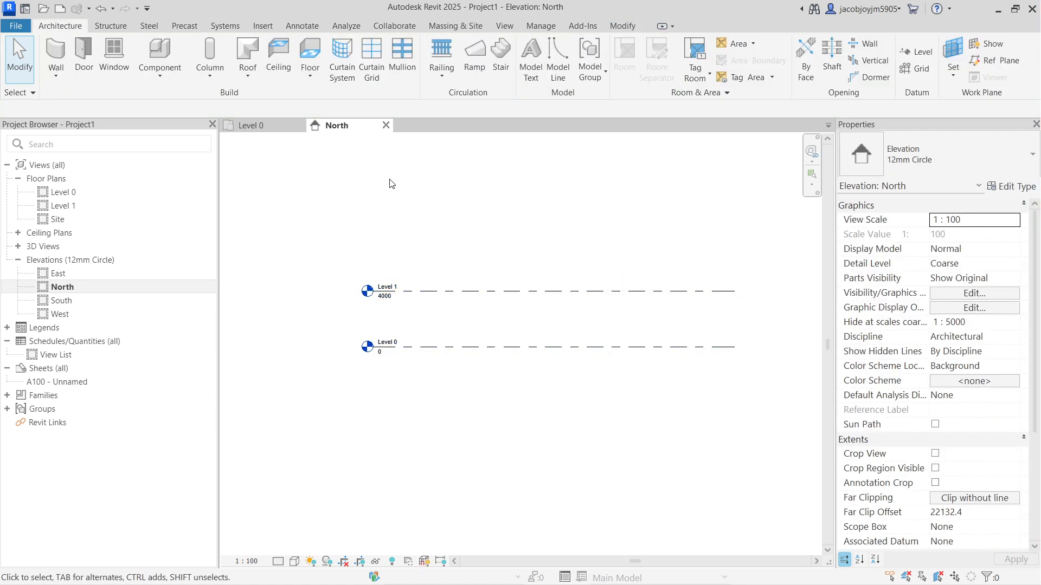
{"action": "middle_click_drag", "start_coordinate": [376, 288], "coordinate": [362, 316]}
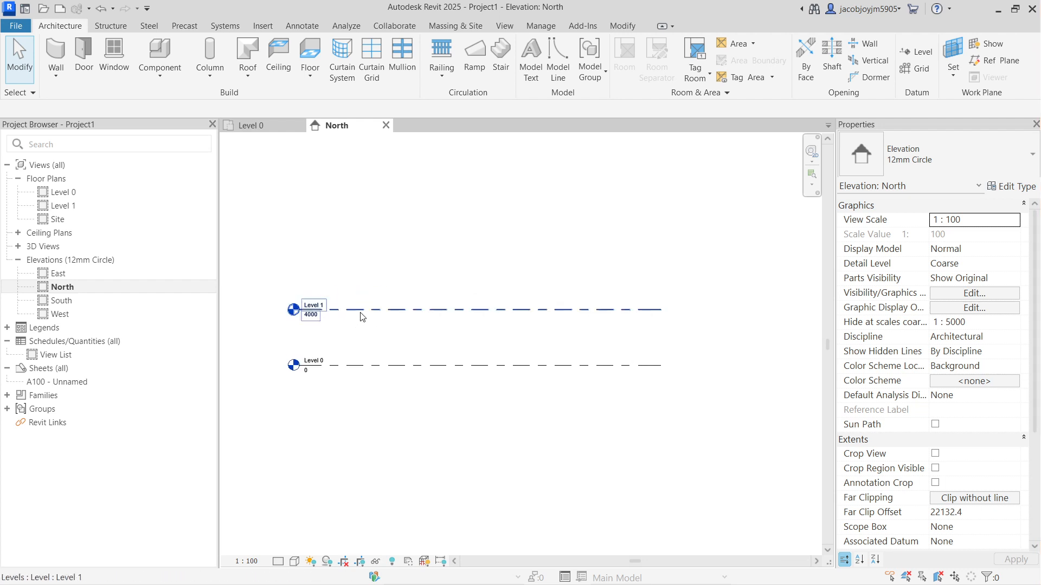
Step: Copy the Level 1 line straight up three times at 4000 spacing, placing levels at elevations 8000, 12000 and 16000
{"action": "left_click", "coordinate": [362, 317]}
{"action": "left_click", "coordinate": [413, 273]}
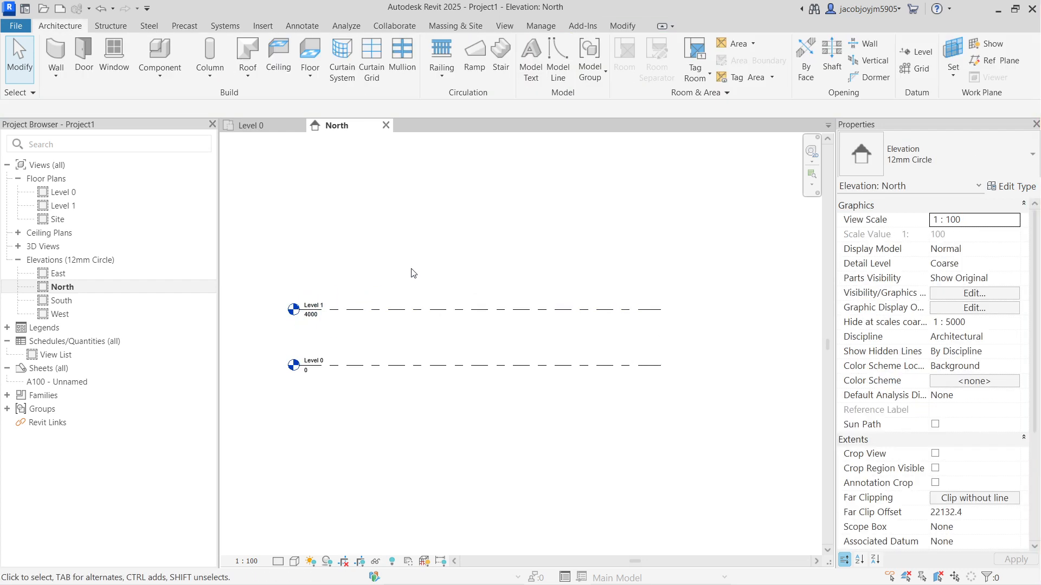
{"action": "left_click", "coordinate": [461, 313]}
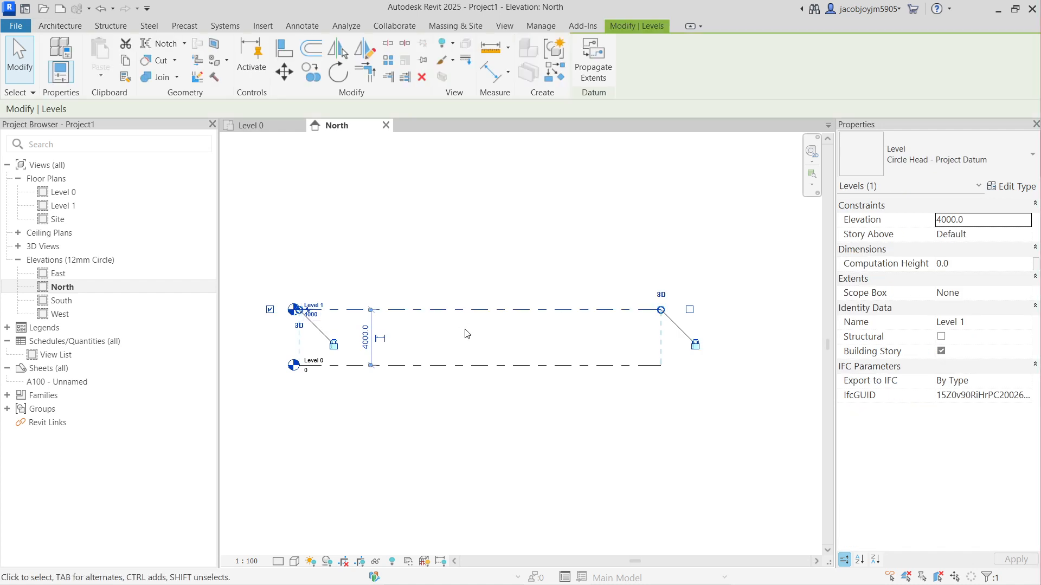
{"action": "left_click", "coordinate": [317, 79]}
{"action": "left_click", "coordinate": [403, 365]}
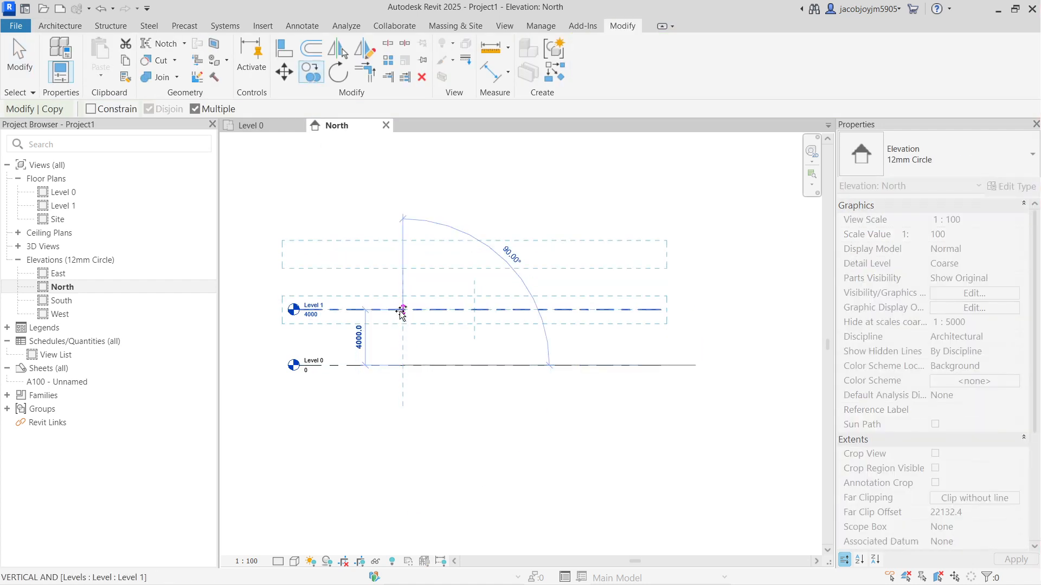
{"action": "left_click", "coordinate": [403, 308]}
{"action": "left_click", "coordinate": [403, 254]}
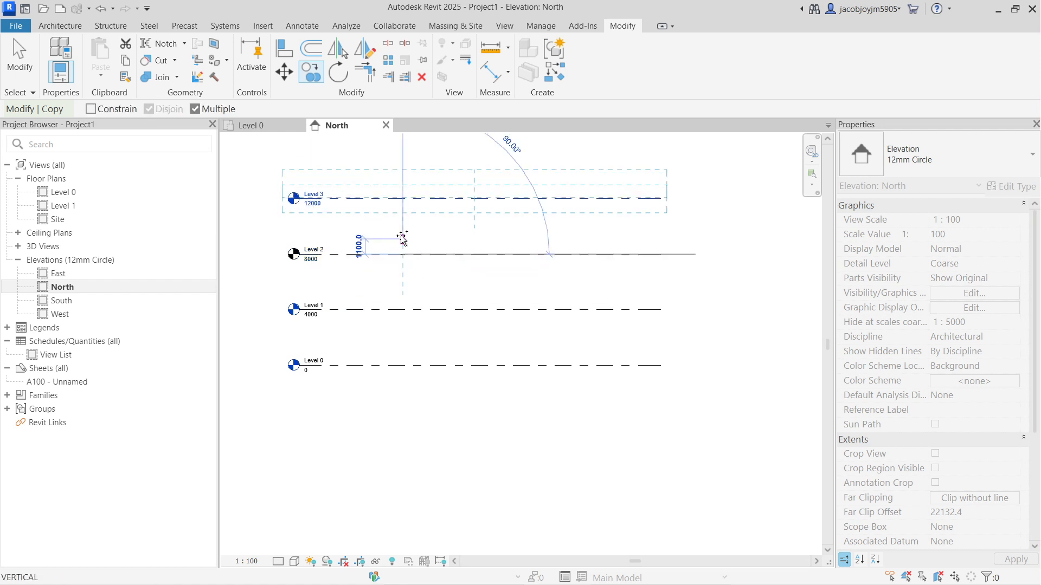
{"action": "left_click", "coordinate": [403, 199]}
{"action": "scroll", "coordinate": [404, 231], "scroll_direction": "down", "scroll_amount": 1}
{"action": "middle_click_drag", "start_coordinate": [404, 232], "coordinate": [433, 313]}
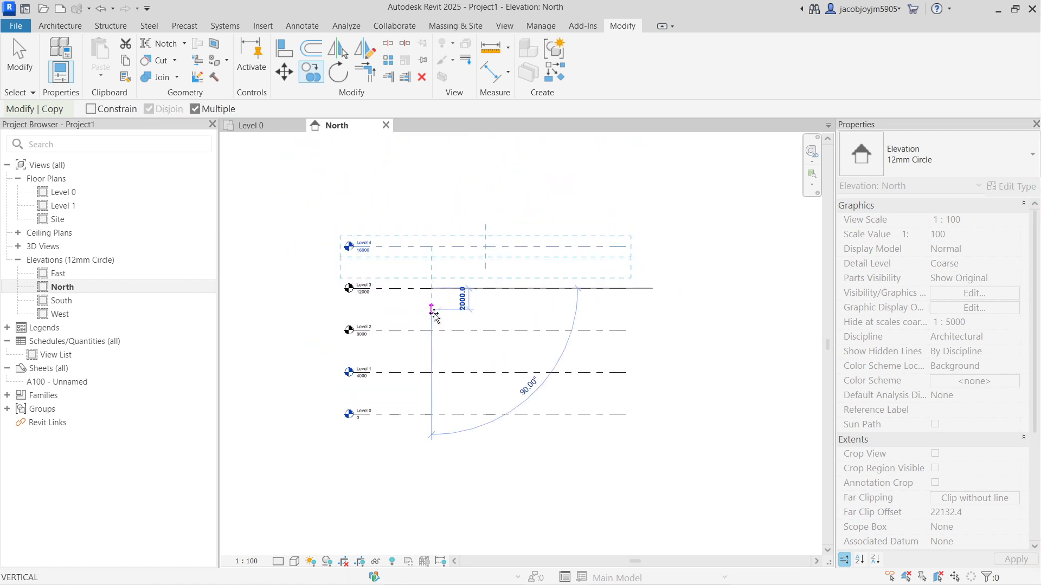
{"action": "key", "text": "Escape"}
Step: Examine the level heads of the original and copied levels up close and compare them with the listed floor plans
{"action": "scroll", "coordinate": [324, 329], "scroll_direction": "up", "scroll_amount": 3}
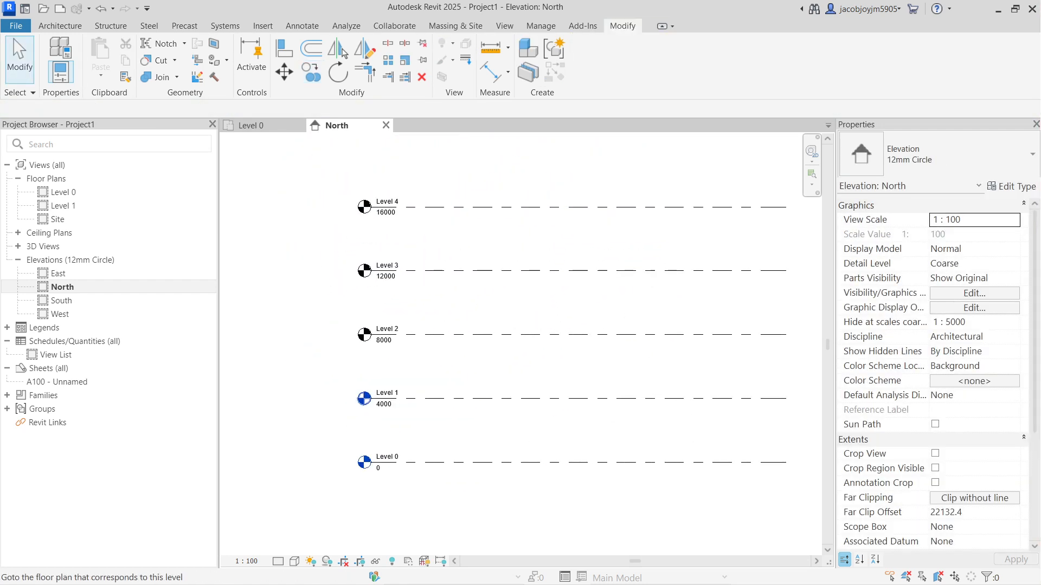
{"action": "scroll", "coordinate": [361, 408], "scroll_direction": "up", "scroll_amount": 4}
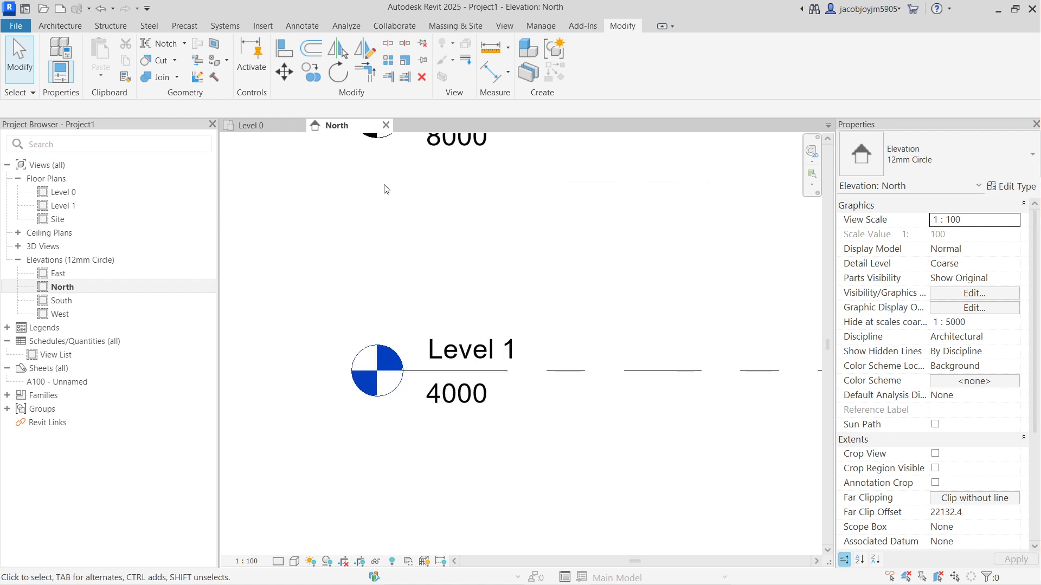
{"action": "middle_click_drag", "start_coordinate": [386, 184], "coordinate": [372, 356]}
{"action": "scroll", "coordinate": [365, 349], "scroll_direction": "down", "scroll_amount": 2}
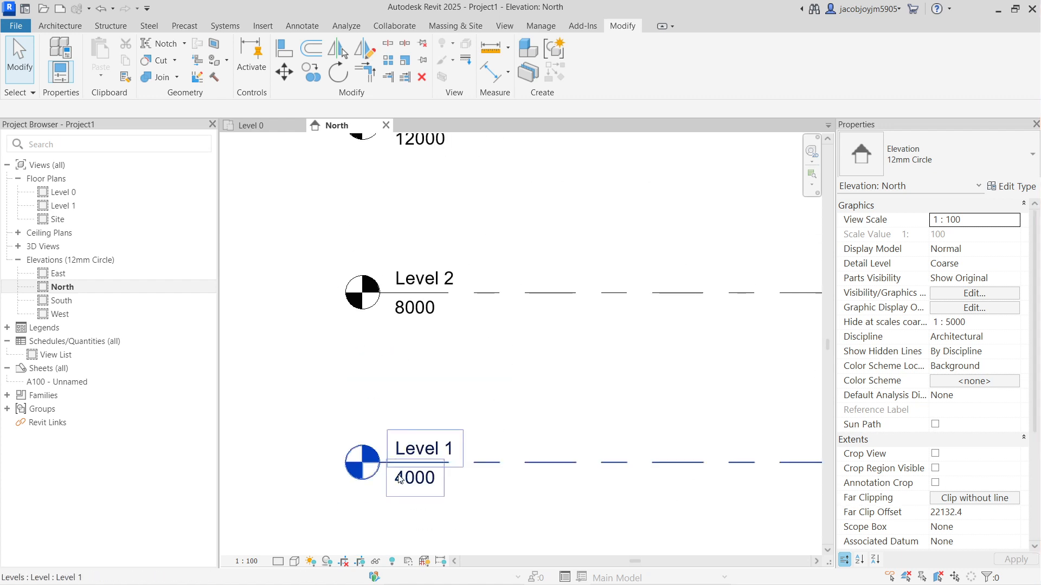
{"action": "middle_click_drag", "start_coordinate": [404, 464], "coordinate": [385, 295]}
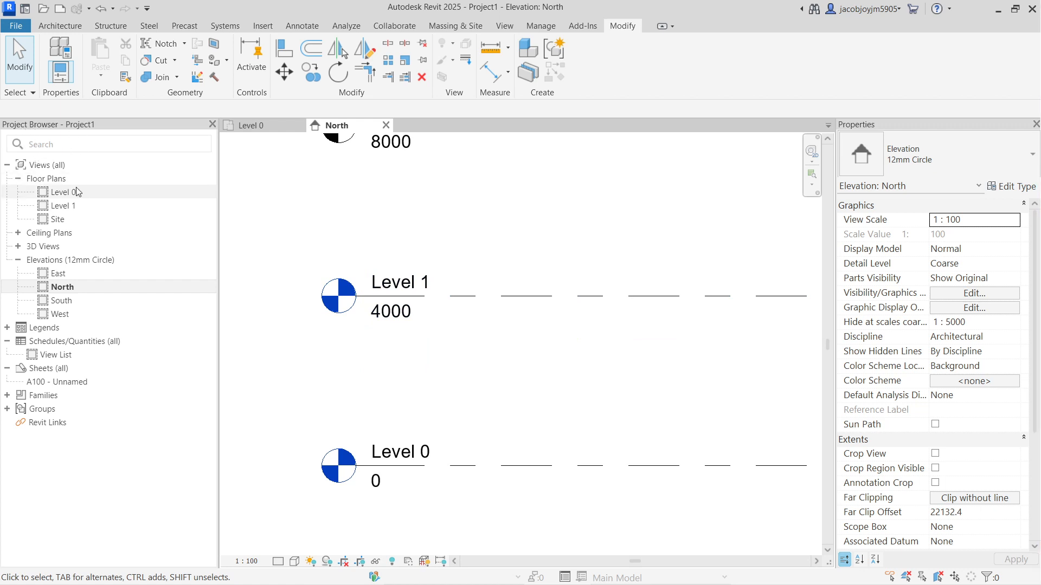
{"action": "scroll", "coordinate": [374, 368], "scroll_direction": "down", "scroll_amount": 3}
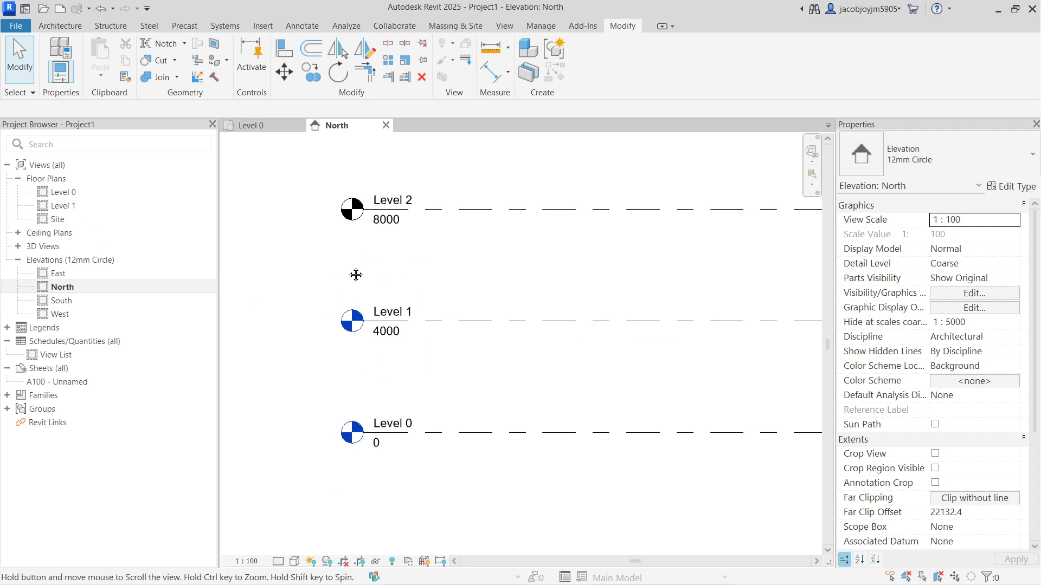
{"action": "middle_click_drag", "start_coordinate": [363, 179], "coordinate": [364, 322]}
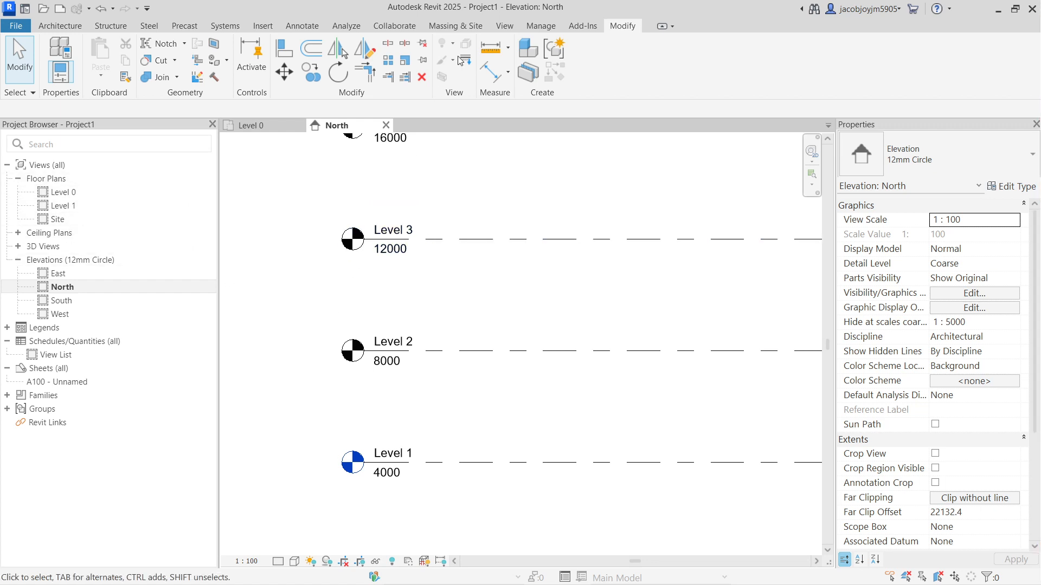
Step: Create floor plan views for Level 2, Level 3 and Level 4
{"action": "left_click", "coordinate": [504, 26]}
{"action": "left_click", "coordinate": [542, 43]}
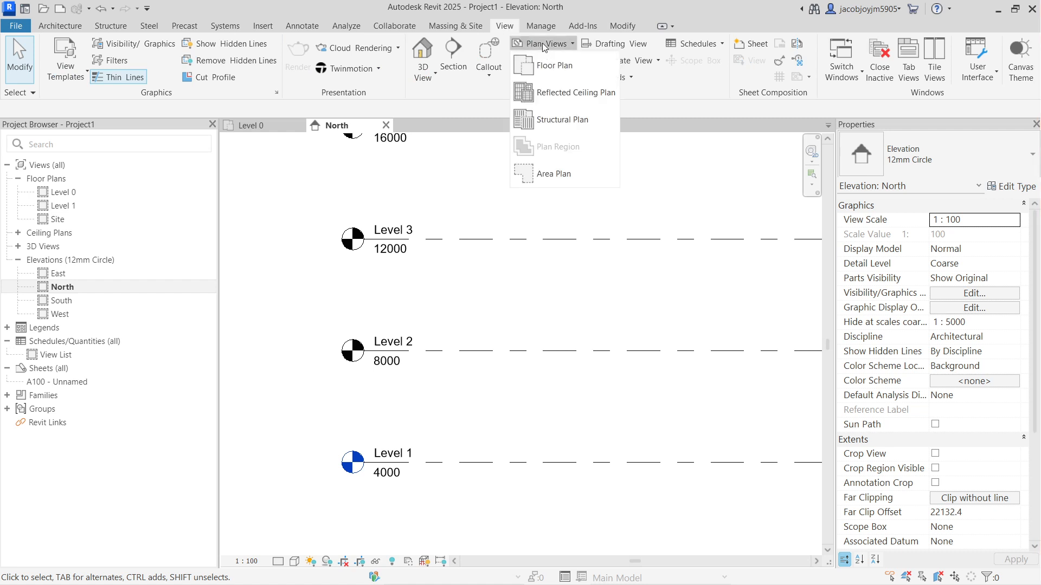
{"action": "left_click", "coordinate": [549, 66]}
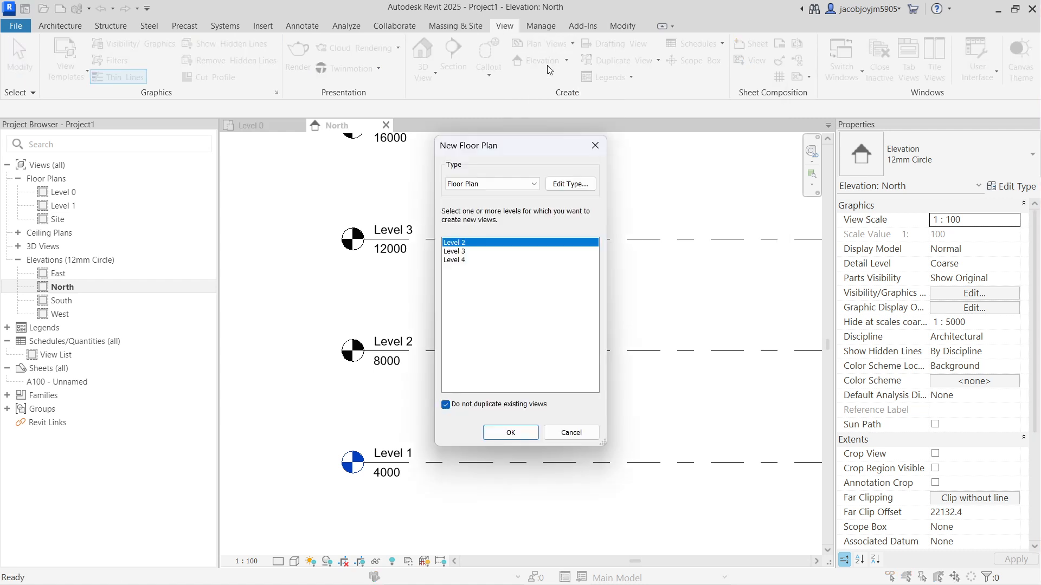
{"action": "left_click", "coordinate": [459, 261], "text": "shift"}
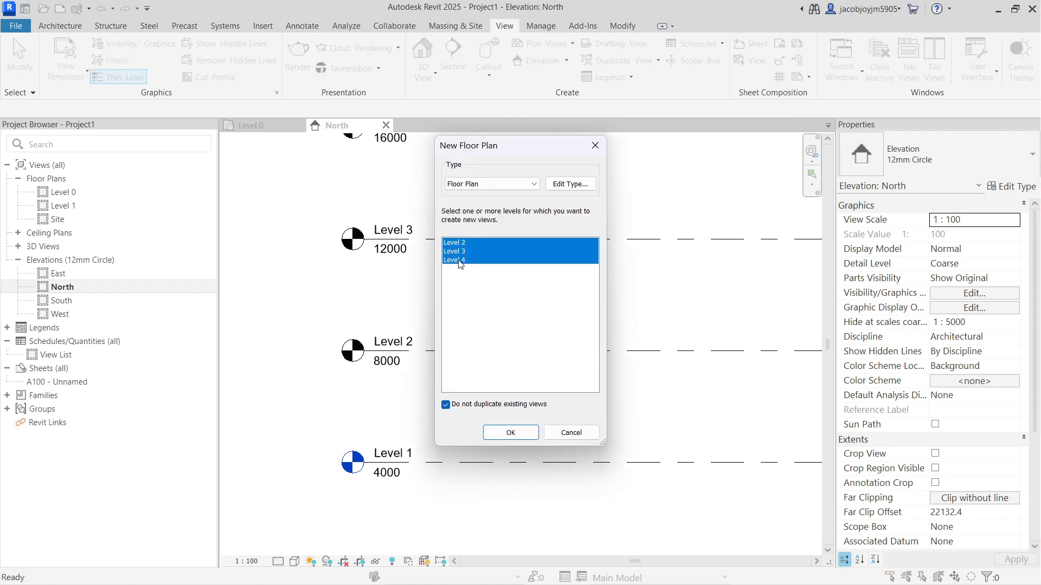
{"action": "left_click", "coordinate": [510, 432]}
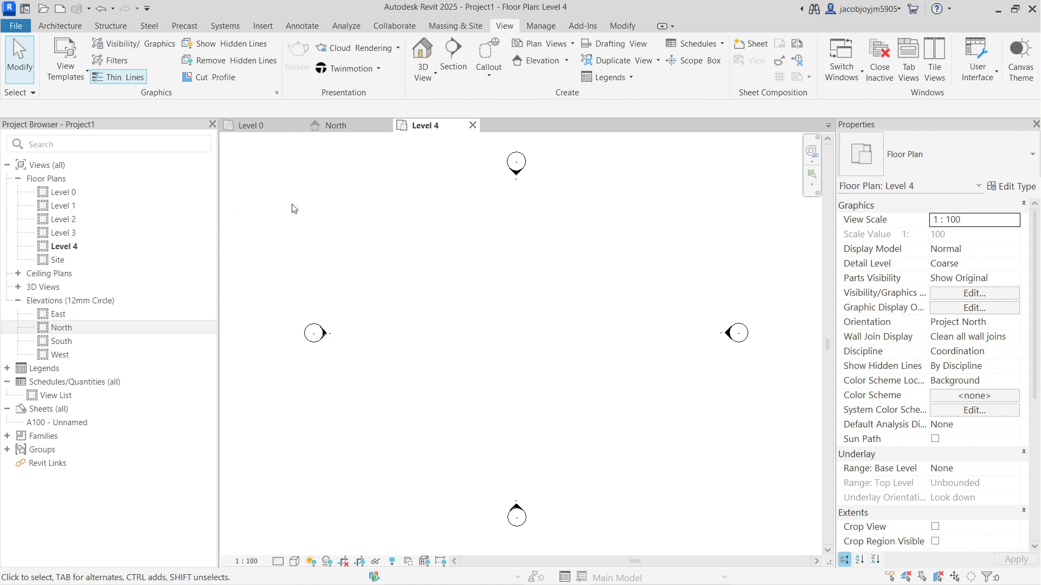
Step: Return to the North elevation to view all the levels and expand the list of ceiling plans
{"action": "double_click", "coordinate": [81, 328]}
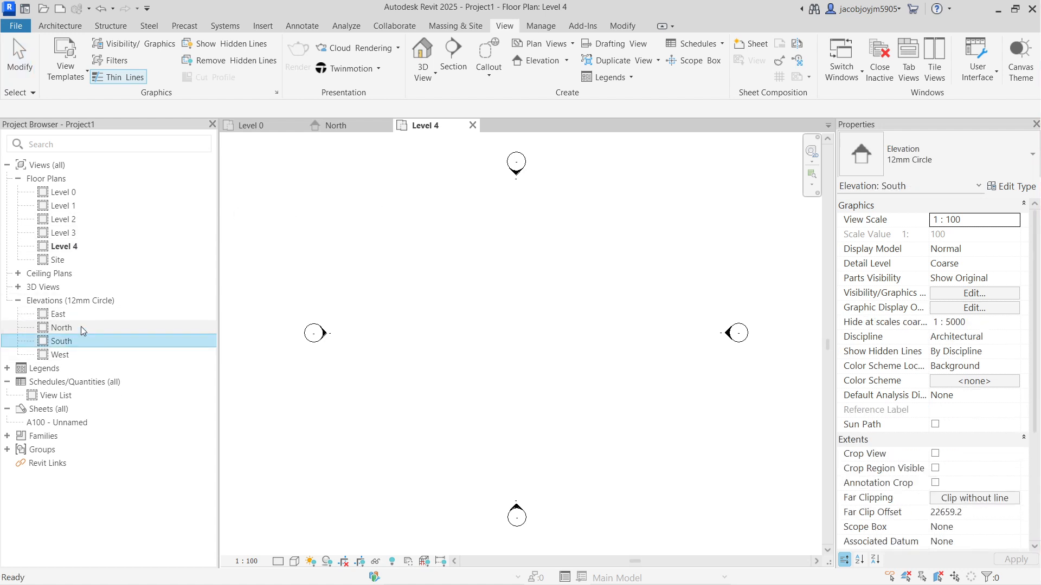
{"action": "scroll", "coordinate": [458, 314], "scroll_direction": "down", "scroll_amount": 1}
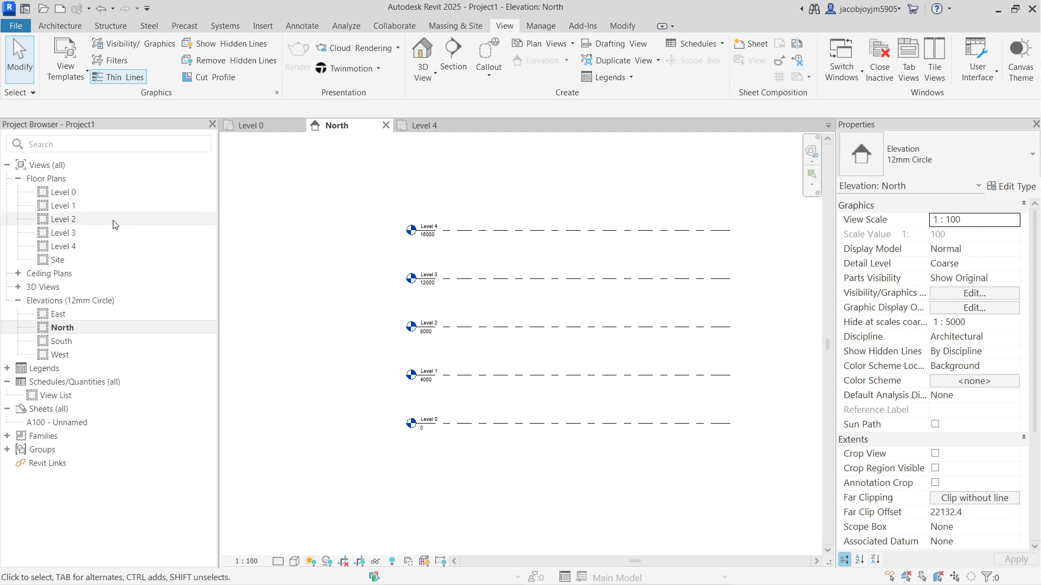
{"action": "left_click", "coordinate": [19, 274]}
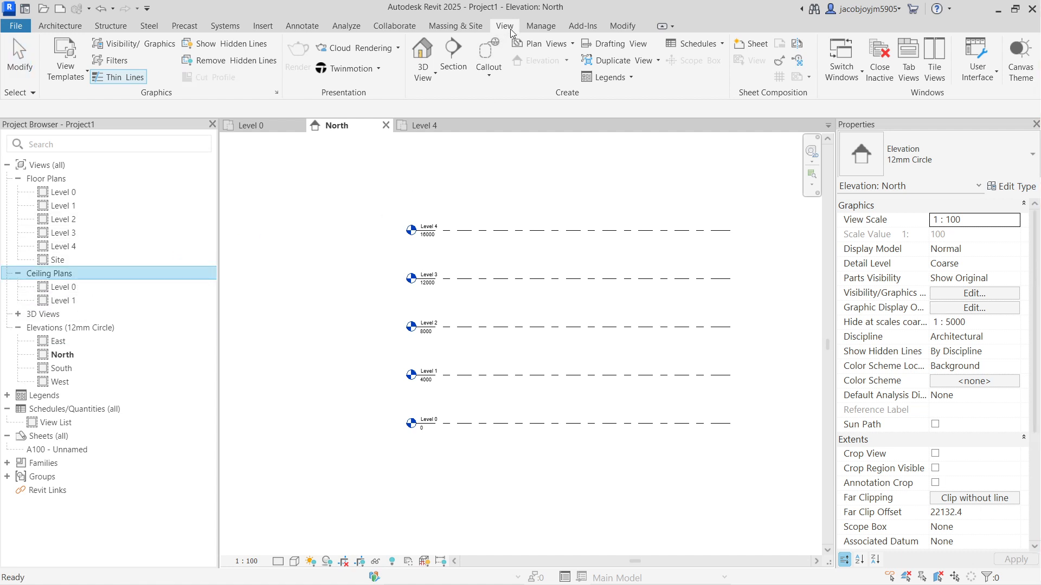
Step: Create structural plan views for Level 0 through Level 4 and expand the list of structural plans
{"action": "left_click", "coordinate": [540, 45]}
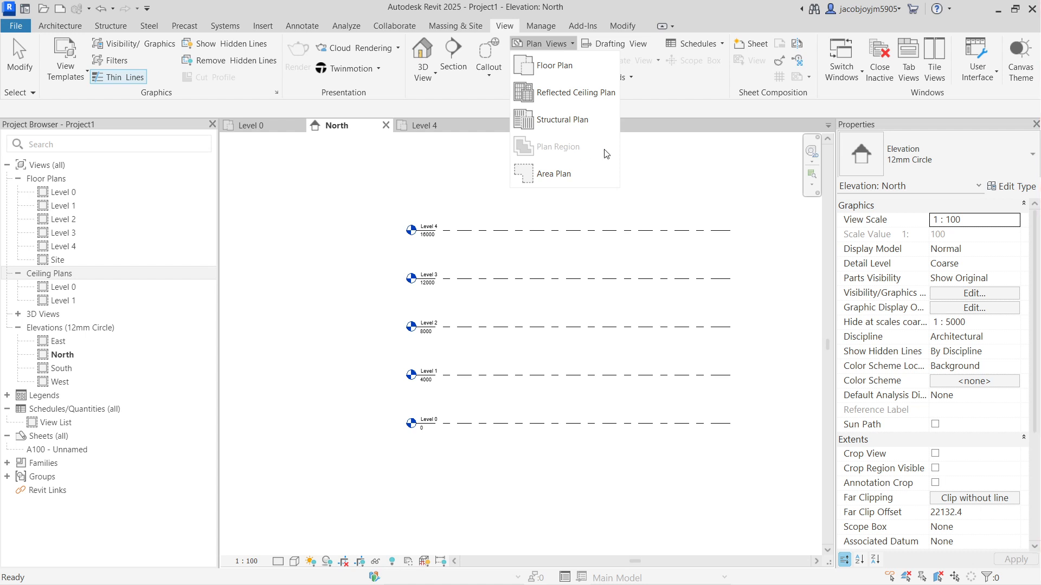
{"action": "left_click", "coordinate": [563, 121]}
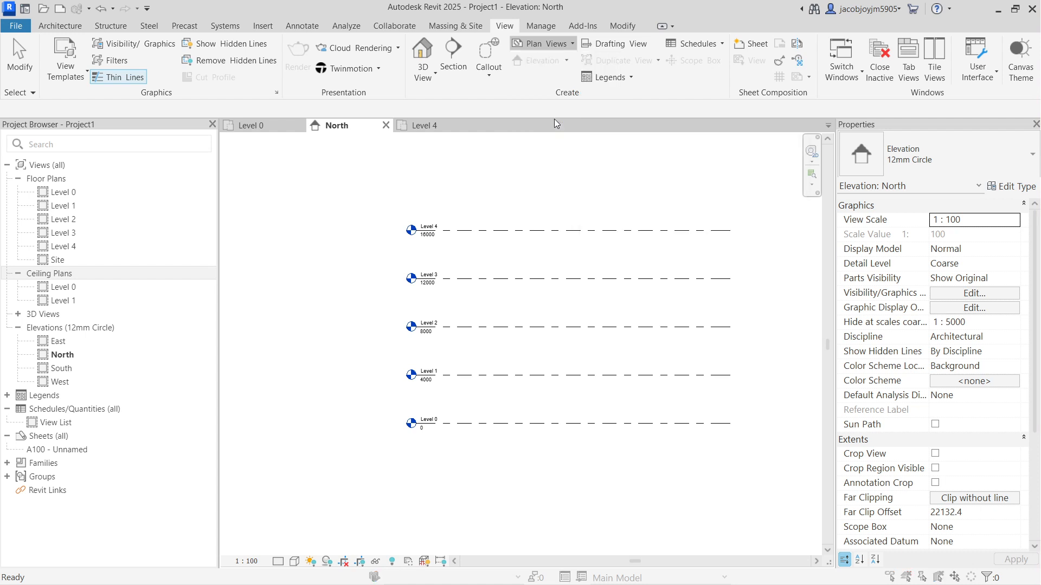
{"action": "left_click", "coordinate": [467, 277], "text": "shift"}
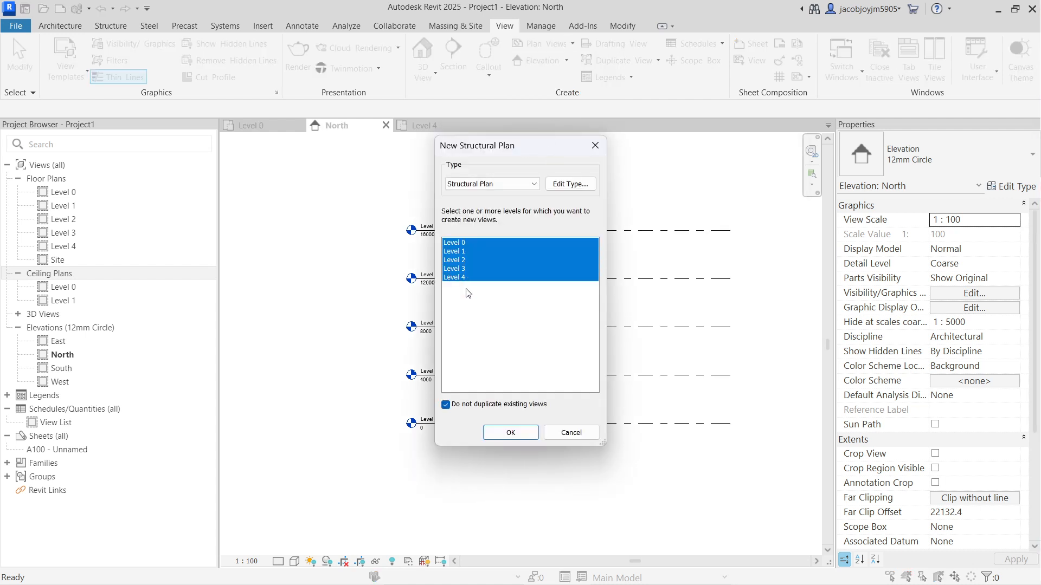
{"action": "left_click", "coordinate": [523, 433]}
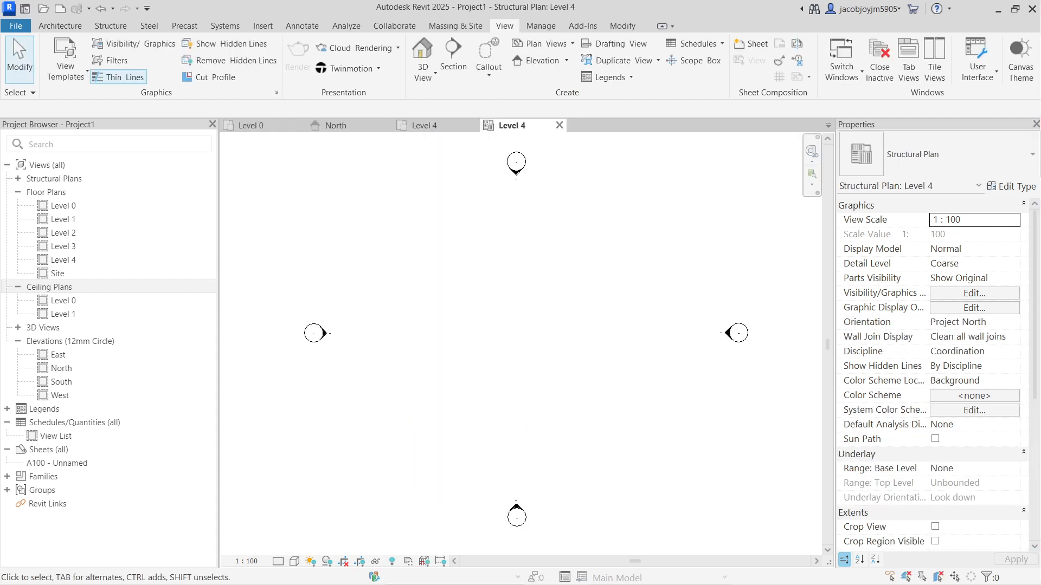
{"action": "left_click", "coordinate": [19, 179]}
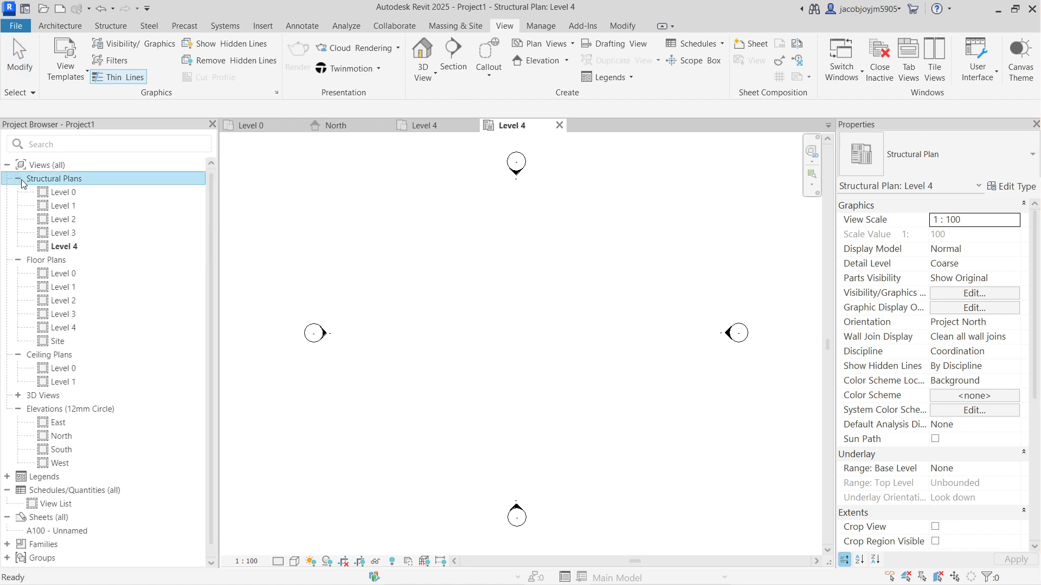
Step: Open the East elevation and lengthen the aligned level lines by stretching their ends opposite the level heads
{"action": "left_click", "coordinate": [427, 266]}
{"action": "scroll", "coordinate": [163, 444], "scroll_direction": "down", "scroll_amount": 1}
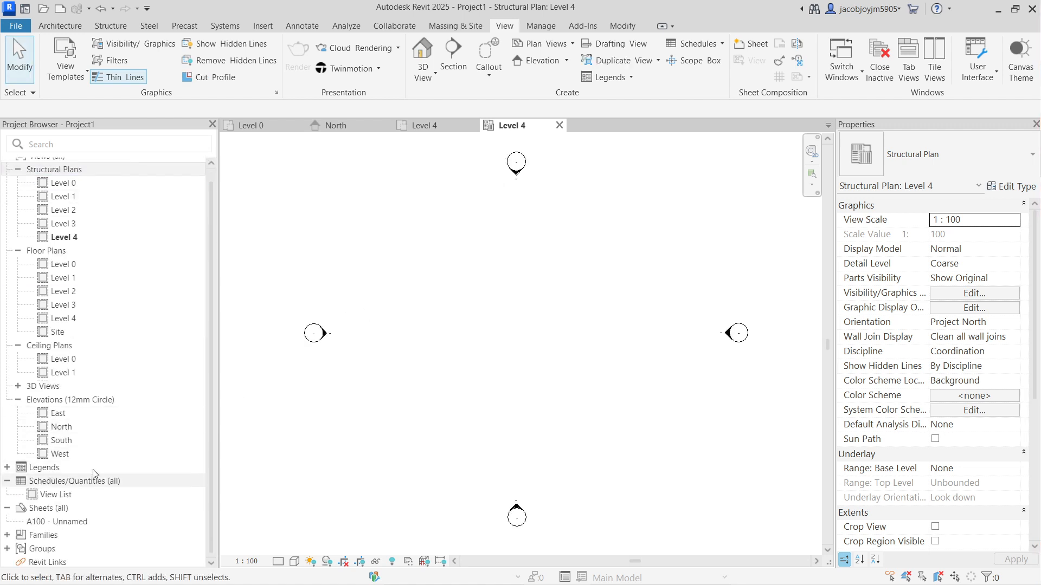
{"action": "left_click", "coordinate": [85, 415]}
{"action": "double_click", "coordinate": [86, 415]}
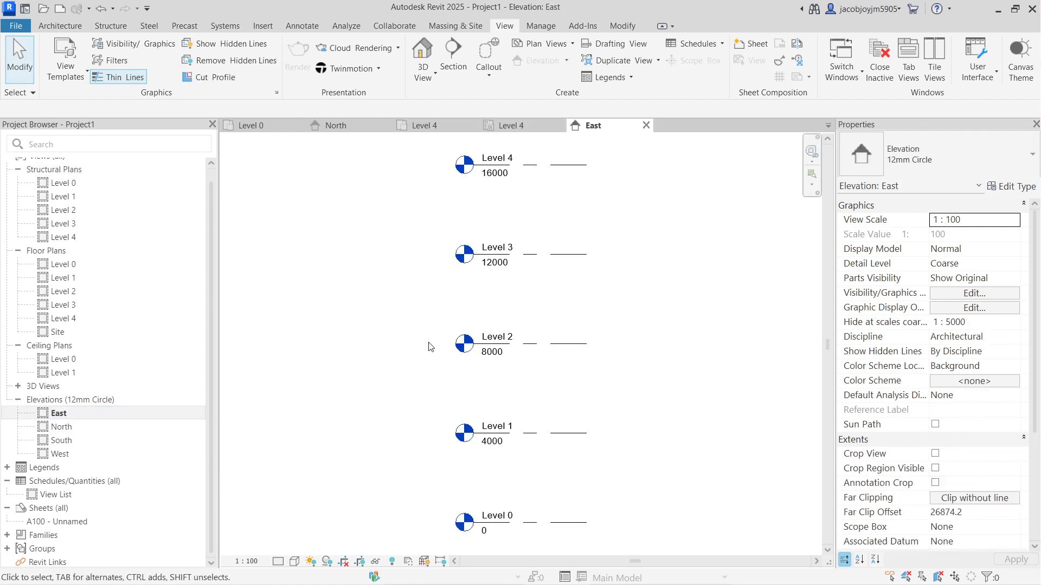
{"action": "scroll", "coordinate": [430, 345], "scroll_direction": "down", "scroll_amount": 2}
{"action": "left_click", "coordinate": [494, 262]}
{"action": "left_click_drag", "start_coordinate": [508, 253], "coordinate": [747, 254]}
{"action": "left_click", "coordinate": [547, 269]}
{"action": "middle_click_drag", "start_coordinate": [564, 309], "coordinate": [451, 302]}
{"action": "scroll", "coordinate": [384, 342], "scroll_direction": "up", "scroll_amount": 2}
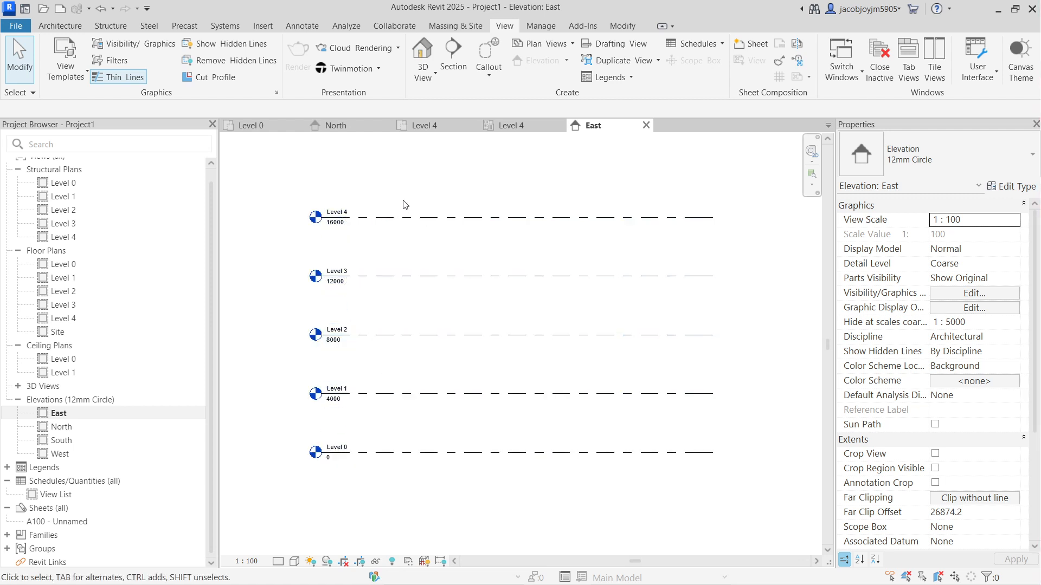
Step: Rename Level 0 to Foundation Level and rename its corresponding views as well
{"action": "left_click", "coordinate": [343, 450]}
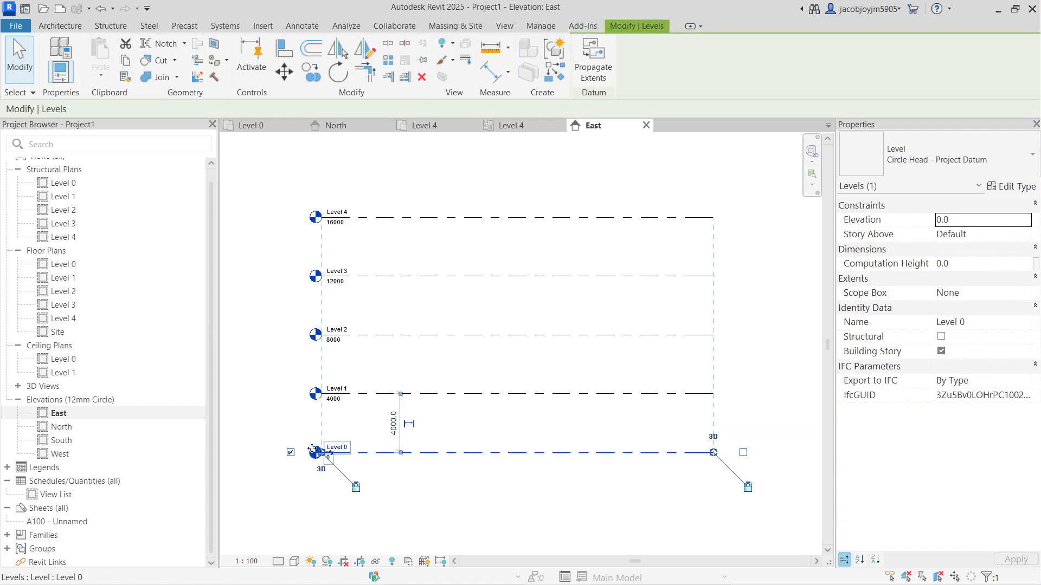
{"action": "scroll", "coordinate": [313, 450], "scroll_direction": "up", "scroll_amount": 4}
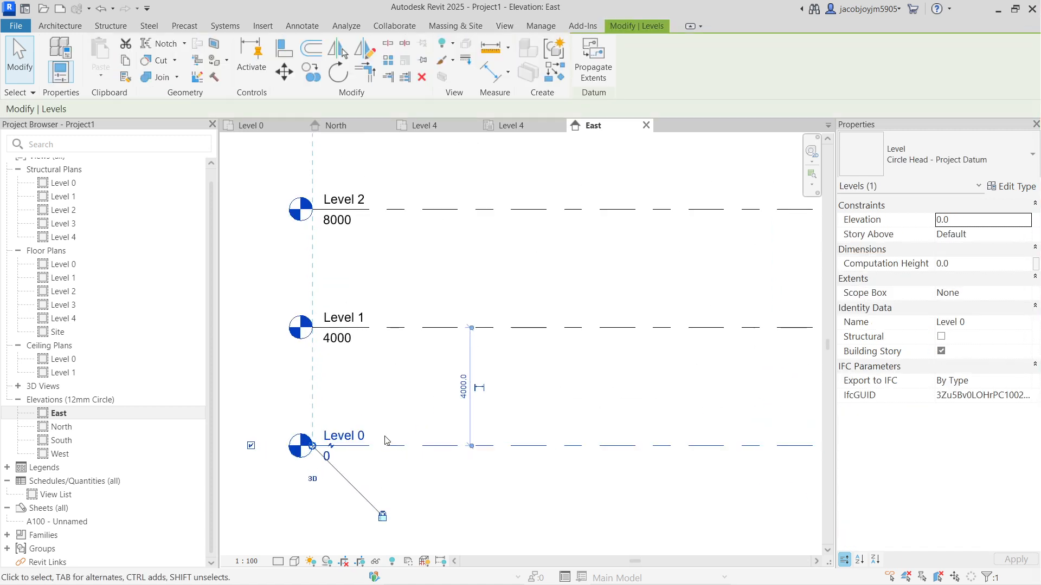
{"action": "left_click", "coordinate": [358, 435]}
{"action": "type", "text": "Foun"}
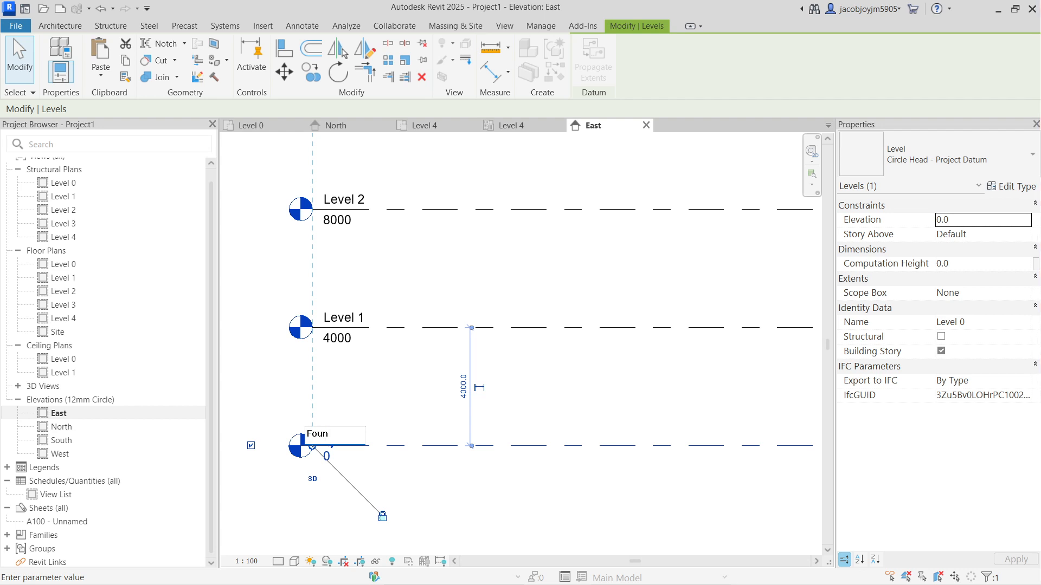
{"action": "type", "text": "dation Level"}
{"action": "key", "text": "Return"}
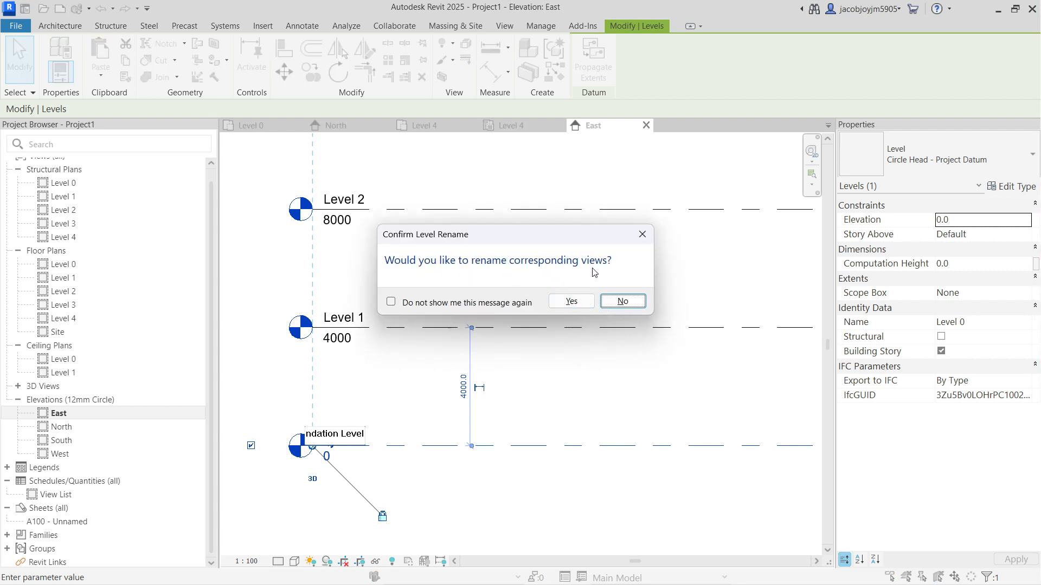
{"action": "left_click", "coordinate": [571, 302]}
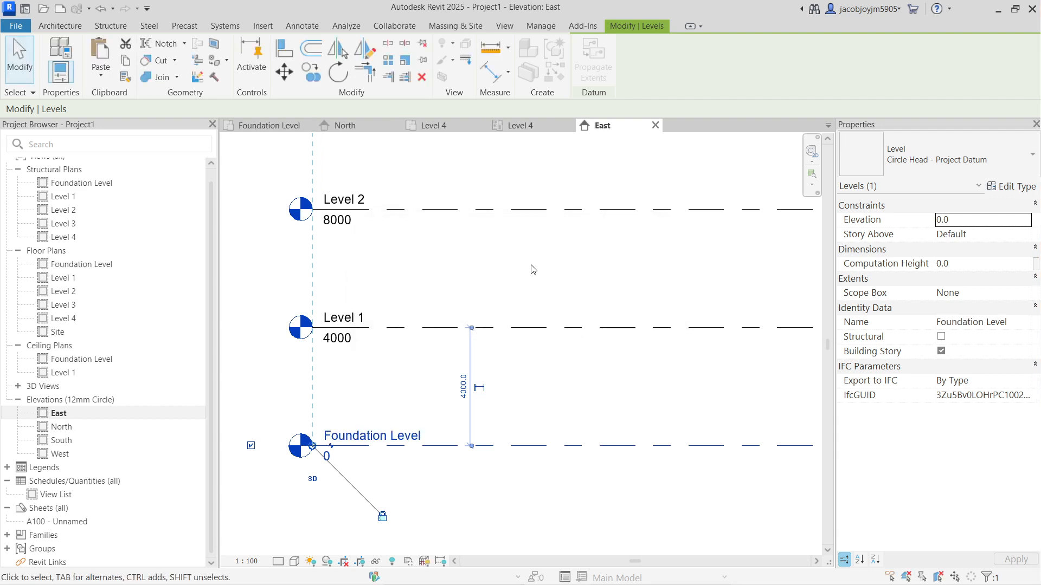
{"action": "left_click", "coordinate": [356, 387]}
Step: Rename Level 1 to Basement Level and rename its corresponding views as well
{"action": "scroll", "coordinate": [264, 390], "scroll_direction": "down", "scroll_amount": 2}
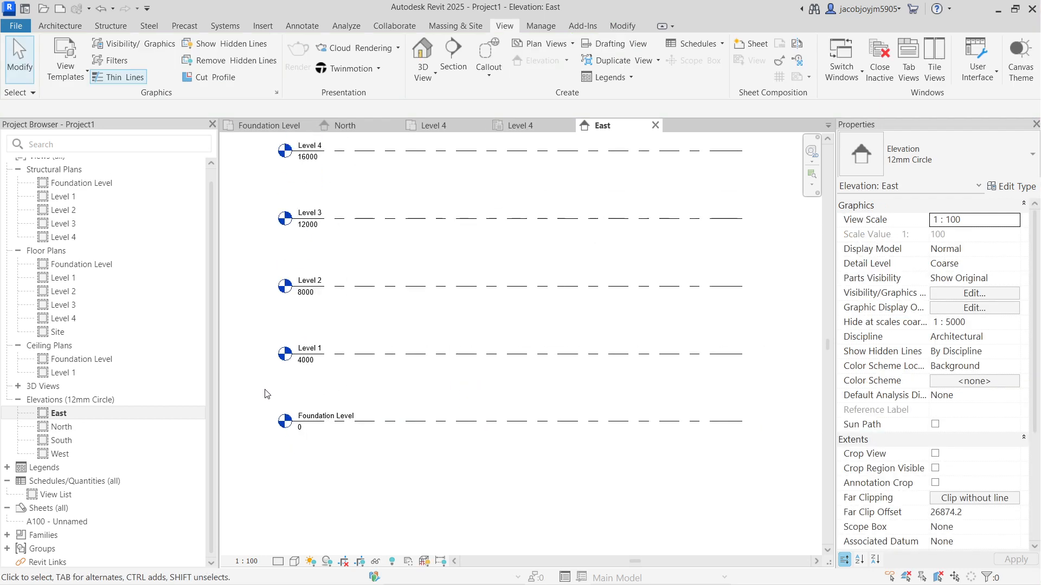
{"action": "left_click", "coordinate": [390, 424]}
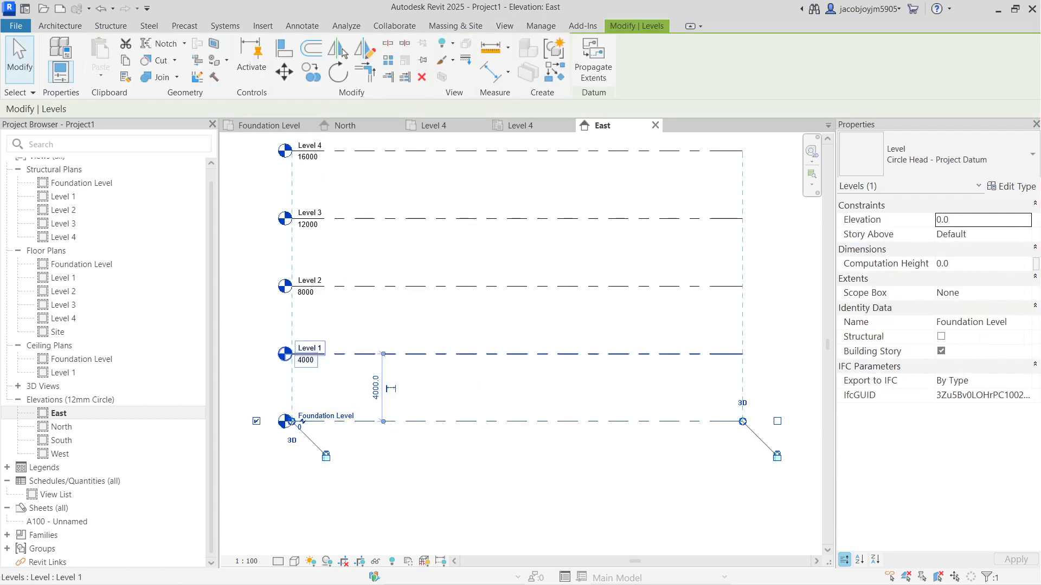
{"action": "left_click", "coordinate": [313, 348]}
{"action": "left_click", "coordinate": [317, 347]}
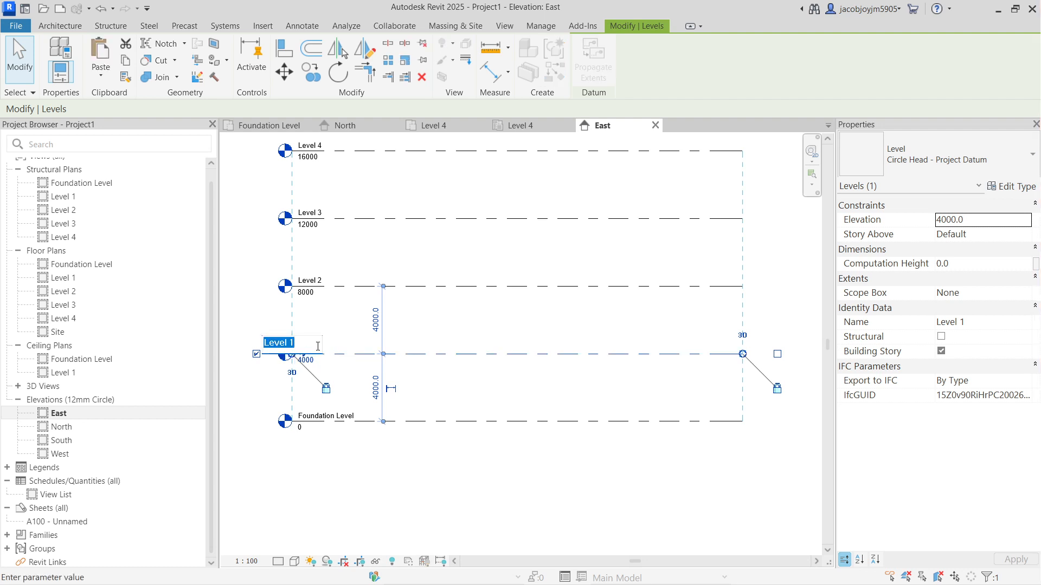
{"action": "type", "text": "Base"}
{"action": "type", "text": "ment Lev"}
{"action": "type", "text": "l"}
{"action": "key", "text": "Return"}
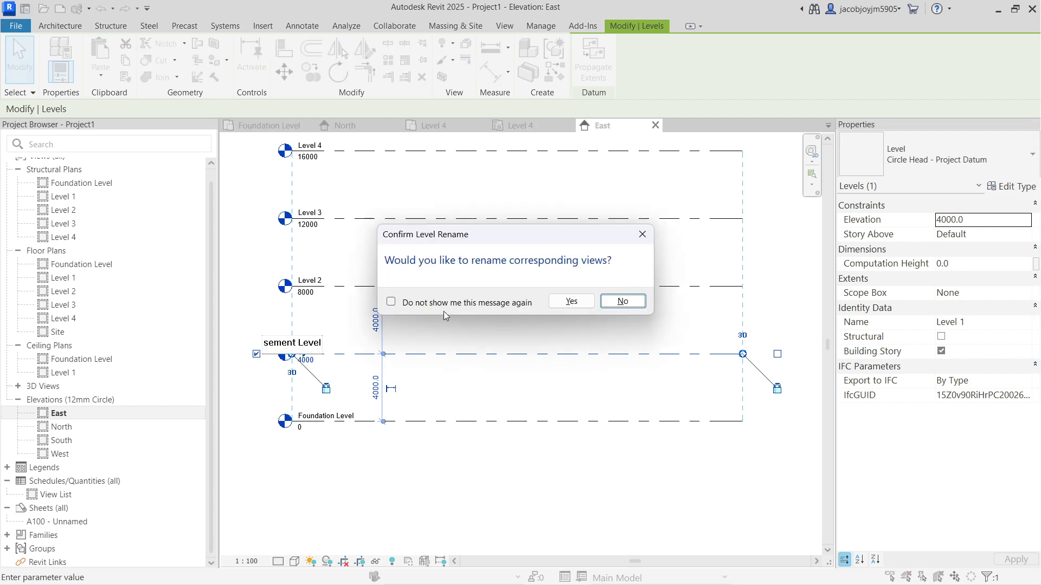
{"action": "left_click", "coordinate": [572, 301]}
{"action": "left_click", "coordinate": [517, 325]}
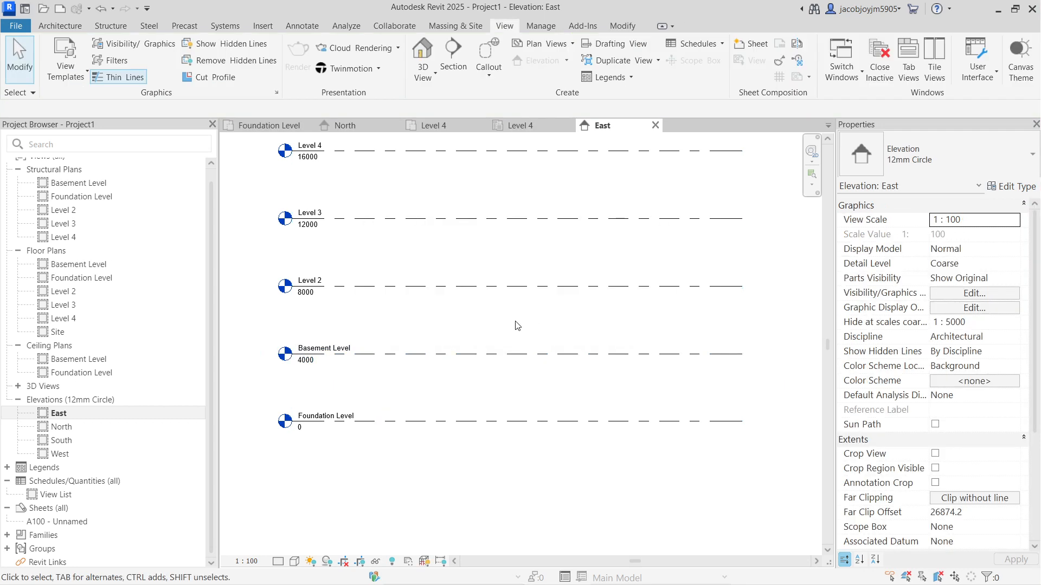
Step: Rename Level 2 to Ground while keeping the existing names of its corresponding views
{"action": "left_click", "coordinate": [311, 281]}
{"action": "left_click", "coordinate": [317, 276]}
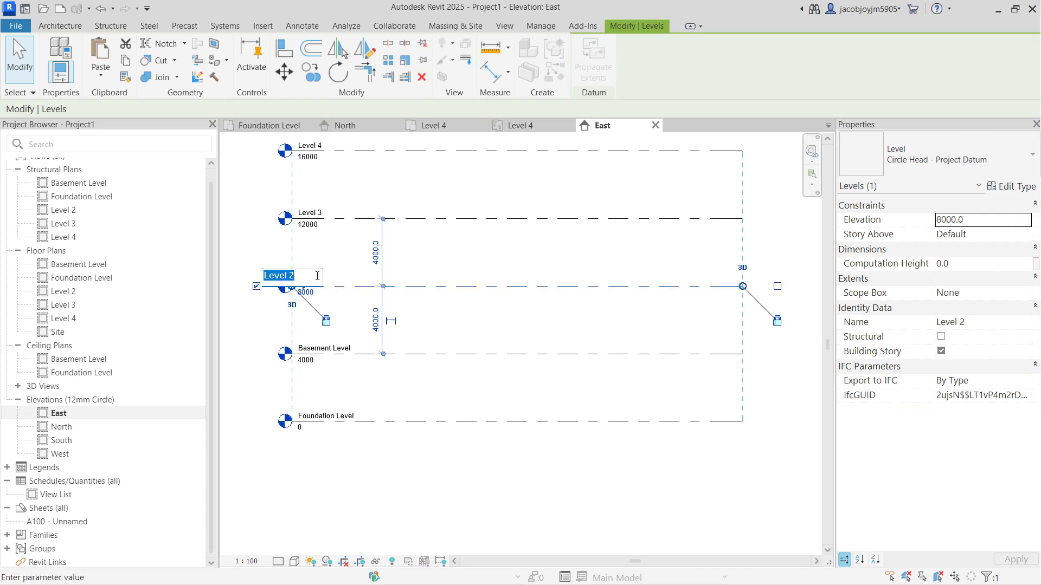
{"action": "type", "text": "Ground"}
{"action": "key", "text": "Return"}
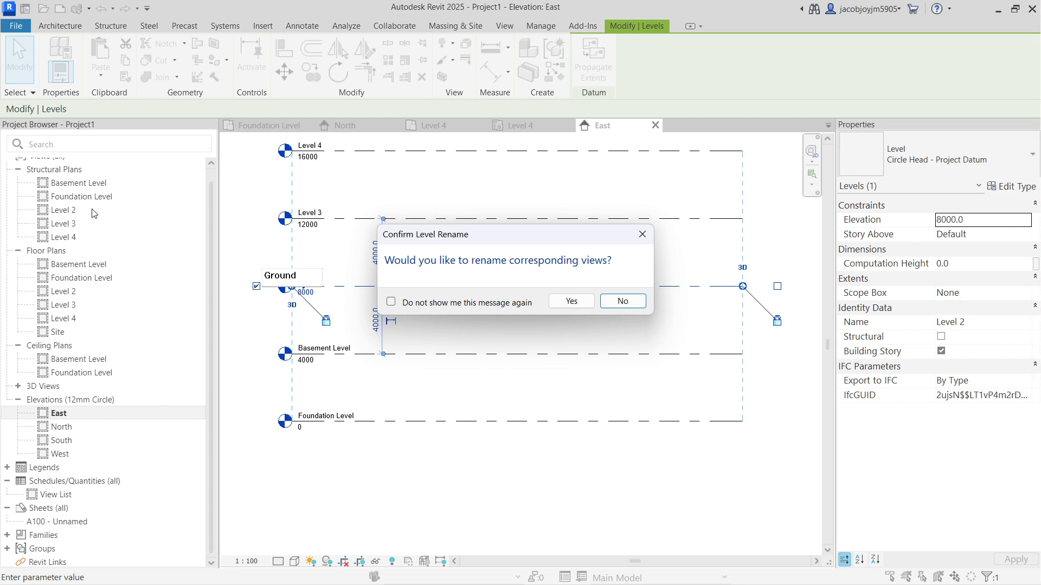
{"action": "left_click", "coordinate": [621, 302]}
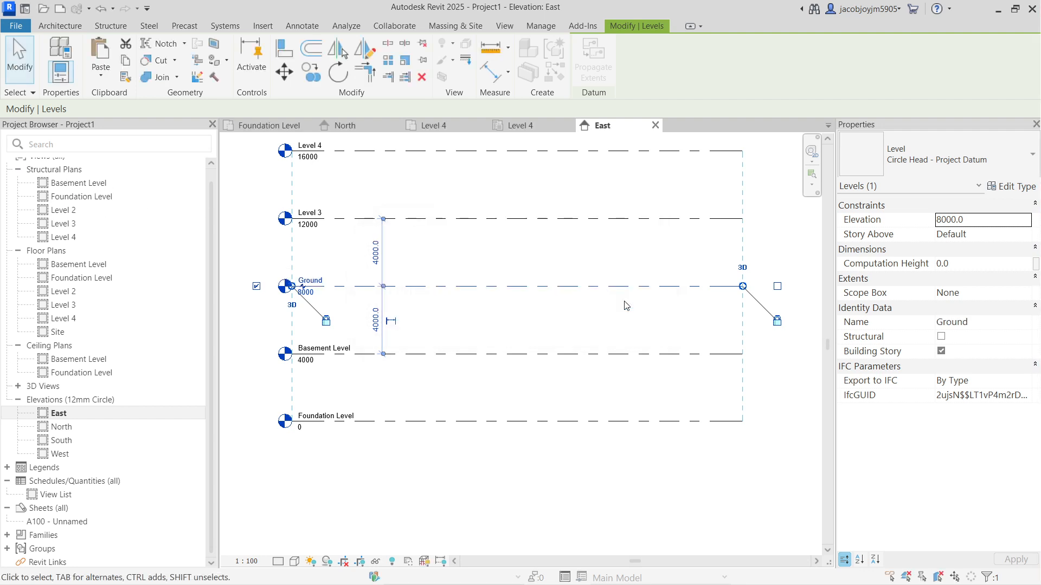
Step: Examine the associated level and view name of the Level 2, Foundation Level, Level 4 and Level 3 structural plans
{"action": "left_click", "coordinate": [93, 216]}
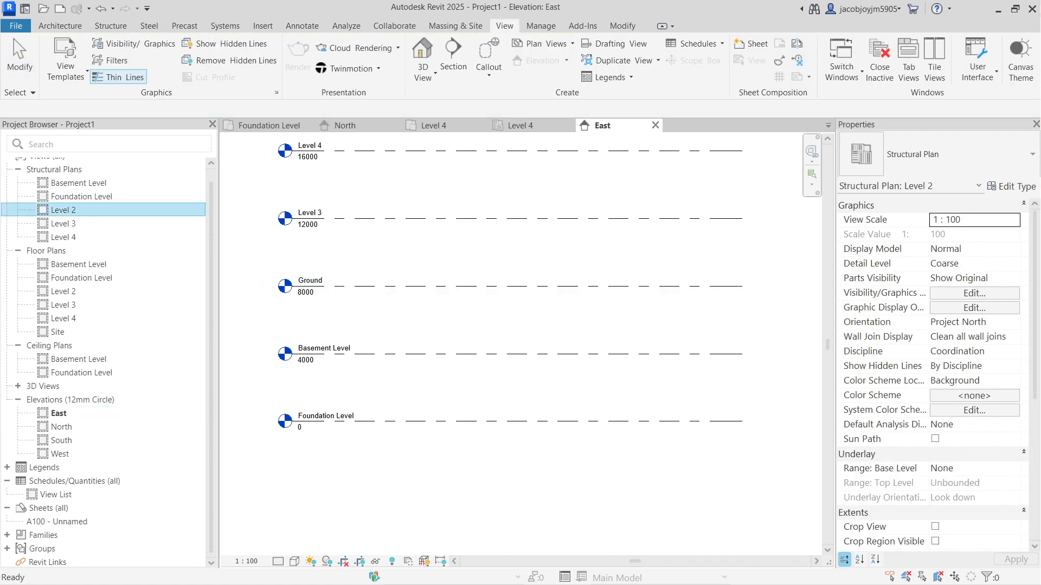
{"action": "scroll", "coordinate": [842, 437], "scroll_direction": "down", "scroll_amount": 3}
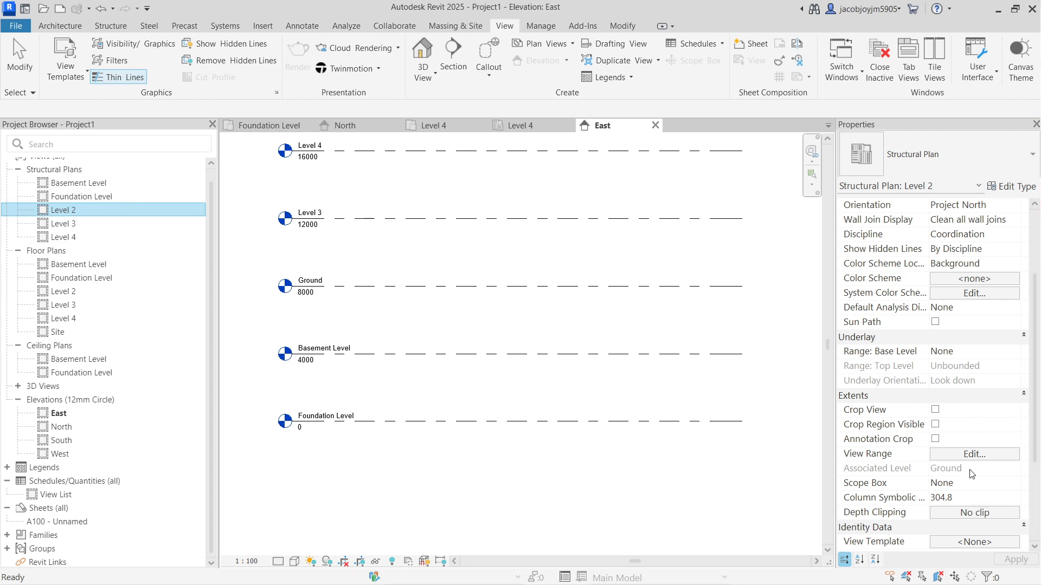
{"action": "scroll", "coordinate": [972, 474], "scroll_direction": "down", "scroll_amount": 3}
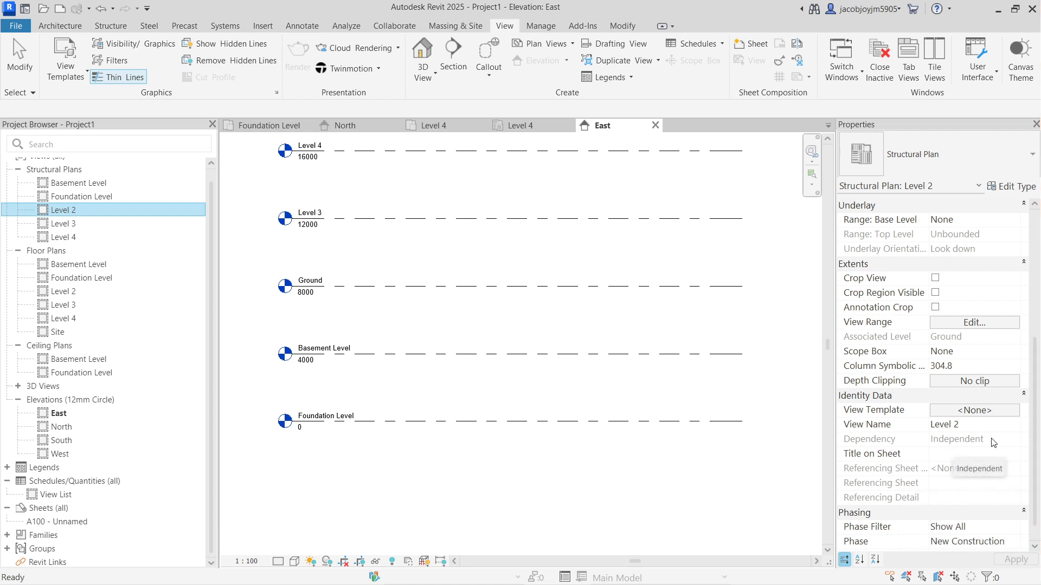
{"action": "left_click", "coordinate": [105, 197]}
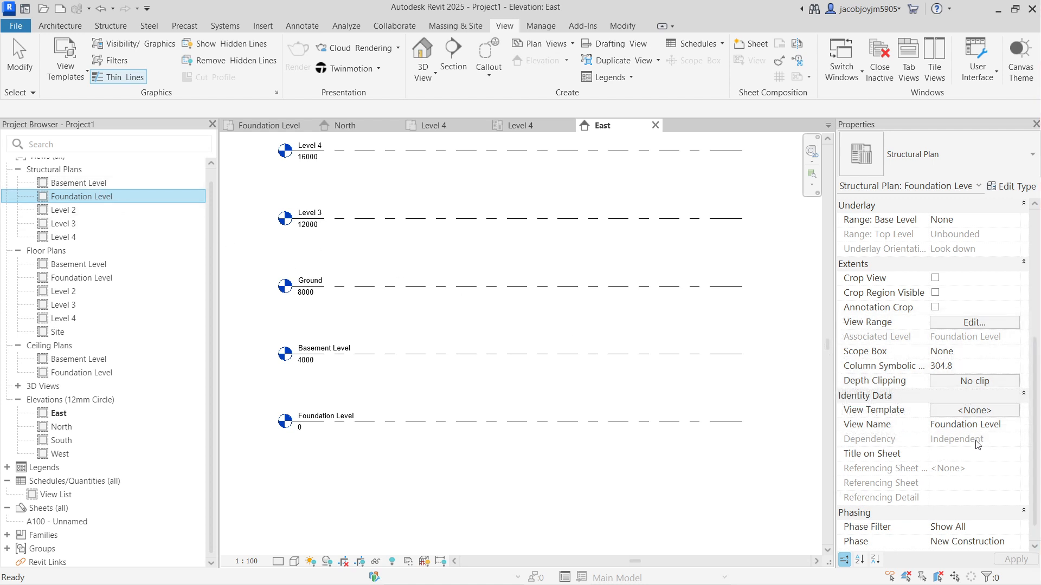
{"action": "left_click", "coordinate": [66, 237]}
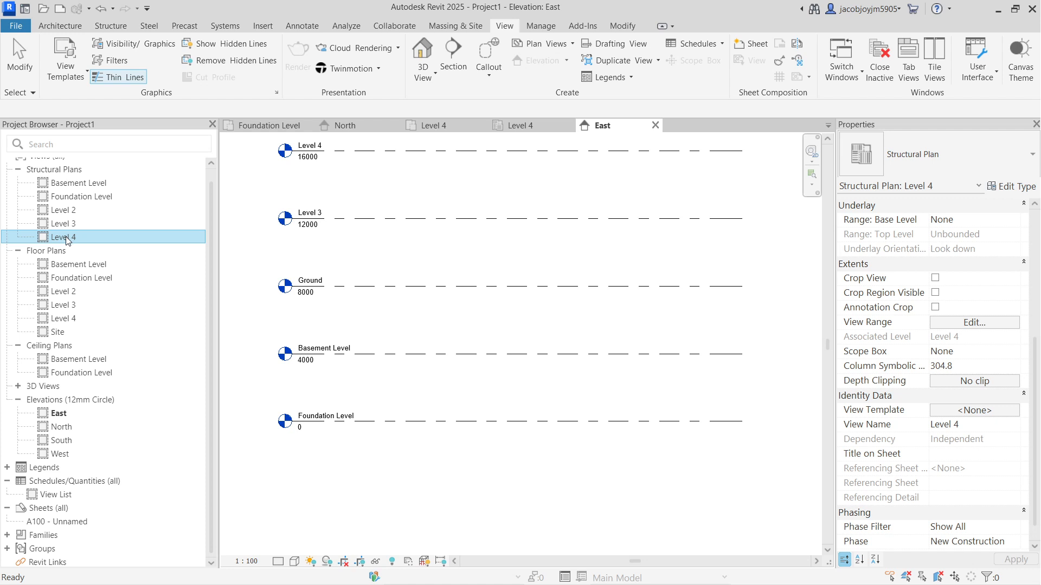
{"action": "left_click", "coordinate": [79, 224]}
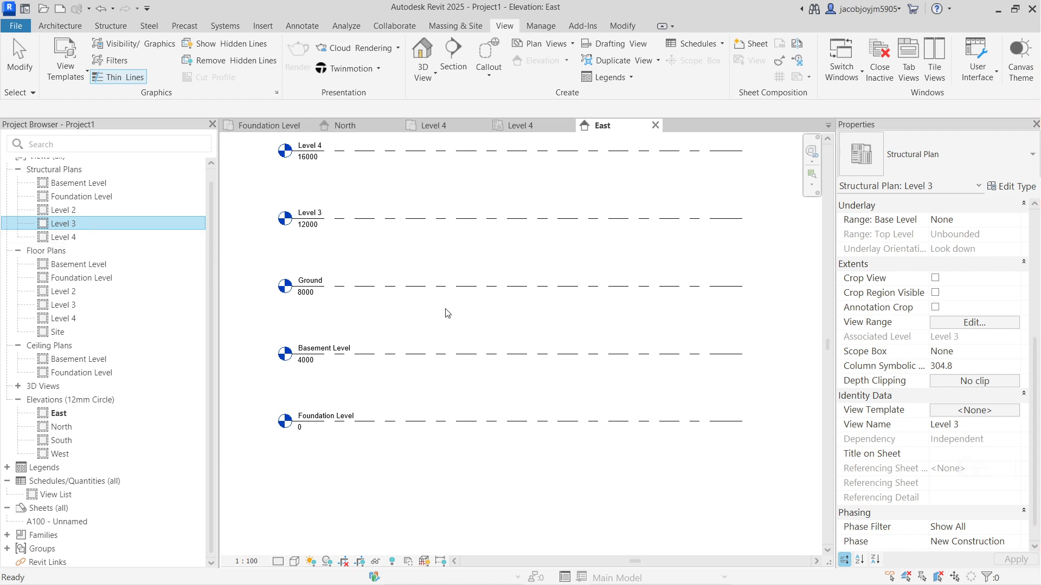
{"action": "left_click", "coordinate": [383, 286]}
{"action": "left_click", "coordinate": [462, 332]}
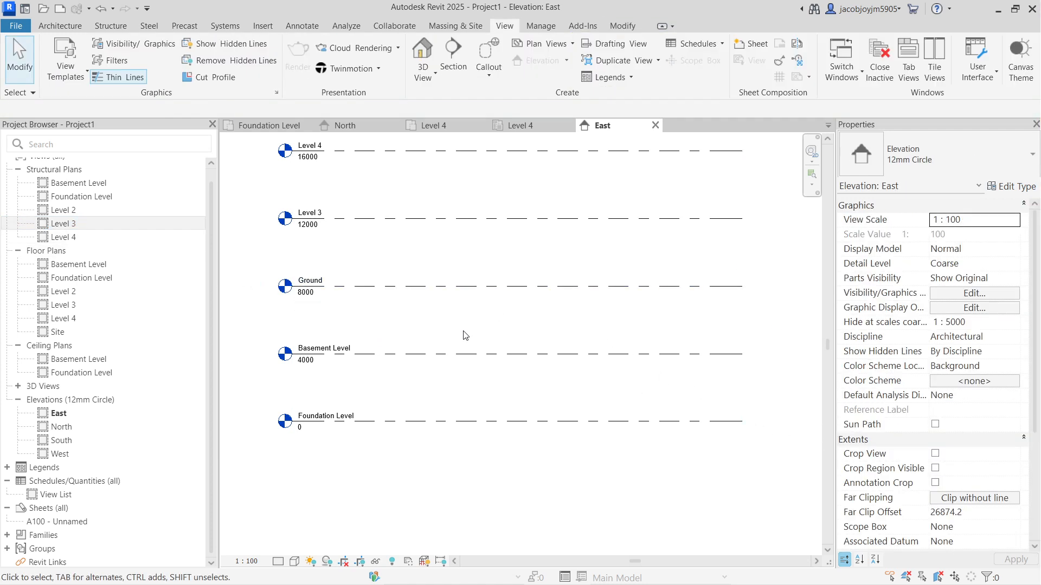
Step: Rename Level 3 to First and rename its corresponding views as well
{"action": "left_click", "coordinate": [383, 286]}
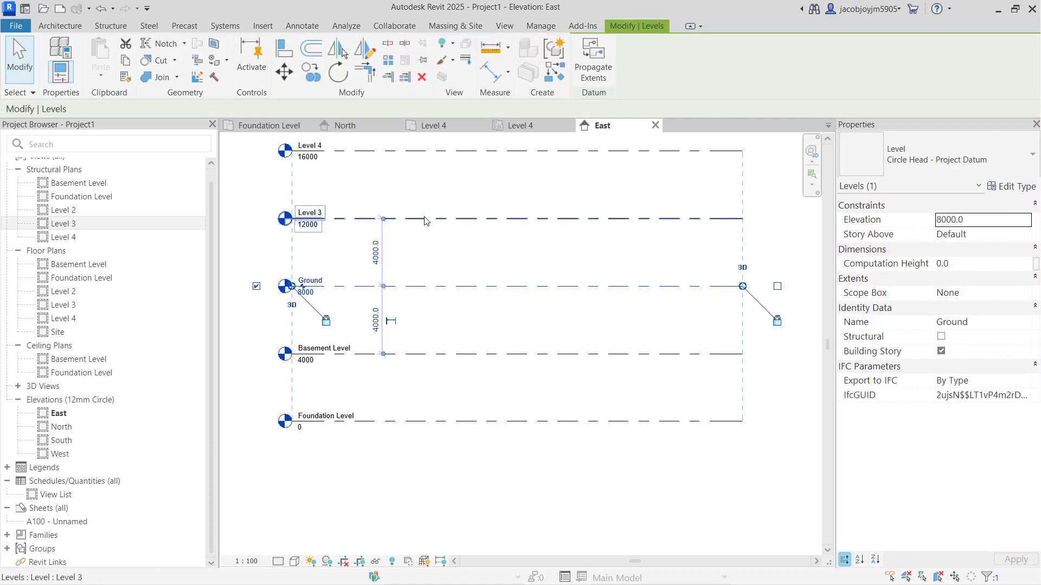
{"action": "left_click", "coordinate": [309, 212]}
{"action": "left_click", "coordinate": [318, 213]}
{"action": "type", "text": "Fir"}
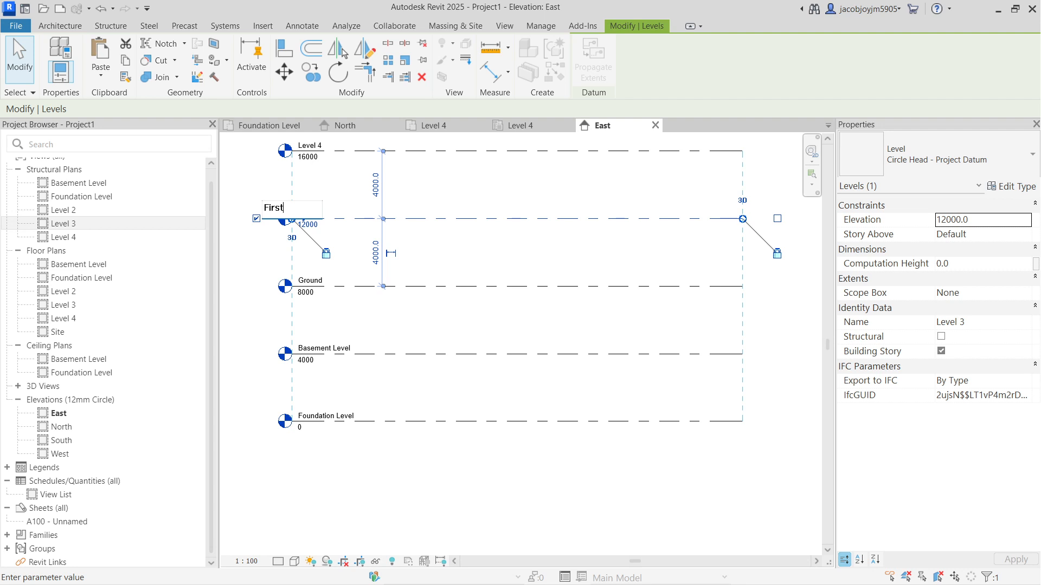
{"action": "type", "text": "st"}
{"action": "key", "text": "Return"}
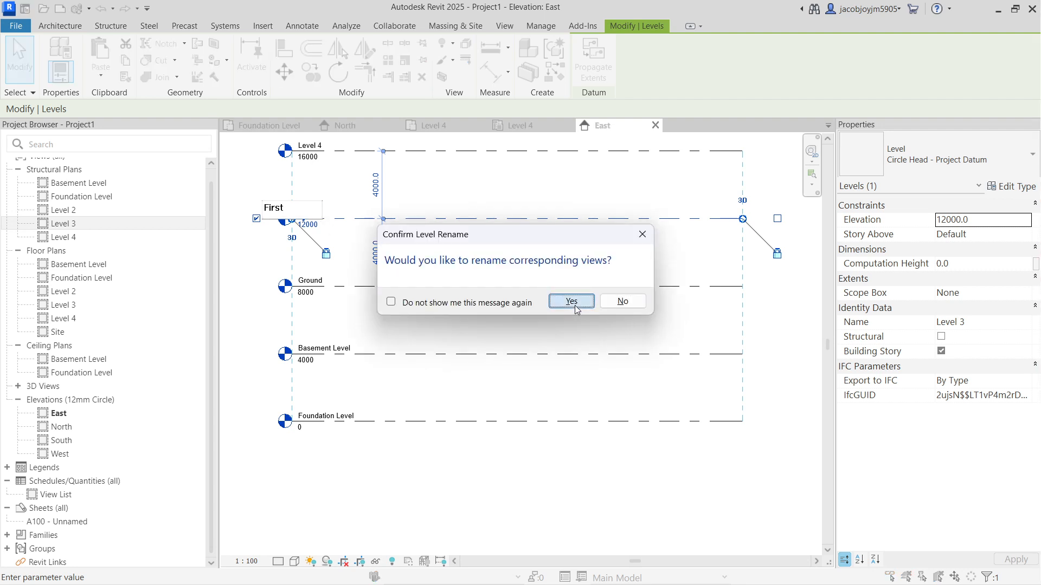
{"action": "left_click", "coordinate": [571, 302]}
Step: Rename Level 4 to Roof and rename its corresponding views as well
{"action": "middle_click_drag", "start_coordinate": [399, 239], "coordinate": [416, 342]}
{"action": "left_click", "coordinate": [336, 248]}
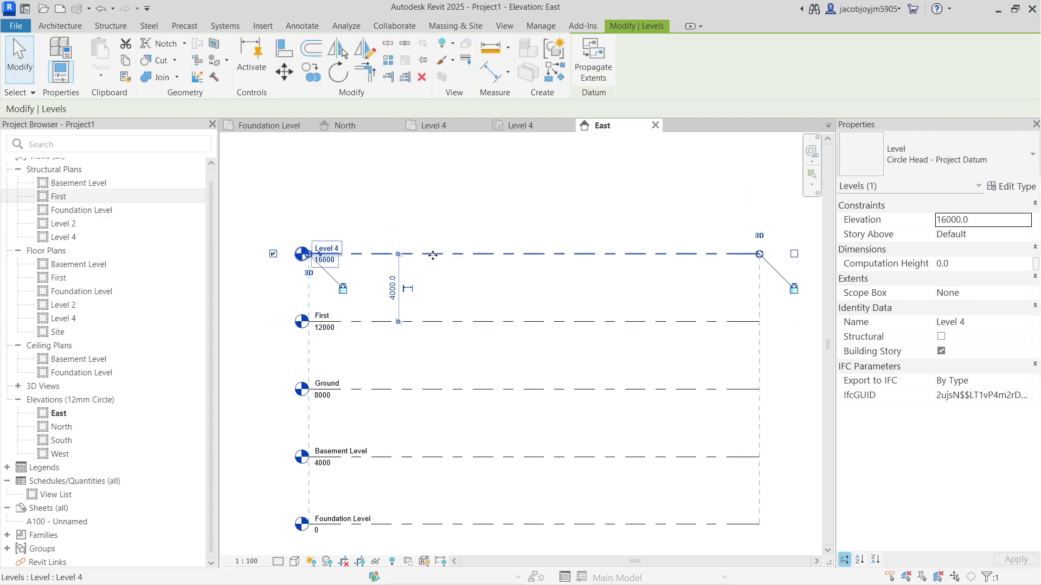
{"action": "left_click", "coordinate": [336, 247]}
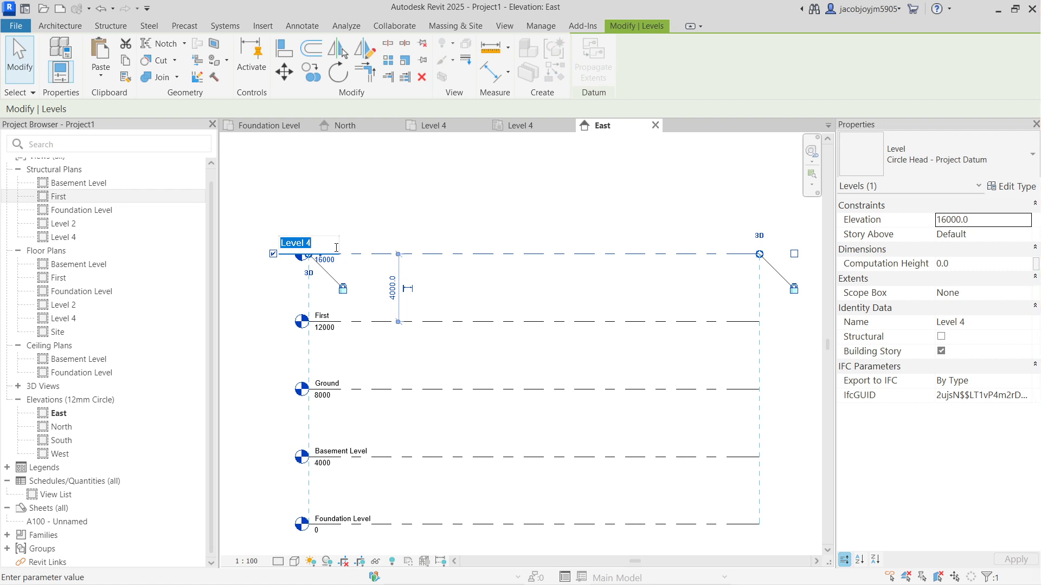
{"action": "type", "text": "Roof"}
{"action": "key", "text": "Return"}
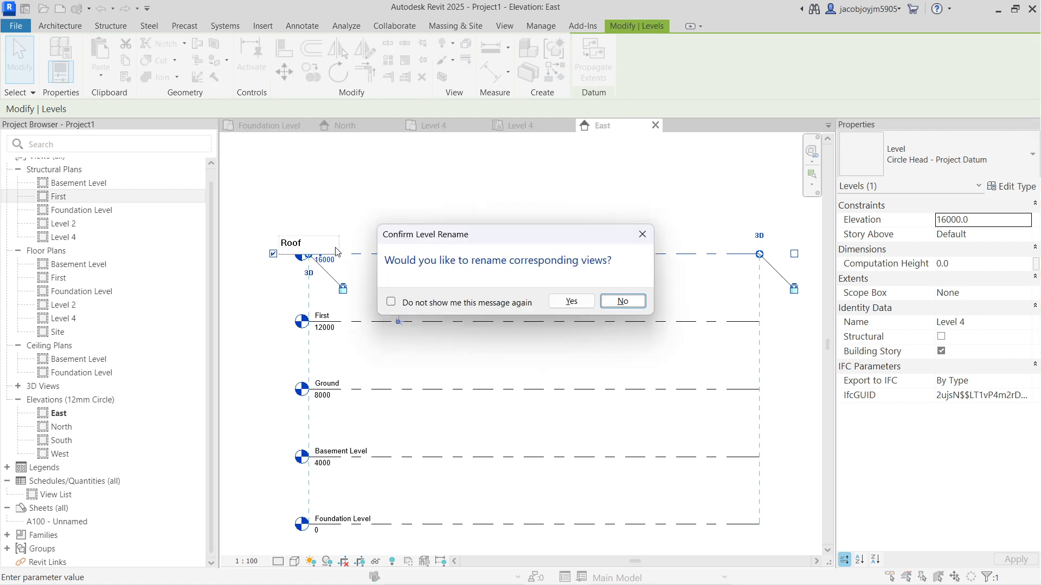
{"action": "left_click", "coordinate": [572, 301]}
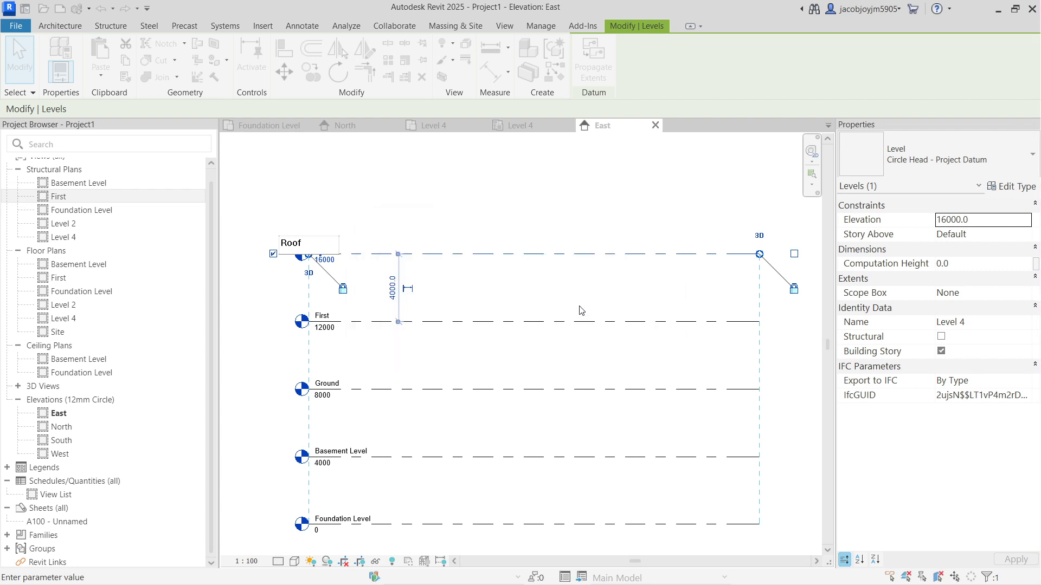
{"action": "left_click", "coordinate": [472, 214]}
{"action": "scroll", "coordinate": [411, 241], "scroll_direction": "down", "scroll_amount": 2}
{"action": "left_click_drag", "start_coordinate": [510, 210], "coordinate": [360, 414]}
{"action": "left_click", "coordinate": [361, 414]}
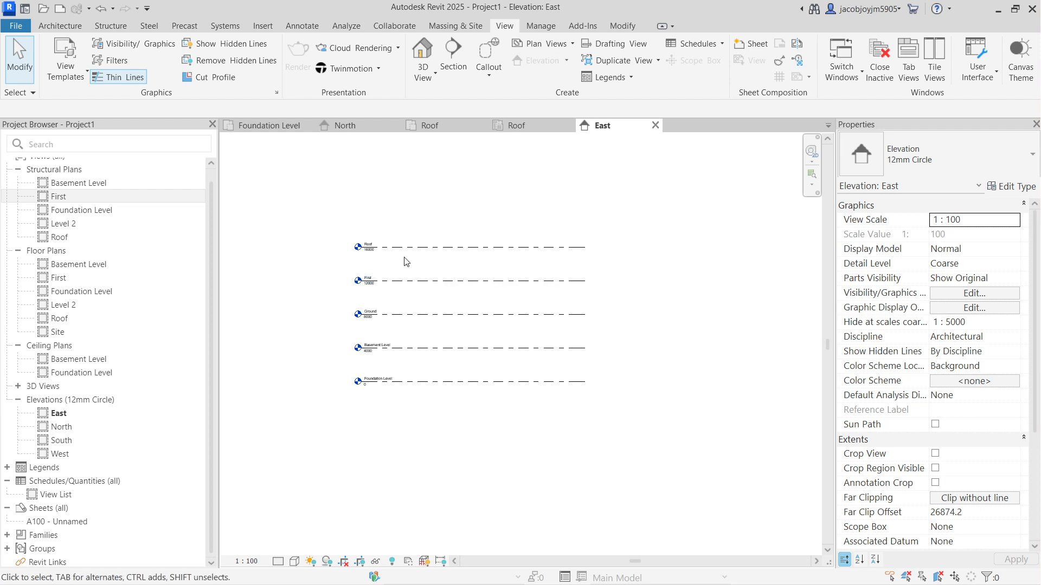
Step: Open the Foundation Level structural plan
{"action": "scroll", "coordinate": [78, 214], "scroll_direction": "up", "scroll_amount": 1}
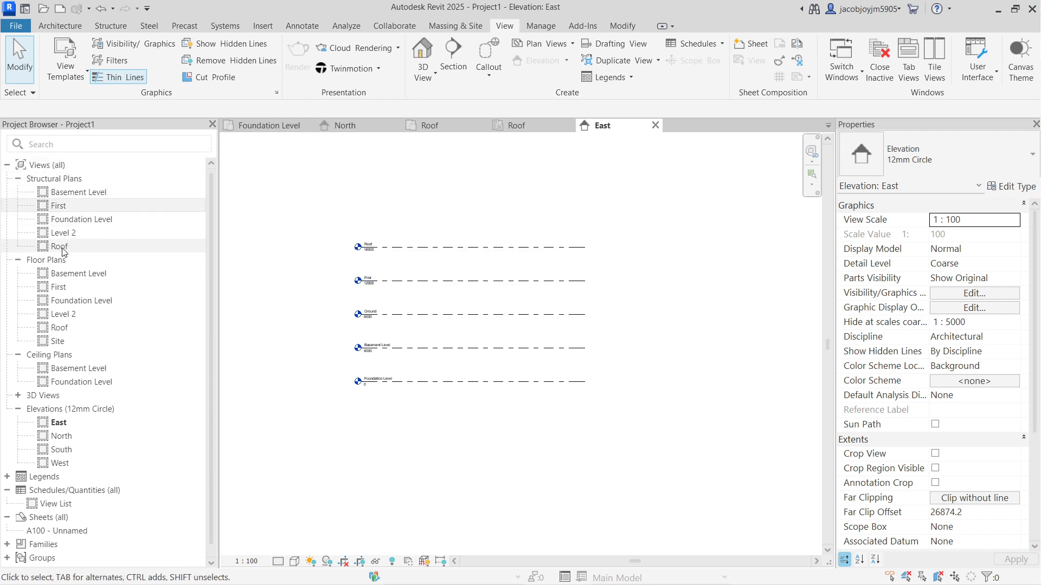
{"action": "double_click", "coordinate": [86, 223]}
{"action": "scroll", "coordinate": [476, 308], "scroll_direction": "down", "scroll_amount": 1}
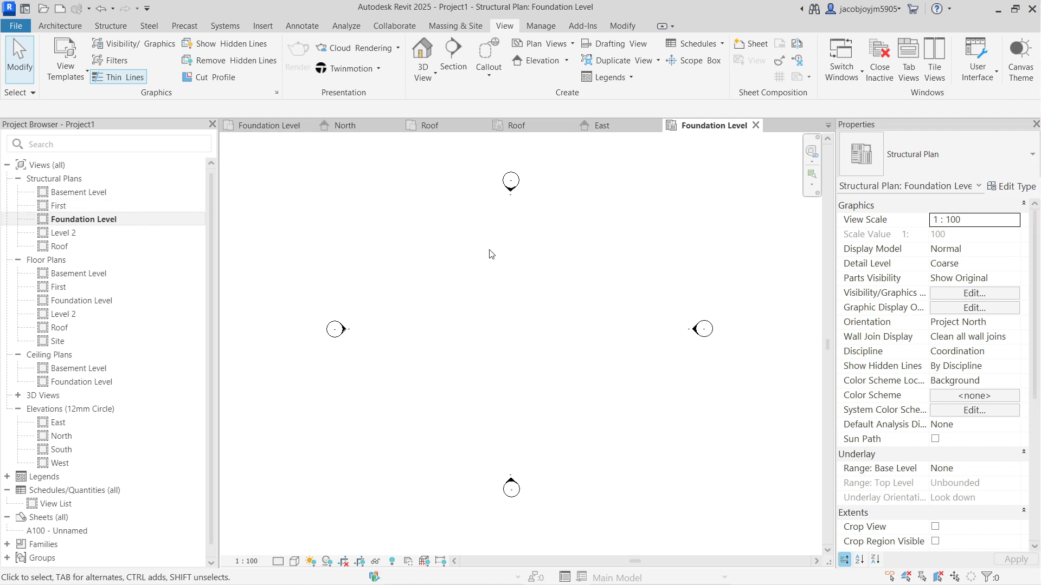
Step: Look through the open views, return to the Foundation Level structural plan and close all inactive views
{"action": "left_click", "coordinate": [268, 126]}
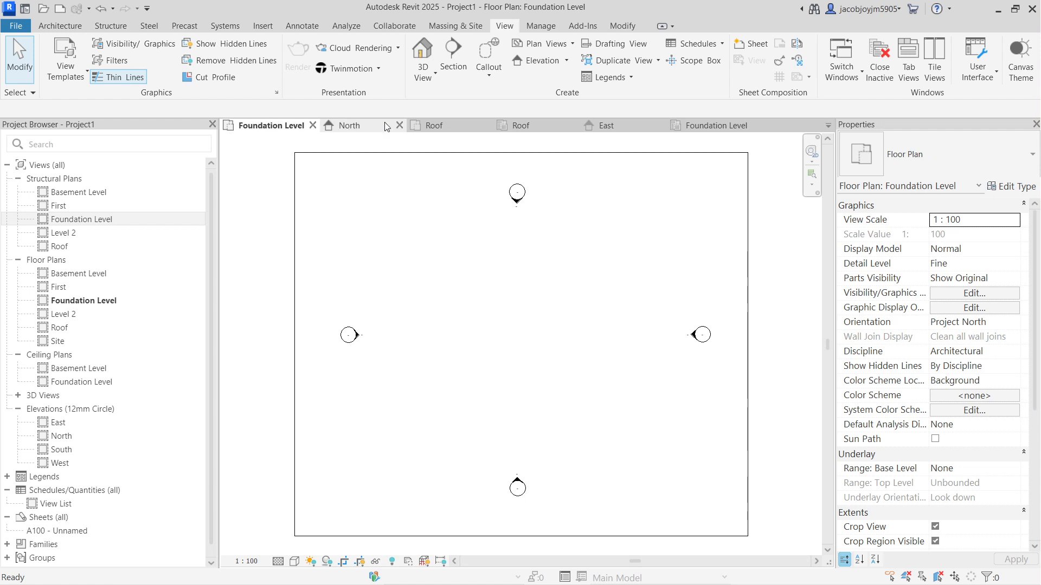
{"action": "left_click", "coordinate": [345, 125]}
{"action": "left_click", "coordinate": [454, 125]}
{"action": "left_click", "coordinate": [537, 128]}
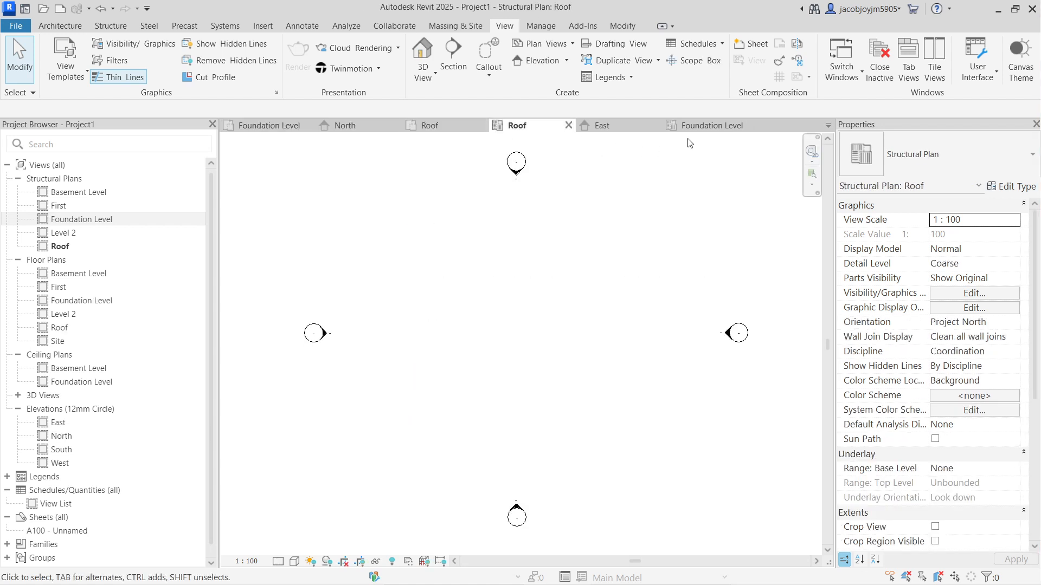
{"action": "left_click", "coordinate": [705, 128]}
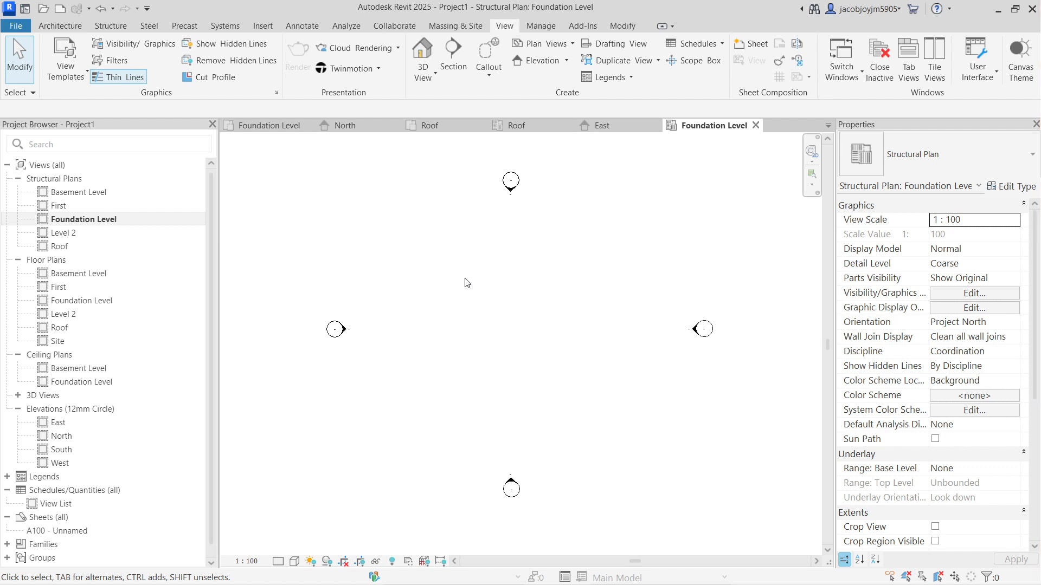
{"action": "left_click", "coordinate": [883, 66]}
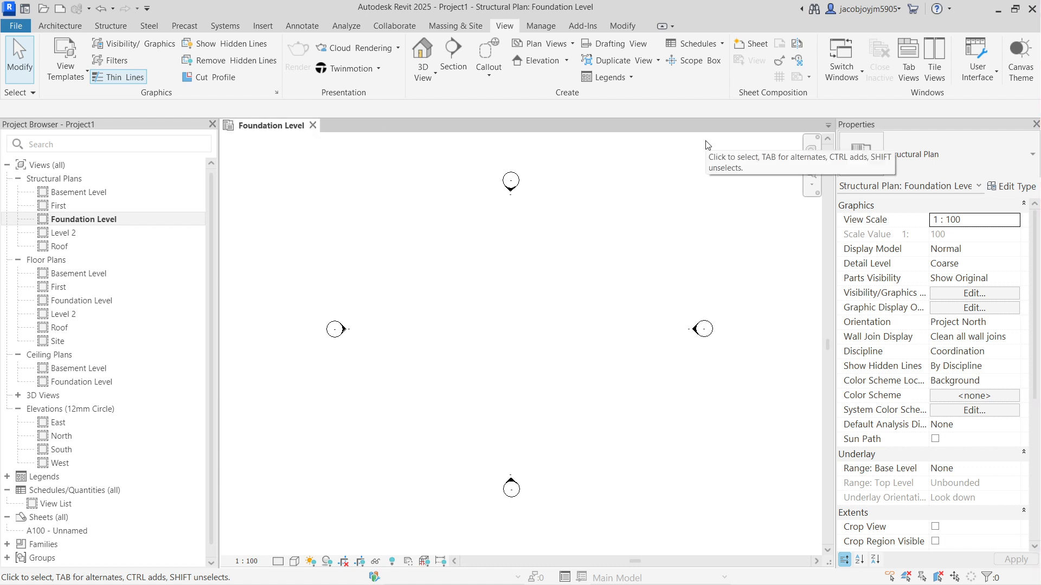
{"action": "scroll", "coordinate": [464, 263], "scroll_direction": "down", "scroll_amount": 2}
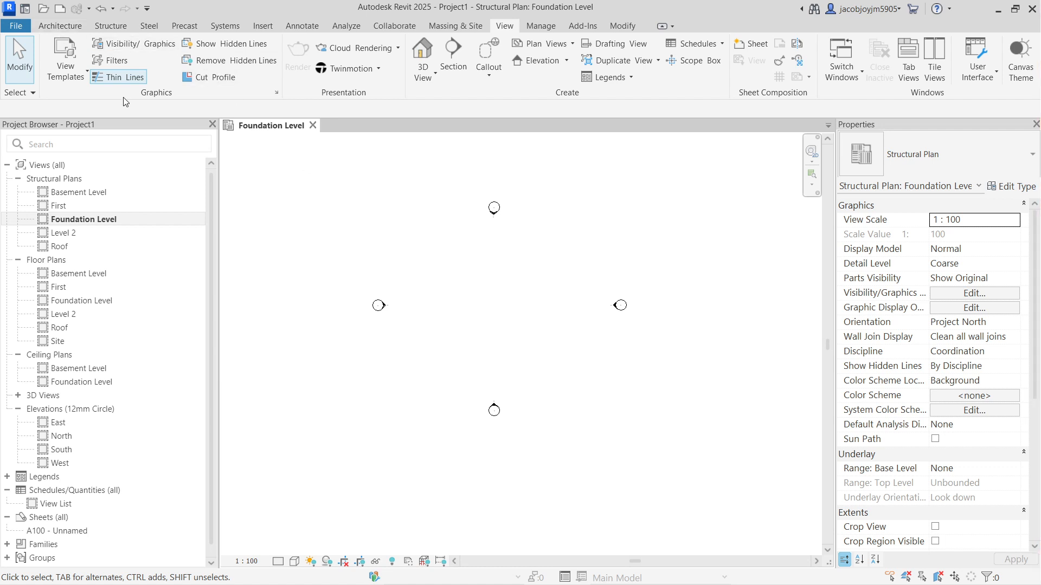
{"action": "left_click", "coordinate": [111, 26]}
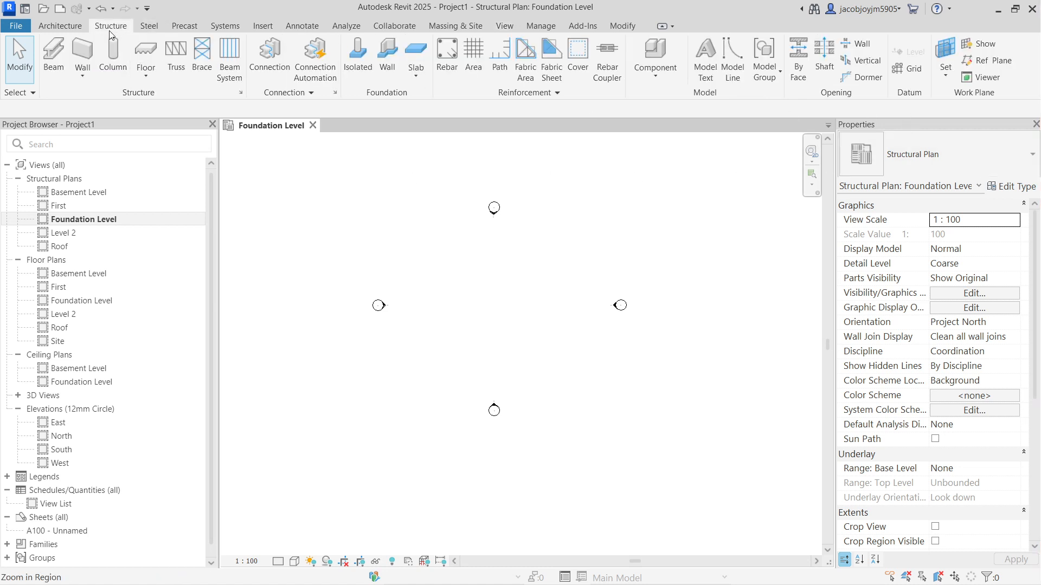
{"action": "left_click", "coordinate": [71, 28]}
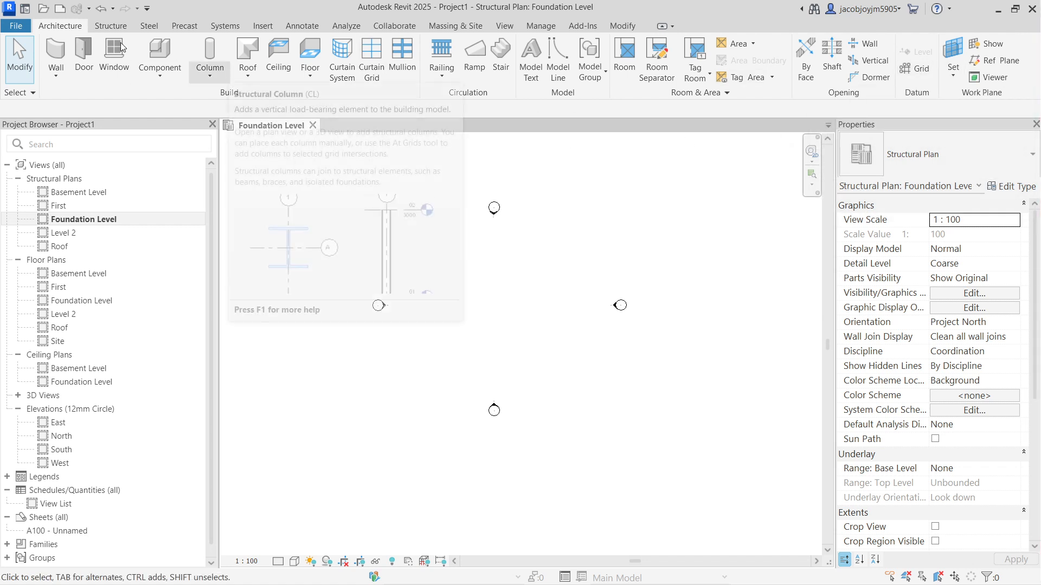
{"action": "left_click", "coordinate": [111, 26]}
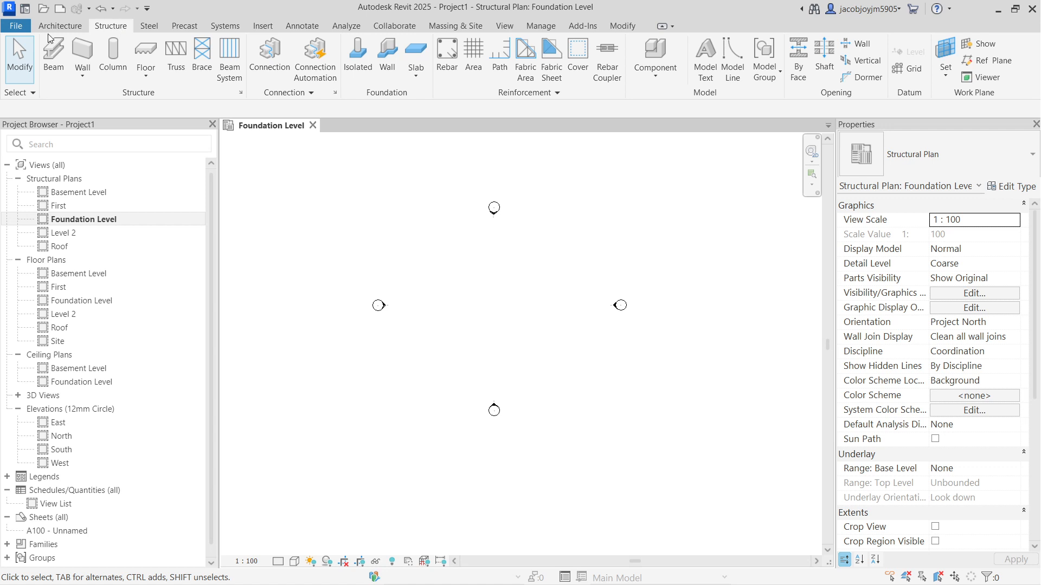
{"action": "left_click", "coordinate": [63, 26]}
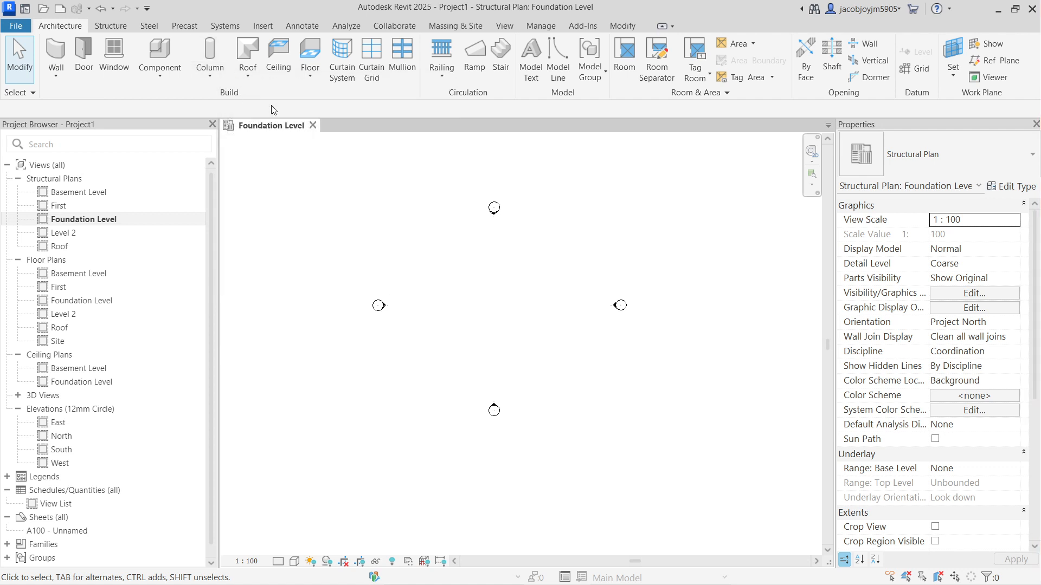
{"action": "left_click", "coordinate": [111, 26]}
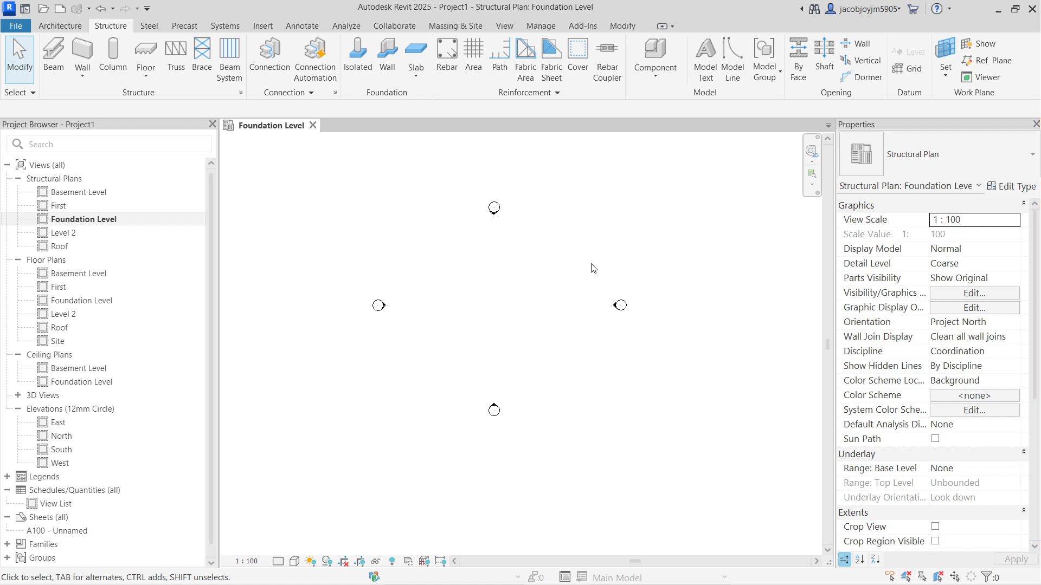
Step: Draw a horizontal architectural wall about 10000 mm long between the elevation markers
{"action": "left_click", "coordinate": [68, 26]}
{"action": "left_click", "coordinate": [60, 72]}
{"action": "left_click", "coordinate": [81, 98]}
{"action": "left_click", "coordinate": [465, 306]}
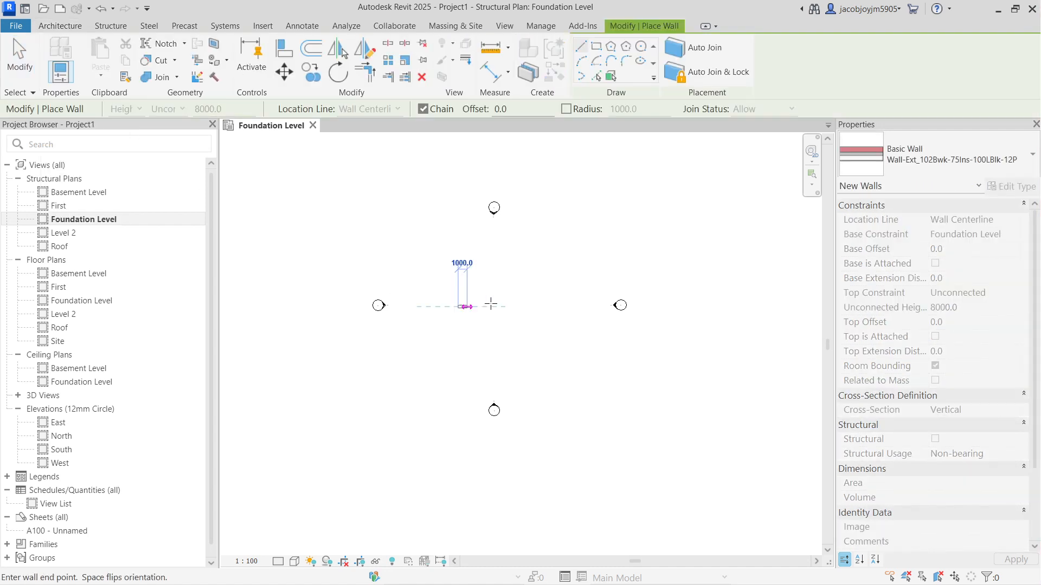
{"action": "left_click", "coordinate": [548, 307]}
{"action": "key", "text": "Escape"}
{"action": "key", "text": "Escape"}
Step: Mark the new wall as structural and review its structural usage and rebar cover properties
{"action": "left_click", "coordinate": [517, 307]}
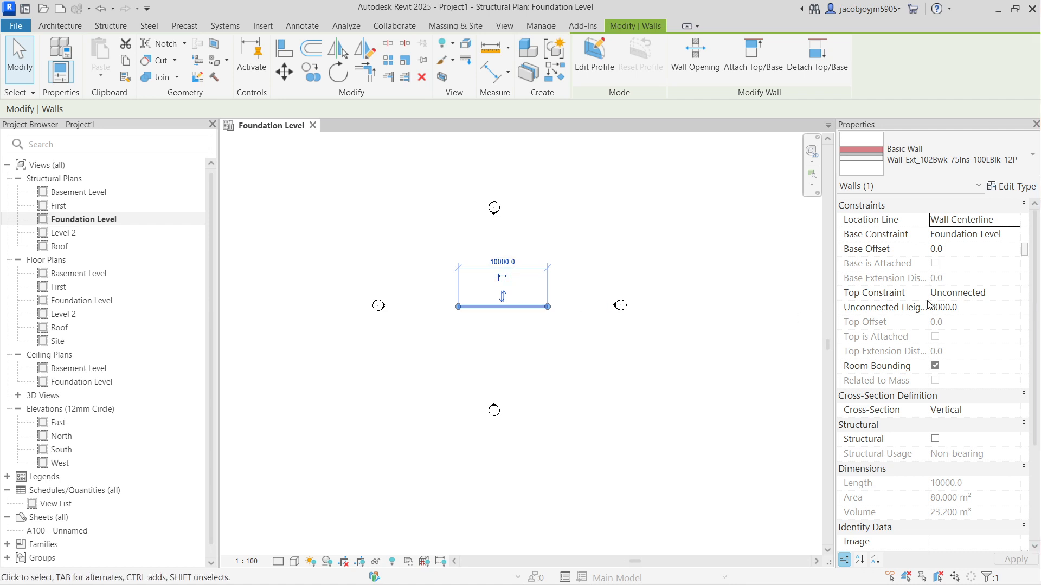
{"action": "scroll", "coordinate": [868, 370], "scroll_direction": "down", "scroll_amount": 4}
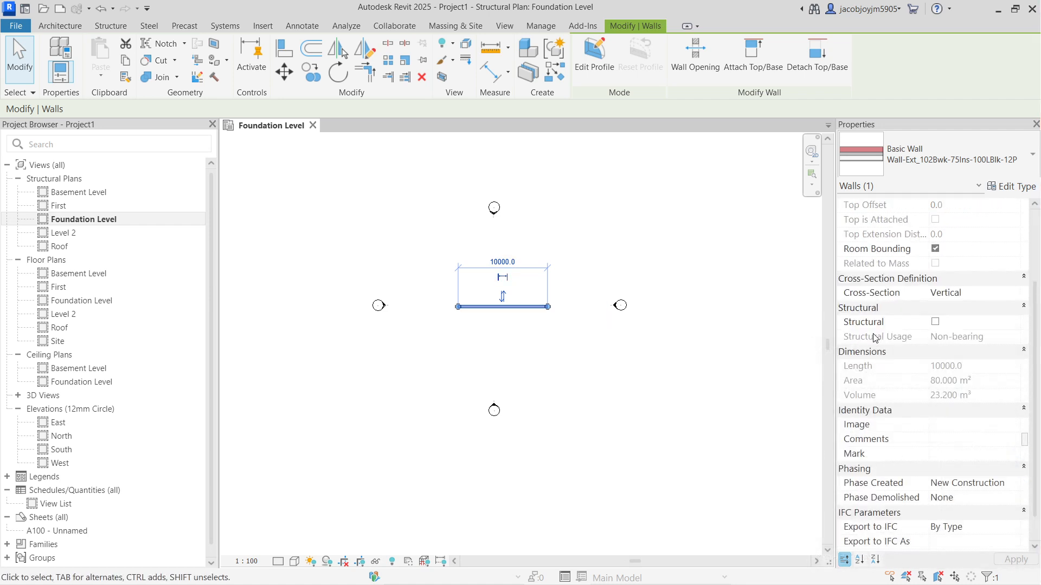
{"action": "left_click", "coordinate": [935, 322]}
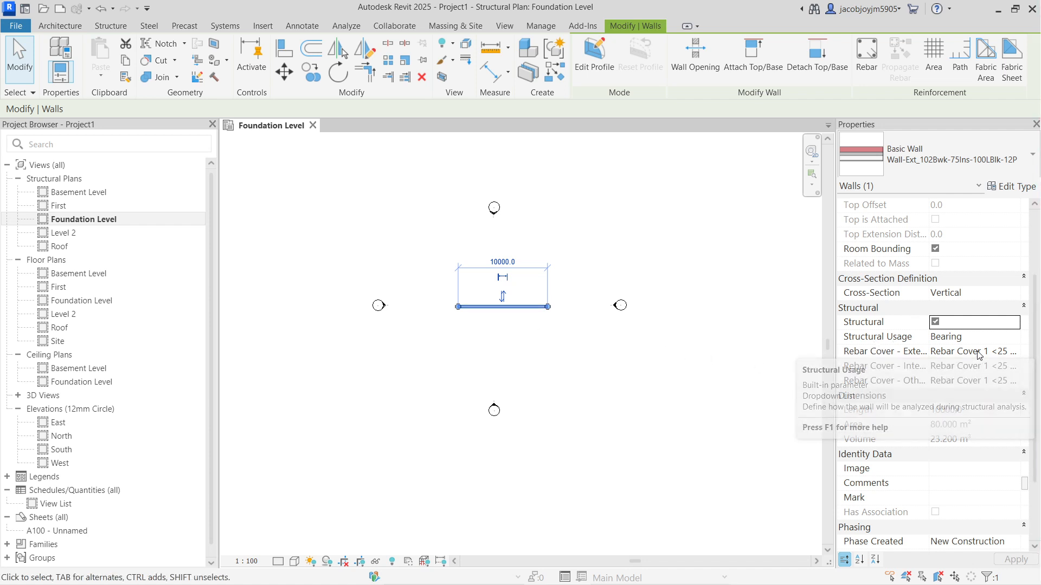
{"action": "scroll", "coordinate": [969, 372], "scroll_direction": "down", "scroll_amount": 1}
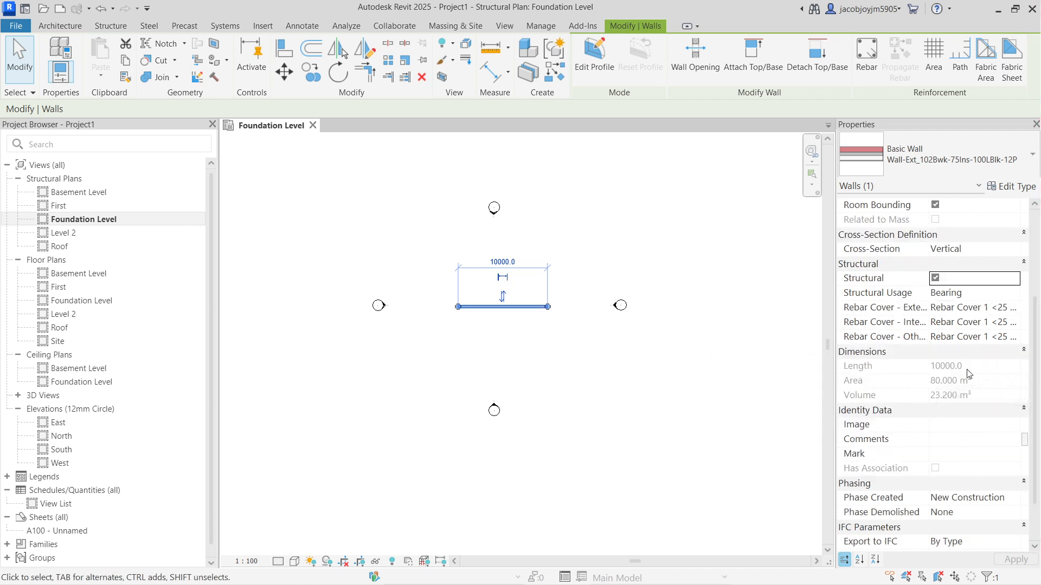
{"action": "scroll", "coordinate": [952, 319], "scroll_direction": "down", "scroll_amount": 3}
{"action": "scroll", "coordinate": [948, 315], "scroll_direction": "up", "scroll_amount": 7}
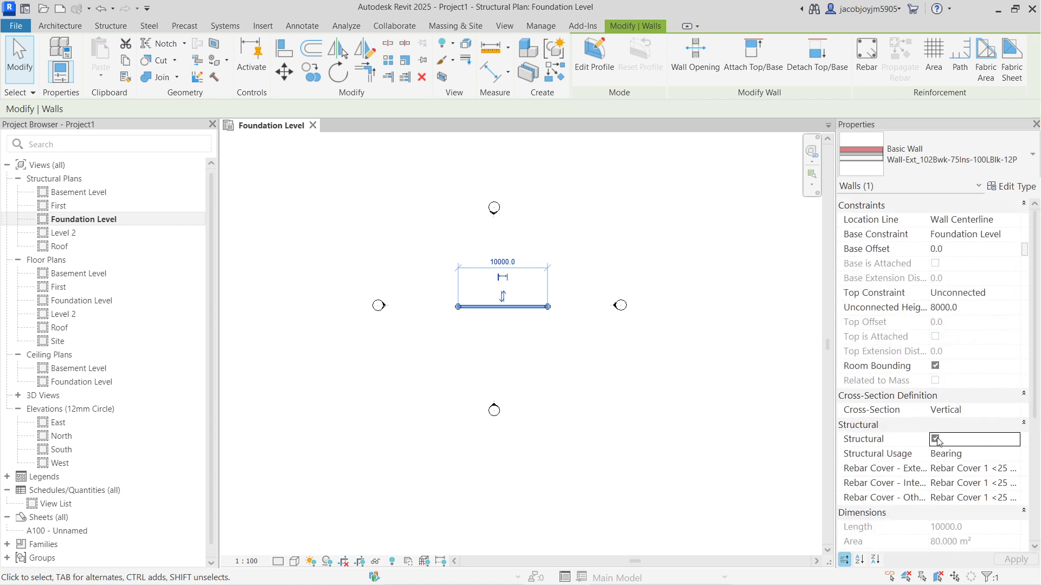
Step: Turn off the wall's Structural setting, inspect the wall in plan and undo its placement
{"action": "left_click", "coordinate": [936, 439]}
{"action": "left_click", "coordinate": [455, 351]}
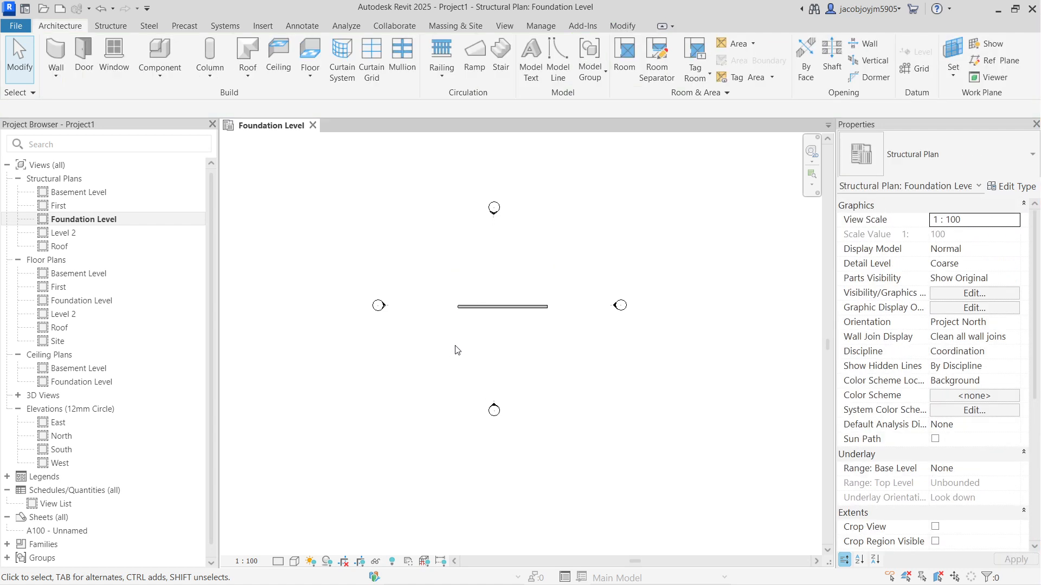
{"action": "left_click", "coordinate": [503, 307]}
{"action": "scroll", "coordinate": [504, 309], "scroll_direction": "up", "scroll_amount": 5}
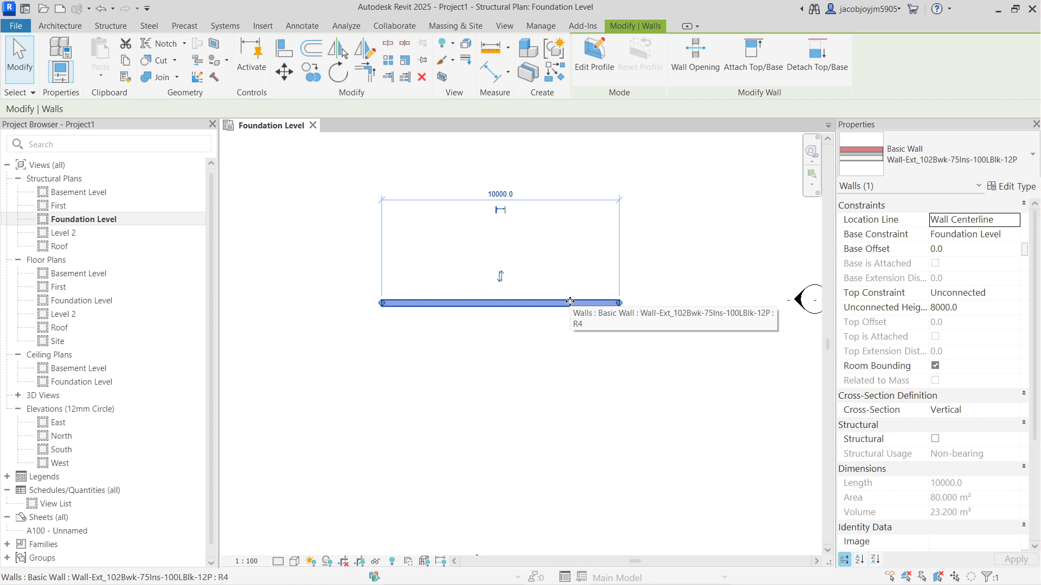
{"action": "scroll", "coordinate": [557, 274], "scroll_direction": "down", "scroll_amount": 3}
{"action": "key", "text": "ctrl+z"}
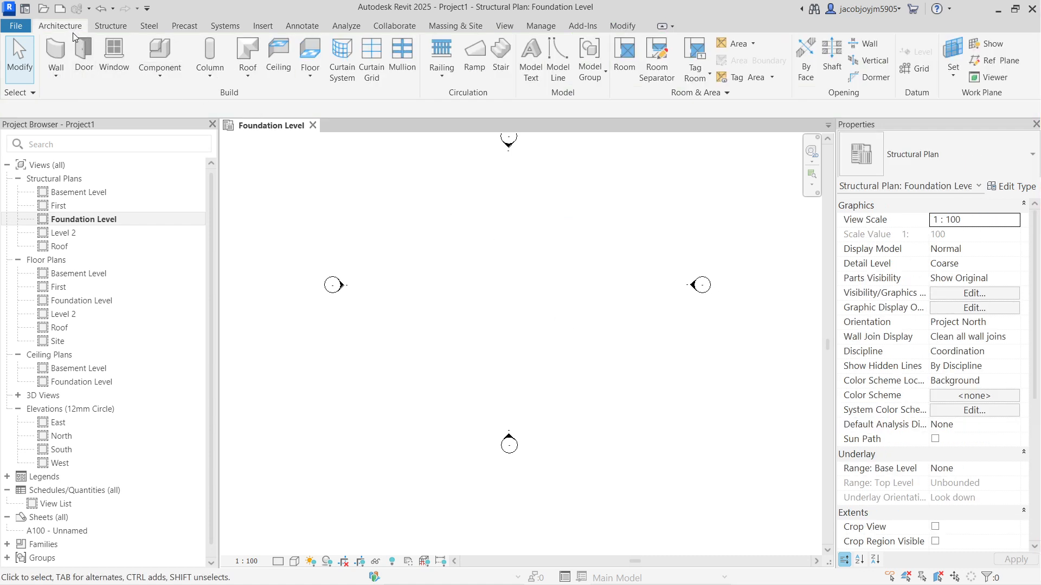
Step: Draw a vertical grid line upward between the elevation markers, near the west one
{"action": "left_click", "coordinate": [912, 69]}
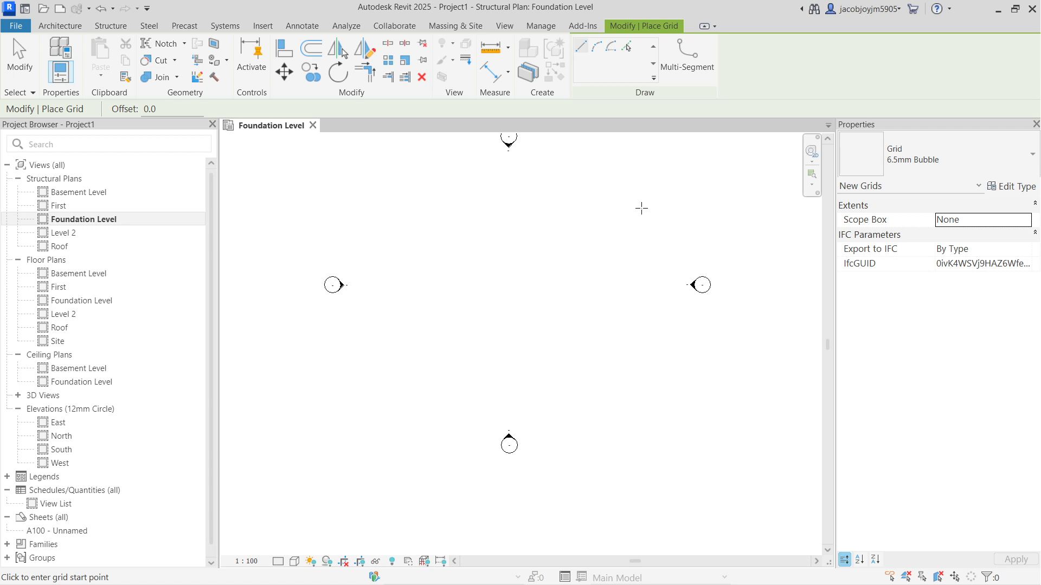
{"action": "key", "text": "Escape"}
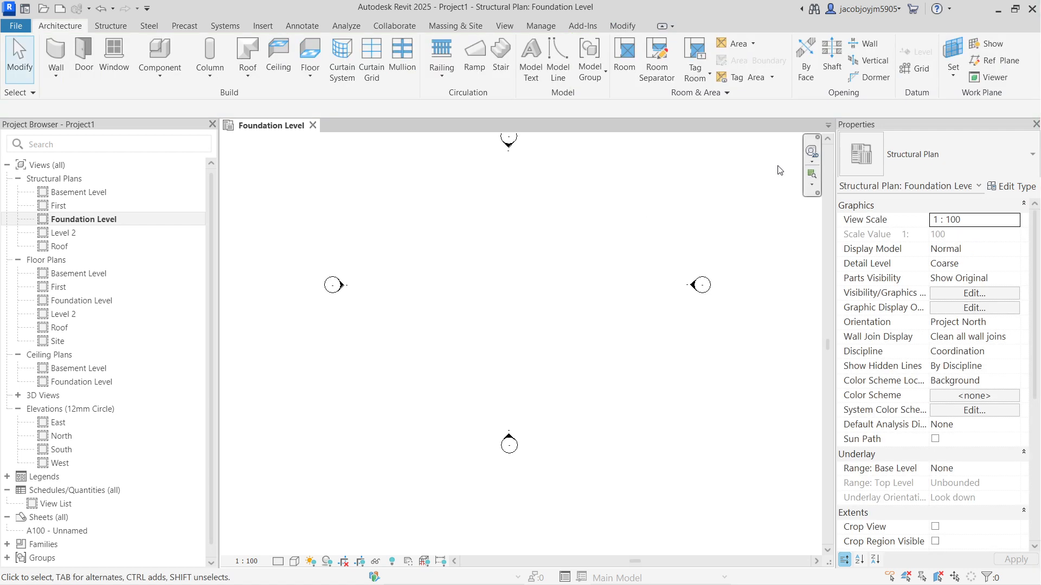
{"action": "left_click", "coordinate": [921, 69]}
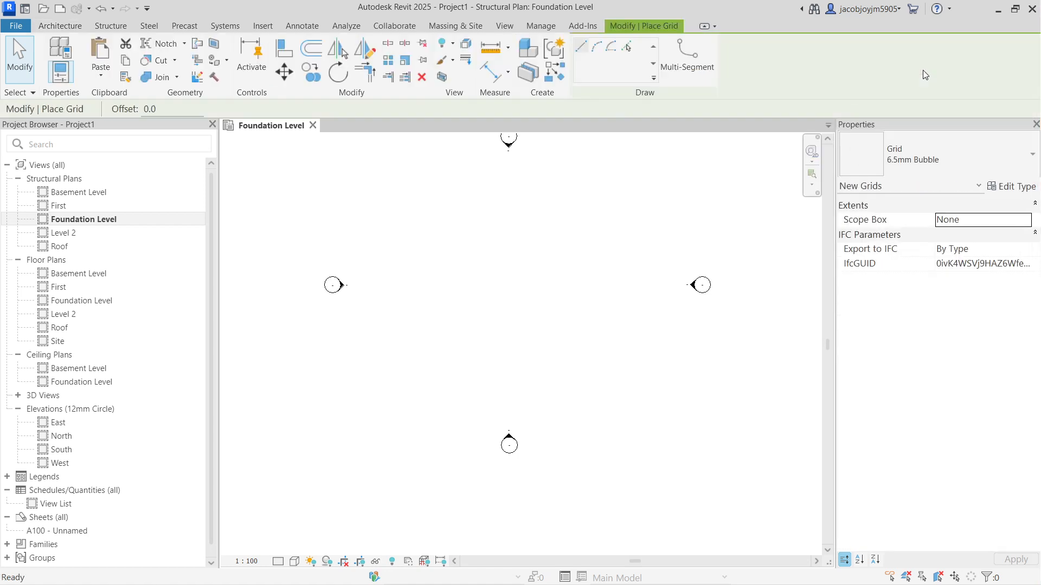
{"action": "left_click", "coordinate": [431, 372]}
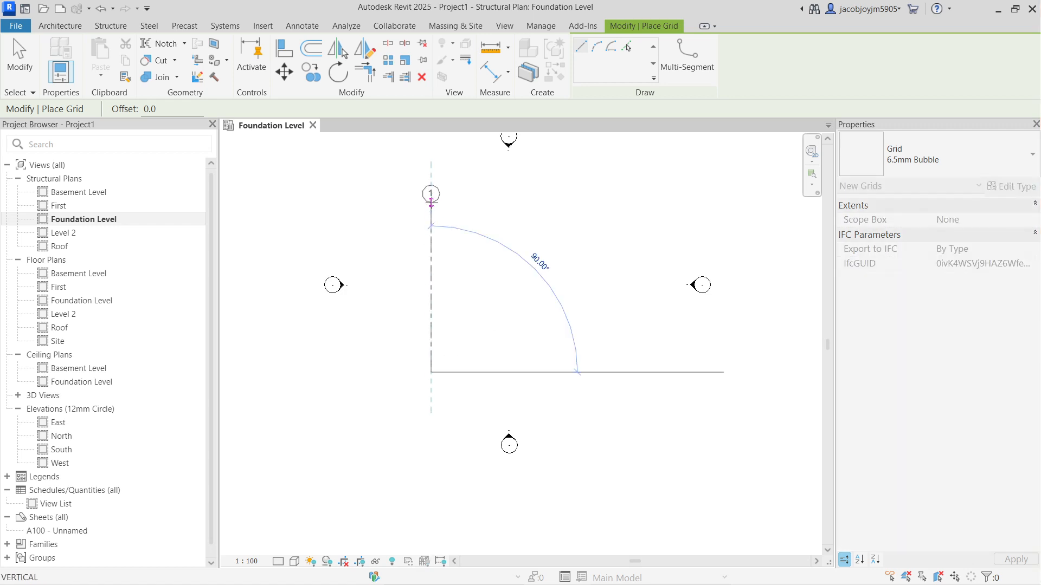
{"action": "left_click", "coordinate": [431, 203]}
{"action": "key", "text": "Escape"}
{"action": "key", "text": "Escape"}
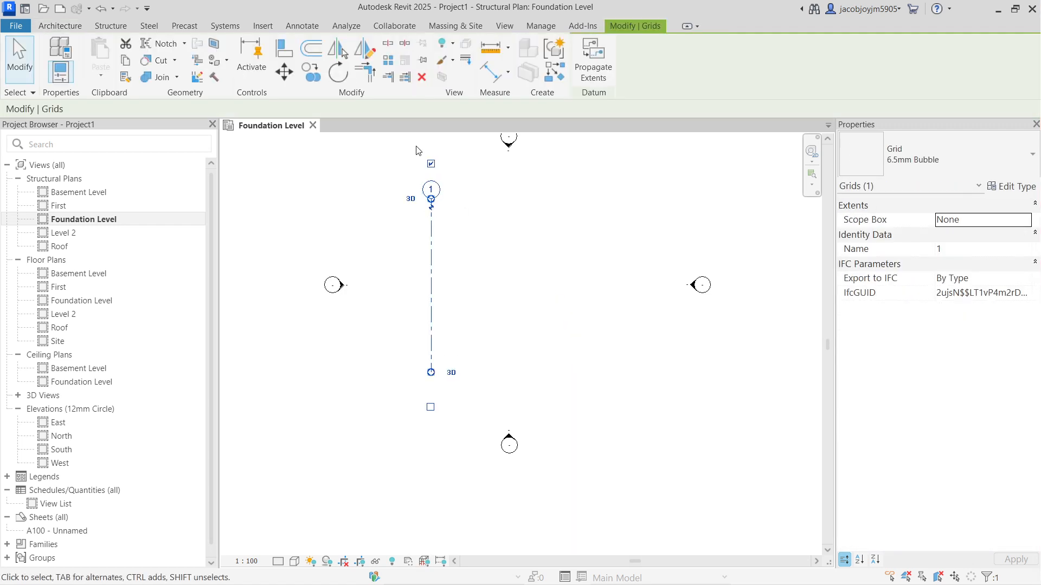
Step: Copy the vertical grid line three times toward the east, placing the last copy about 3800 mm from its neighbour
{"action": "left_click", "coordinate": [316, 75]}
{"action": "left_click", "coordinate": [430, 278]}
{"action": "left_click", "coordinate": [485, 278]}
{"action": "left_click", "coordinate": [537, 278]}
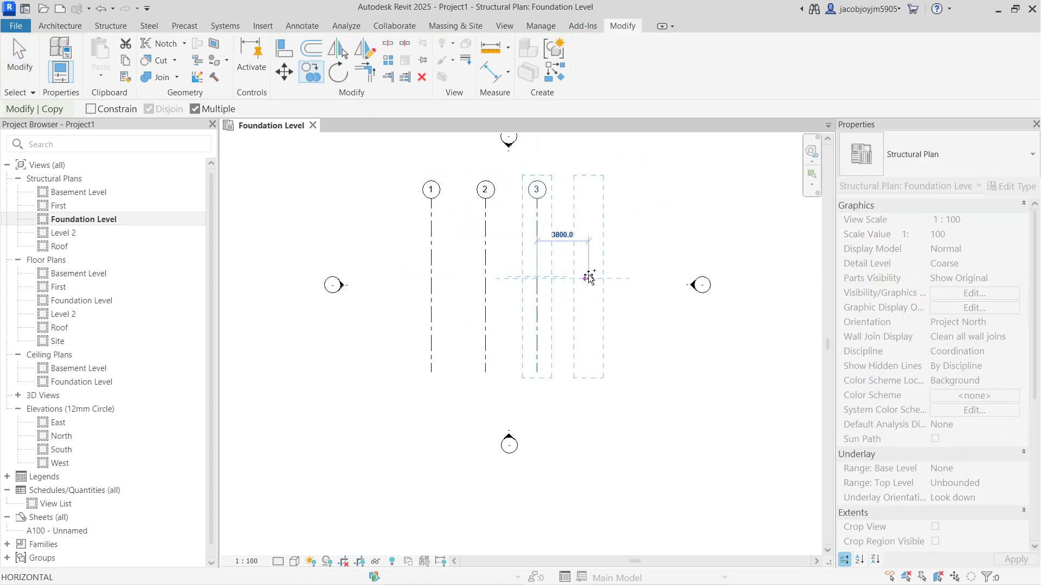
{"action": "left_click", "coordinate": [589, 278]}
{"action": "key", "text": "Escape"}
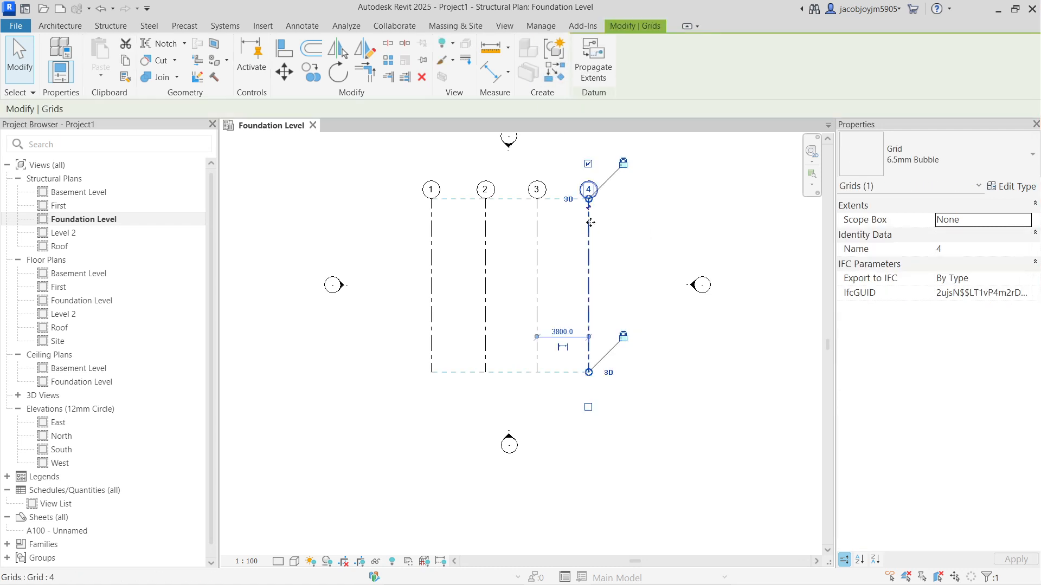
{"action": "left_click", "coordinate": [616, 237]}
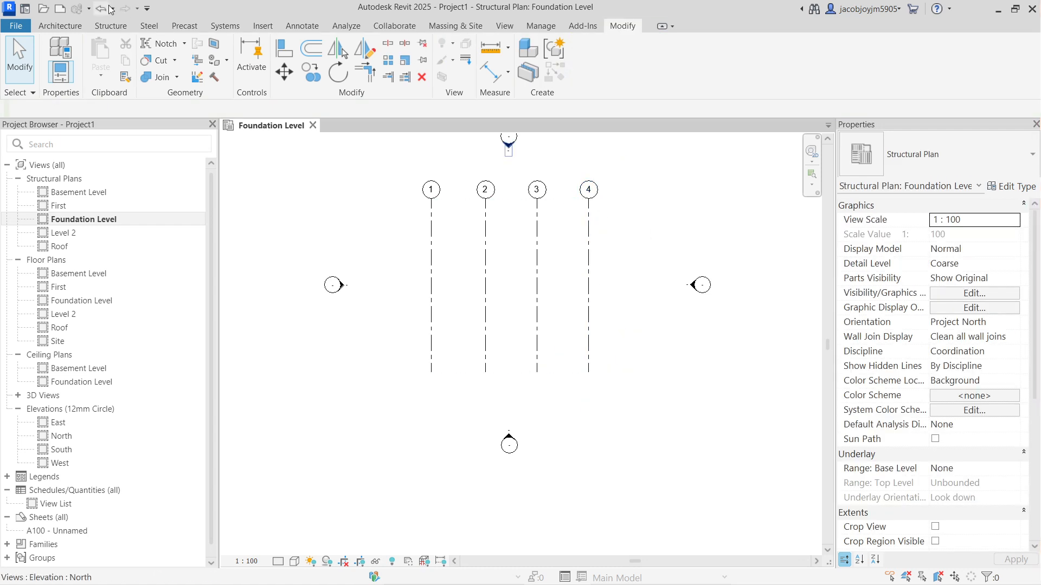
{"action": "left_click", "coordinate": [71, 30]}
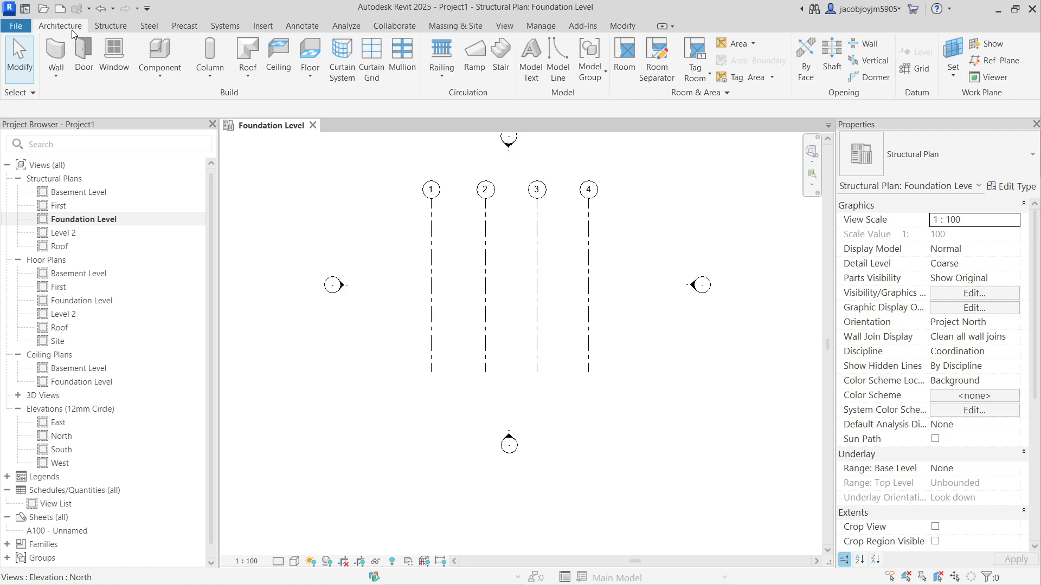
{"action": "left_click", "coordinate": [912, 69]}
{"action": "key", "text": "Escape"}
{"action": "key", "text": "Escape"}
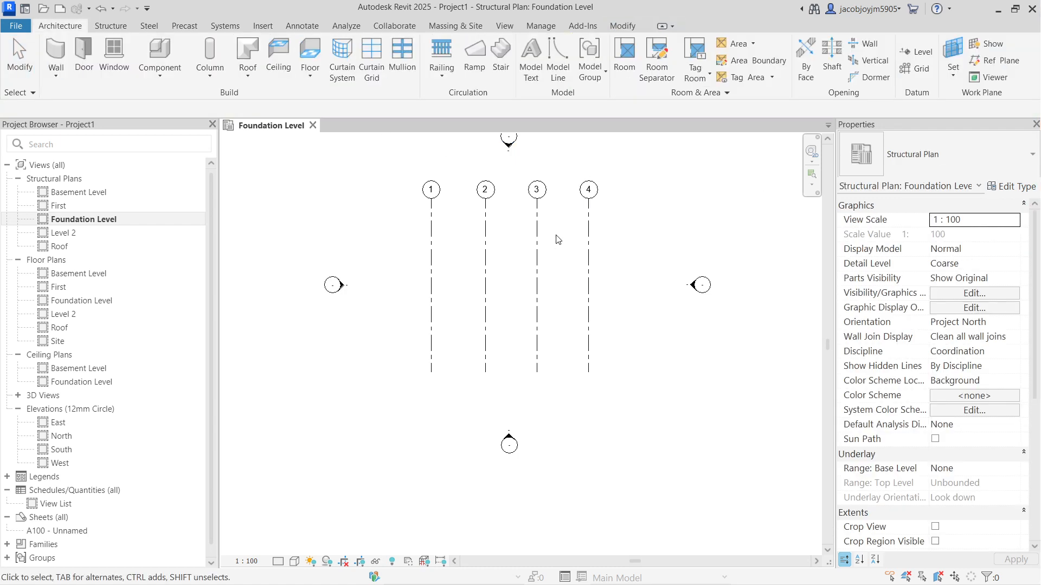
Step: Use Create Similar on grid 4 to draw a horizontal grid line across the upper part of the vertical grids
{"action": "left_click", "coordinate": [587, 247]}
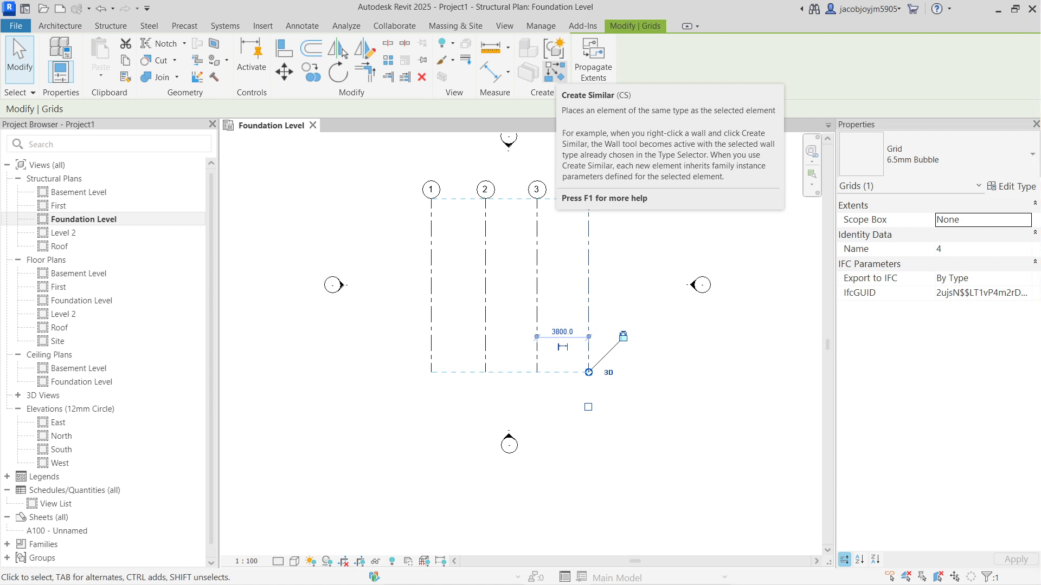
{"action": "left_click", "coordinate": [556, 72]}
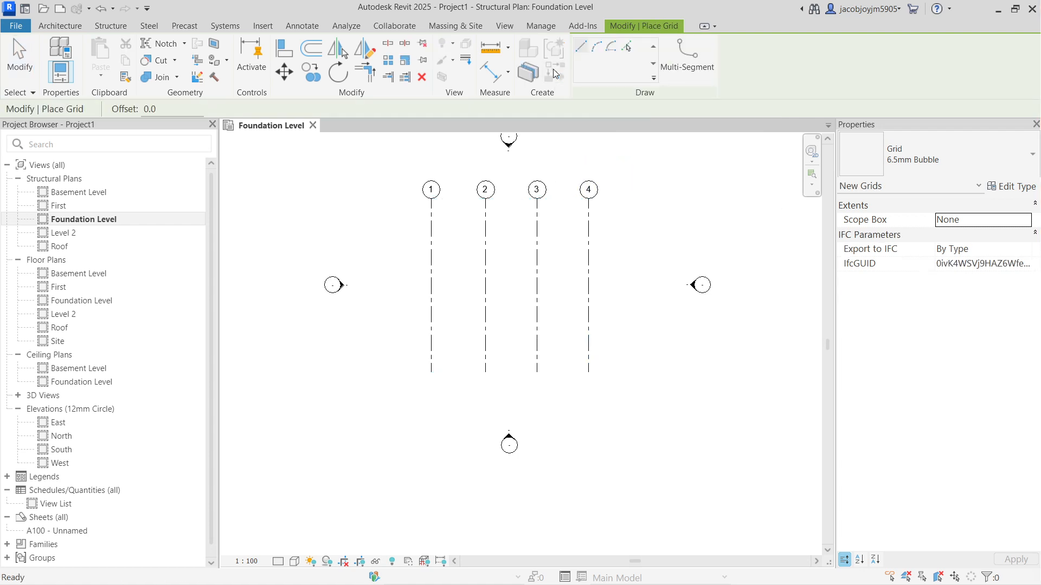
{"action": "left_click", "coordinate": [629, 222]}
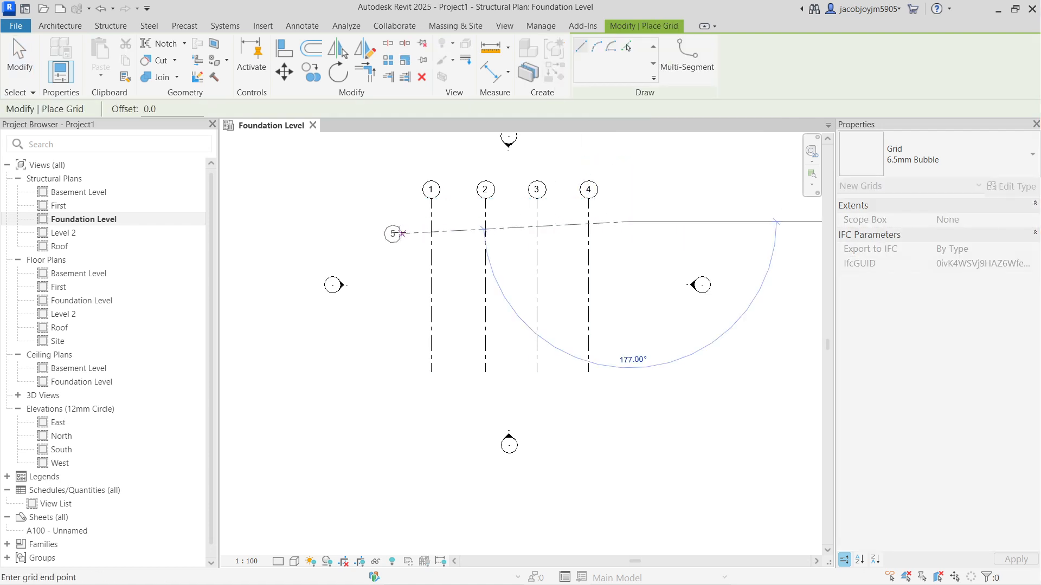
{"action": "left_click", "coordinate": [382, 221]}
{"action": "key", "text": "Escape"}
{"action": "key", "text": "Escape"}
Step: Rename the horizontal grid line as A
{"action": "left_click", "coordinate": [374, 221]}
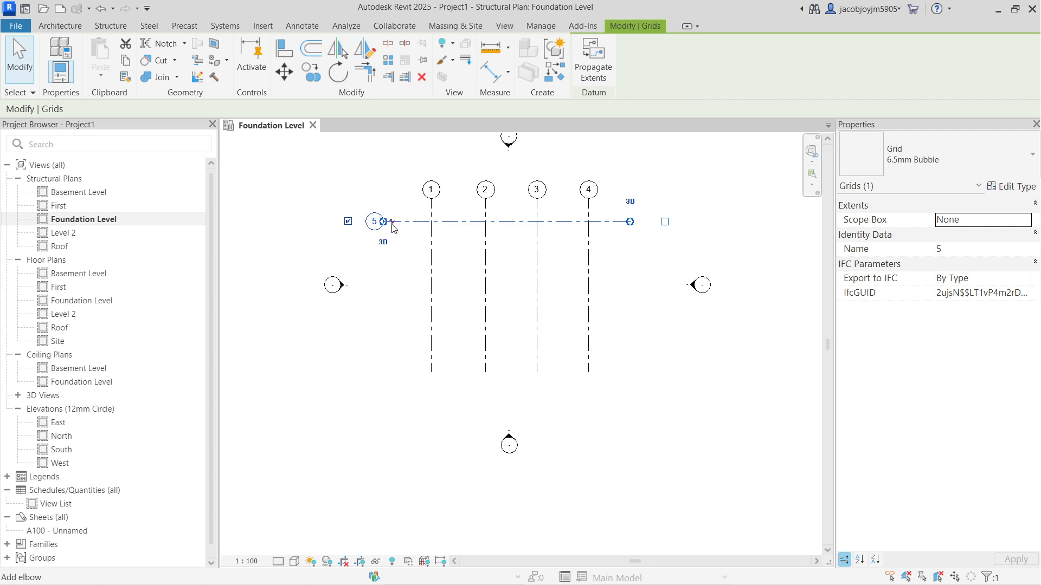
{"action": "left_click", "coordinate": [372, 221]}
{"action": "type", "text": "A"}
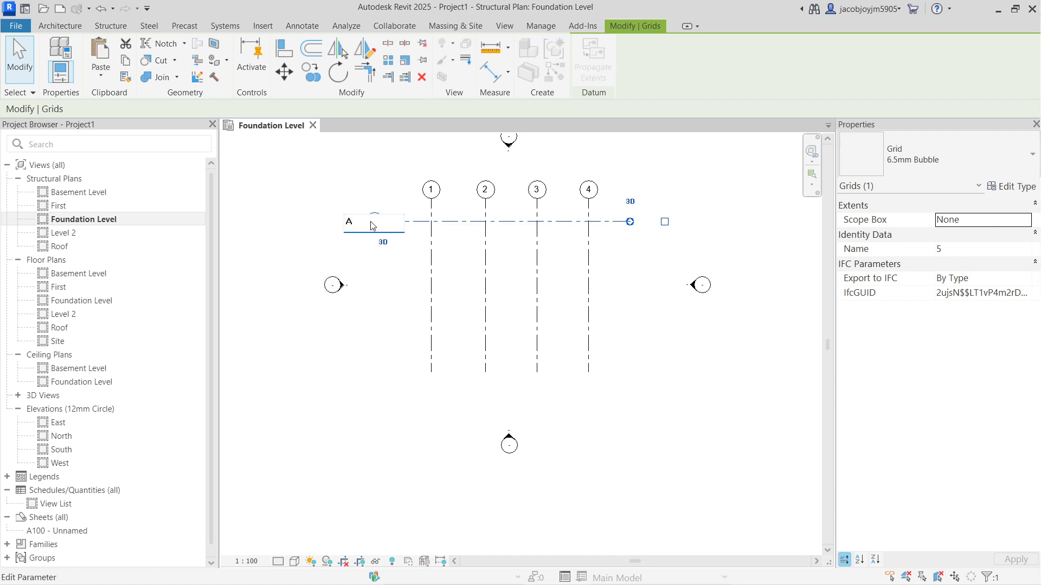
{"action": "key", "text": "Return"}
Step: Copy grid A twice downward to add two more horizontal grid lines across the vertical grids
{"action": "key", "text": "c"}
{"action": "key", "text": "o"}
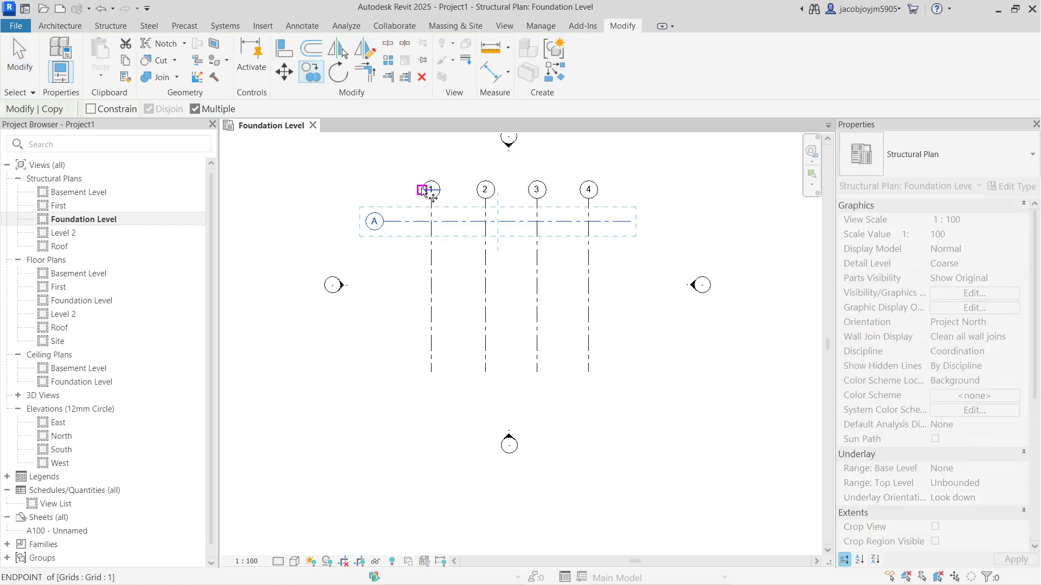
{"action": "left_click", "coordinate": [451, 222]}
{"action": "left_click", "coordinate": [451, 275]}
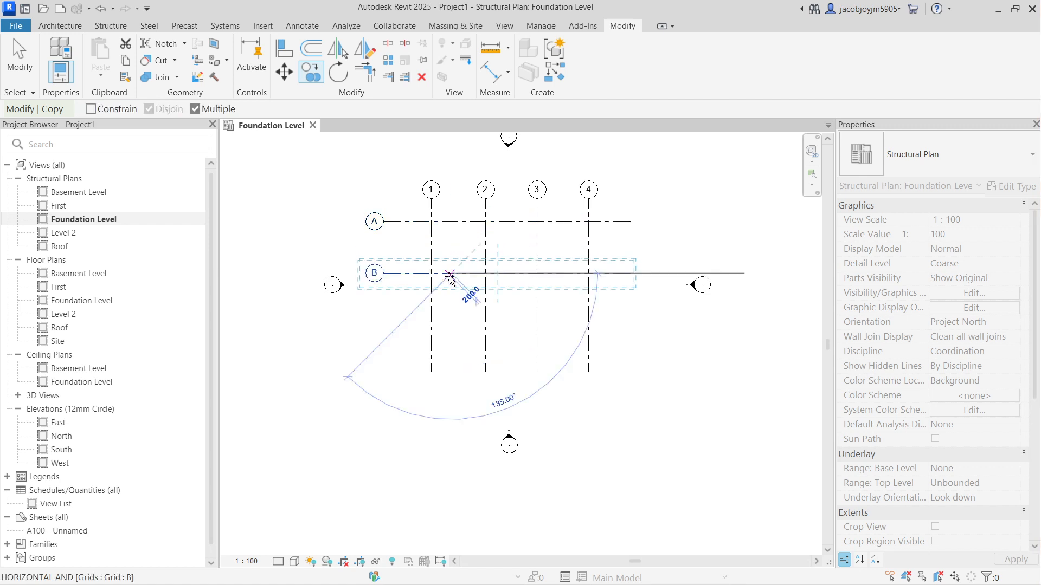
{"action": "left_click", "coordinate": [451, 323]}
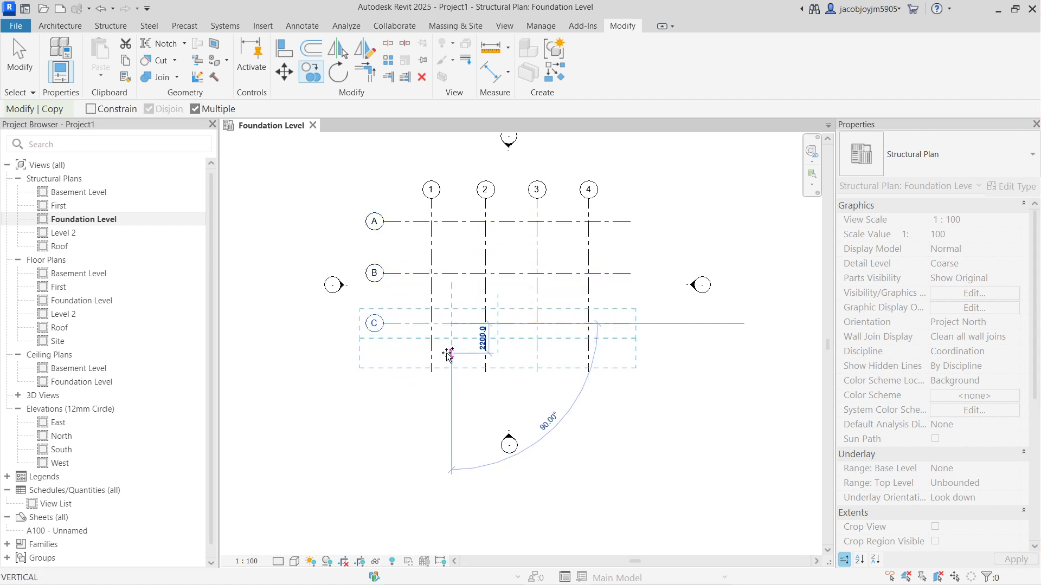
{"action": "key", "text": "Escape"}
{"action": "key", "text": "Escape"}
Step: Draw a horizontal grid line below grid C through the vertical grids' lower ends, aligned with the other horizontal grids
{"action": "scroll", "coordinate": [446, 200], "scroll_direction": "up", "scroll_amount": 2}
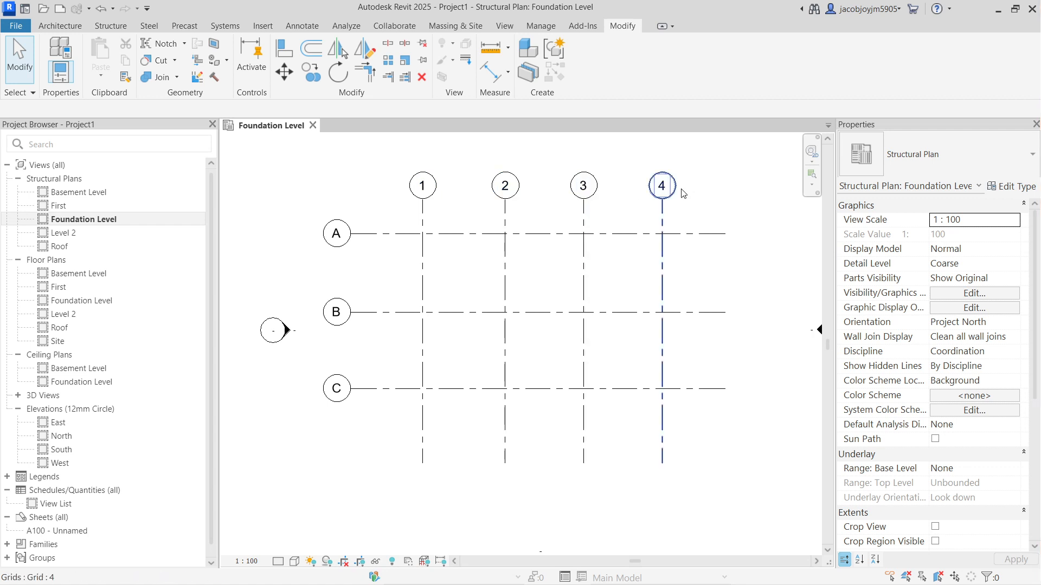
{"action": "scroll", "coordinate": [400, 203], "scroll_direction": "down", "scroll_amount": 1}
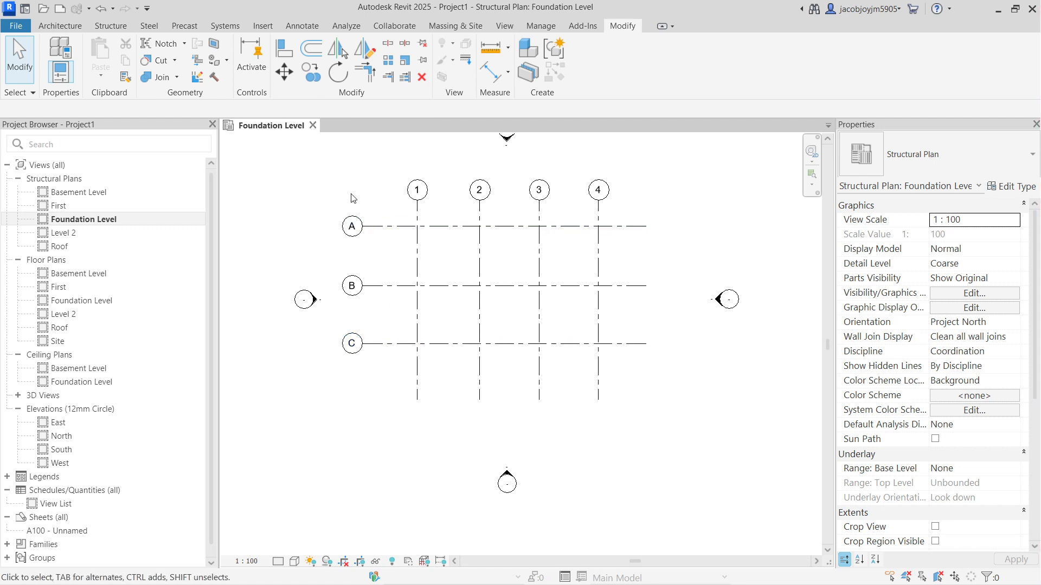
{"action": "left_click", "coordinate": [71, 28]}
{"action": "left_click", "coordinate": [915, 68]}
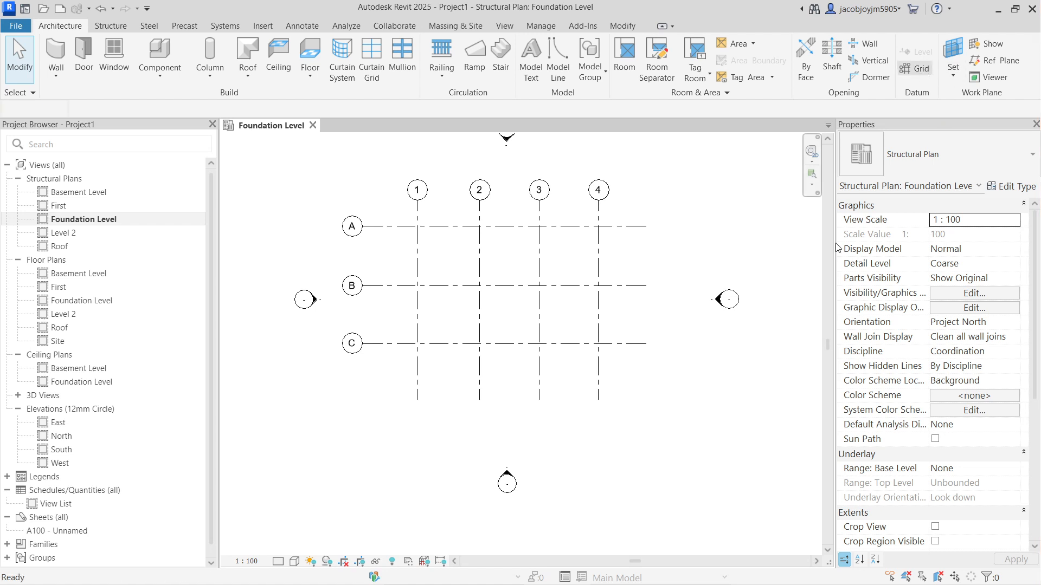
{"action": "left_click", "coordinate": [646, 400]}
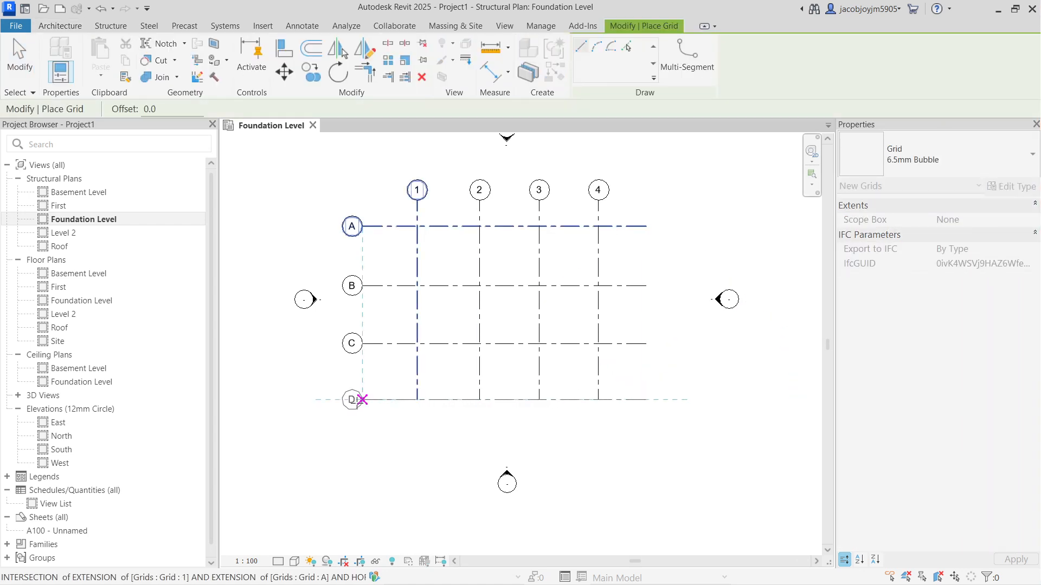
{"action": "left_click", "coordinate": [357, 403]}
{"action": "key", "text": "Escape"}
{"action": "key", "text": "Escape"}
Step: Rename the lowest horizontal grid line as e
{"action": "scroll", "coordinate": [355, 403], "scroll_direction": "up", "scroll_amount": 2}
{"action": "left_click", "coordinate": [355, 403]}
{"action": "left_click", "coordinate": [349, 401]}
{"action": "type", "text": "e"}
{"action": "key", "text": "Return"}
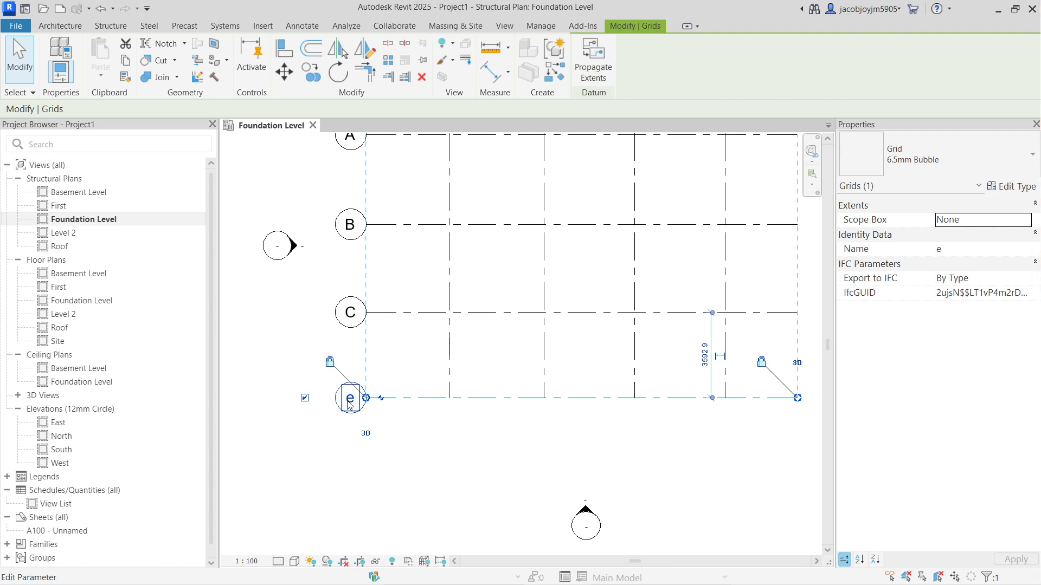
{"action": "scroll", "coordinate": [331, 258], "scroll_direction": "down", "scroll_amount": 3}
{"action": "left_click", "coordinate": [726, 171]}
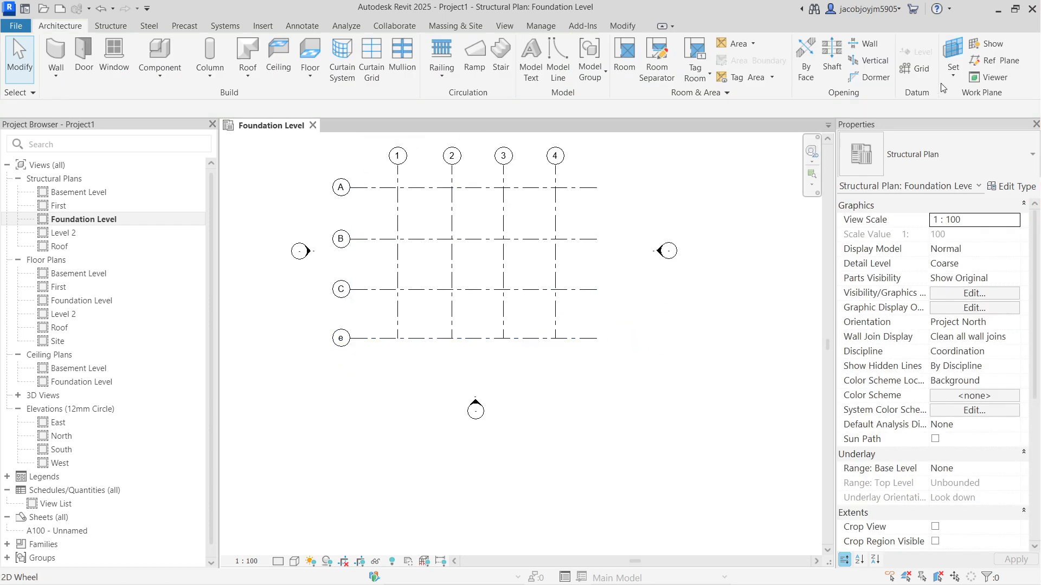
Step: Draw a horizontal grid line about 2300 mm below grid e, with both ends aligned to the other horizontal grids
{"action": "left_click", "coordinate": [924, 74]}
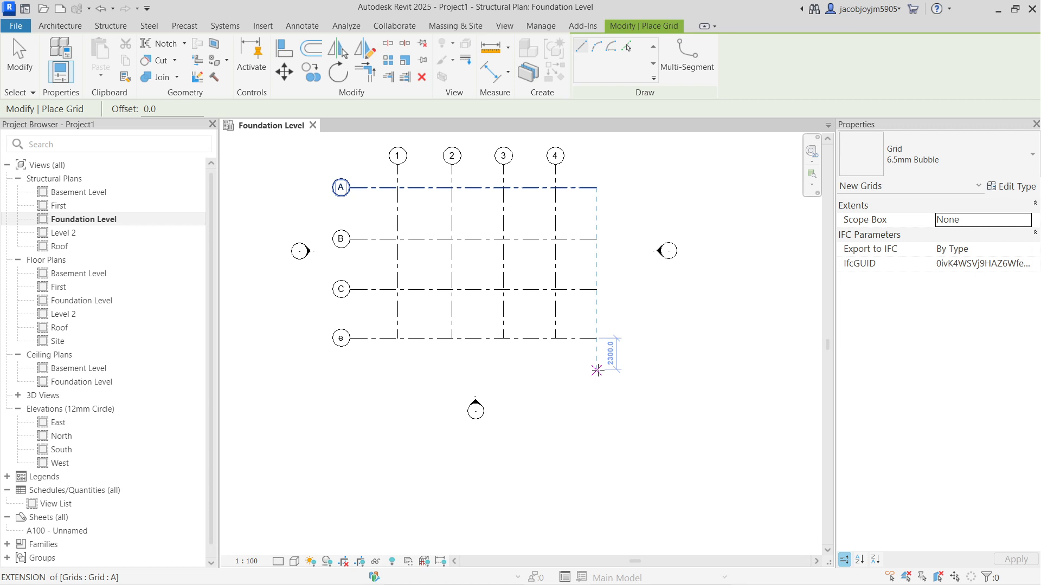
{"action": "left_click", "coordinate": [598, 369]}
{"action": "scroll", "coordinate": [357, 369], "scroll_direction": "up", "scroll_amount": 4}
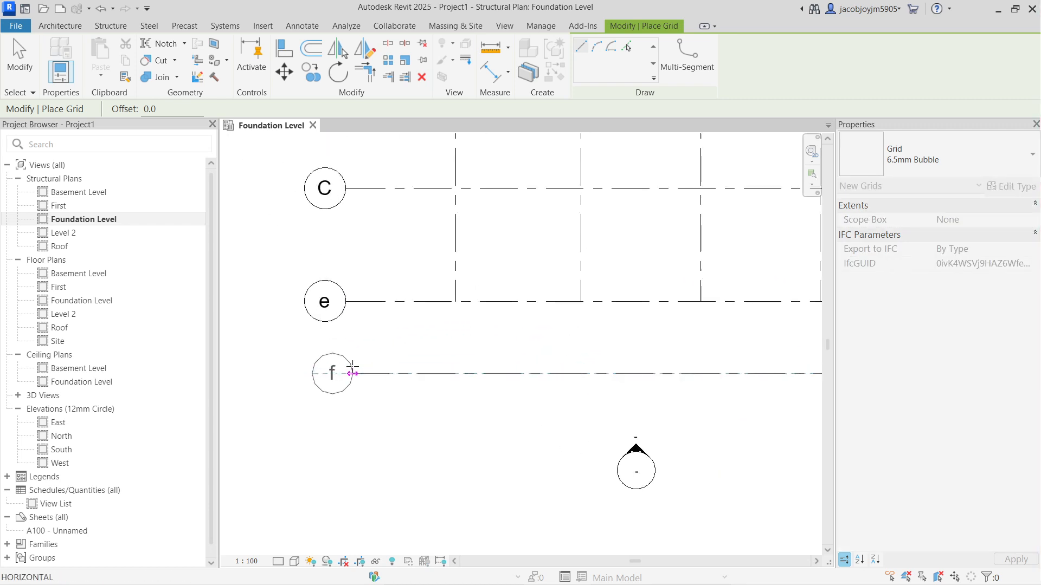
{"action": "left_click", "coordinate": [344, 373]}
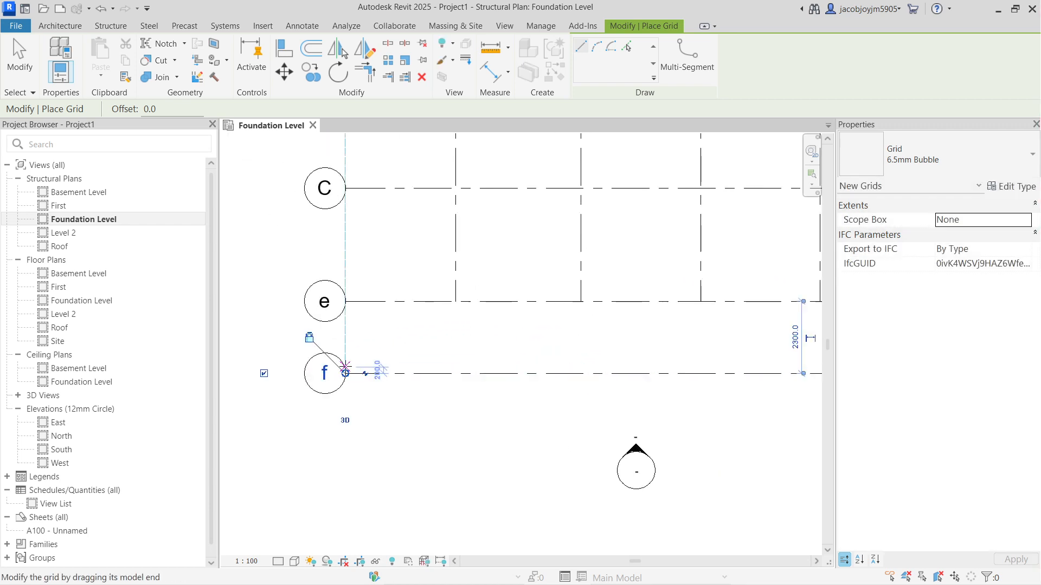
{"action": "key", "text": "Escape"}
{"action": "key", "text": "Escape"}
{"action": "scroll", "coordinate": [356, 302], "scroll_direction": "down", "scroll_amount": 2}
{"action": "scroll", "coordinate": [399, 298], "scroll_direction": "down", "scroll_amount": 2}
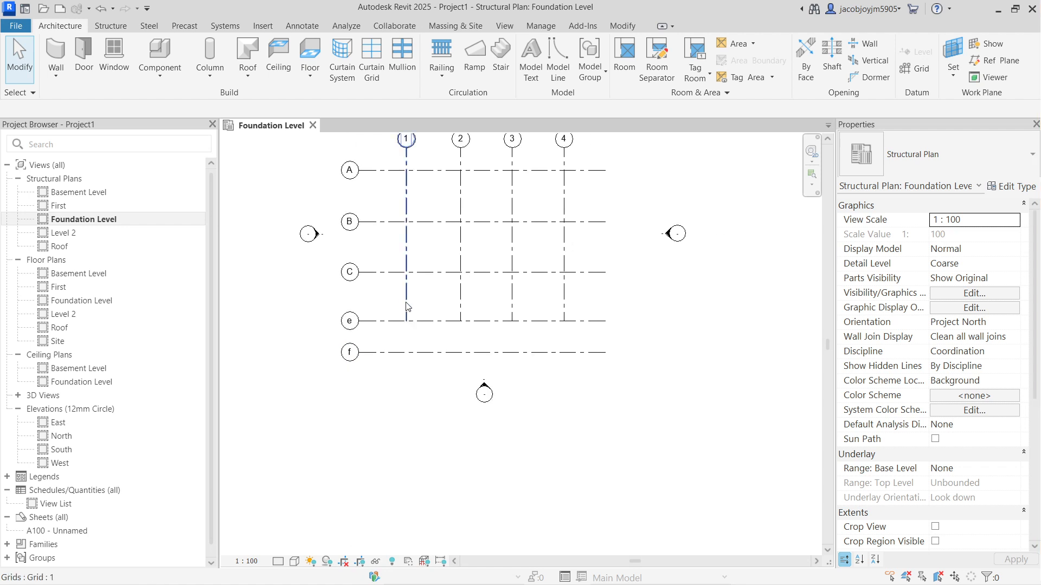
Step: Extend the lower ends of vertical grids 1 to 4 together past grid f
{"action": "left_click", "coordinate": [406, 299]}
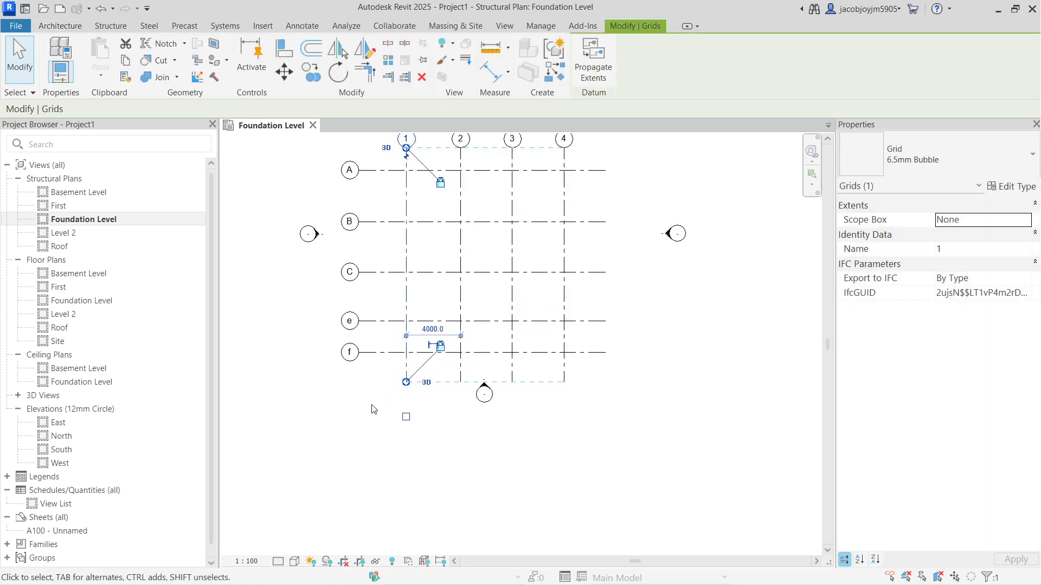
{"action": "left_click", "coordinate": [365, 384]}
{"action": "scroll", "coordinate": [379, 302], "scroll_direction": "up", "scroll_amount": 1}
{"action": "middle_click_drag", "start_coordinate": [378, 302], "coordinate": [380, 396]}
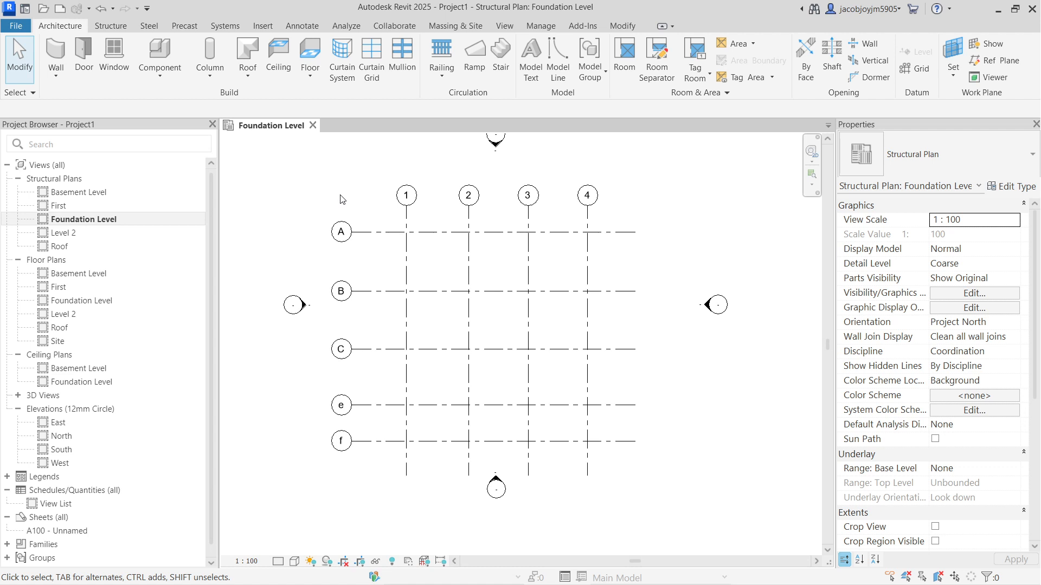
Step: Start an isolated foundation and load the M_Footing-Rectangular family from the US library's Structural Foundations folder
{"action": "left_click", "coordinate": [120, 33]}
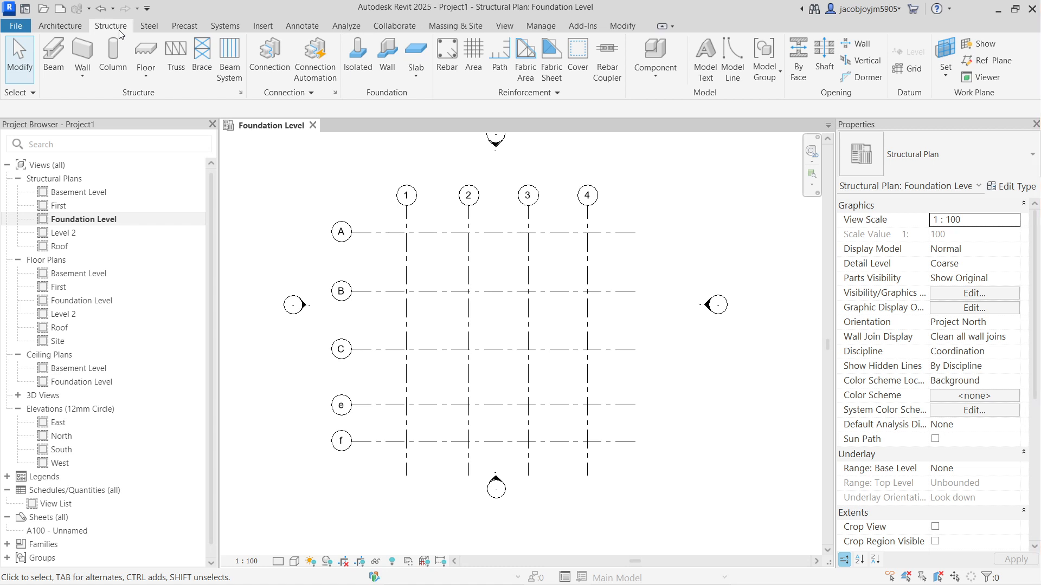
{"action": "left_click", "coordinate": [358, 57]}
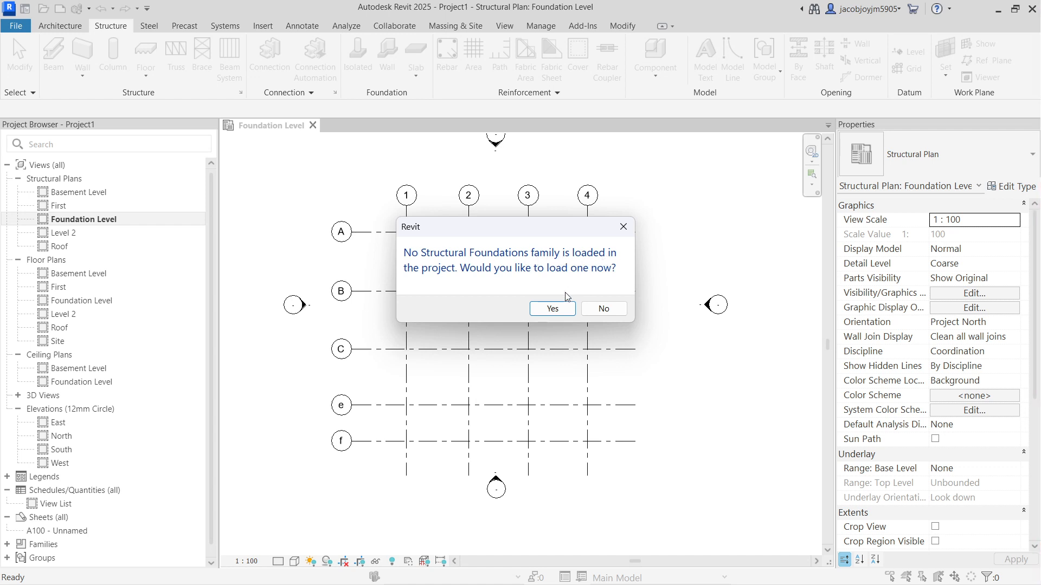
{"action": "left_click", "coordinate": [554, 309]}
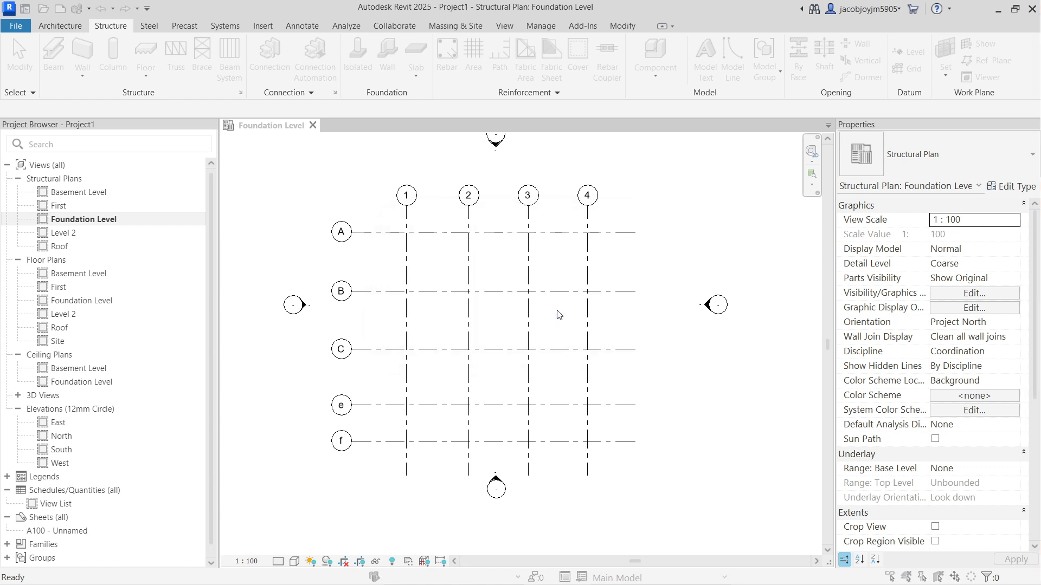
{"action": "left_click", "coordinate": [680, 163]}
{"action": "left_click", "coordinate": [680, 164]}
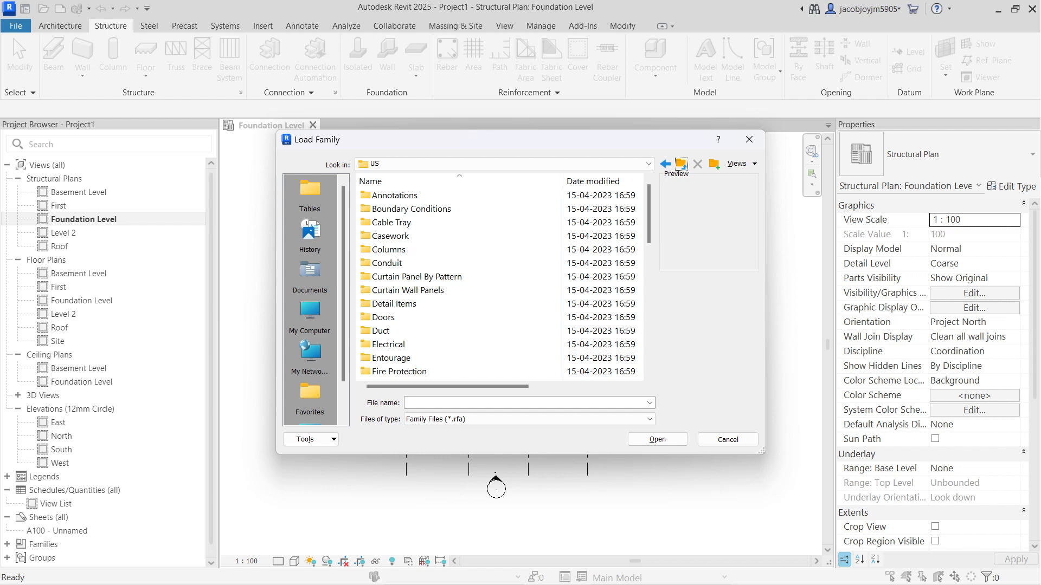
{"action": "scroll", "coordinate": [441, 326], "scroll_direction": "down", "scroll_amount": 8}
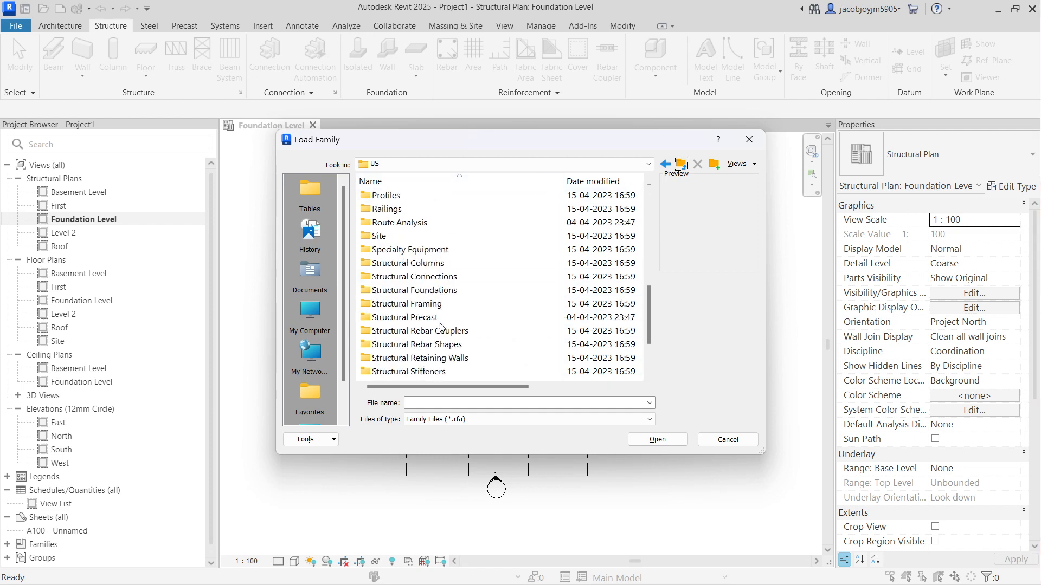
{"action": "scroll", "coordinate": [440, 327], "scroll_direction": "down", "scroll_amount": 1}
{"action": "double_click", "coordinate": [448, 249]}
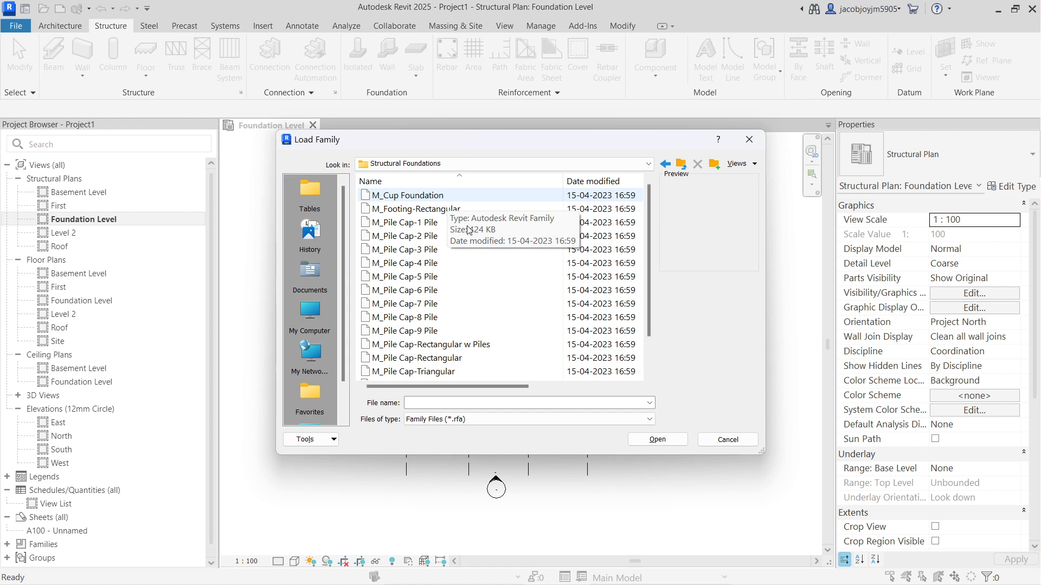
{"action": "left_click", "coordinate": [417, 211]}
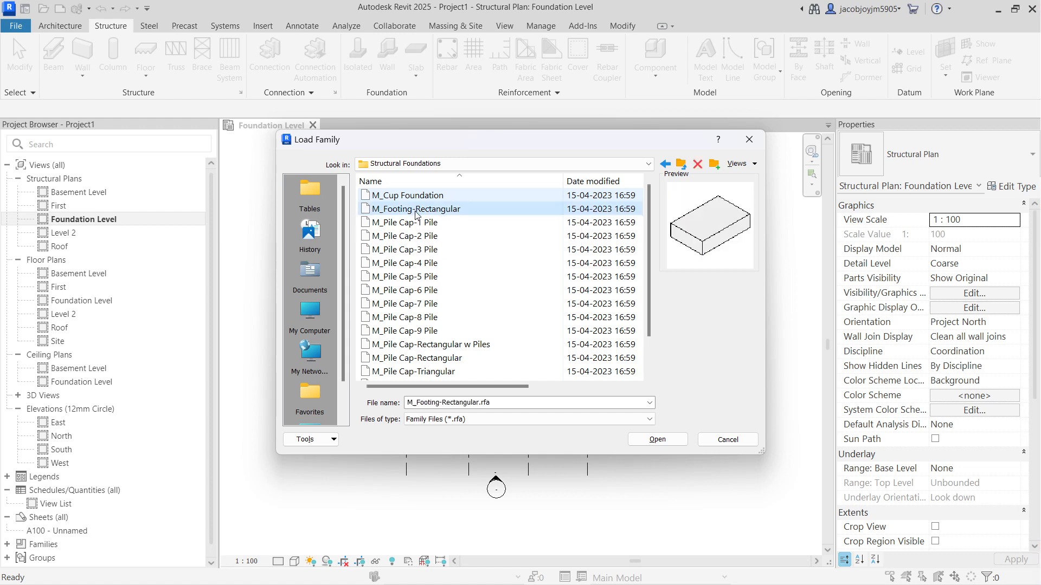
{"action": "left_click", "coordinate": [664, 442]}
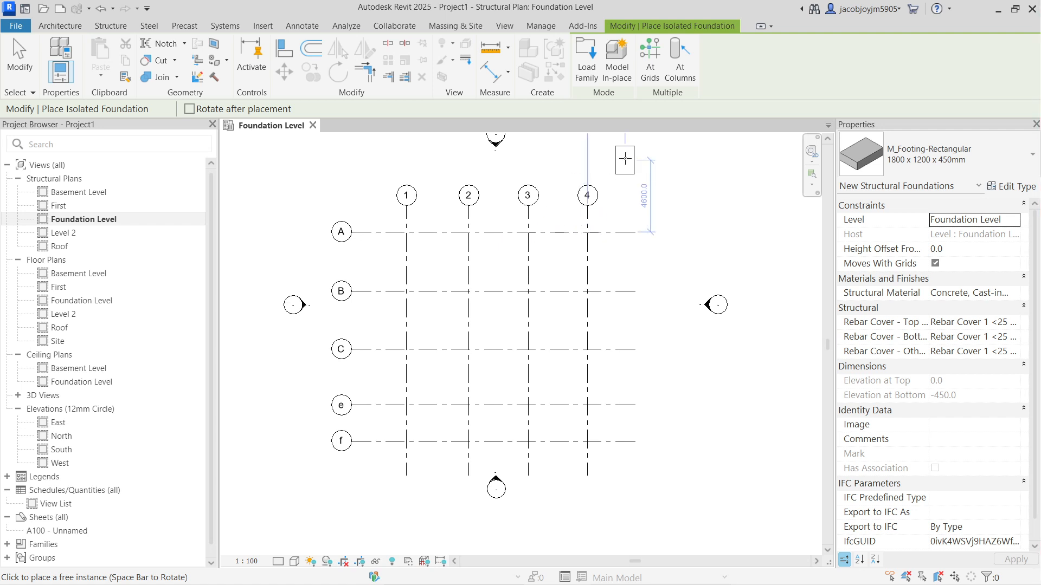
Step: Place 1800 x 1200 x 450mm rectangular footings at every intersection of grids 1 to 4 with grids A to f
{"action": "left_click", "coordinate": [650, 68]}
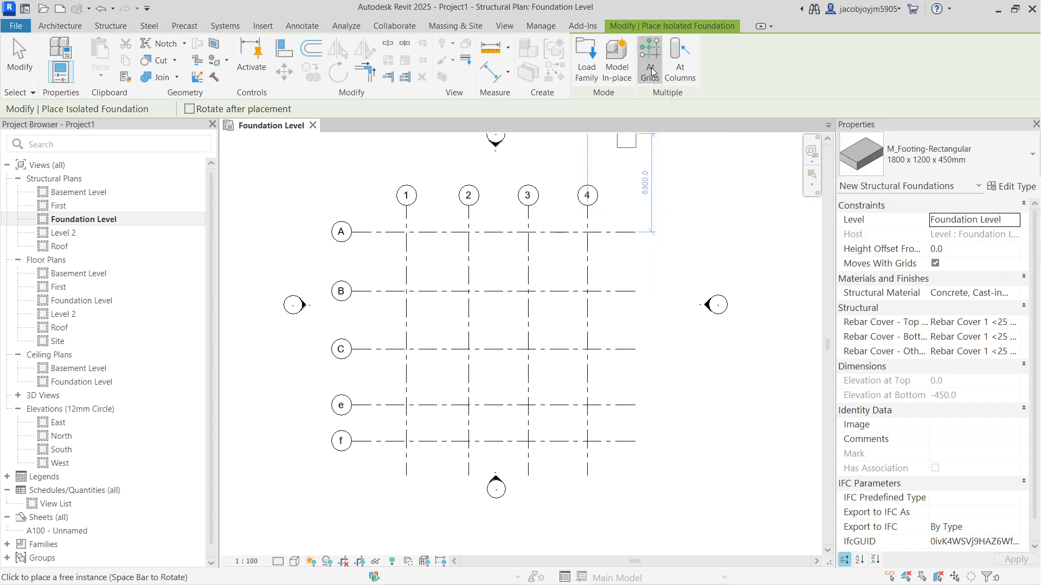
{"action": "left_click_drag", "start_coordinate": [612, 461], "coordinate": [370, 228]}
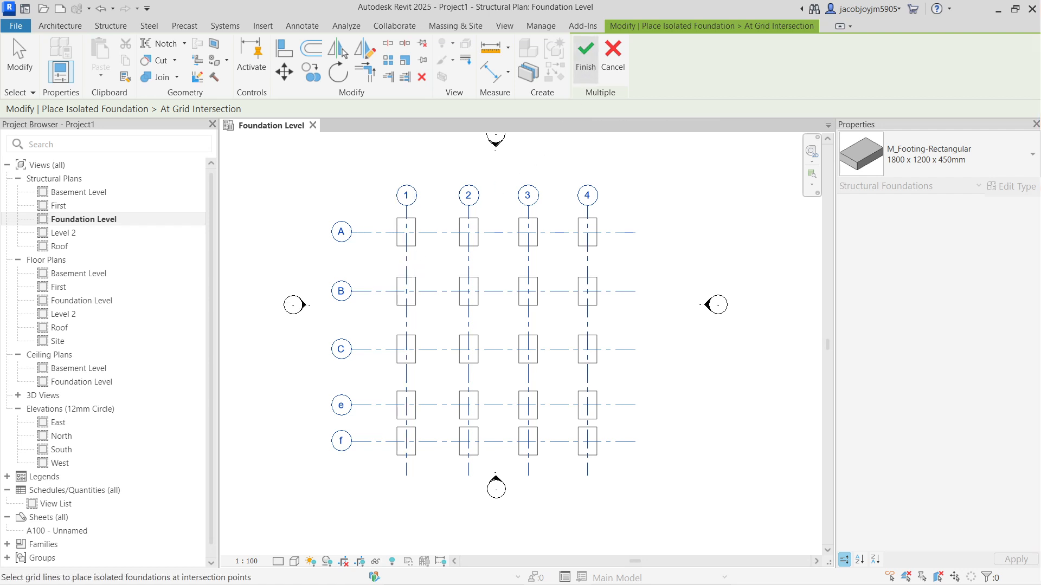
{"action": "left_click", "coordinate": [589, 68]}
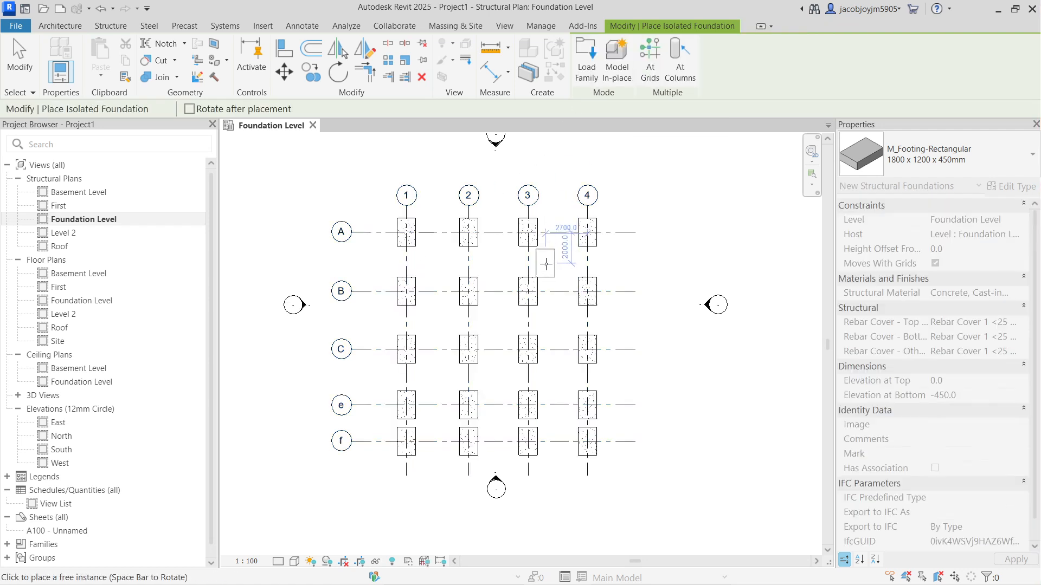
{"action": "key", "text": "Escape"}
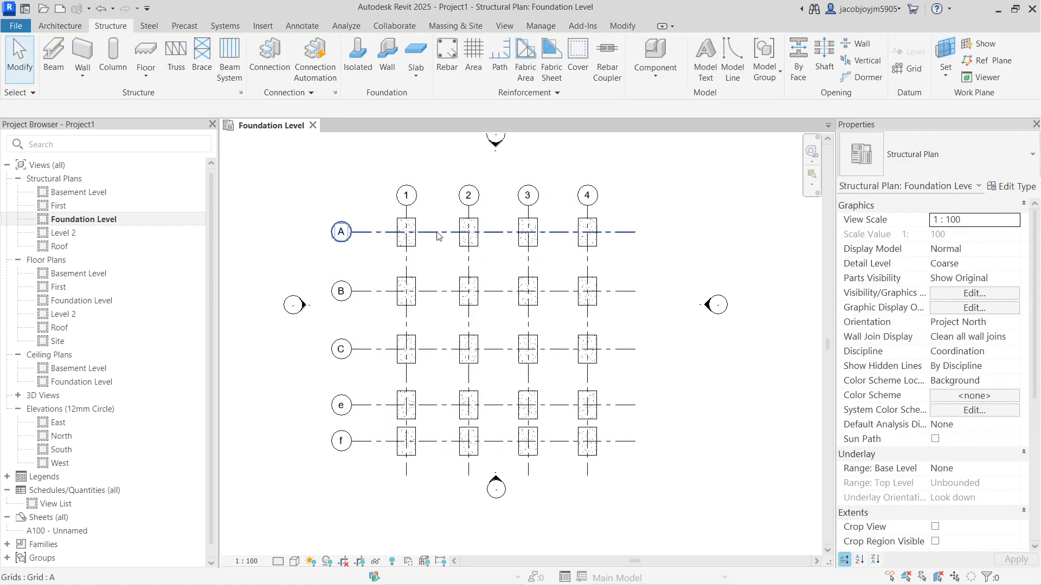
Step: Open the default 3D view and orient it to the right side of the model
{"action": "left_click", "coordinate": [504, 25]}
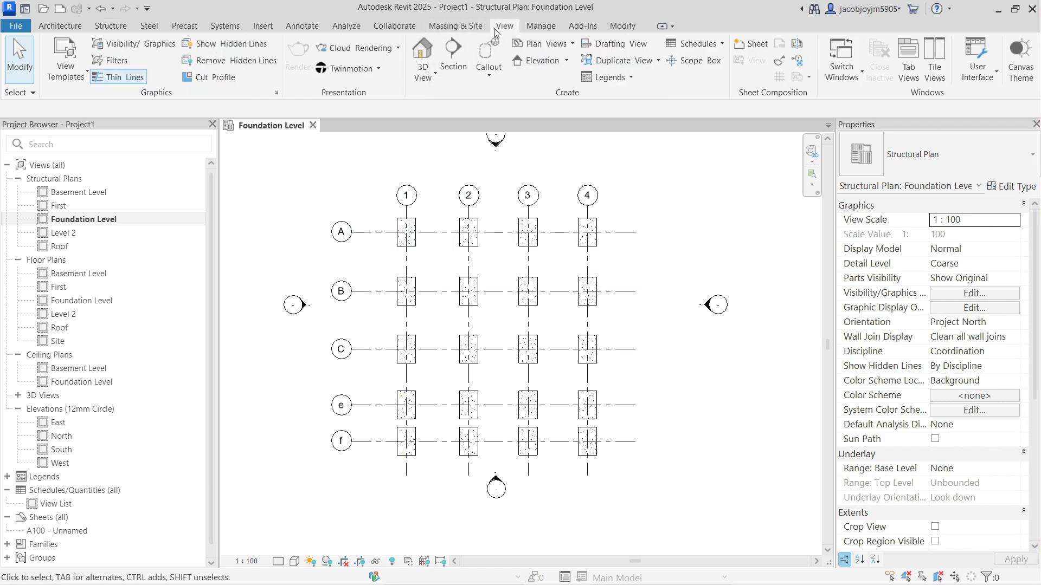
{"action": "left_click", "coordinate": [422, 48]}
{"action": "middle_click_drag", "start_coordinate": [620, 458], "coordinate": [689, 447], "text": "shift"}
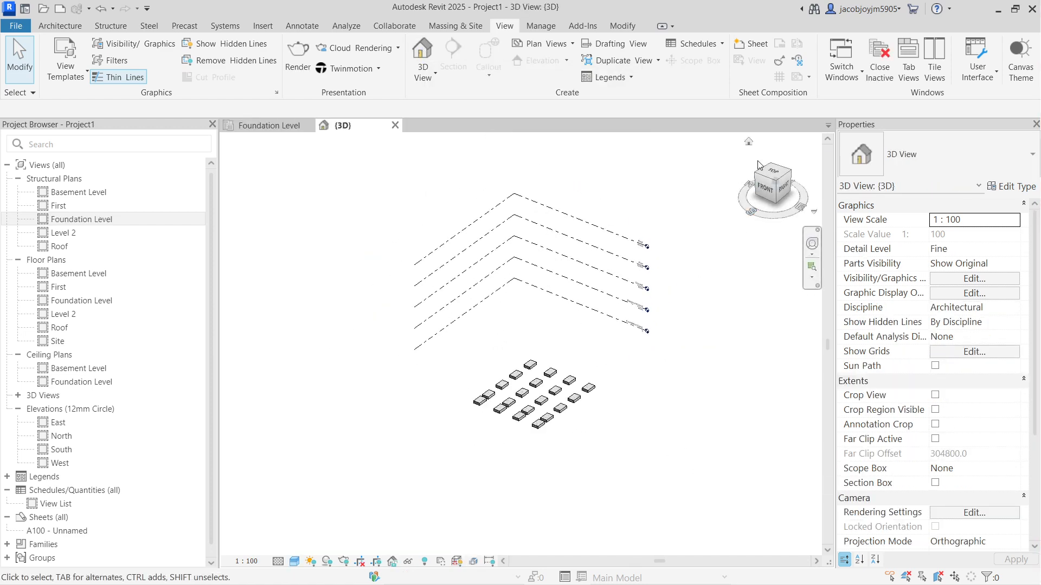
{"action": "left_click", "coordinate": [790, 196]}
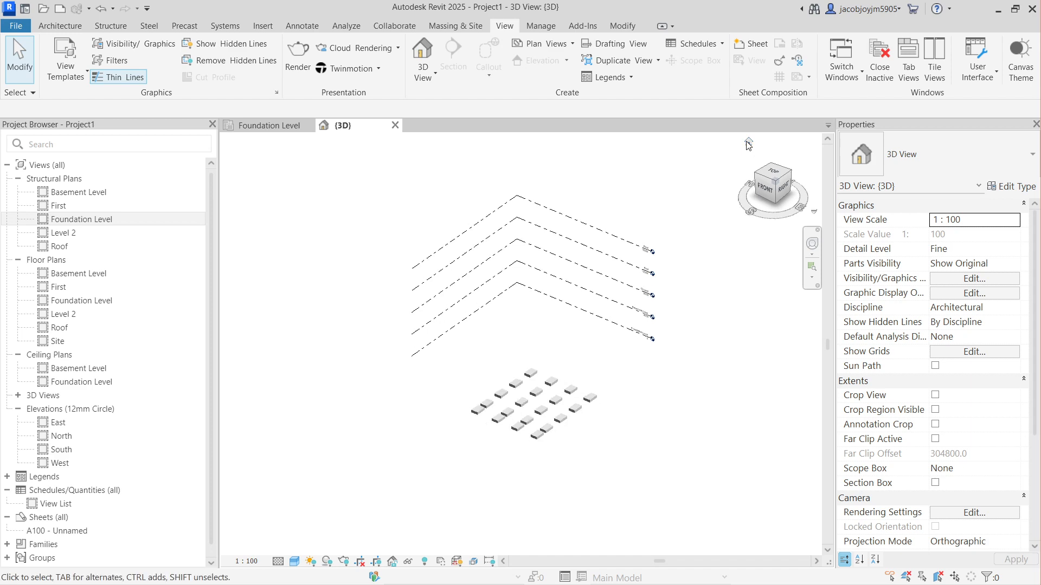
{"action": "left_click", "coordinate": [787, 190]}
Step: Examine how the footings sit relative to the Foundation Level and Basement Level in the 3D view
{"action": "left_click", "coordinate": [545, 383]}
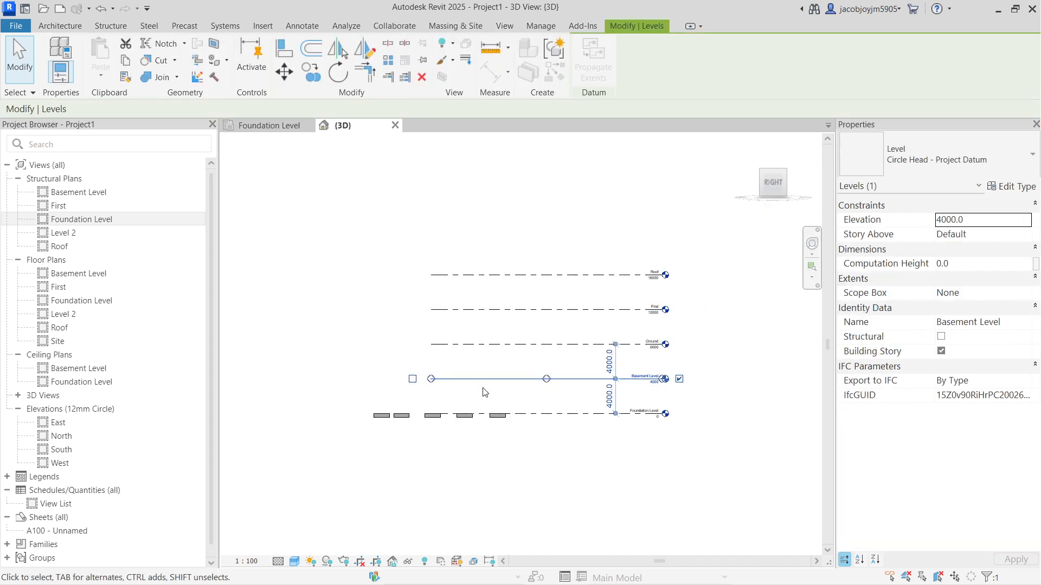
{"action": "scroll", "coordinate": [483, 431], "scroll_direction": "up", "scroll_amount": 2}
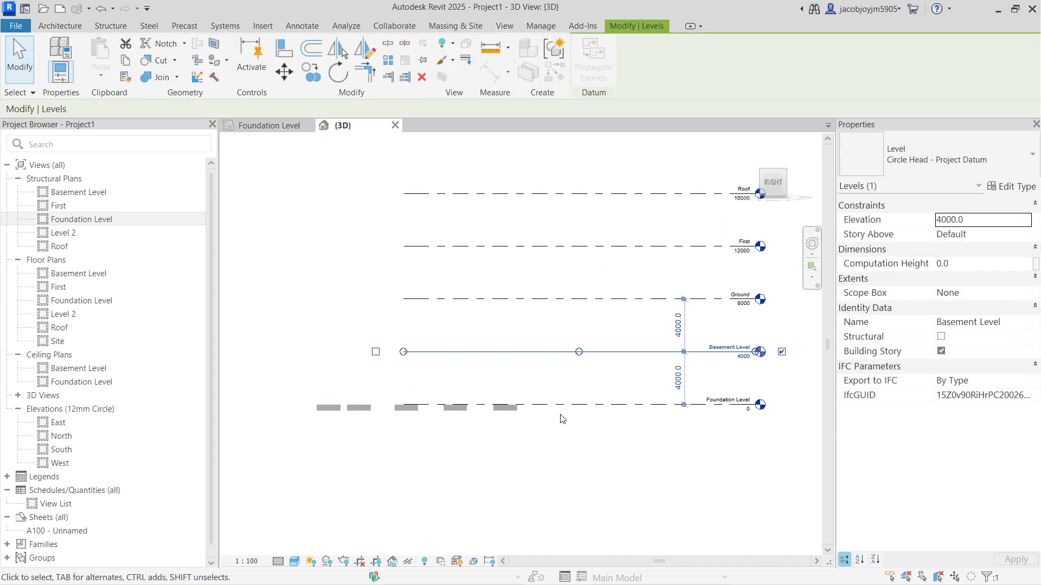
{"action": "left_click", "coordinate": [692, 407]}
{"action": "scroll", "coordinate": [500, 411], "scroll_direction": "up", "scroll_amount": 4}
{"action": "left_click", "coordinate": [527, 413]}
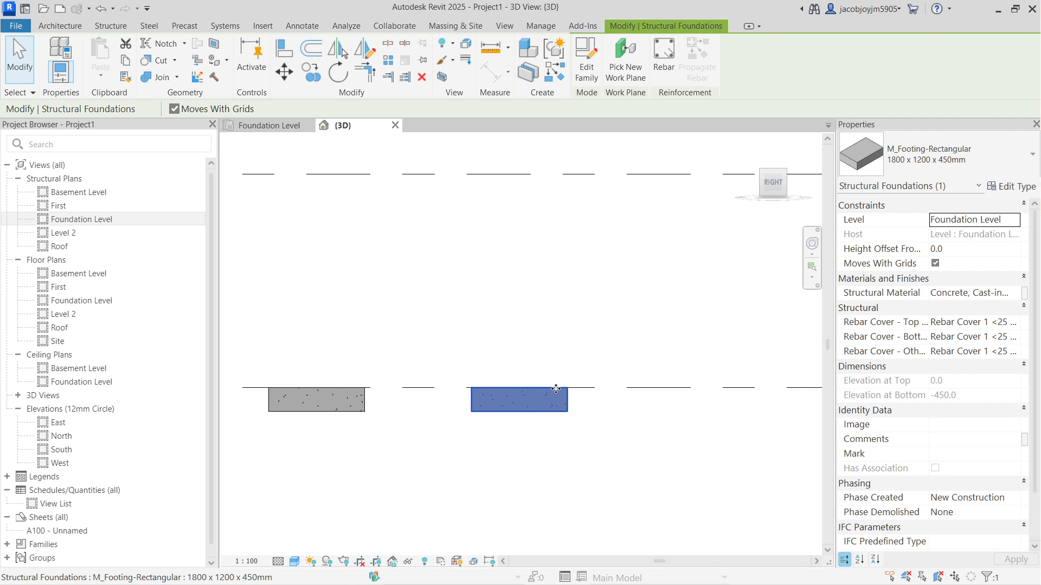
{"action": "scroll", "coordinate": [509, 387], "scroll_direction": "down", "scroll_amount": 3}
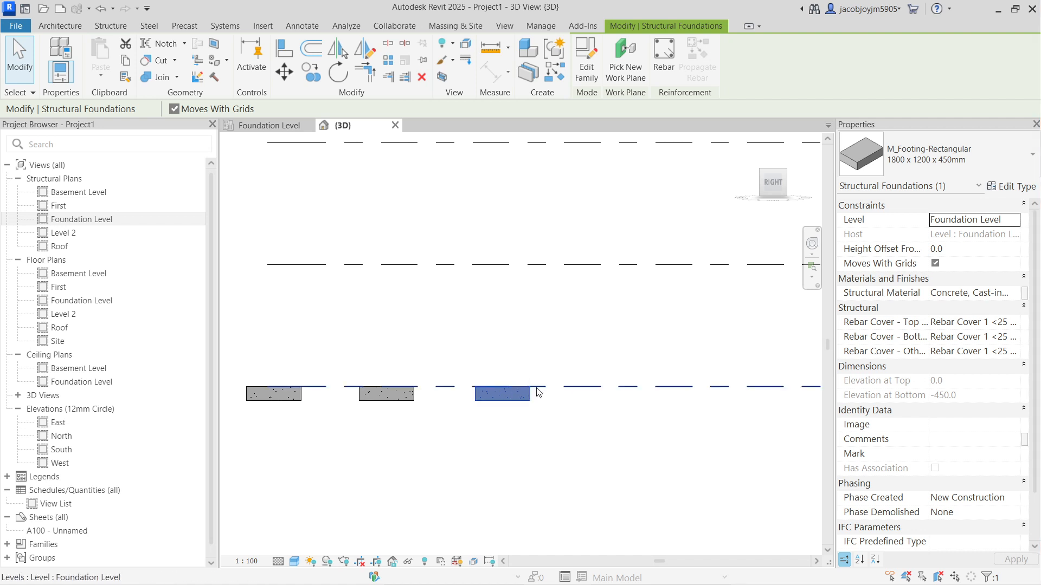
{"action": "scroll", "coordinate": [460, 388], "scroll_direction": "down", "scroll_amount": 3}
{"action": "left_click", "coordinate": [533, 367]}
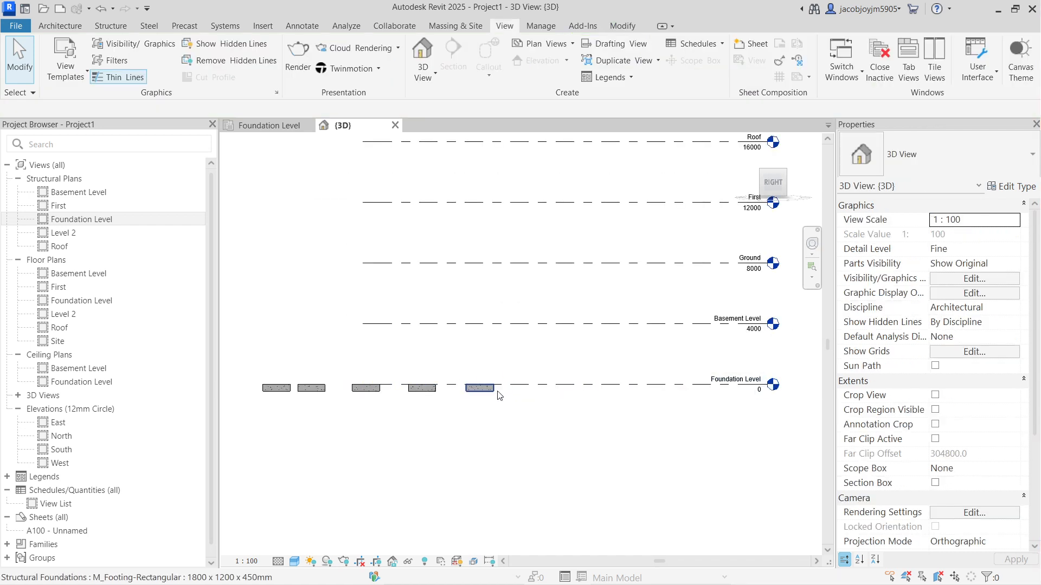
{"action": "left_click", "coordinate": [523, 328]}
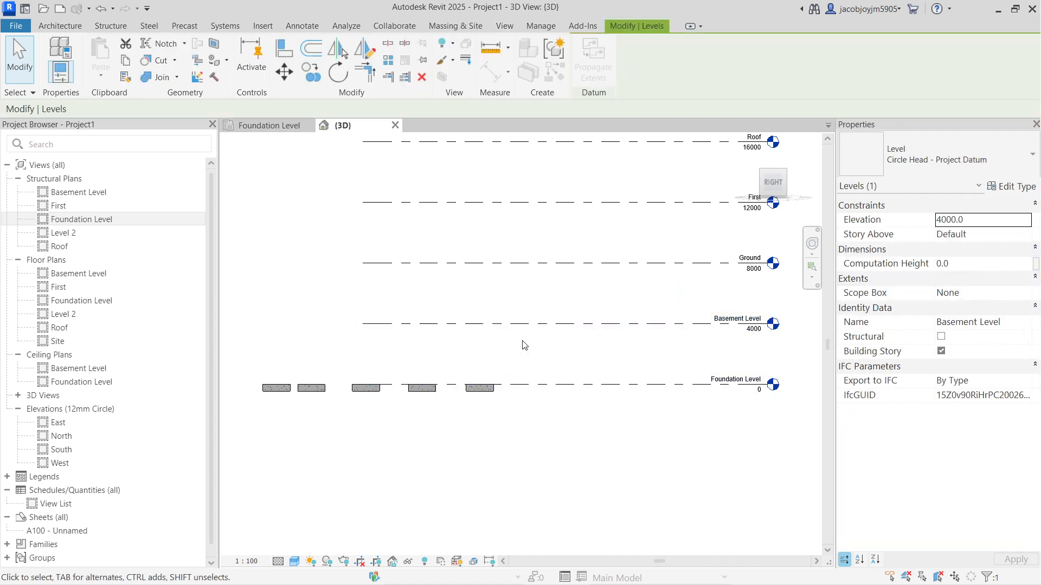
{"action": "left_click", "coordinate": [524, 345]}
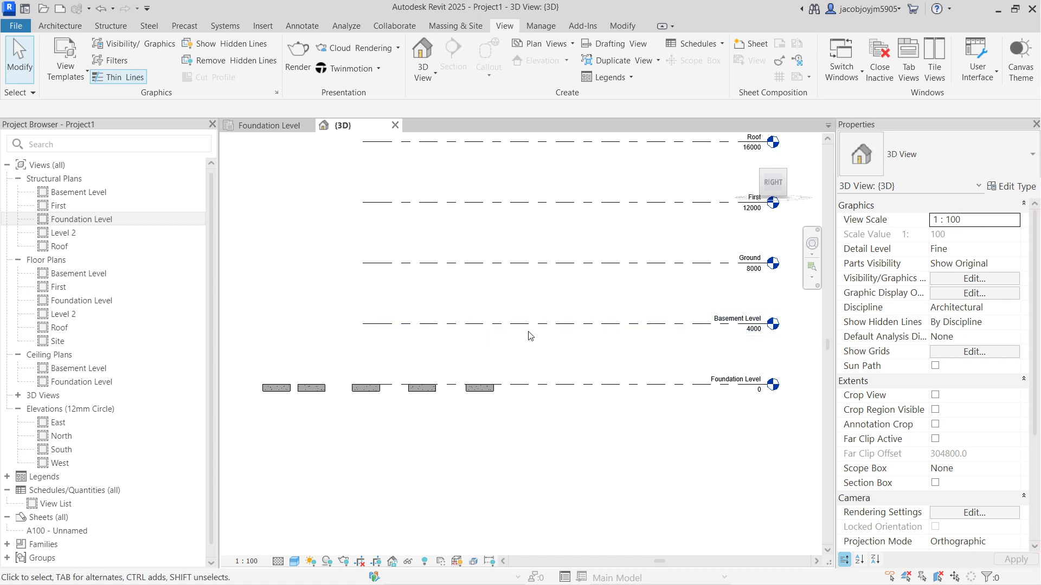
{"action": "middle_click_drag", "start_coordinate": [496, 265], "coordinate": [563, 434], "text": "shift"}
Step: In the Foundation Level plan, place UC305x305x97 structural columns with an unconnected depth of 2500 at every intersection of grids 1 to 4 and A to f
{"action": "left_click", "coordinate": [274, 126]}
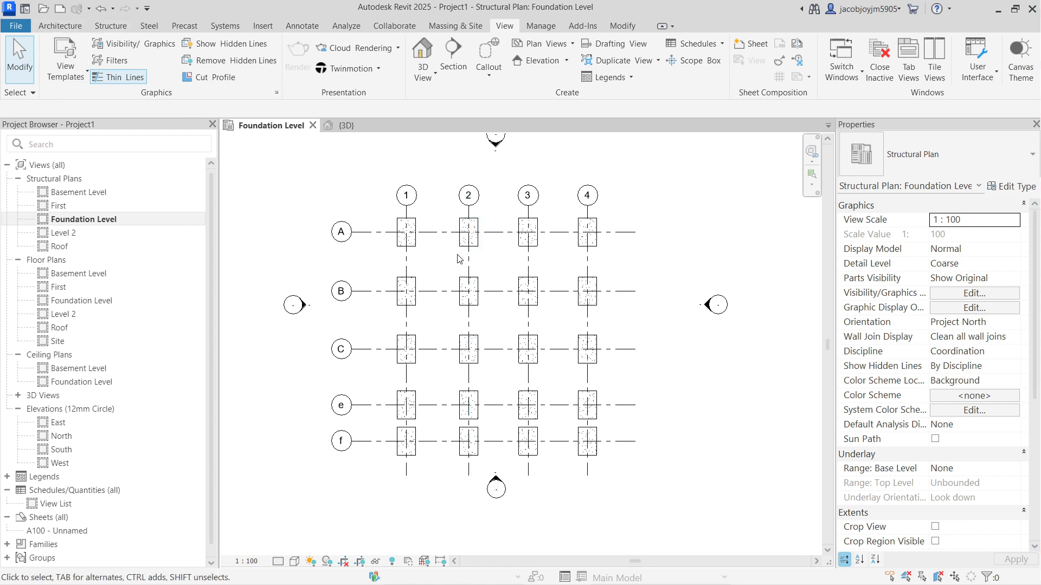
{"action": "left_click", "coordinate": [116, 28]}
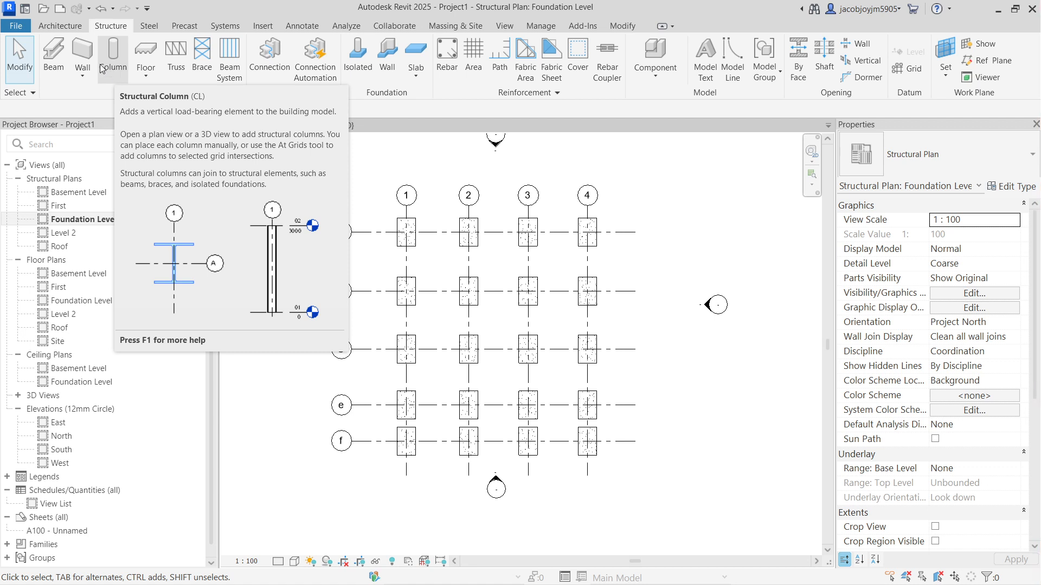
{"action": "left_click", "coordinate": [59, 26]}
{"action": "left_click", "coordinate": [216, 79]}
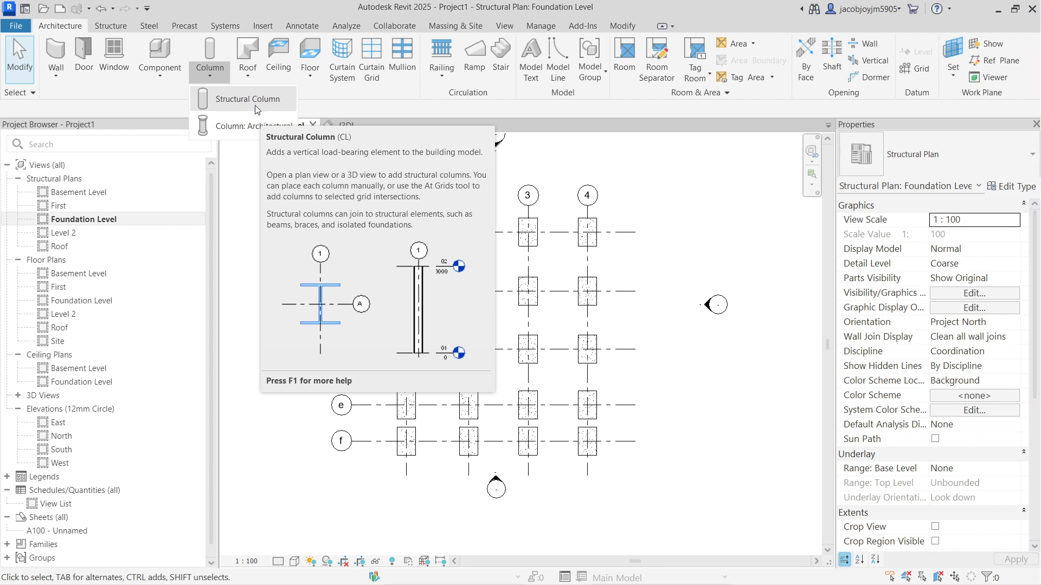
{"action": "left_click", "coordinate": [215, 101]}
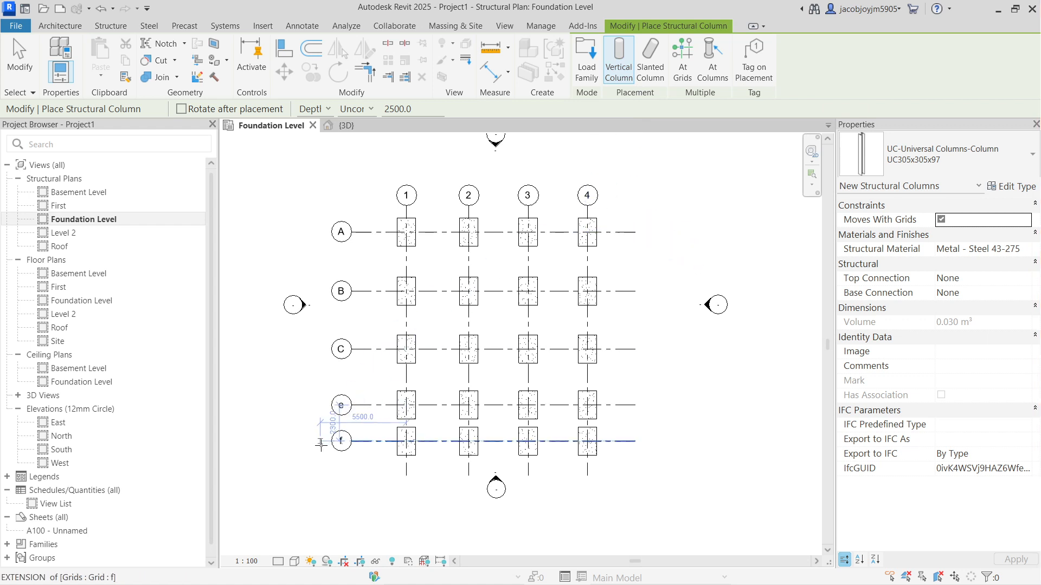
{"action": "left_click", "coordinate": [682, 59]}
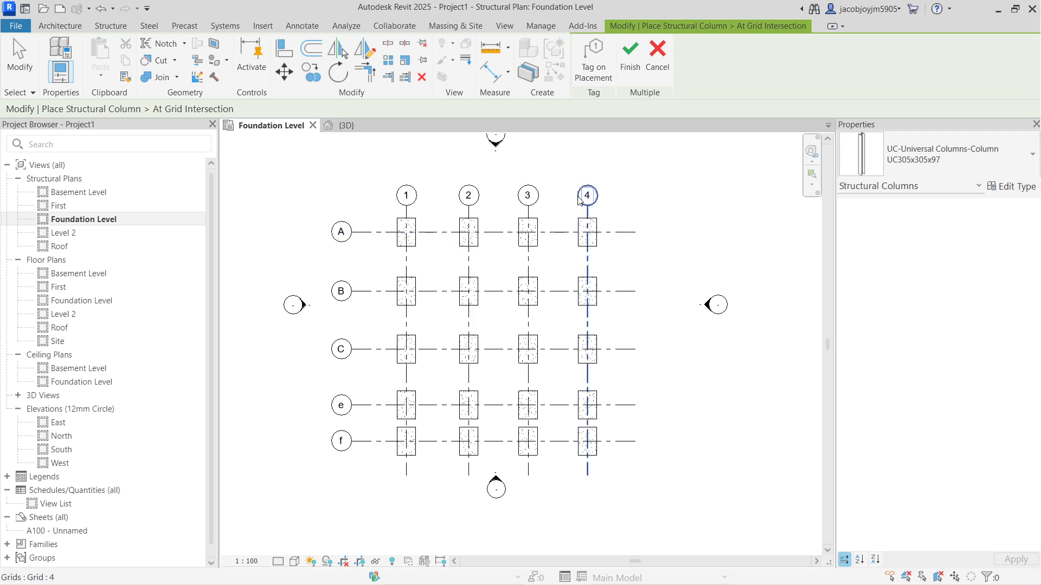
{"action": "left_click_drag", "start_coordinate": [612, 213], "coordinate": [358, 469]}
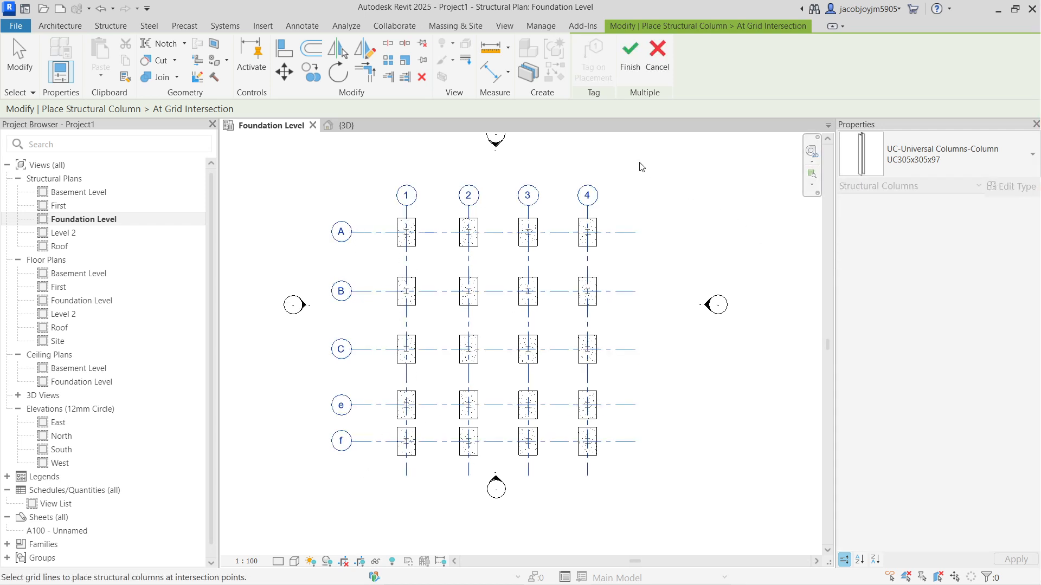
{"action": "scroll", "coordinate": [399, 235], "scroll_direction": "up", "scroll_amount": 5}
{"action": "scroll", "coordinate": [394, 239], "scroll_direction": "down", "scroll_amount": 5}
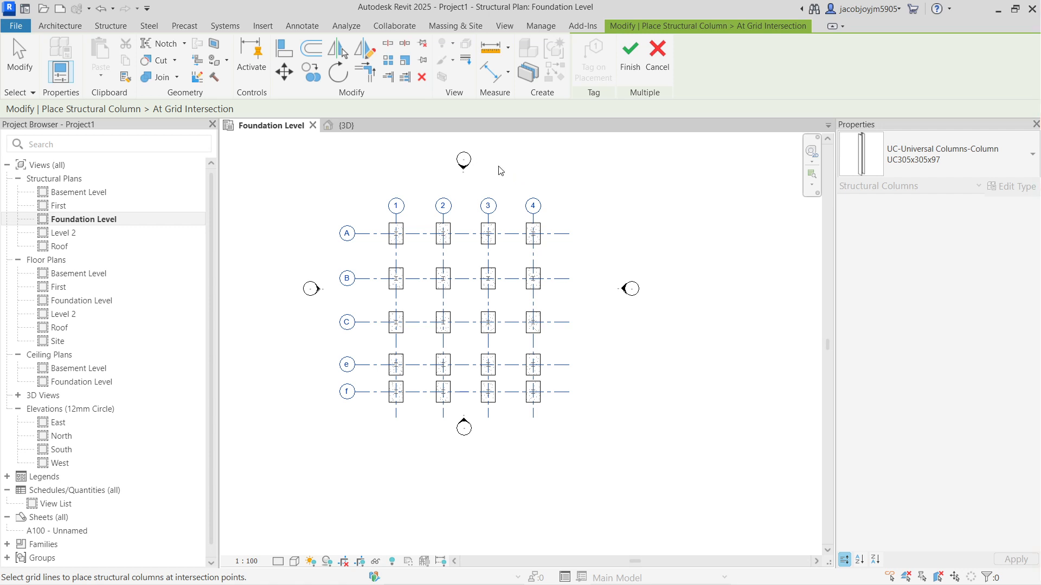
{"action": "left_click", "coordinate": [630, 57]}
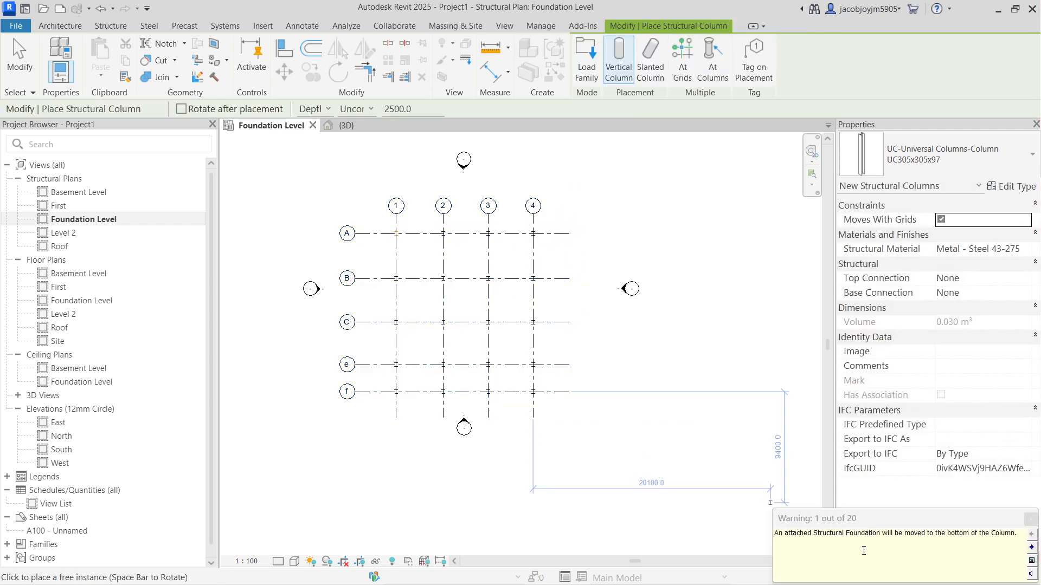
Step: Read and dismiss the warning about attached structural foundations, and end structural column placement
{"action": "left_click_drag", "start_coordinate": [861, 518], "coordinate": [530, 298]}
{"action": "left_click_drag", "start_coordinate": [451, 314], "coordinate": [692, 313]}
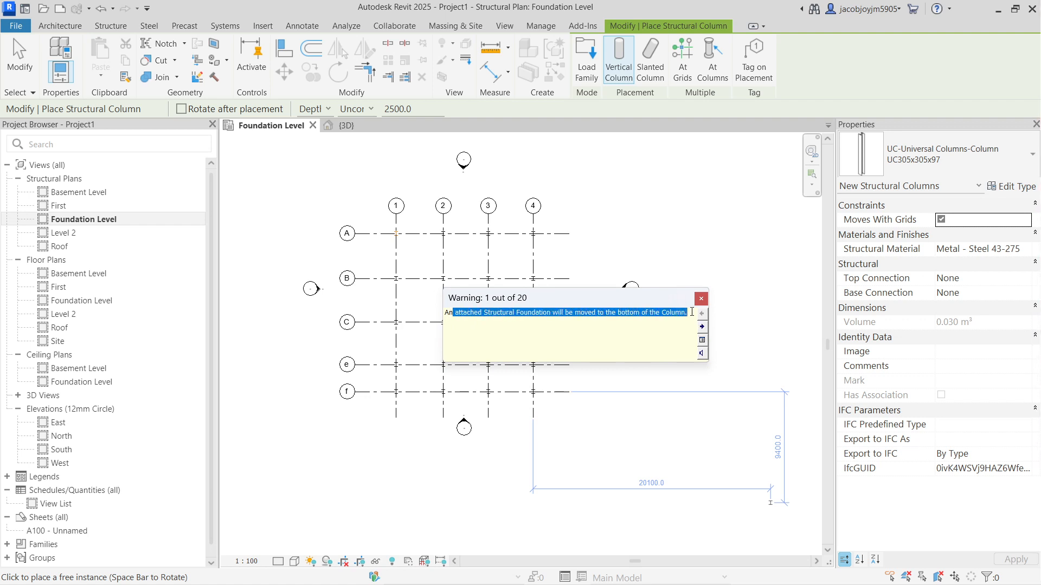
{"action": "left_click", "coordinate": [701, 298]}
{"action": "key", "text": "Escape"}
{"action": "key", "text": "Escape"}
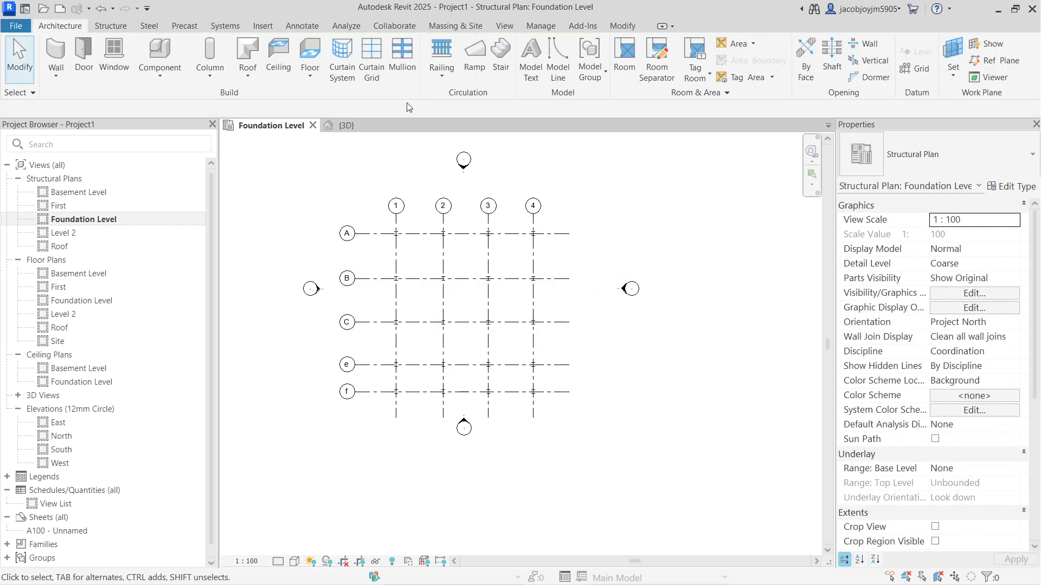
Step: Examine from the right side in the 3D view how the columns and footings sit relative to the Foundation Level
{"action": "left_click", "coordinate": [345, 125]}
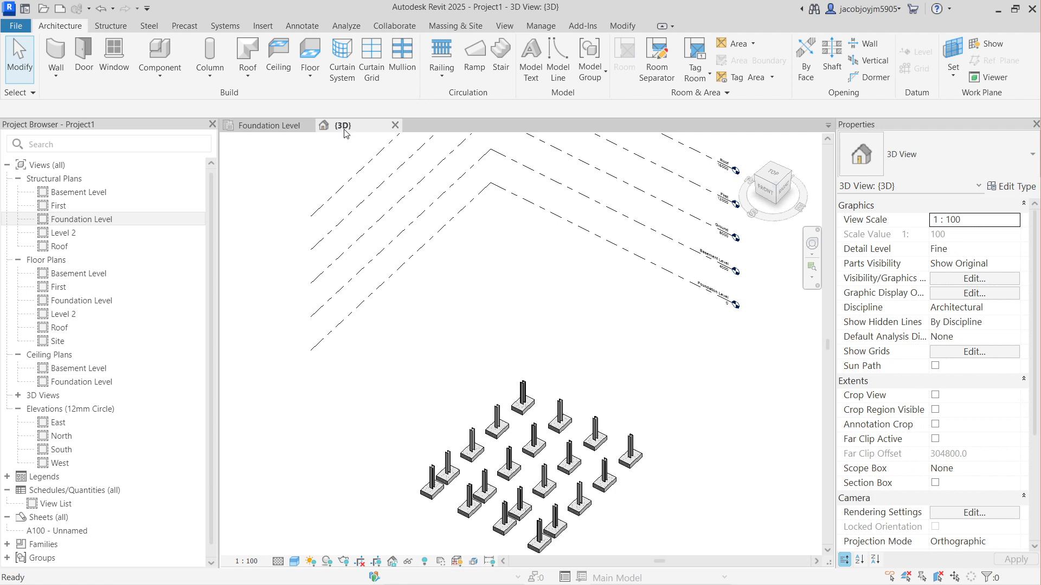
{"action": "left_click", "coordinate": [785, 205]}
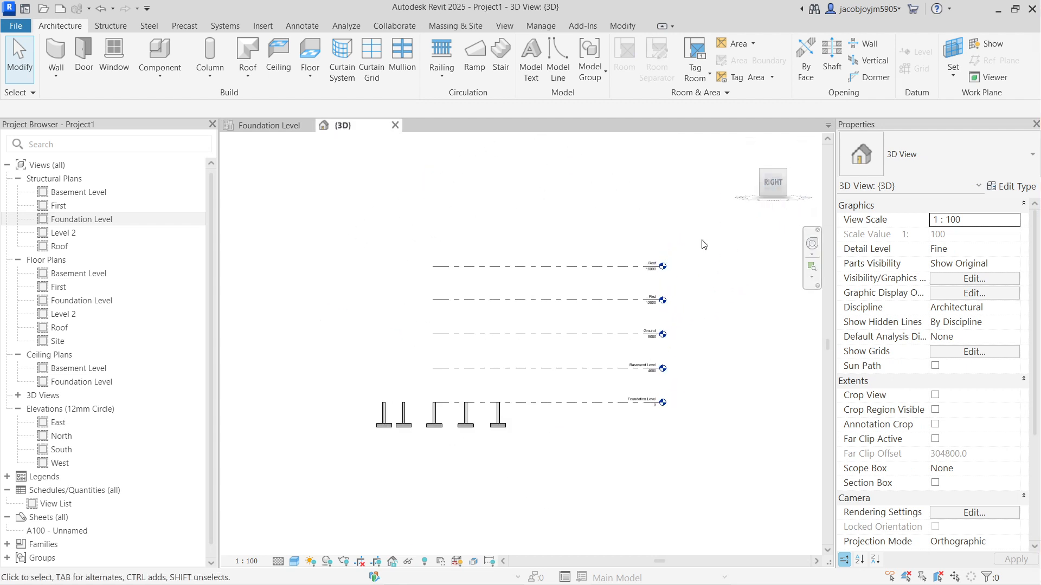
{"action": "left_click", "coordinate": [648, 404]}
{"action": "scroll", "coordinate": [650, 405], "scroll_direction": "up", "scroll_amount": 5}
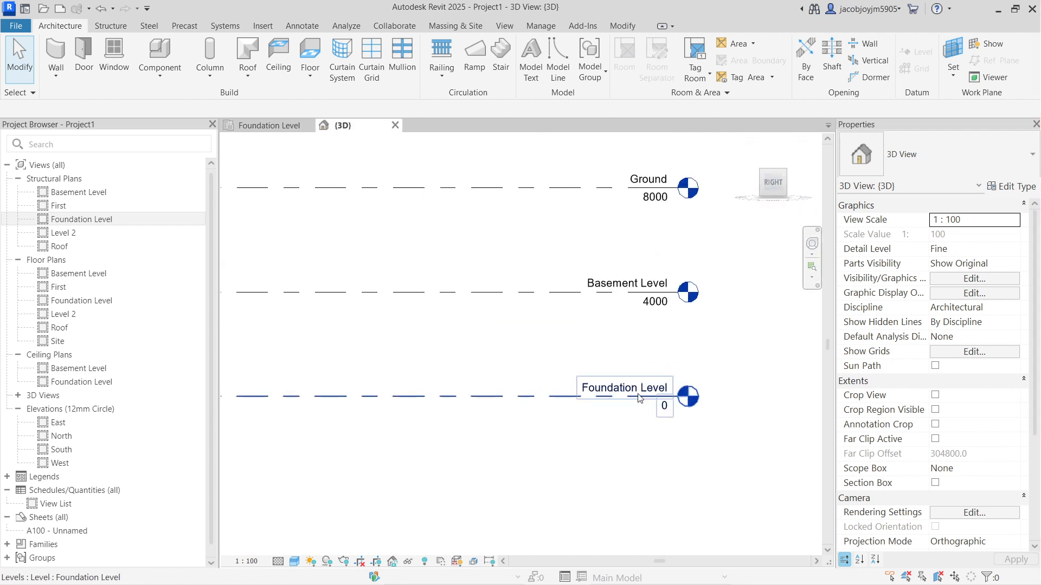
{"action": "scroll", "coordinate": [650, 379], "scroll_direction": "down", "scroll_amount": 4}
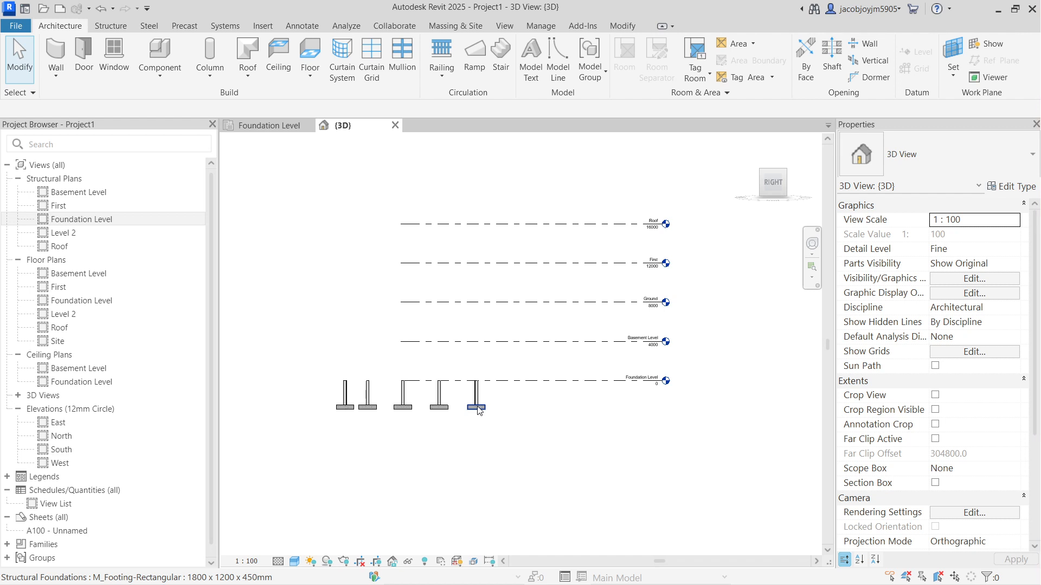
{"action": "scroll", "coordinate": [477, 410], "scroll_direction": "up", "scroll_amount": 1}
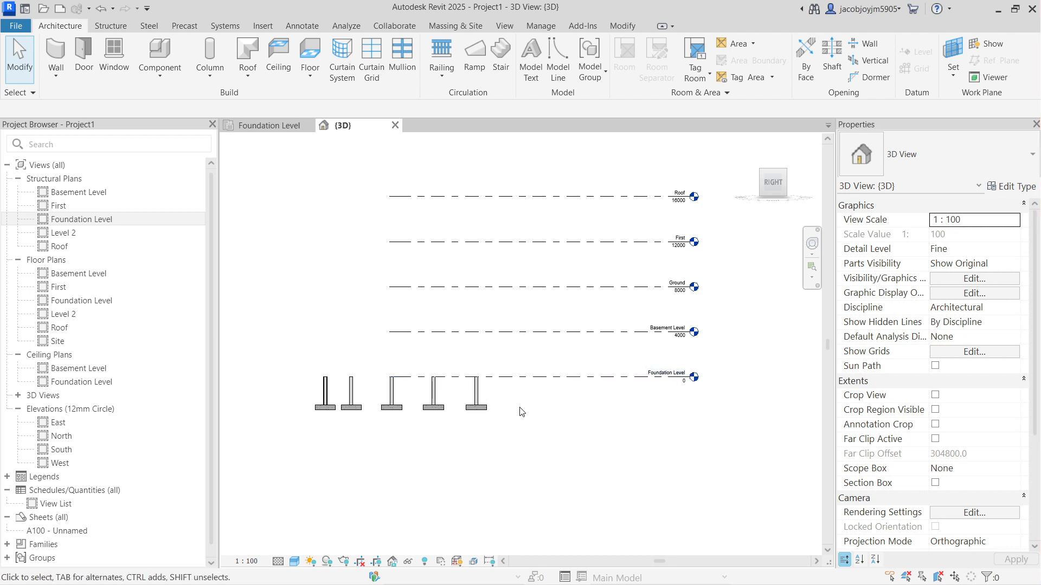
{"action": "scroll", "coordinate": [476, 405], "scroll_direction": "up", "scroll_amount": 4}
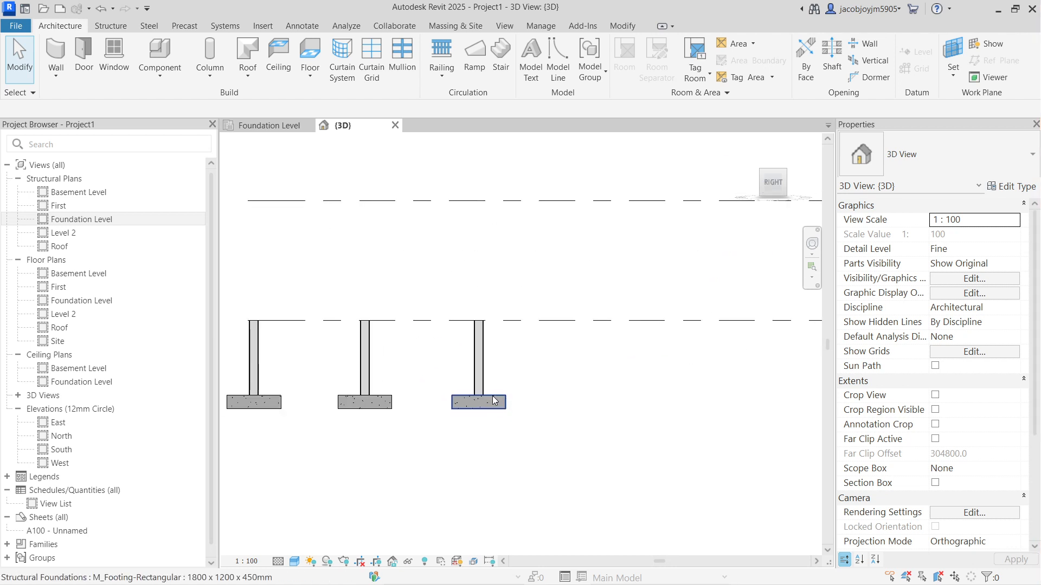
{"action": "scroll", "coordinate": [527, 344], "scroll_direction": "down", "scroll_amount": 3}
Step: Delete all the structural columns, and undo both the deletion and the original column placement
{"action": "left_click_drag", "start_coordinate": [526, 348], "coordinate": [241, 345]}
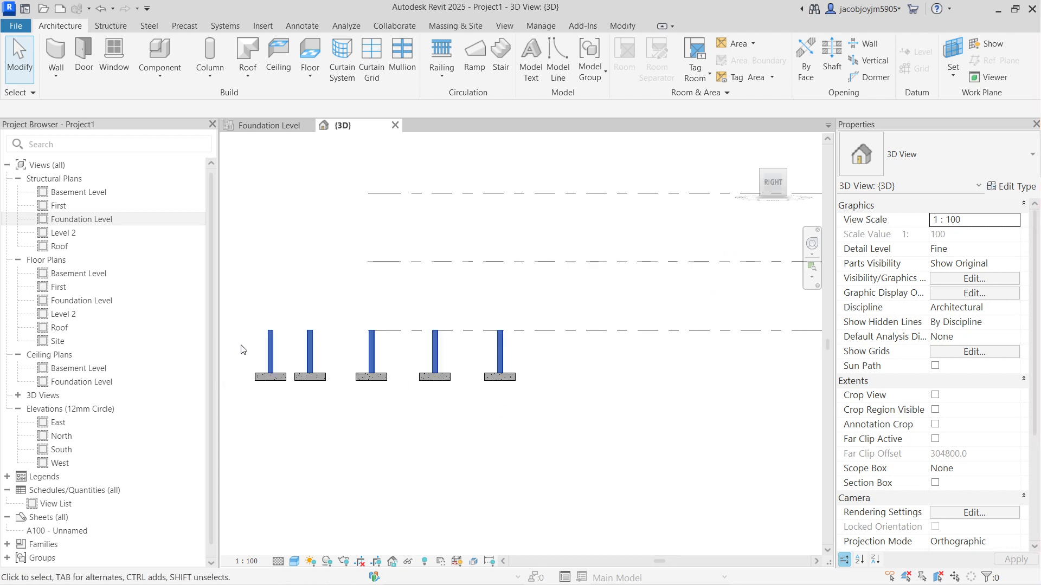
{"action": "left_click", "coordinate": [405, 305]}
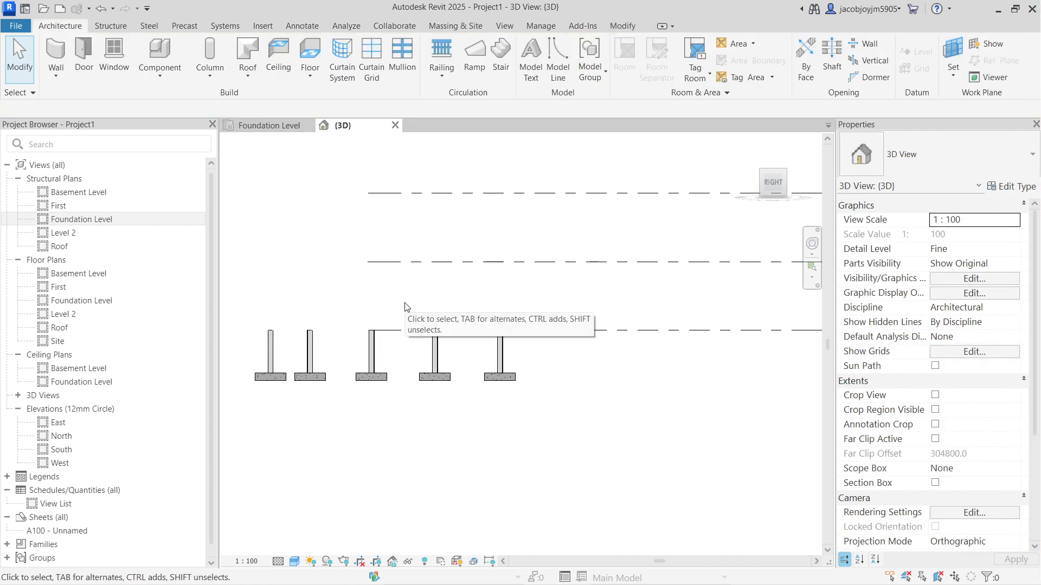
{"action": "left_click_drag", "start_coordinate": [539, 347], "coordinate": [227, 354]}
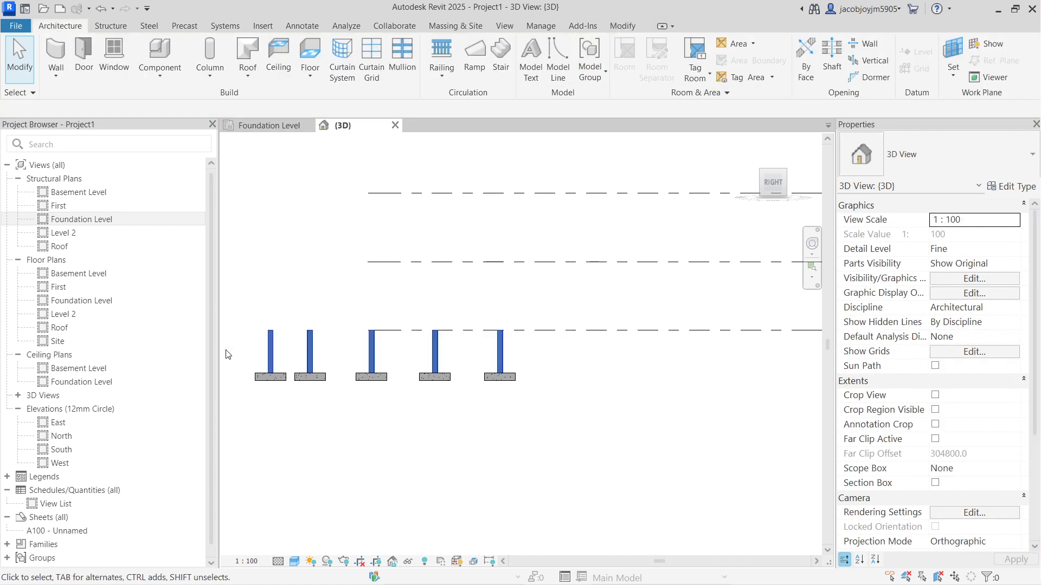
{"action": "key", "text": "Delete"}
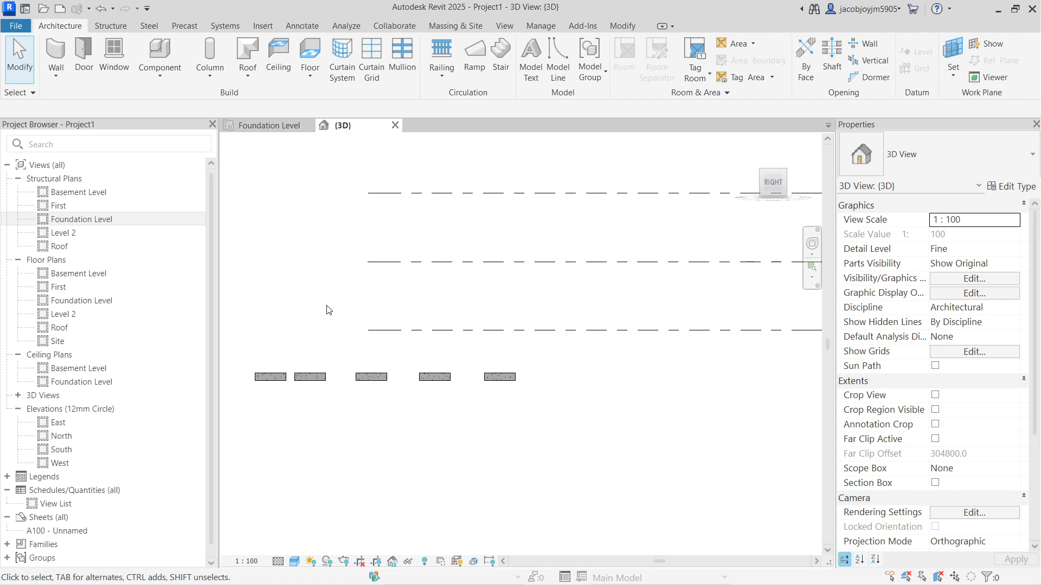
{"action": "key", "text": "ctrl+z"}
{"action": "key", "text": "ctrl+z"}
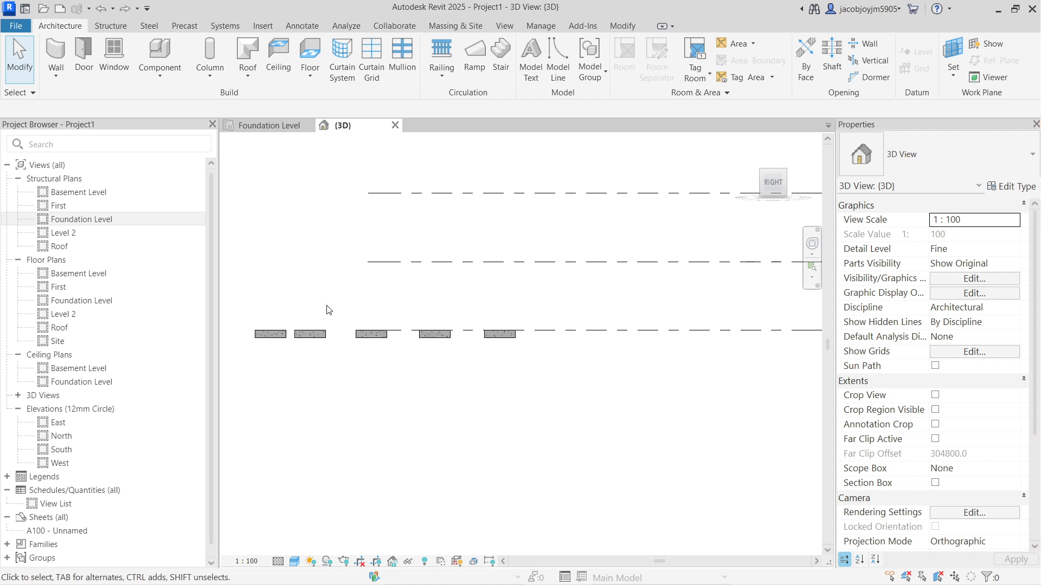
Step: Start a UC305x305x97 structural column in the Foundation Level plan and set its placement direction to Height
{"action": "left_click", "coordinate": [269, 125]}
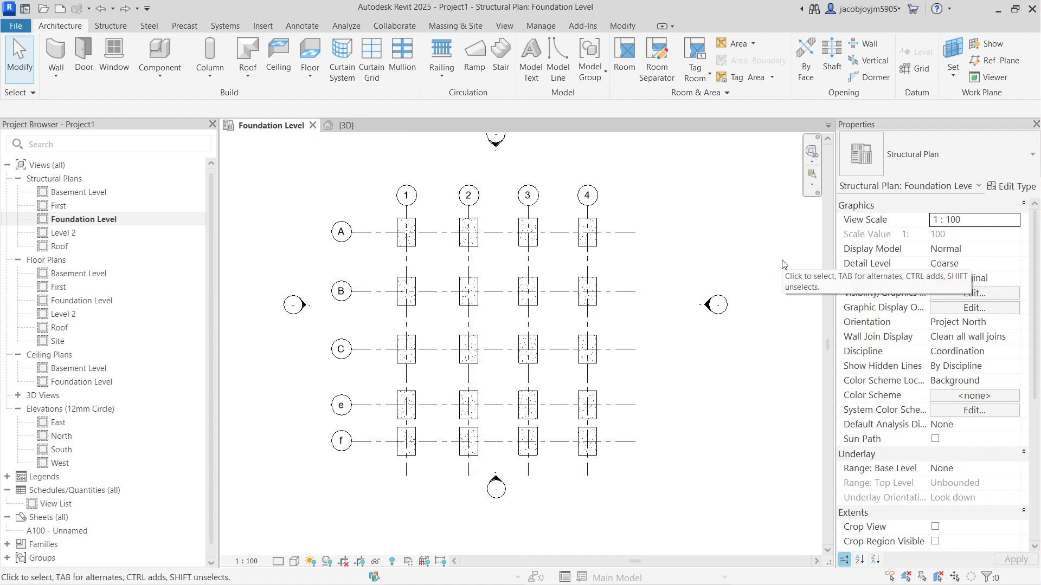
{"action": "left_click", "coordinate": [211, 78]}
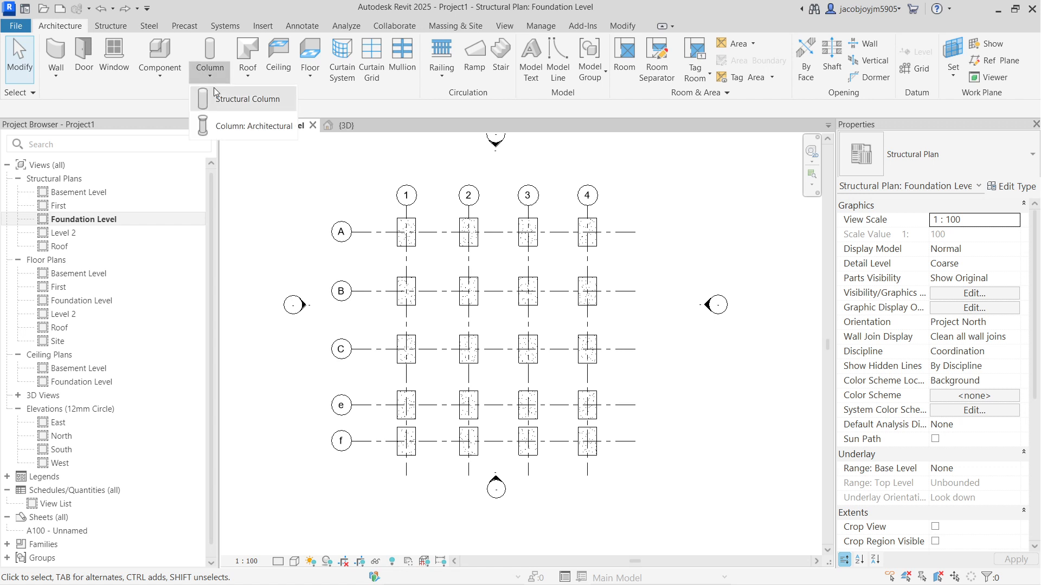
{"action": "left_click", "coordinate": [246, 99]}
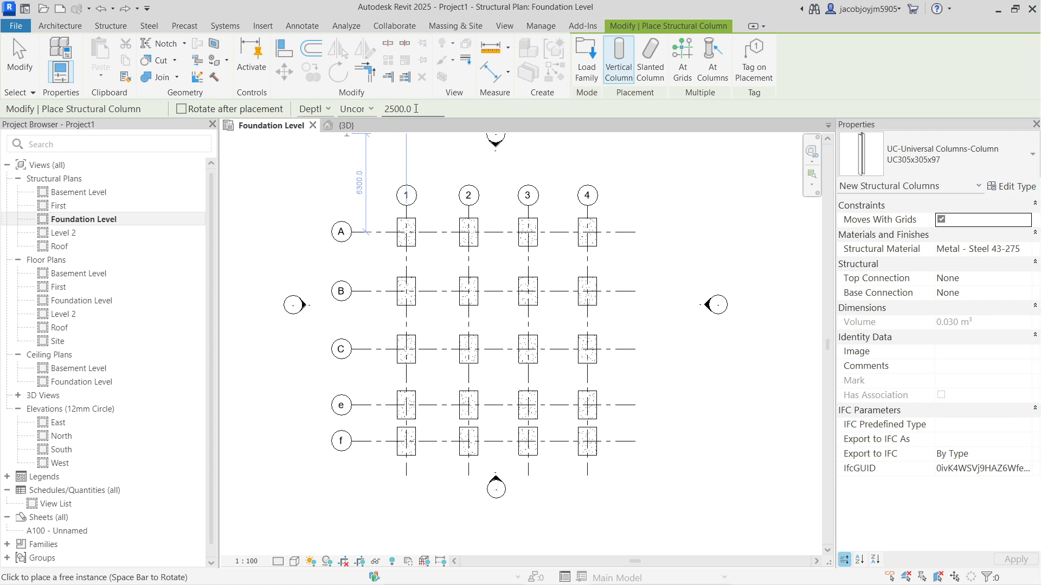
{"action": "left_click", "coordinate": [311, 109]}
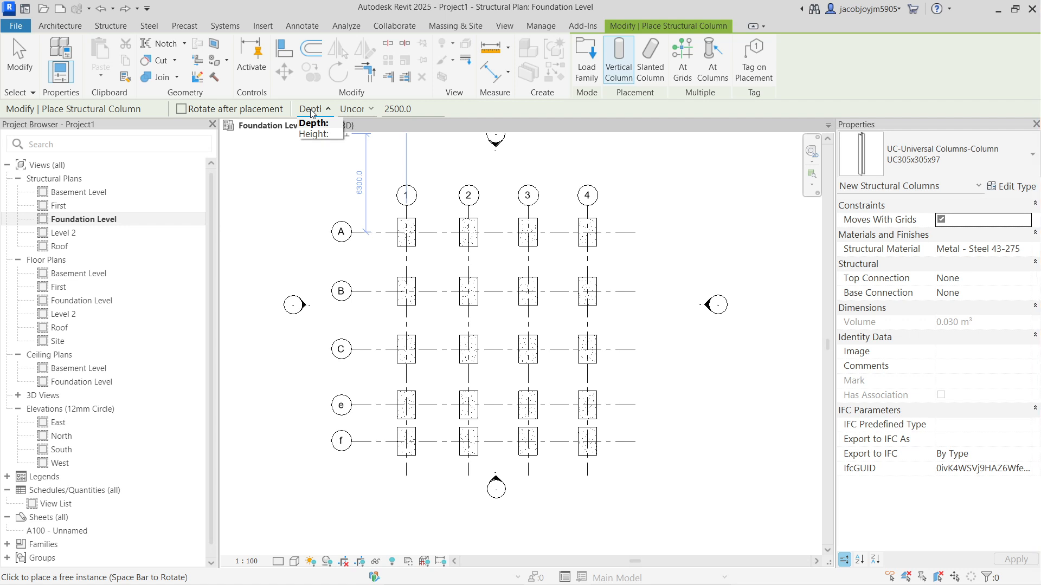
{"action": "left_click", "coordinate": [313, 134]}
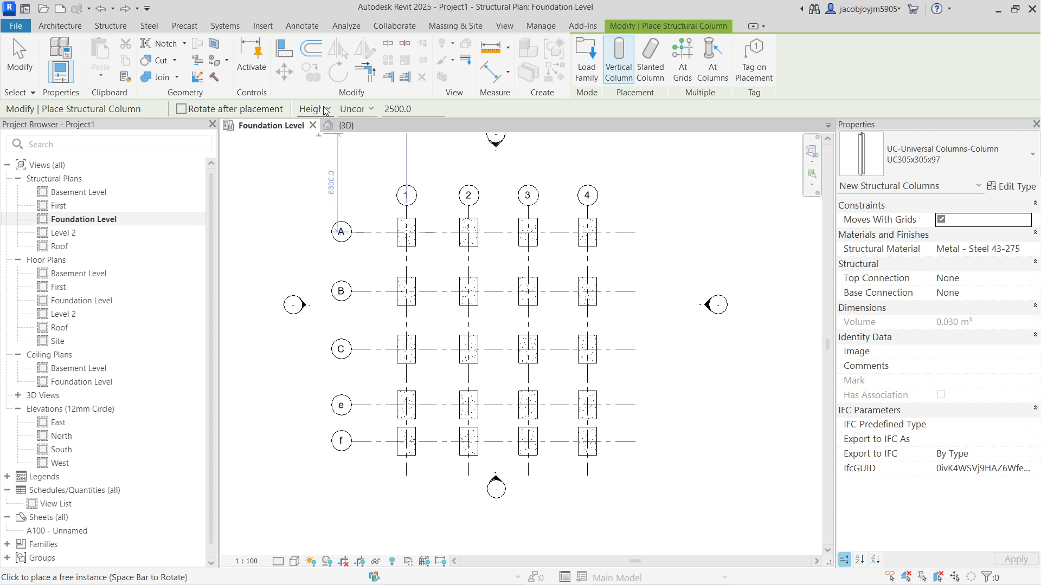
Step: Set the top level for the new structural columns to Basement Level
{"action": "left_click", "coordinate": [357, 110]}
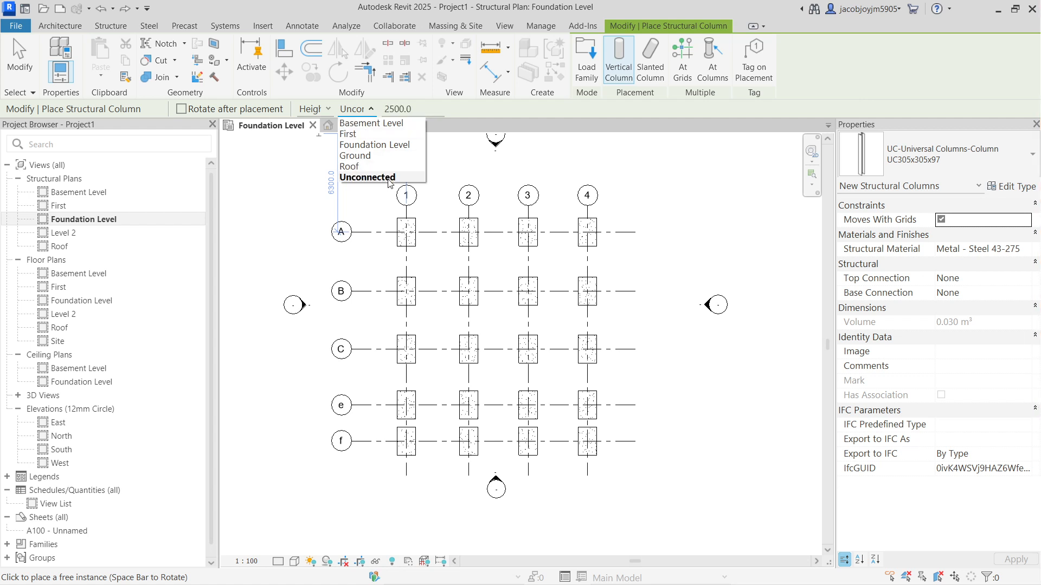
{"action": "left_click", "coordinate": [367, 177]}
{"action": "left_click_drag", "start_coordinate": [418, 111], "coordinate": [379, 110]}
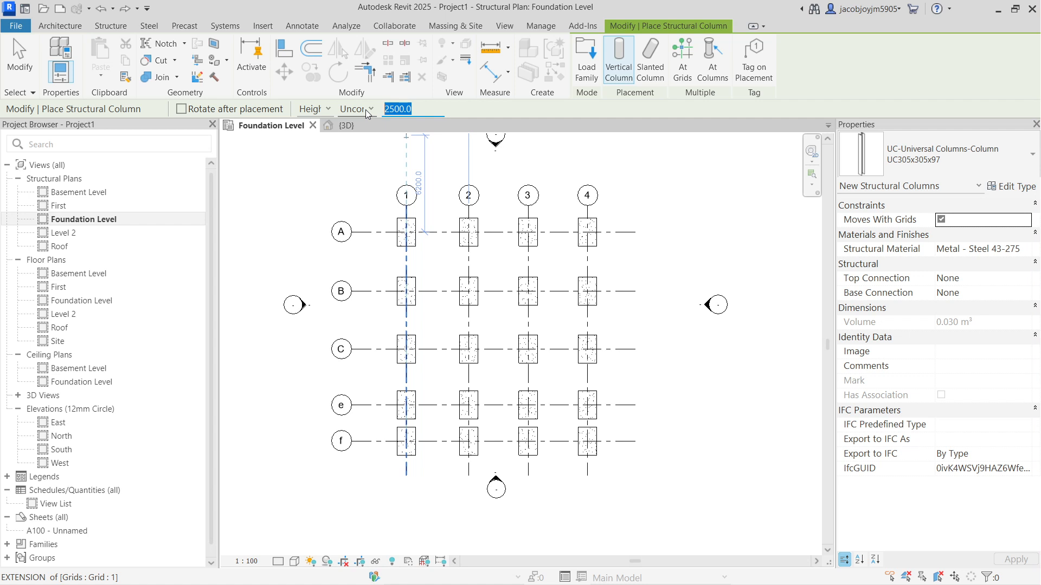
{"action": "left_click", "coordinate": [354, 110]}
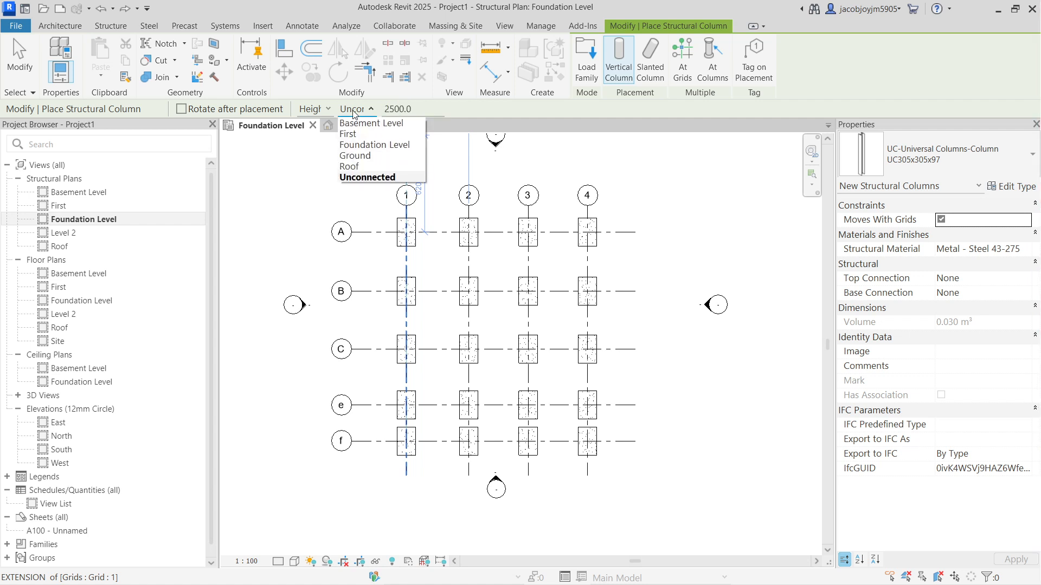
{"action": "left_click", "coordinate": [360, 124]}
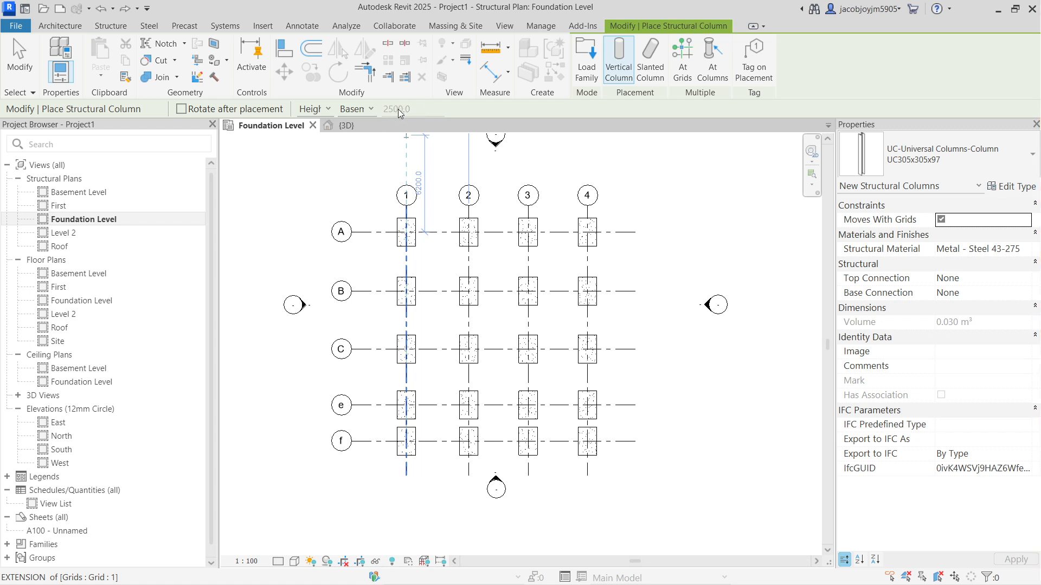
{"action": "left_click", "coordinate": [363, 110]}
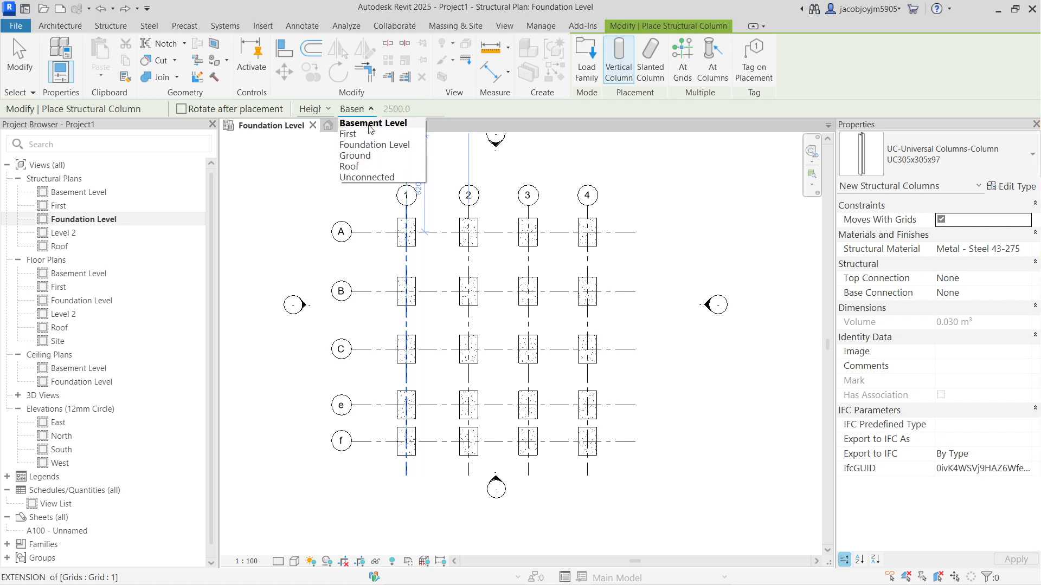
{"action": "left_click", "coordinate": [369, 124]}
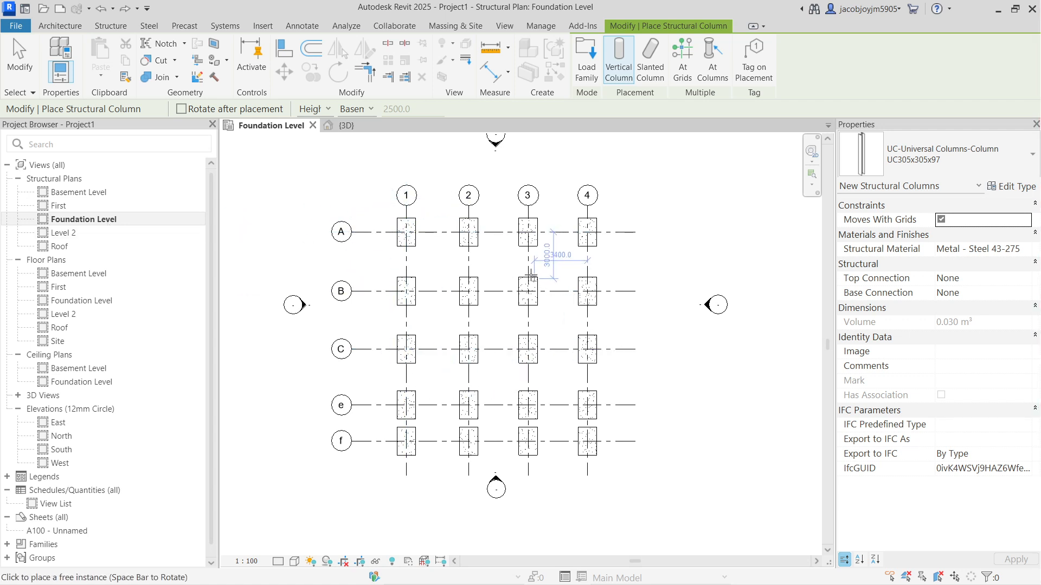
{"action": "left_click", "coordinate": [357, 109]}
{"action": "left_click", "coordinate": [371, 123]}
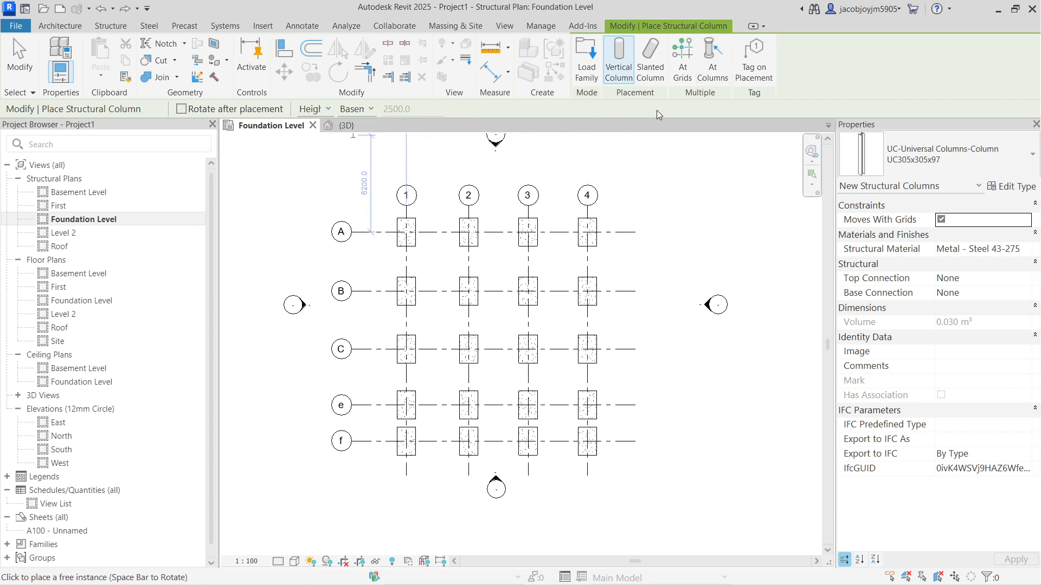
Step: Place the structural columns at all intersections of grids 1 to 4 with grids A to f
{"action": "left_click", "coordinate": [683, 60]}
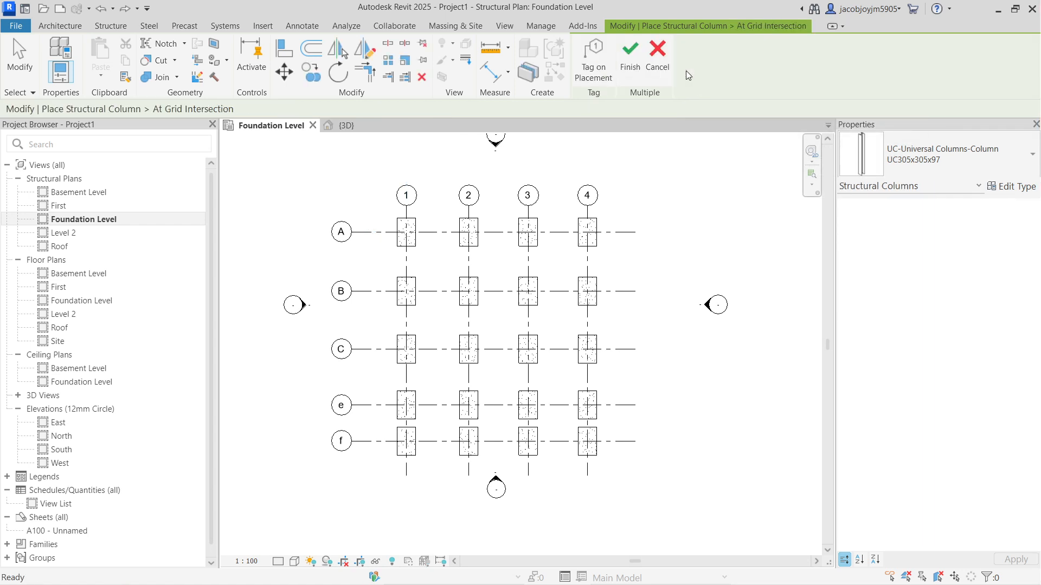
{"action": "left_click_drag", "start_coordinate": [626, 472], "coordinate": [371, 216]}
{"action": "left_click", "coordinate": [630, 64]}
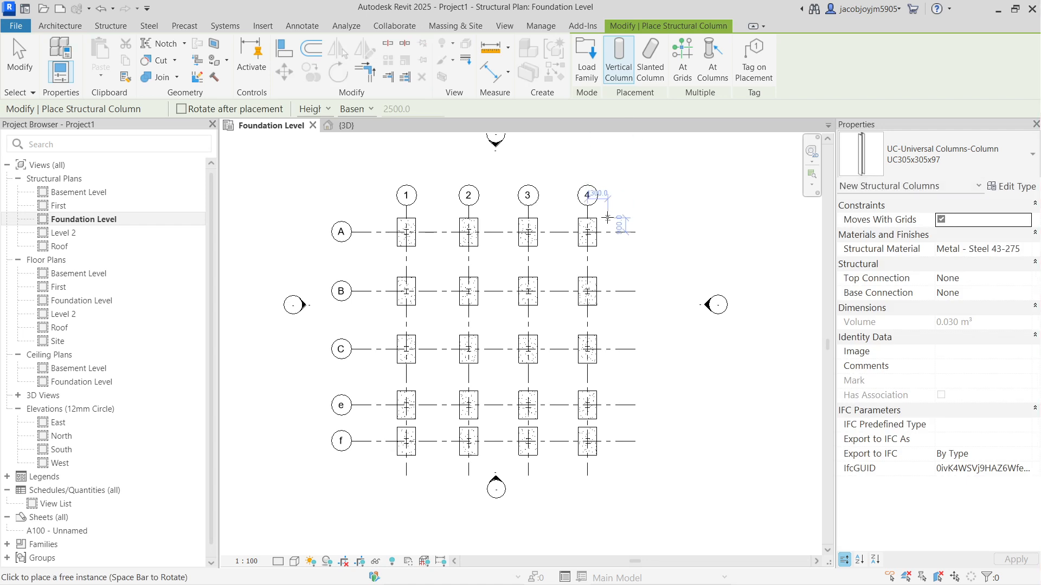
Step: End column placement and check the columns' extent from Foundation Level to Basement Level in the 3D side view
{"action": "key", "text": "Escape"}
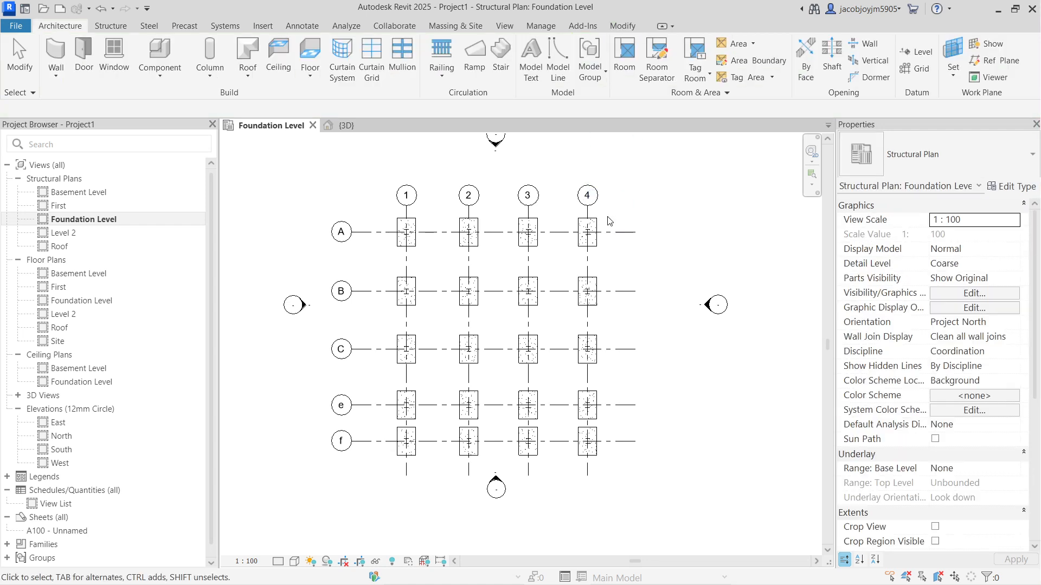
{"action": "left_click", "coordinate": [353, 130]}
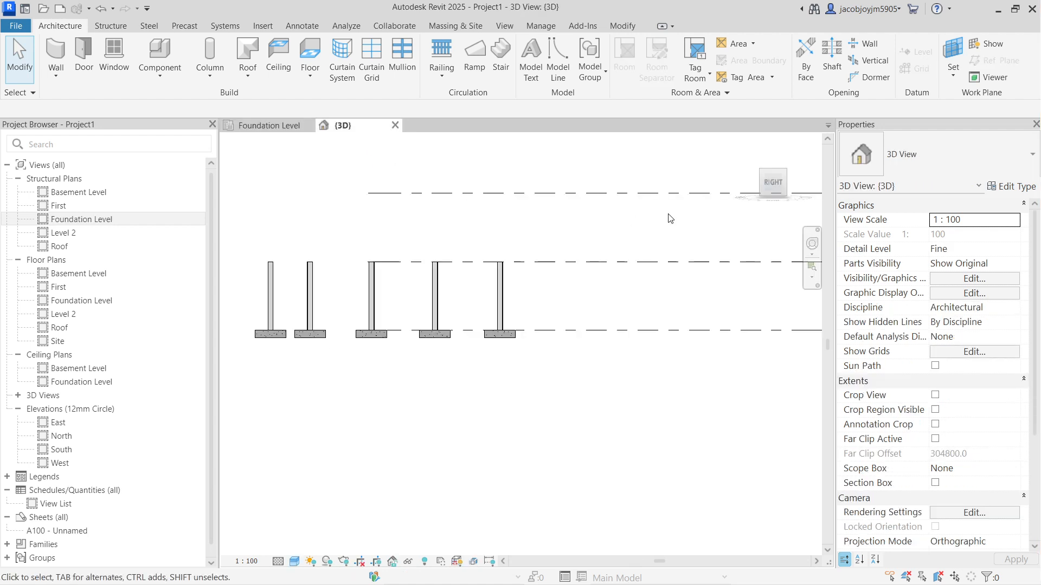
{"action": "scroll", "coordinate": [454, 301], "scroll_direction": "up", "scroll_amount": 2}
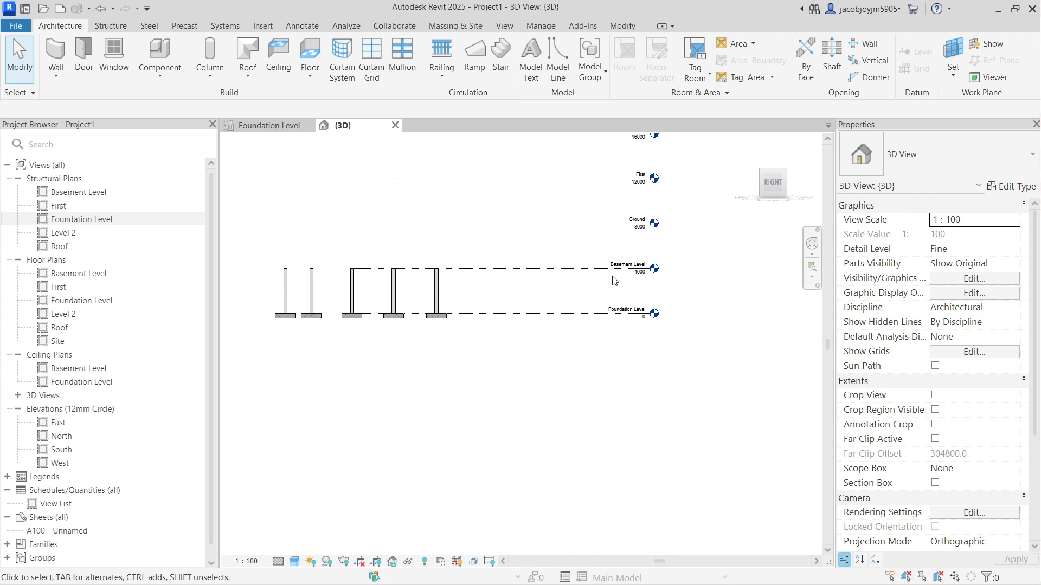
{"action": "scroll", "coordinate": [590, 291], "scroll_direction": "up", "scroll_amount": 1}
{"action": "middle_click_drag", "start_coordinate": [501, 310], "coordinate": [552, 322]}
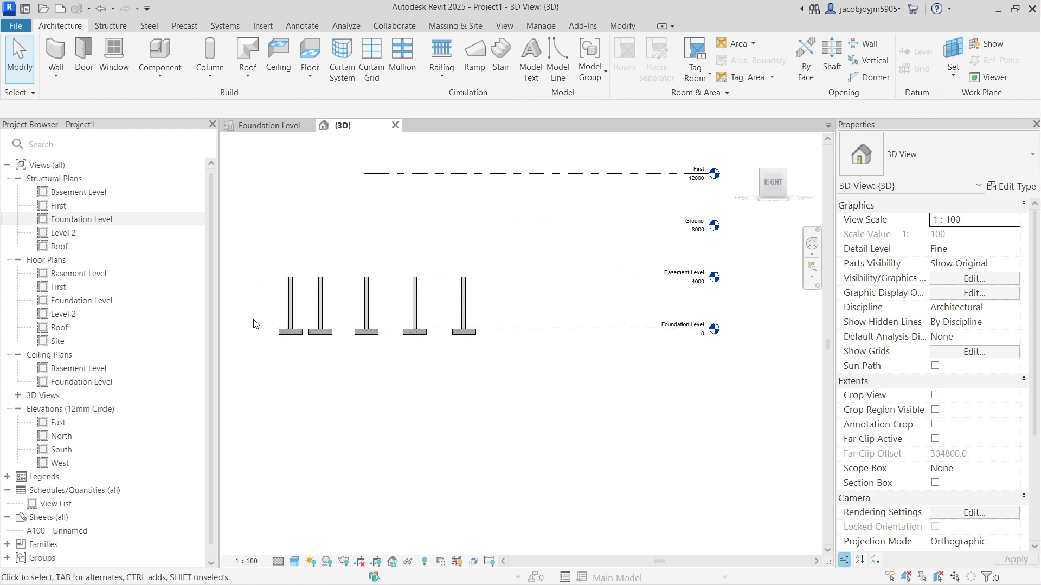
{"action": "left_click_drag", "start_coordinate": [529, 291], "coordinate": [314, 304]}
{"action": "left_click", "coordinate": [555, 307]}
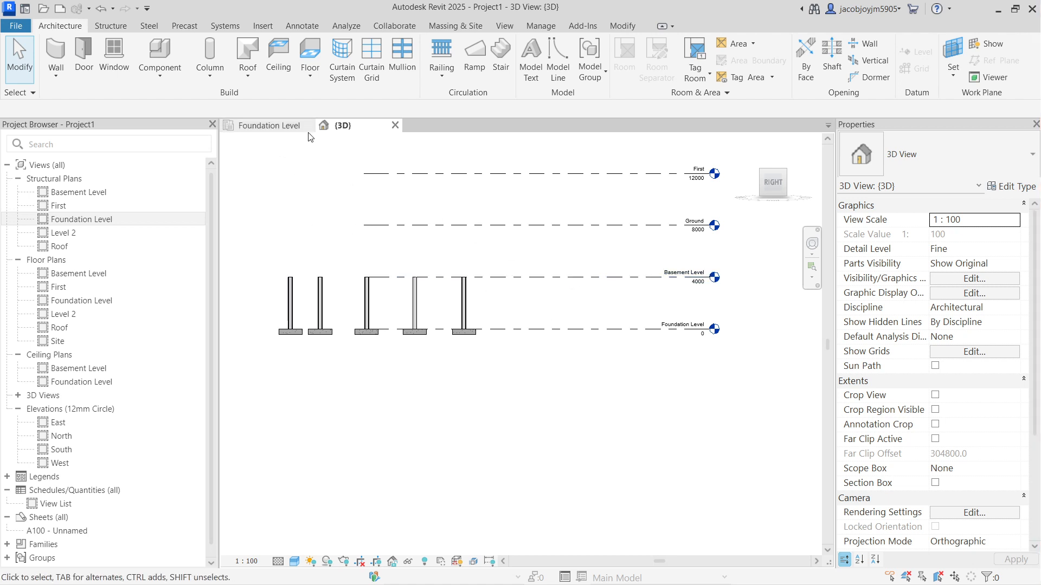
Step: Compare the Foundation Level plan with the 3D view and examine the steel columns on their footings up close
{"action": "left_click", "coordinate": [268, 125]}
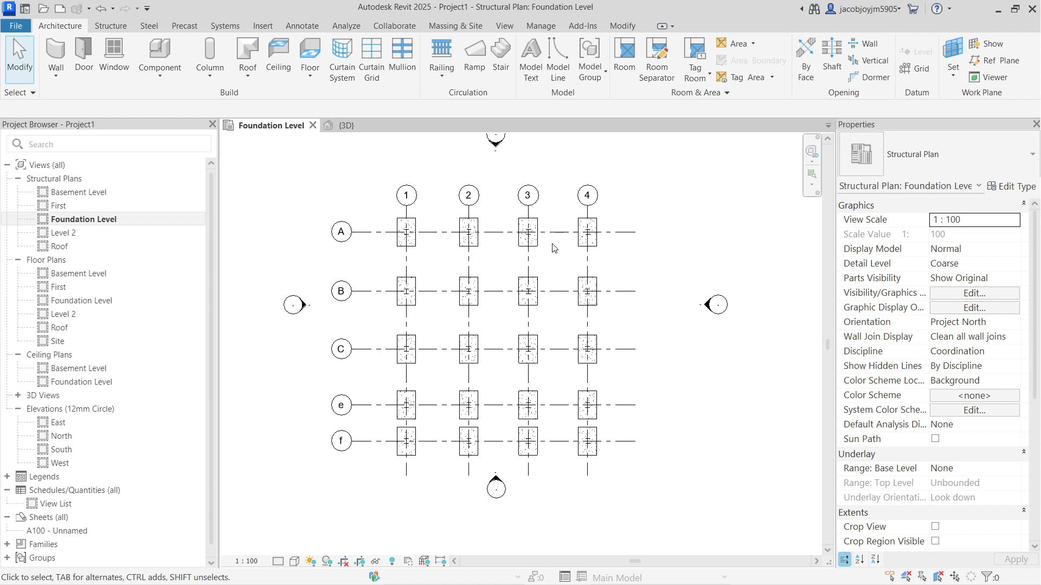
{"action": "left_click", "coordinate": [342, 125]}
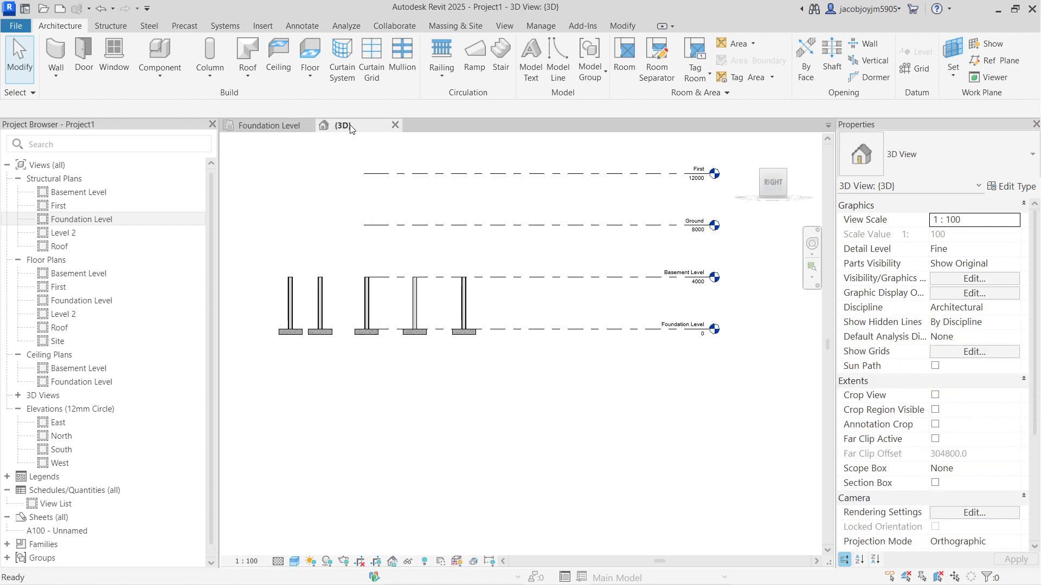
{"action": "middle_click_drag", "start_coordinate": [322, 310], "coordinate": [390, 360], "text": "shift"}
{"action": "scroll", "coordinate": [390, 360], "scroll_direction": "up", "scroll_amount": 5}
{"action": "scroll", "coordinate": [414, 360], "scroll_direction": "up", "scroll_amount": 6}
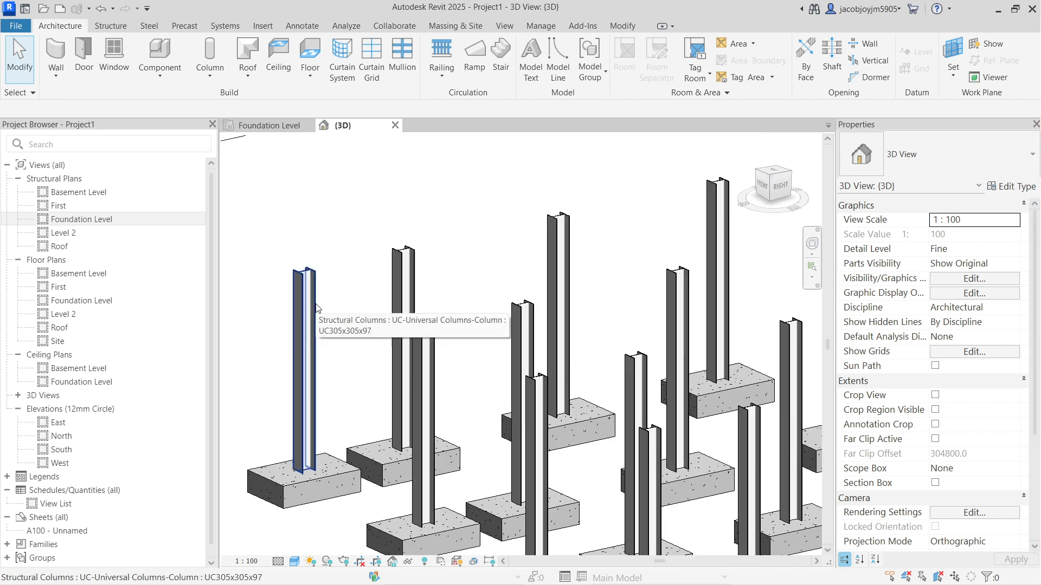
{"action": "left_click", "coordinate": [333, 352]}
{"action": "middle_click_drag", "start_coordinate": [332, 353], "coordinate": [372, 327]}
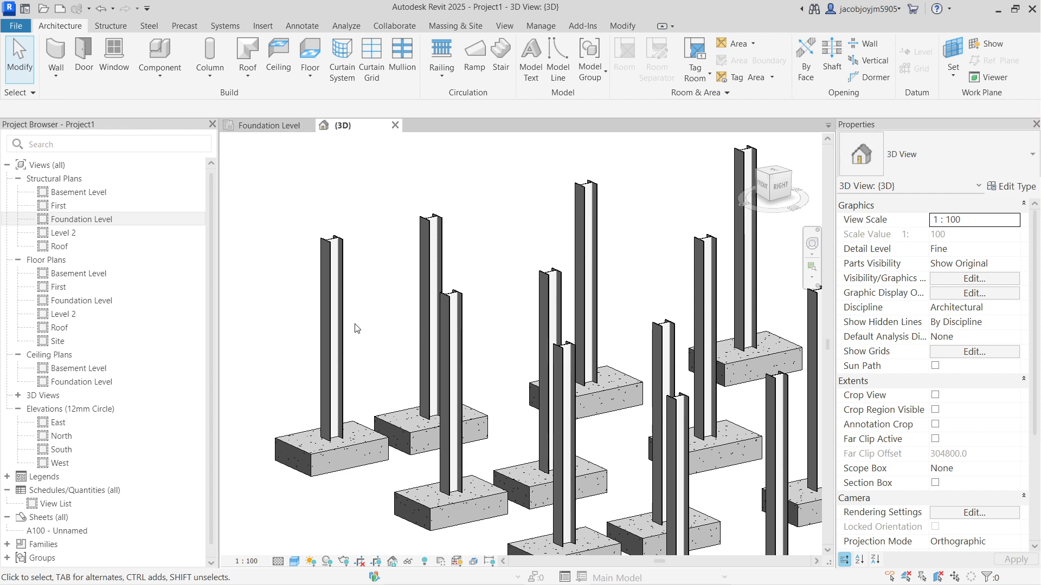
Step: Load the M_Concrete-Rectangular-Column family from the Concrete folder of the Structural Columns library
{"action": "left_click", "coordinate": [263, 25]}
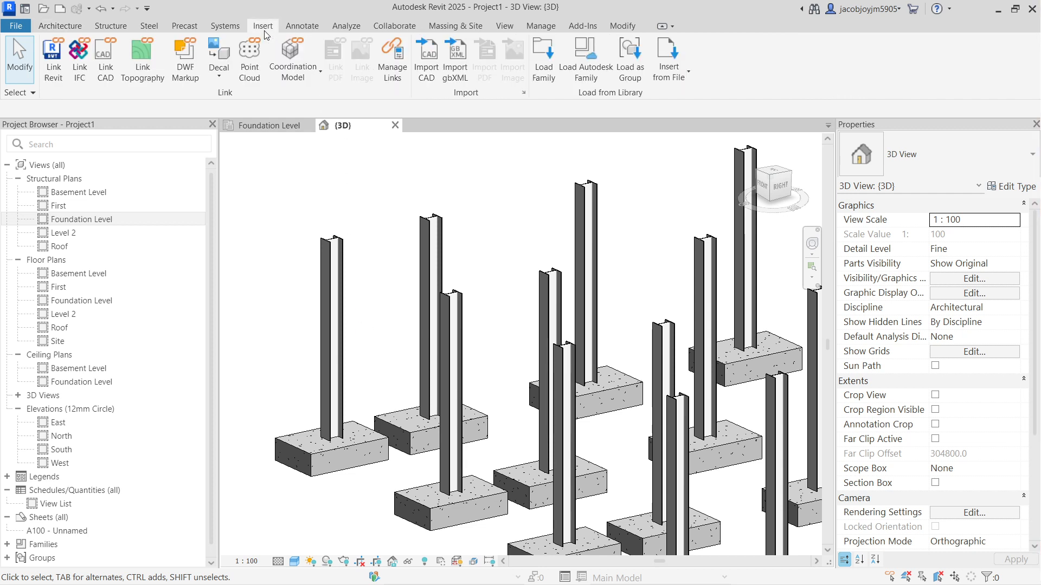
{"action": "left_click", "coordinate": [547, 75]}
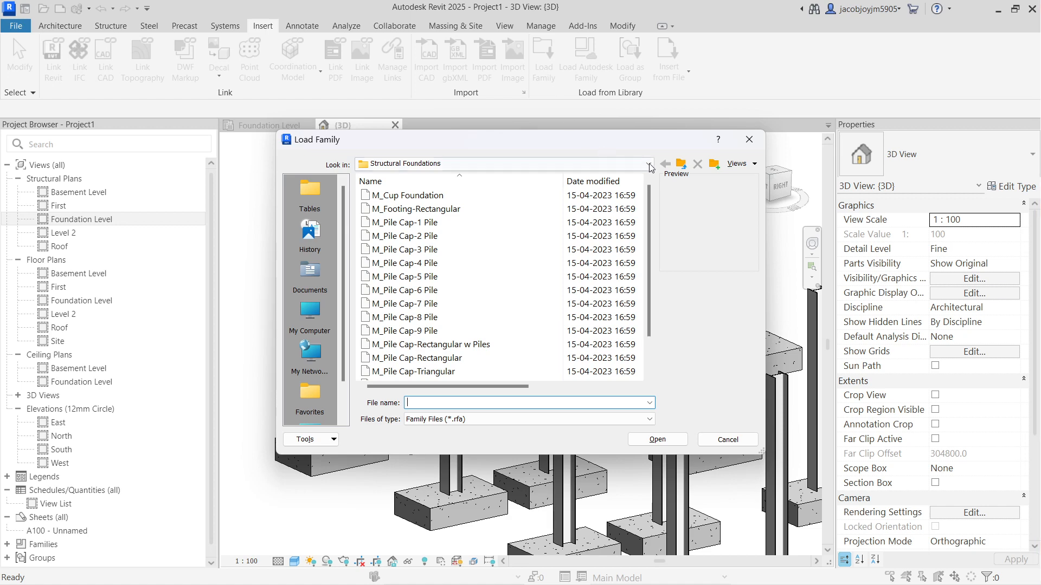
{"action": "left_click", "coordinate": [681, 163]}
{"action": "scroll", "coordinate": [479, 332], "scroll_direction": "down", "scroll_amount": 2}
{"action": "scroll", "coordinate": [479, 332], "scroll_direction": "down", "scroll_amount": 4}
{"action": "double_click", "coordinate": [447, 346]}
{"action": "double_click", "coordinate": [422, 196]}
{"action": "left_click", "coordinate": [431, 210]}
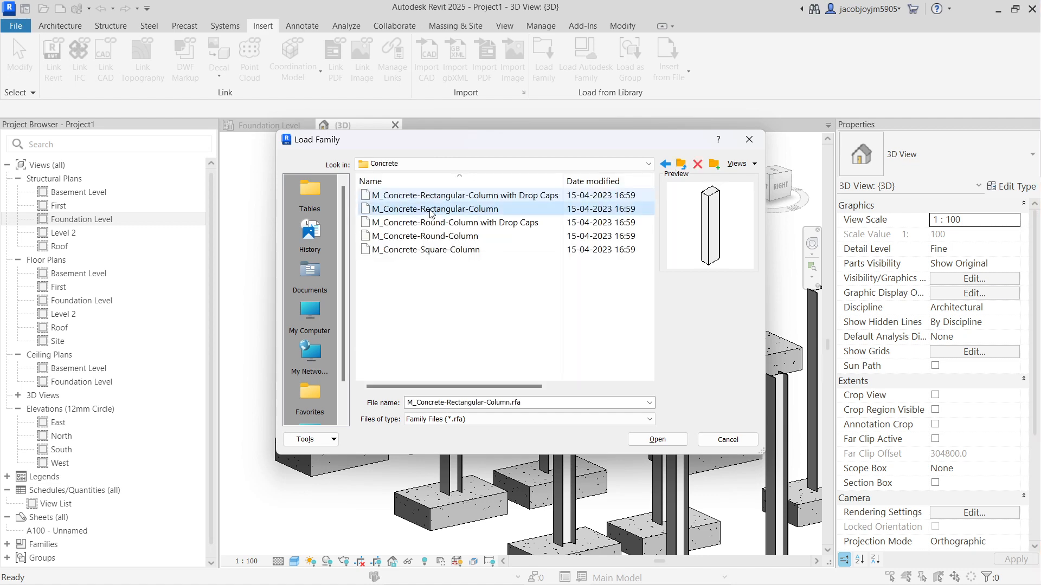
{"action": "left_click", "coordinate": [657, 439]}
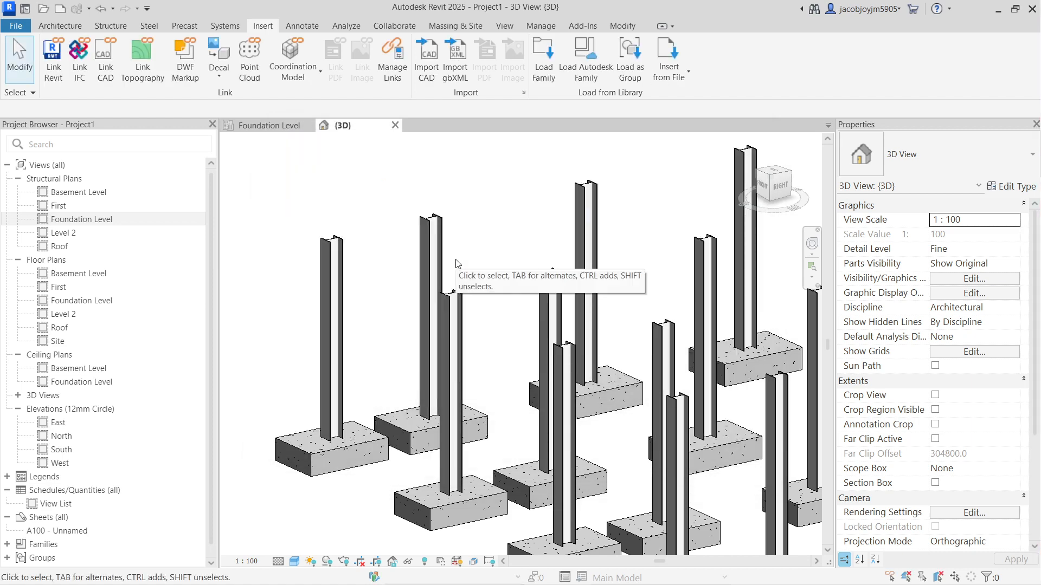
Step: Change the steel column at the grid corner to the M_Concrete-Rectangular-Column type 300 x 450mm
{"action": "scroll", "coordinate": [379, 273], "scroll_direction": "down", "scroll_amount": 8}
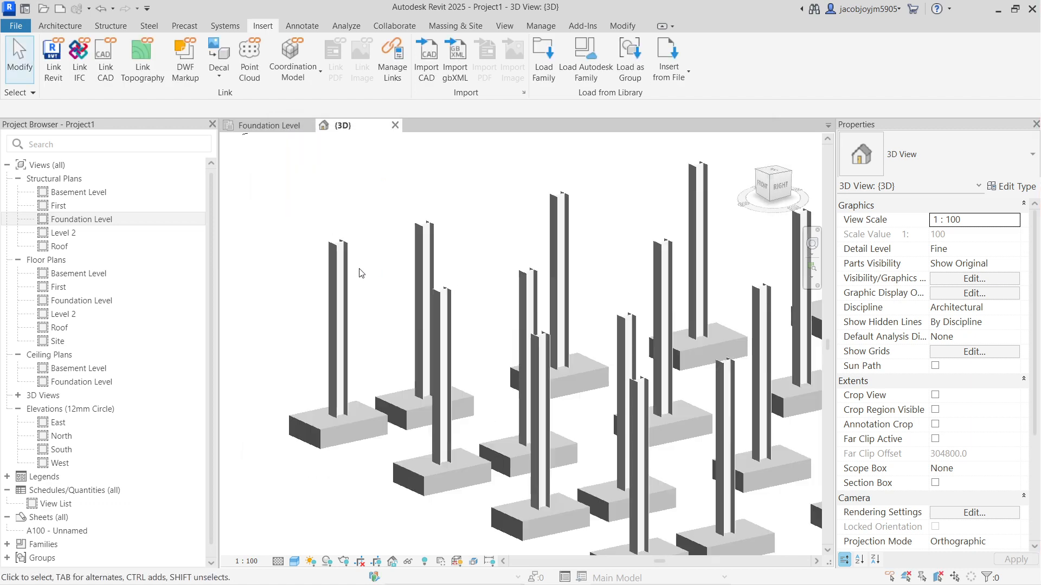
{"action": "middle_click_drag", "start_coordinate": [609, 341], "coordinate": [647, 345], "text": "shift"}
{"action": "scroll", "coordinate": [350, 288], "scroll_direction": "up", "scroll_amount": 5}
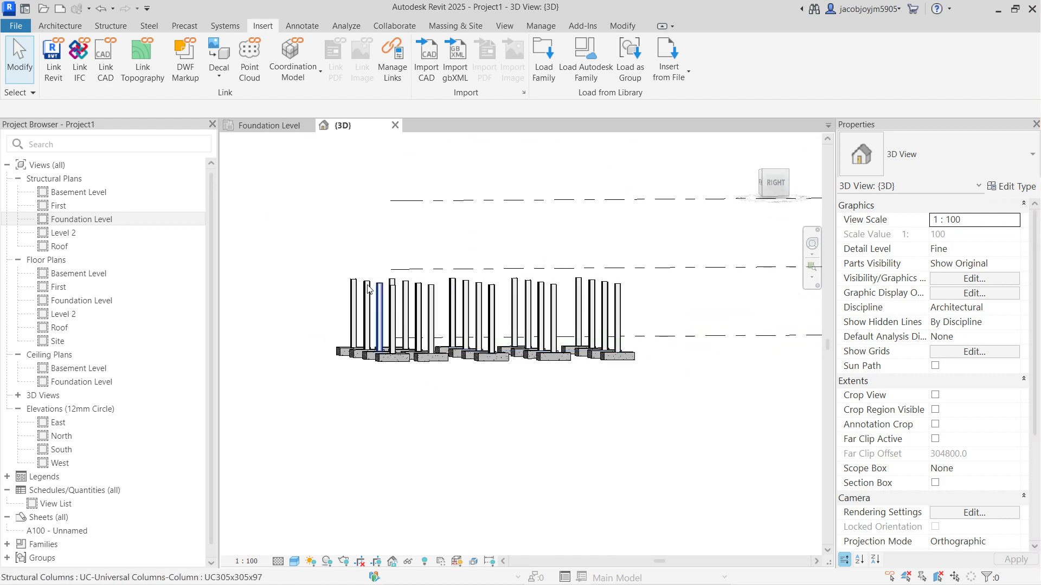
{"action": "left_click", "coordinate": [347, 280]}
{"action": "middle_click_drag", "start_coordinate": [347, 279], "coordinate": [425, 369], "text": "shift"}
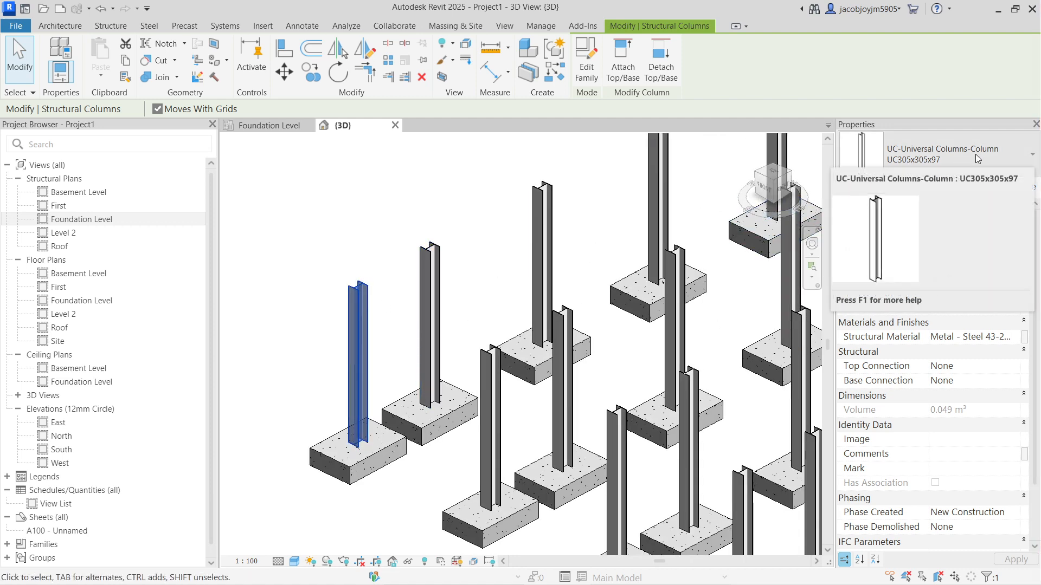
{"action": "left_click", "coordinate": [939, 154]}
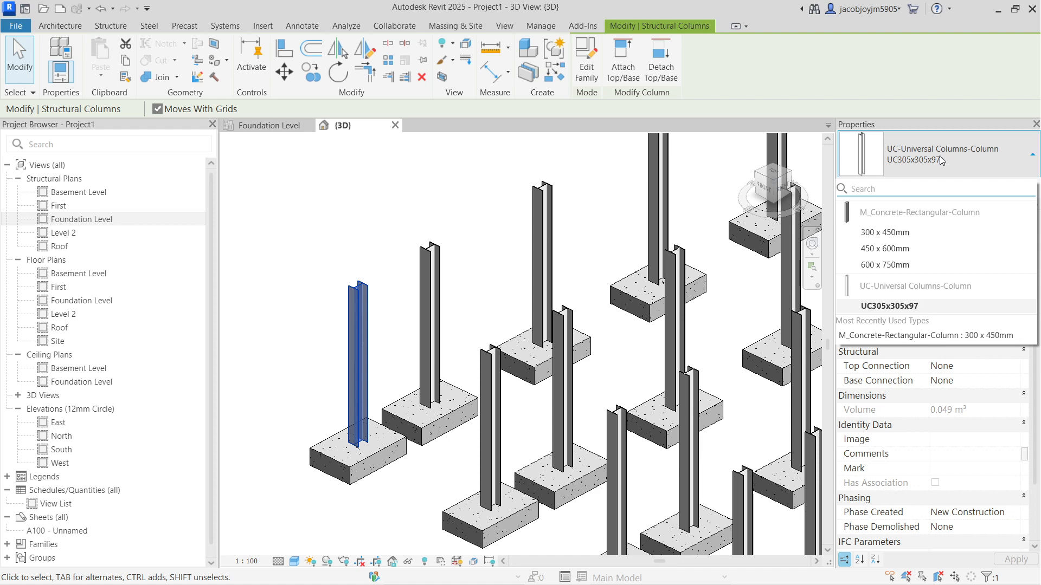
{"action": "left_click", "coordinate": [895, 233]}
{"action": "left_click", "coordinate": [349, 225]}
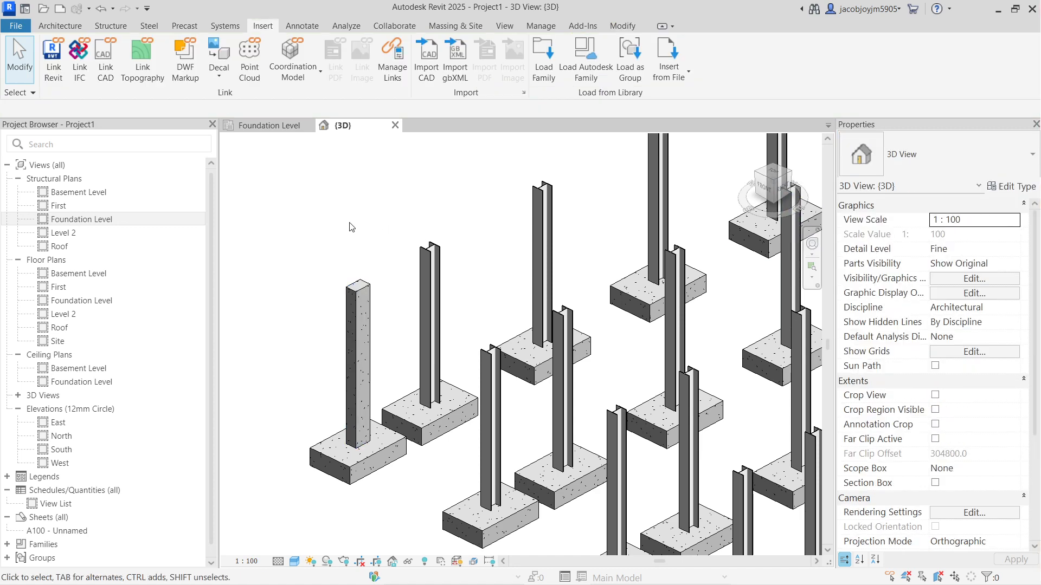
{"action": "scroll", "coordinate": [316, 320], "scroll_direction": "up", "scroll_amount": 3}
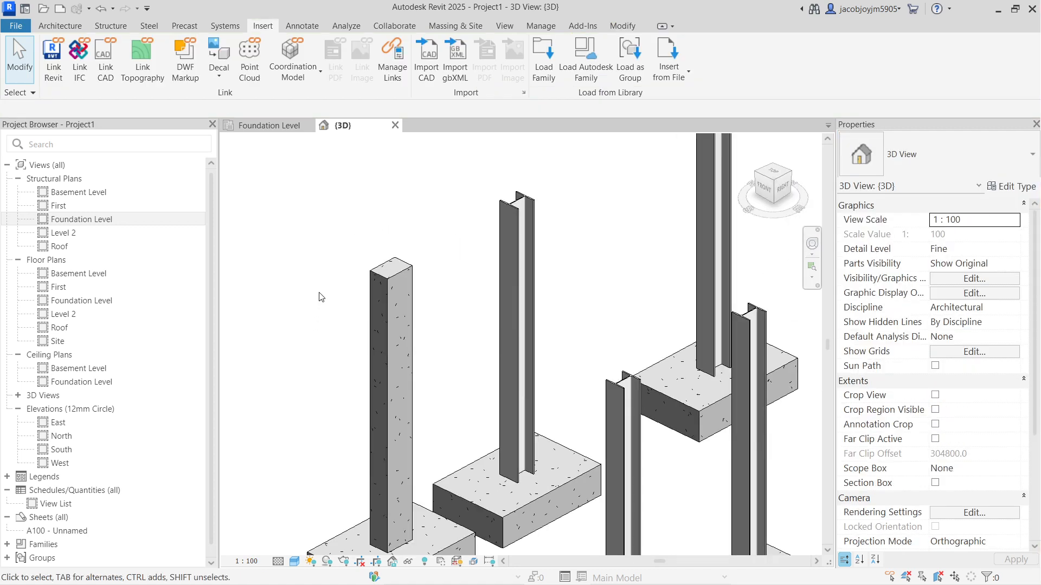
{"action": "scroll", "coordinate": [320, 297], "scroll_direction": "down", "scroll_amount": 3}
Step: Select all structural columns without the footings in the right-side 3D view and change them to M_Concrete-Rectangular-Column 300 x 450mm
{"action": "left_click", "coordinate": [781, 187]}
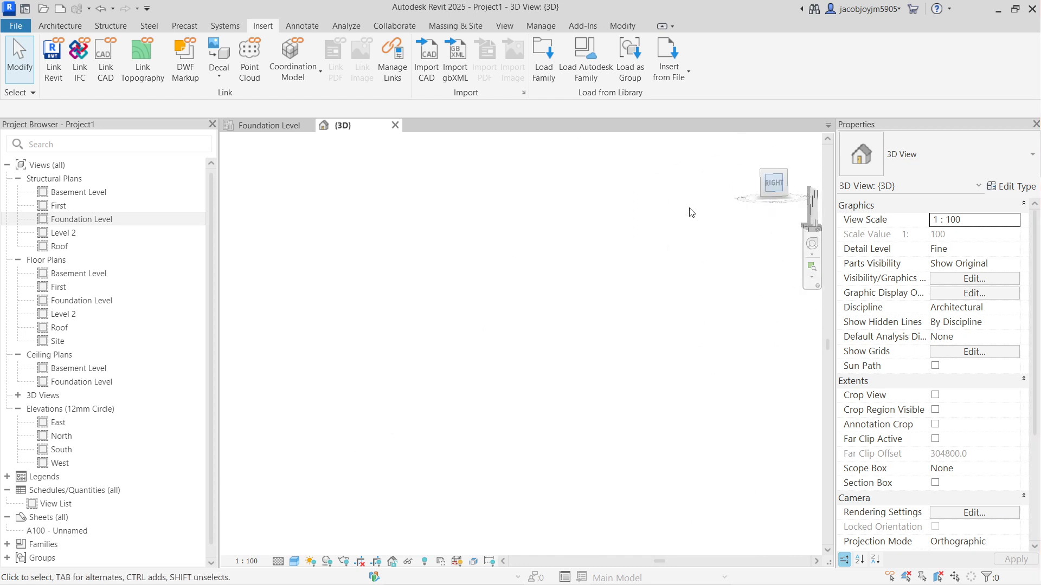
{"action": "left_click_drag", "start_coordinate": [579, 400], "coordinate": [314, 393]}
{"action": "left_click", "coordinate": [512, 404]}
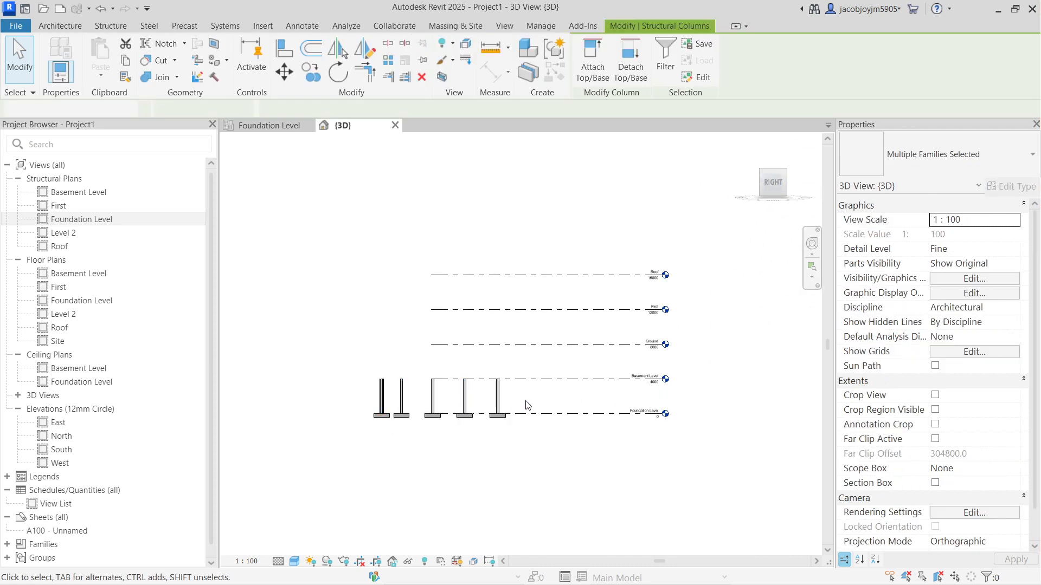
{"action": "left_click_drag", "start_coordinate": [304, 341], "coordinate": [355, 297]}
{"action": "left_click_drag", "start_coordinate": [542, 402], "coordinate": [606, 388]}
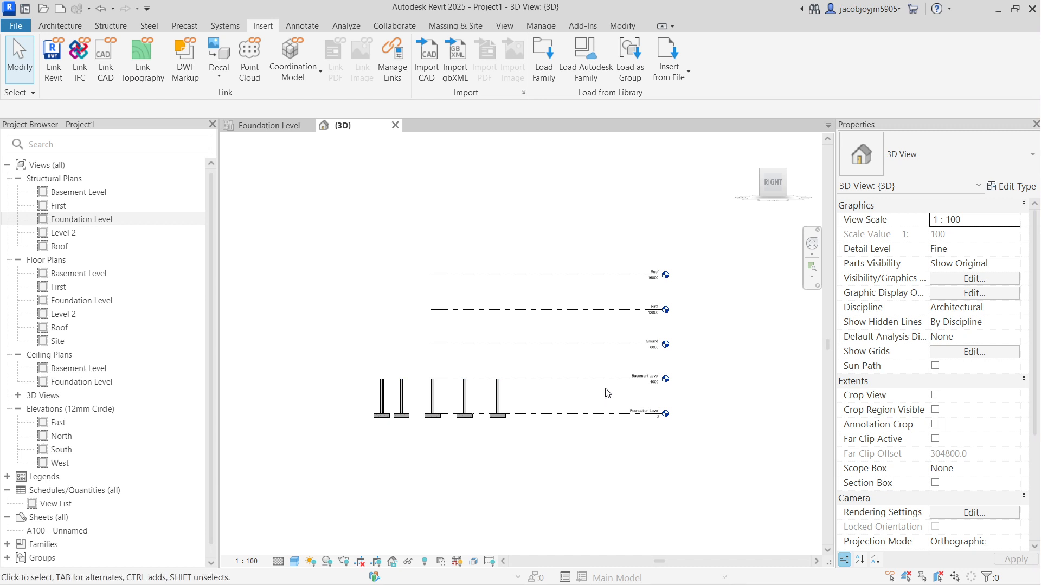
{"action": "left_click_drag", "start_coordinate": [302, 292], "coordinate": [408, 306]}
{"action": "left_click_drag", "start_coordinate": [568, 398], "coordinate": [482, 395]}
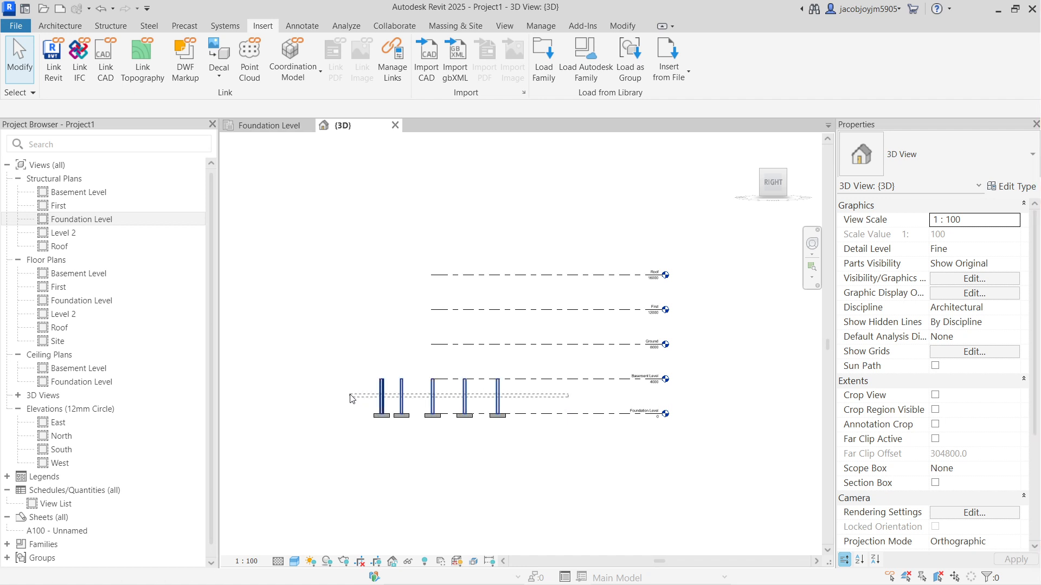
{"action": "left_click_drag", "start_coordinate": [347, 395], "coordinate": [348, 395]}
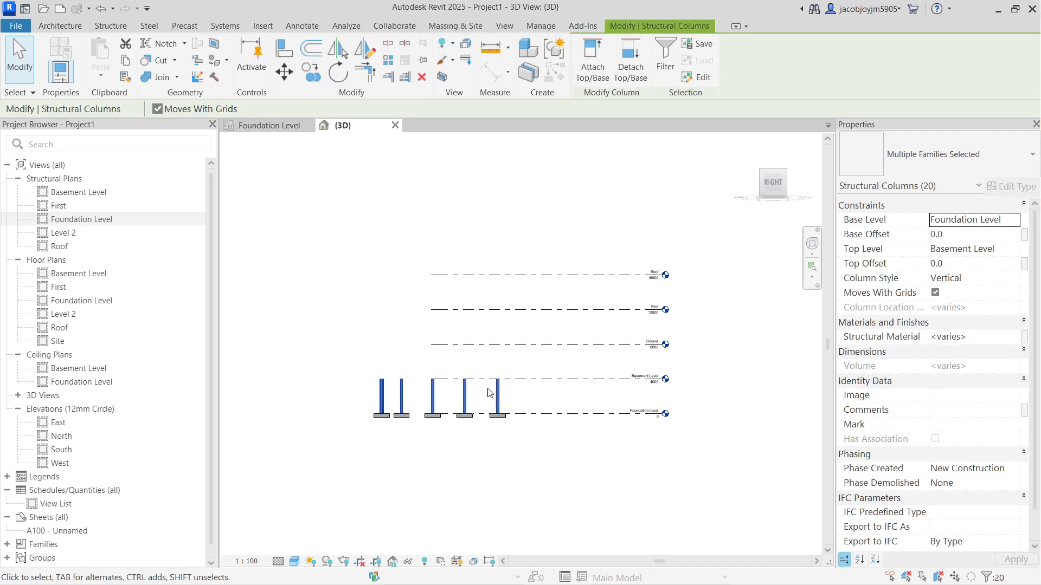
{"action": "left_click", "coordinate": [920, 174]}
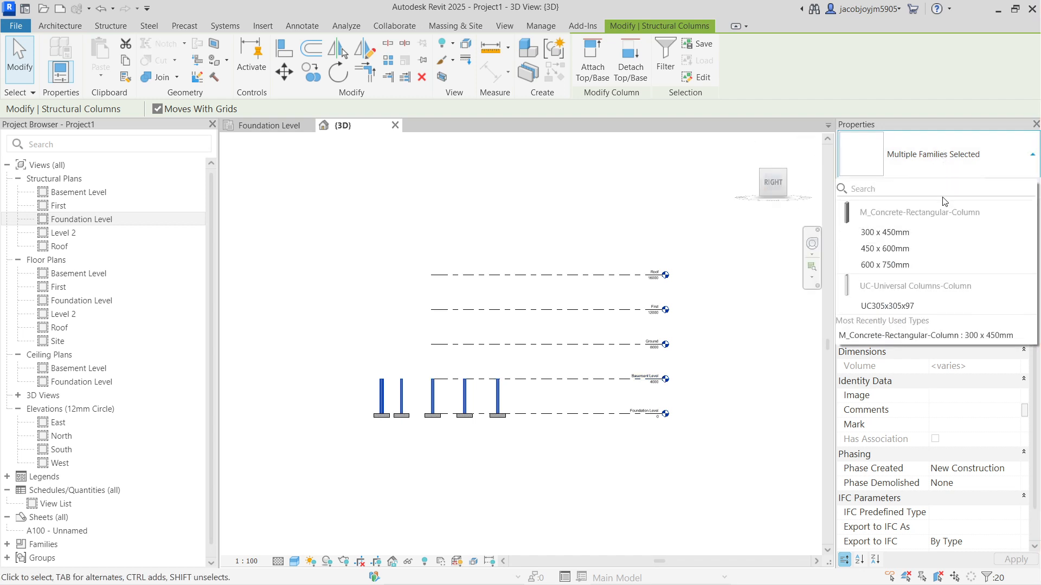
{"action": "left_click", "coordinate": [911, 236]}
{"action": "left_click", "coordinate": [349, 292]}
{"action": "middle_click_drag", "start_coordinate": [351, 246], "coordinate": [520, 467], "text": "shift"}
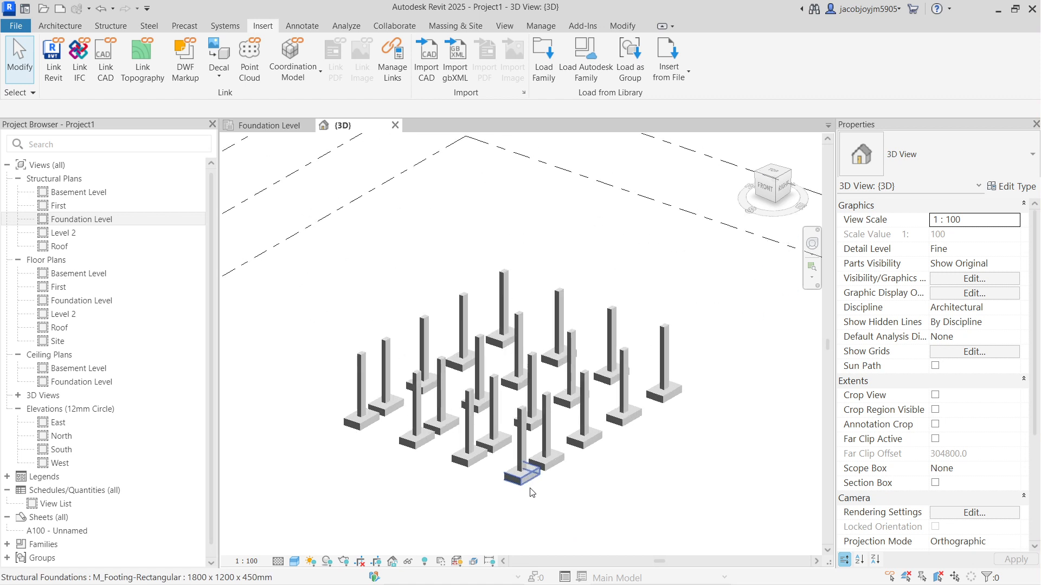
{"action": "scroll", "coordinate": [479, 346], "scroll_direction": "up", "scroll_amount": 3}
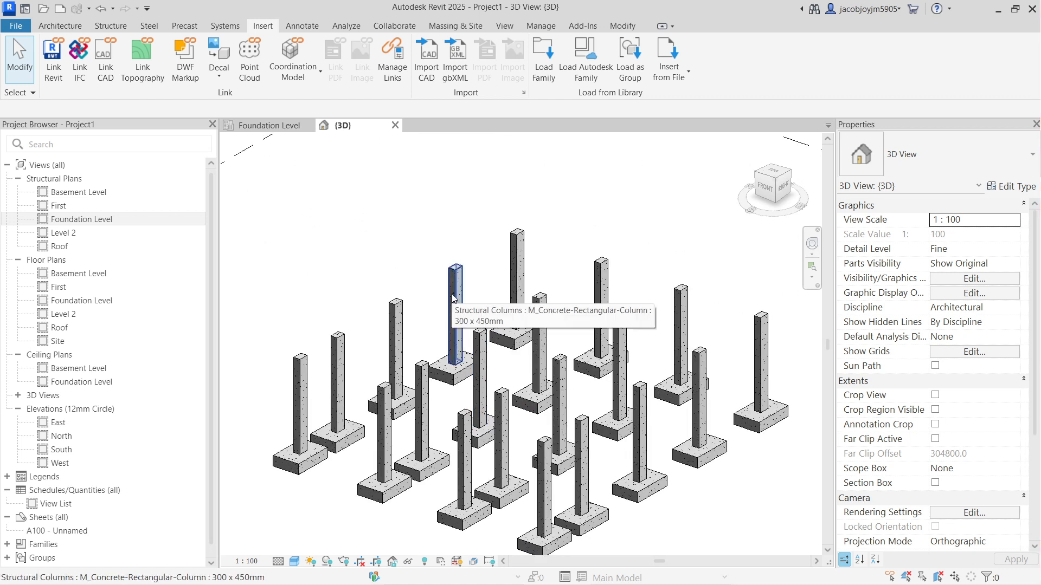
{"action": "scroll", "coordinate": [452, 296], "scroll_direction": "down", "scroll_amount": 3}
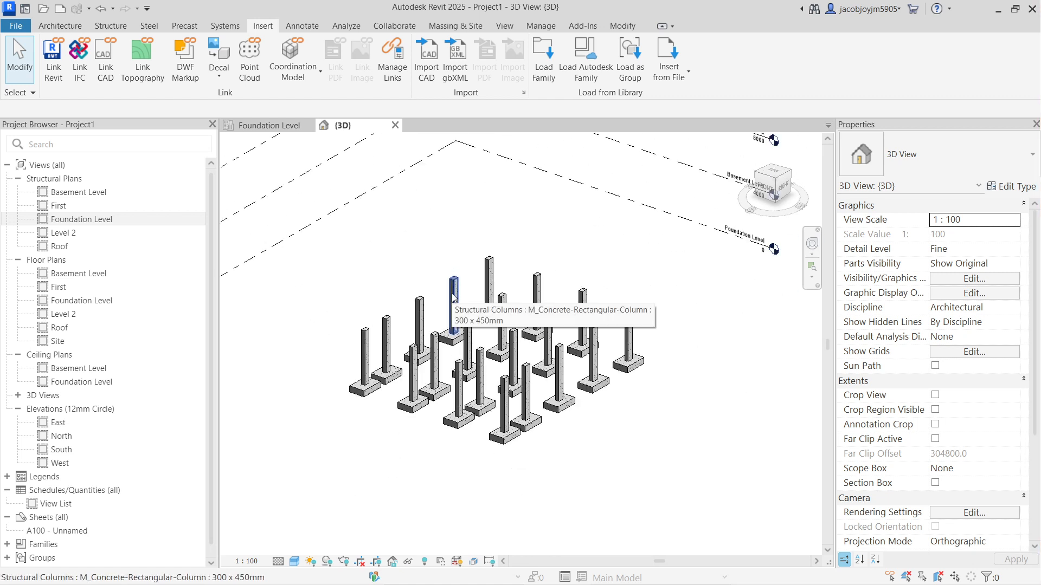
Step: Open the Foundation Level structural plan, start placing a beam and check the available beam types
{"action": "double_click", "coordinate": [136, 219]}
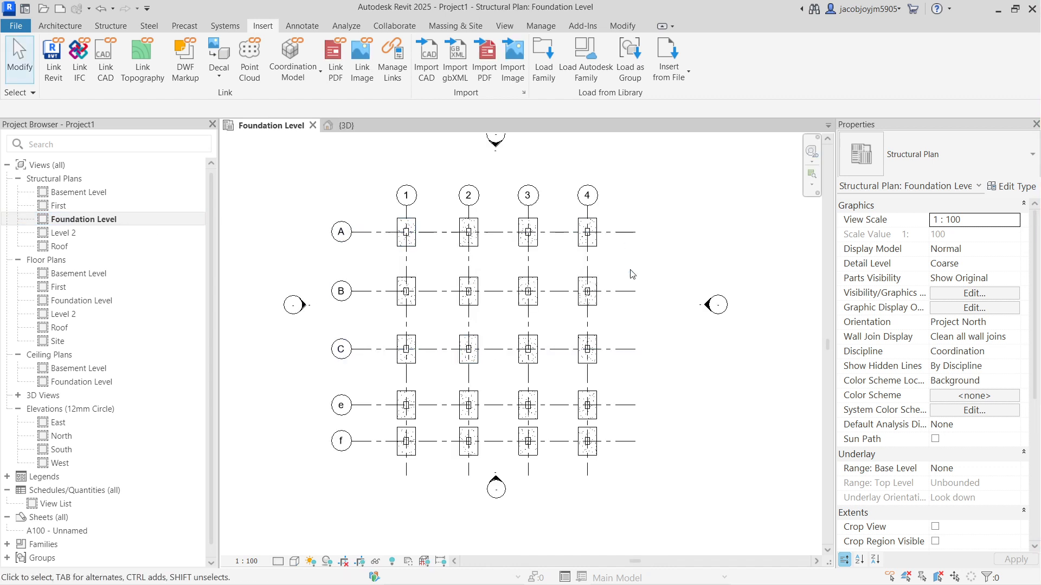
{"action": "left_click", "coordinate": [110, 26]}
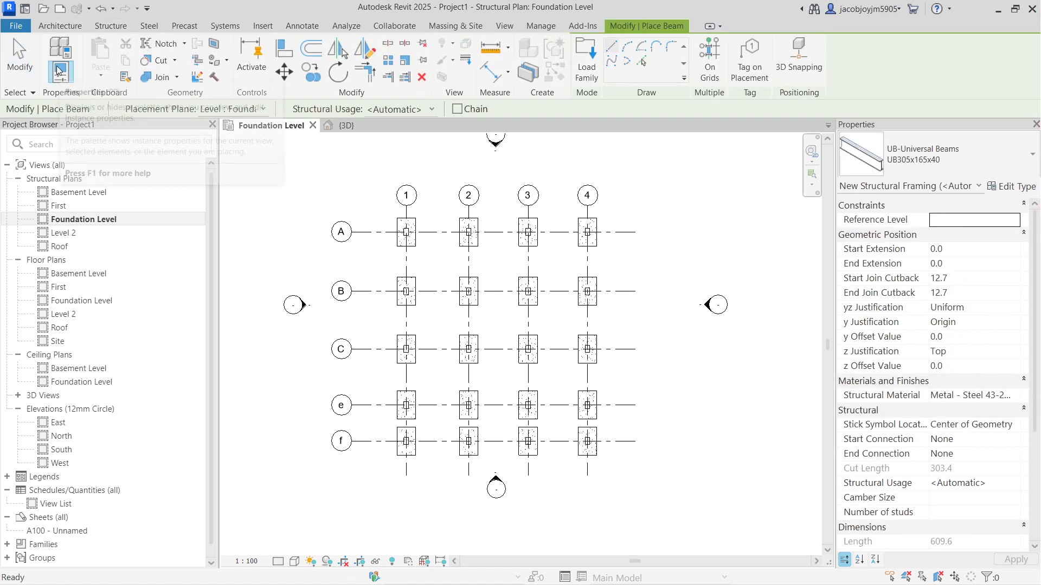
{"action": "left_click", "coordinate": [898, 172]}
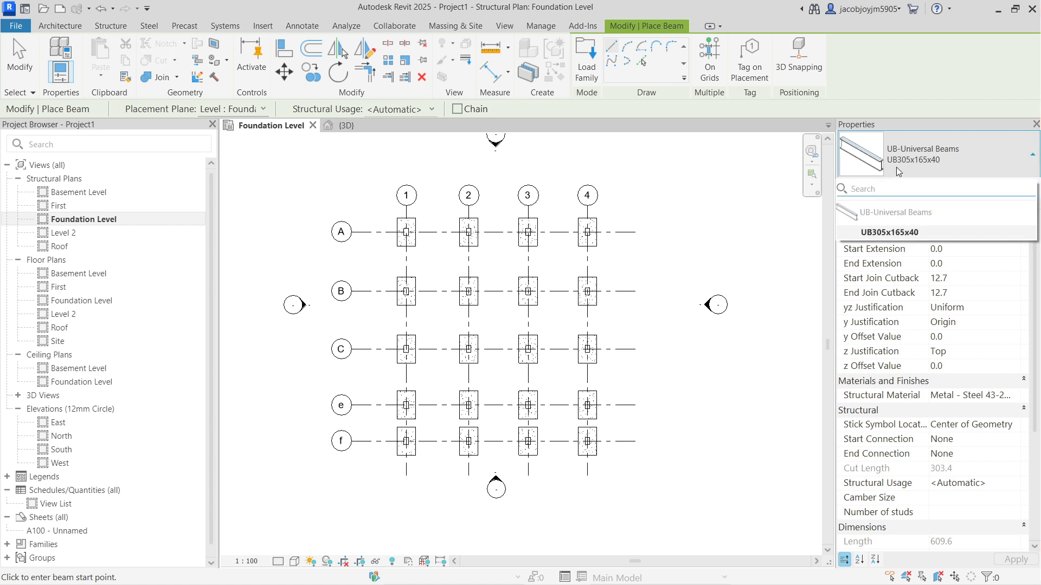
{"action": "left_click", "coordinate": [898, 171]}
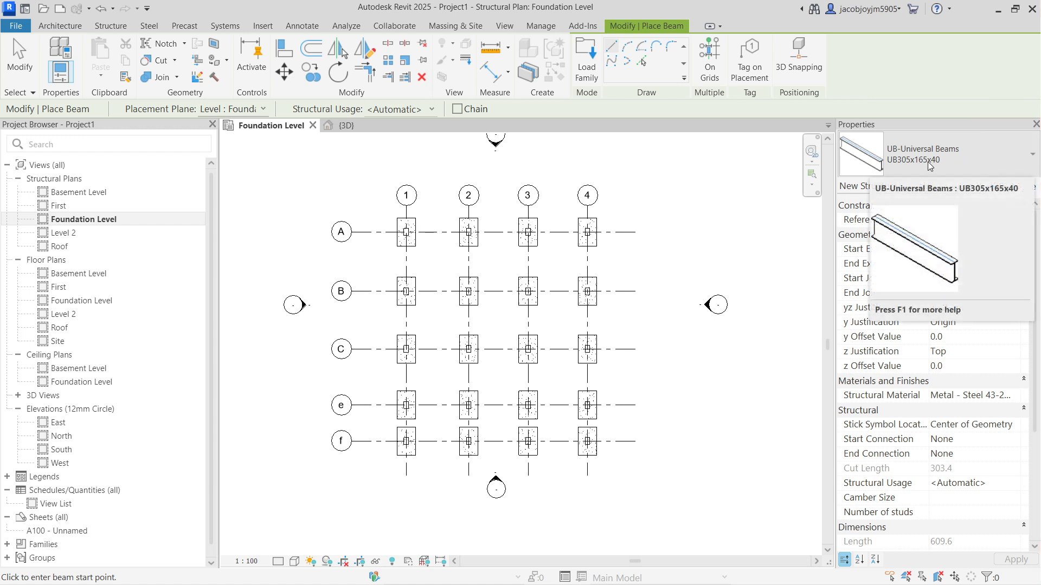
{"action": "mouse_move", "coordinate": [939, 165]}
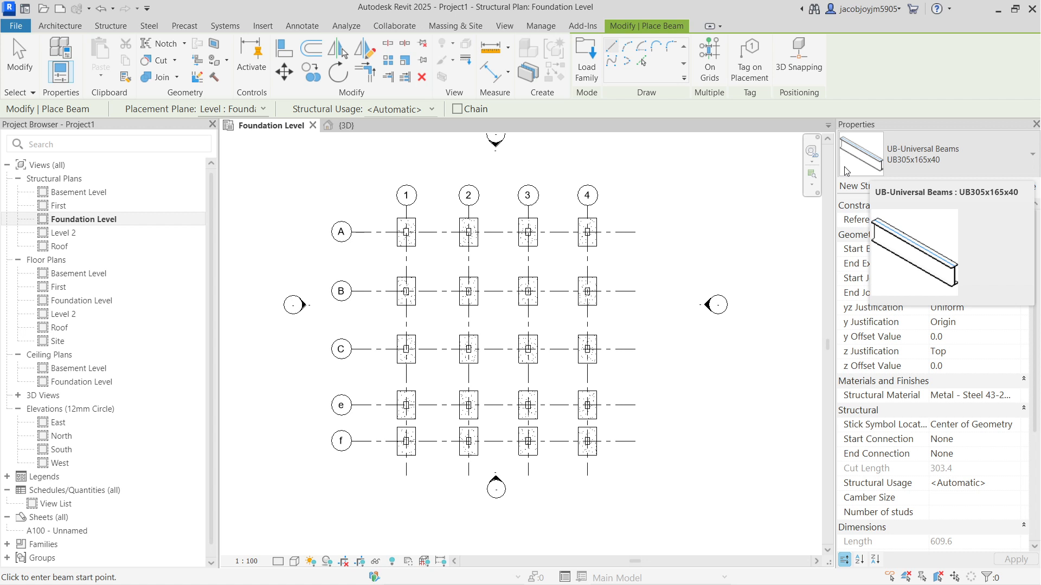
Step: Load the M_Concrete-Rectangular Beam family from the Concrete folder of the Structural Framing library
{"action": "left_click", "coordinate": [586, 70]}
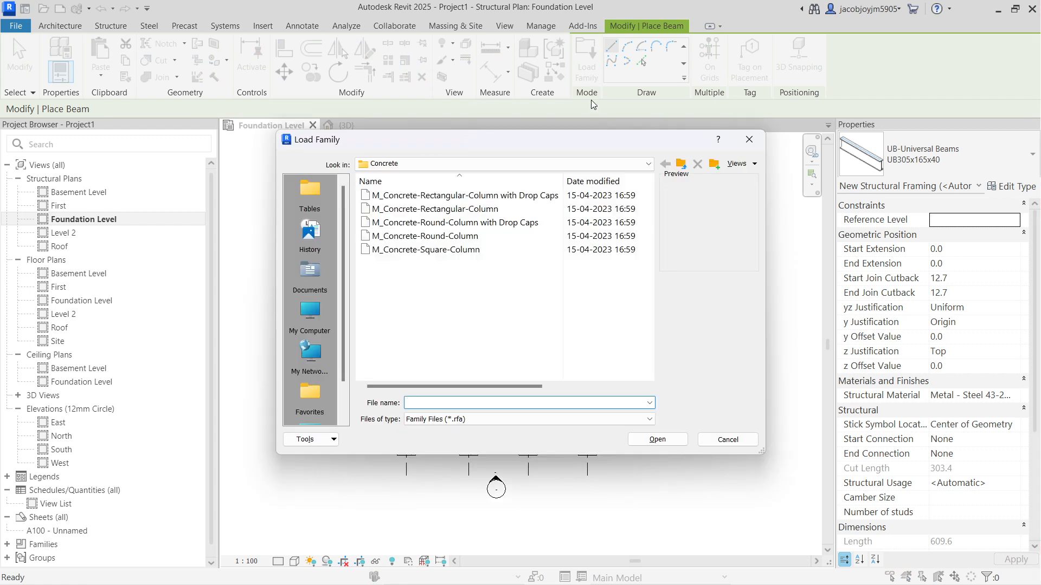
{"action": "left_click", "coordinate": [682, 164]}
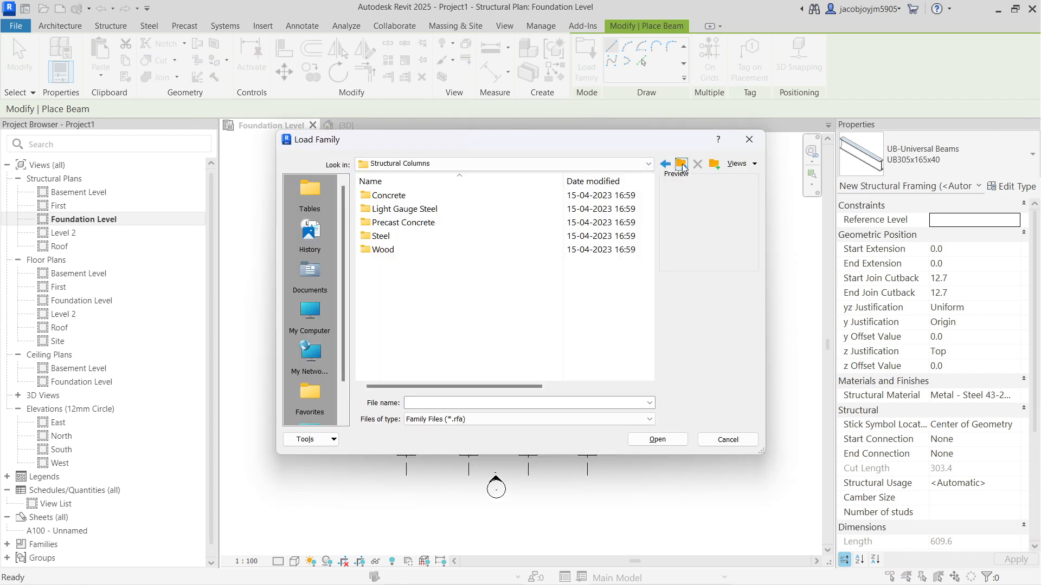
{"action": "left_click", "coordinate": [682, 164]}
{"action": "scroll", "coordinate": [504, 281], "scroll_direction": "down", "scroll_amount": 3}
{"action": "scroll", "coordinate": [504, 280], "scroll_direction": "down", "scroll_amount": 5}
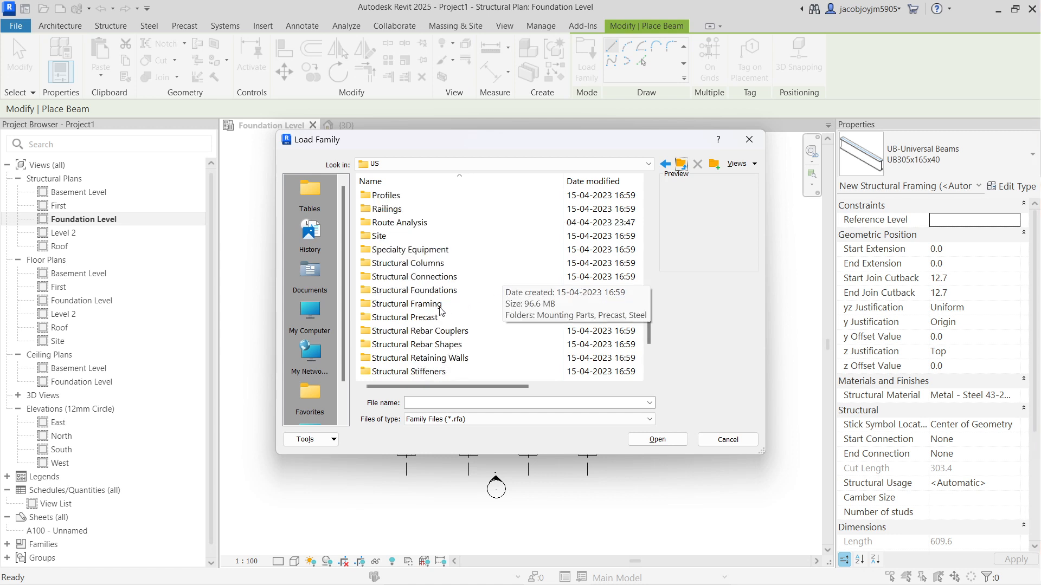
{"action": "left_click", "coordinate": [433, 305]}
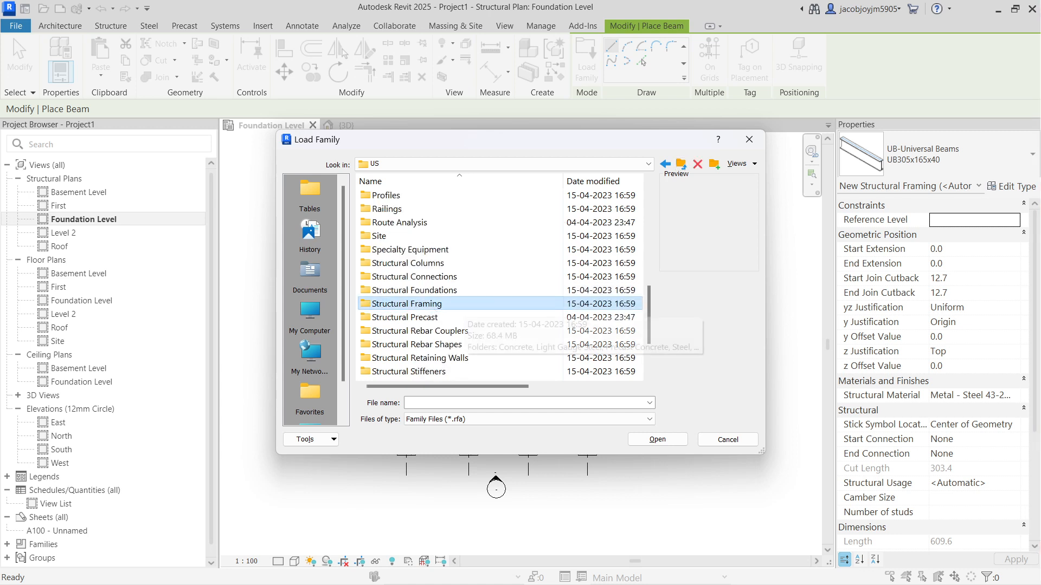
{"action": "double_click", "coordinate": [383, 306]}
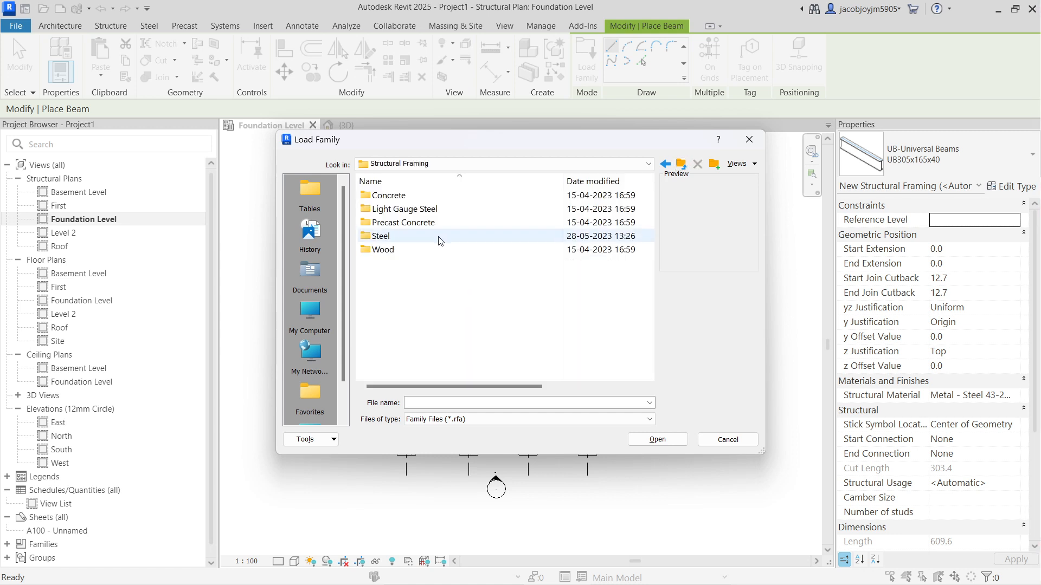
{"action": "double_click", "coordinate": [424, 199]}
{"action": "left_click", "coordinate": [424, 197]}
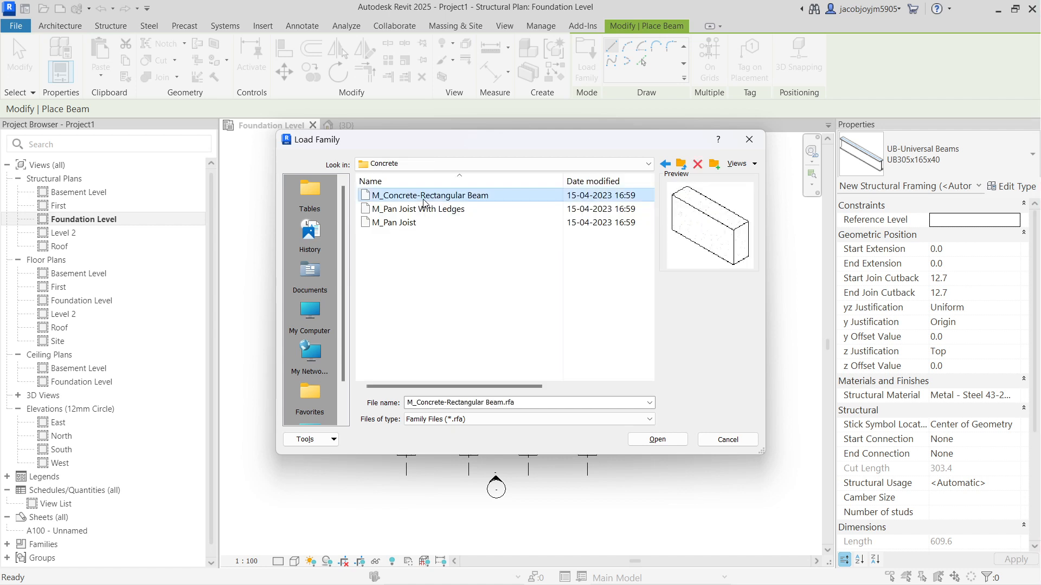
{"action": "left_click", "coordinate": [665, 442]}
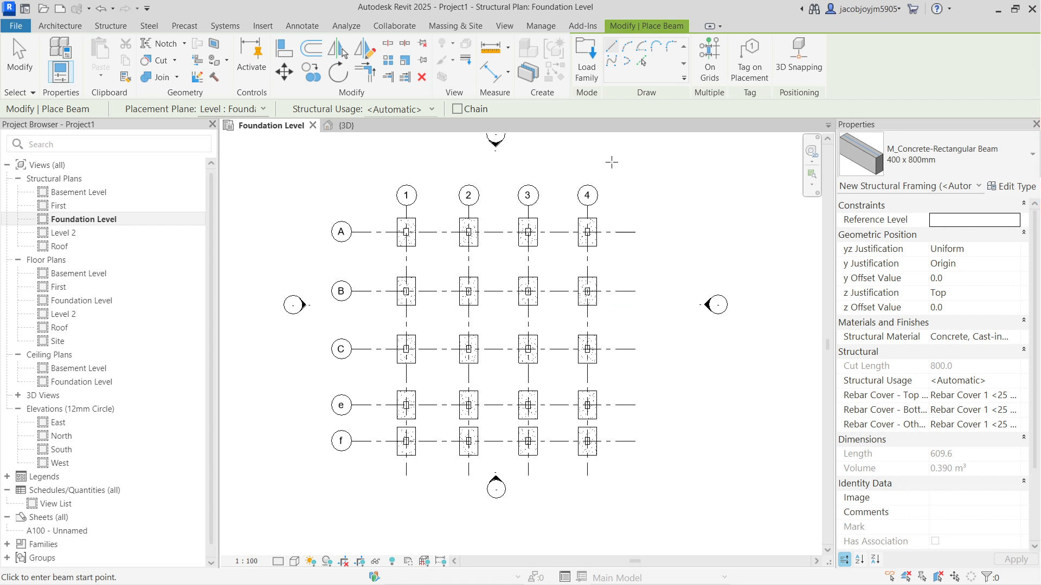
Step: Draw M_Concrete-Rectangular Beam 400 x 800mm beams along grid A, between the columns at grids 1 and 2 and at grids 2 and 3
{"action": "scroll", "coordinate": [432, 198], "scroll_direction": "up", "scroll_amount": 5}
{"action": "left_click", "coordinate": [397, 261]}
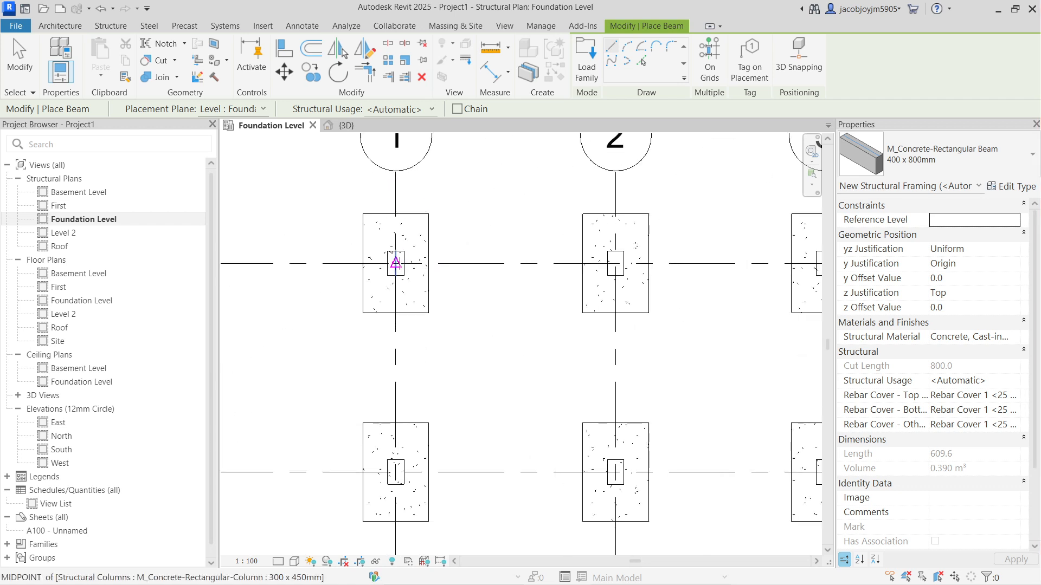
{"action": "left_click", "coordinate": [615, 263]}
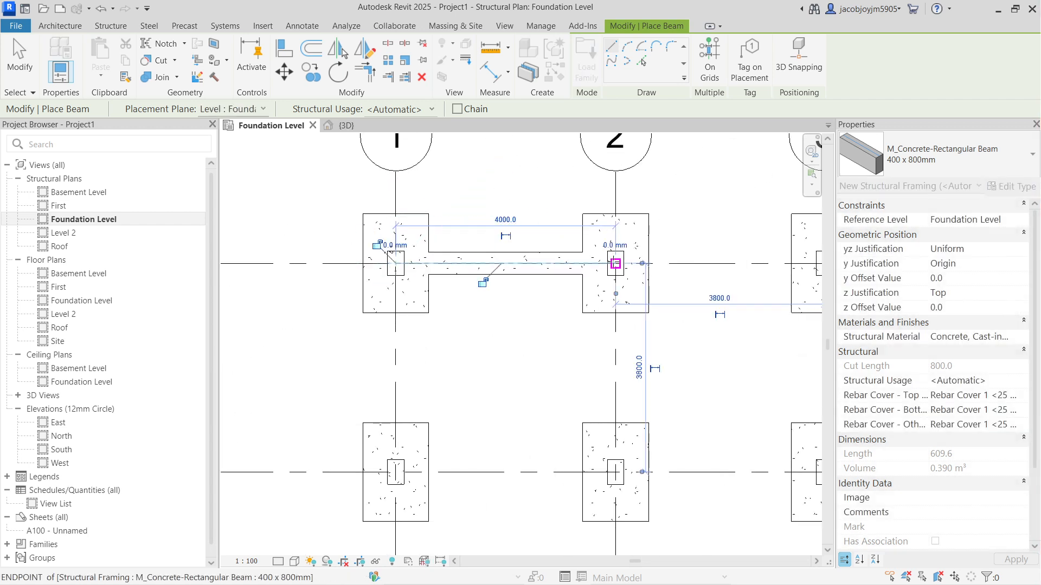
{"action": "scroll", "coordinate": [376, 271], "scroll_direction": "down", "scroll_amount": 2}
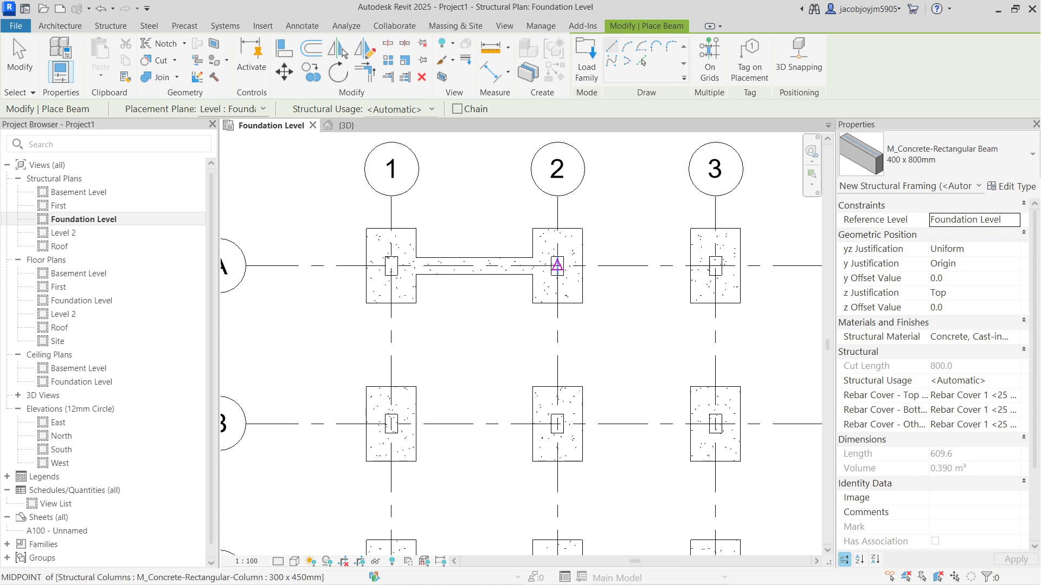
{"action": "left_click", "coordinate": [560, 266]}
{"action": "left_click", "coordinate": [715, 266]}
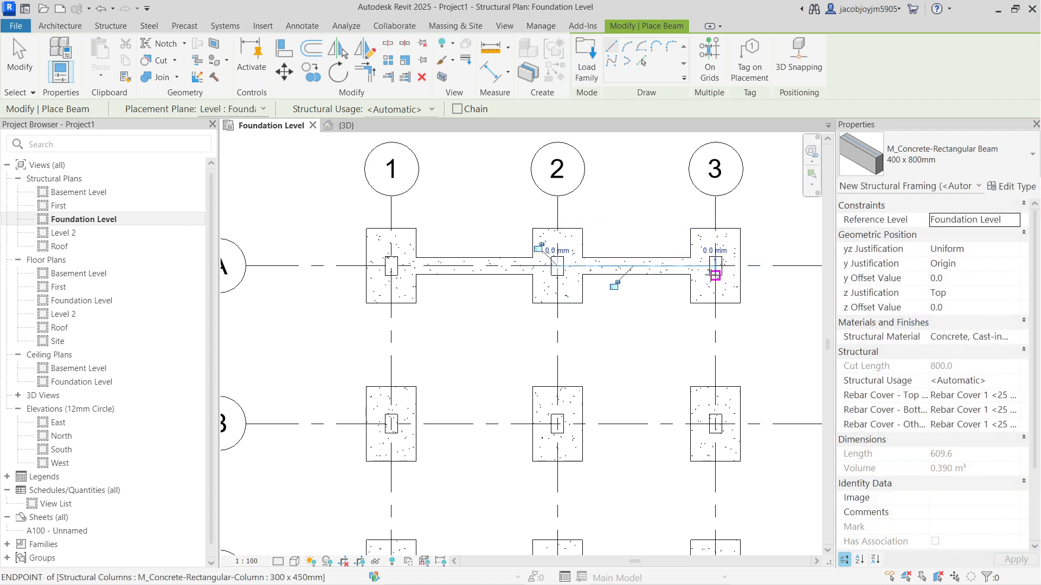
{"action": "scroll", "coordinate": [422, 295], "scroll_direction": "down", "scroll_amount": 1}
{"action": "middle_click_drag", "start_coordinate": [610, 313], "coordinate": [506, 269]}
{"action": "scroll", "coordinate": [528, 239], "scroll_direction": "down", "scroll_amount": 3}
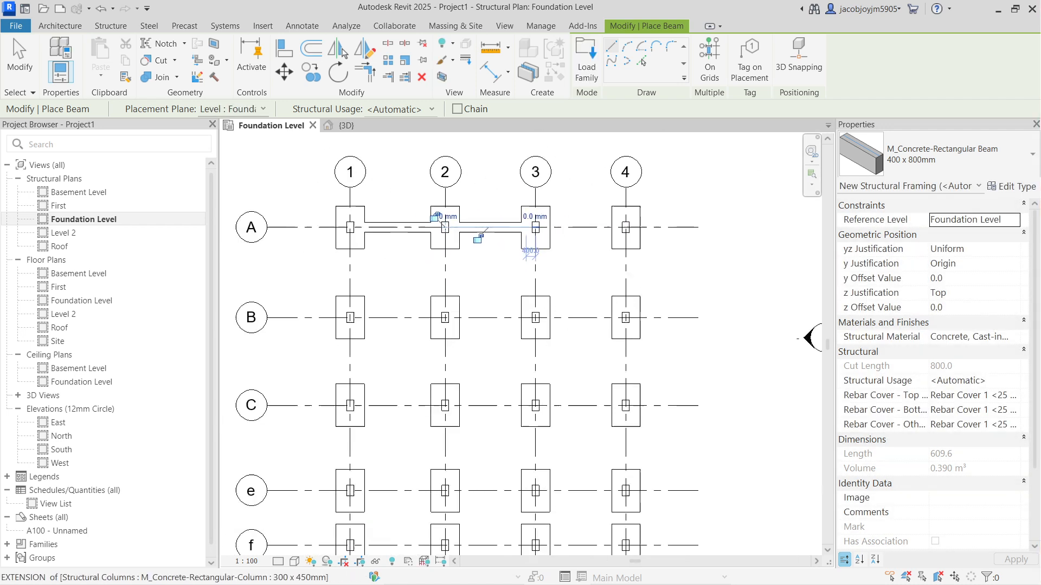
Step: Place 400 x 800mm concrete beams on all grid lines, A to f and 1 to 4, with On Grids
{"action": "left_click", "coordinate": [710, 61]}
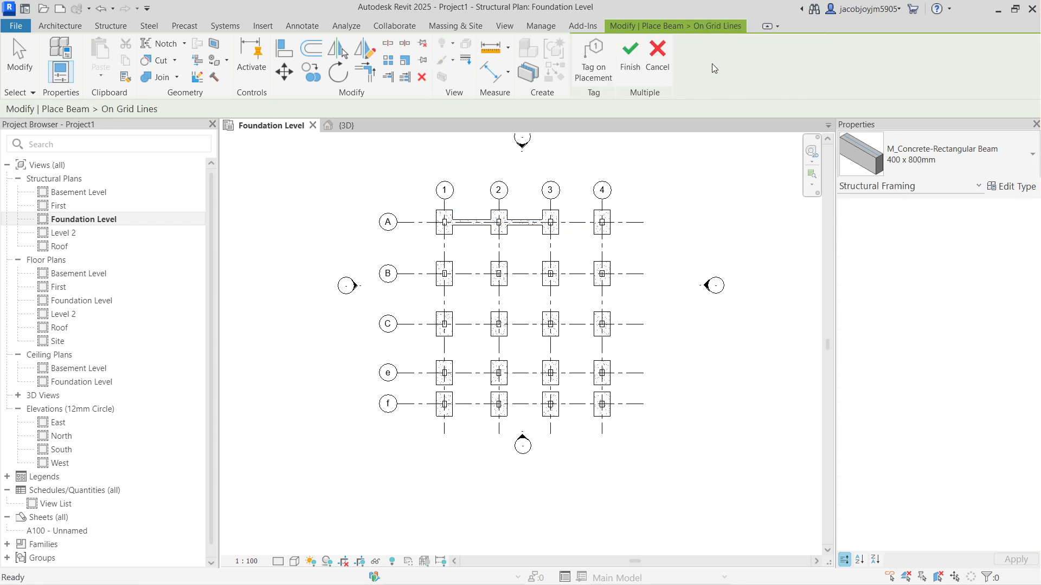
{"action": "left_click_drag", "start_coordinate": [641, 434], "coordinate": [441, 254]}
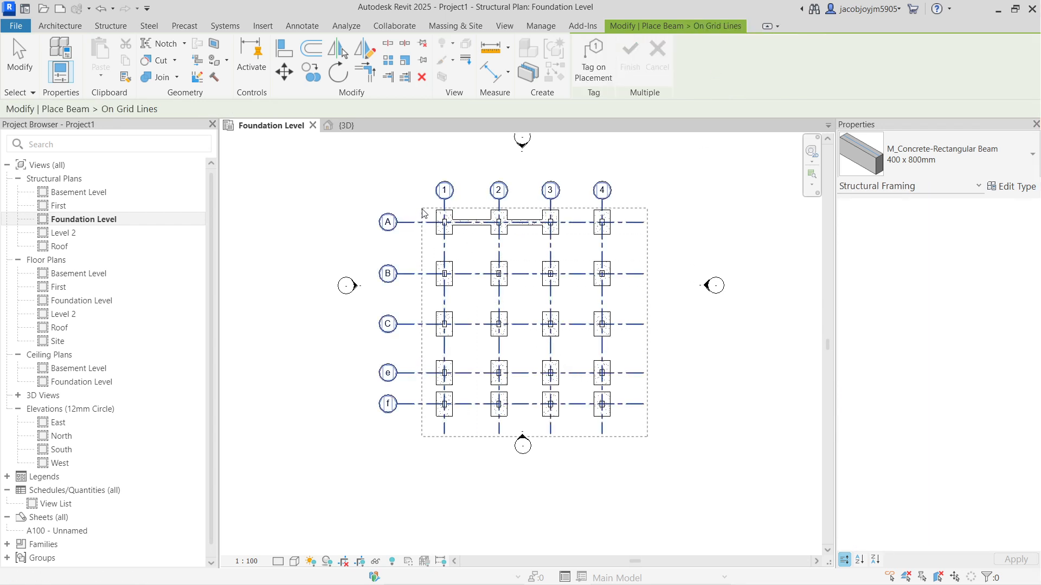
{"action": "left_click_drag", "start_coordinate": [424, 213], "coordinate": [419, 214]}
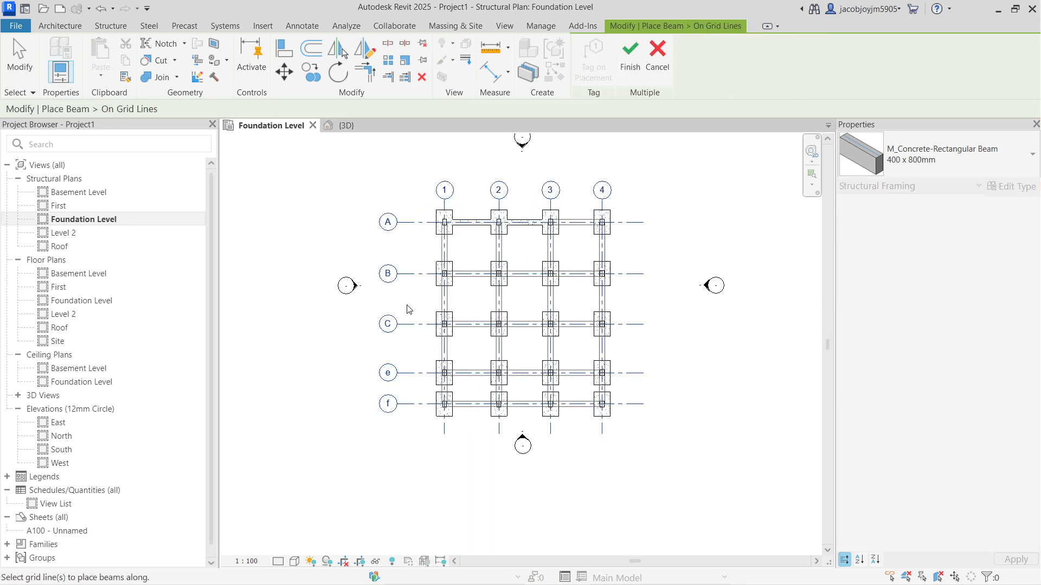
{"action": "scroll", "coordinate": [443, 231], "scroll_direction": "up", "scroll_amount": 5}
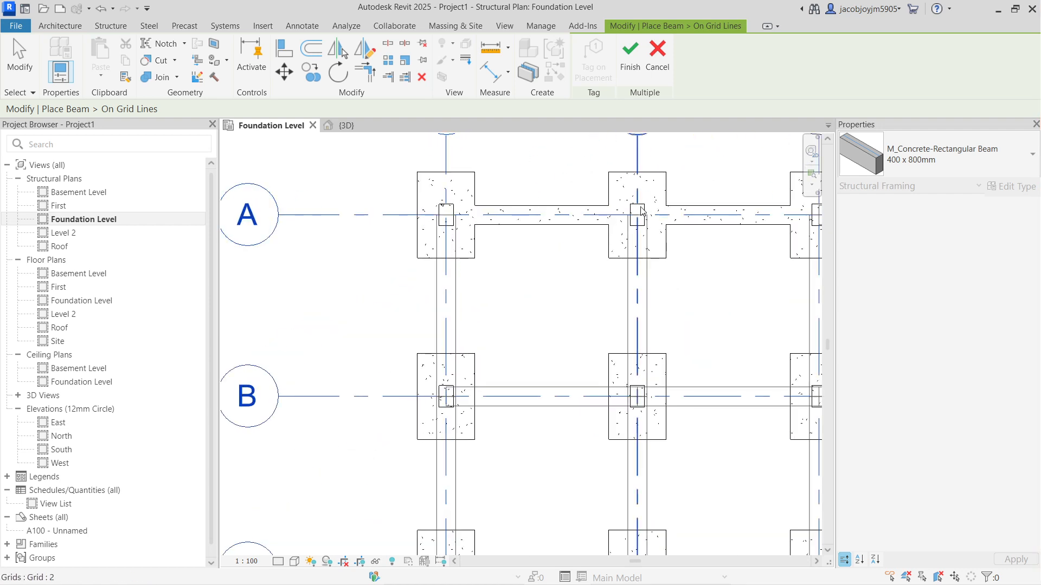
{"action": "scroll", "coordinate": [425, 235], "scroll_direction": "down", "scroll_amount": 3}
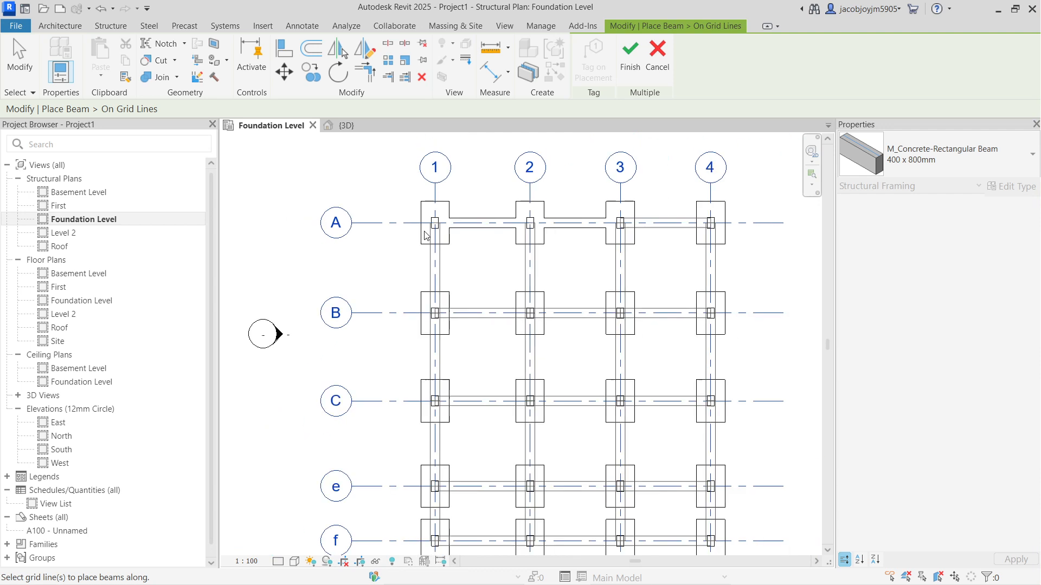
{"action": "left_click", "coordinate": [629, 57]}
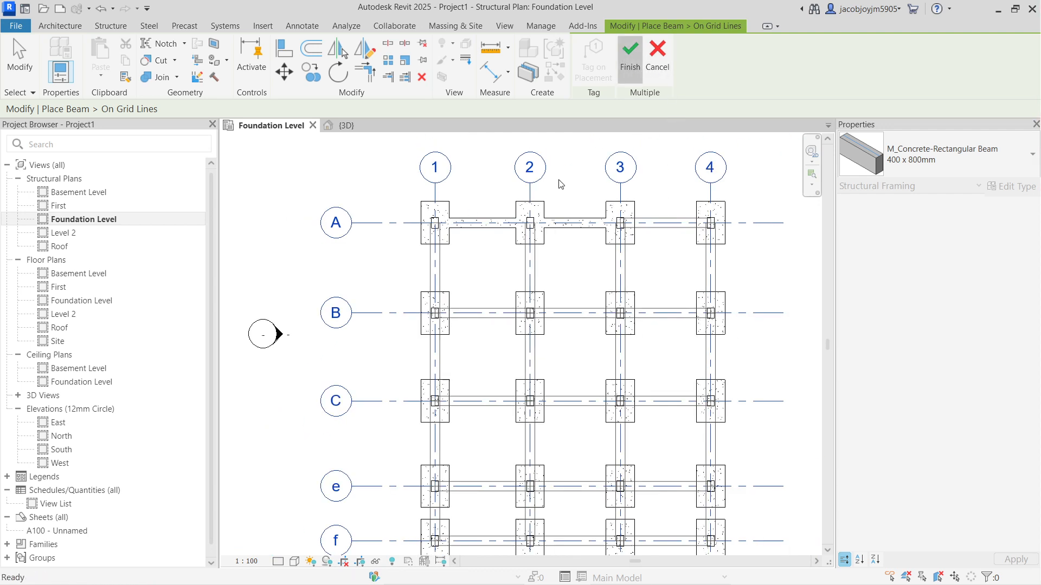
{"action": "scroll", "coordinate": [460, 236], "scroll_direction": "down", "scroll_amount": 2}
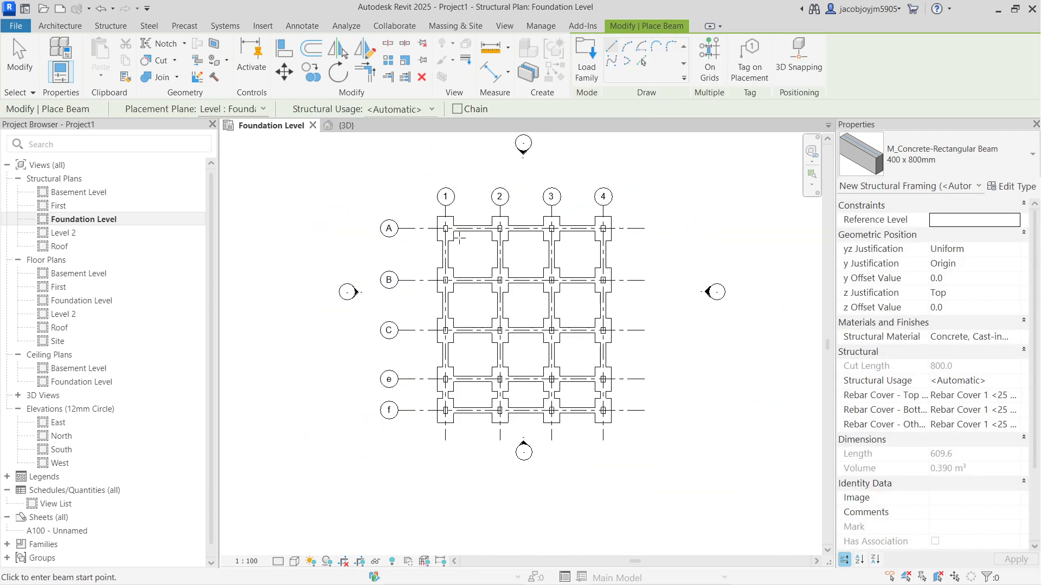
Step: Examine the foundation beams in the 3D view from above and from the right side, selecting individual beams between the footings
{"action": "left_click", "coordinate": [345, 125]}
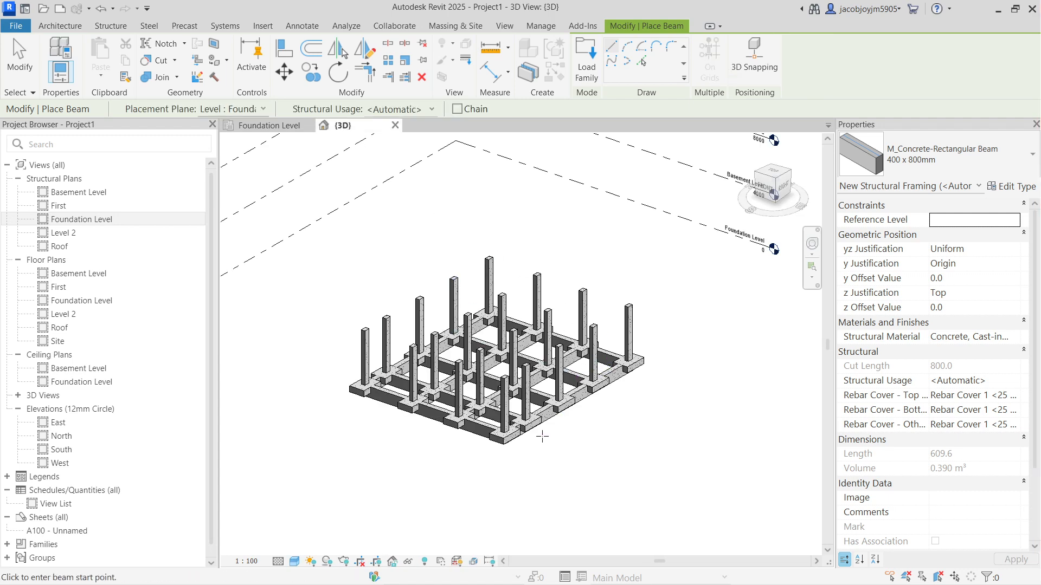
{"action": "middle_click_drag", "start_coordinate": [542, 436], "coordinate": [483, 424], "text": "shift"}
{"action": "scroll", "coordinate": [616, 382], "scroll_direction": "up", "scroll_amount": 5}
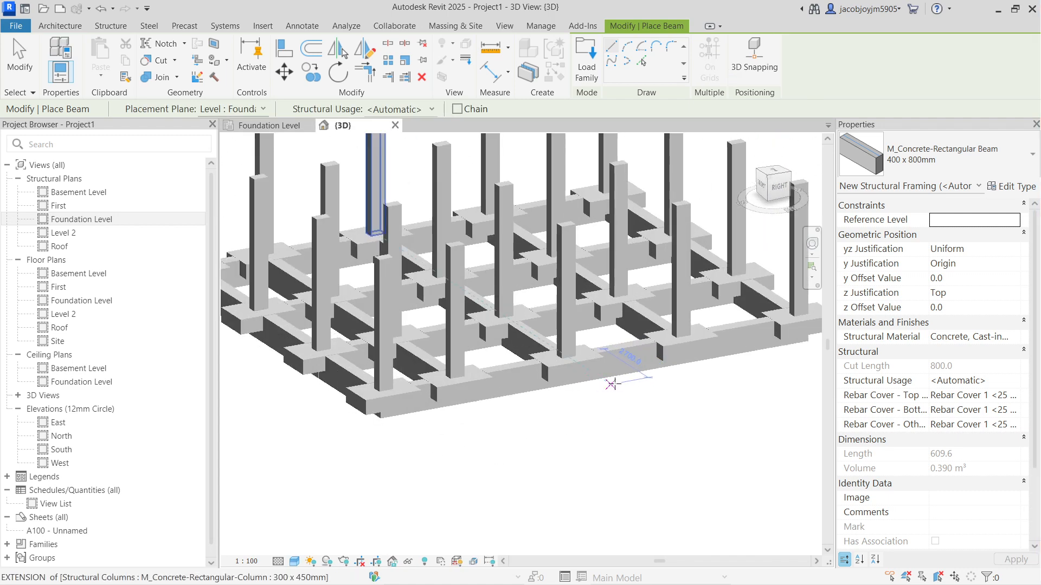
{"action": "key", "text": "Escape"}
{"action": "left_click", "coordinate": [628, 350]}
{"action": "middle_click_drag", "start_coordinate": [624, 309], "coordinate": [600, 352], "text": "shift"}
{"action": "scroll", "coordinate": [463, 301], "scroll_direction": "up", "scroll_amount": 3}
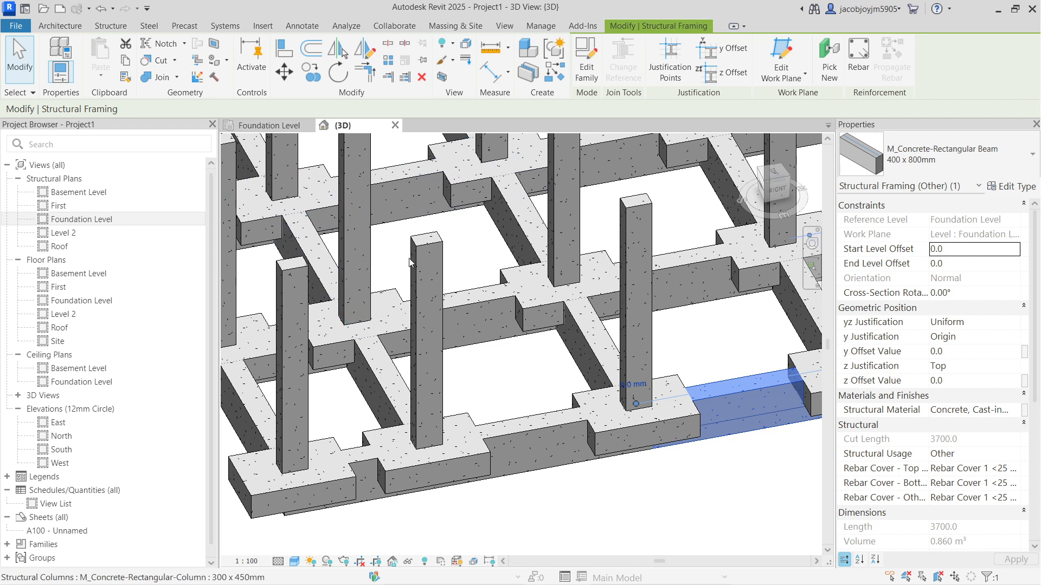
{"action": "left_click", "coordinate": [499, 305]}
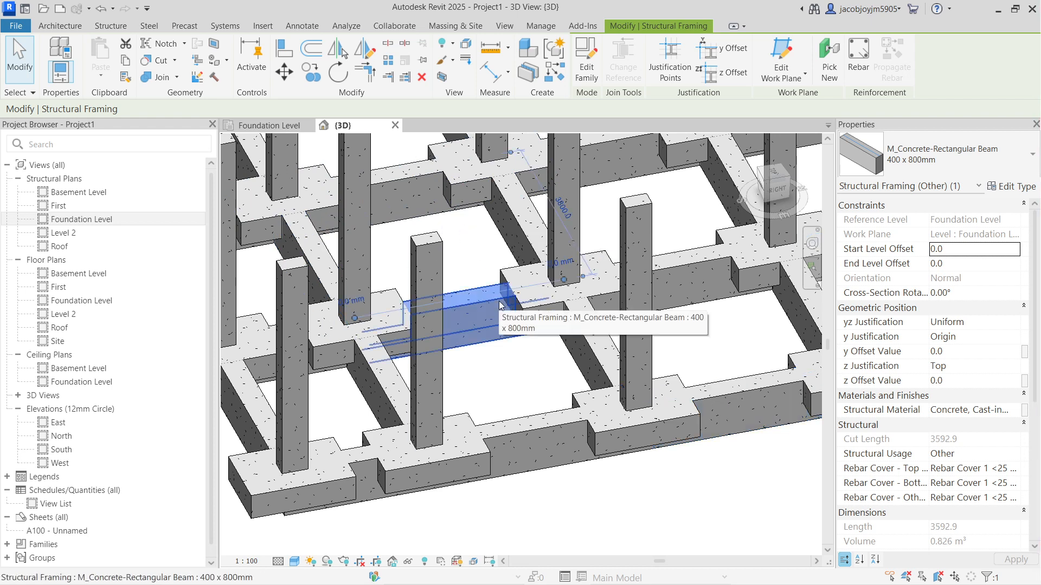
{"action": "left_click", "coordinate": [519, 418]}
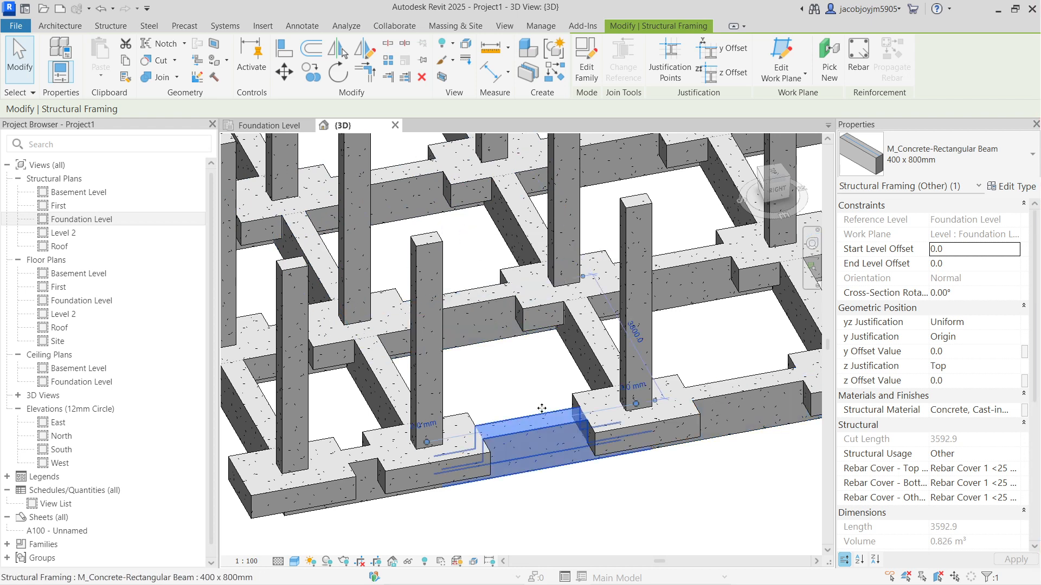
{"action": "scroll", "coordinate": [542, 407], "scroll_direction": "down", "scroll_amount": 2}
{"action": "middle_click_drag", "start_coordinate": [542, 407], "coordinate": [609, 292], "text": "shift"}
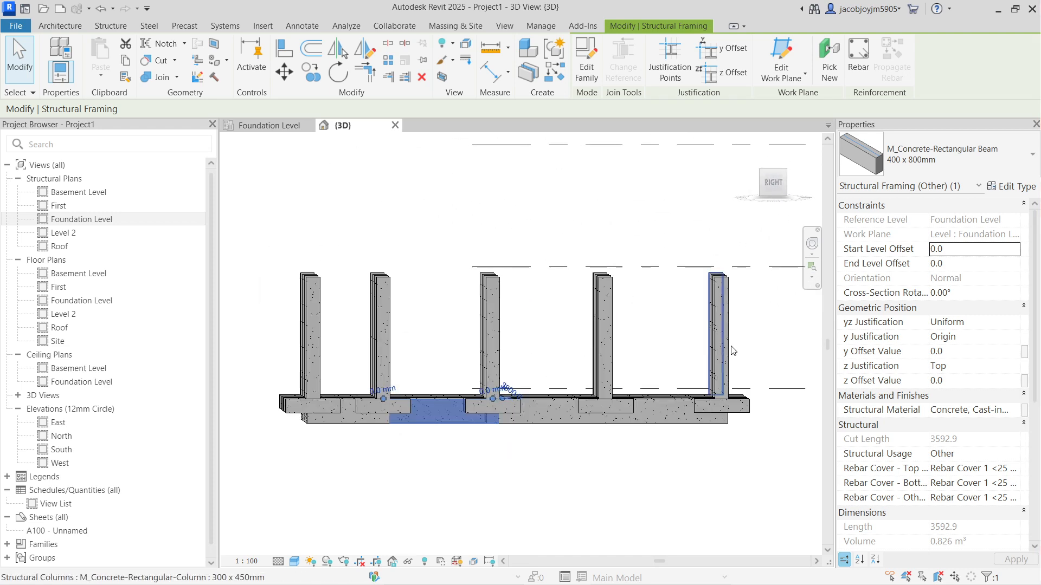
{"action": "left_click", "coordinate": [779, 345]}
{"action": "left_click_drag", "start_coordinate": [759, 333], "coordinate": [264, 340]}
{"action": "key", "text": "Escape"}
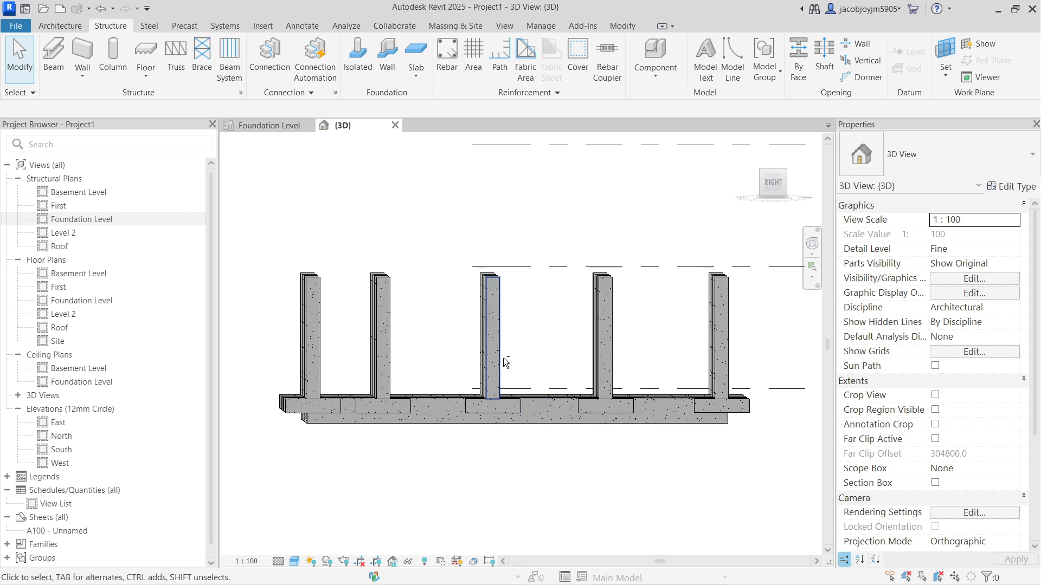
Step: Select all foundation beams by window from the right side view, filtering the selection to Structural Framing (Other) only
{"action": "middle_click_drag", "start_coordinate": [503, 357], "coordinate": [721, 205], "text": "shift"}
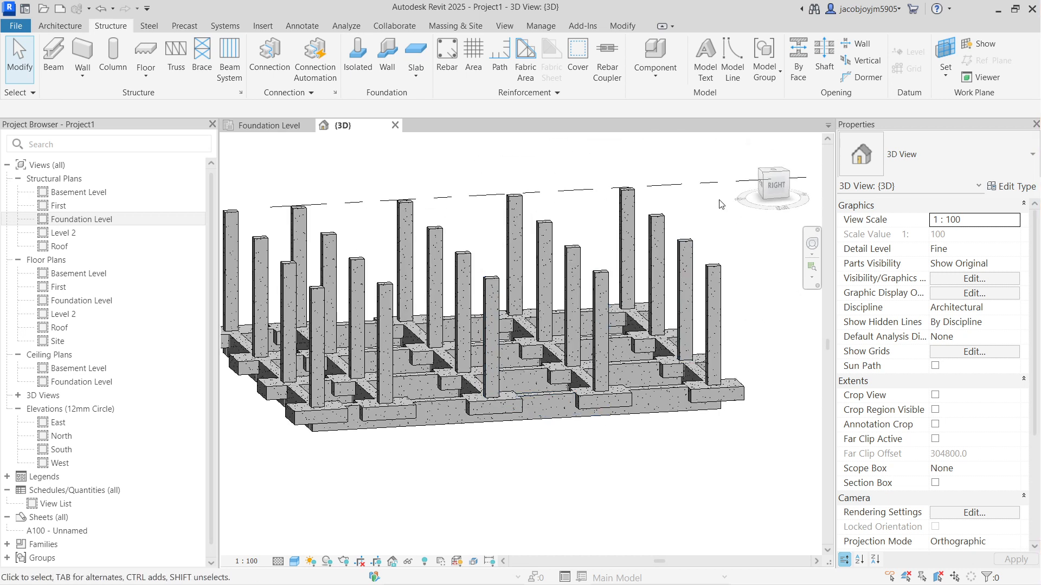
{"action": "left_click", "coordinate": [775, 186]}
{"action": "scroll", "coordinate": [434, 436], "scroll_direction": "up", "scroll_amount": 4}
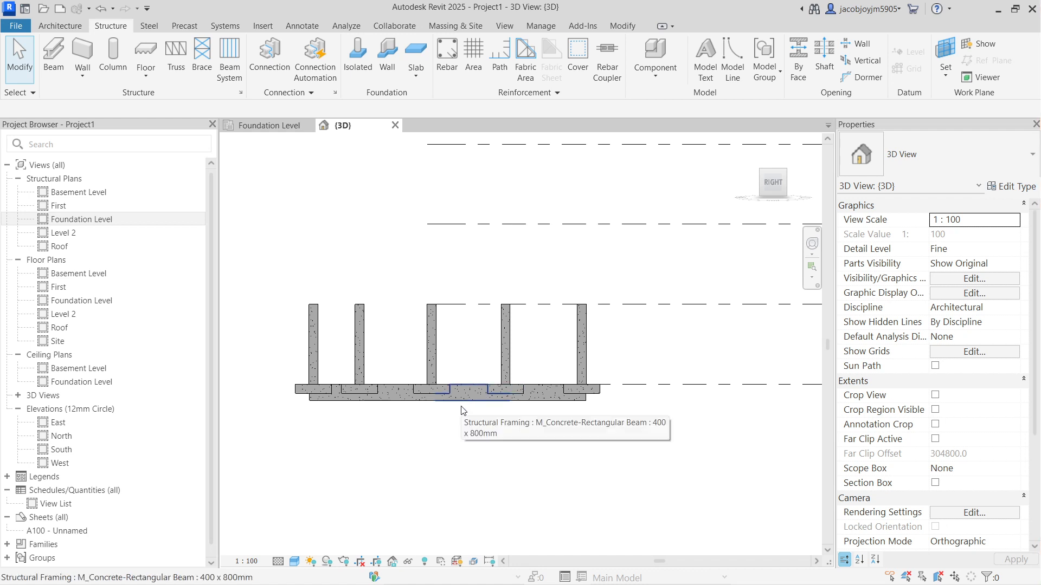
{"action": "left_click_drag", "start_coordinate": [264, 343], "coordinate": [735, 466]}
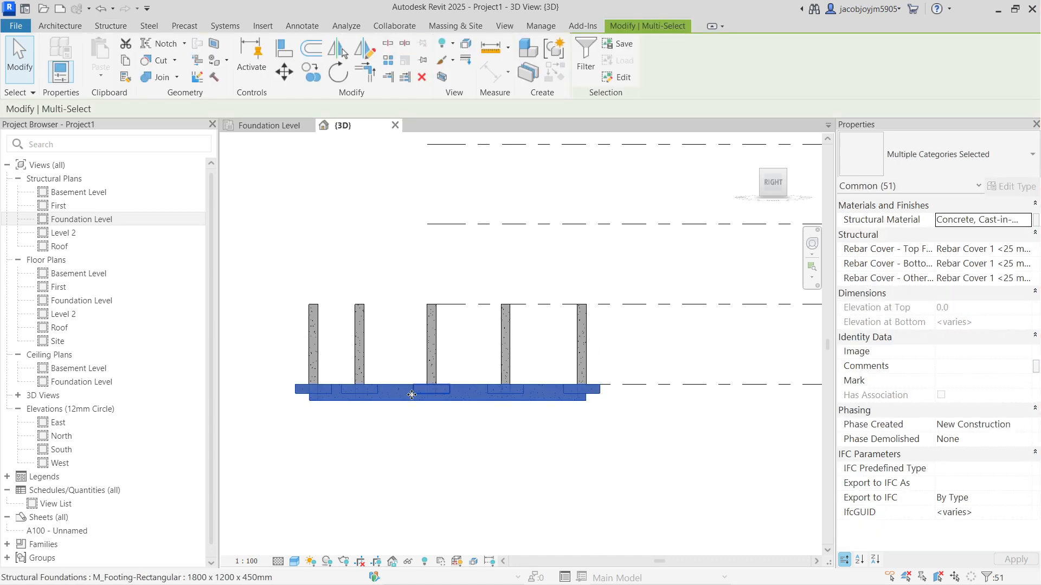
{"action": "middle_click_drag", "start_coordinate": [341, 367], "coordinate": [462, 511], "text": "shift"}
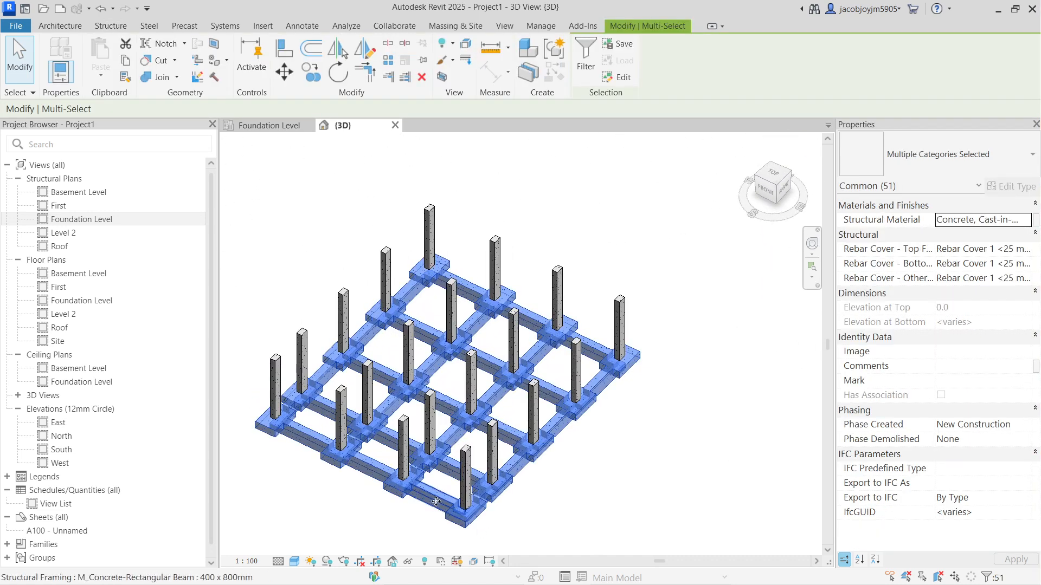
{"action": "scroll", "coordinate": [463, 512], "scroll_direction": "up", "scroll_amount": 3}
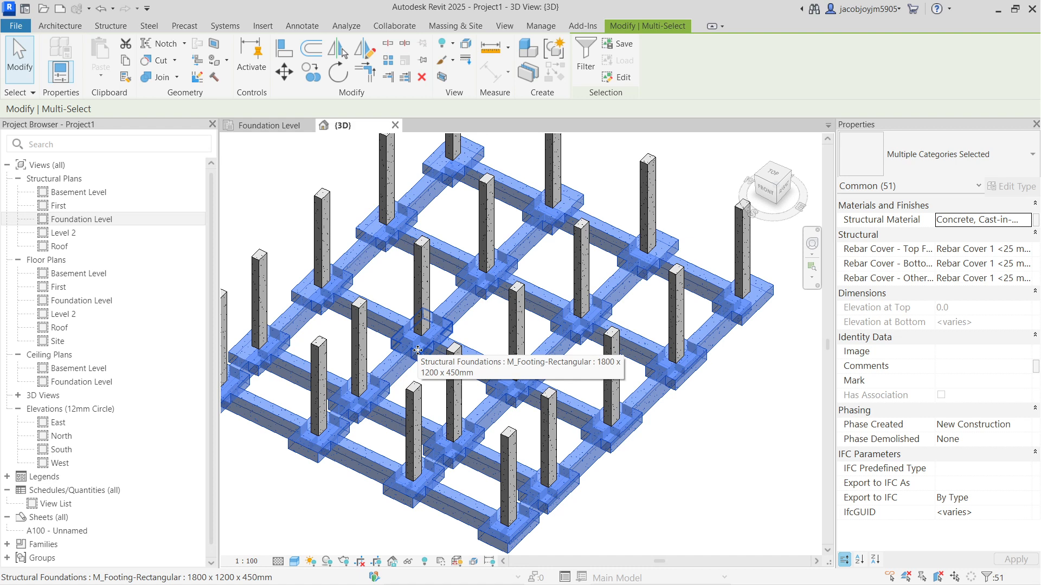
{"action": "left_click", "coordinate": [592, 77]}
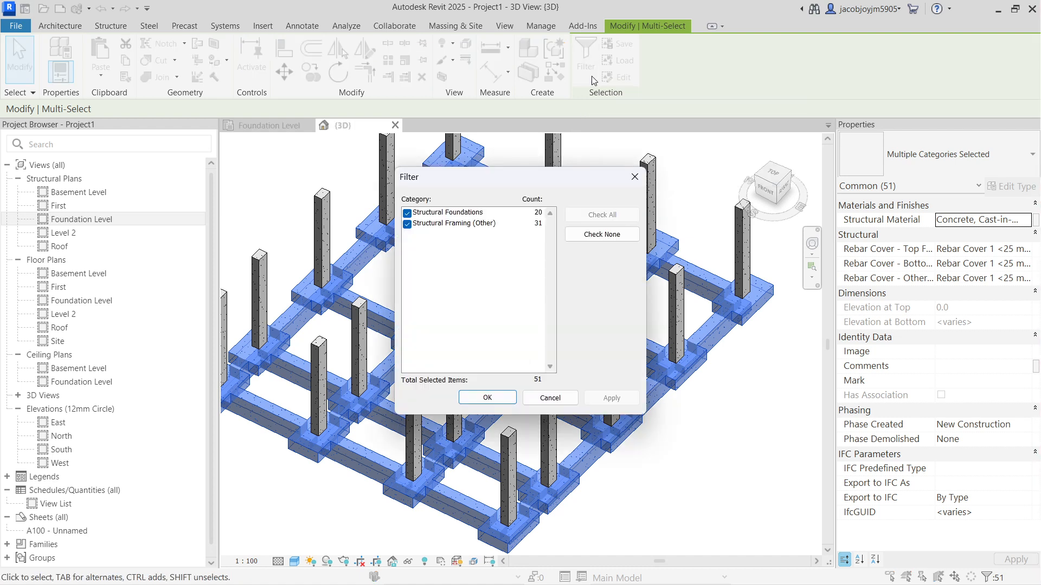
{"action": "left_click", "coordinate": [407, 213]}
{"action": "left_click", "coordinate": [487, 399]}
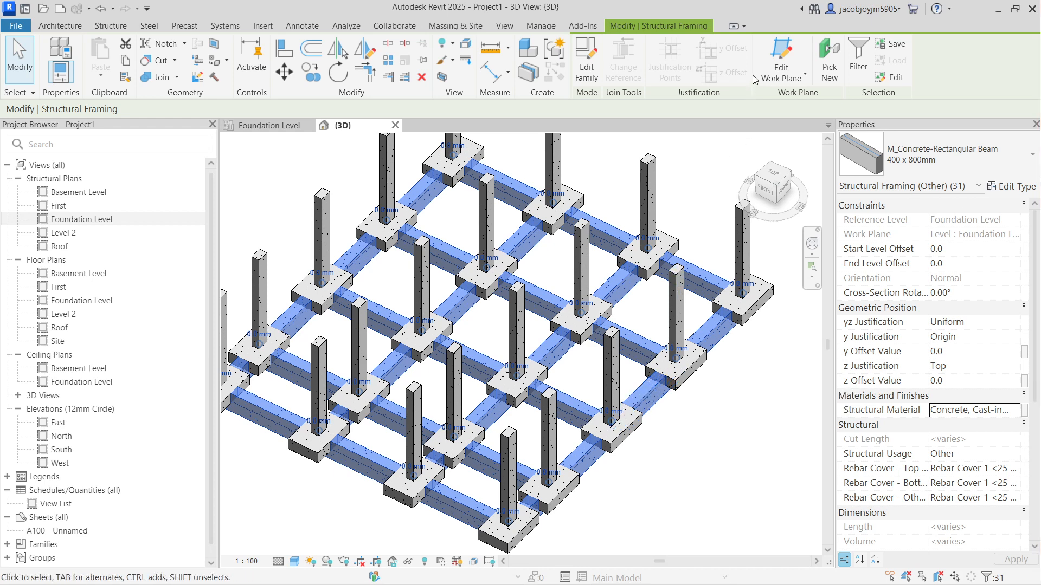
Step: Move the selected 400 x 800mm beams to the Basement Level by changing their work plane to Level : Basement Level
{"action": "left_click", "coordinate": [783, 78]}
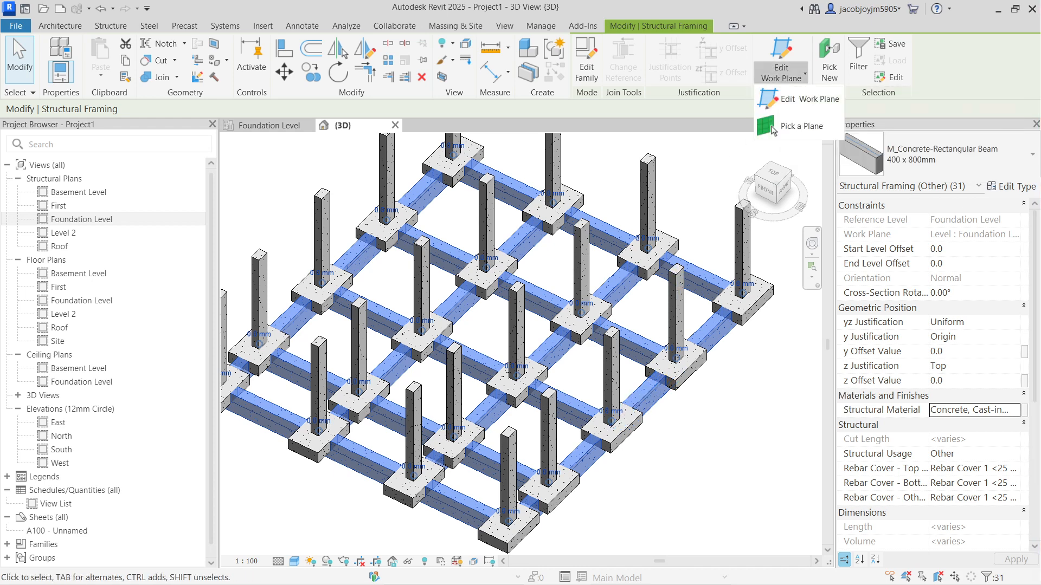
{"action": "left_click", "coordinate": [792, 100]}
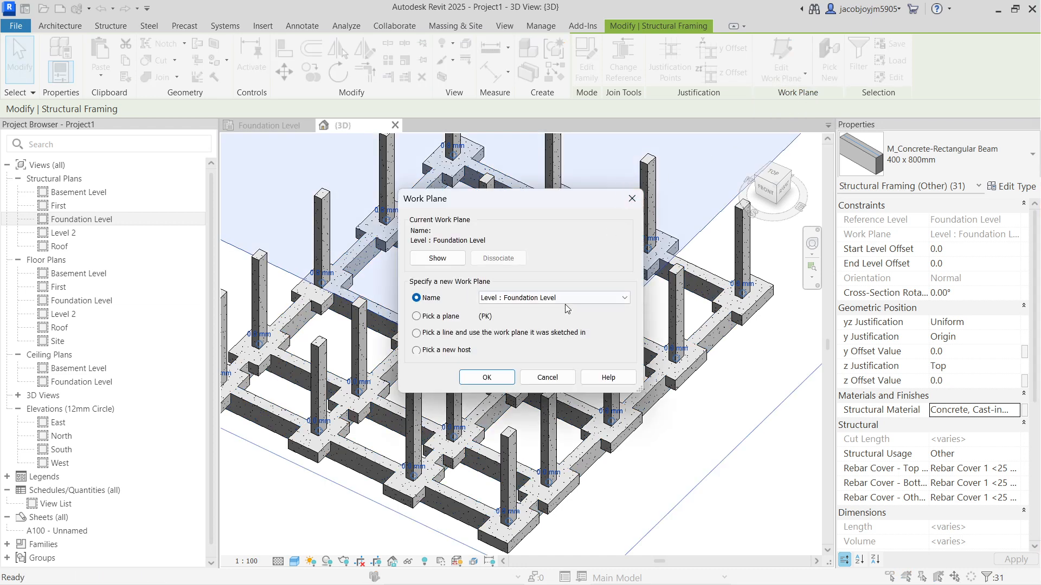
{"action": "left_click", "coordinate": [564, 298]}
{"action": "left_click", "coordinate": [558, 310]}
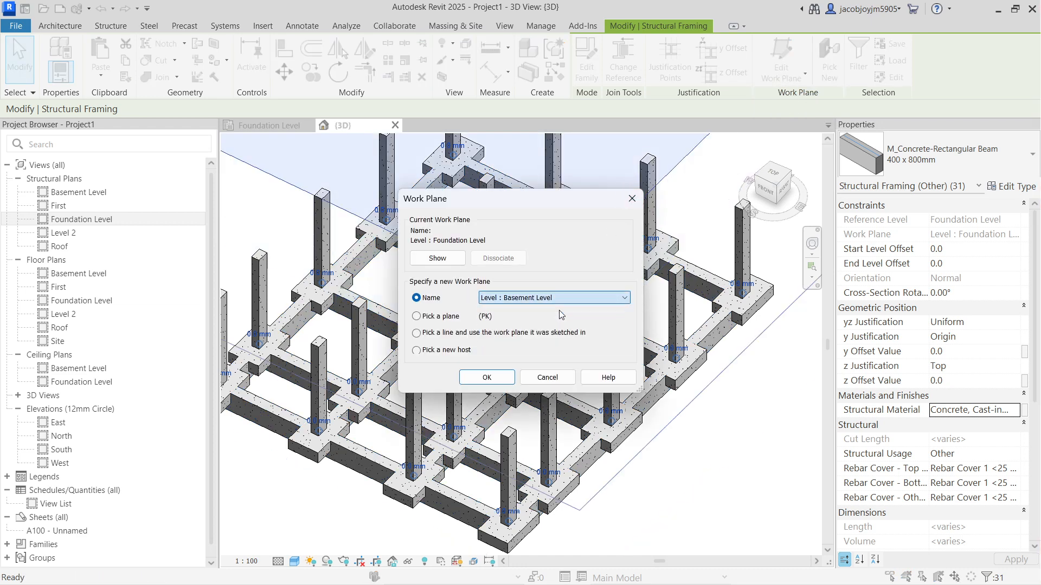
{"action": "left_click", "coordinate": [487, 378]}
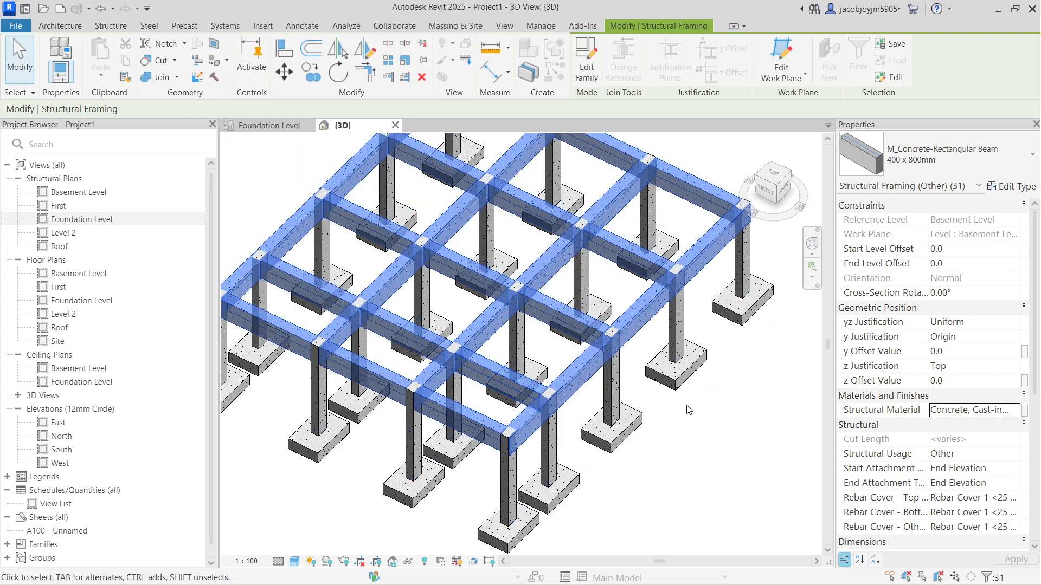
{"action": "scroll", "coordinate": [688, 434], "scroll_direction": "down", "scroll_amount": 2}
{"action": "left_click", "coordinate": [692, 473]}
Step: Examine the relocated beams on top of the columns in the 3D view, from the right side and at an angle
{"action": "middle_click_drag", "start_coordinate": [651, 474], "coordinate": [488, 302], "text": "shift"}
{"action": "middle_click_drag", "start_coordinate": [630, 310], "coordinate": [589, 347], "text": "shift"}
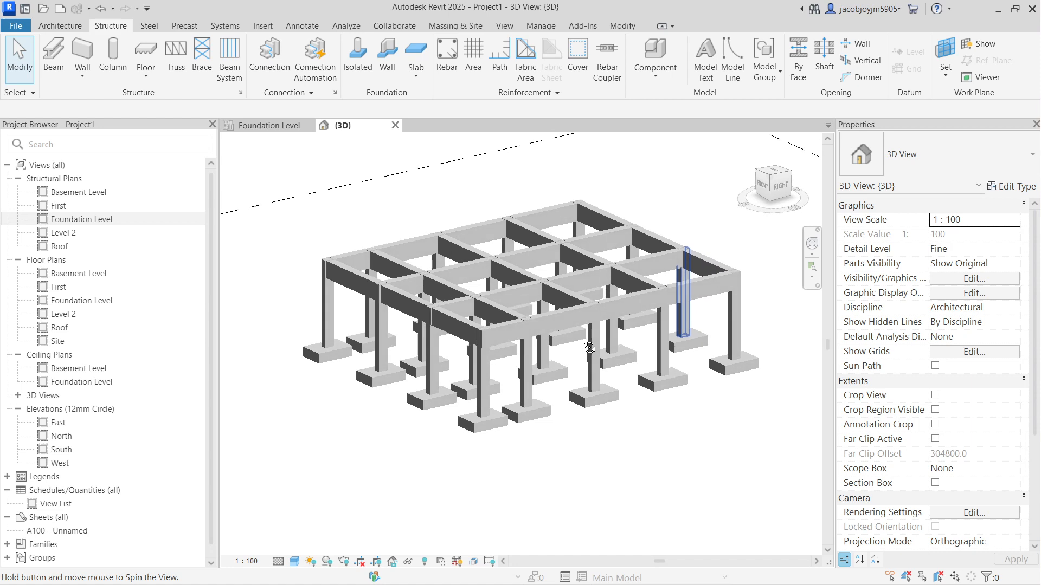
{"action": "left_click", "coordinate": [780, 188]}
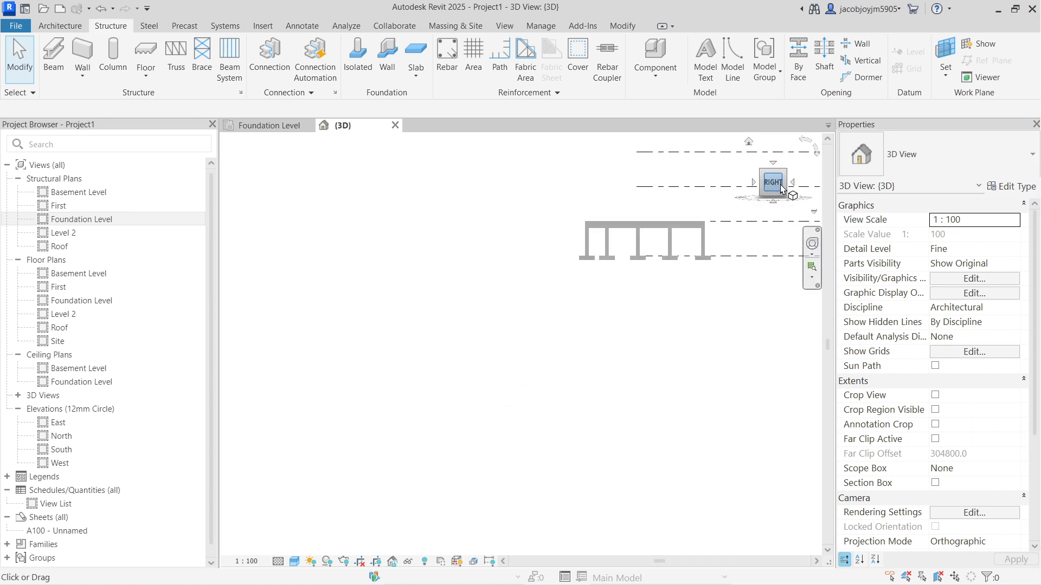
{"action": "middle_click_drag", "start_coordinate": [416, 401], "coordinate": [547, 470], "text": "shift"}
{"action": "scroll", "coordinate": [547, 477], "scroll_direction": "up", "scroll_amount": 3}
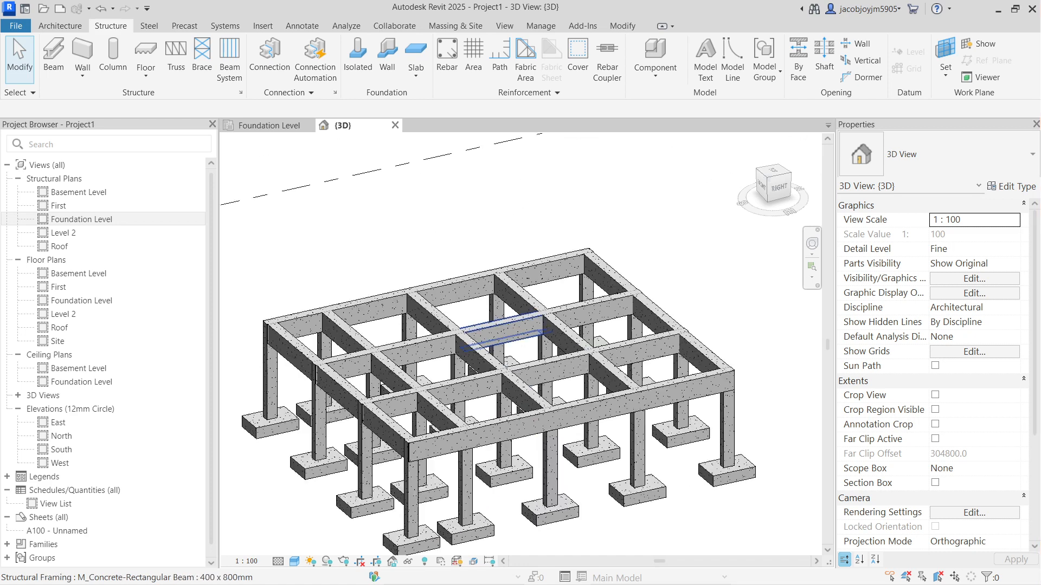
{"action": "scroll", "coordinate": [359, 307], "scroll_direction": "down", "scroll_amount": 4}
{"action": "scroll", "coordinate": [605, 243], "scroll_direction": "down", "scroll_amount": 3}
{"action": "middle_click_drag", "start_coordinate": [607, 296], "coordinate": [618, 340], "text": "shift"}
{"action": "scroll", "coordinate": [526, 307], "scroll_direction": "up", "scroll_amount": 2}
{"action": "scroll", "coordinate": [526, 305], "scroll_direction": "up", "scroll_amount": 4}
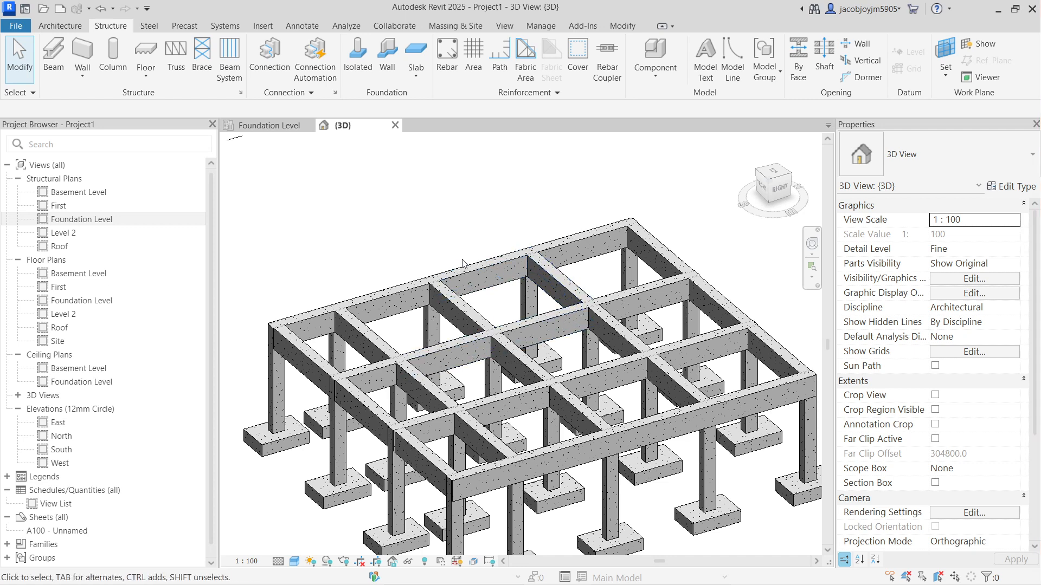
{"action": "scroll", "coordinate": [464, 260], "scroll_direction": "down", "scroll_amount": 3}
{"action": "middle_click_drag", "start_coordinate": [585, 293], "coordinate": [498, 266], "text": "shift"}
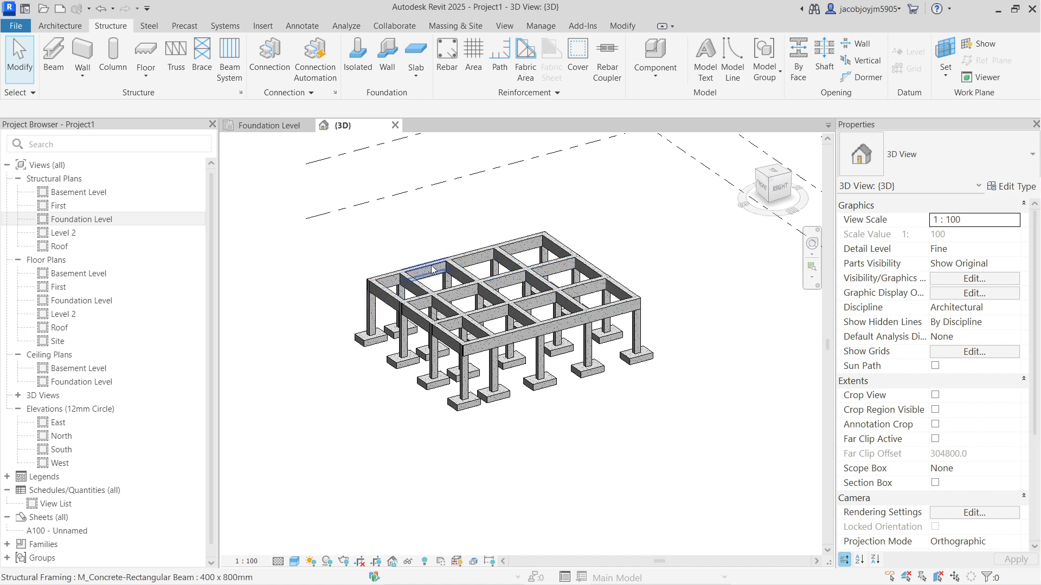
Step: Open the Basement Level structural plan and check the beam layout along the grid lines
{"action": "double_click", "coordinate": [157, 219]}
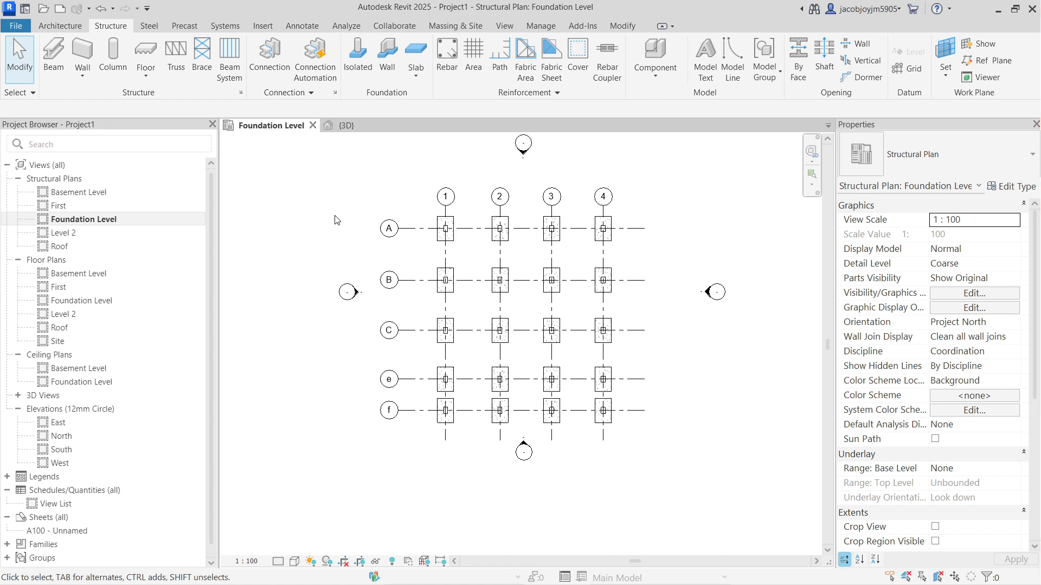
{"action": "double_click", "coordinate": [115, 194]}
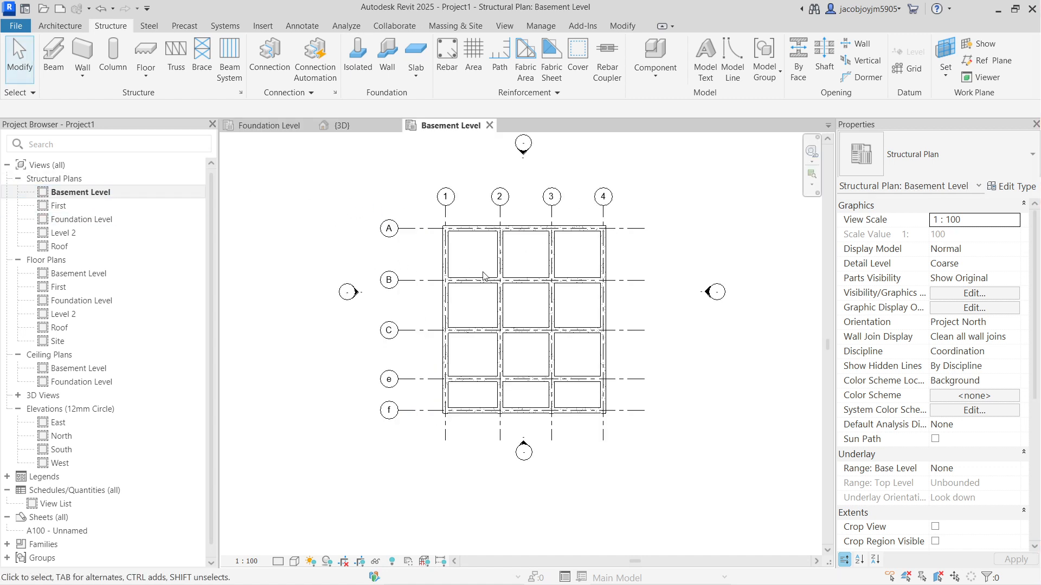
{"action": "scroll", "coordinate": [484, 275], "scroll_direction": "up", "scroll_amount": 2}
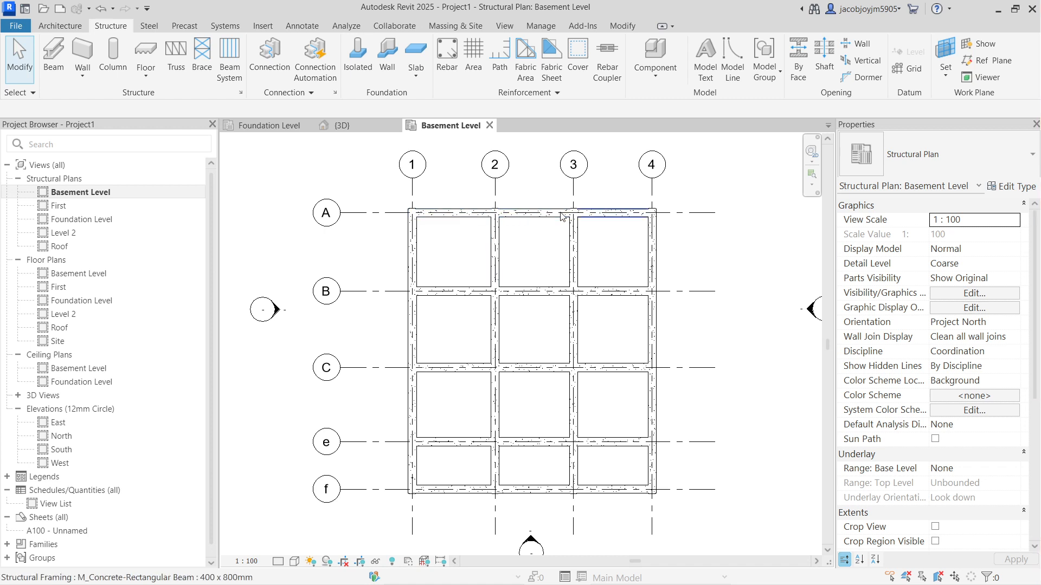
{"action": "scroll", "coordinate": [420, 488], "scroll_direction": "up", "scroll_amount": 3}
{"action": "scroll", "coordinate": [410, 503], "scroll_direction": "up", "scroll_amount": 3}
{"action": "scroll", "coordinate": [402, 509], "scroll_direction": "down", "scroll_amount": 4}
{"action": "scroll", "coordinate": [394, 410], "scroll_direction": "down", "scroll_amount": 5}
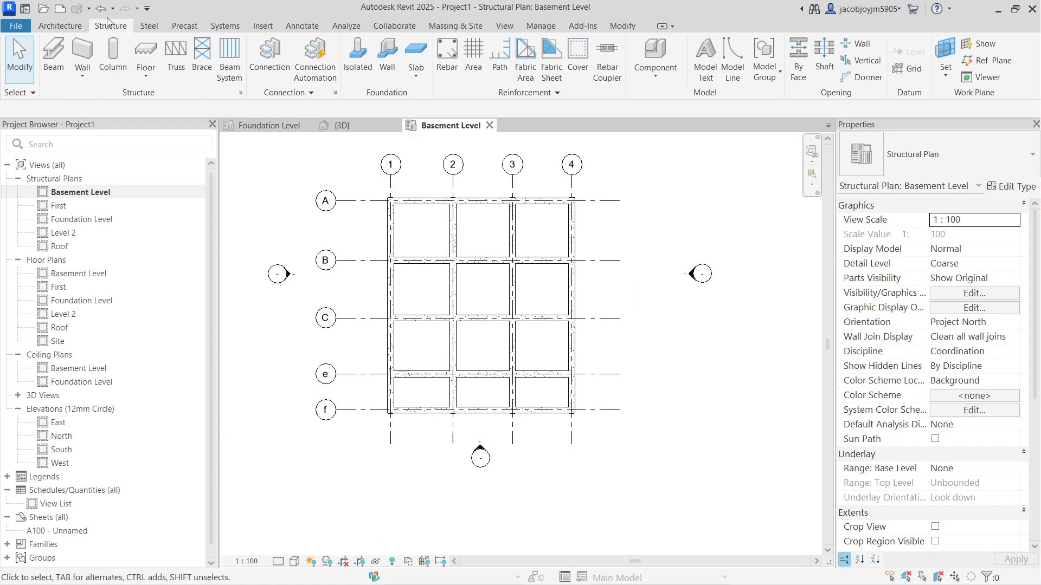
Step: Create a Standard structural foundation slab on the Basement Level, with a rectangular boundary along the structure's outer edges from grid A/1 to f/4
{"action": "left_click", "coordinate": [151, 80]}
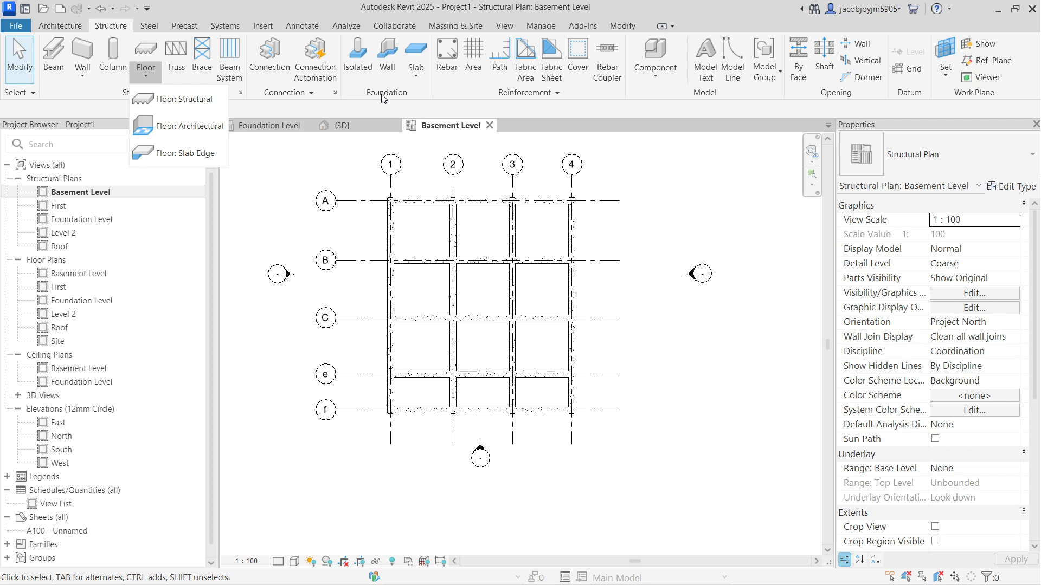
{"action": "left_click", "coordinate": [382, 94]}
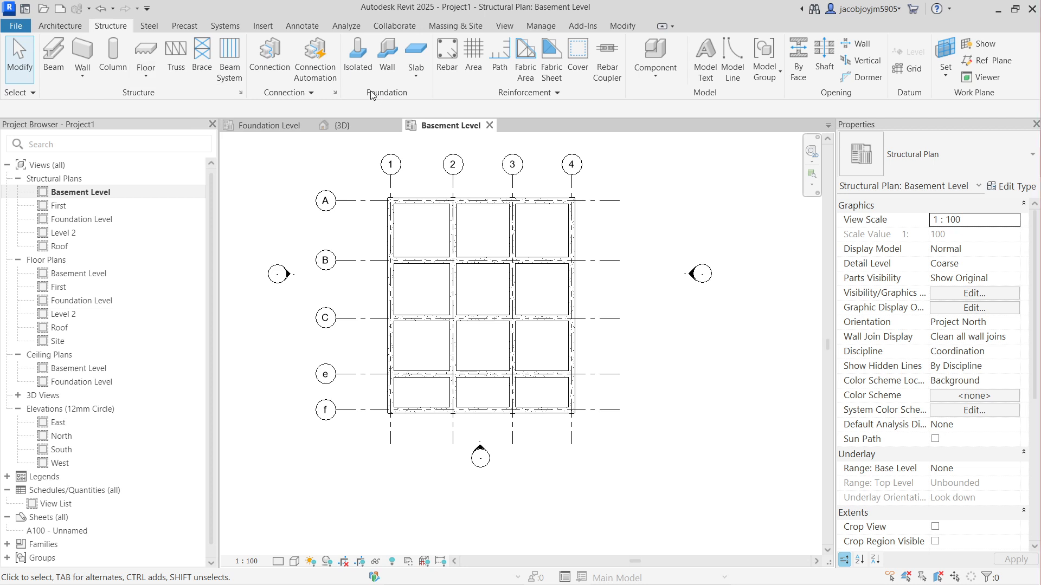
{"action": "left_click", "coordinate": [417, 79]}
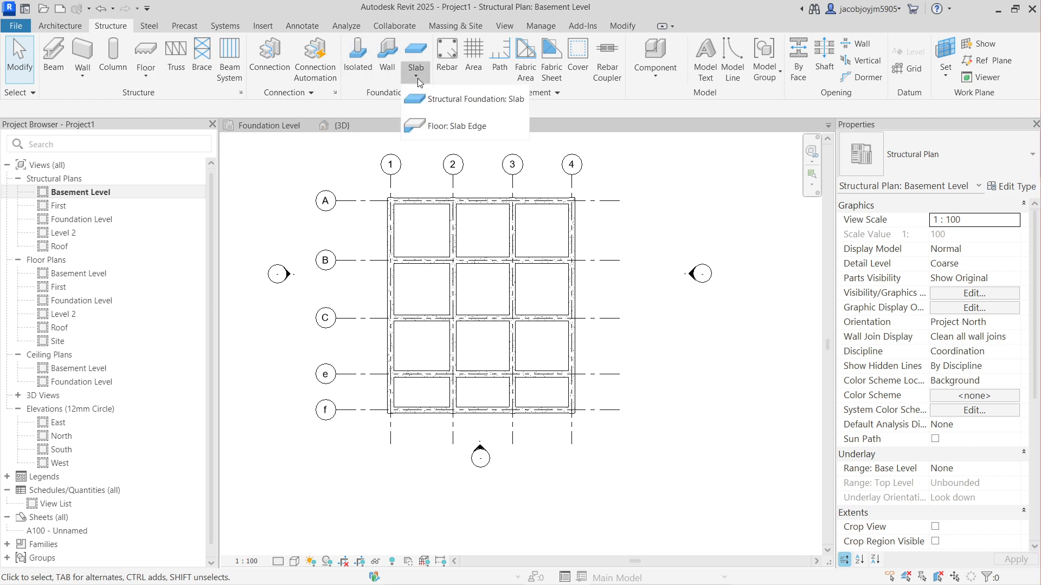
{"action": "left_click", "coordinate": [486, 110]}
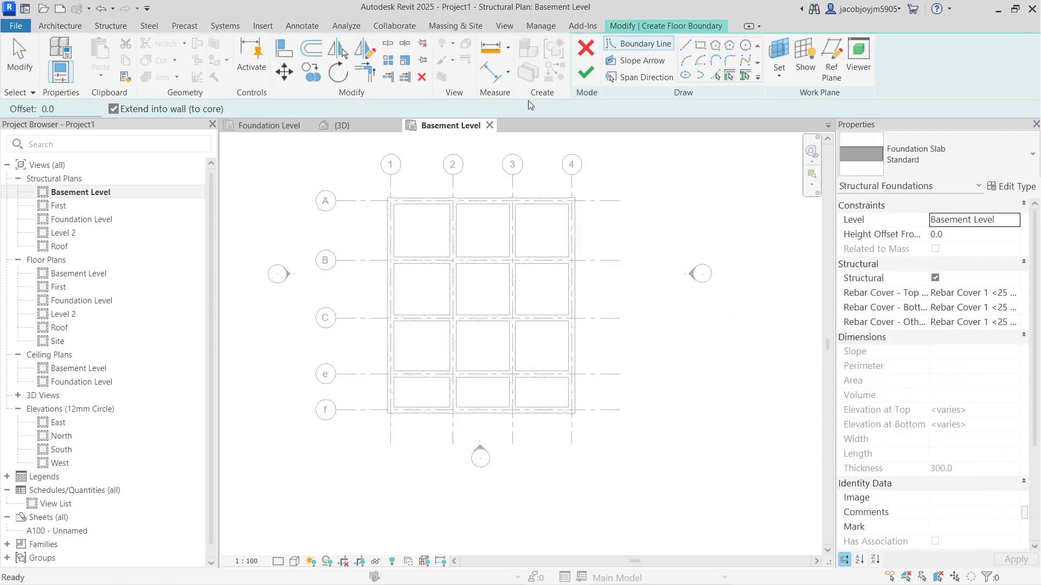
{"action": "left_click", "coordinate": [701, 47]}
{"action": "scroll", "coordinate": [392, 199], "scroll_direction": "up", "scroll_amount": 5}
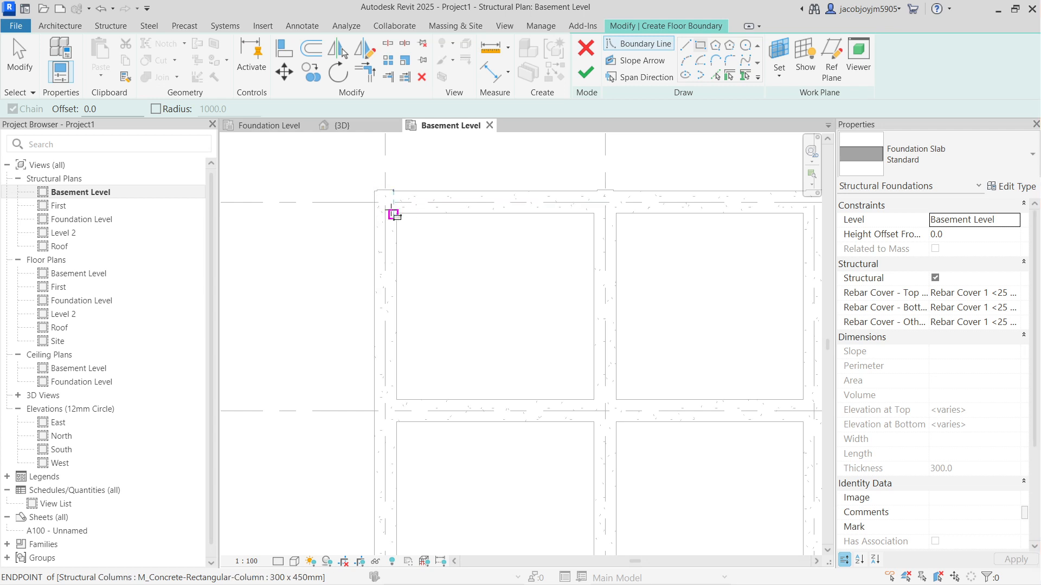
{"action": "left_click", "coordinate": [395, 214]}
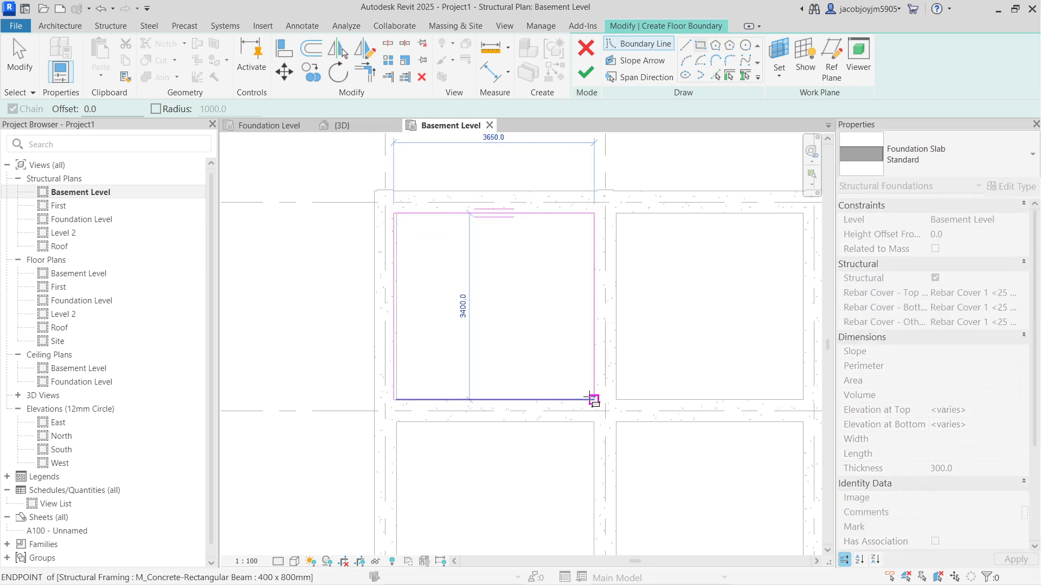
{"action": "key", "text": "Escape"}
{"action": "left_click", "coordinate": [375, 190]}
{"action": "scroll", "coordinate": [347, 187], "scroll_direction": "down", "scroll_amount": 5}
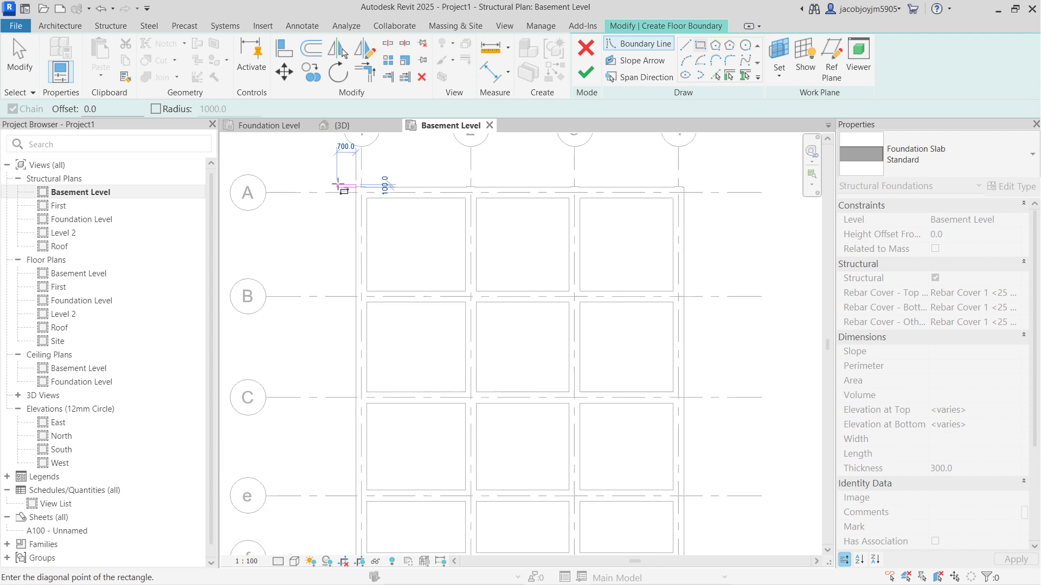
{"action": "scroll", "coordinate": [534, 421], "scroll_direction": "up", "scroll_amount": 6}
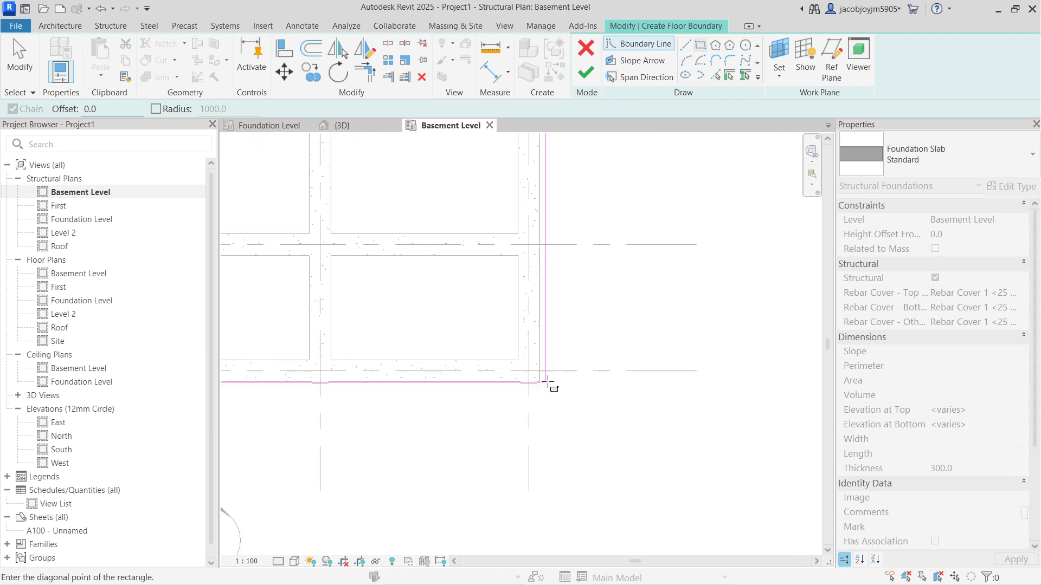
{"action": "left_click", "coordinate": [539, 382]}
{"action": "scroll", "coordinate": [563, 373], "scroll_direction": "down", "scroll_amount": 3}
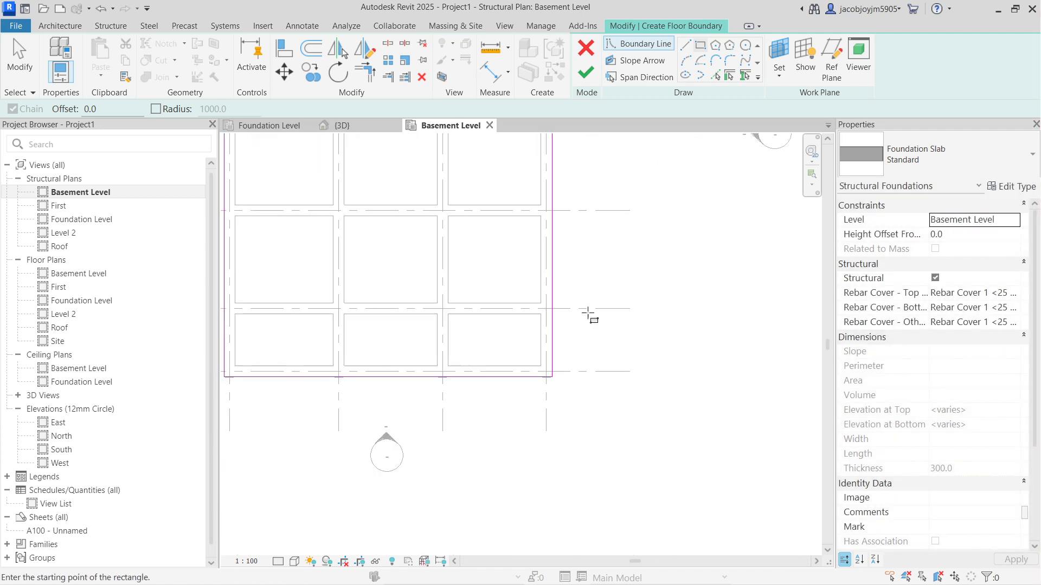
{"action": "left_click", "coordinate": [586, 72]}
{"action": "scroll", "coordinate": [596, 363], "scroll_direction": "down", "scroll_amount": 2}
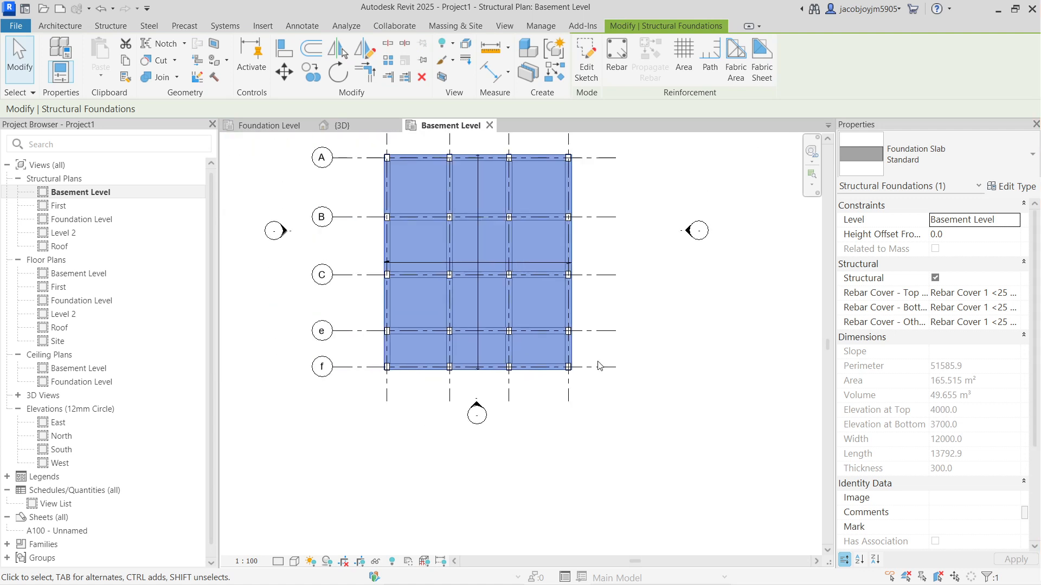
Step: Examine the basement slab in plan and in the 3D view, selecting it and checking its position over the beams from the right side
{"action": "scroll", "coordinate": [392, 163], "scroll_direction": "up", "scroll_amount": 3}
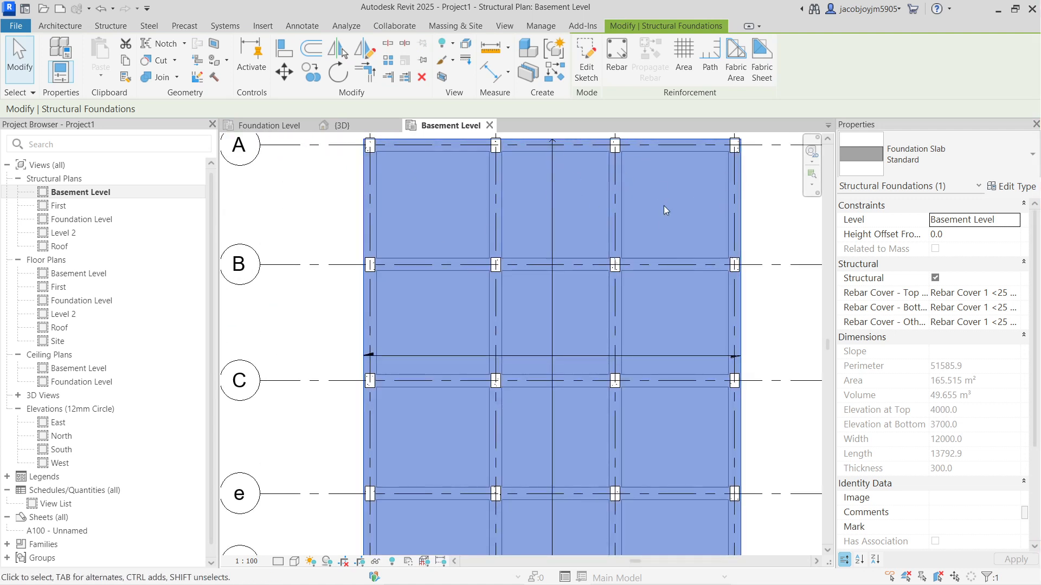
{"action": "key", "text": "z"}
{"action": "key", "text": "f"}
{"action": "left_click", "coordinate": [506, 27]}
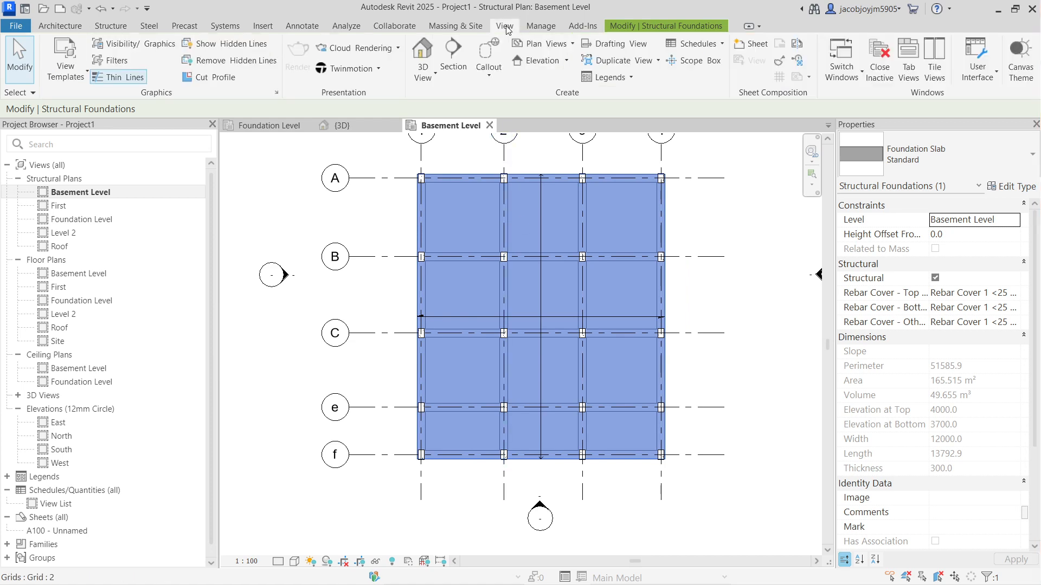
{"action": "left_click", "coordinate": [424, 53]}
{"action": "middle_click_drag", "start_coordinate": [655, 385], "coordinate": [679, 351], "text": "shift"}
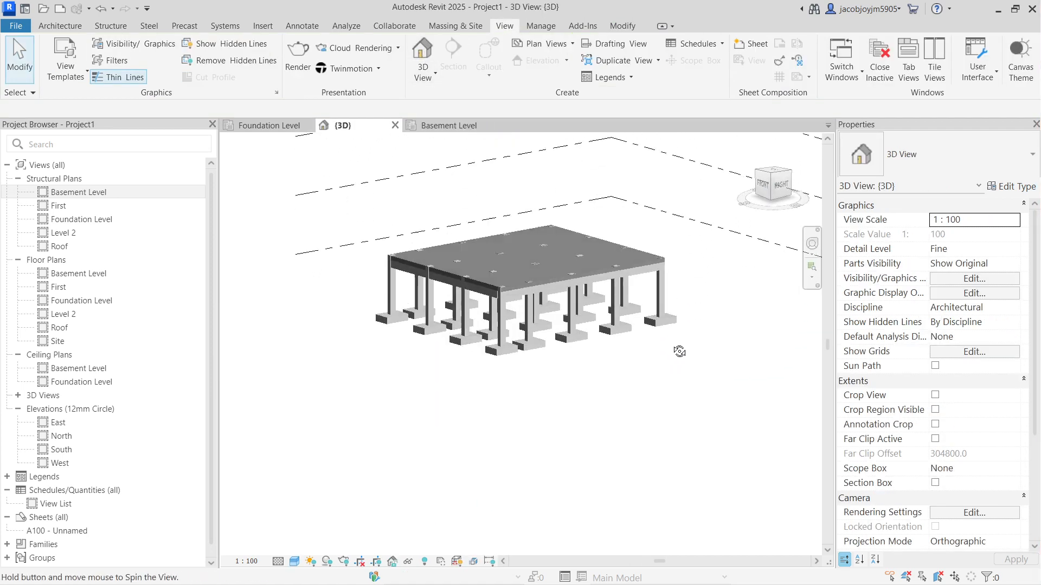
{"action": "left_click", "coordinate": [616, 281]}
{"action": "mouse_move", "coordinate": [616, 282]}
{"action": "middle_mouse_down", "text": "shift"}
{"action": "mouse_move", "coordinate": [581, 327]}
{"action": "mouse_move", "coordinate": [548, 292]}
{"action": "middle_mouse_up", "text": "shift"}
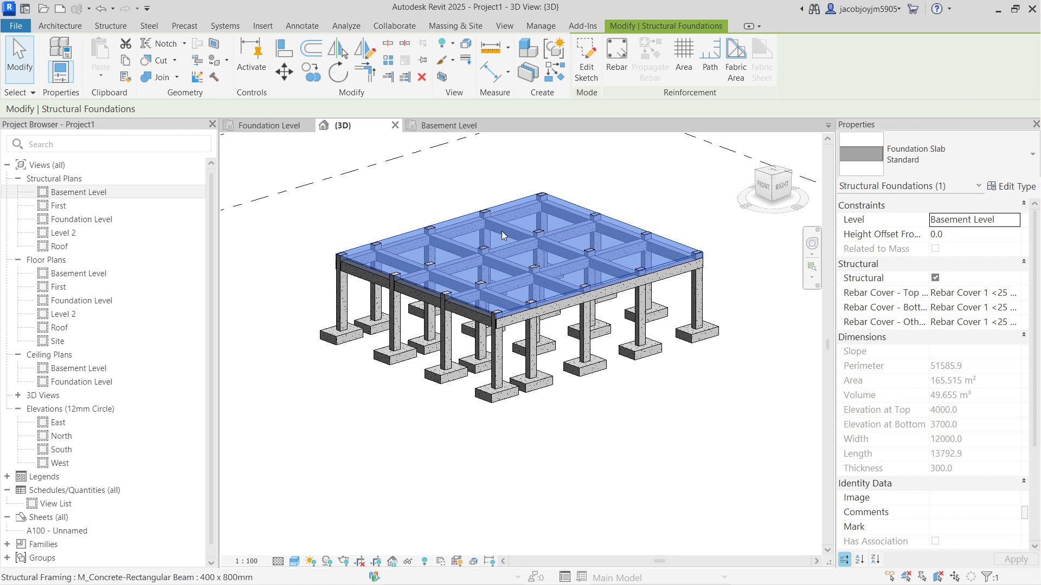
{"action": "middle_click_drag", "start_coordinate": [498, 212], "coordinate": [465, 235], "text": "shift"}
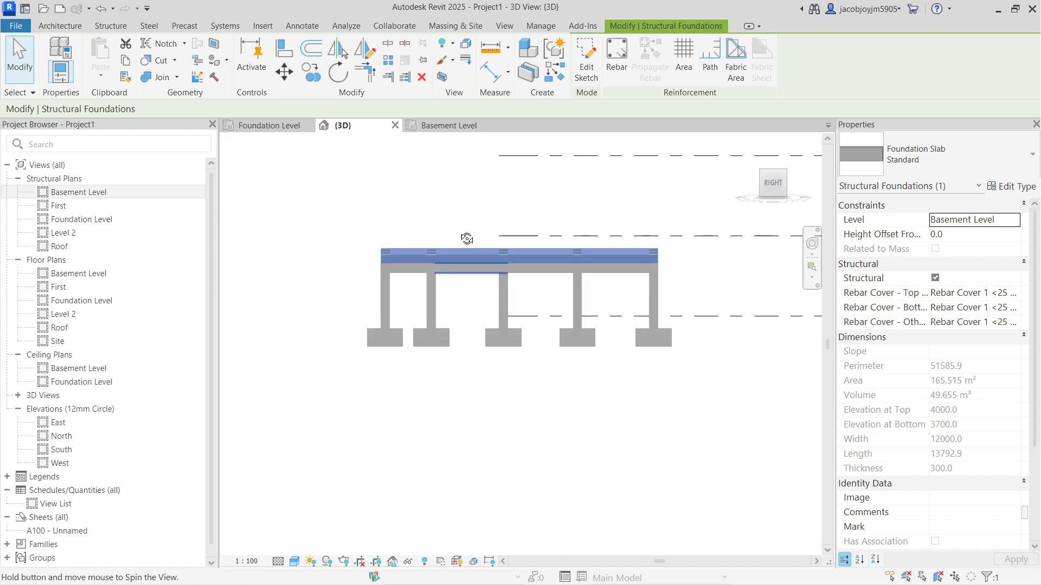
Step: Examine the basement slab over the beams in the 3D view, at an angle and from the right side against the level lines
{"action": "left_click", "coordinate": [293, 285]}
{"action": "left_click_drag", "start_coordinate": [293, 285], "coordinate": [790, 407]}
{"action": "middle_click_drag", "start_coordinate": [352, 282], "coordinate": [404, 277], "text": "shift"}
{"action": "key", "text": "Escape"}
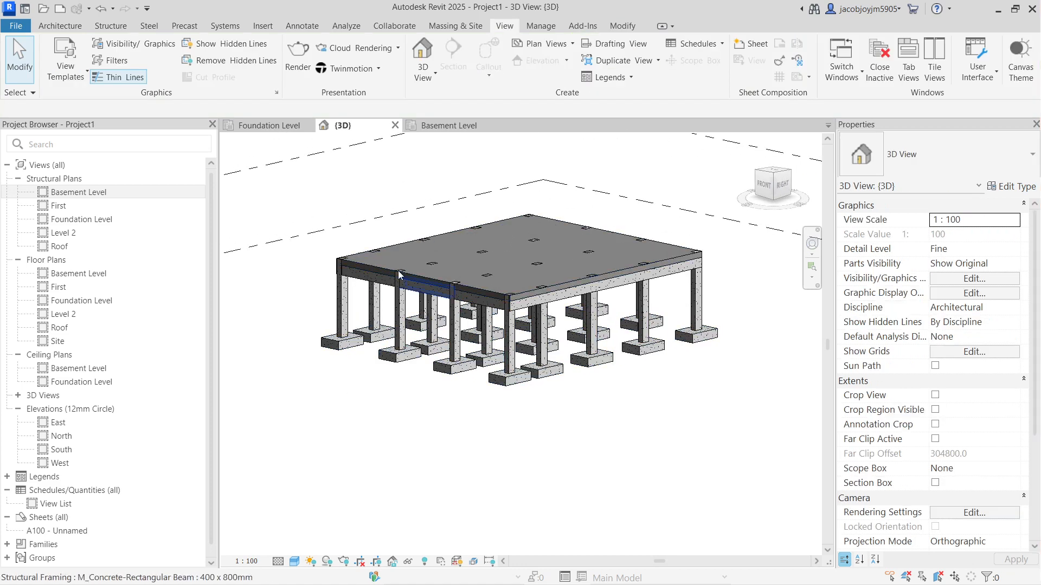
{"action": "left_click", "coordinate": [436, 284]}
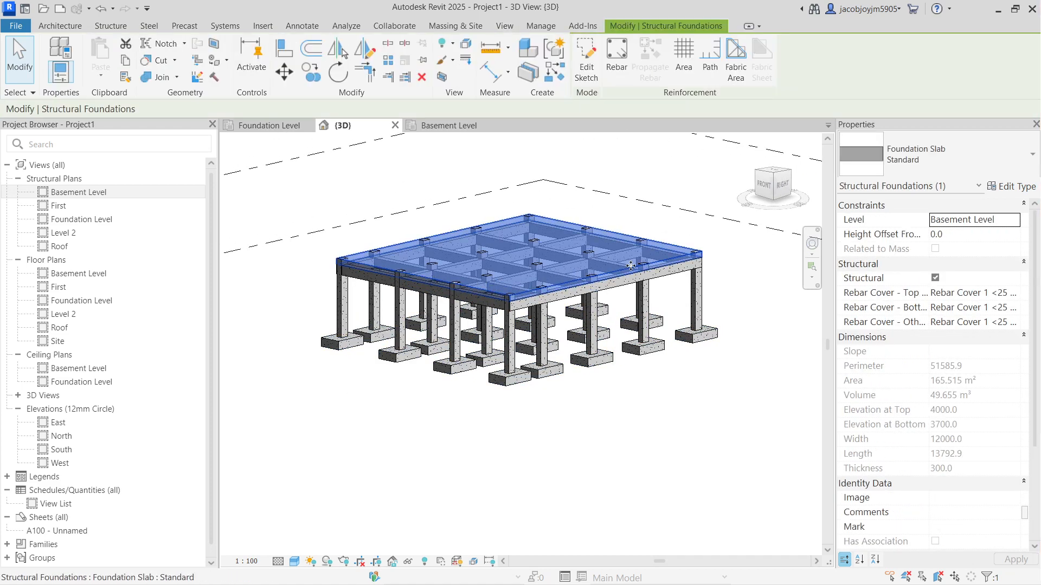
{"action": "scroll", "coordinate": [449, 332], "scroll_direction": "down", "scroll_amount": 3}
{"action": "middle_click_drag", "start_coordinate": [448, 331], "coordinate": [510, 267], "text": "shift"}
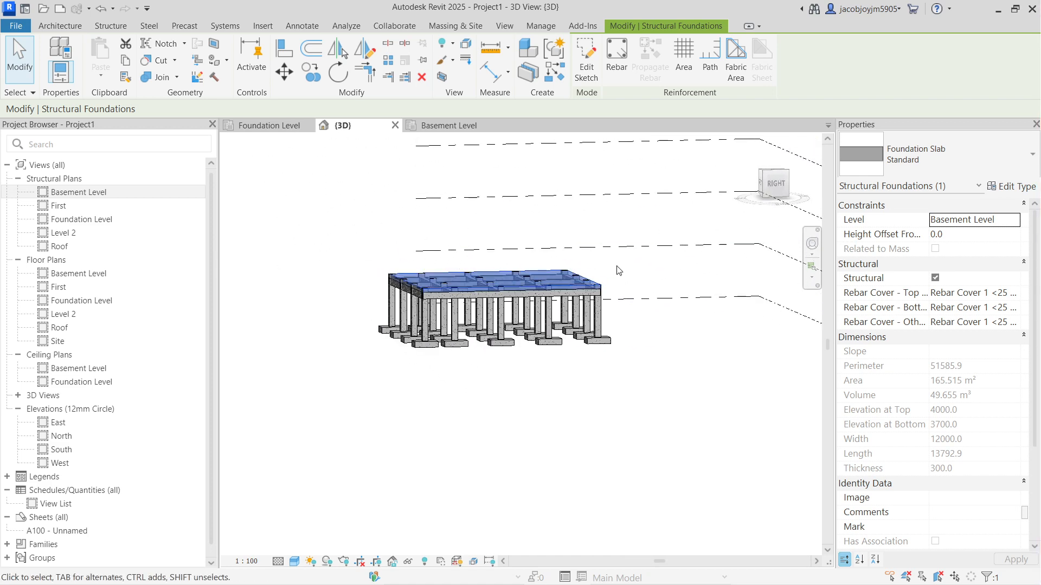
{"action": "left_click", "coordinate": [779, 187]}
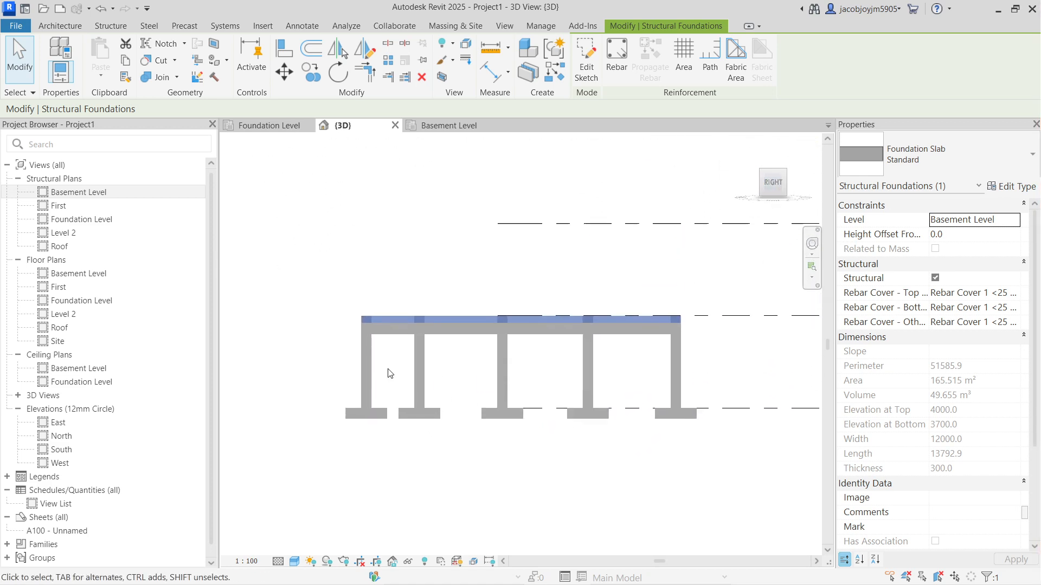
{"action": "scroll", "coordinate": [491, 385], "scroll_direction": "up", "scroll_amount": 2}
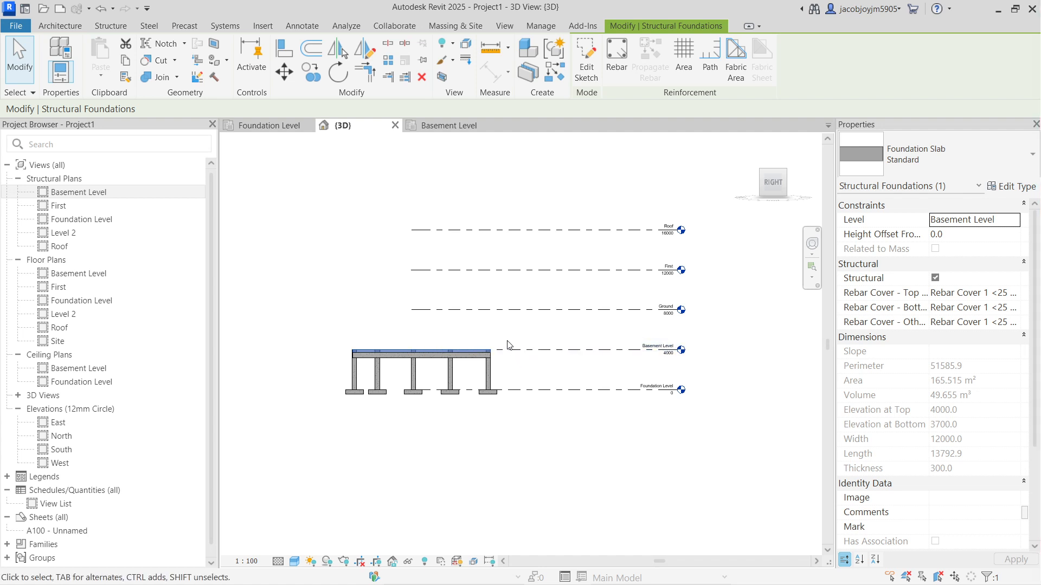
{"action": "scroll", "coordinate": [465, 350], "scroll_direction": "up", "scroll_amount": 2}
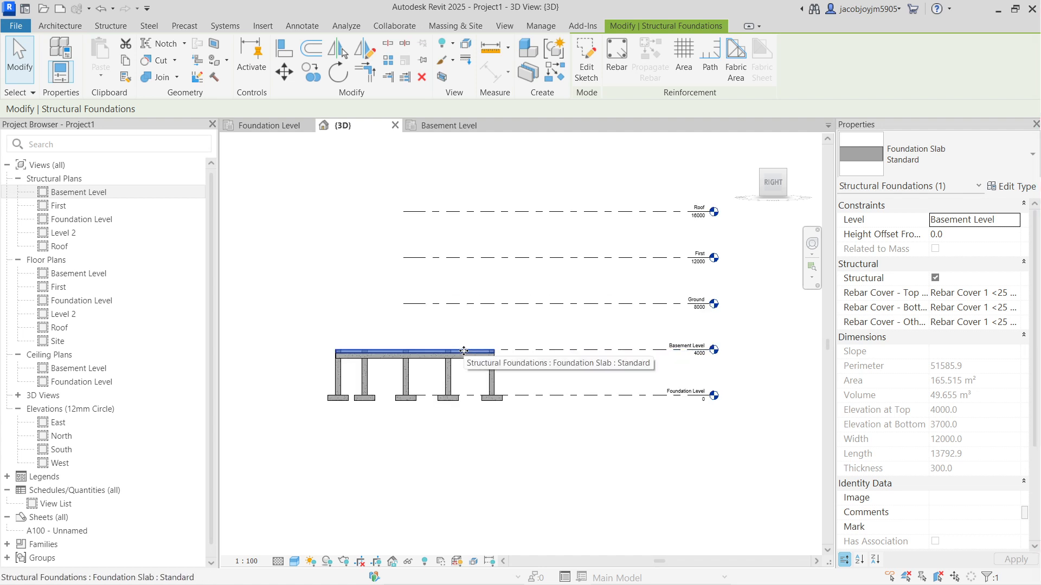
Step: Copy the slab, beams and columns, without the footings, to the clipboard from the right-side 3D view
{"action": "key", "text": "Escape"}
{"action": "left_click_drag", "start_coordinate": [297, 326], "coordinate": [540, 403]}
{"action": "middle_click_drag", "start_coordinate": [516, 379], "coordinate": [599, 389], "text": "shift"}
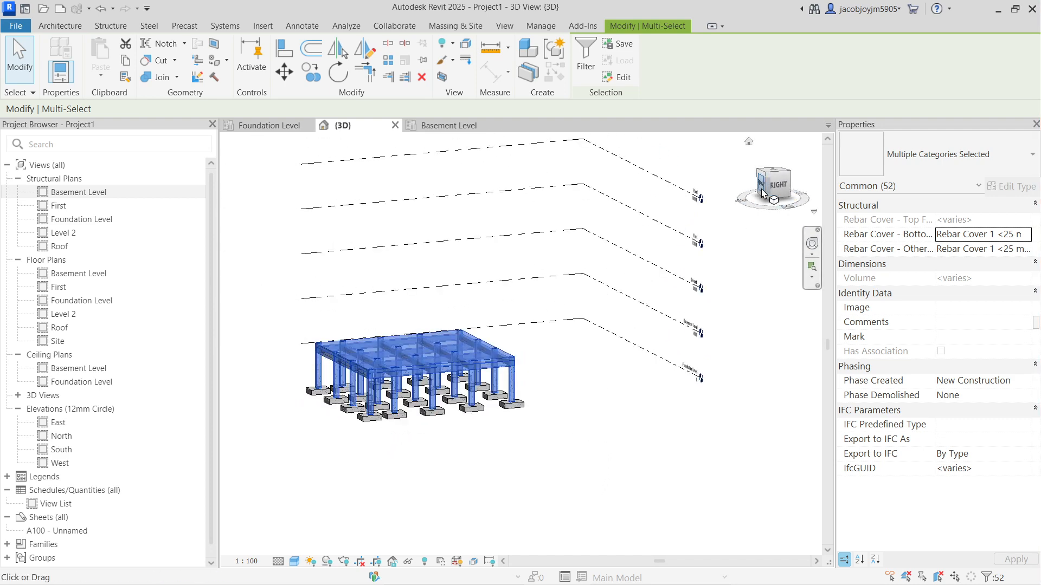
{"action": "left_click", "coordinate": [776, 185]}
{"action": "scroll", "coordinate": [445, 371], "scroll_direction": "down", "scroll_amount": 3}
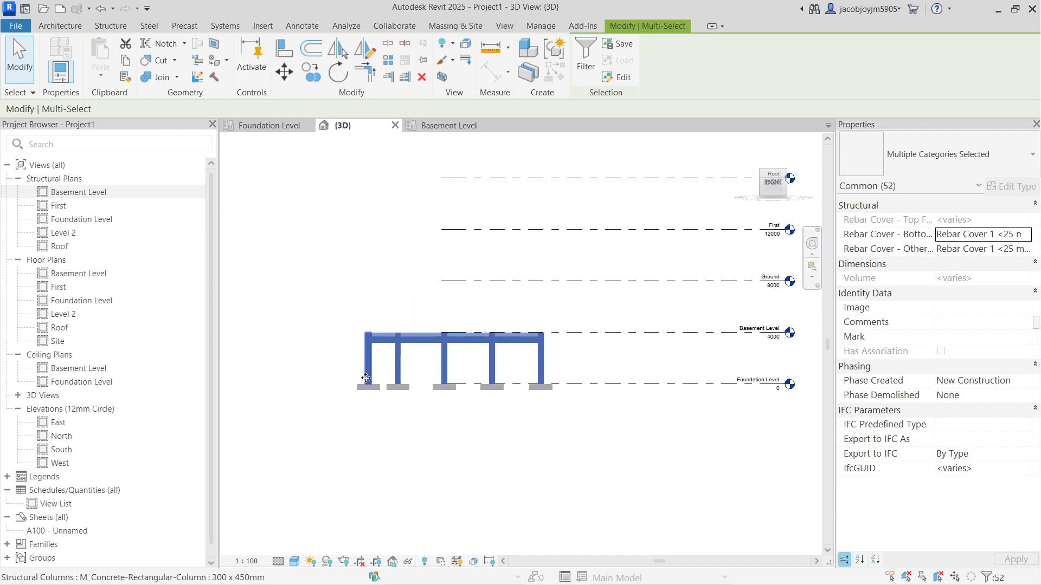
{"action": "left_click", "coordinate": [126, 61]}
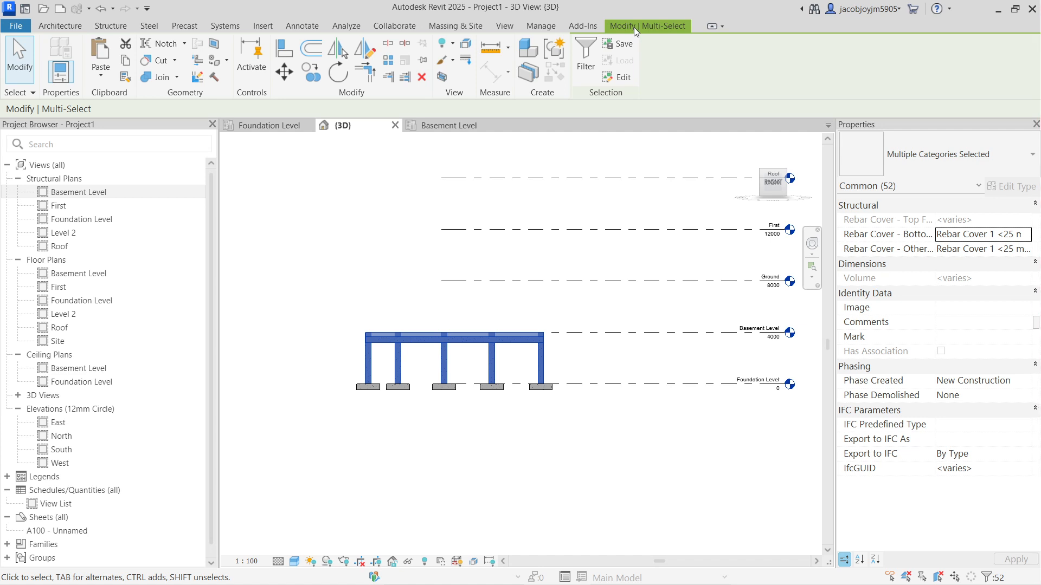
Step: Paste the copied slab, beams and columns aligned to the Ground level and check the new storey in 3D
{"action": "left_click", "coordinate": [356, 295]}
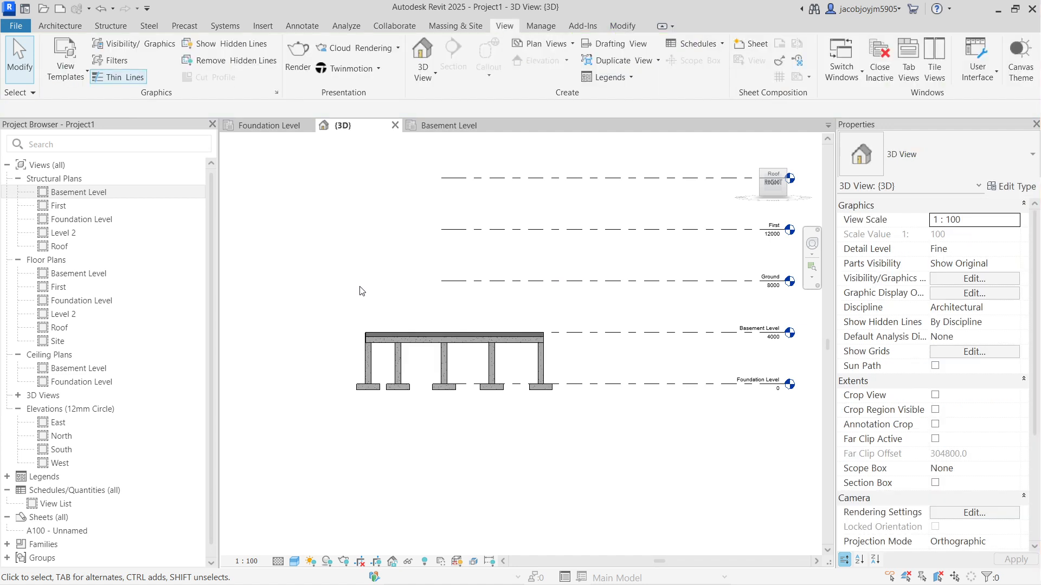
{"action": "left_click", "coordinate": [373, 338]}
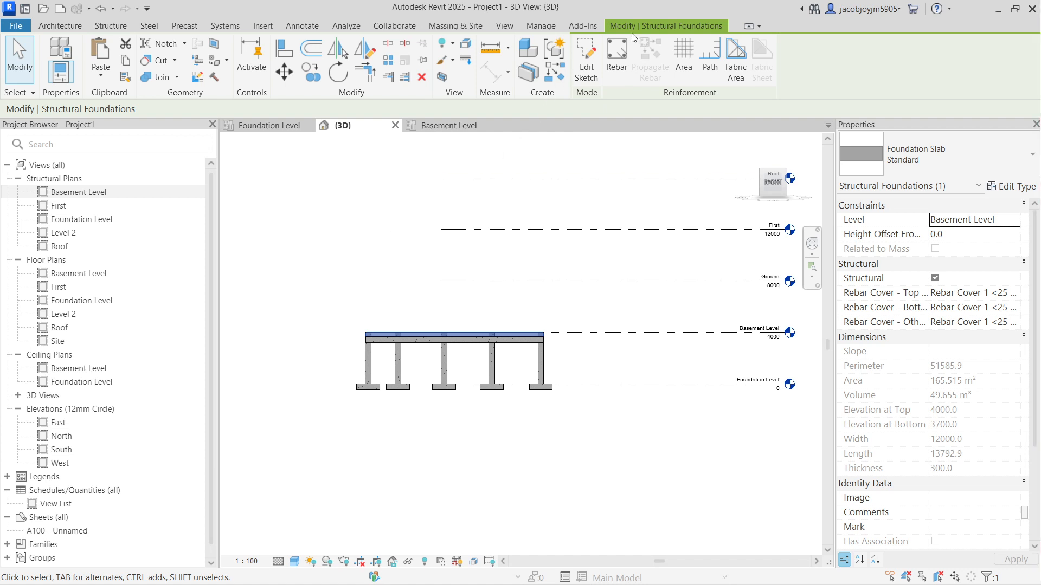
{"action": "left_click", "coordinate": [371, 223]}
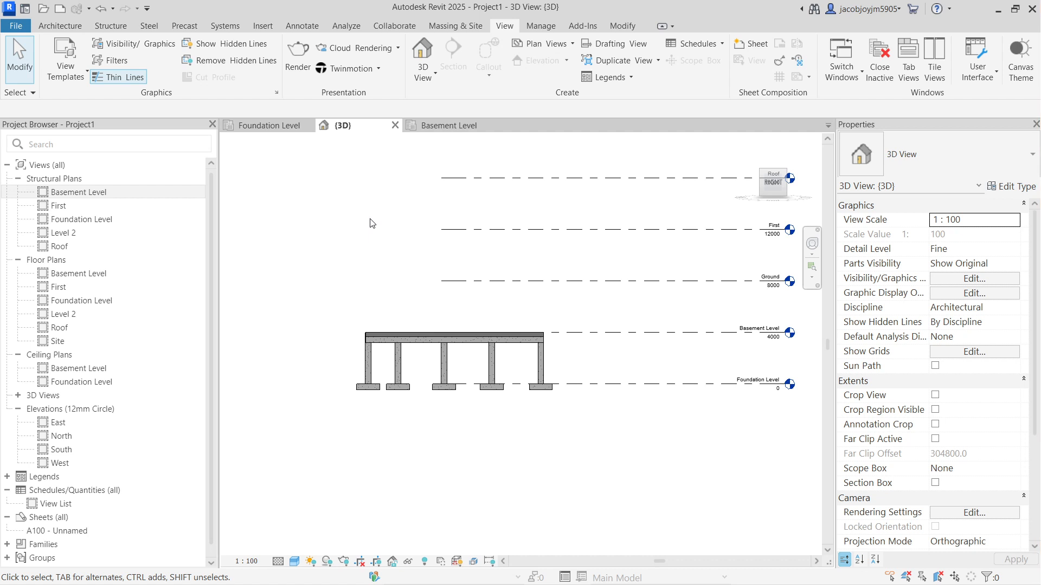
{"action": "left_click", "coordinate": [622, 26]}
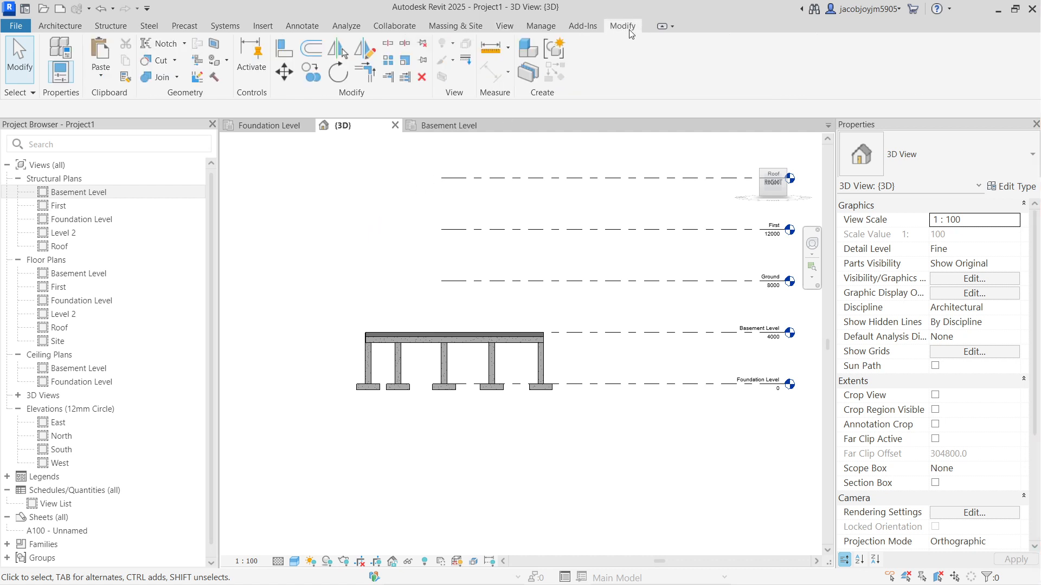
{"action": "left_click", "coordinate": [101, 79]}
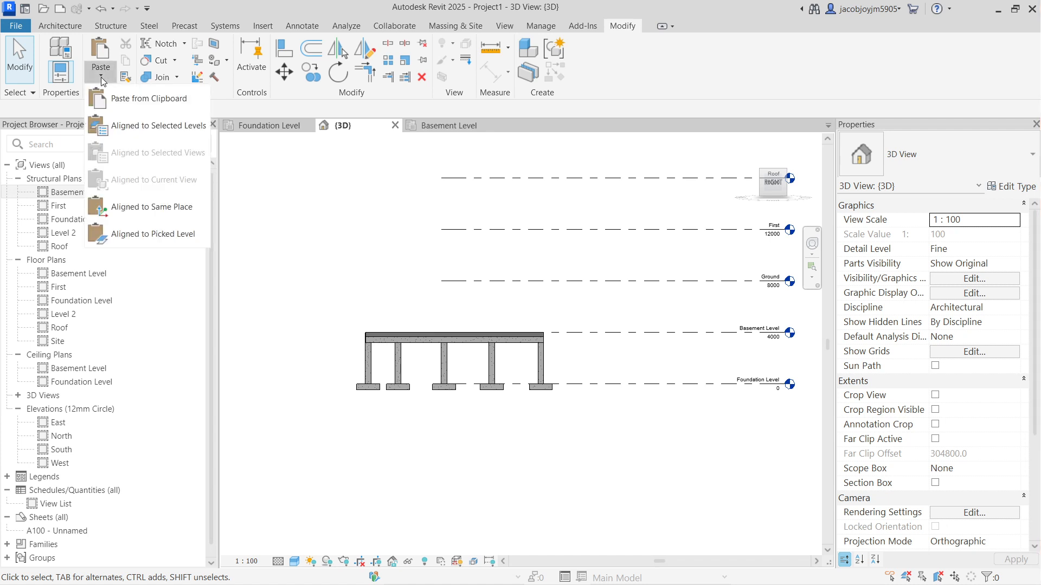
{"action": "left_click", "coordinate": [161, 128]}
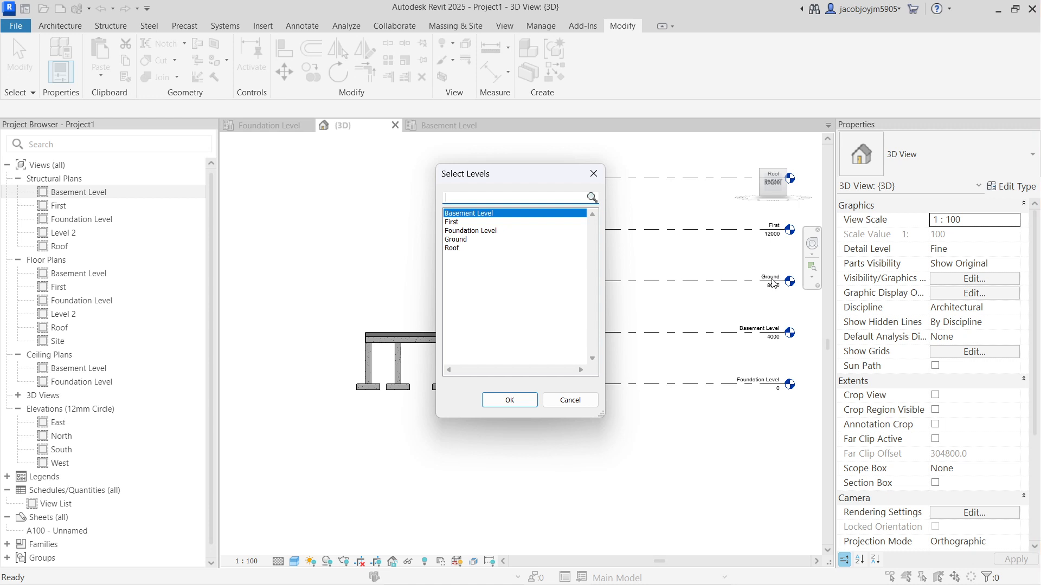
{"action": "left_click", "coordinate": [460, 240]}
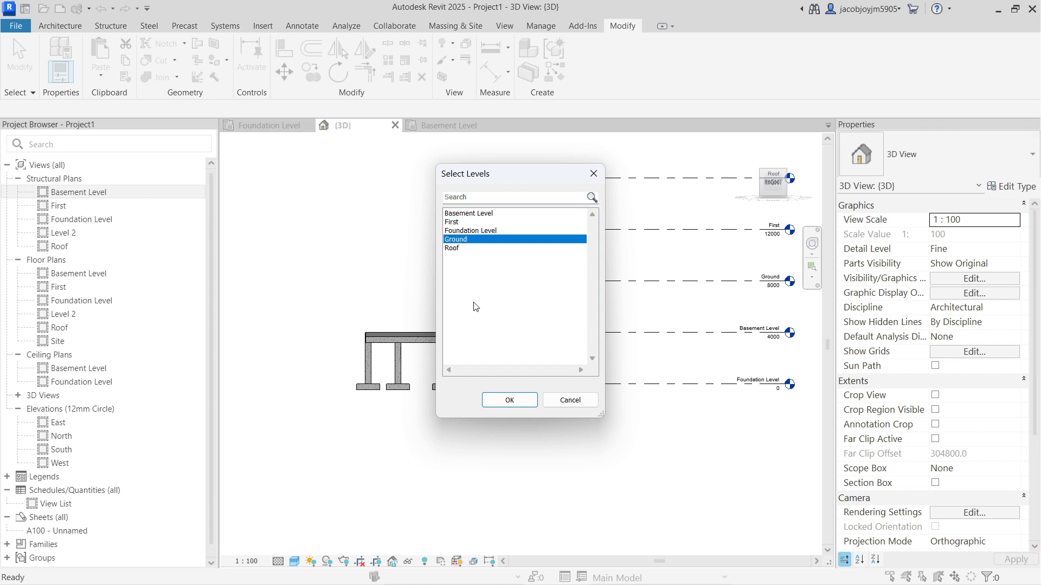
{"action": "left_click", "coordinate": [509, 400]}
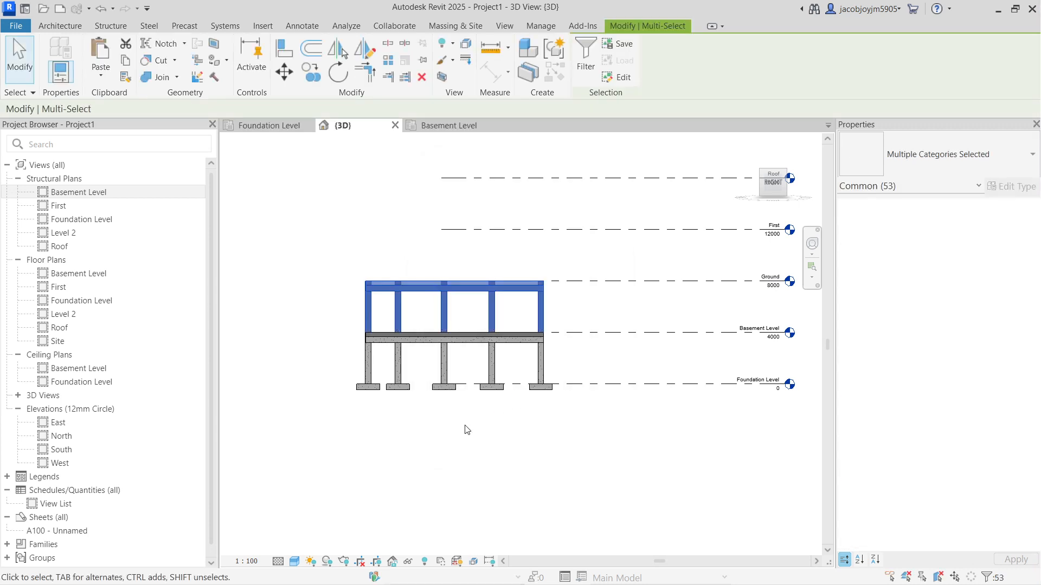
{"action": "middle_click_drag", "start_coordinate": [411, 272], "coordinate": [517, 322], "text": "shift"}
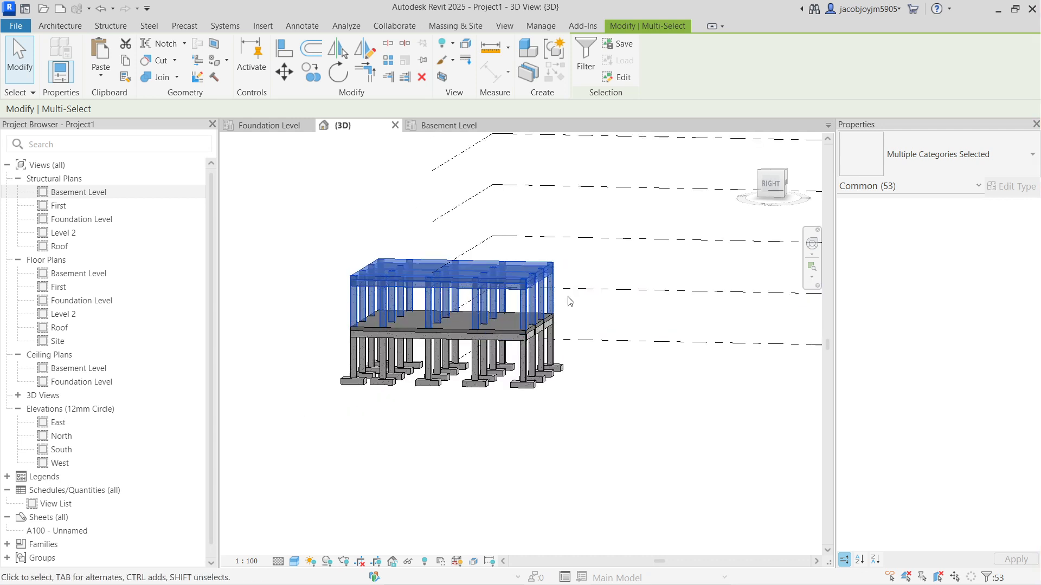
{"action": "middle_click_drag", "start_coordinate": [325, 321], "coordinate": [481, 343], "text": "shift"}
{"action": "left_click", "coordinate": [631, 429]}
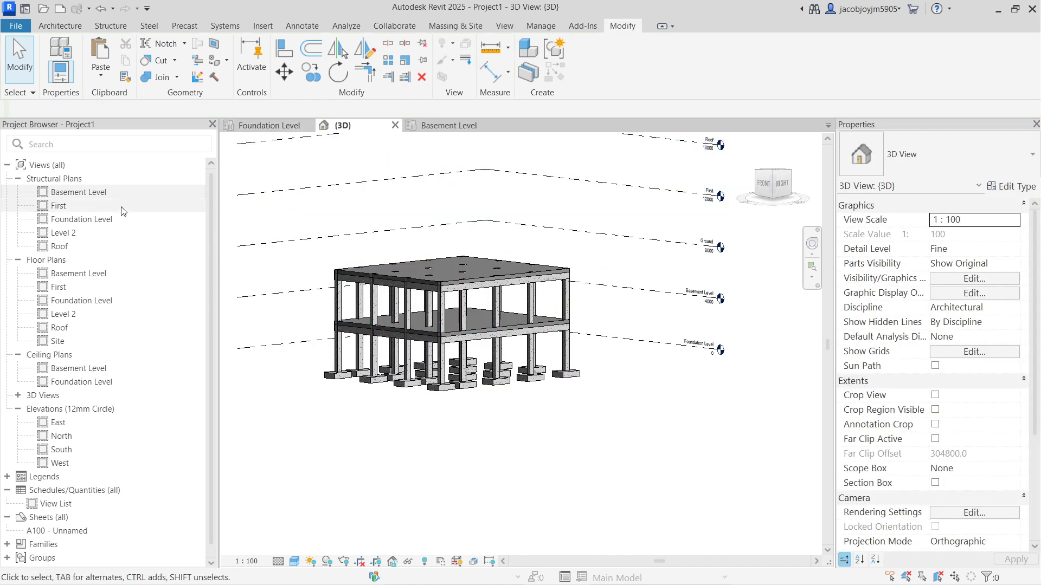
Step: Open the Level 2 structural plan, check its associated level, and rename the plan to Ground
{"action": "double_click", "coordinate": [79, 234]}
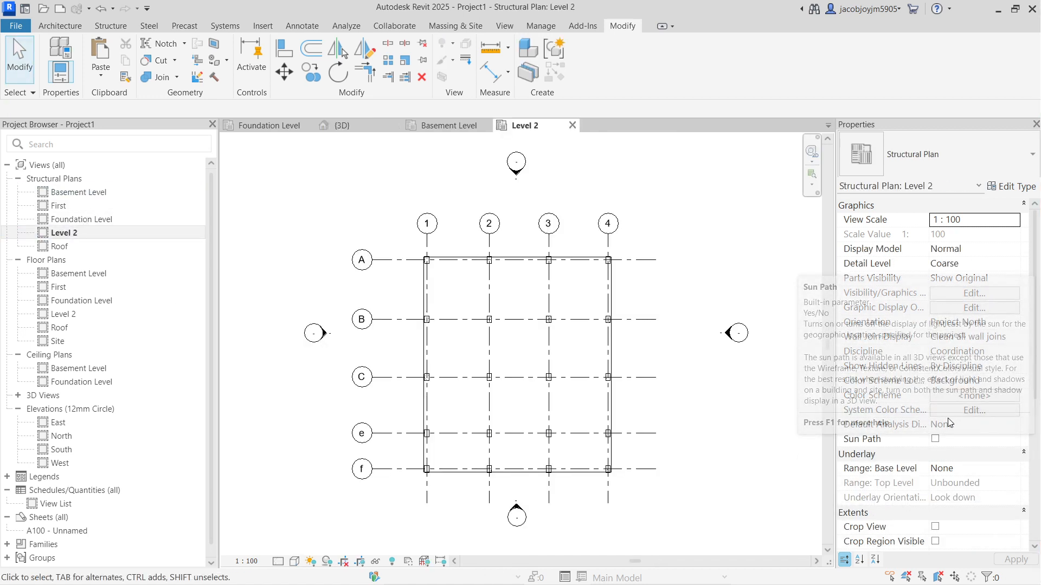
{"action": "scroll", "coordinate": [905, 436], "scroll_direction": "down", "scroll_amount": 1}
{"action": "scroll", "coordinate": [958, 356], "scroll_direction": "down", "scroll_amount": 2}
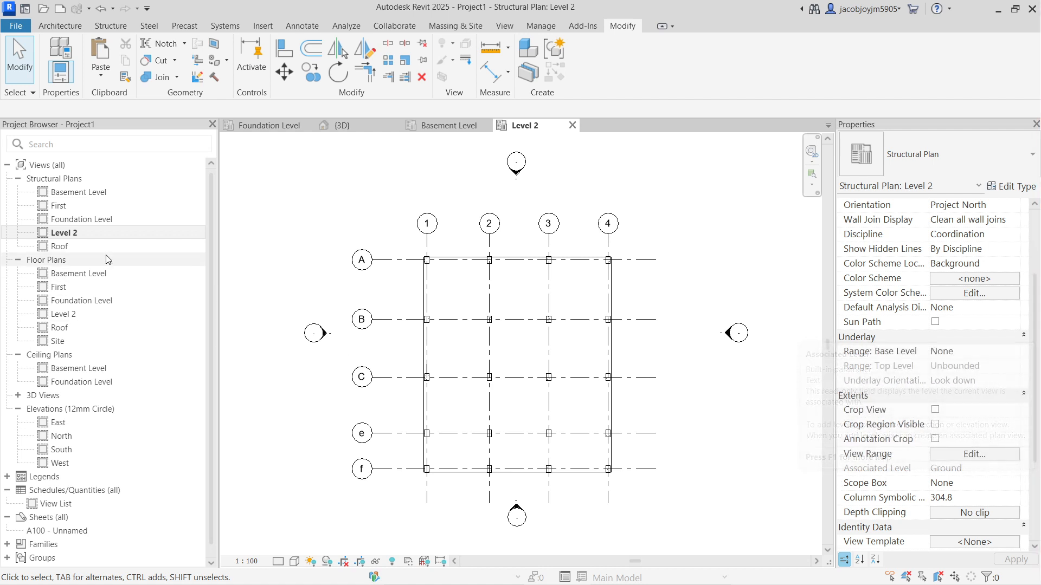
{"action": "right_click", "coordinate": [88, 234]}
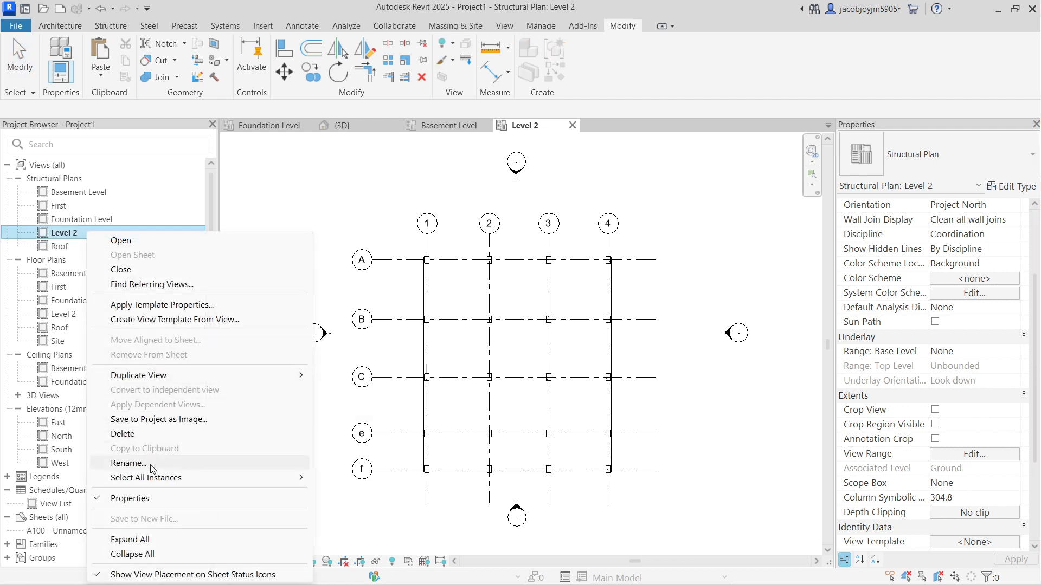
{"action": "left_click", "coordinate": [128, 464]}
{"action": "type", "text": "Ground"}
{"action": "key", "text": "Return"}
{"action": "left_click", "coordinate": [382, 211]}
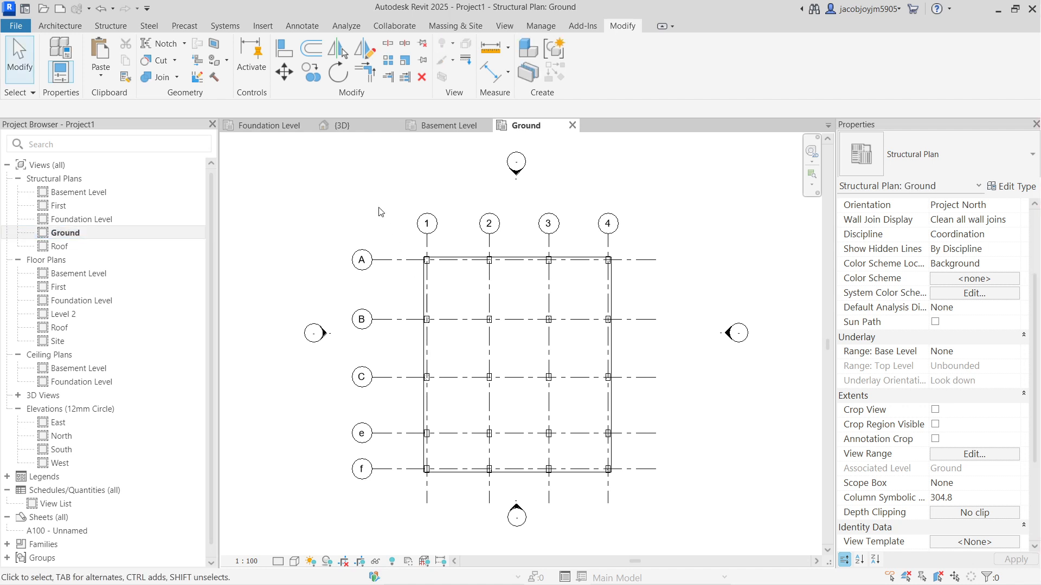
Step: Draw a rectangle of Wall-Ext_102Bwk-75Ins-100LBlk-12P structural walls, about 16200 x 17500 mm, around the building in the Ground plan
{"action": "scroll", "coordinate": [381, 211], "scroll_direction": "down", "scroll_amount": 2}
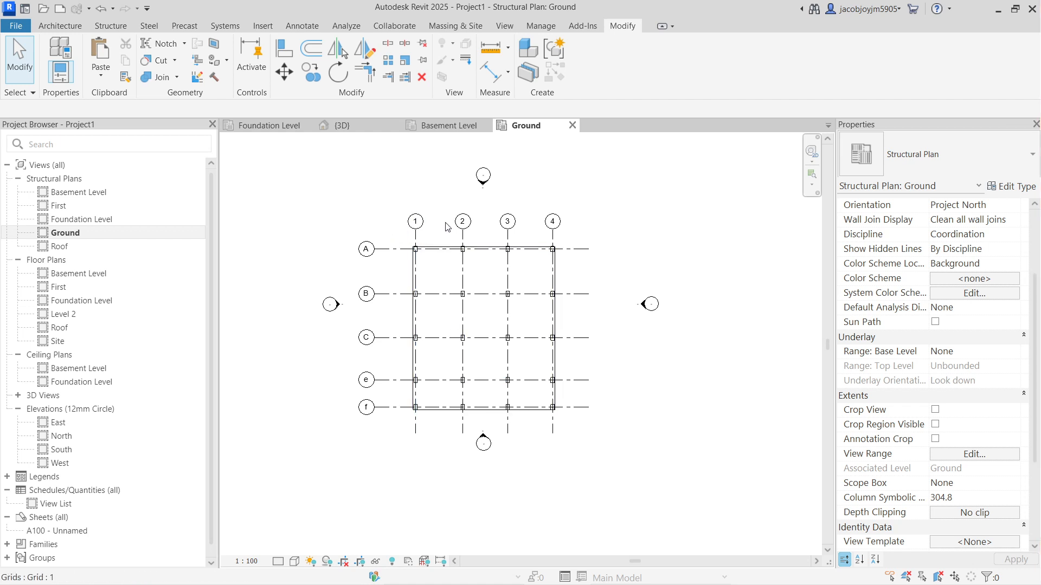
{"action": "left_click", "coordinate": [111, 27]}
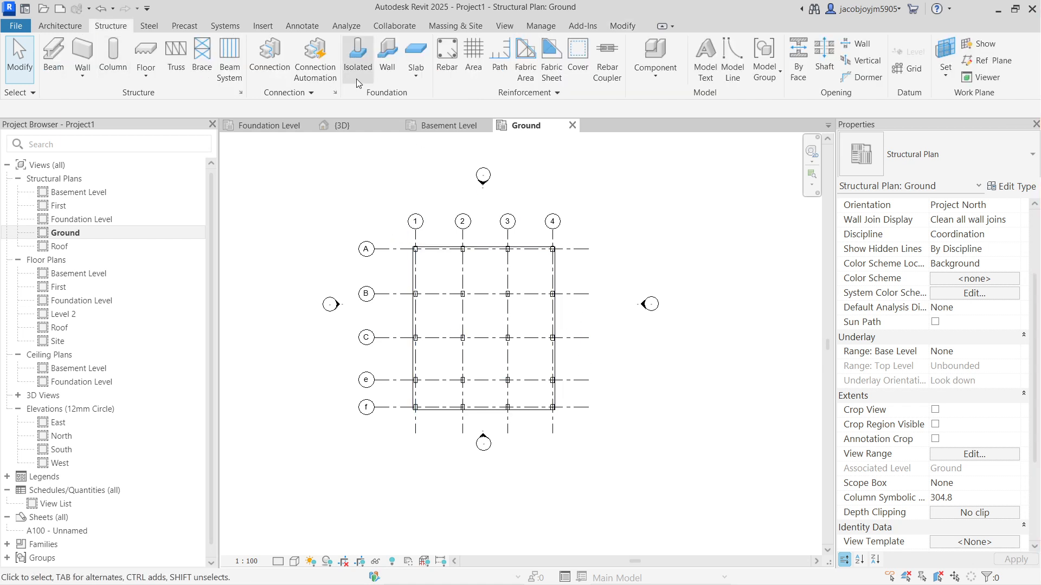
{"action": "left_click", "coordinate": [82, 78]}
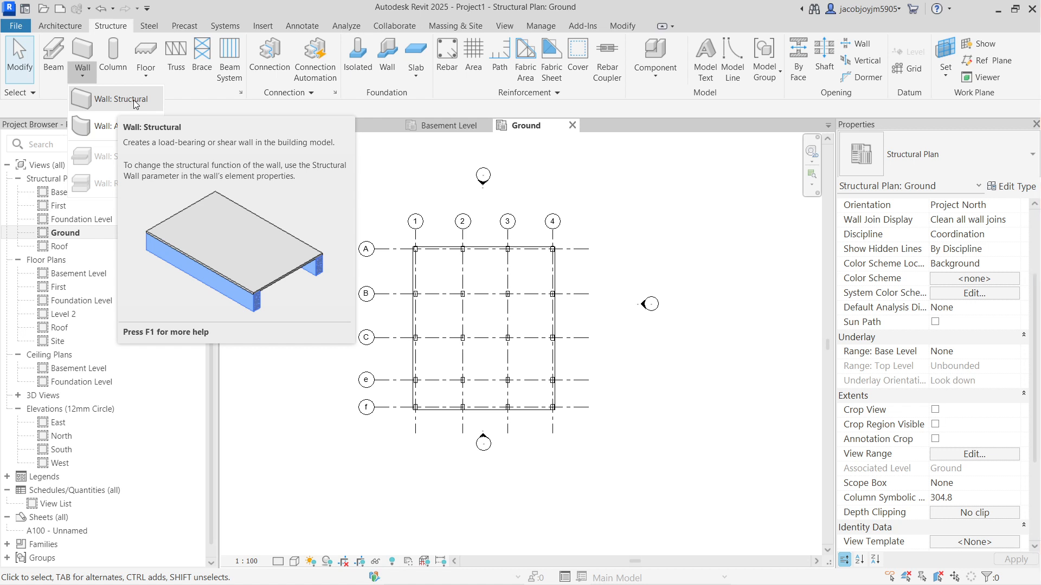
{"action": "left_click", "coordinate": [120, 99]}
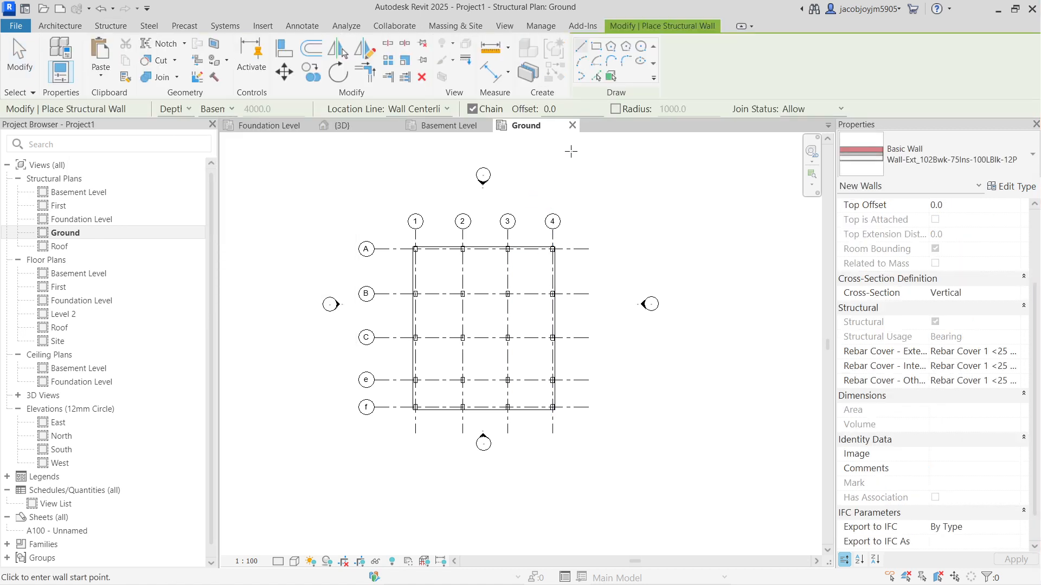
{"action": "left_click", "coordinate": [596, 47]}
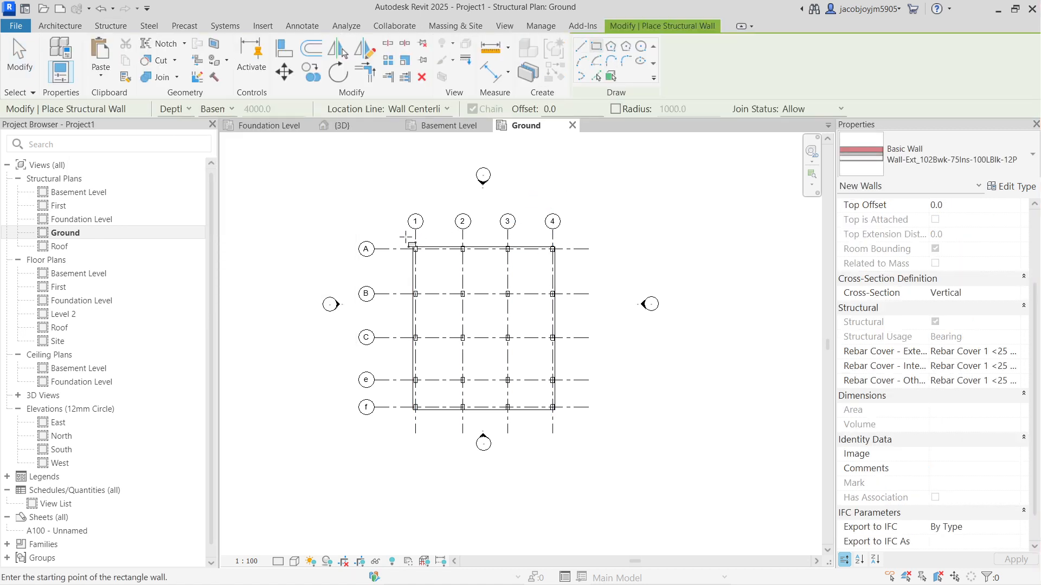
{"action": "left_click", "coordinate": [387, 219]}
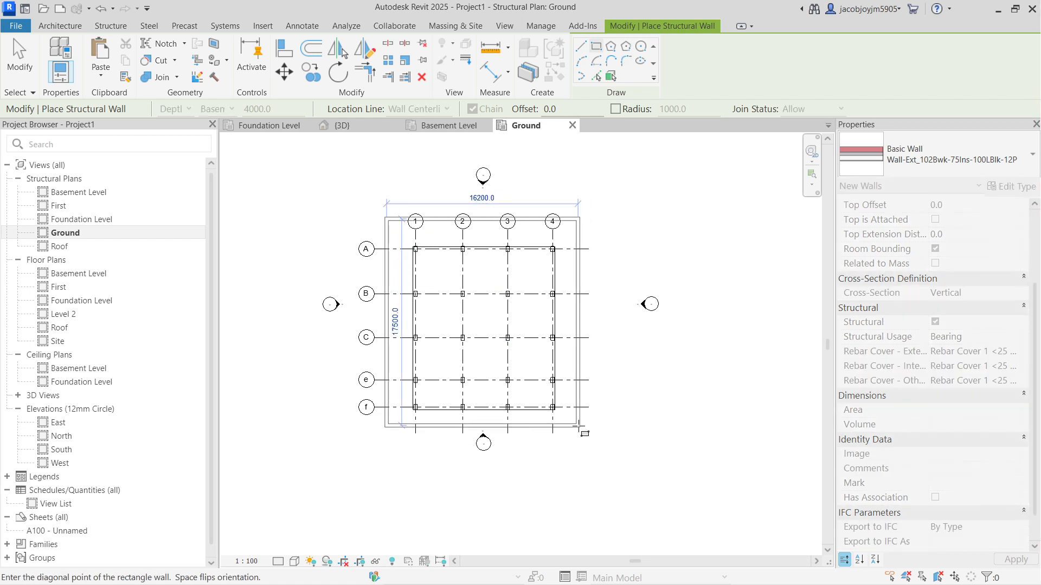
{"action": "key", "text": "Escape"}
{"action": "key", "text": "Escape"}
Step: Set the distance from grid f to the horizontal wall below it to 3000 mm
{"action": "left_click", "coordinate": [561, 428]}
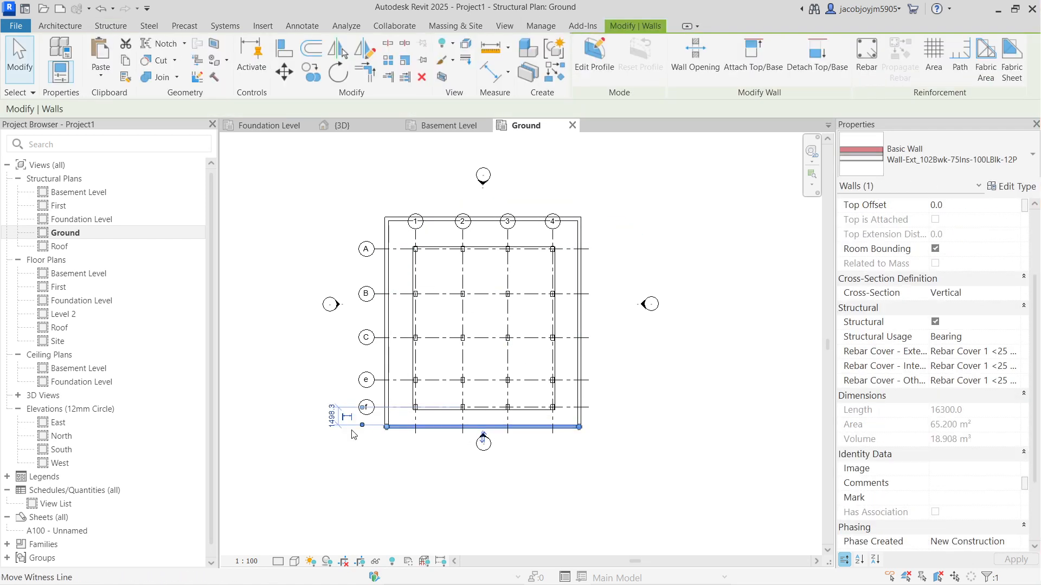
{"action": "left_click", "coordinate": [334, 424]}
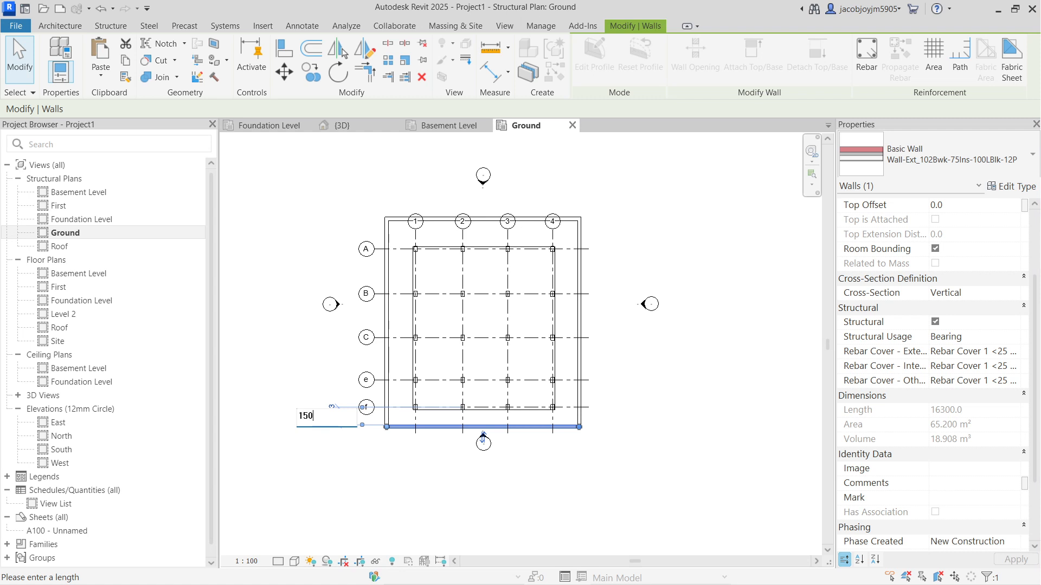
{"action": "key", "text": "Return"}
{"action": "left_click", "coordinate": [333, 424]}
{"action": "key", "text": "Return"}
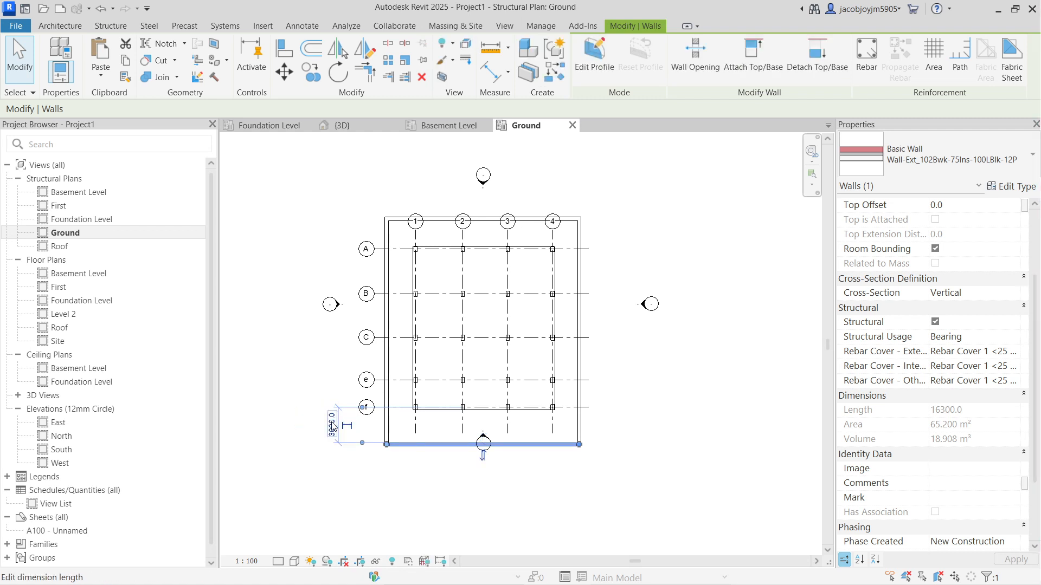
Step: Set the distance from grid 1 to the vertical wall beside it to 3000 mm
{"action": "left_click", "coordinate": [387, 329]}
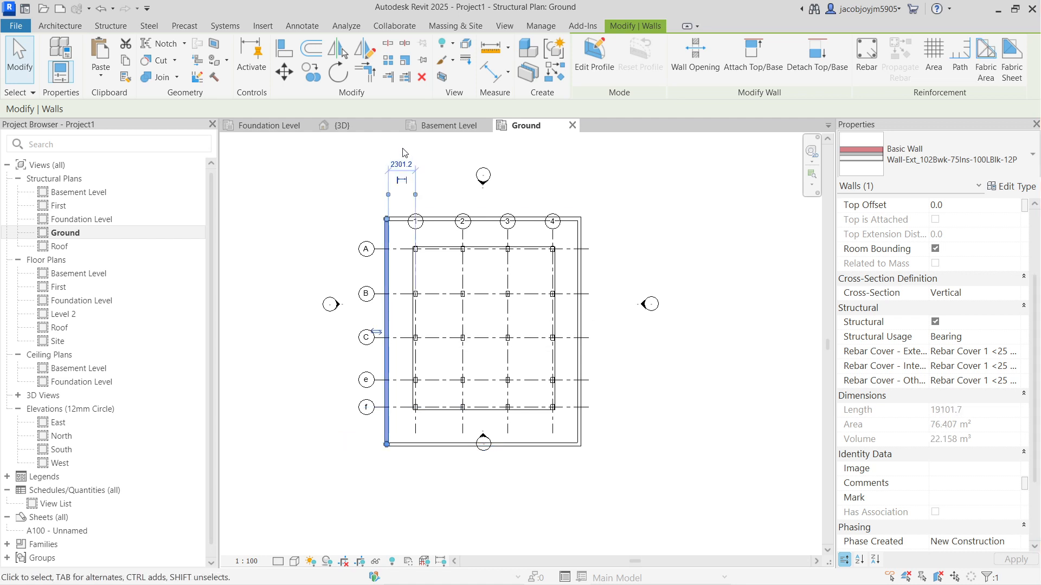
{"action": "left_click", "coordinate": [402, 160]}
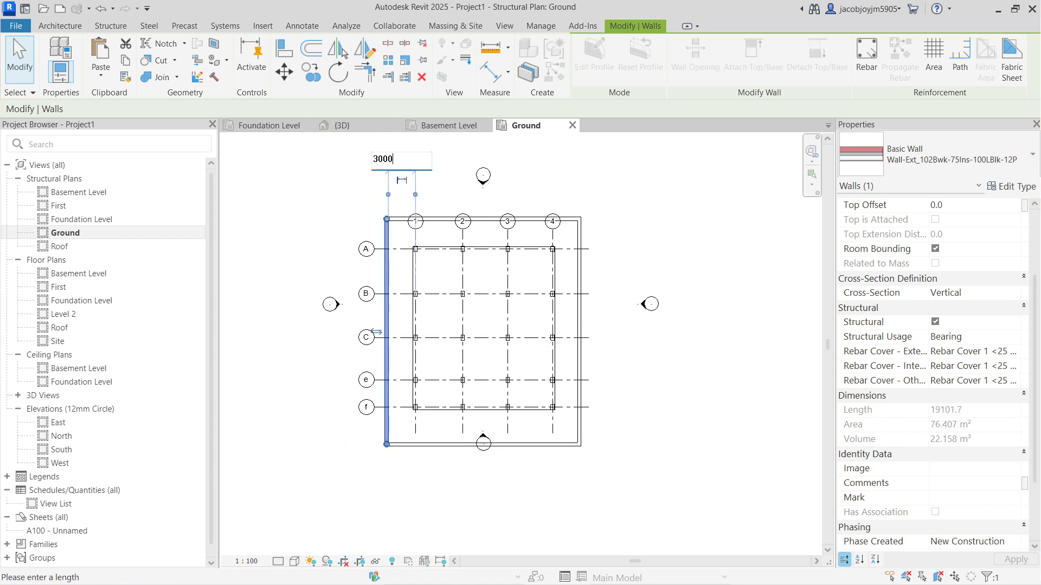
{"action": "type", "text": "3000"}
{"action": "key", "text": "Return"}
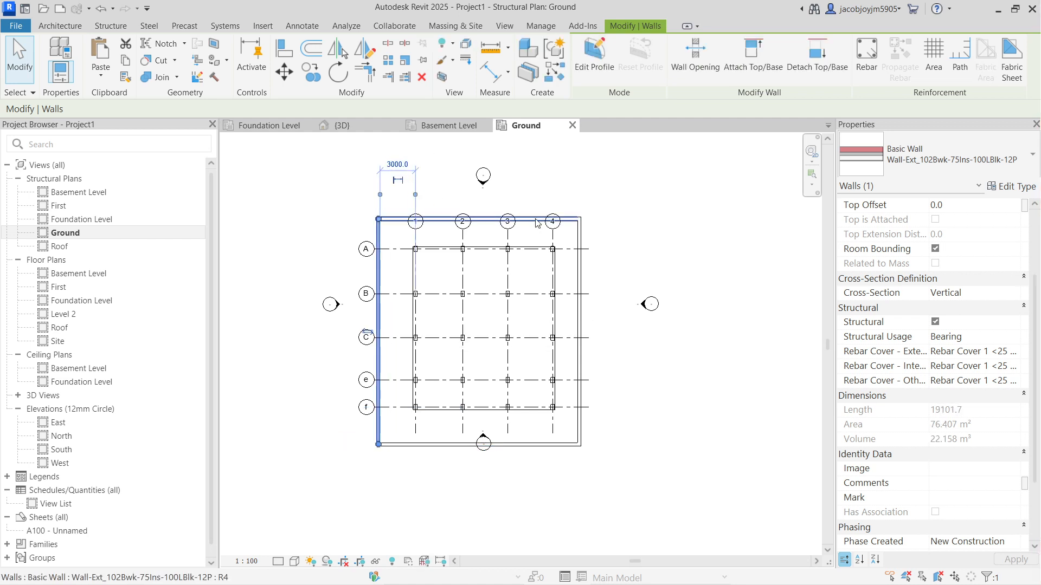
Step: Set the north exterior wall 3000 mm from grid A and the east exterior wall 3000 mm from grid 4
{"action": "left_click", "coordinate": [528, 218]}
{"action": "left_click", "coordinate": [622, 236]}
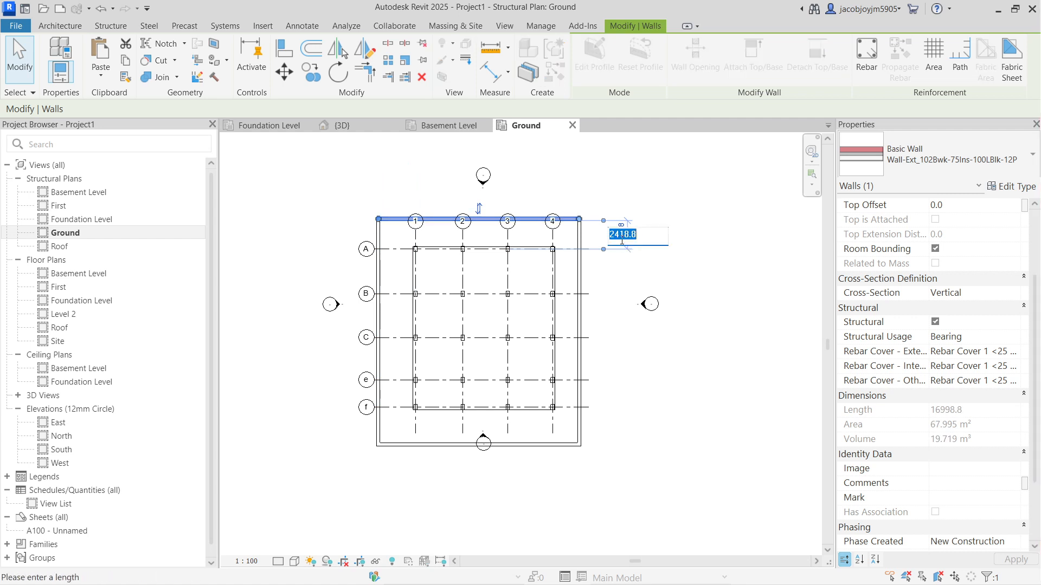
{"action": "key", "text": "Return"}
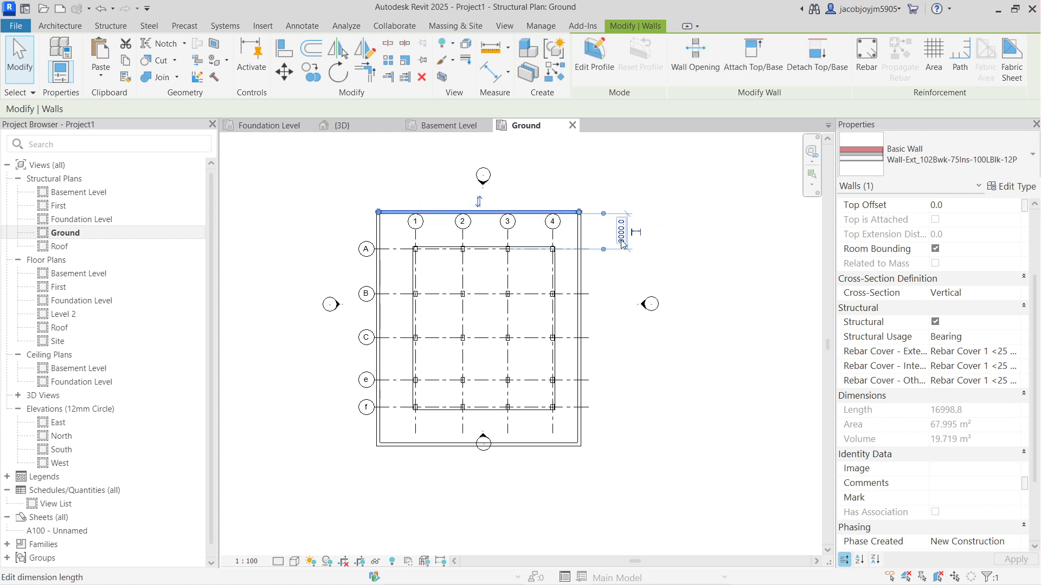
{"action": "left_click", "coordinate": [579, 275]}
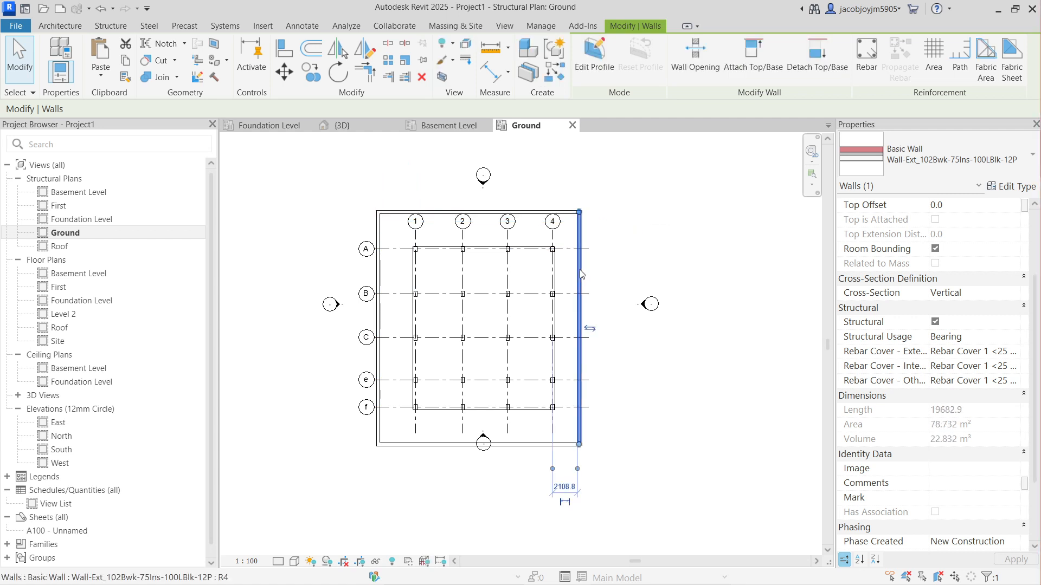
{"action": "left_click", "coordinate": [565, 487]}
{"action": "key", "text": "Return"}
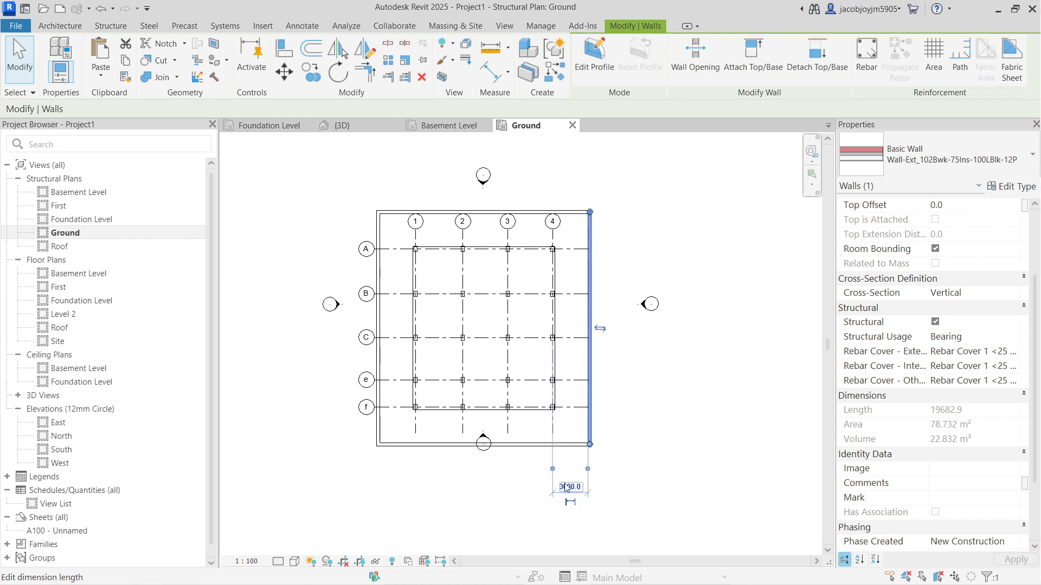
{"action": "key", "text": "Escape"}
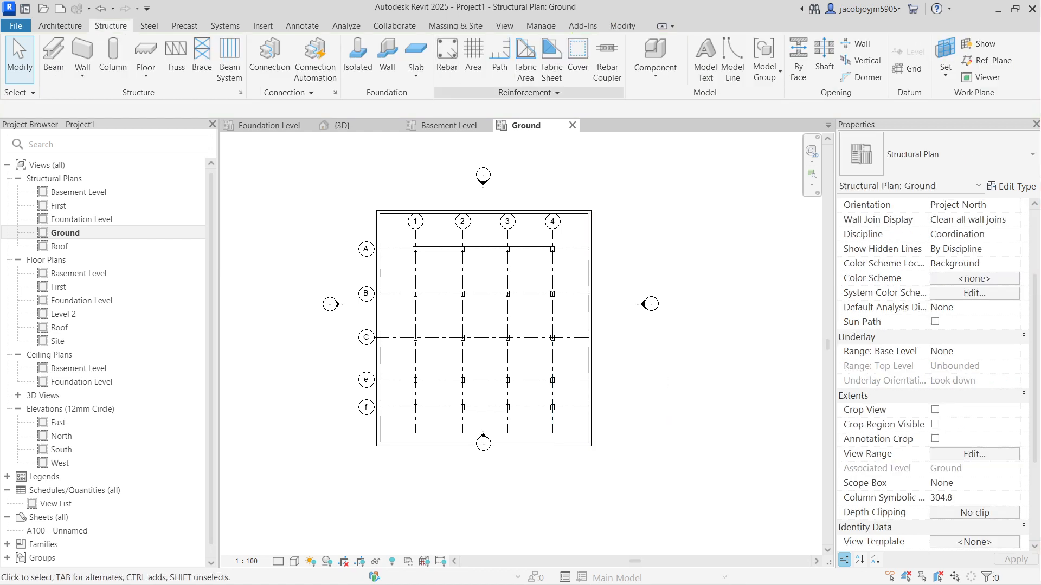
Step: Open the 3D view and examine the connected chain of exterior walls around the basement structure
{"action": "left_click", "coordinate": [351, 127]}
{"action": "middle_click_drag", "start_coordinate": [607, 304], "coordinate": [600, 279], "text": "shift"}
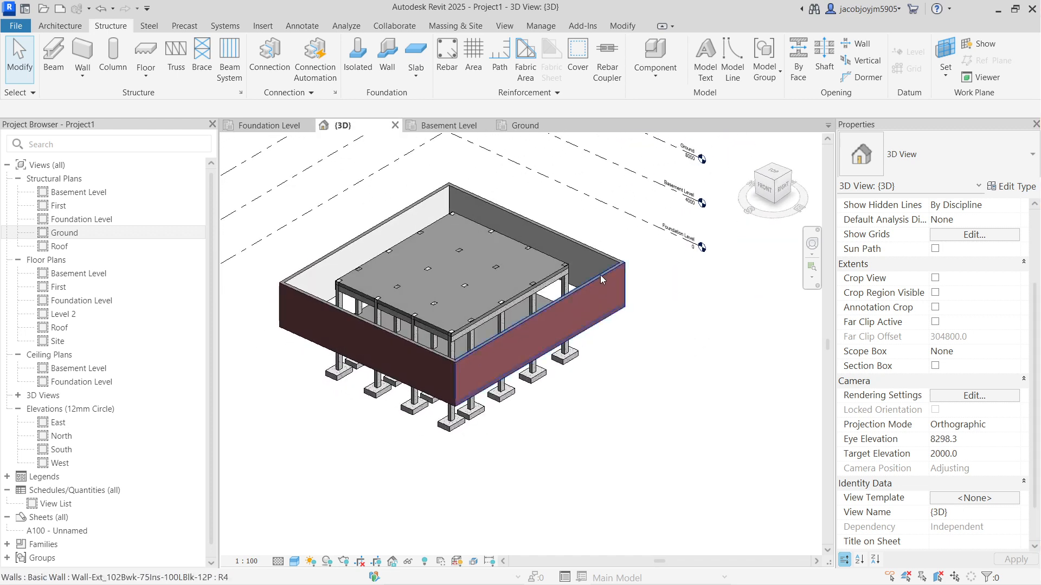
{"action": "middle_click_drag", "start_coordinate": [458, 200], "coordinate": [583, 302], "text": "shift"}
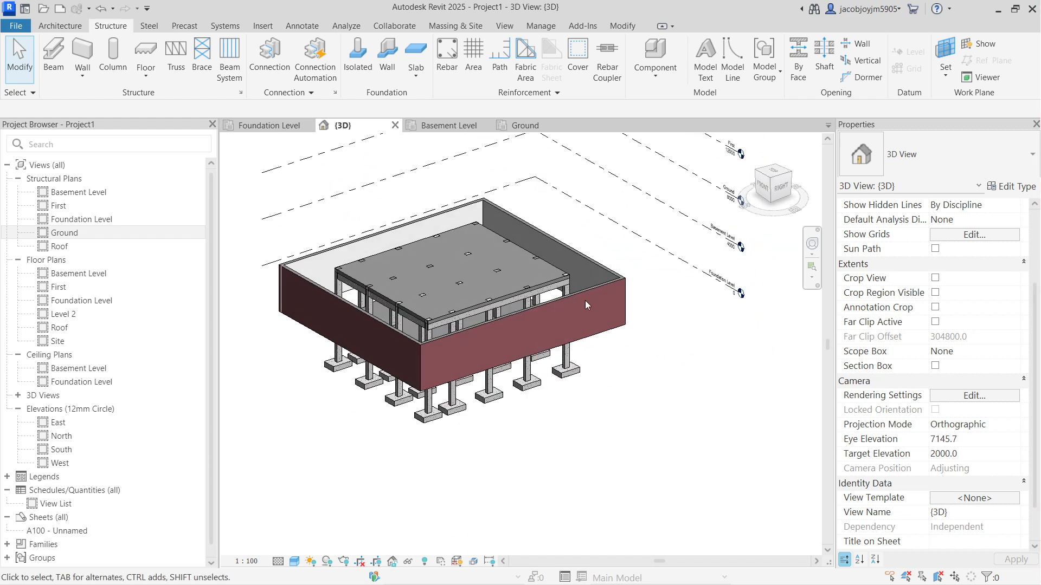
{"action": "key", "text": "Tab"}
{"action": "left_click", "coordinate": [597, 284]}
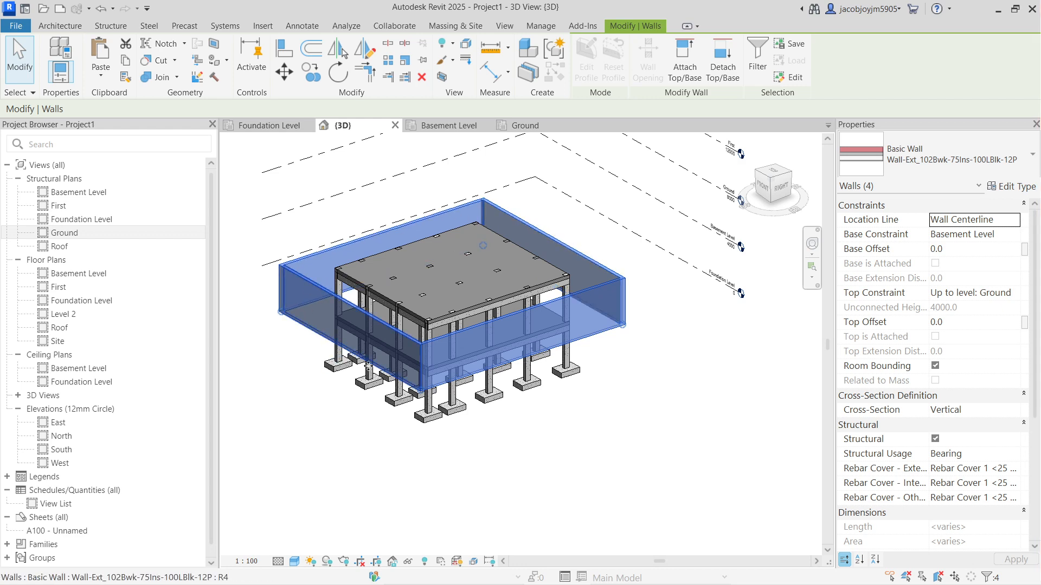
{"action": "middle_click_drag", "start_coordinate": [521, 353], "coordinate": [567, 254], "text": "shift"}
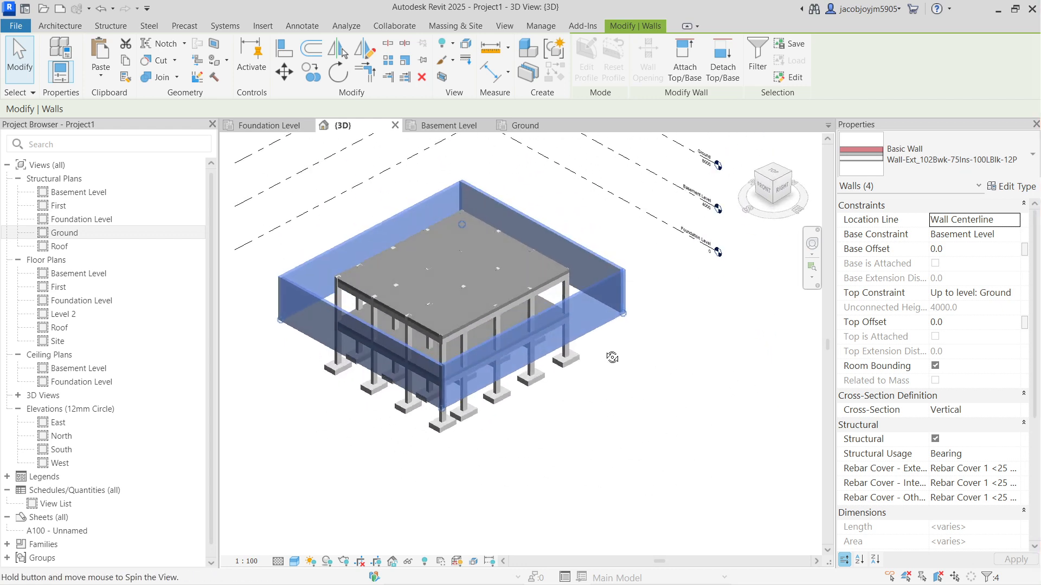
{"action": "key", "text": "Escape"}
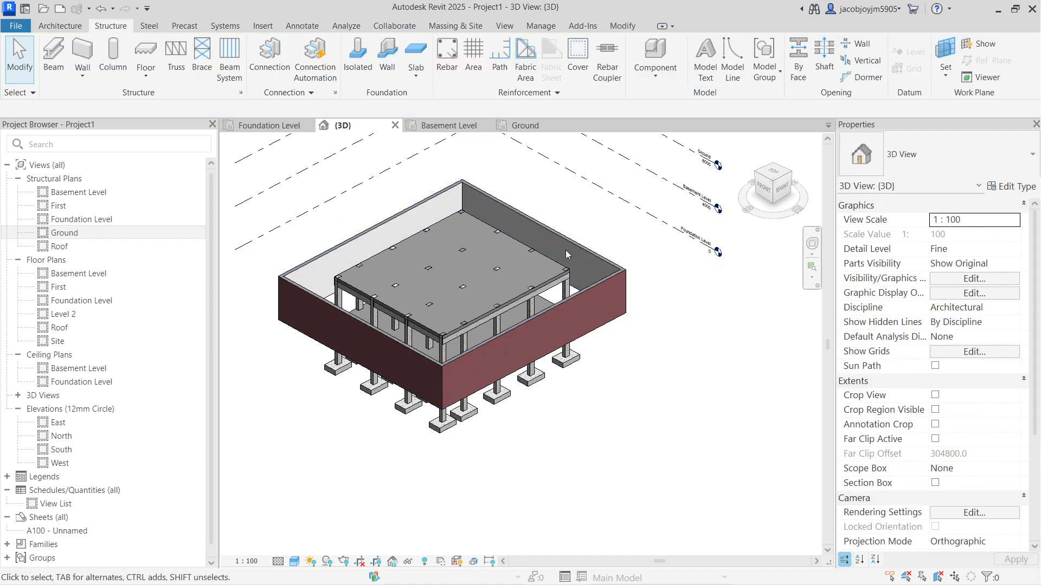
Step: Place Standard wall foundations under the exterior walls
{"action": "left_click", "coordinate": [393, 78]}
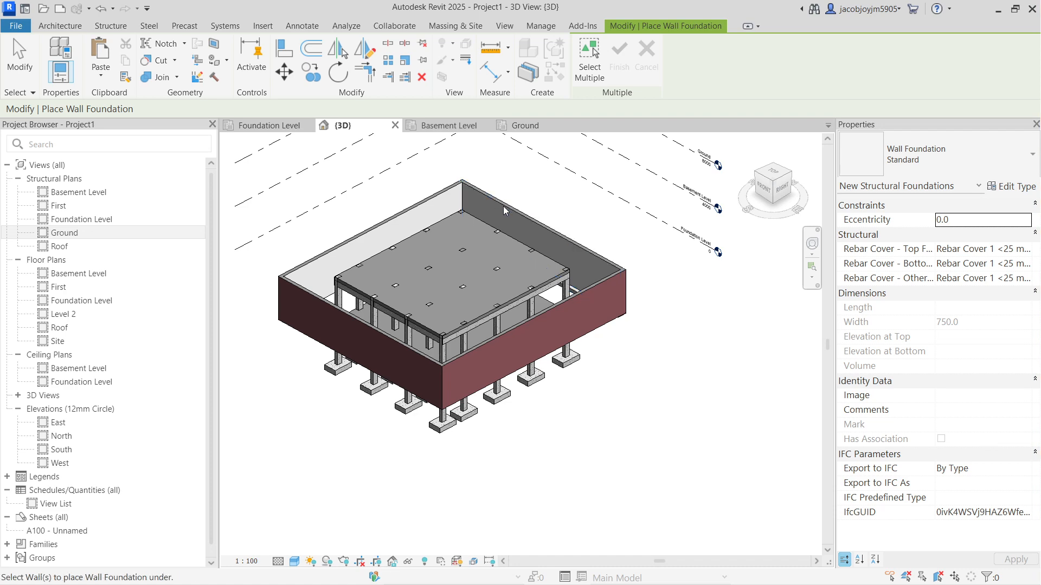
{"action": "left_click", "coordinate": [495, 327]}
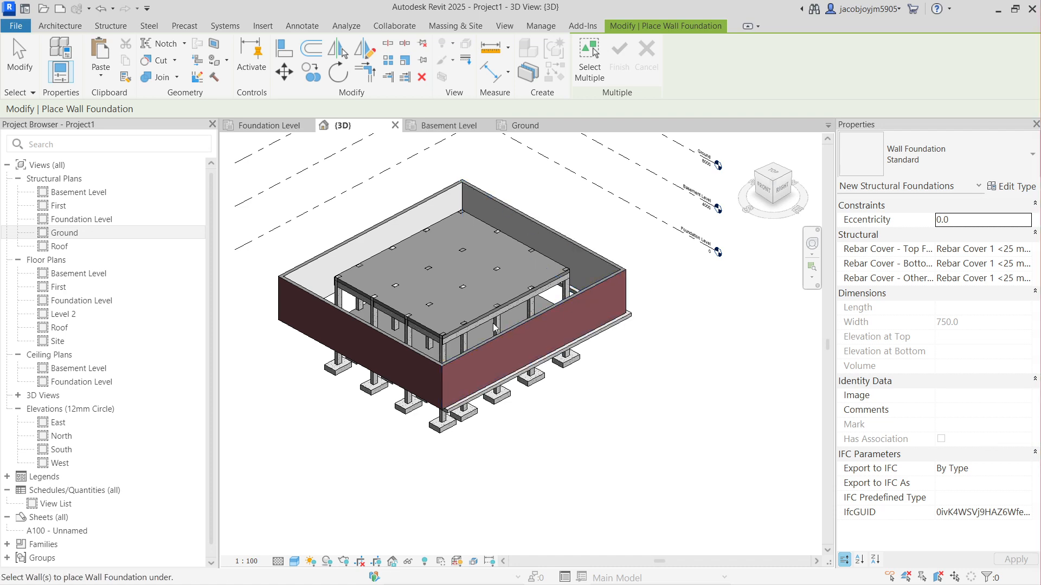
{"action": "left_click", "coordinate": [369, 336]}
{"action": "middle_click_drag", "start_coordinate": [563, 418], "coordinate": [599, 328], "text": "shift"}
{"action": "scroll", "coordinate": [599, 328], "scroll_direction": "up", "scroll_amount": 4}
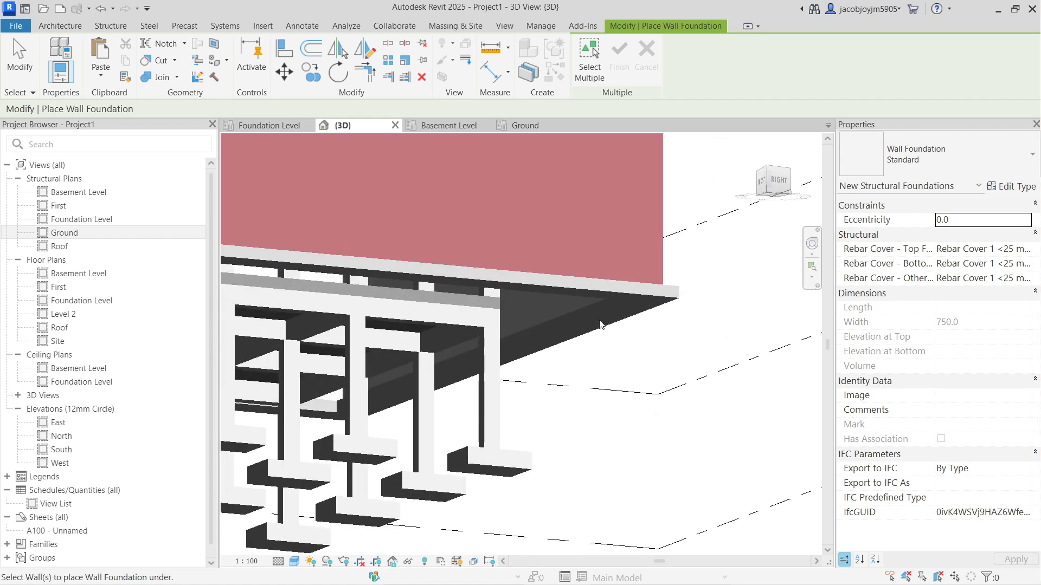
{"action": "key", "text": "Escape"}
Step: Edit the Basement Level foundation slab's boundary, aligning its north and east edges with the exterior walls
{"action": "middle_click_drag", "start_coordinate": [599, 328], "coordinate": [551, 260], "text": "shift"}
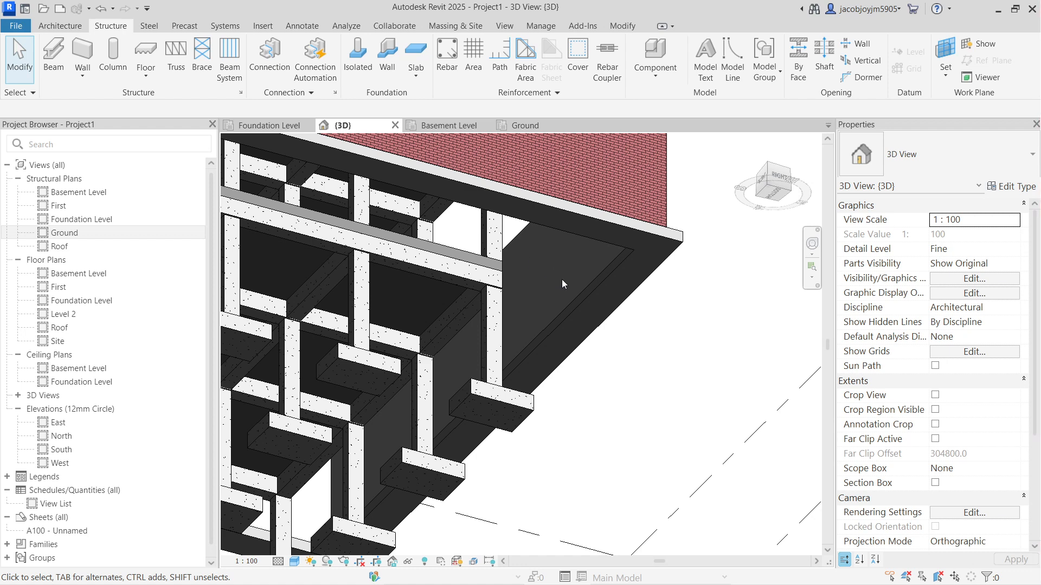
{"action": "left_click", "coordinate": [465, 257]}
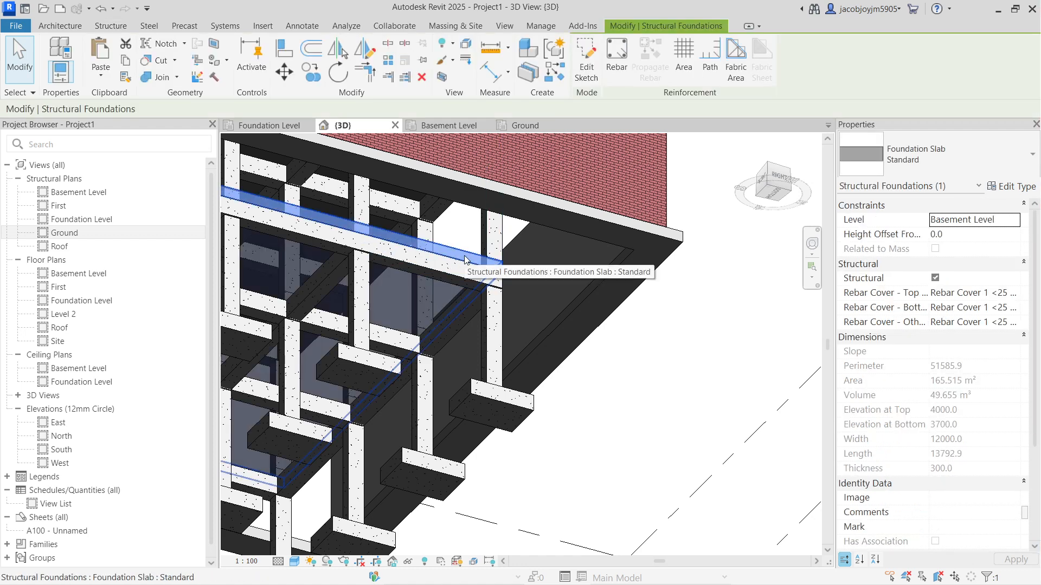
{"action": "scroll", "coordinate": [465, 258], "scroll_direction": "down", "scroll_amount": 6}
{"action": "left_click", "coordinate": [586, 75]}
{"action": "middle_click_drag", "start_coordinate": [523, 222], "coordinate": [585, 493], "text": "shift"}
{"action": "left_click", "coordinate": [774, 174]}
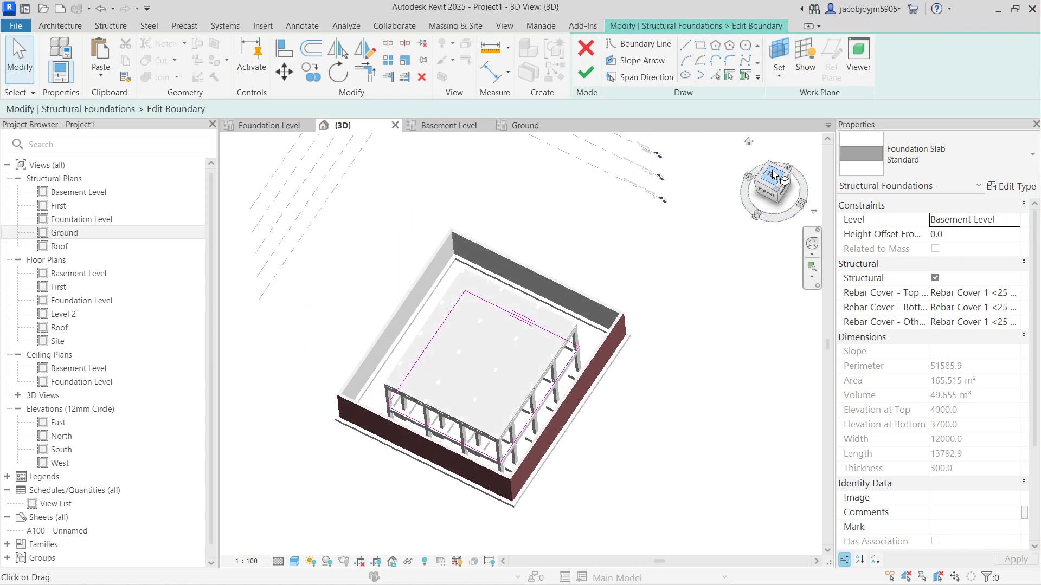
{"action": "left_click", "coordinate": [284, 50]}
{"action": "scroll", "coordinate": [605, 347], "scroll_direction": "up", "scroll_amount": 4}
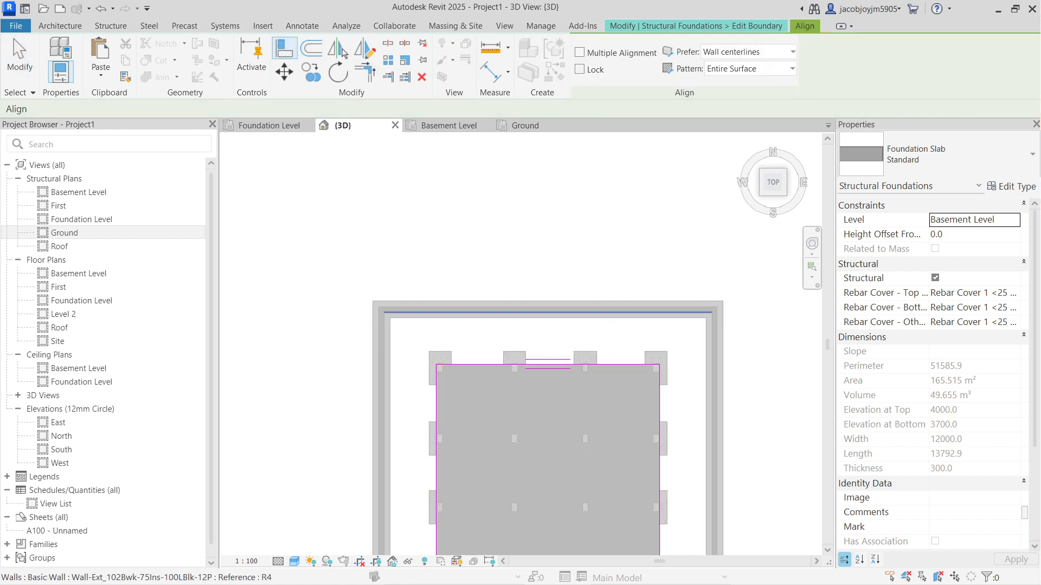
{"action": "left_click", "coordinate": [612, 313]}
{"action": "left_click", "coordinate": [618, 365]}
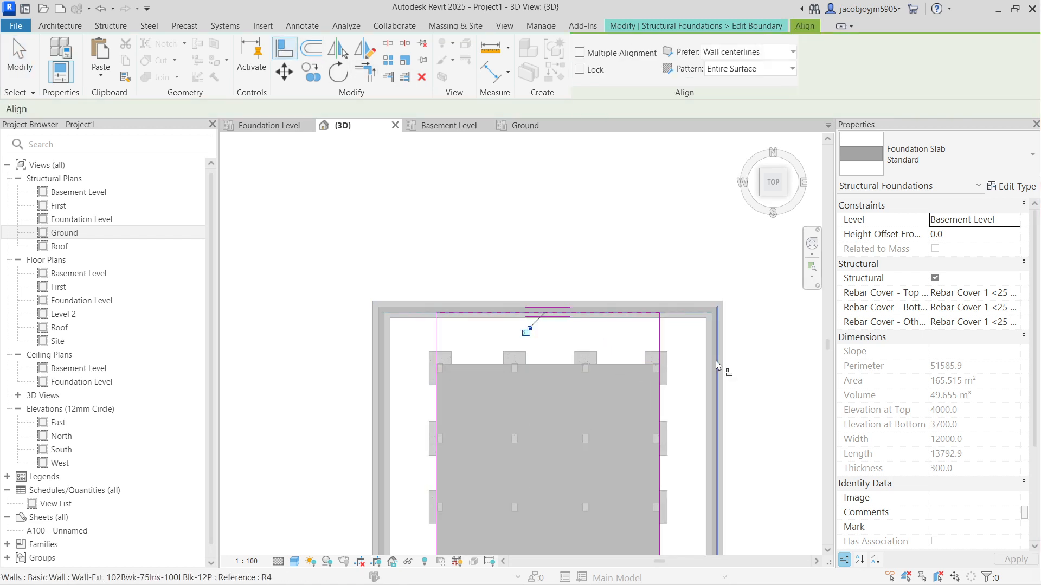
{"action": "left_click", "coordinate": [713, 362]}
{"action": "left_click", "coordinate": [660, 357]}
Step: Align the basement slab's south and west boundary edges with the exterior walls and finish the sketch
{"action": "middle_click_drag", "start_coordinate": [678, 451], "coordinate": [658, 256]}
{"action": "left_click", "coordinate": [658, 484]}
{"action": "key", "text": "Escape"}
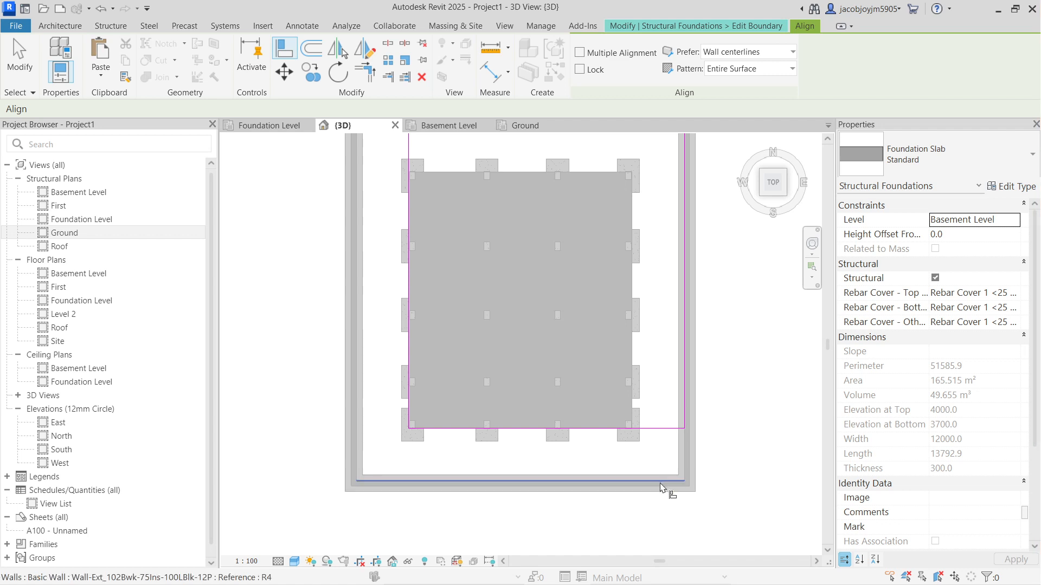
{"action": "left_click", "coordinate": [661, 487]}
{"action": "left_click", "coordinate": [660, 432]}
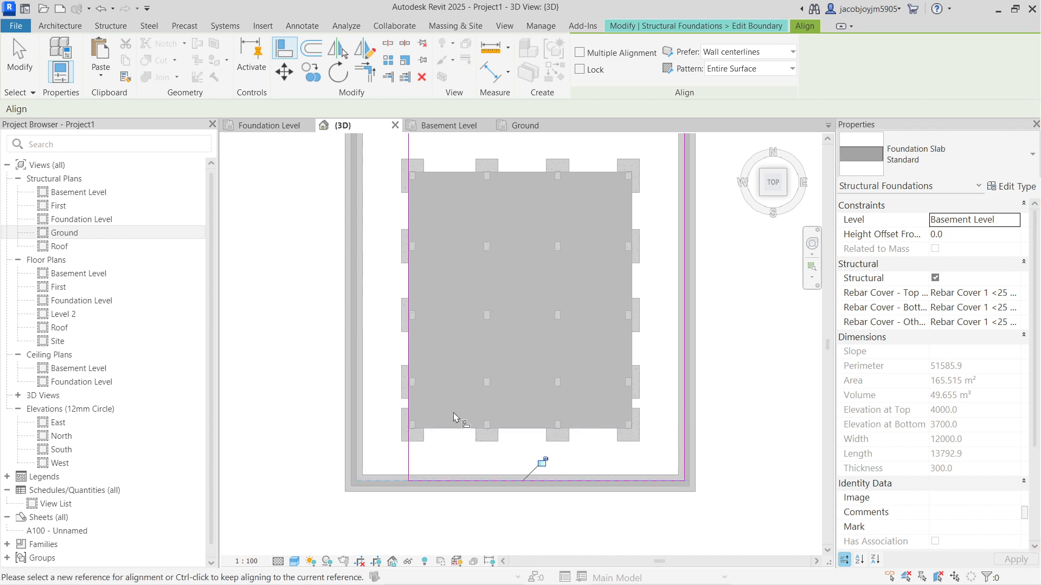
{"action": "left_click", "coordinate": [359, 451]}
{"action": "left_click", "coordinate": [409, 467]}
{"action": "scroll", "coordinate": [410, 467], "scroll_direction": "down", "scroll_amount": 2}
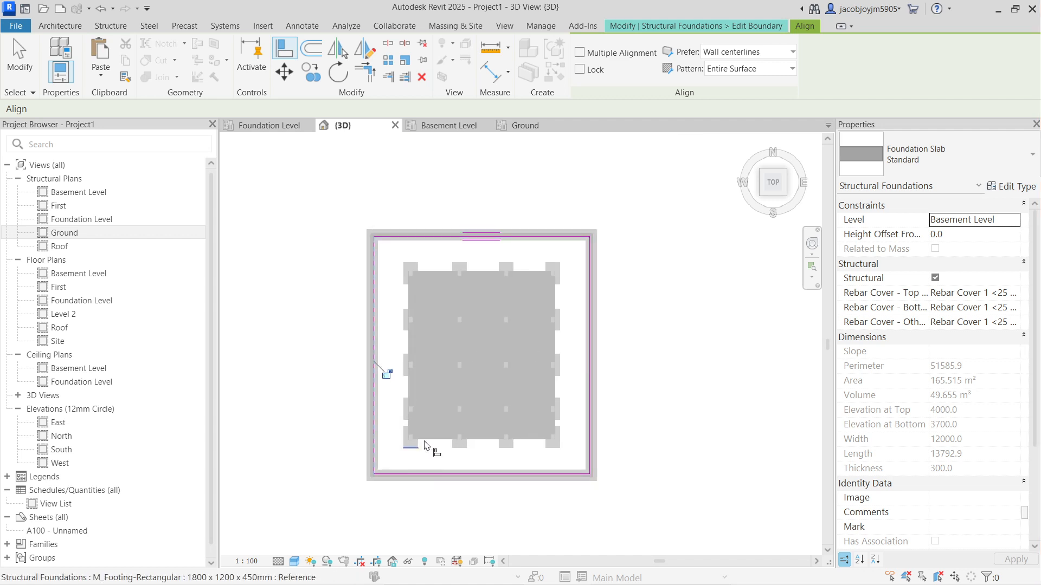
{"action": "left_click", "coordinate": [692, 29]}
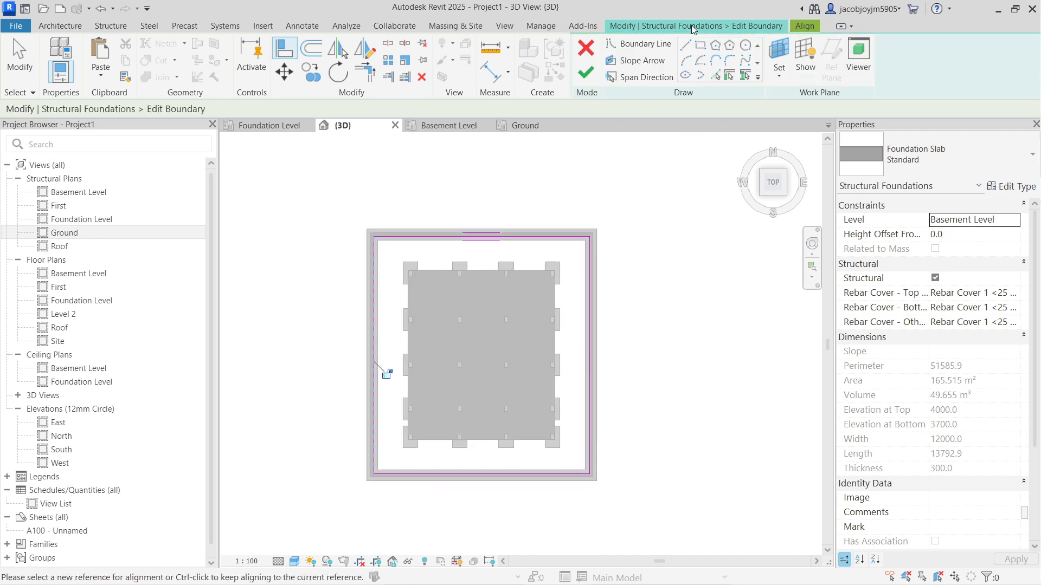
{"action": "left_click", "coordinate": [585, 73]}
{"action": "left_click", "coordinate": [657, 292]}
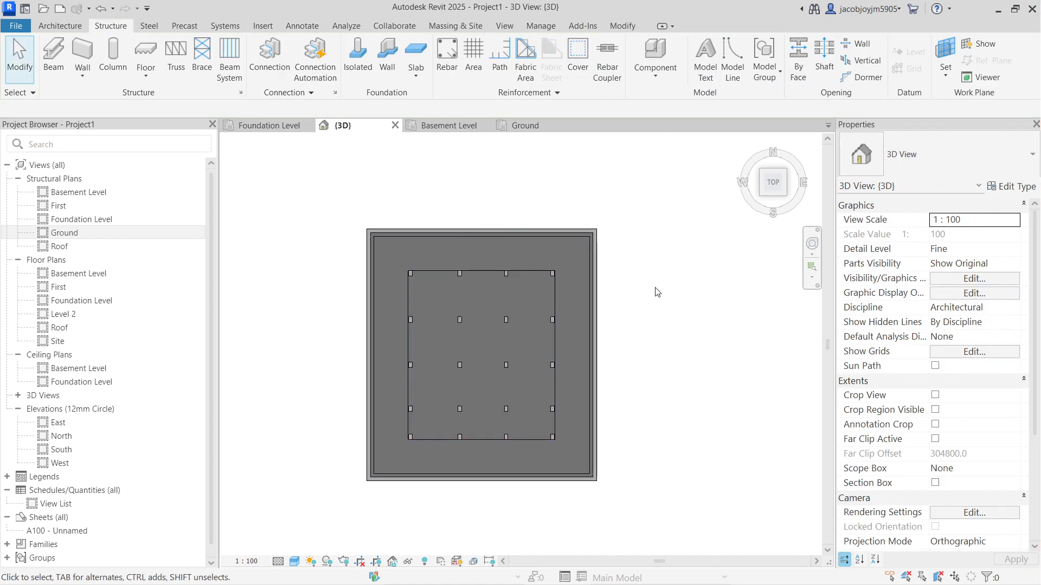
Step: Open the Ground level foundation slab's boundary sketch for editing, seen from directly above
{"action": "middle_click_drag", "start_coordinate": [393, 512], "coordinate": [506, 347], "text": "shift"}
{"action": "scroll", "coordinate": [416, 282], "scroll_direction": "up", "scroll_amount": 1}
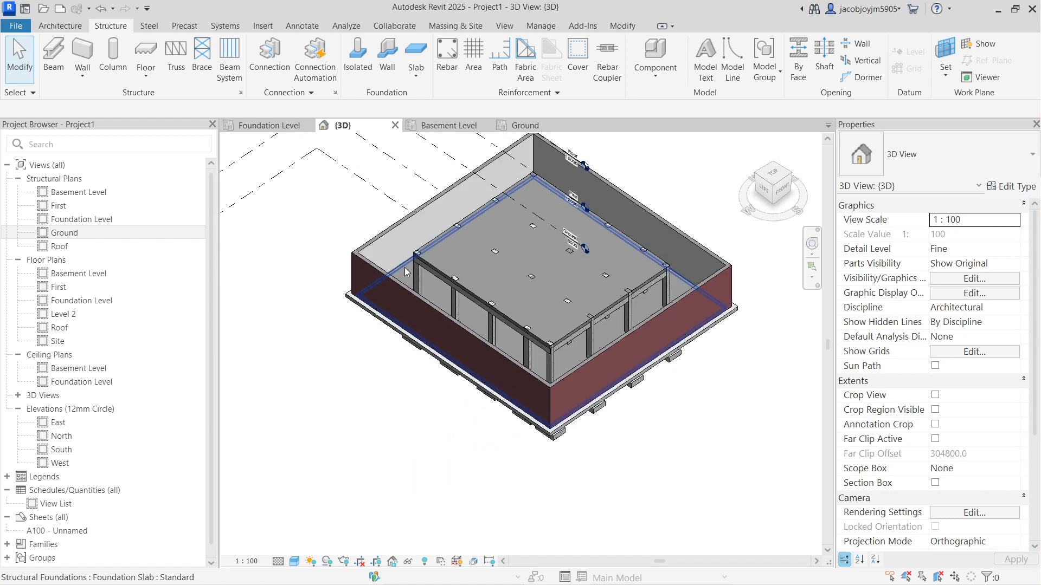
{"action": "left_click", "coordinate": [405, 268]}
{"action": "middle_click_drag", "start_coordinate": [404, 268], "coordinate": [651, 321], "text": "shift"}
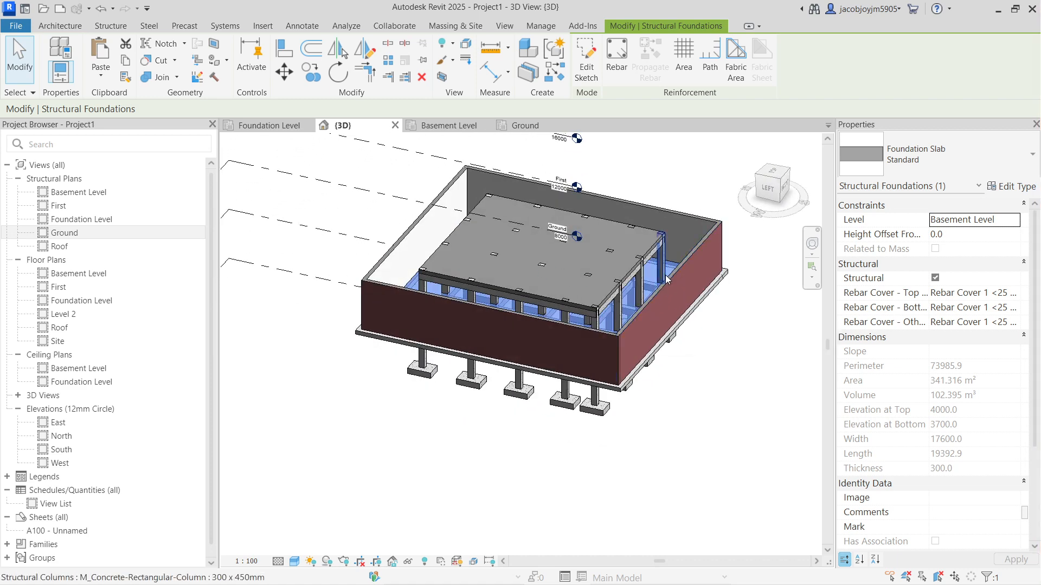
{"action": "middle_click_drag", "start_coordinate": [655, 222], "coordinate": [618, 228], "text": "shift"}
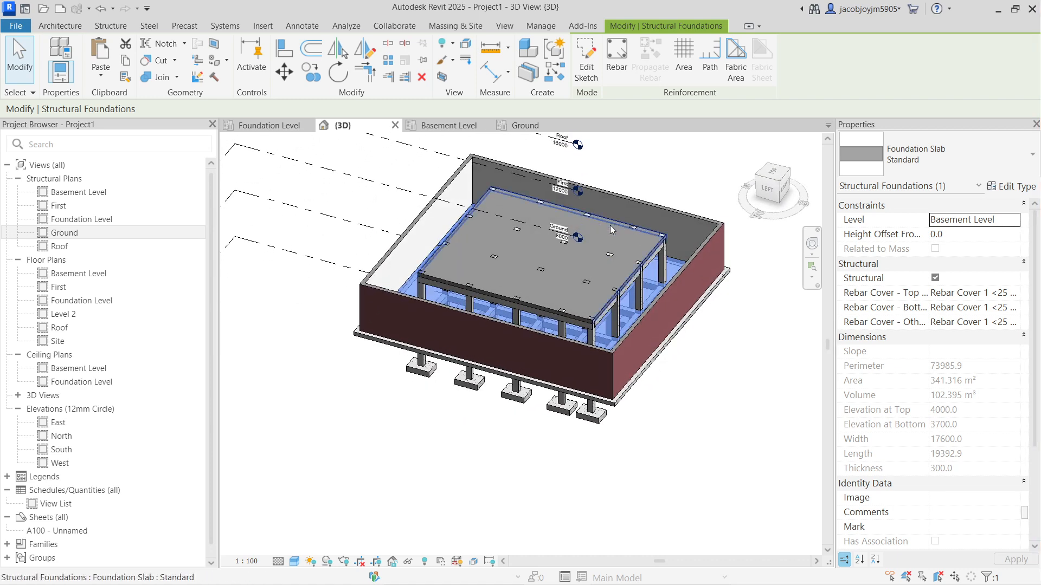
{"action": "left_click", "coordinate": [610, 225]}
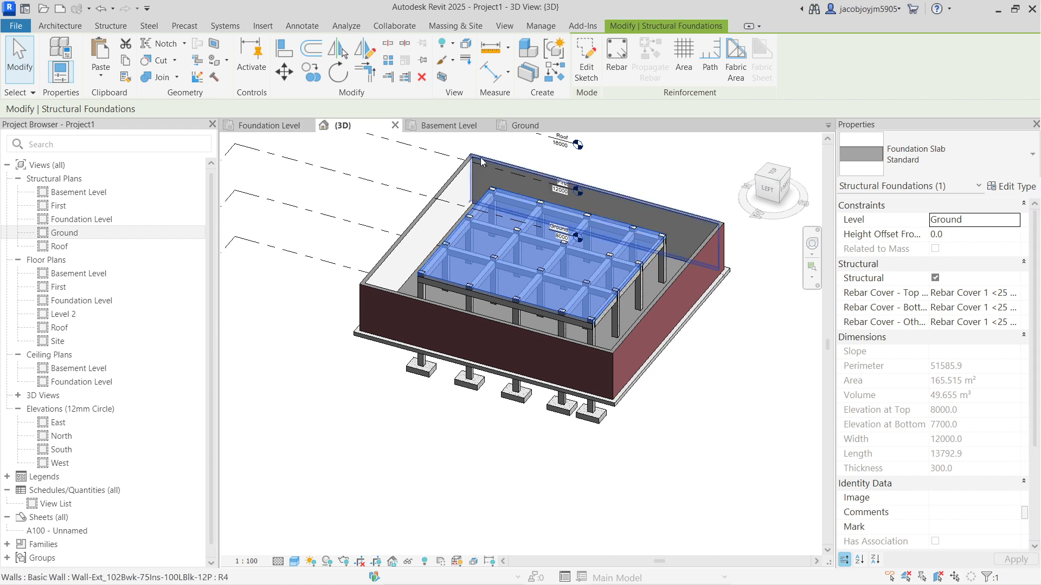
{"action": "left_click", "coordinate": [585, 70]}
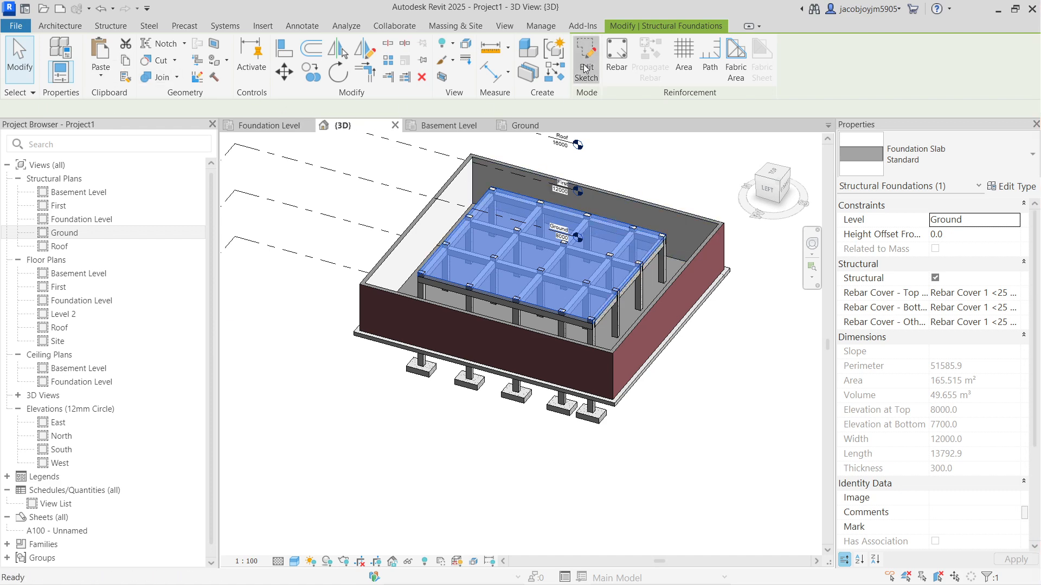
{"action": "middle_click_drag", "start_coordinate": [596, 236], "coordinate": [569, 279], "text": "shift"}
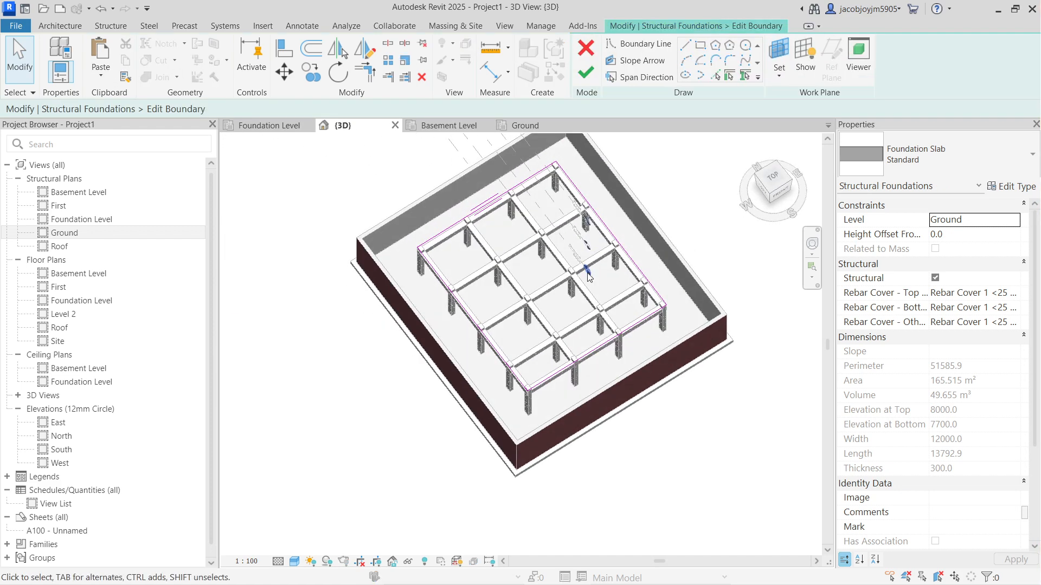
{"action": "left_click", "coordinate": [774, 184]}
Step: Align the Ground slab's east and north boundary edges with the exterior walls
{"action": "key", "text": "a"}
{"action": "key", "text": "l"}
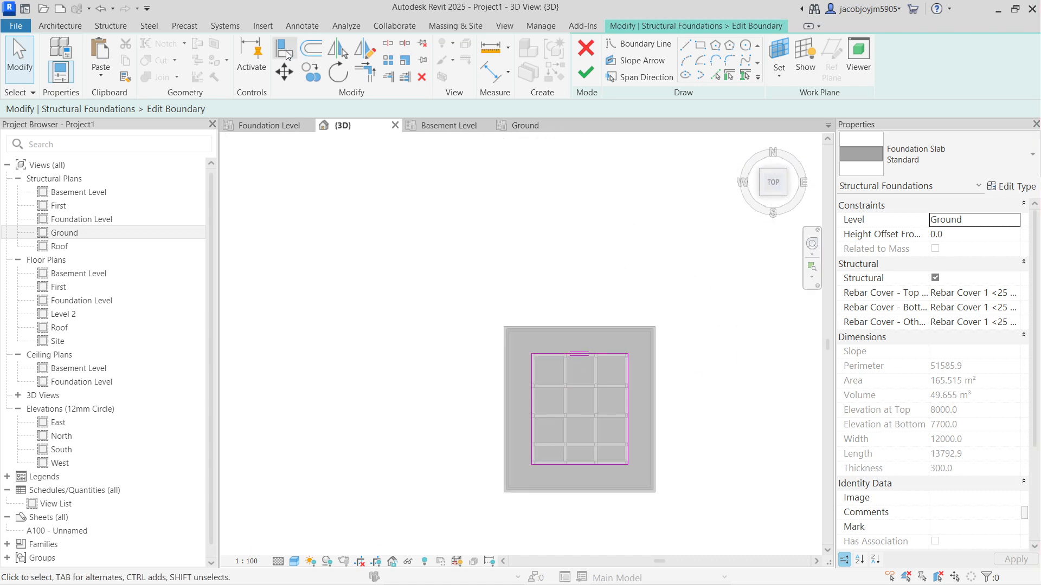
{"action": "scroll", "coordinate": [656, 362], "scroll_direction": "up", "scroll_amount": 2}
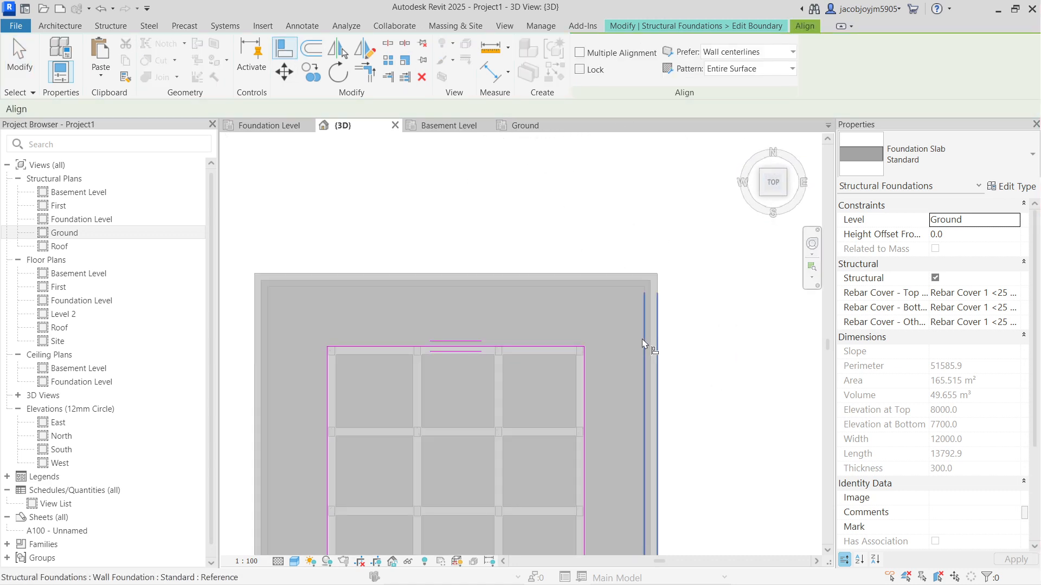
{"action": "middle_click_drag", "start_coordinate": [646, 351], "coordinate": [652, 267]}
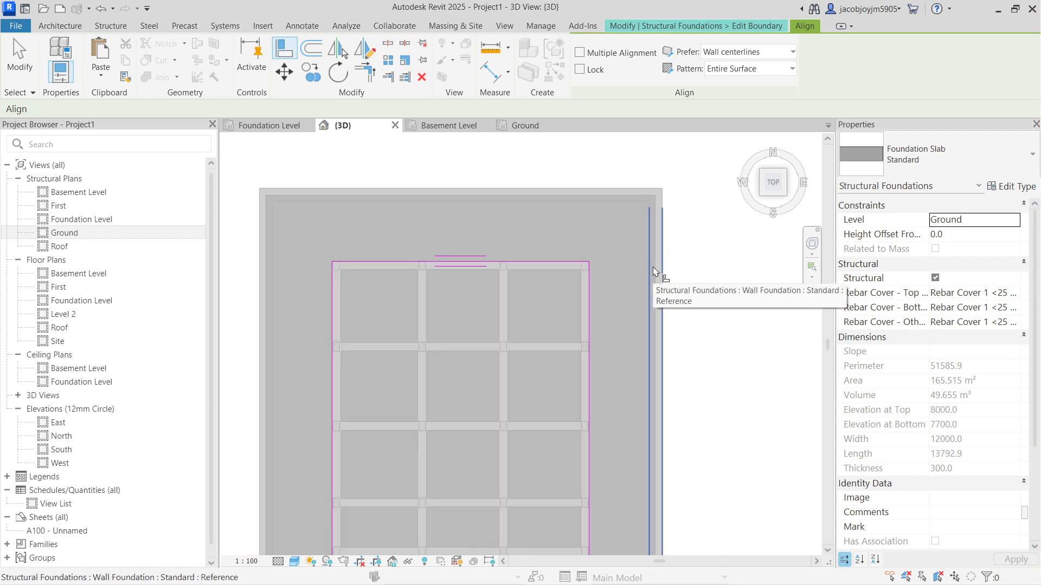
{"action": "key", "text": "Tab"}
{"action": "left_click", "coordinate": [653, 267]}
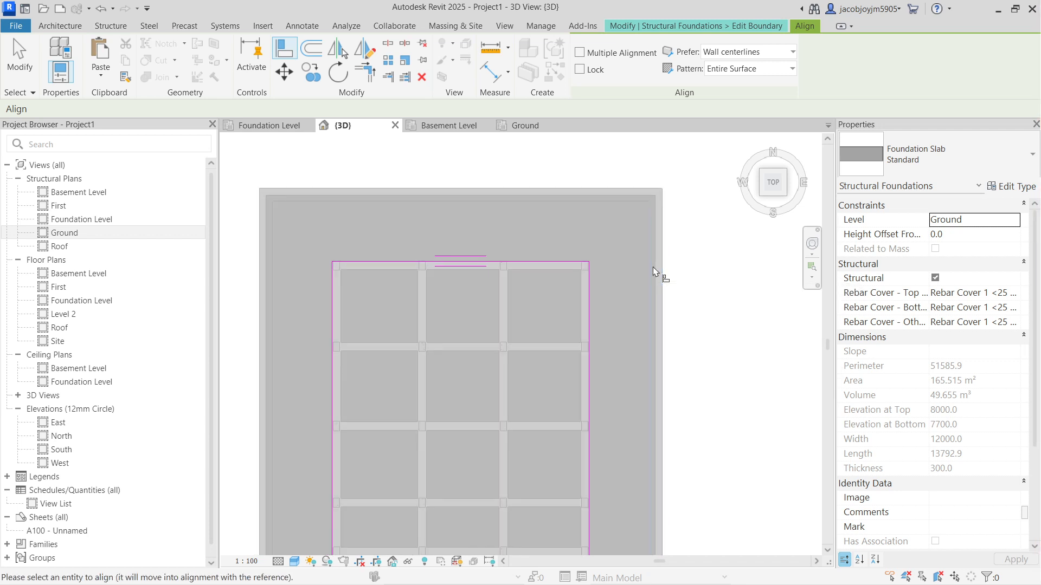
{"action": "left_click", "coordinate": [589, 304]}
{"action": "left_click", "coordinate": [574, 200]}
{"action": "left_click", "coordinate": [579, 264]}
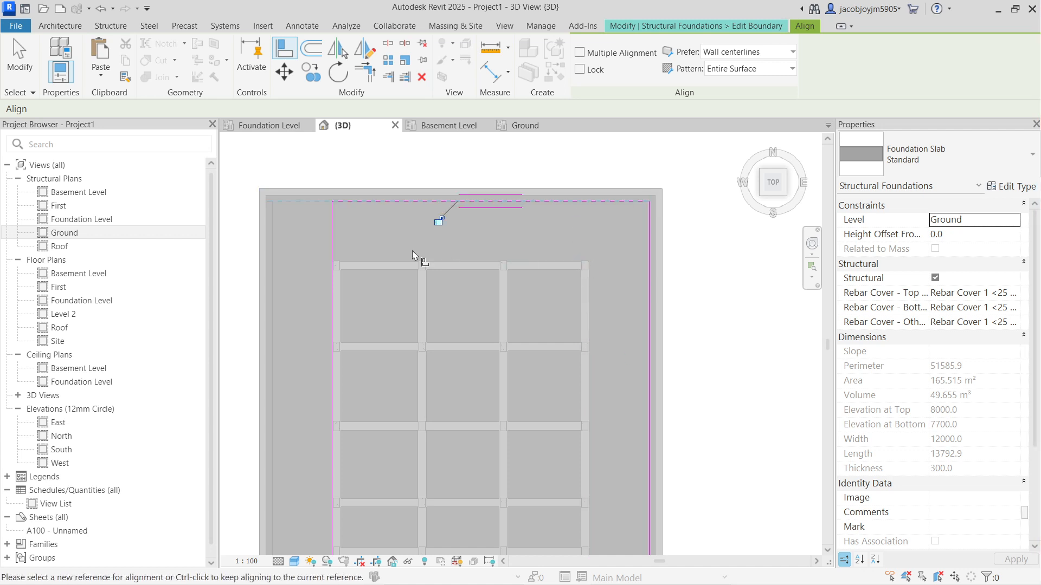
Step: Align the Ground slab's south and west boundary edges with the outer faces of the exterior walls
{"action": "left_click", "coordinate": [269, 245]}
{"action": "left_click", "coordinate": [332, 293]}
{"action": "scroll", "coordinate": [408, 199], "scroll_direction": "down", "scroll_amount": 3}
{"action": "middle_click_drag", "start_coordinate": [442, 377], "coordinate": [467, 290]}
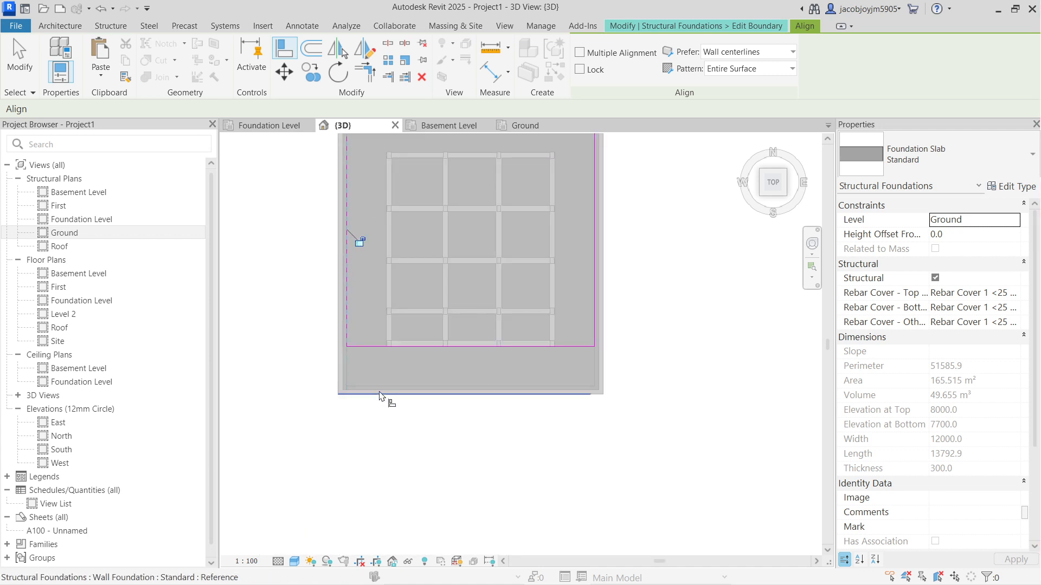
{"action": "scroll", "coordinate": [381, 396], "scroll_direction": "up", "scroll_amount": 2}
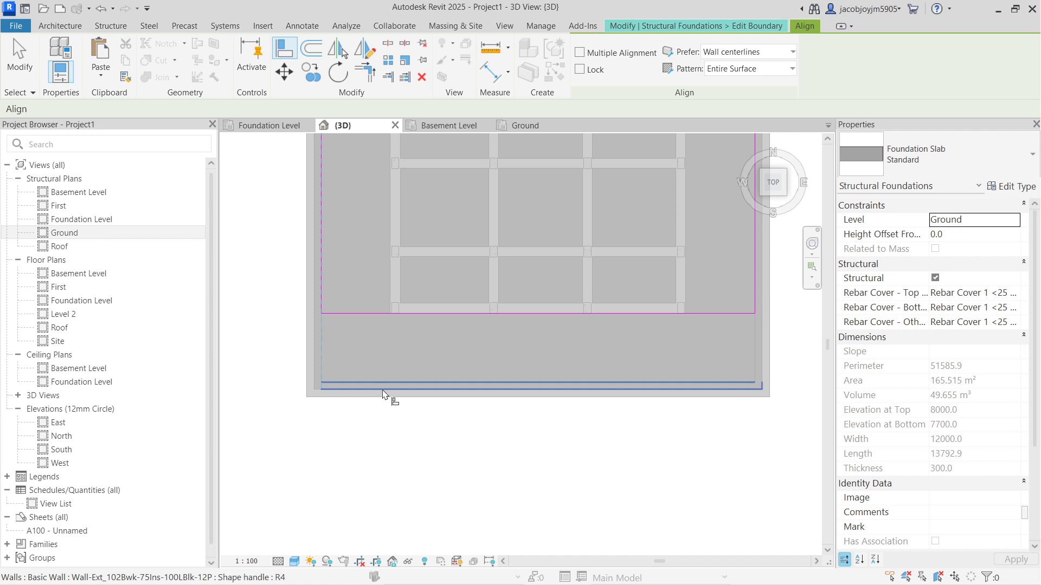
{"action": "left_click", "coordinate": [342, 395]}
{"action": "left_click", "coordinate": [349, 313]}
{"action": "left_click", "coordinate": [315, 353]}
{"action": "left_click", "coordinate": [321, 363]}
Step: Realign the Ground slab's north and east boundary edges to the outer faces of the exterior walls
{"action": "scroll", "coordinate": [322, 425], "scroll_direction": "down", "scroll_amount": 2}
{"action": "middle_click_drag", "start_coordinate": [414, 227], "coordinate": [408, 390]}
{"action": "scroll", "coordinate": [441, 281], "scroll_direction": "up", "scroll_amount": 1}
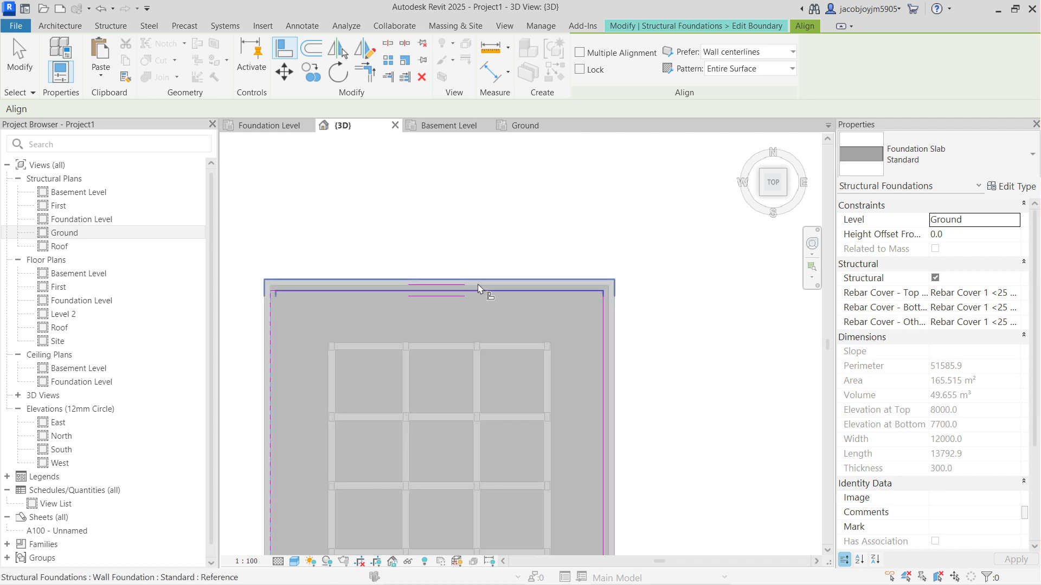
{"action": "left_click", "coordinate": [478, 286]}
{"action": "left_click", "coordinate": [481, 291]}
{"action": "left_click", "coordinate": [614, 347]}
{"action": "left_click", "coordinate": [603, 347]}
Step: Finish the Ground slab's boundary sketch without attaching the walls to its bottom, and deselect the slab
{"action": "scroll", "coordinate": [578, 278], "scroll_direction": "down", "scroll_amount": 2}
{"action": "middle_click_drag", "start_coordinate": [565, 429], "coordinate": [567, 398]}
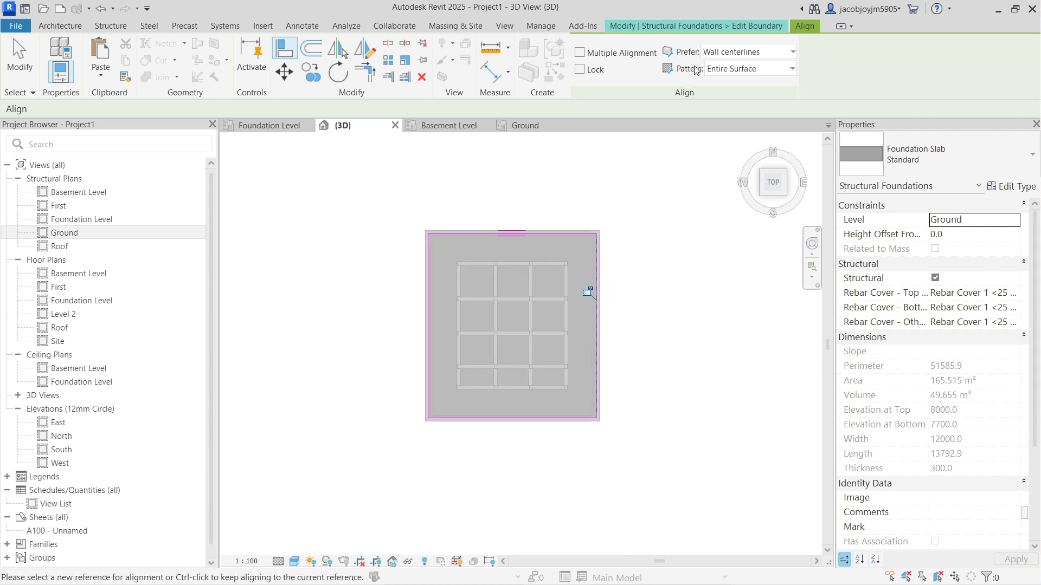
{"action": "left_click", "coordinate": [682, 30]}
{"action": "left_click", "coordinate": [585, 72]}
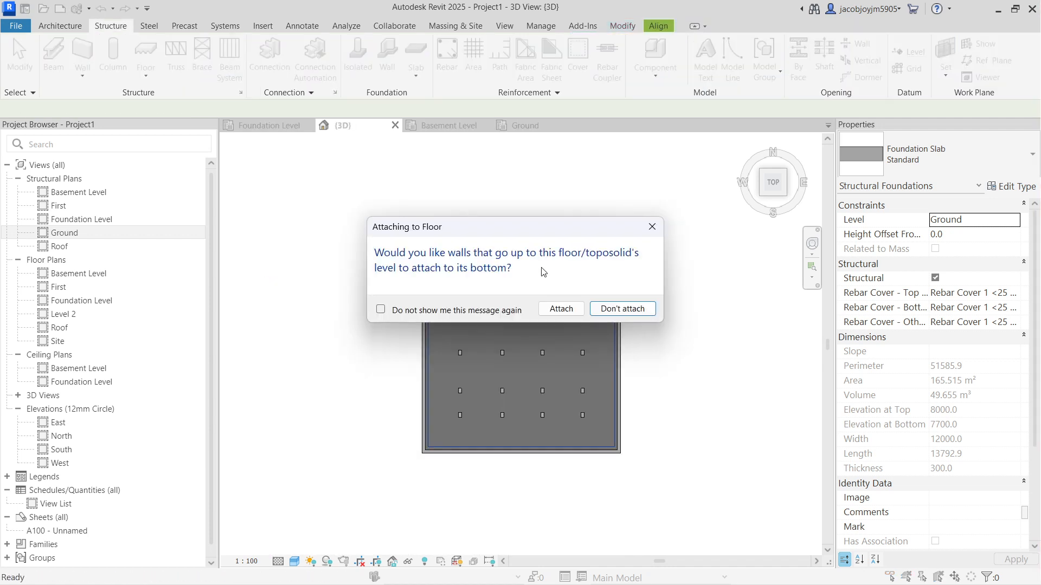
{"action": "left_click", "coordinate": [623, 307]}
{"action": "middle_click_drag", "start_coordinate": [429, 472], "coordinate": [543, 272], "text": "shift"}
{"action": "scroll", "coordinate": [550, 358], "scroll_direction": "up", "scroll_amount": 2}
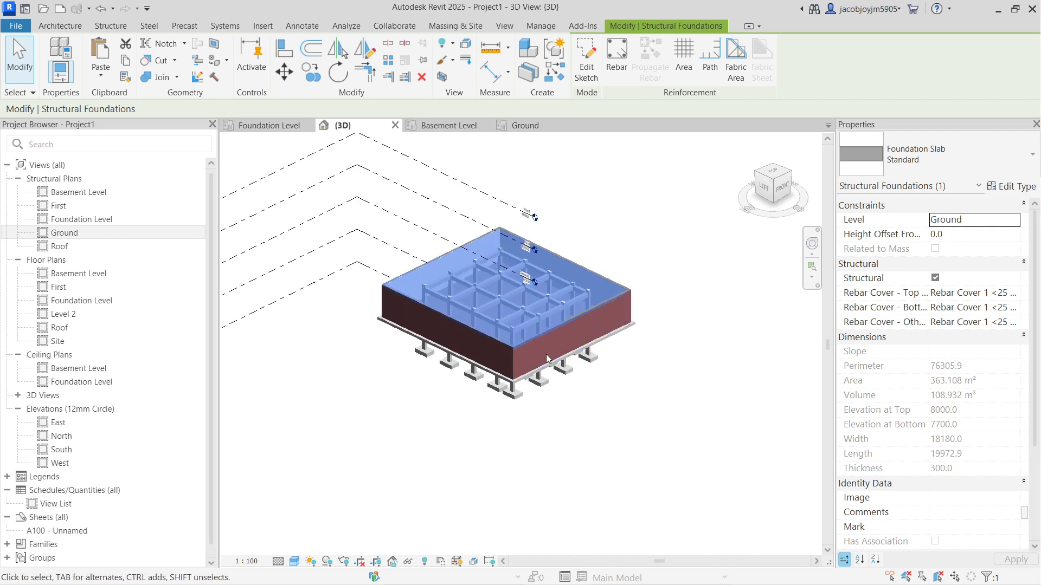
{"action": "key", "text": "Escape"}
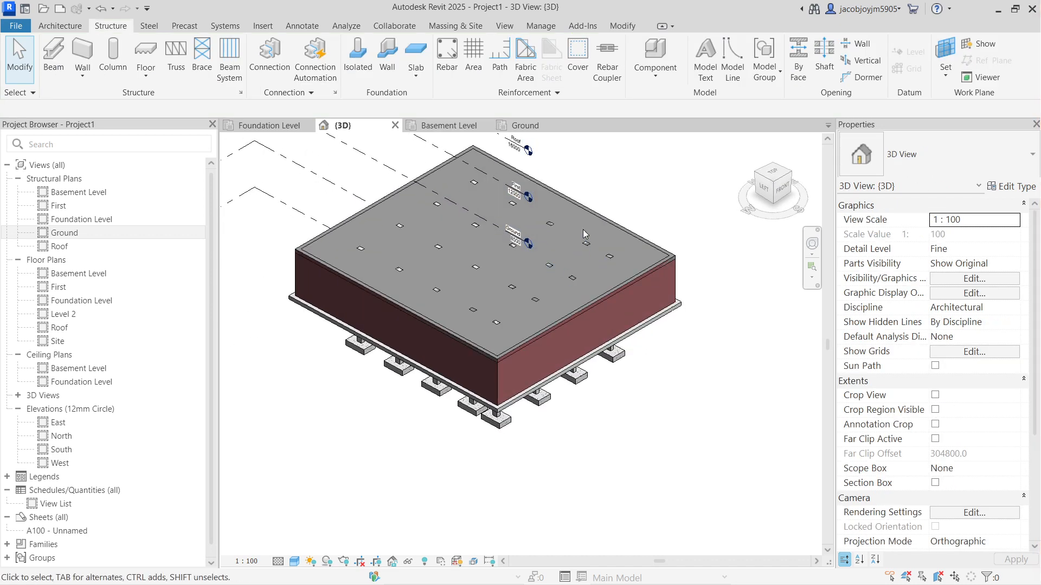
Step: Copy the Ground foundation slab, paste the copy aligned to the same place, and unjoin the overlapping elements
{"action": "scroll", "coordinate": [583, 229], "scroll_direction": "up", "scroll_amount": 2}
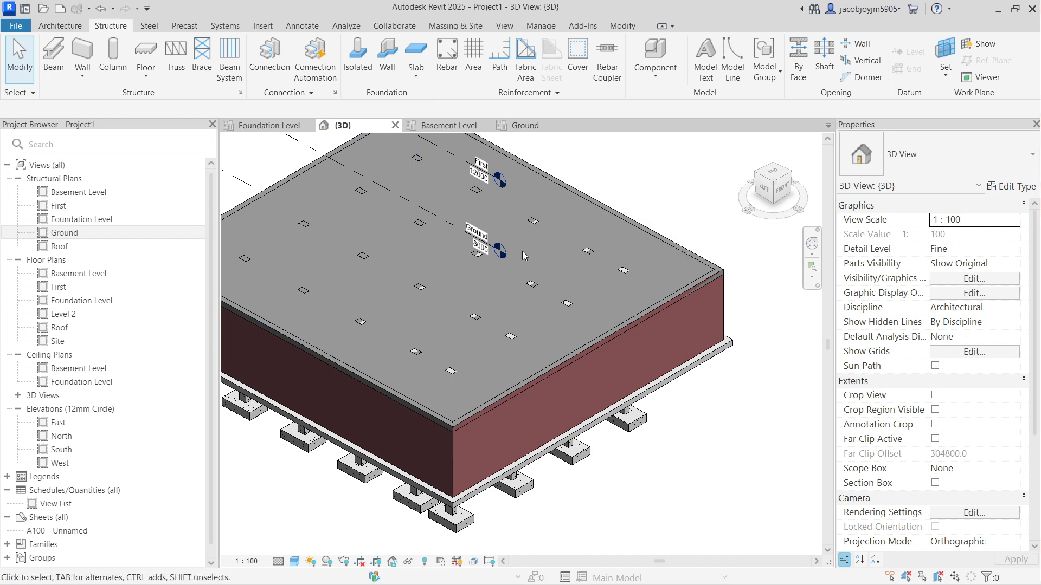
{"action": "middle_click_drag", "start_coordinate": [564, 301], "coordinate": [551, 254], "text": "shift"}
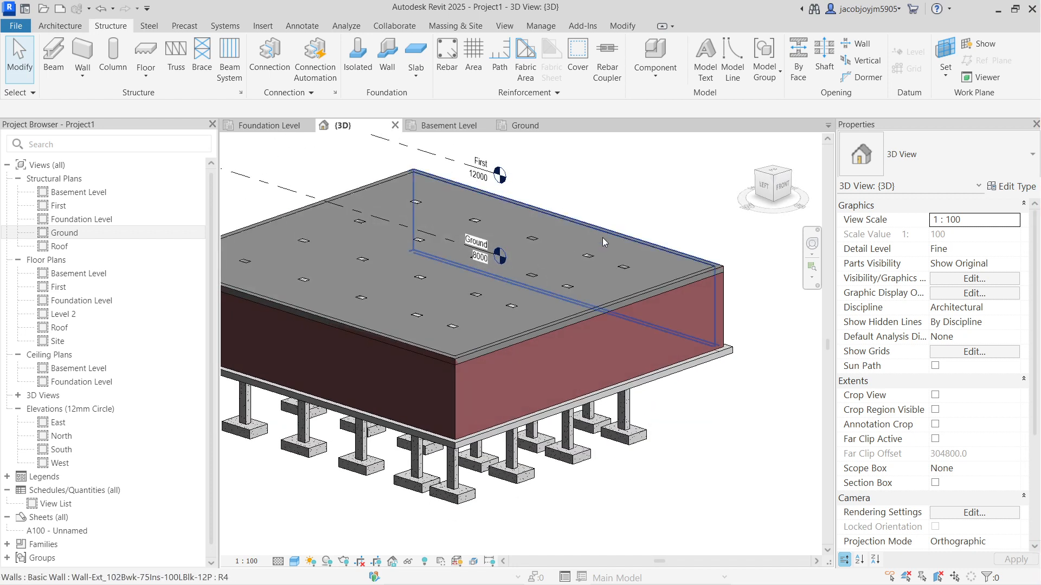
{"action": "scroll", "coordinate": [604, 314], "scroll_direction": "down", "scroll_amount": 2}
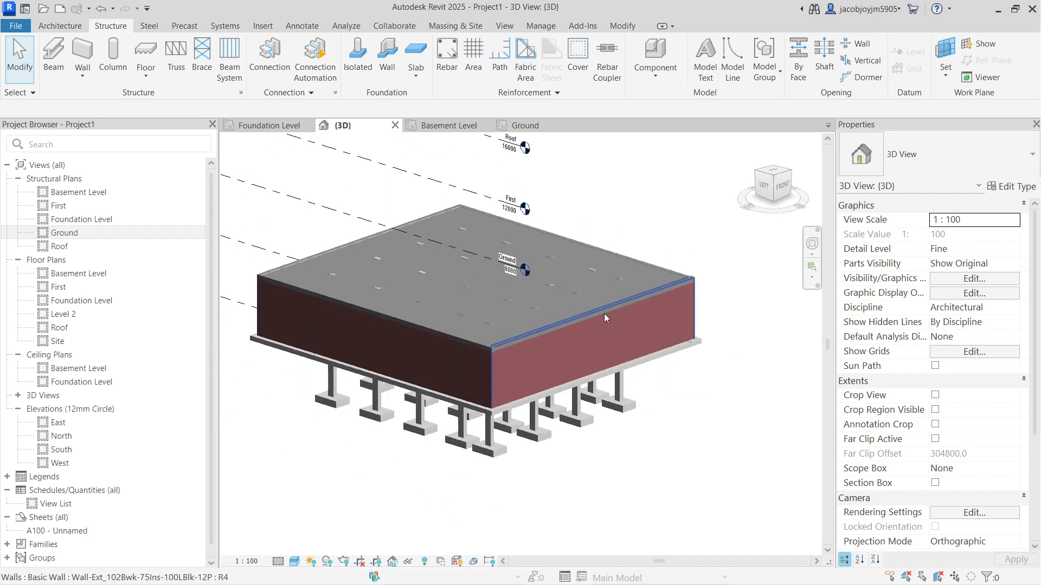
{"action": "middle_click_drag", "start_coordinate": [573, 280], "coordinate": [560, 220], "text": "shift"}
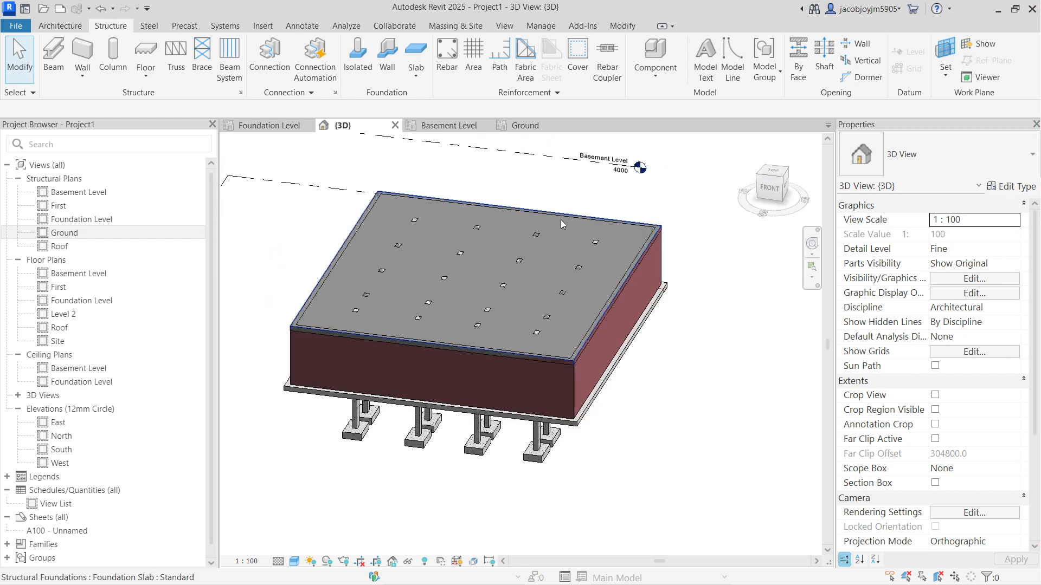
{"action": "left_click", "coordinate": [560, 219]}
{"action": "left_click", "coordinate": [125, 61]}
{"action": "left_click", "coordinate": [100, 75]}
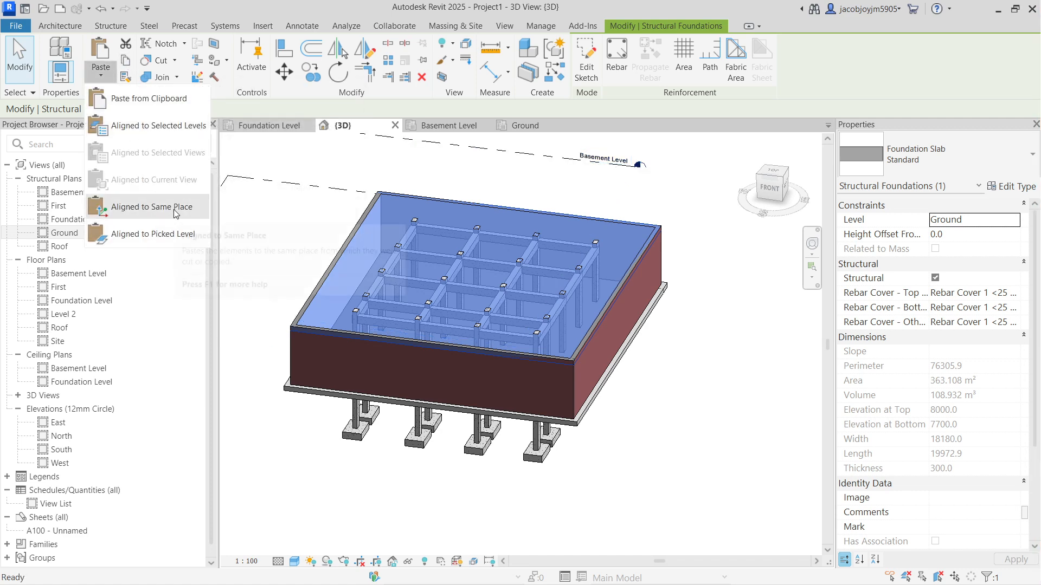
{"action": "left_click", "coordinate": [155, 207]}
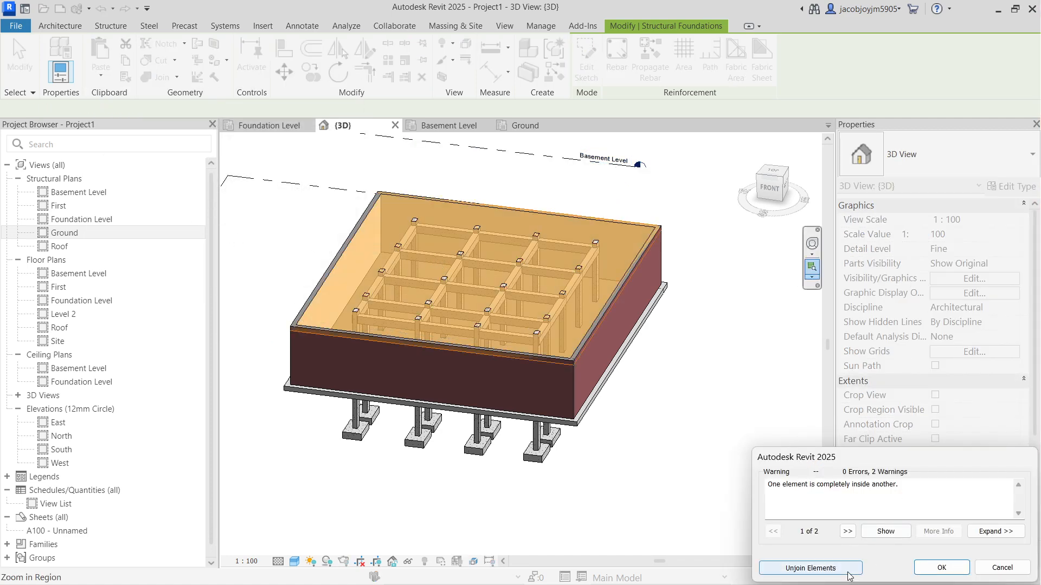
{"action": "left_click", "coordinate": [846, 569]}
Step: Set the pasted slab's height offset from the Ground level to 600
{"action": "left_click", "coordinate": [967, 237]}
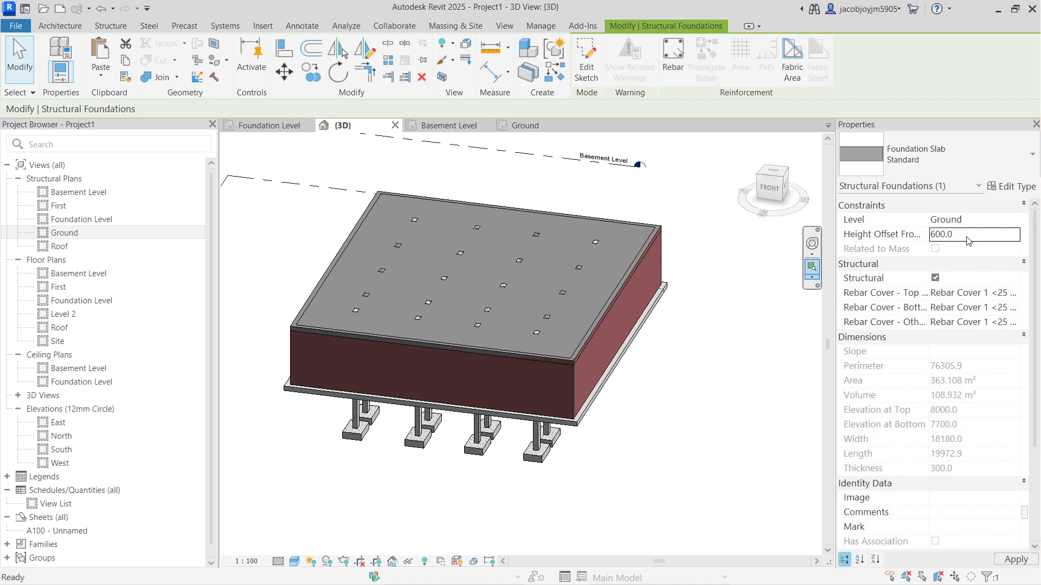
{"action": "type", "text": "600.0"}
{"action": "key", "text": "Return"}
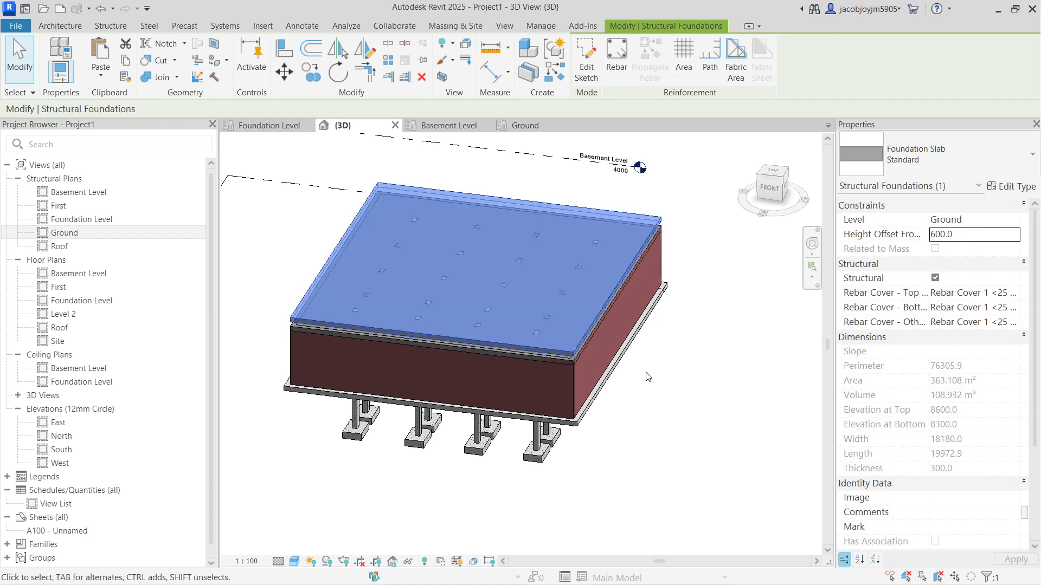
Step: Open the raised slab's boundary for editing from above and sketch an inner rectangle about 11900 mm wide around the column grid
{"action": "left_click", "coordinate": [772, 173]}
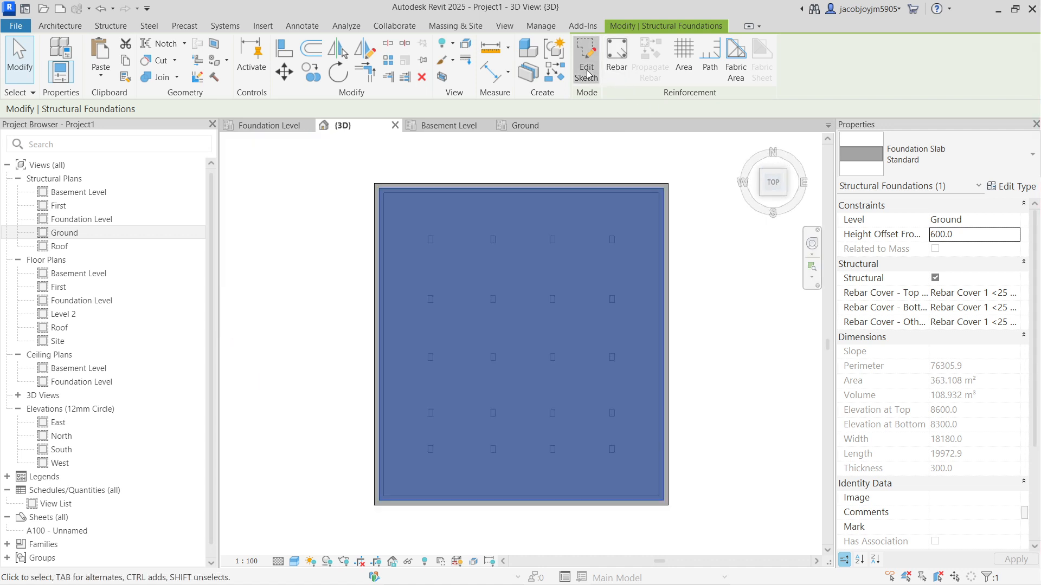
{"action": "left_click", "coordinate": [587, 72]}
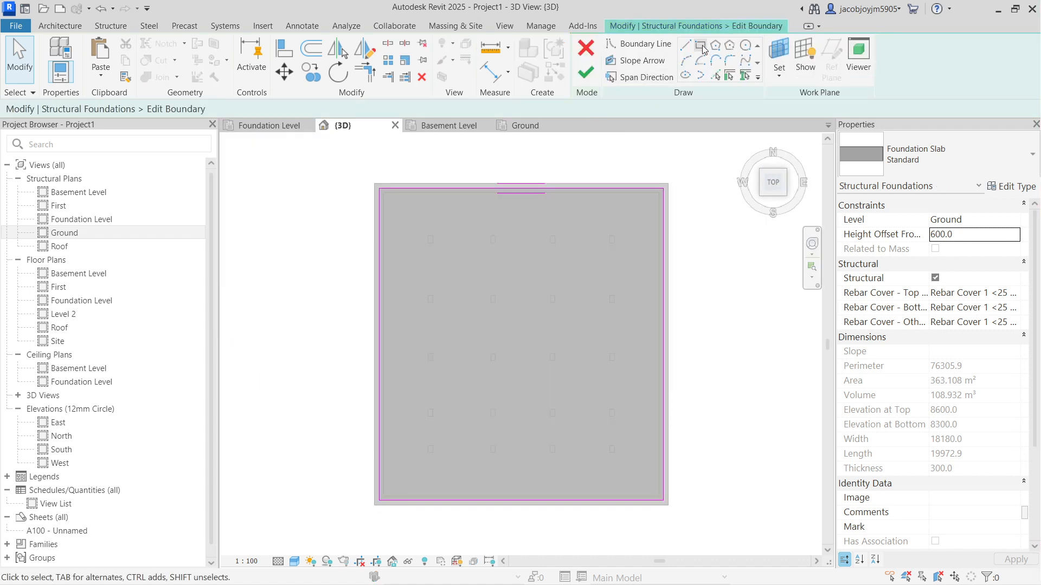
{"action": "left_click", "coordinate": [701, 46]}
{"action": "scroll", "coordinate": [427, 239], "scroll_direction": "up", "scroll_amount": 2}
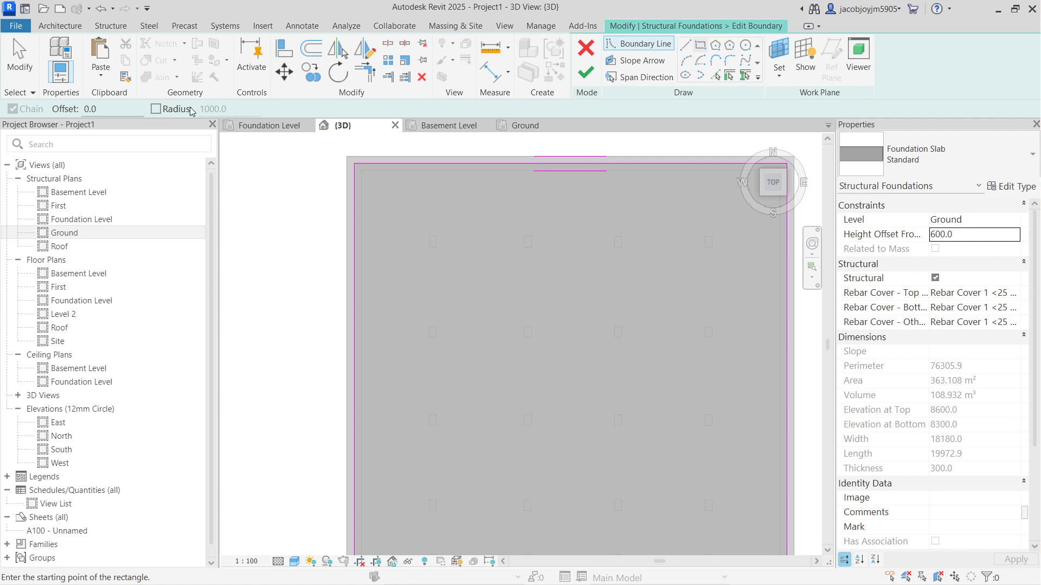
{"action": "left_click", "coordinate": [428, 240]}
{"action": "scroll", "coordinate": [450, 270], "scroll_direction": "down", "scroll_amount": 2}
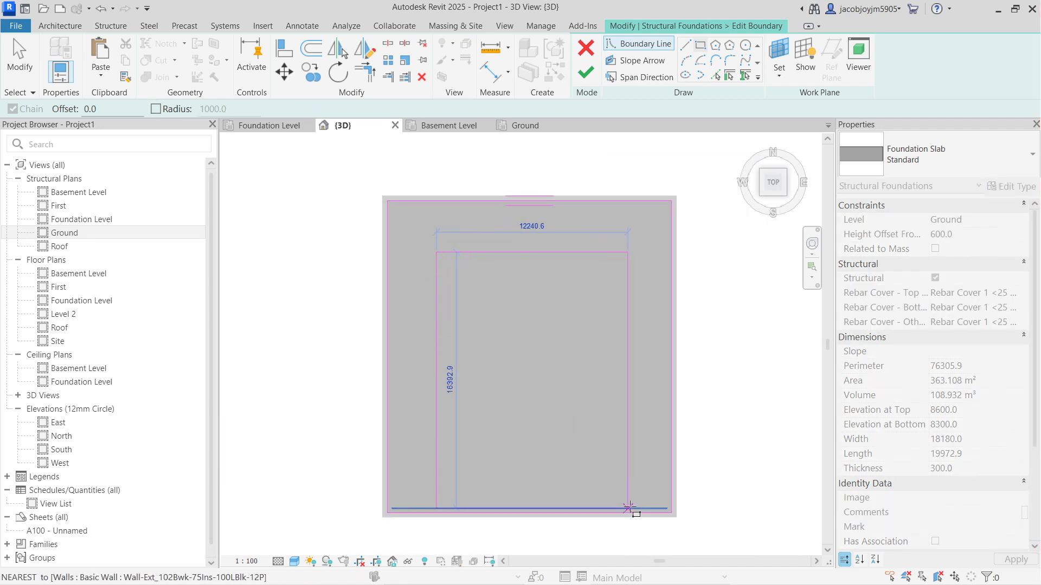
{"action": "left_click", "coordinate": [623, 465]}
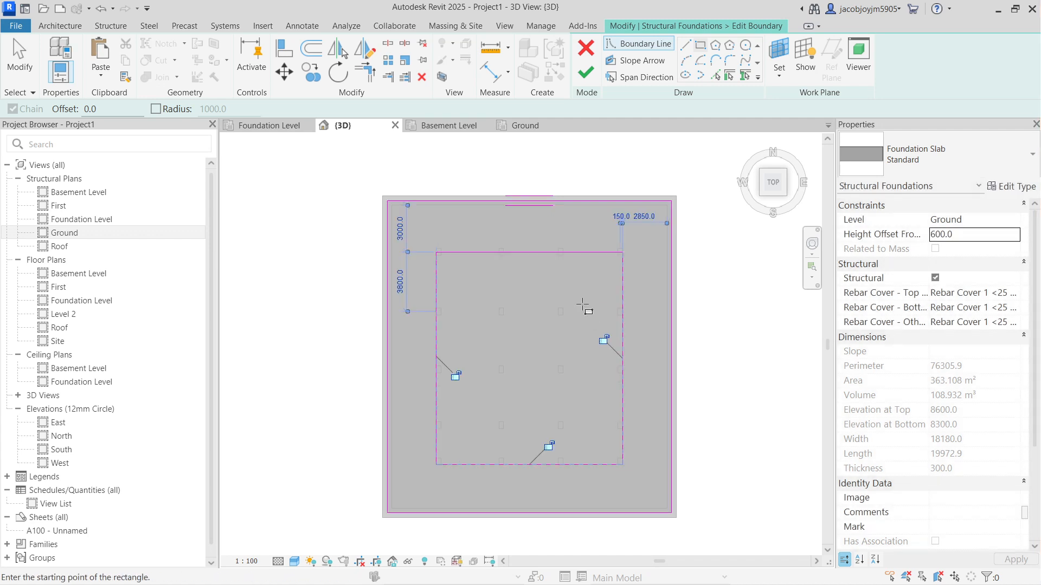
Step: Move the inner rectangle's north edge outward so the rectangle is about 14293 mm long
{"action": "key", "text": "Escape"}
{"action": "left_click", "coordinate": [561, 252]}
{"action": "scroll", "coordinate": [531, 252], "scroll_direction": "up", "scroll_amount": 2}
{"action": "left_click_drag", "start_coordinate": [531, 252], "coordinate": [527, 235]}
{"action": "scroll", "coordinate": [527, 235], "scroll_direction": "down", "scroll_amount": 2}
{"action": "key", "text": "Escape"}
Step: Delete the raised slab's outer boundary loop, keeping the inner rectangle, and finish the sketch
{"action": "key", "text": "Tab"}
{"action": "left_click", "coordinate": [528, 211]}
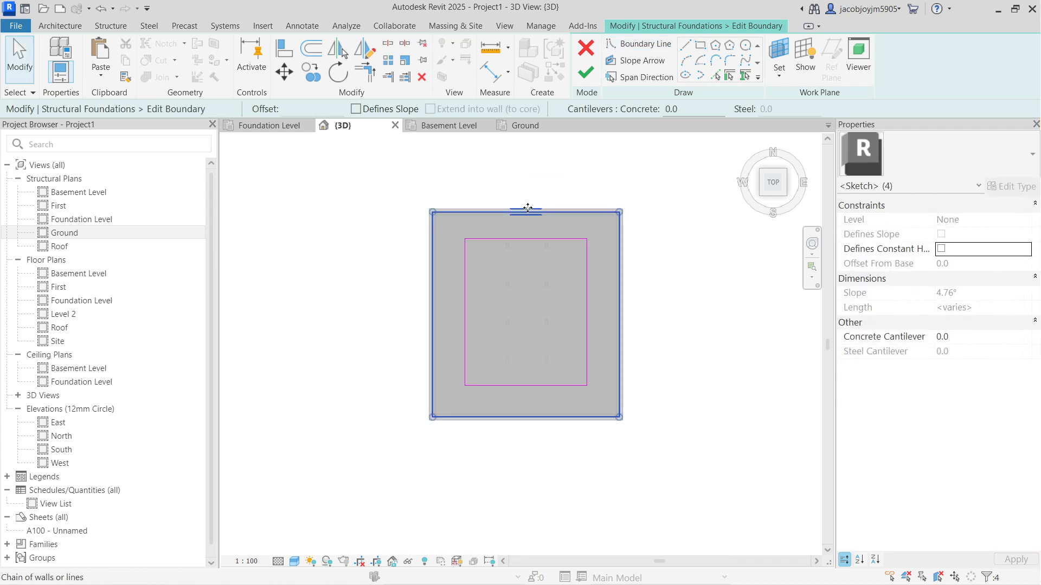
{"action": "key", "text": "Delete"}
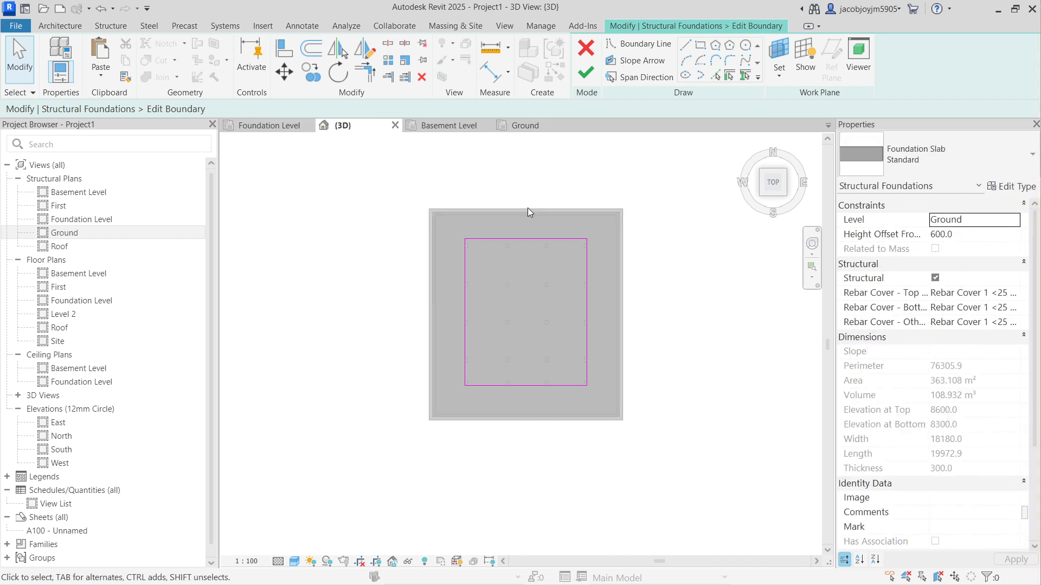
{"action": "left_click", "coordinate": [586, 73]}
Step: Open the boundary sketch of the full-size Ground slab beneath the raised slab, seen from directly above
{"action": "left_click", "coordinate": [784, 194]}
{"action": "scroll", "coordinate": [460, 294], "scroll_direction": "up", "scroll_amount": 3}
{"action": "middle_click_drag", "start_coordinate": [460, 294], "coordinate": [564, 284], "text": "shift"}
{"action": "scroll", "coordinate": [563, 284], "scroll_direction": "up", "scroll_amount": 4}
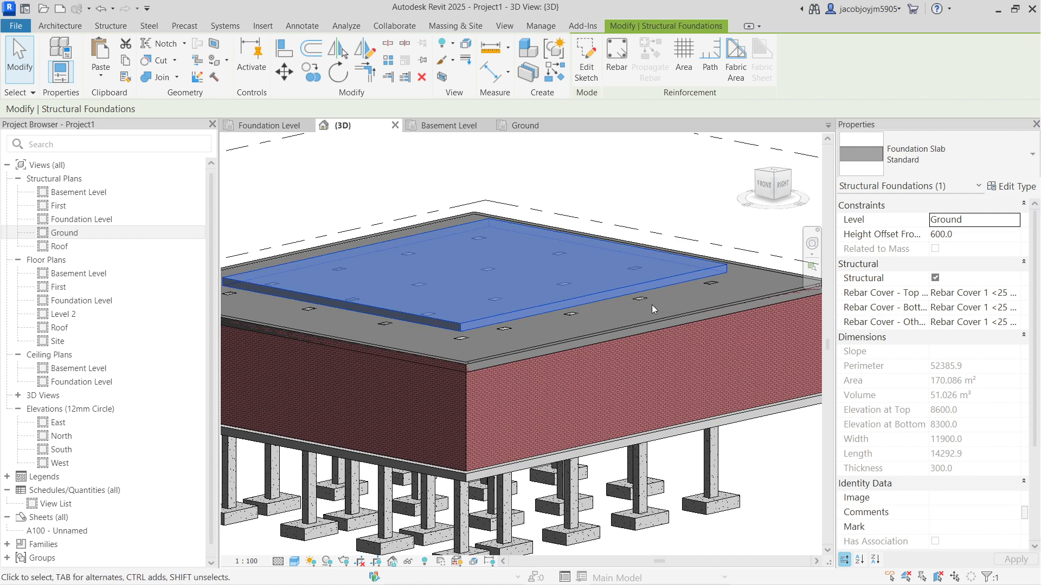
{"action": "left_click", "coordinate": [772, 273]}
{"action": "scroll", "coordinate": [740, 274], "scroll_direction": "up", "scroll_amount": 3}
{"action": "middle_click_drag", "start_coordinate": [740, 274], "coordinate": [641, 347], "text": "shift"}
{"action": "left_click", "coordinate": [769, 174]}
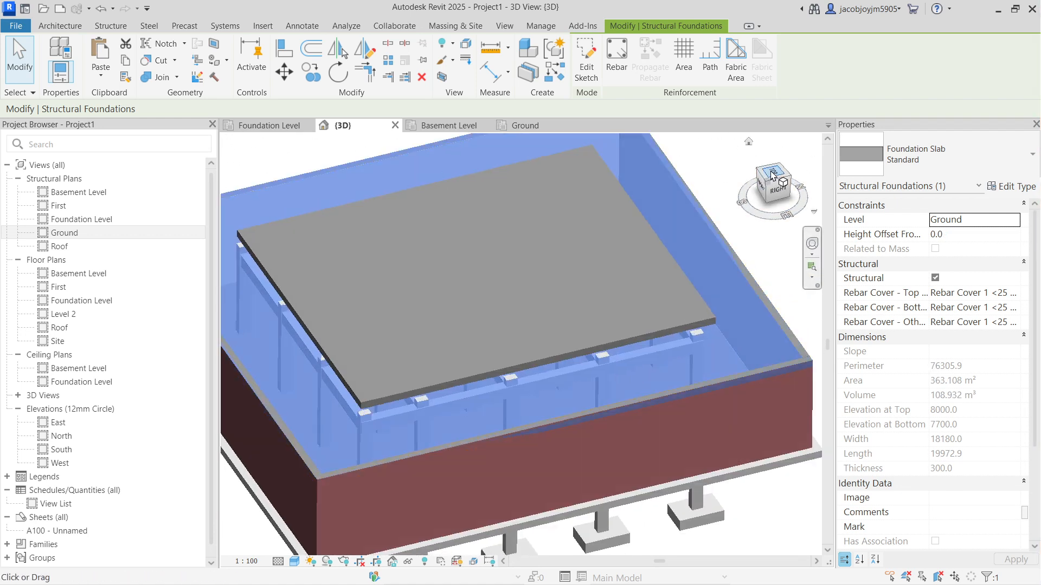
{"action": "left_click", "coordinate": [588, 52]}
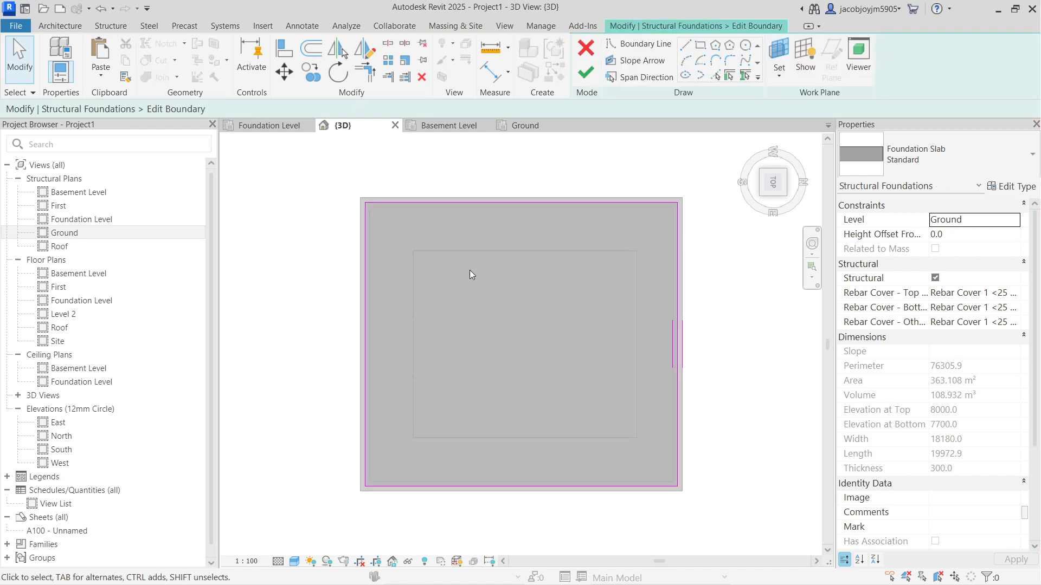
Step: Sketch a 14292.9 by 11900 rectangular opening along the raised slab's outline and finish the Ground slab's boundary without attaching walls
{"action": "left_click", "coordinate": [700, 45]}
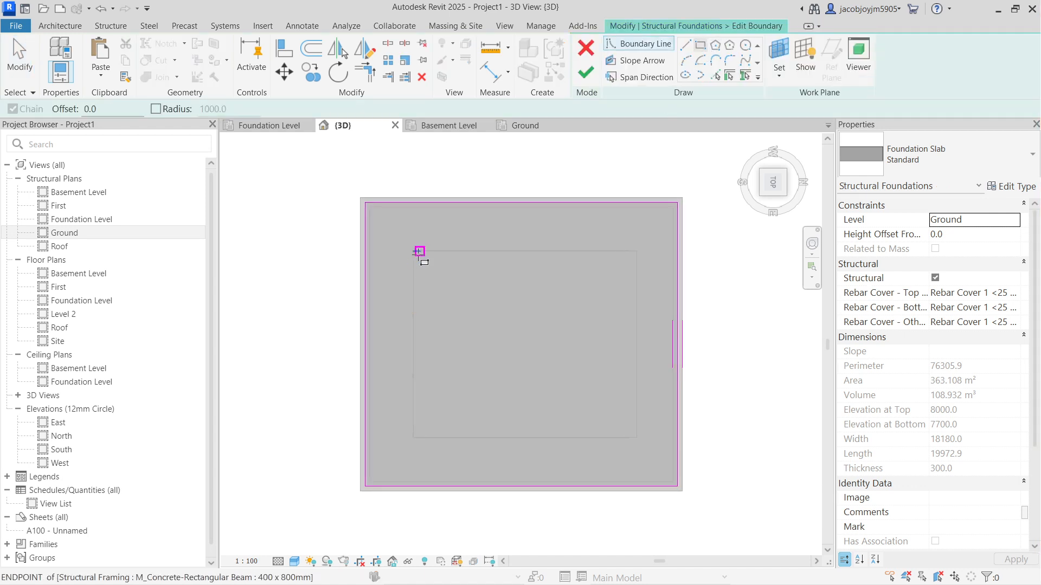
{"action": "left_click", "coordinate": [413, 250]}
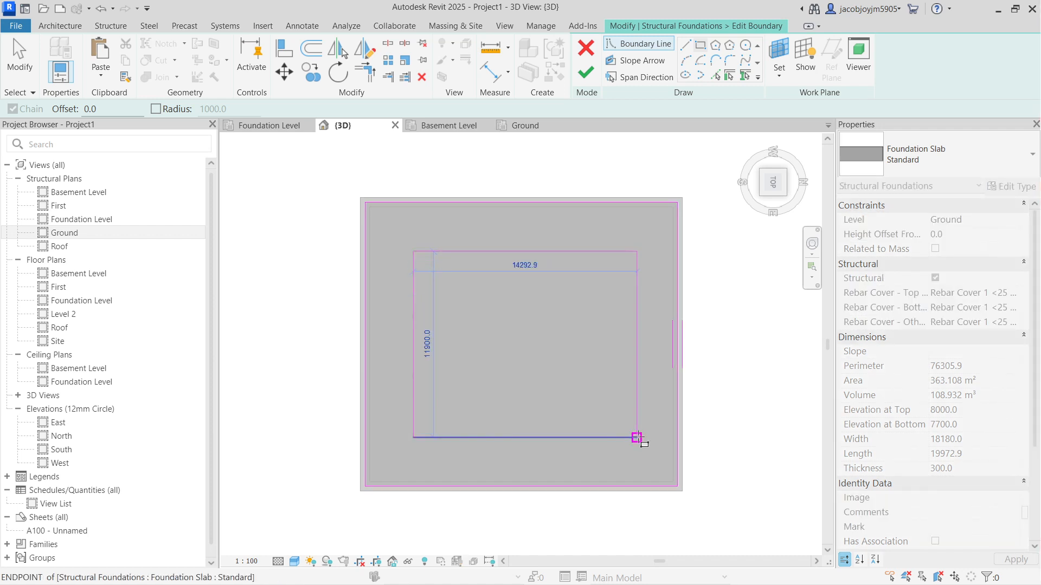
{"action": "left_click", "coordinate": [637, 438]}
{"action": "left_click", "coordinate": [586, 72]}
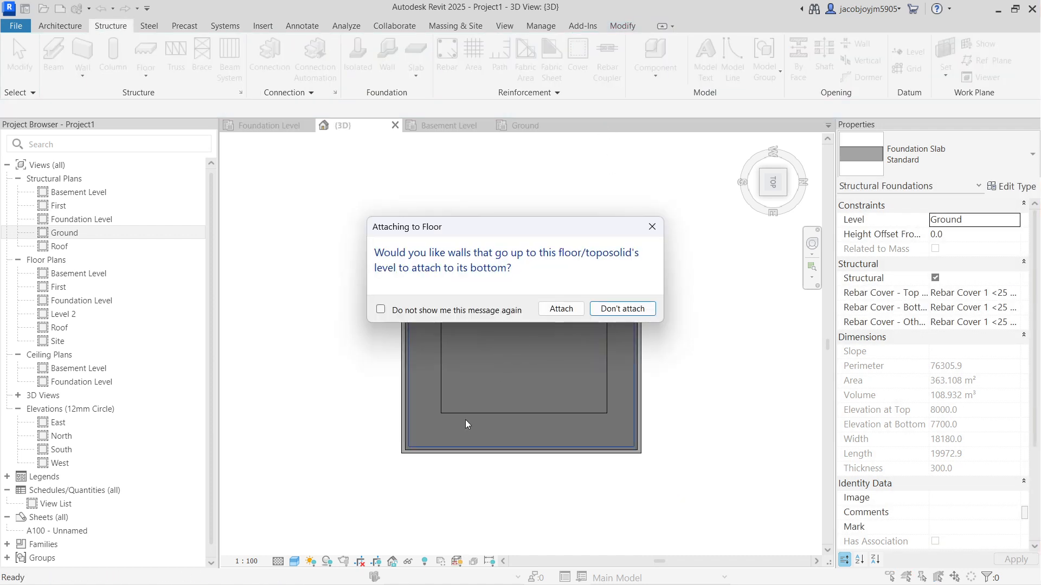
{"action": "left_click", "coordinate": [619, 309]}
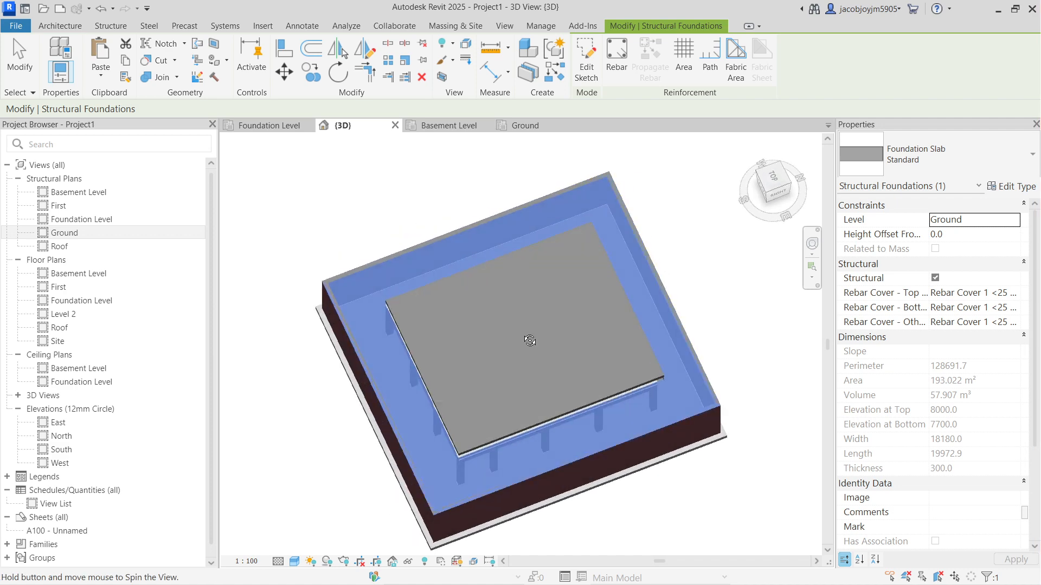
Step: Temporarily hide the whole chain of exterior walls in the 3D view
{"action": "scroll", "coordinate": [425, 343], "scroll_direction": "up", "scroll_amount": 5}
{"action": "key", "text": "Escape"}
{"action": "middle_click_drag", "start_coordinate": [425, 359], "coordinate": [547, 337], "text": "shift"}
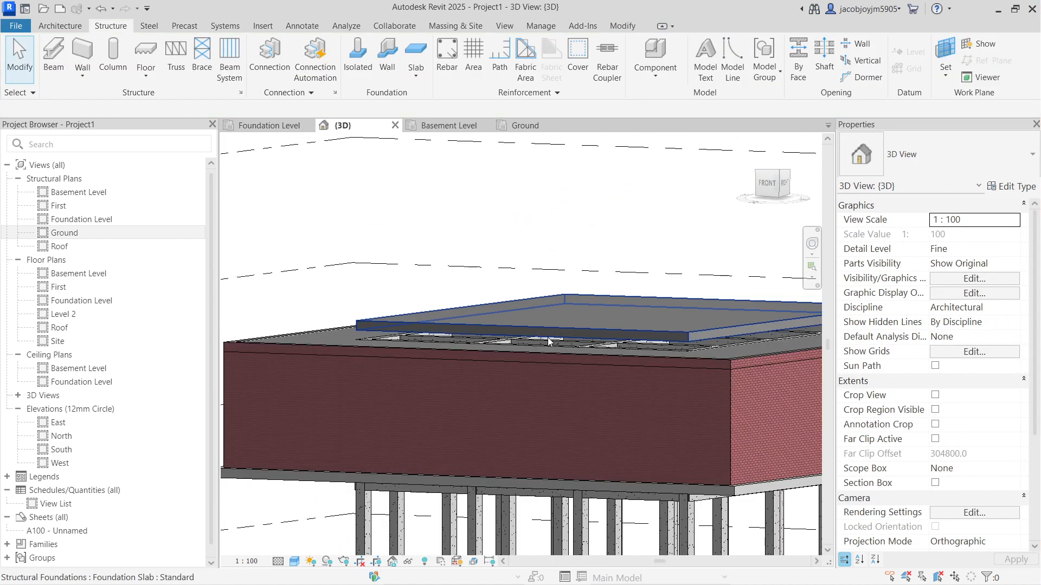
{"action": "left_click", "coordinate": [560, 329]}
{"action": "scroll", "coordinate": [558, 315], "scroll_direction": "down", "scroll_amount": 5}
{"action": "middle_click_drag", "start_coordinate": [557, 301], "coordinate": [706, 353], "text": "shift"}
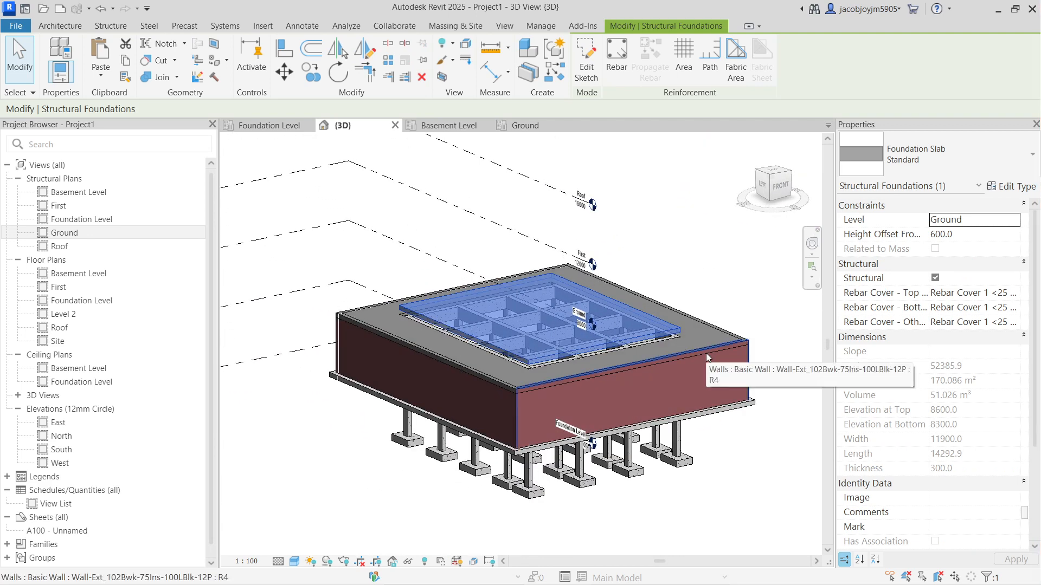
{"action": "key", "text": "Tab"}
{"action": "left_click", "coordinate": [706, 354]}
{"action": "key", "text": "h"}
{"action": "key", "text": "h"}
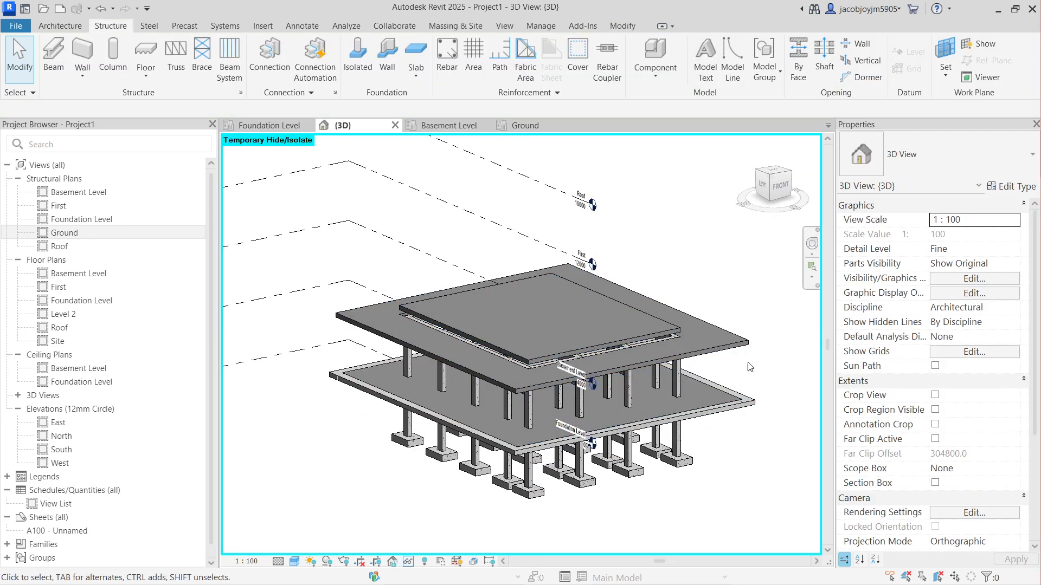
Step: From the front view, copy the 20 columns between Basement Level and Ground to the clipboard
{"action": "left_click", "coordinate": [782, 189]}
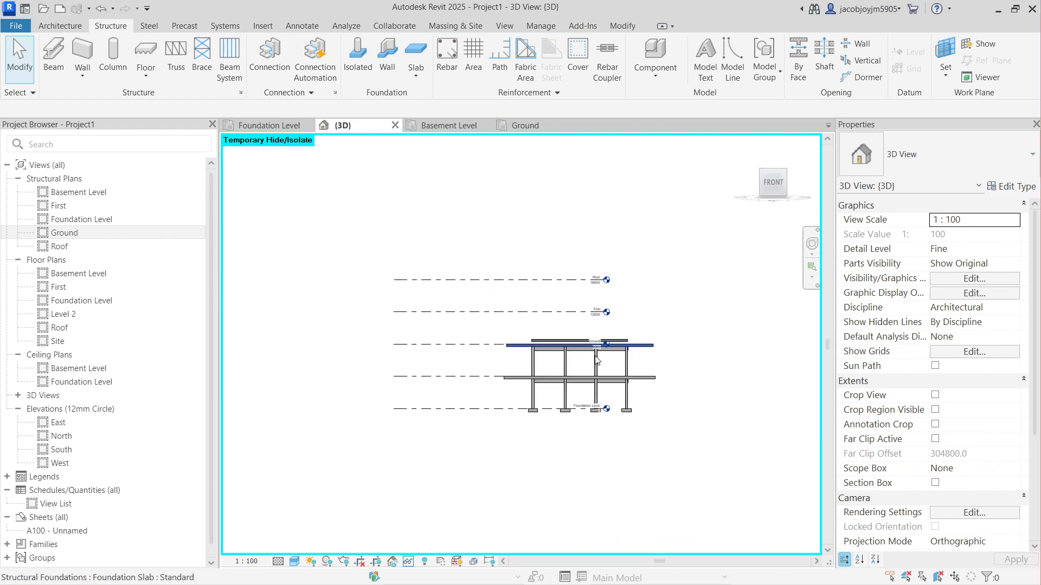
{"action": "left_click_drag", "start_coordinate": [664, 358], "coordinate": [417, 363]}
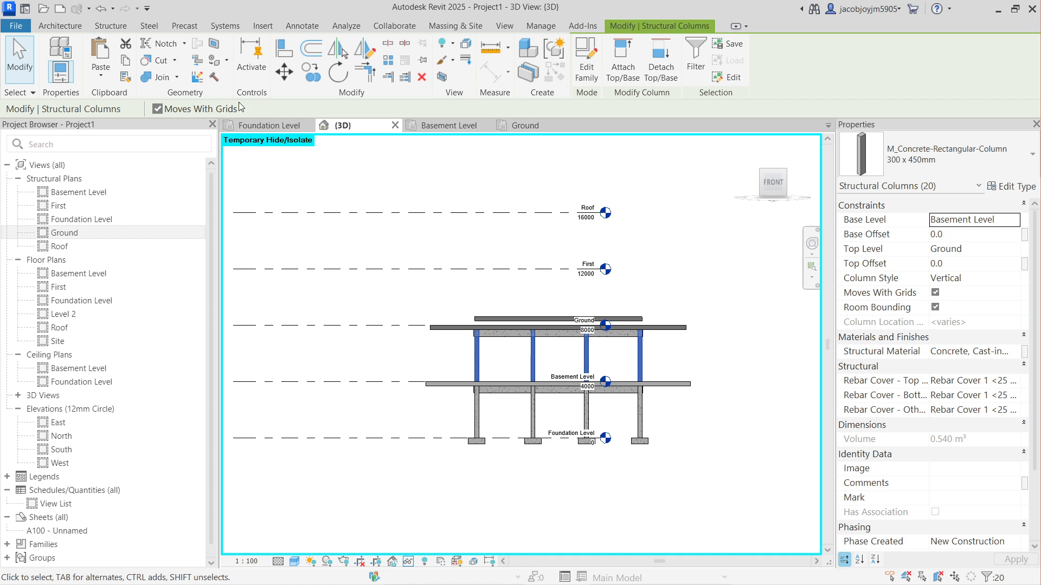
{"action": "left_click", "coordinate": [125, 58]}
Step: Paste the copied columns aligned to the First and Roof levels
{"action": "scroll", "coordinate": [504, 354], "scroll_direction": "down", "scroll_amount": 2}
{"action": "left_click", "coordinate": [101, 77]}
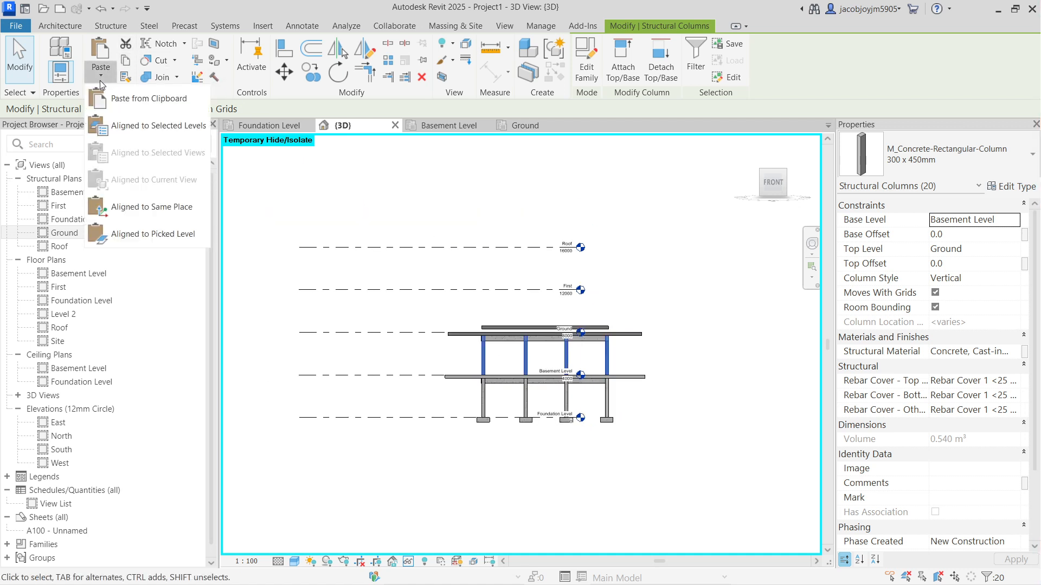
{"action": "left_click", "coordinate": [163, 134]}
{"action": "left_click_drag", "start_coordinate": [529, 179], "coordinate": [711, 229]}
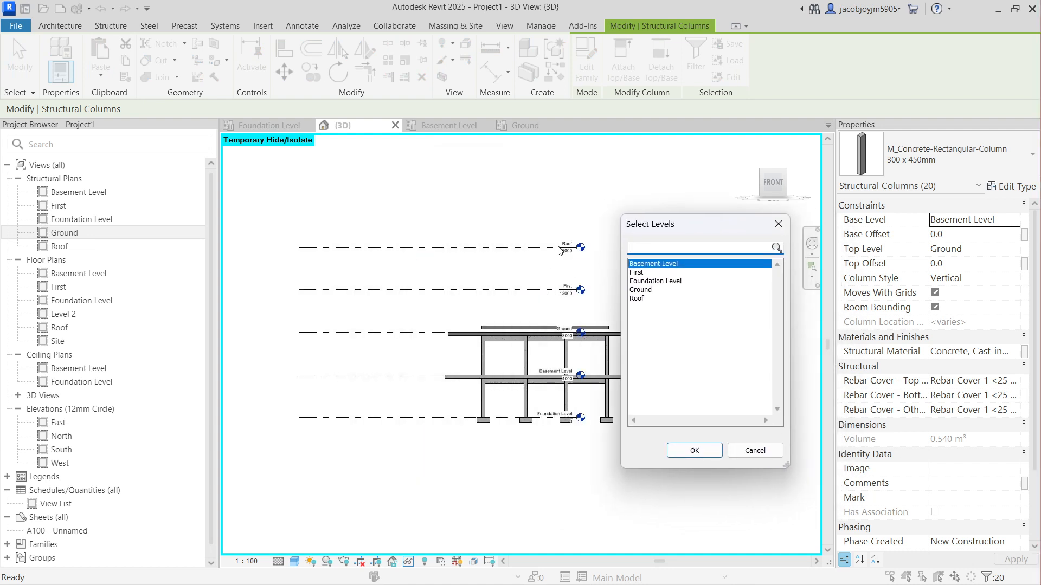
{"action": "left_click", "coordinate": [640, 275]}
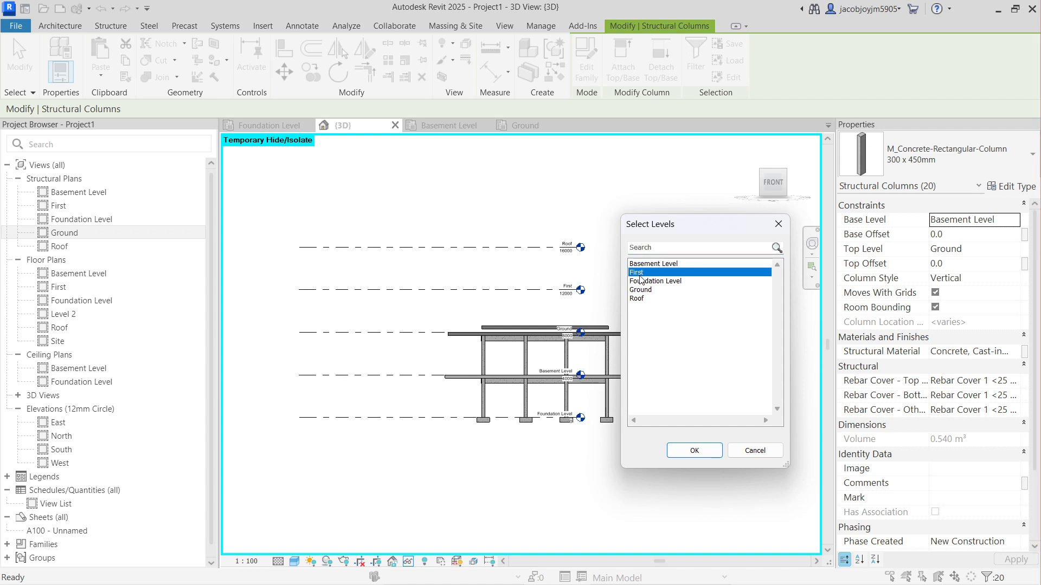
{"action": "left_click", "coordinate": [640, 299], "text": "ctrl"}
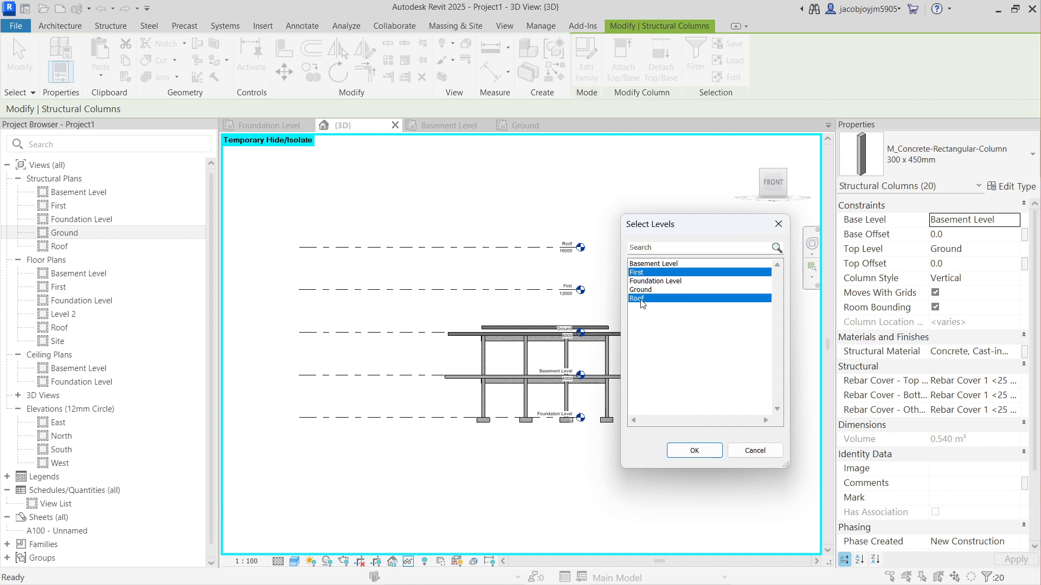
{"action": "left_click", "coordinate": [699, 450]}
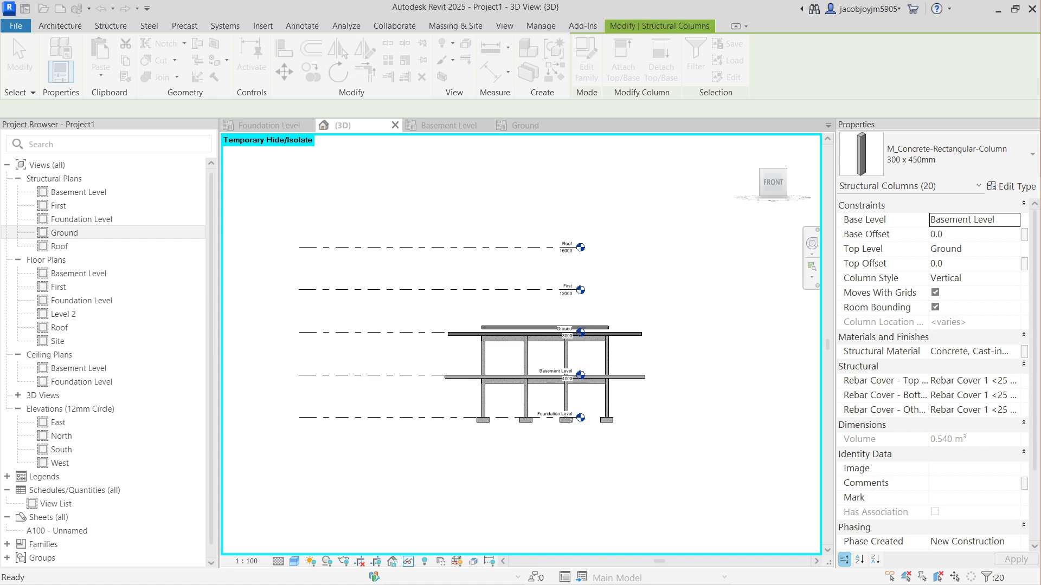
{"action": "left_click", "coordinate": [651, 291]}
{"action": "scroll", "coordinate": [500, 265], "scroll_direction": "up", "scroll_amount": 2}
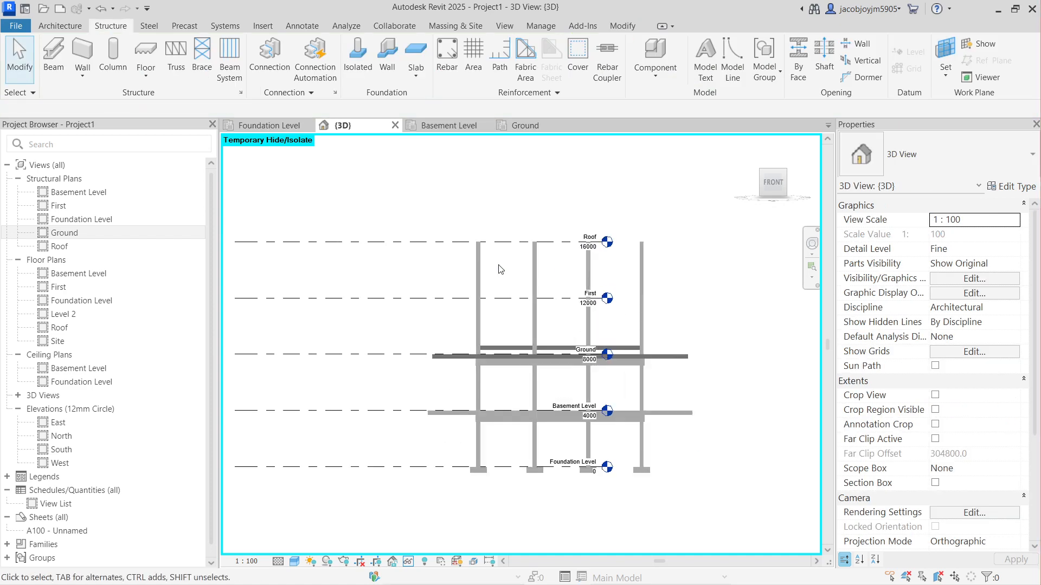
Step: Check the raised slab's height offset and set the columns directly above Ground to top level Ground with a top offset of 600
{"action": "middle_click_drag", "start_coordinate": [539, 275], "coordinate": [694, 234], "text": "shift"}
{"action": "left_click", "coordinate": [775, 184]}
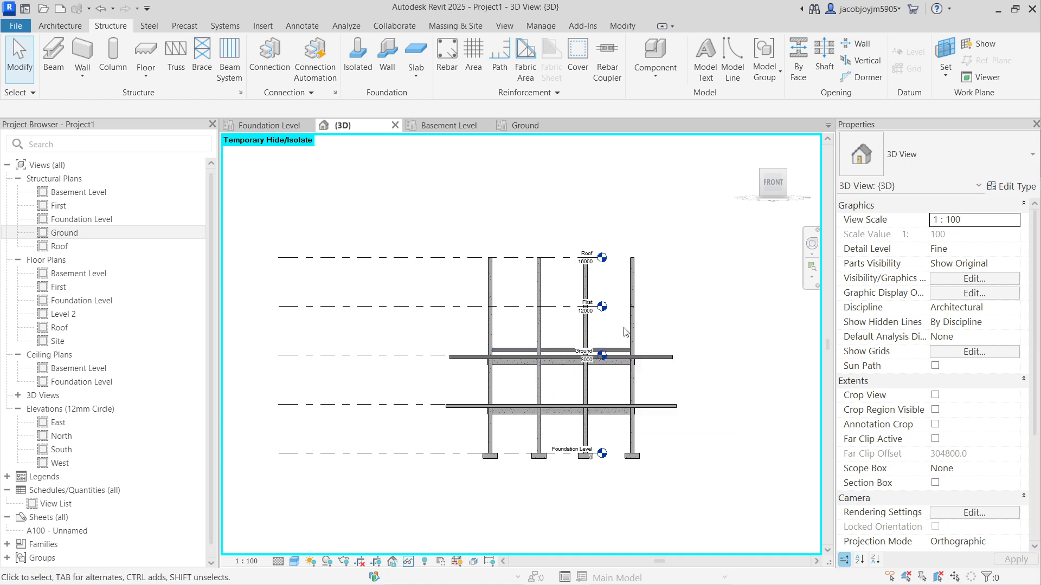
{"action": "scroll", "coordinate": [609, 327], "scroll_direction": "up", "scroll_amount": 2}
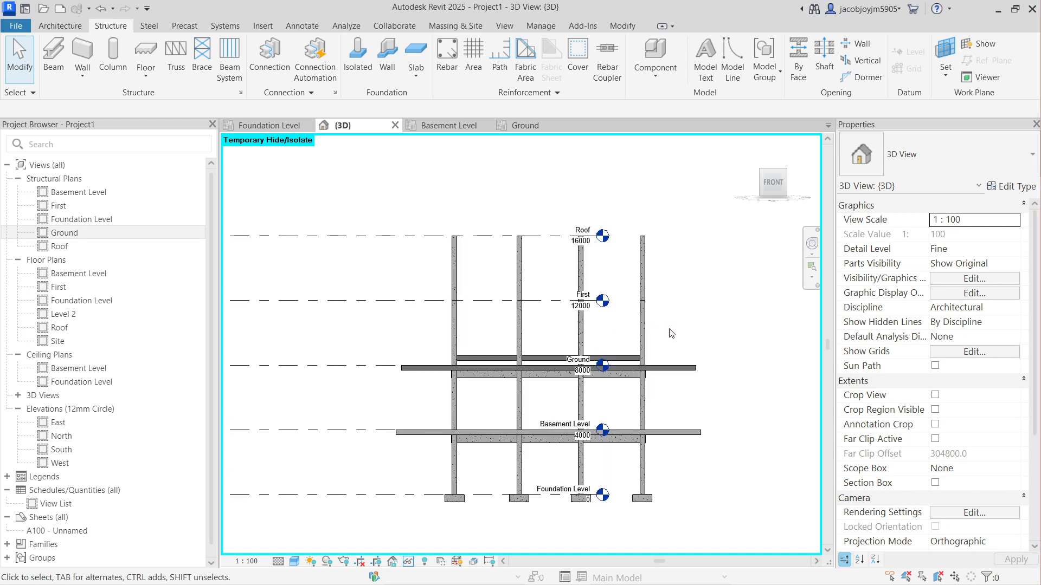
{"action": "left_click_drag", "start_coordinate": [666, 329], "coordinate": [447, 341]}
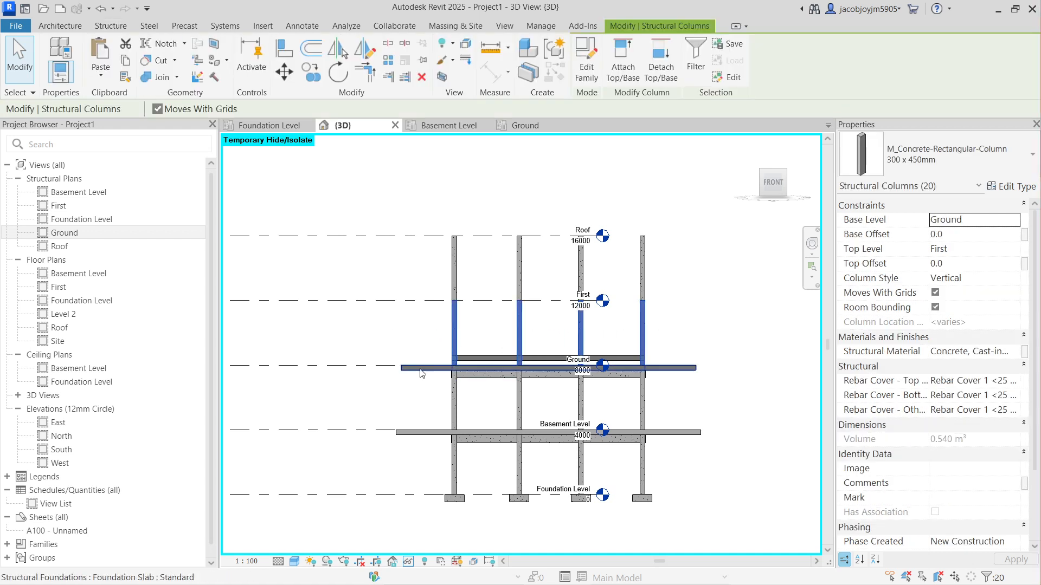
{"action": "scroll", "coordinate": [458, 348], "scroll_direction": "up", "scroll_amount": 3}
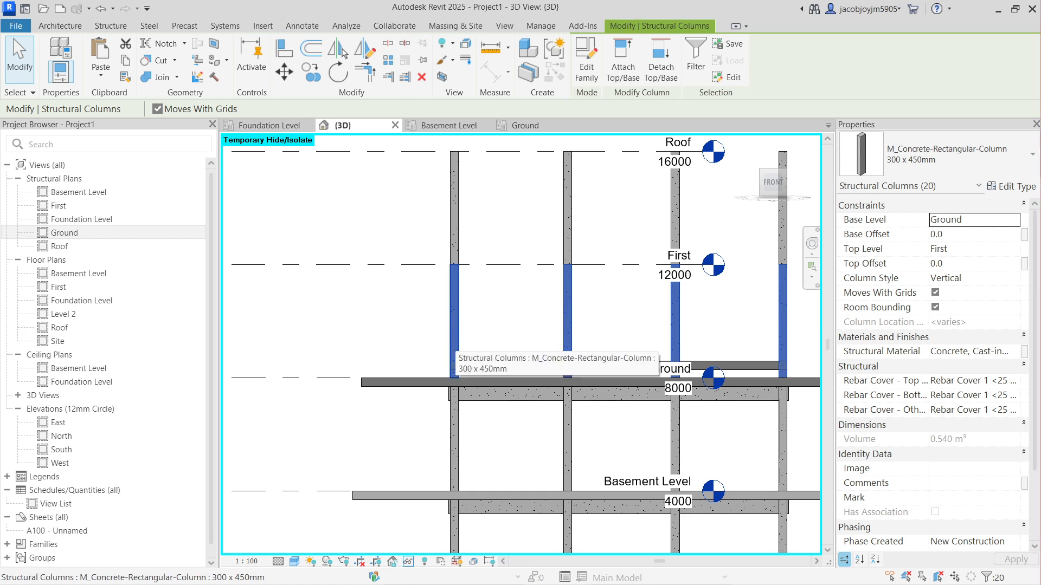
{"action": "left_click", "coordinate": [520, 362]}
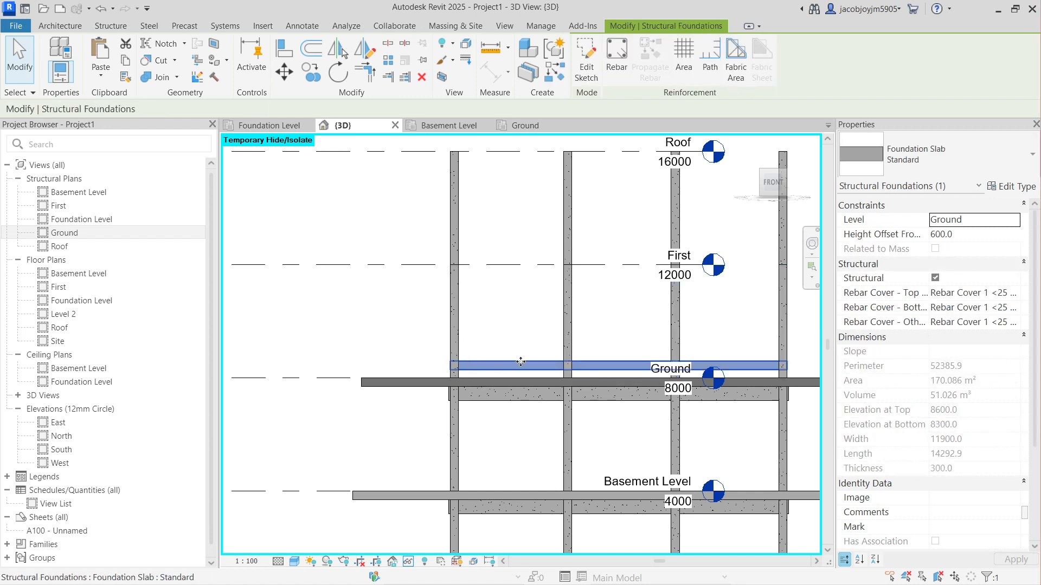
{"action": "scroll", "coordinate": [502, 363], "scroll_direction": "down", "scroll_amount": 3}
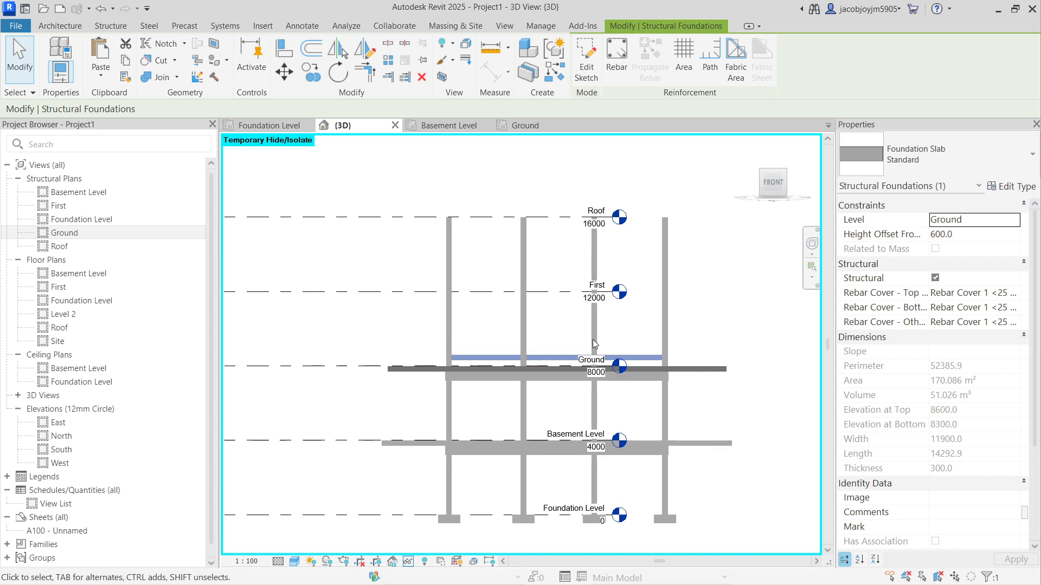
{"action": "left_click", "coordinate": [415, 331]}
{"action": "left_click_drag", "start_coordinate": [416, 331], "coordinate": [401, 332]}
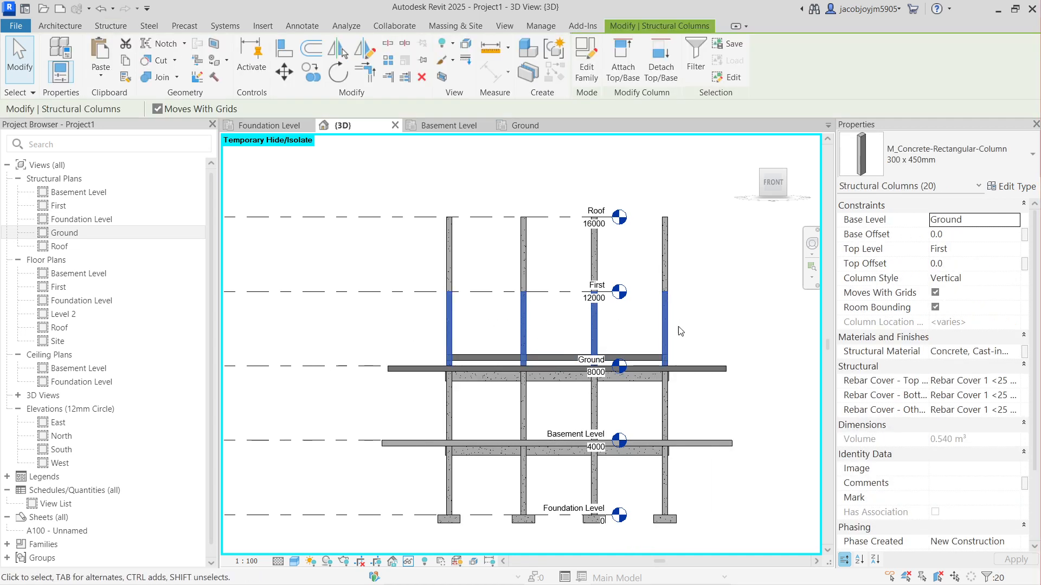
{"action": "left_click", "coordinate": [1015, 250]}
{"action": "left_click", "coordinate": [944, 288]}
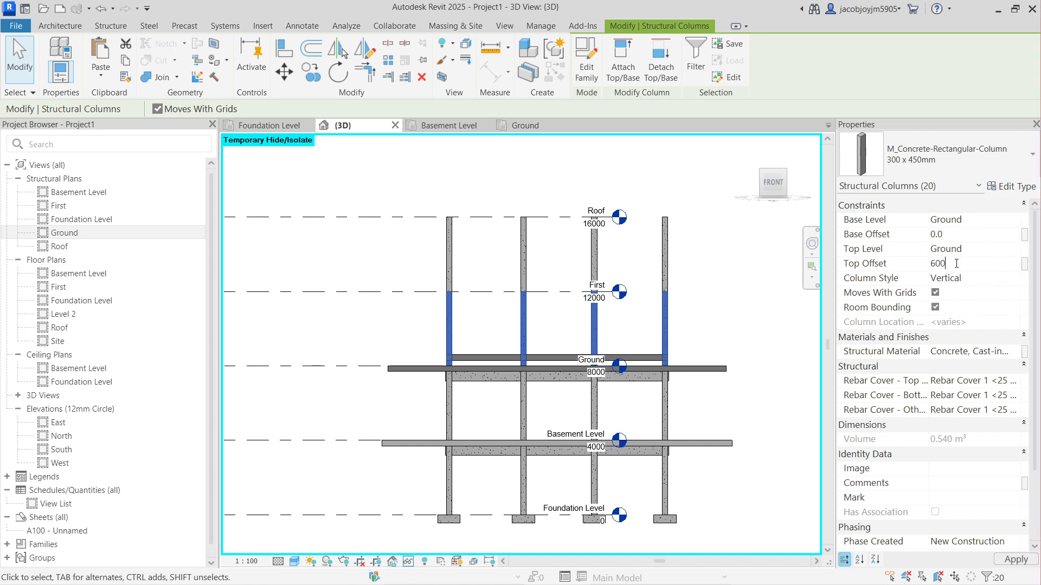
Step: Examine how the shortened columns meet the raised slab's corner and review their level and offset settings
{"action": "middle_click_drag", "start_coordinate": [460, 317], "coordinate": [538, 392], "text": "shift"}
{"action": "scroll", "coordinate": [544, 426], "scroll_direction": "up", "scroll_amount": 7}
{"action": "scroll", "coordinate": [545, 457], "scroll_direction": "up", "scroll_amount": 2}
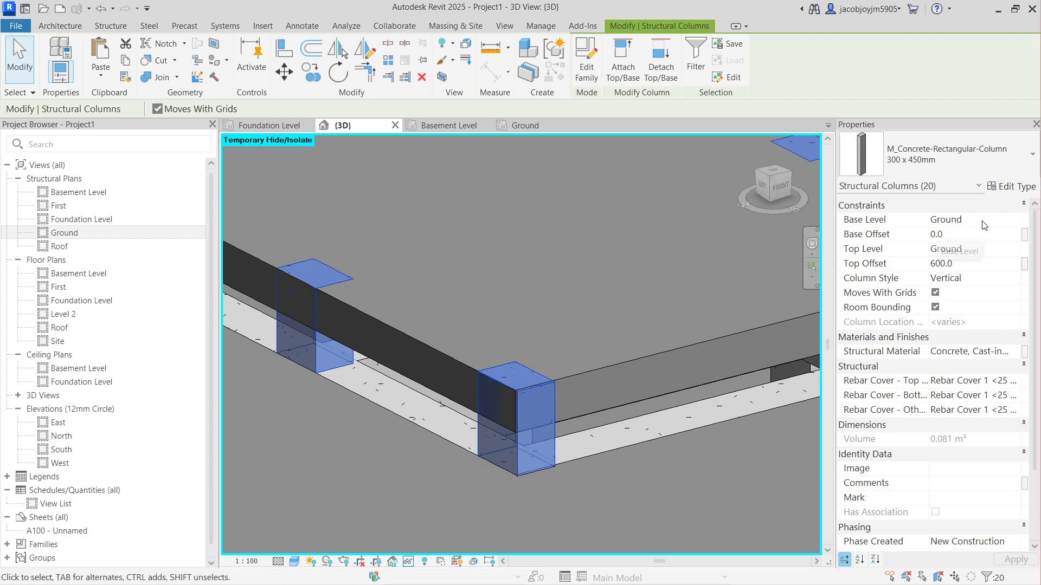
{"action": "double_click", "coordinate": [986, 251]}
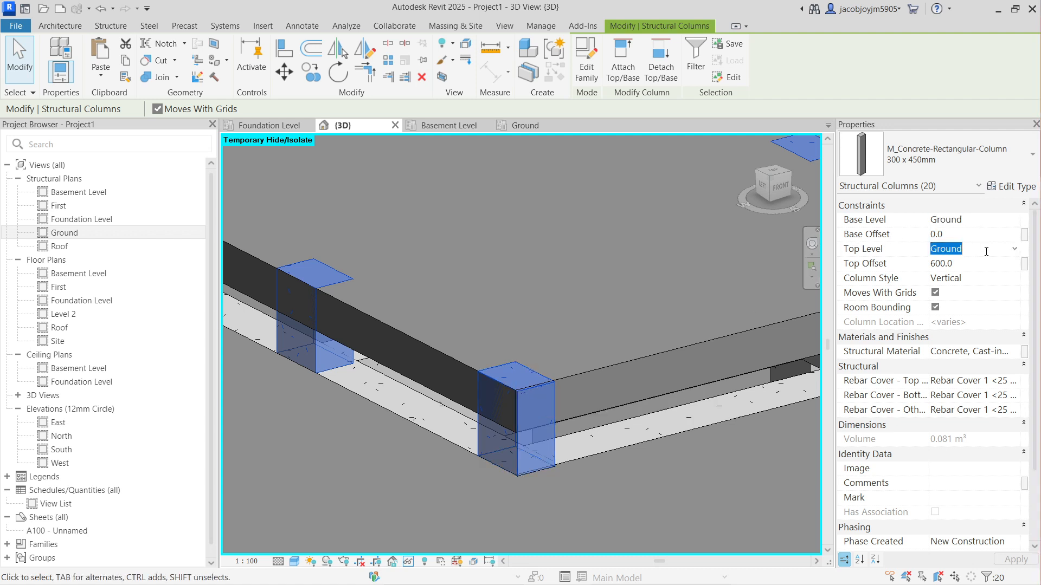
{"action": "left_click", "coordinate": [973, 234]}
{"action": "left_click", "coordinate": [968, 265]}
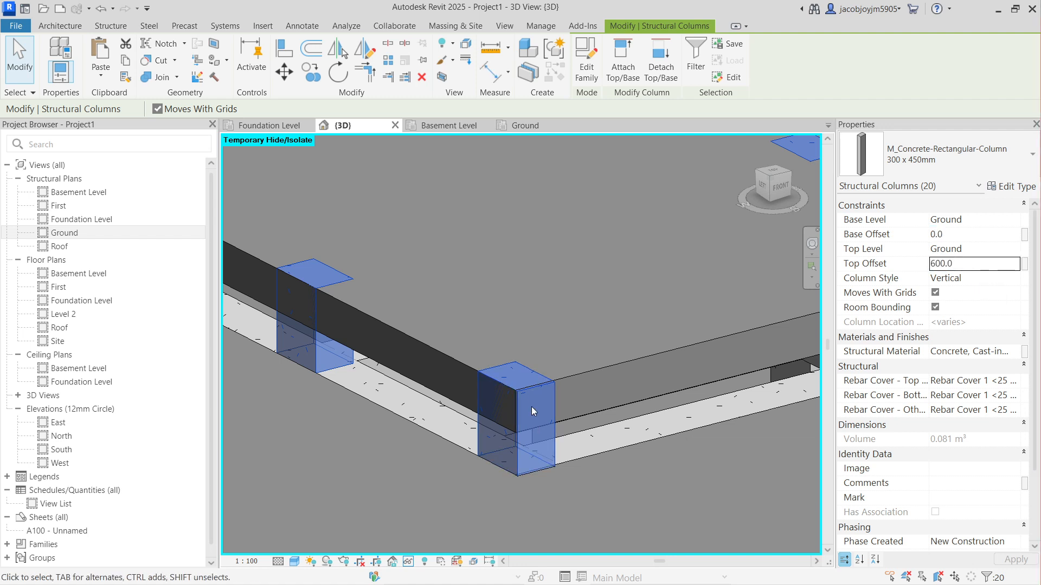
{"action": "scroll", "coordinate": [517, 402], "scroll_direction": "down", "scroll_amount": 8}
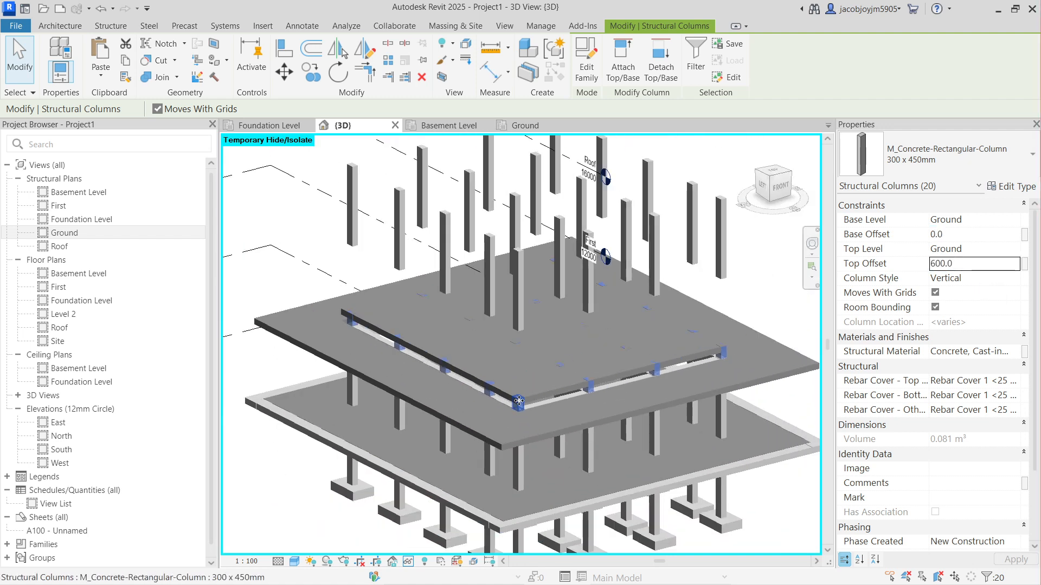
{"action": "middle_click_drag", "start_coordinate": [779, 376], "coordinate": [623, 322], "text": "shift"}
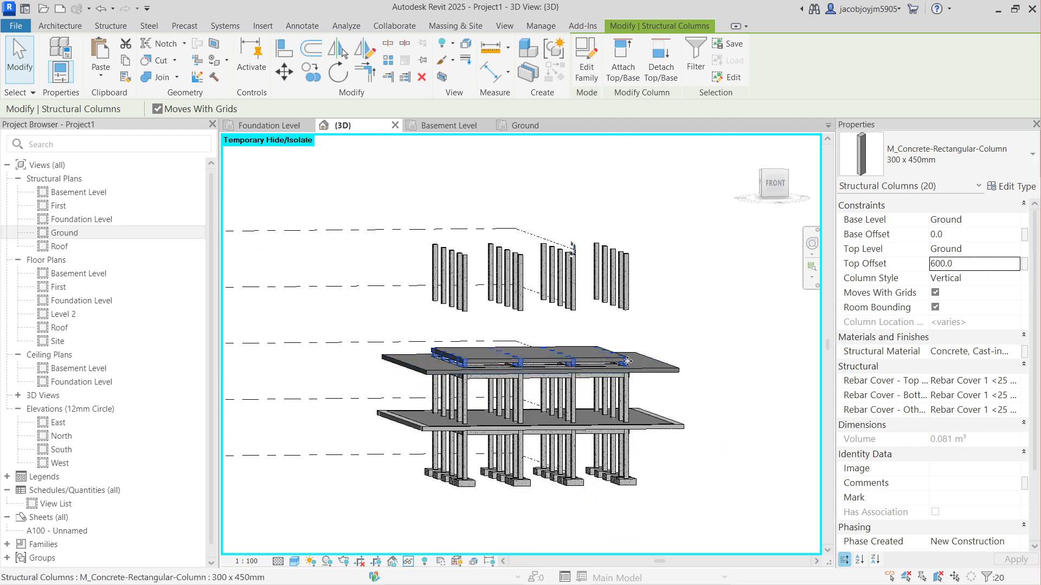
Step: Set the 20 columns between First and Roof to base level Ground and top level First
{"action": "left_click", "coordinate": [779, 191]}
{"action": "left_click", "coordinate": [654, 240]}
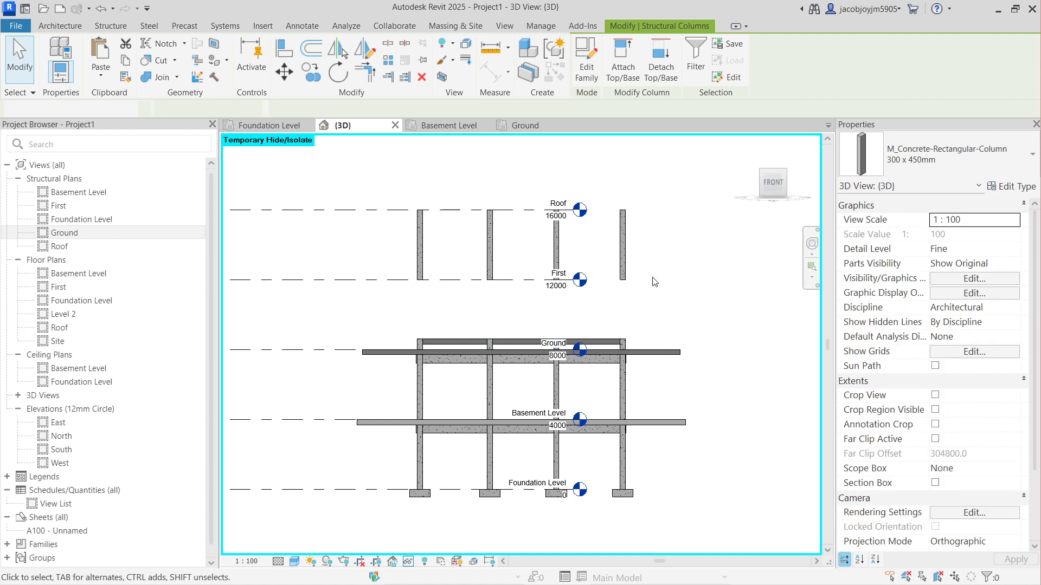
{"action": "left_click_drag", "start_coordinate": [653, 240], "coordinate": [332, 257]}
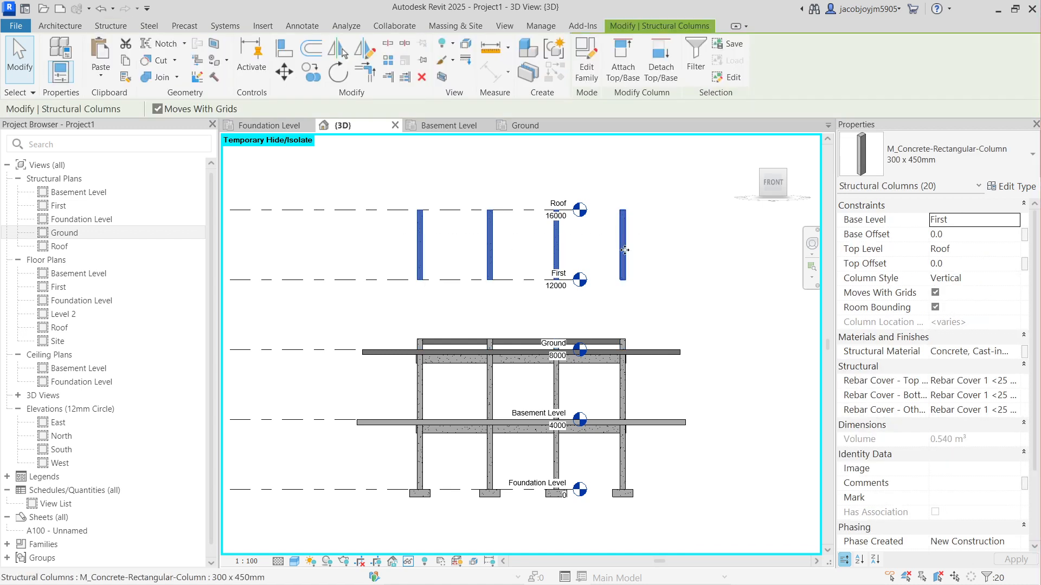
{"action": "left_click", "coordinate": [1015, 221]}
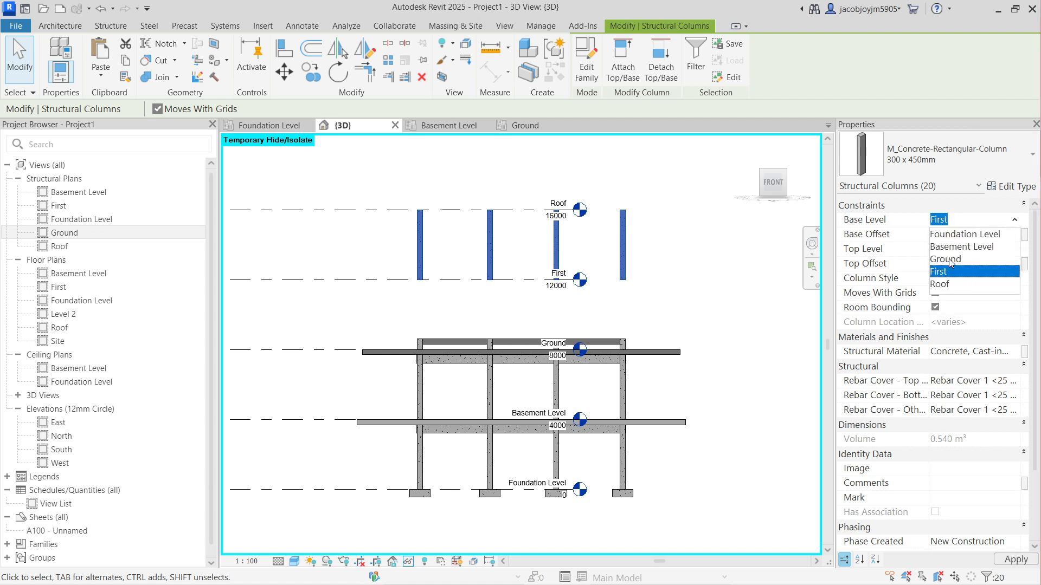
{"action": "left_click", "coordinate": [1013, 251]}
{"action": "left_click", "coordinate": [1014, 249]}
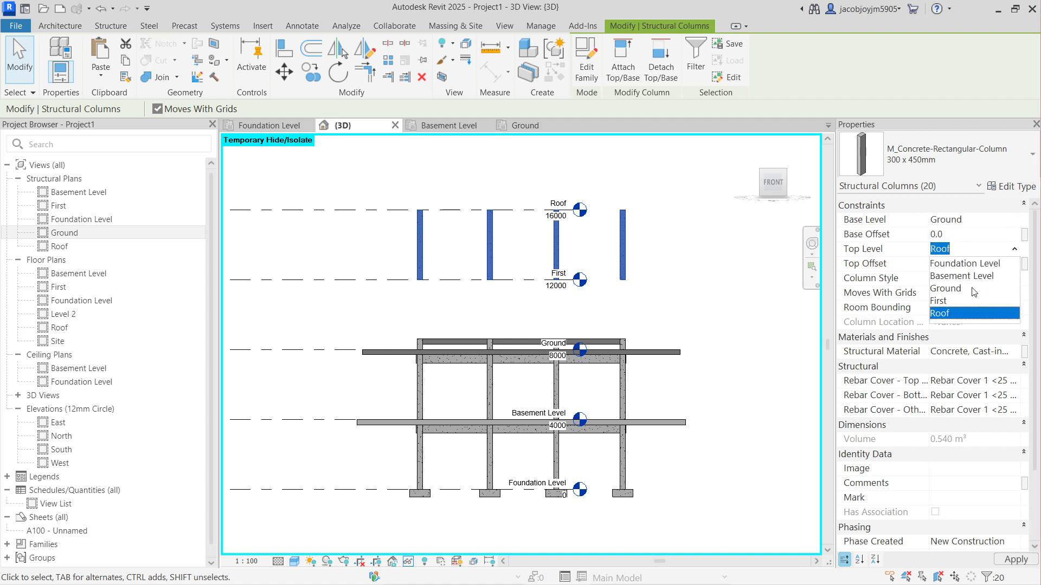
{"action": "left_click", "coordinate": [947, 302]}
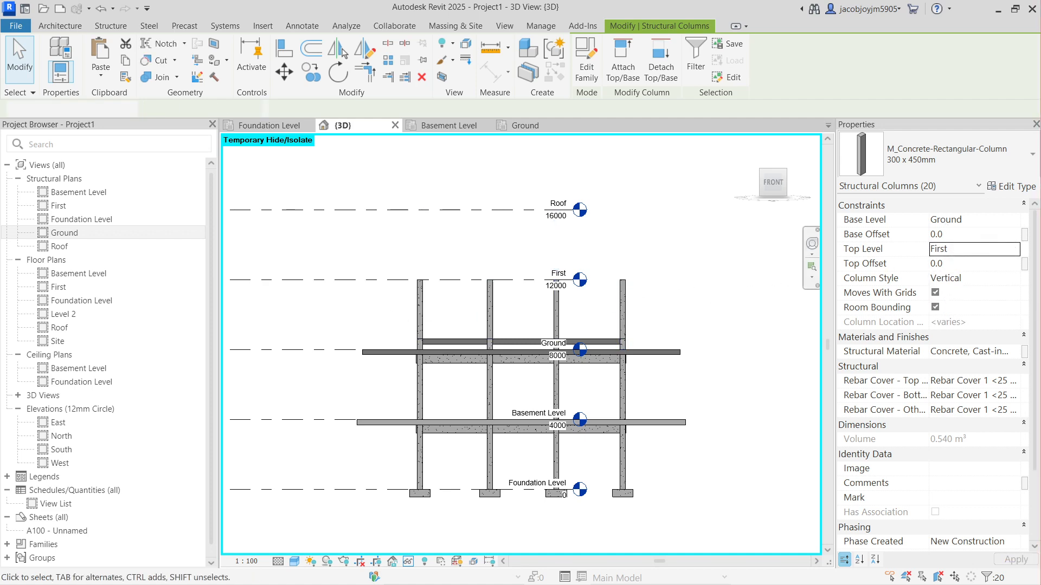
Step: Select the corner column rising to First and inspect where its base meets the raised slab and the short column
{"action": "left_click", "coordinate": [370, 291]}
{"action": "middle_click_drag", "start_coordinate": [370, 291], "coordinate": [516, 408], "text": "shift"}
{"action": "scroll", "coordinate": [516, 408], "scroll_direction": "up", "scroll_amount": 8}
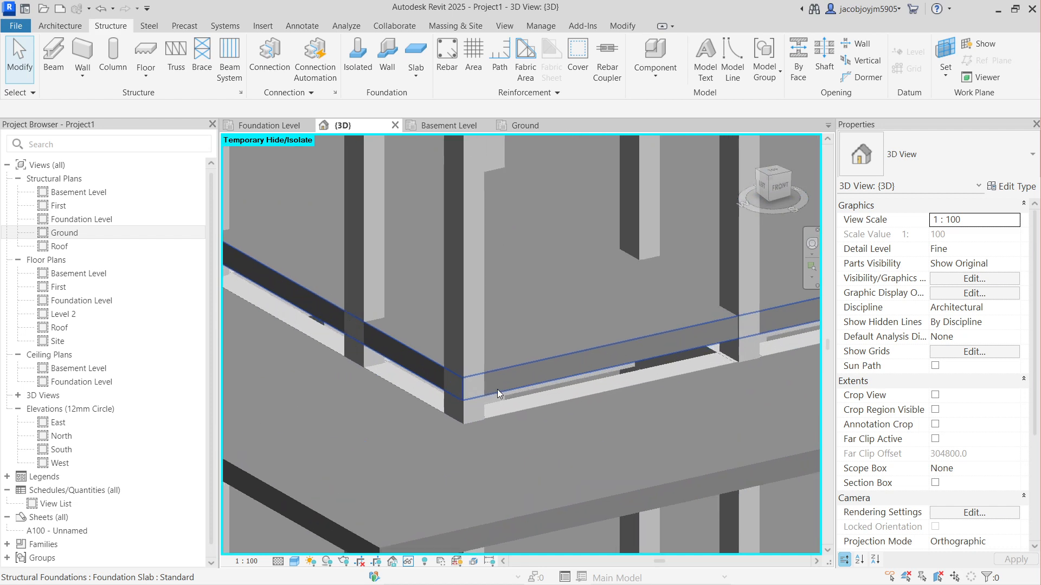
{"action": "left_click", "coordinate": [465, 331]}
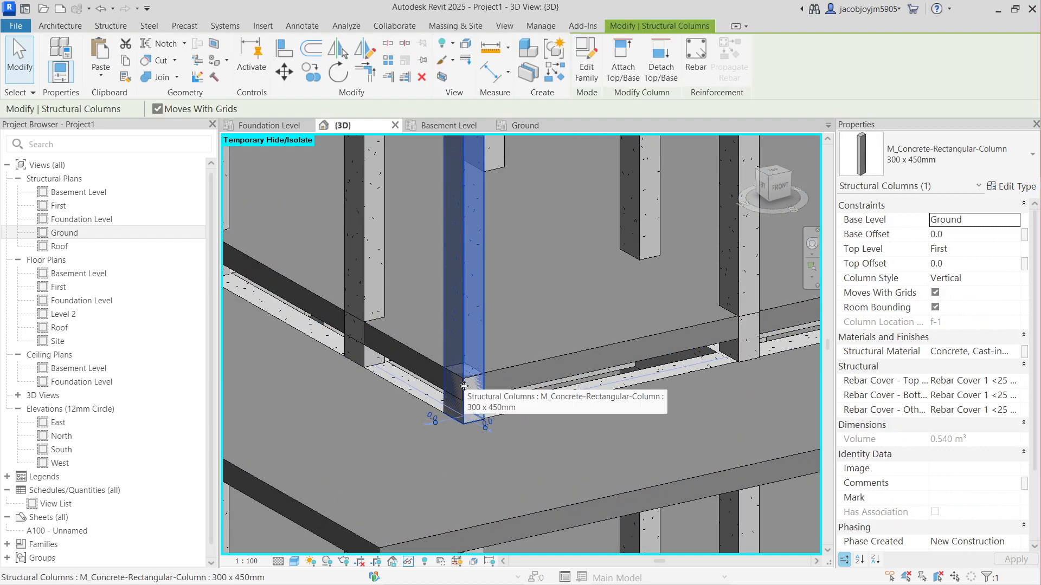
{"action": "scroll", "coordinate": [464, 381], "scroll_direction": "up", "scroll_amount": 4}
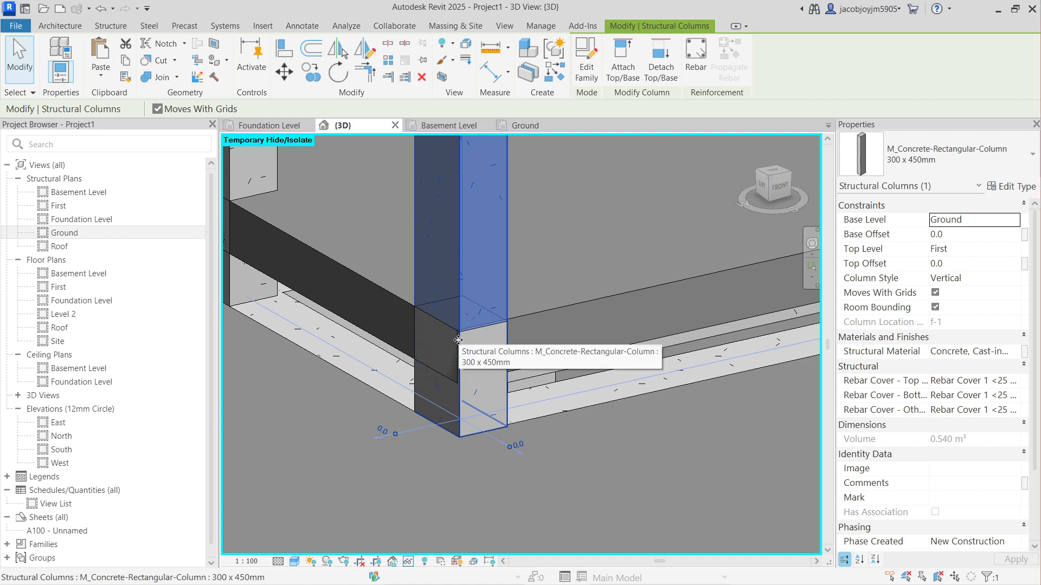
Step: Set the base offset of all 20 columns between Ground and First to 600, starting them at the raised slab's top
{"action": "left_click", "coordinate": [779, 186]}
{"action": "scroll", "coordinate": [461, 273], "scroll_direction": "down", "scroll_amount": 8}
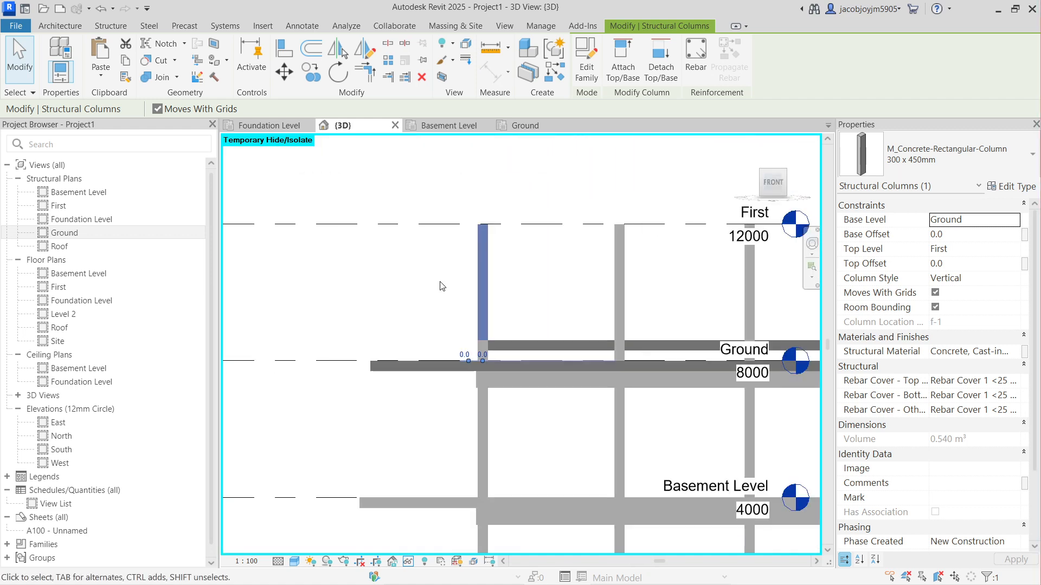
{"action": "left_click", "coordinate": [699, 279]}
{"action": "left_click_drag", "start_coordinate": [688, 283], "coordinate": [390, 281]}
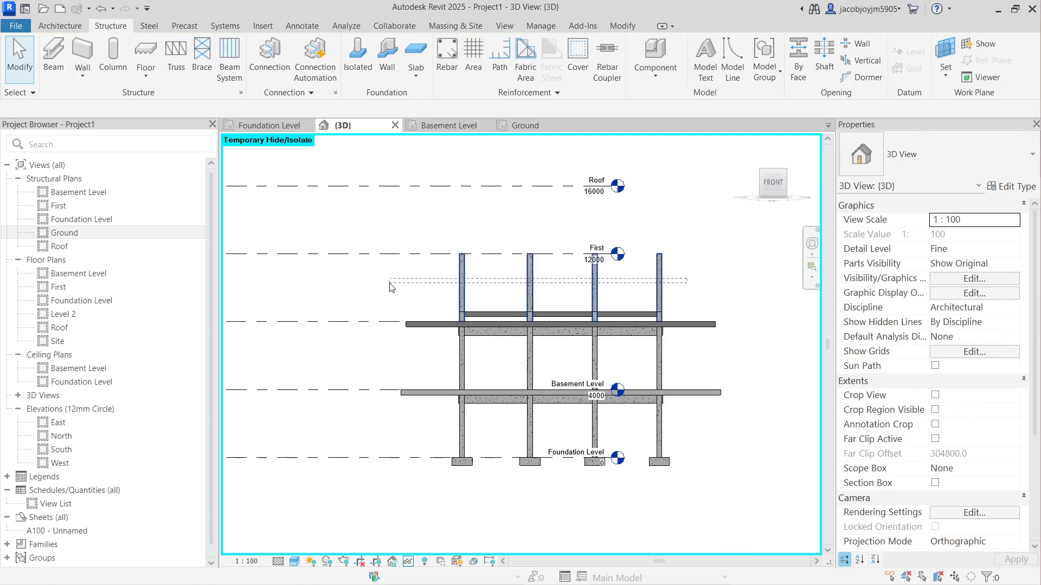
{"action": "left_click", "coordinate": [970, 232]}
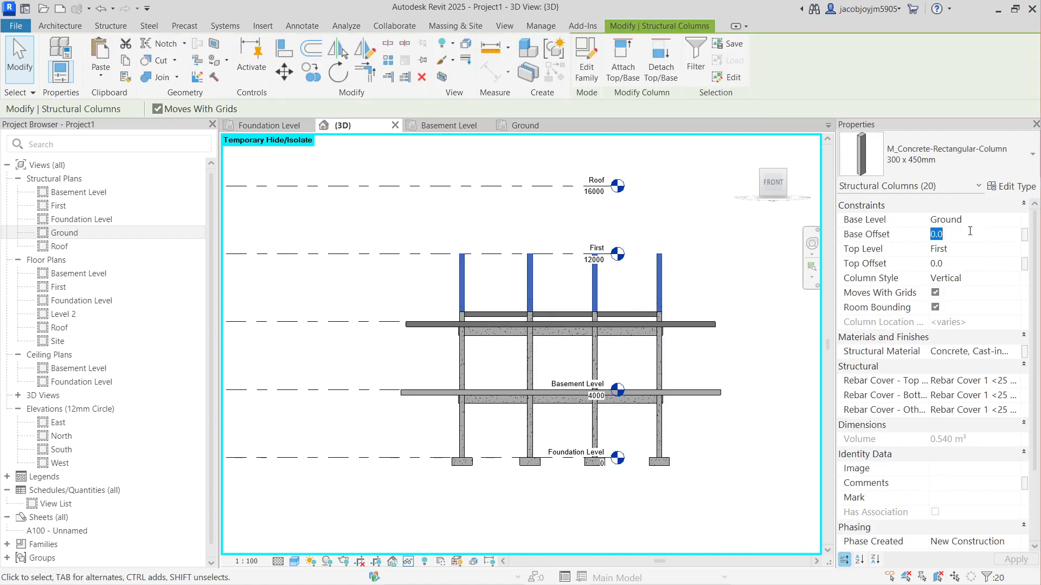
{"action": "type", "text": "600"}
{"action": "key", "text": "Return"}
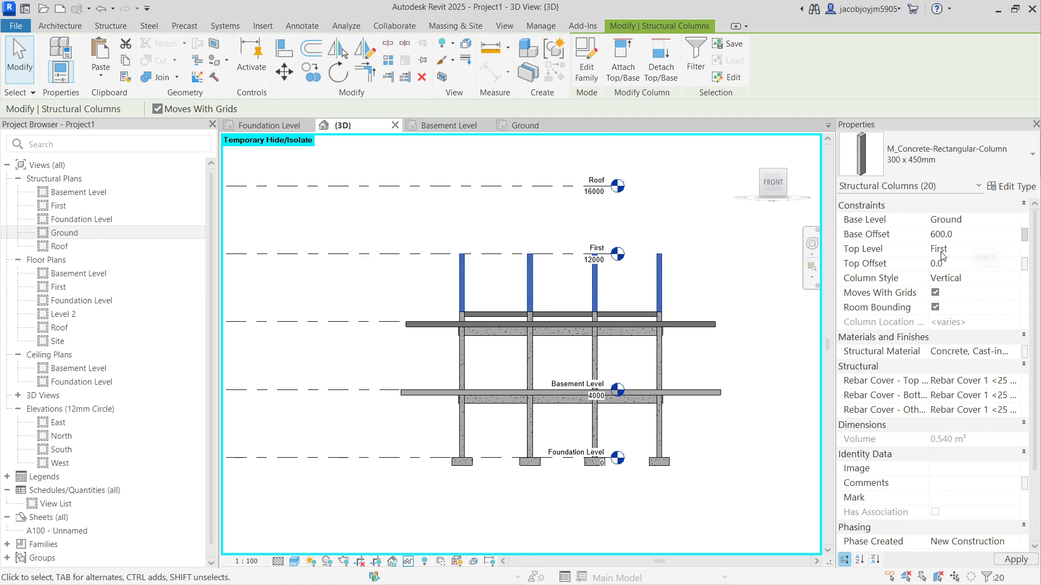
{"action": "middle_click_drag", "start_coordinate": [523, 313], "coordinate": [536, 386], "text": "shift"}
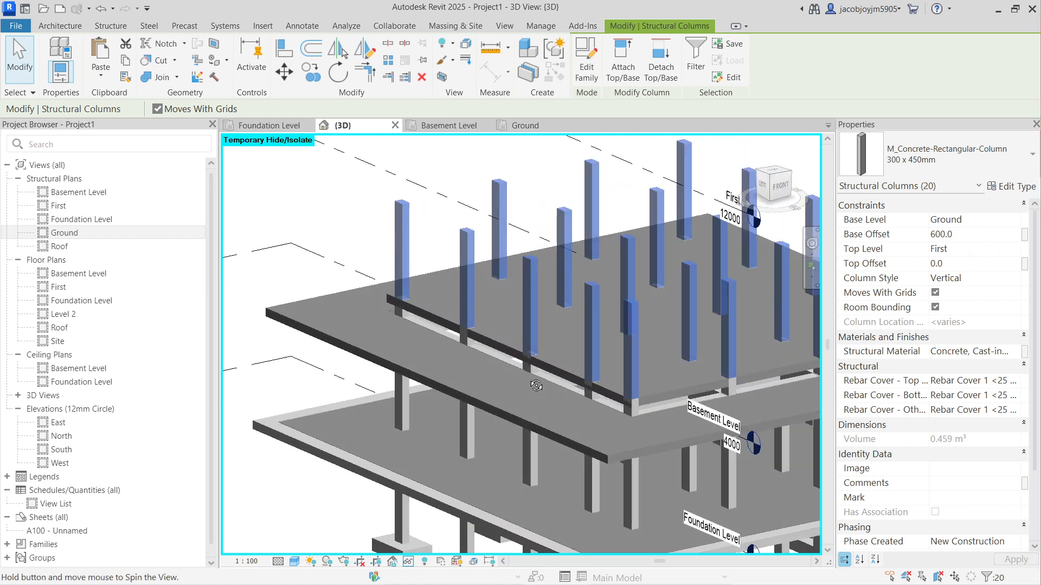
{"action": "scroll", "coordinate": [596, 404], "scroll_direction": "up", "scroll_amount": 8}
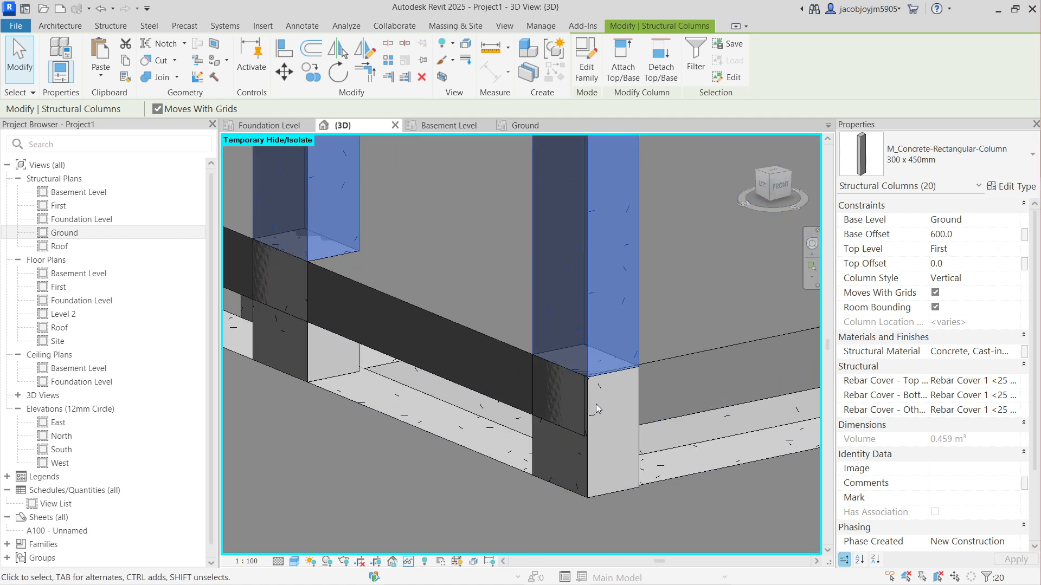
Step: Change the type of the 20 columns between Ground and First to UC-Universal Columns-Column UC305x305x97
{"action": "scroll", "coordinate": [597, 404], "scroll_direction": "down", "scroll_amount": 10}
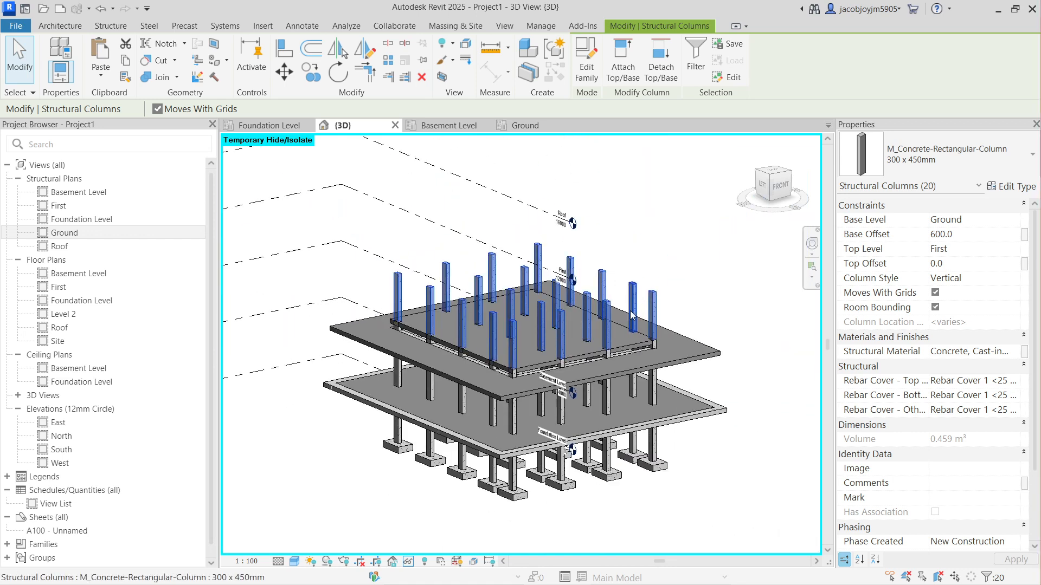
{"action": "left_click", "coordinate": [911, 161]}
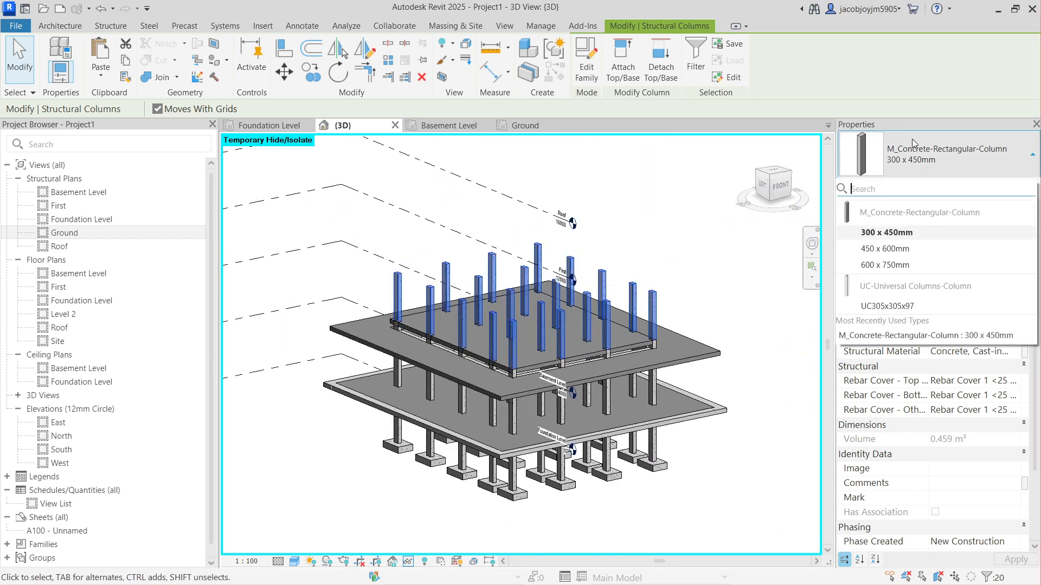
{"action": "left_click", "coordinate": [887, 305]}
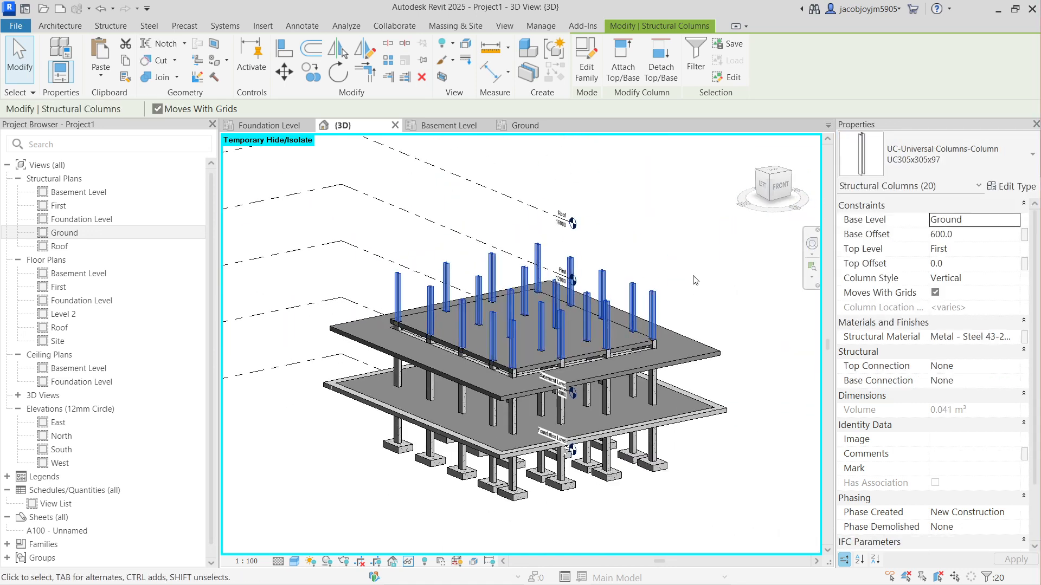
{"action": "left_click", "coordinate": [682, 280]}
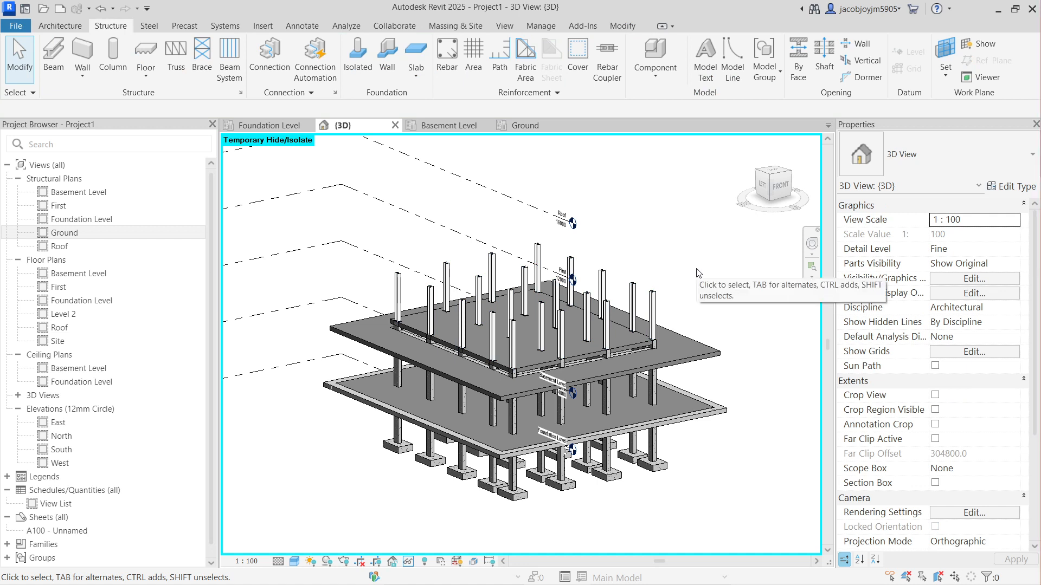
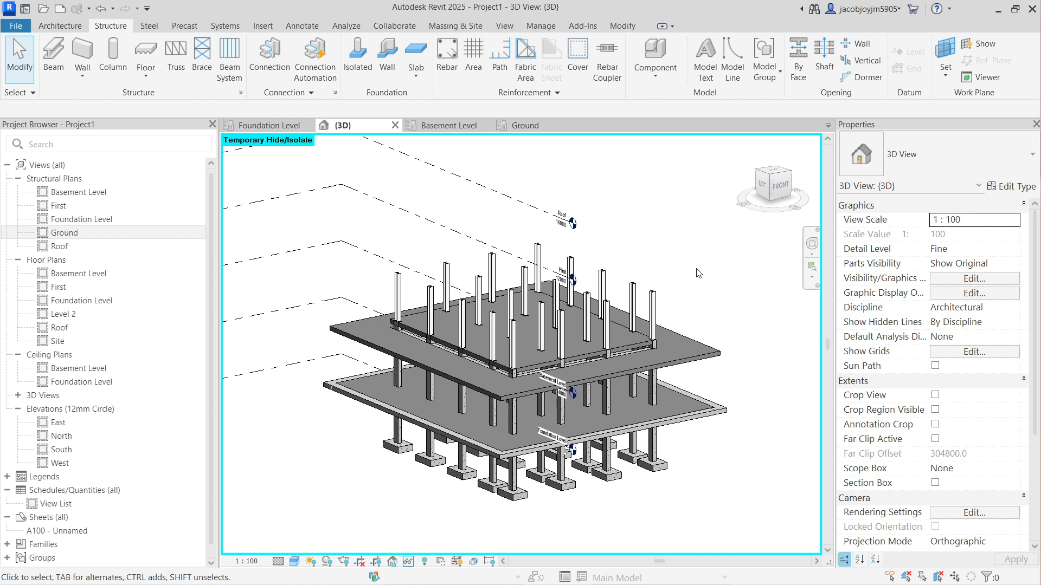
Step: Examine the steel columns from the front and up close where the corner column's base meets the raised slab and concrete column
{"action": "left_click", "coordinate": [781, 187]}
{"action": "scroll", "coordinate": [596, 325], "scroll_direction": "up", "scroll_amount": 4}
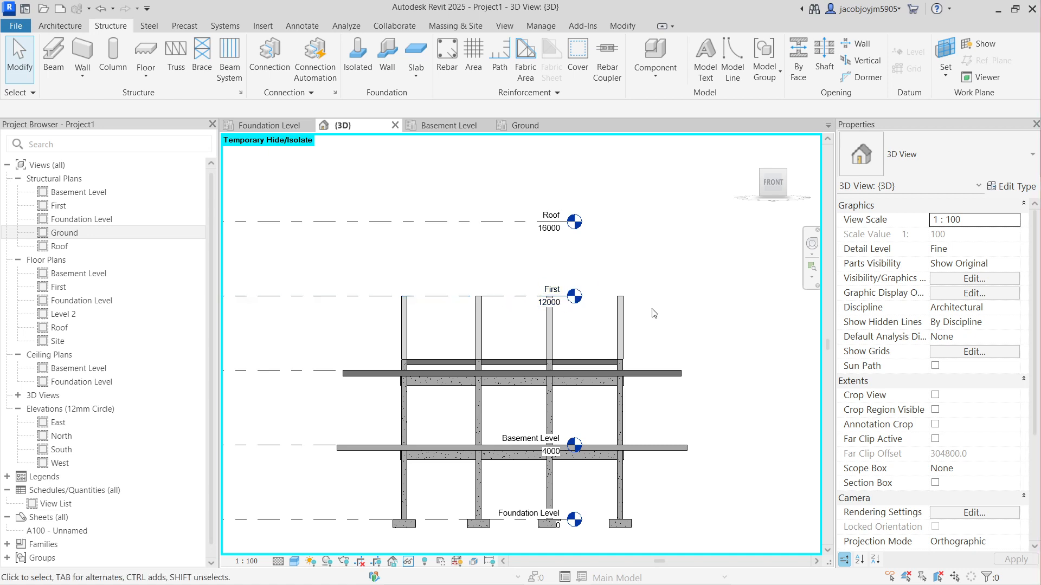
{"action": "left_click_drag", "start_coordinate": [649, 313], "coordinate": [369, 333]}
{"action": "middle_click_drag", "start_coordinate": [429, 290], "coordinate": [476, 339], "text": "shift"}
{"action": "scroll", "coordinate": [361, 293], "scroll_direction": "up", "scroll_amount": 5}
{"action": "left_click", "coordinate": [418, 222]}
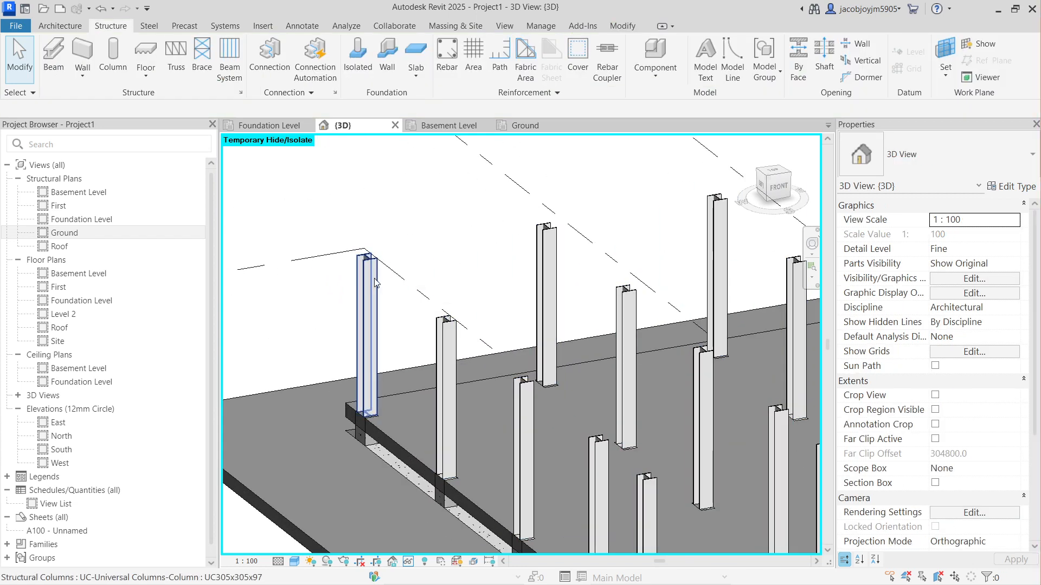
{"action": "scroll", "coordinate": [363, 418], "scroll_direction": "up", "scroll_amount": 5}
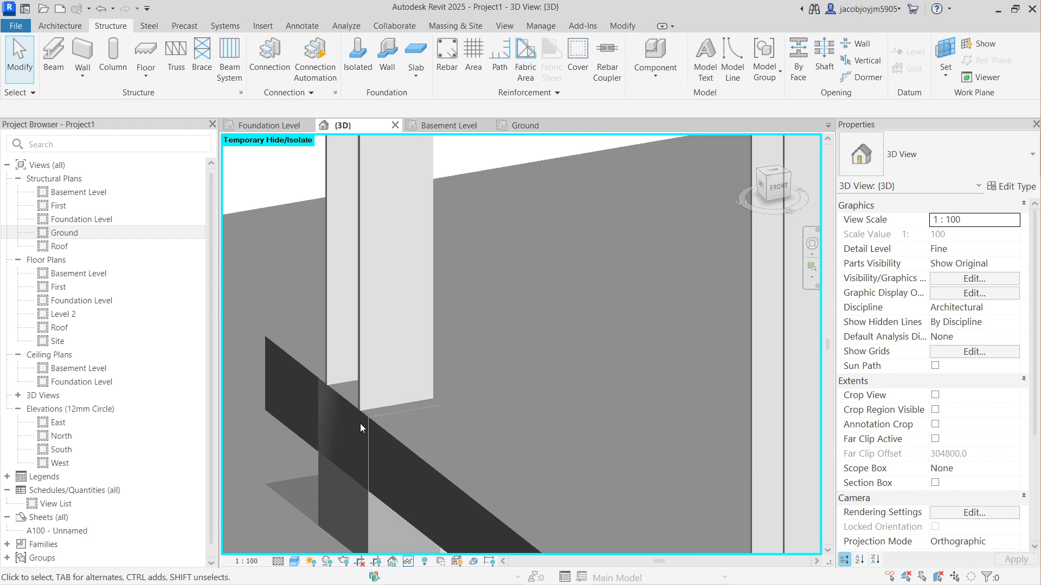
{"action": "scroll", "coordinate": [361, 423], "scroll_direction": "up", "scroll_amount": 3}
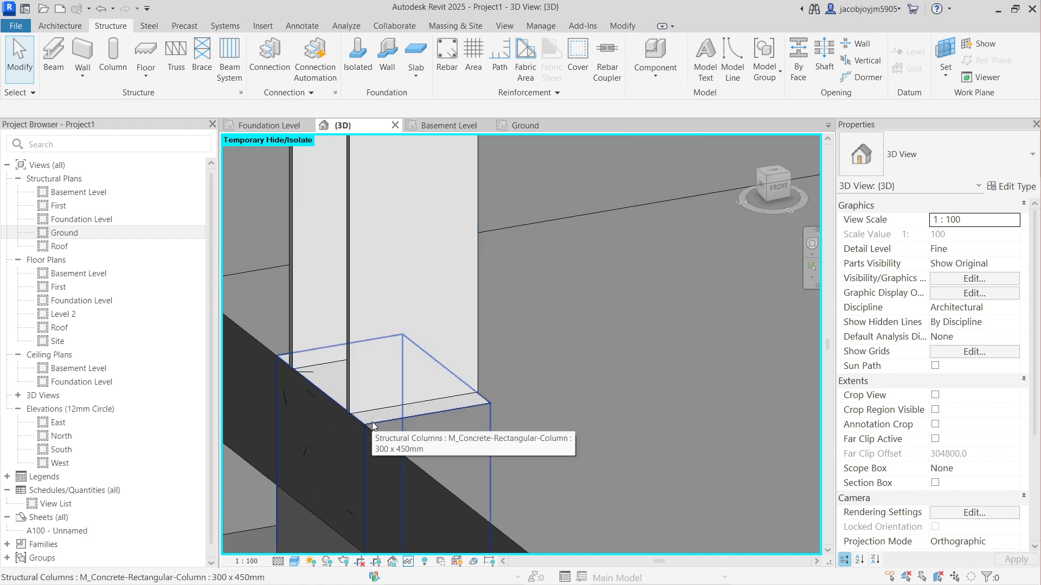
{"action": "scroll", "coordinate": [362, 293], "scroll_direction": "down", "scroll_amount": 6}
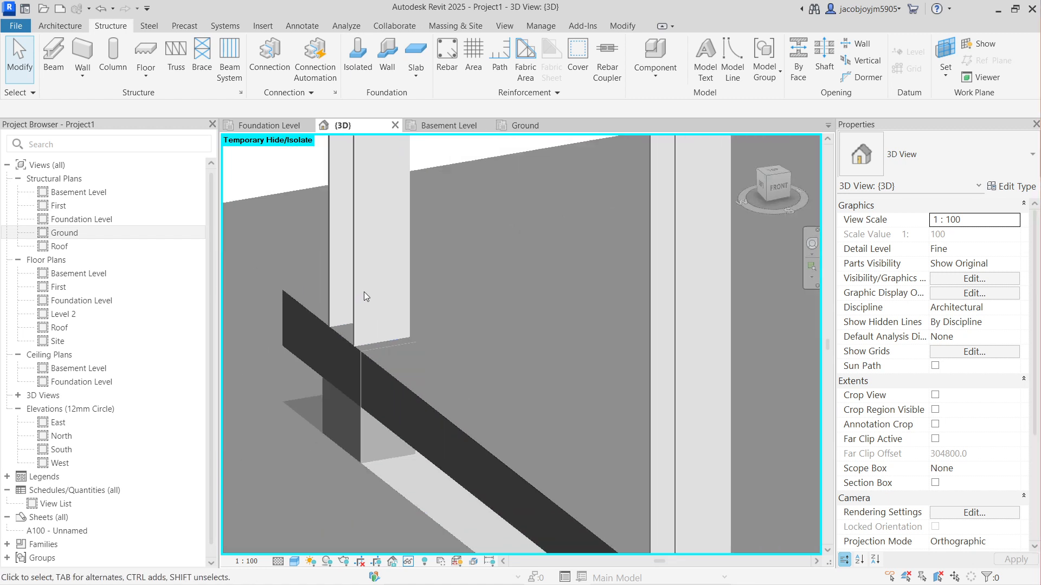
{"action": "scroll", "coordinate": [370, 297], "scroll_direction": "down", "scroll_amount": 5}
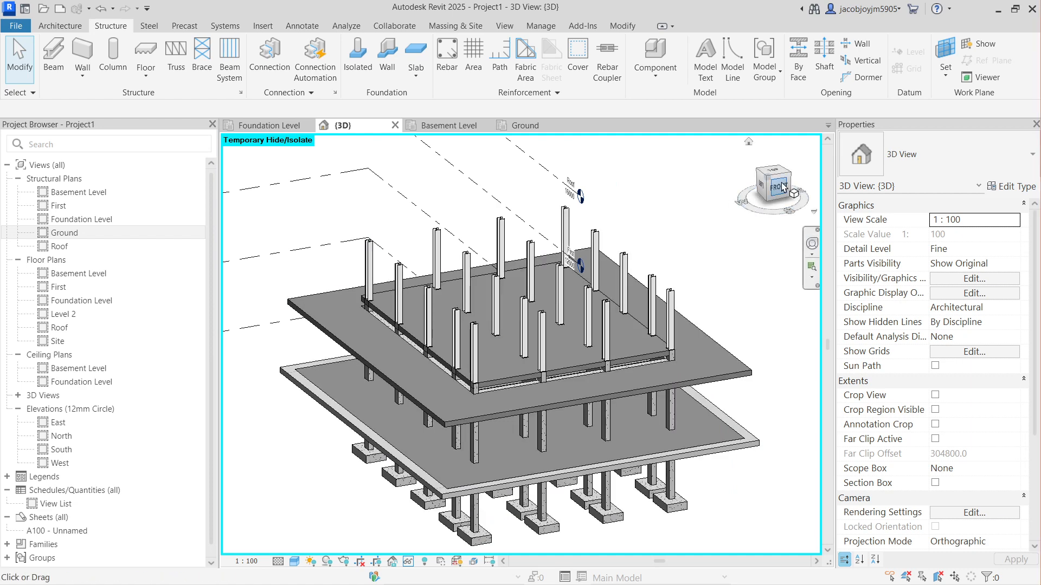
{"action": "left_click", "coordinate": [778, 187]}
{"action": "scroll", "coordinate": [349, 319], "scroll_direction": "up", "scroll_amount": 3}
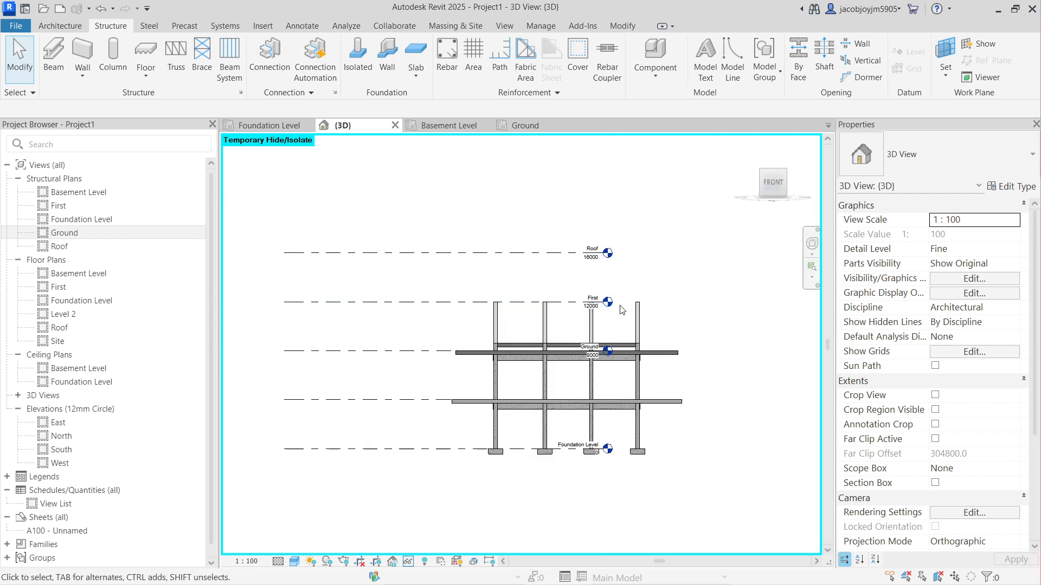
{"action": "scroll", "coordinate": [596, 359], "scroll_direction": "up", "scroll_amount": 4}
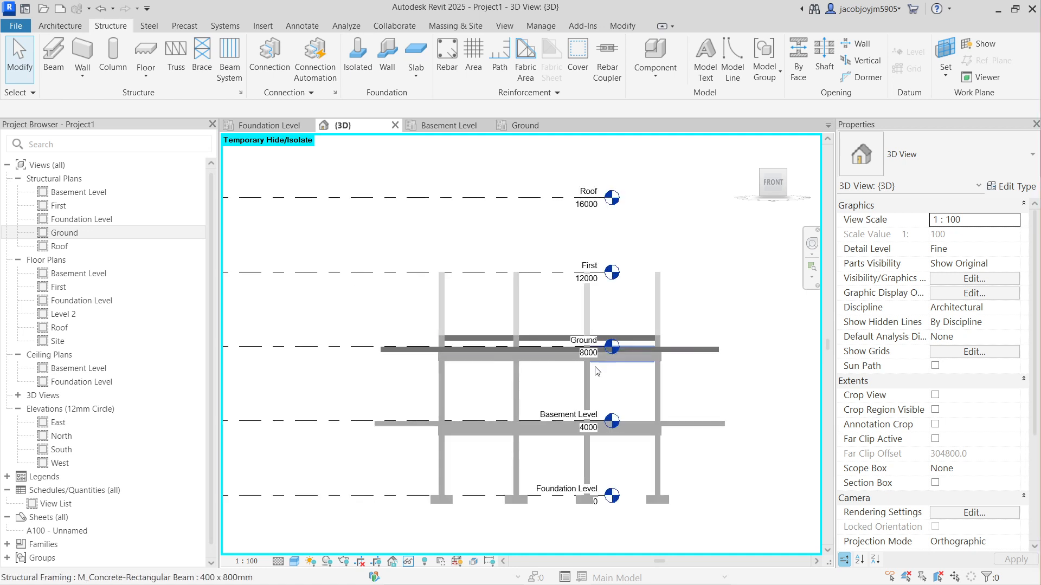
{"action": "left_click_drag", "start_coordinate": [372, 334], "coordinate": [737, 393]}
{"action": "middle_click_drag", "start_coordinate": [441, 414], "coordinate": [490, 360], "text": "shift"}
{"action": "scroll", "coordinate": [533, 353], "scroll_direction": "up", "scroll_amount": 5}
{"action": "scroll", "coordinate": [534, 353], "scroll_direction": "down", "scroll_amount": 5}
{"action": "scroll", "coordinate": [489, 361], "scroll_direction": "down", "scroll_amount": 5}
{"action": "key", "text": "Escape"}
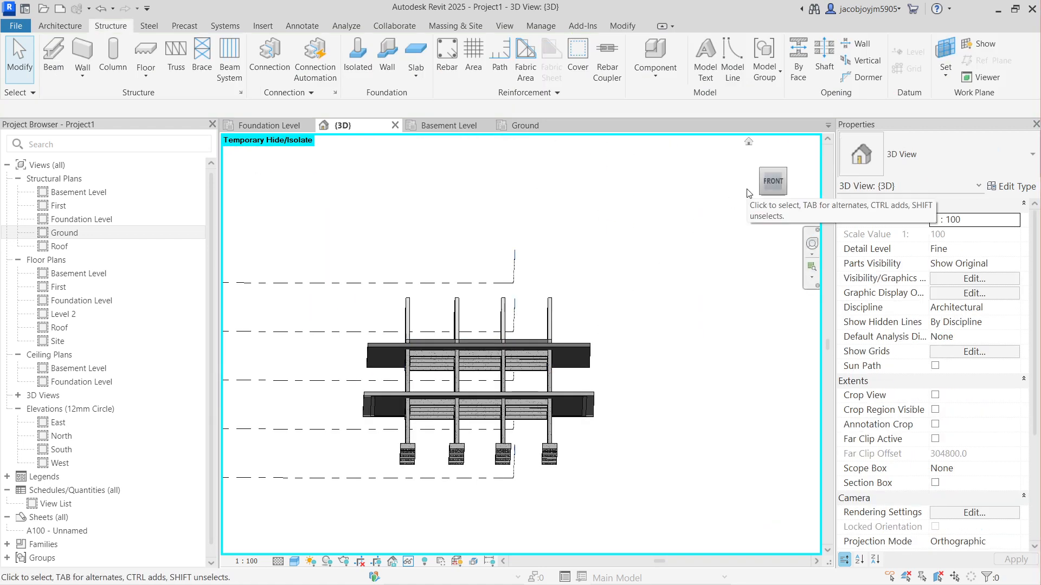
Step: Select the elements around the Ground level in the front view and filter the selection to Structural Framing (Other) only
{"action": "left_click", "coordinate": [773, 191]}
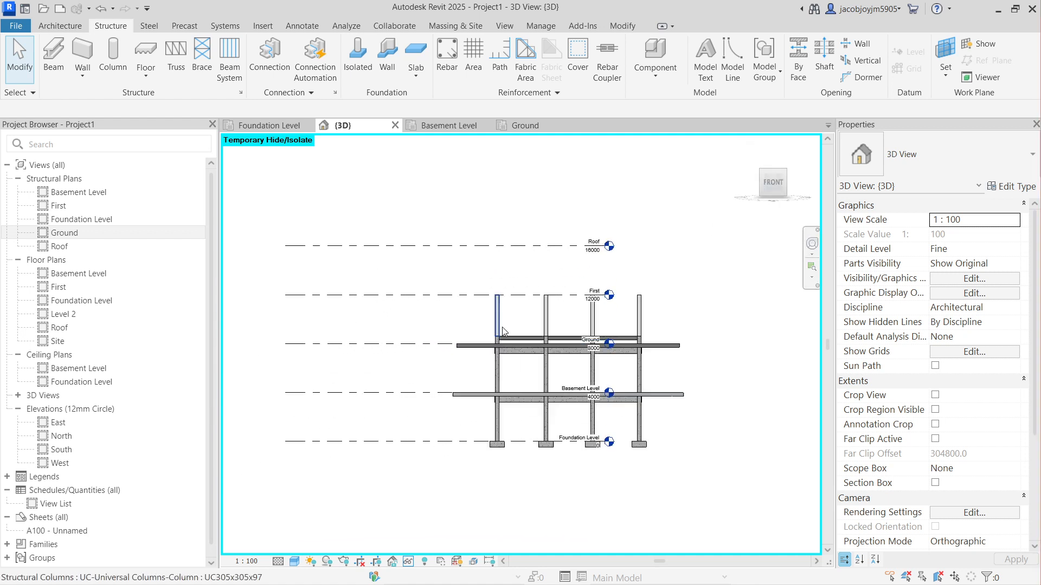
{"action": "left_click_drag", "start_coordinate": [428, 329], "coordinate": [733, 369]}
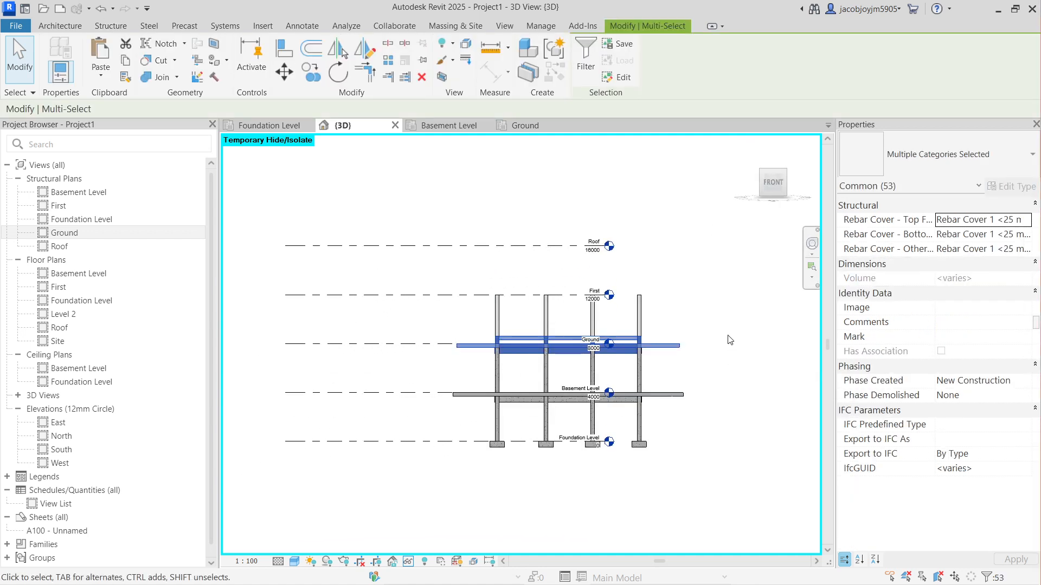
{"action": "left_click", "coordinate": [589, 60]}
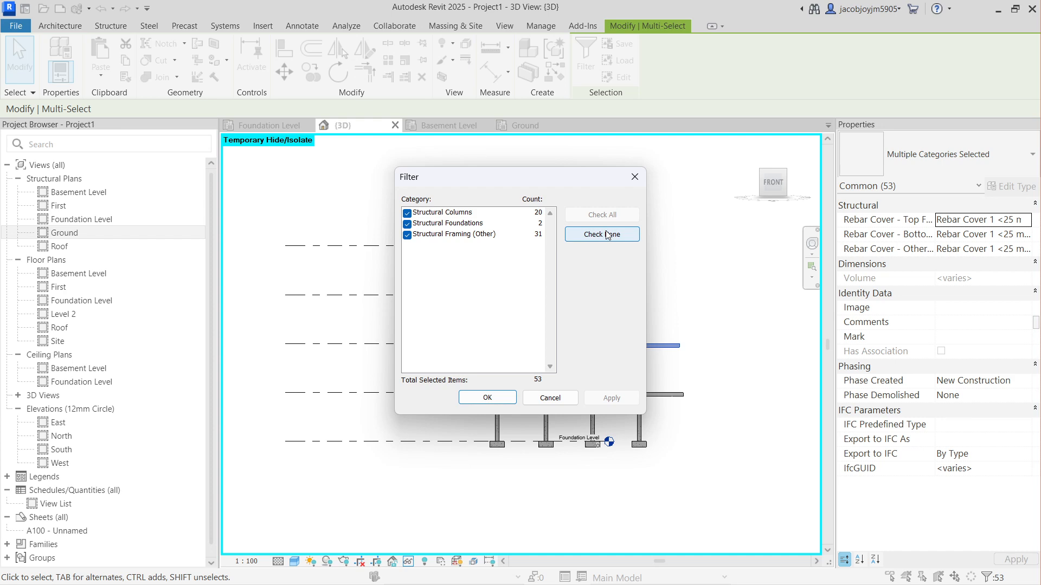
{"action": "left_click", "coordinate": [601, 234]}
{"action": "left_click", "coordinate": [407, 234]}
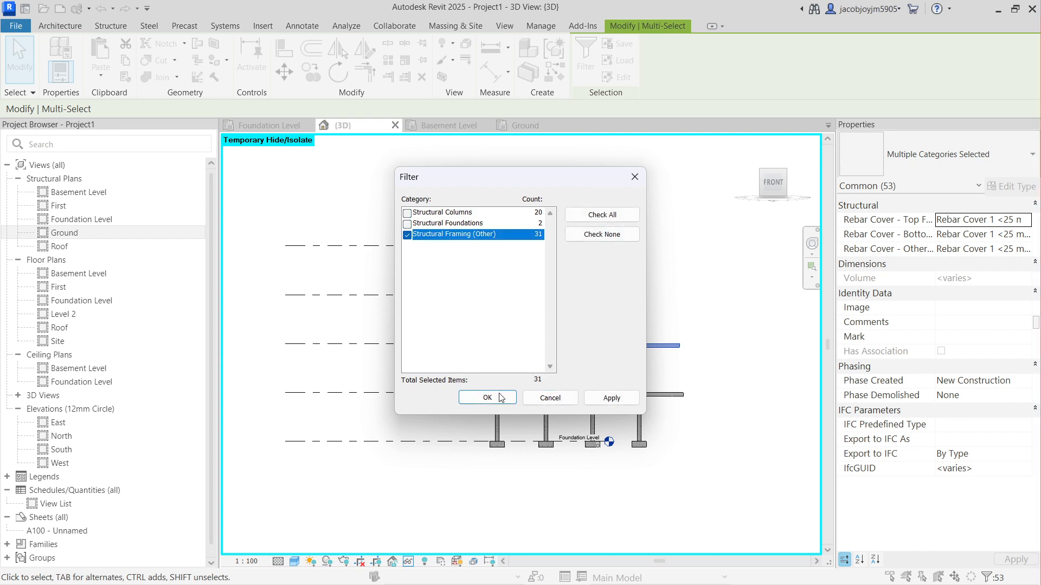
{"action": "left_click", "coordinate": [487, 398]}
{"action": "scroll", "coordinate": [556, 353], "scroll_direction": "up", "scroll_amount": 4}
{"action": "middle_click_drag", "start_coordinate": [555, 350], "coordinate": [764, 171], "text": "shift"}
{"action": "left_click", "coordinate": [767, 180]}
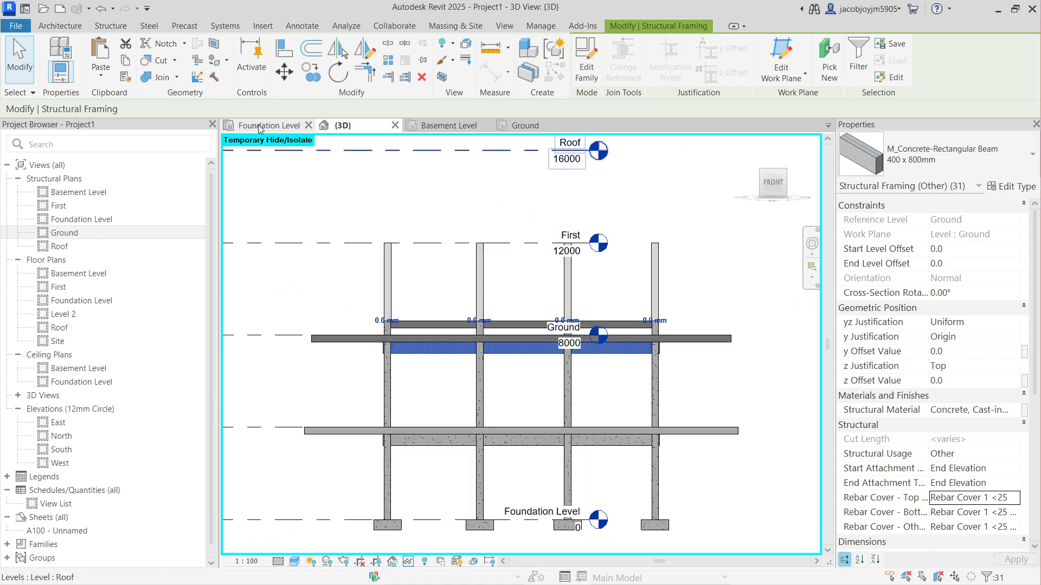
Step: Copy the selected Ground beams to level First, aligned to selected levels, and save the project when reminded
{"action": "left_click", "coordinate": [95, 81]}
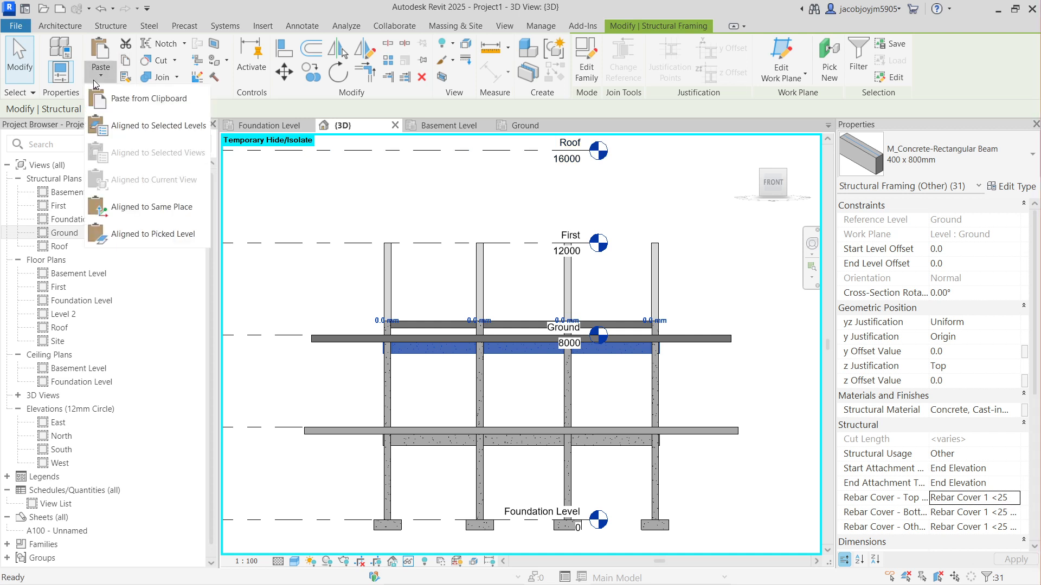
{"action": "left_click", "coordinate": [157, 135]}
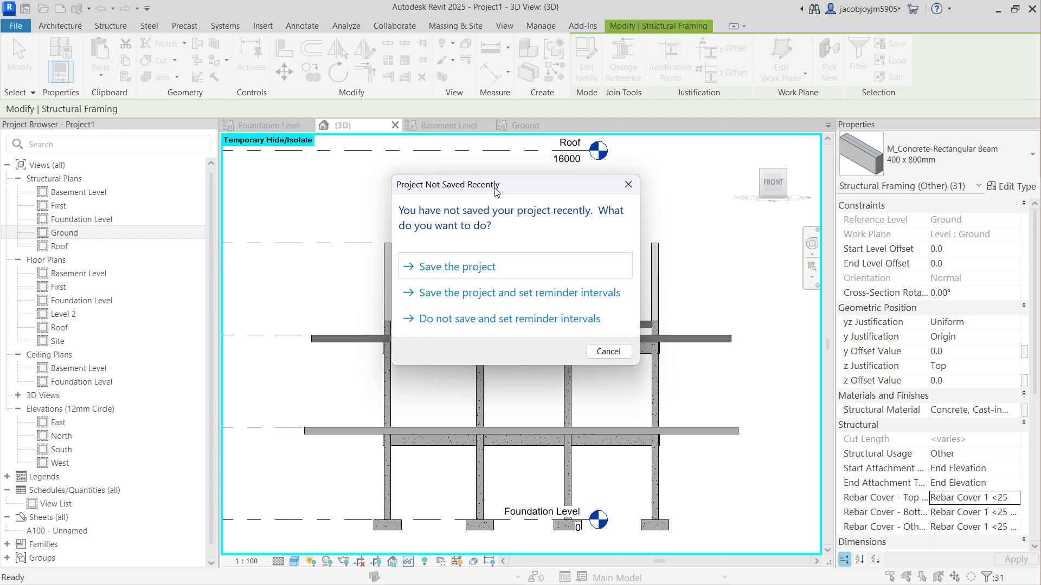
{"action": "left_click_drag", "start_coordinate": [546, 190], "coordinate": [454, 180]}
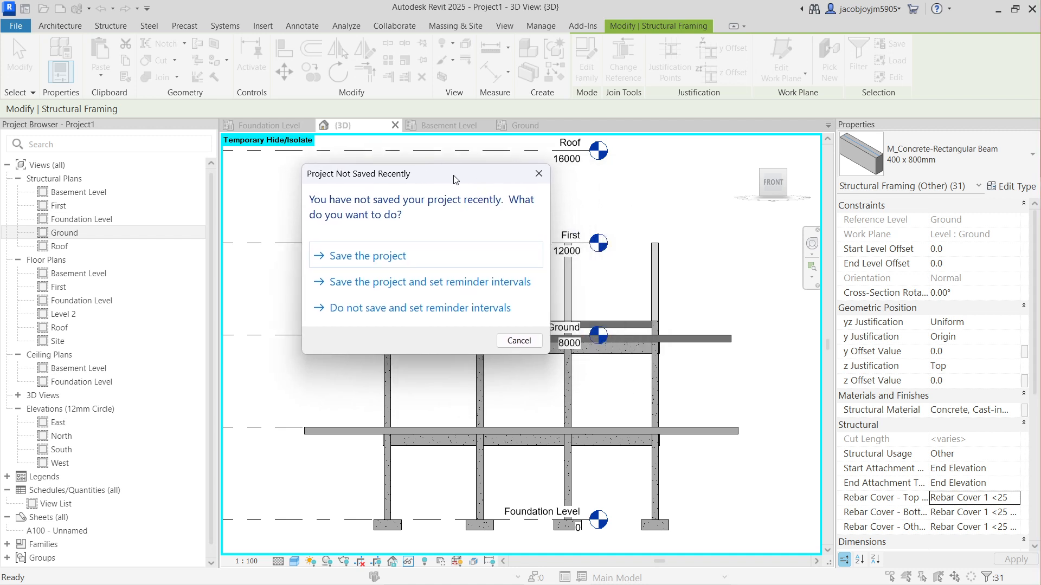
{"action": "left_click", "coordinate": [422, 256]}
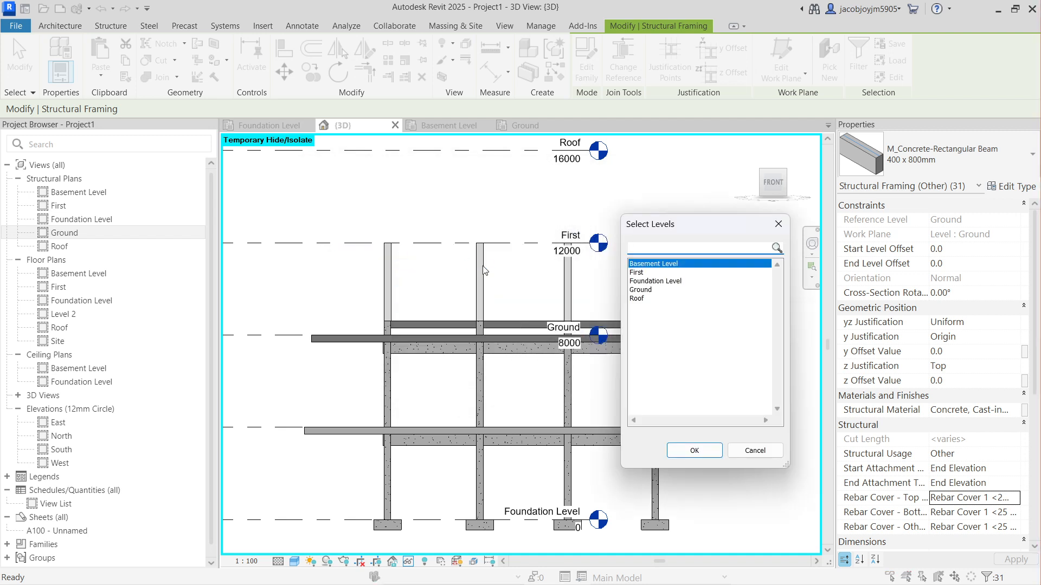
{"action": "left_click_drag", "start_coordinate": [672, 229], "coordinate": [658, 216]}
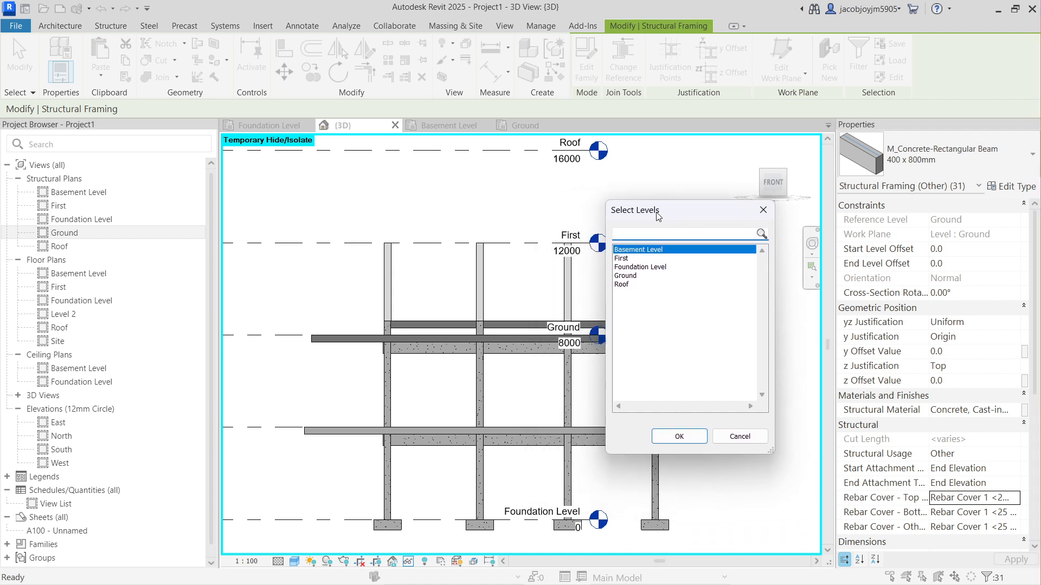
{"action": "left_click", "coordinate": [628, 259]}
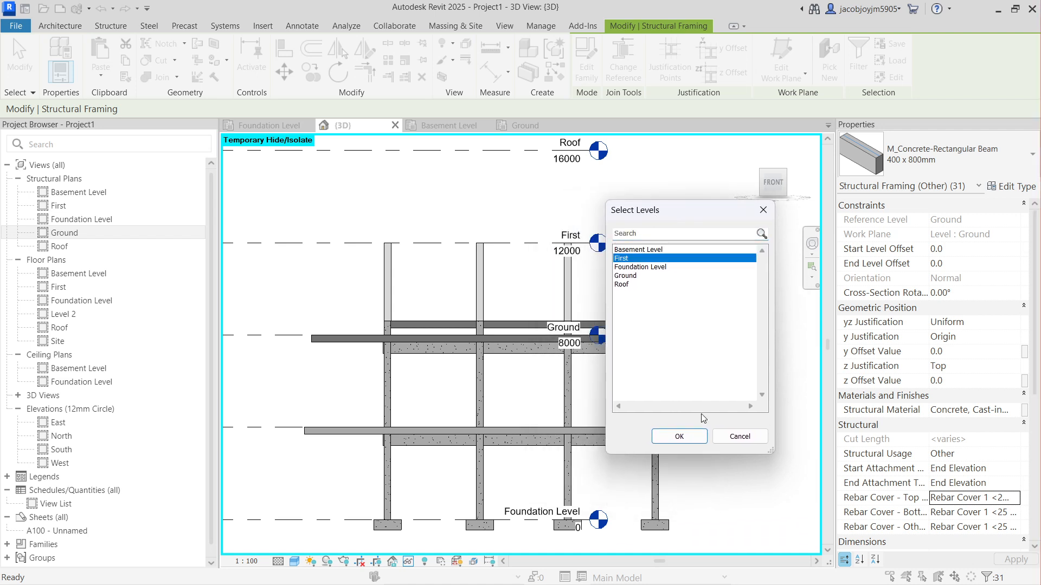
{"action": "left_click", "coordinate": [695, 441]}
{"action": "middle_click_drag", "start_coordinate": [661, 269], "coordinate": [377, 244], "text": "shift"}
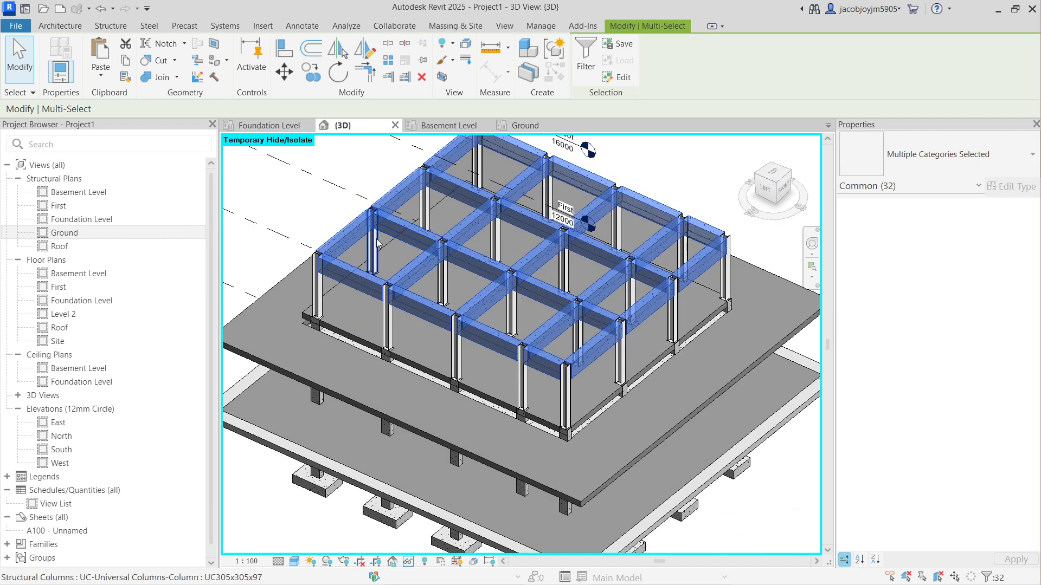
{"action": "scroll", "coordinate": [358, 228], "scroll_direction": "up", "scroll_amount": 2}
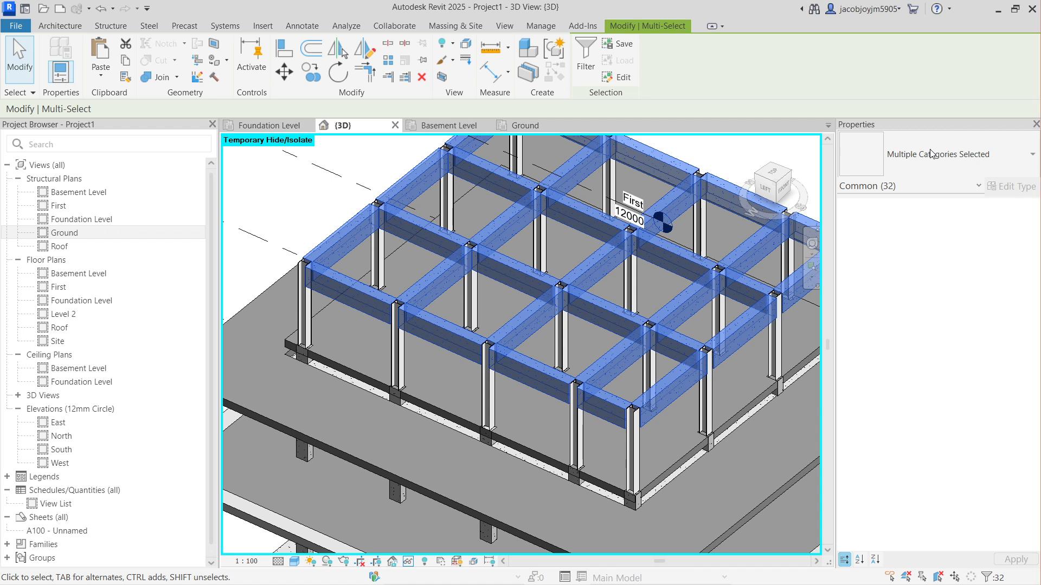
{"action": "left_click", "coordinate": [585, 59]}
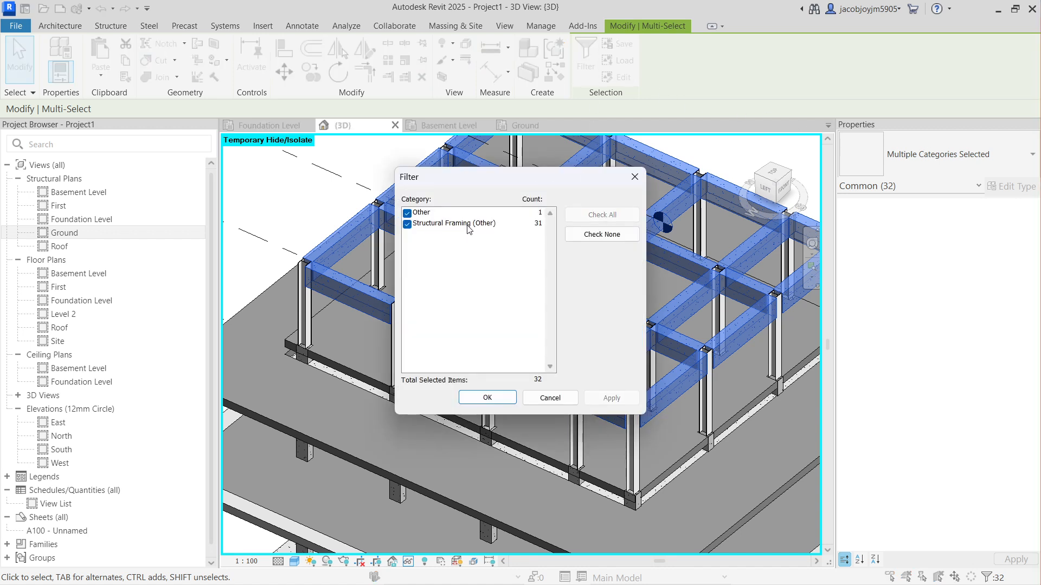
{"action": "left_click", "coordinate": [635, 177]}
{"action": "scroll", "coordinate": [463, 298], "scroll_direction": "down", "scroll_amount": 4}
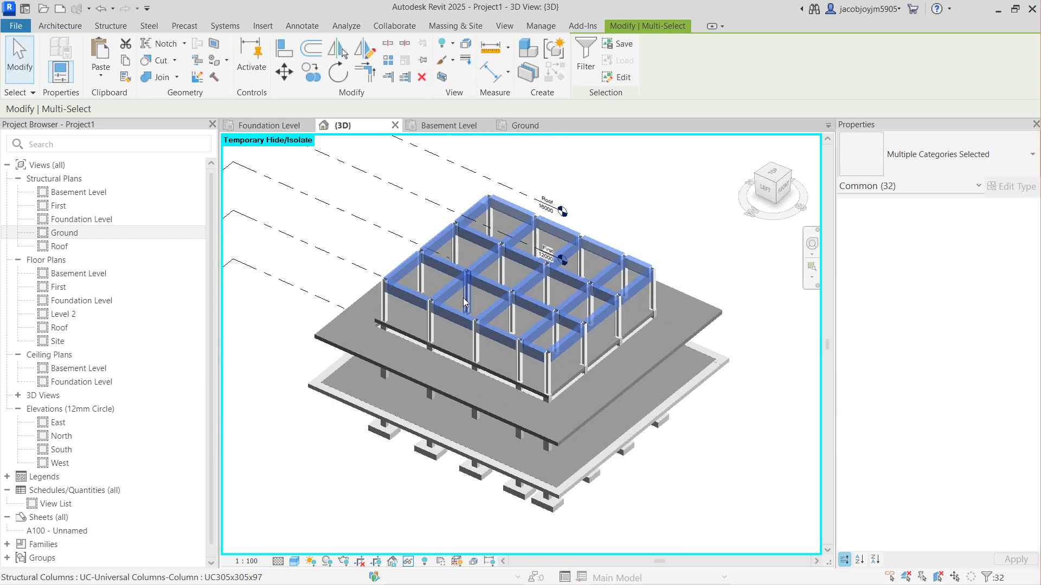
{"action": "left_click", "coordinate": [637, 228]}
Step: Select only the structural framing at level First and change its type to the UB-Universal Beams type UB305x165x40
{"action": "left_click", "coordinate": [782, 189]}
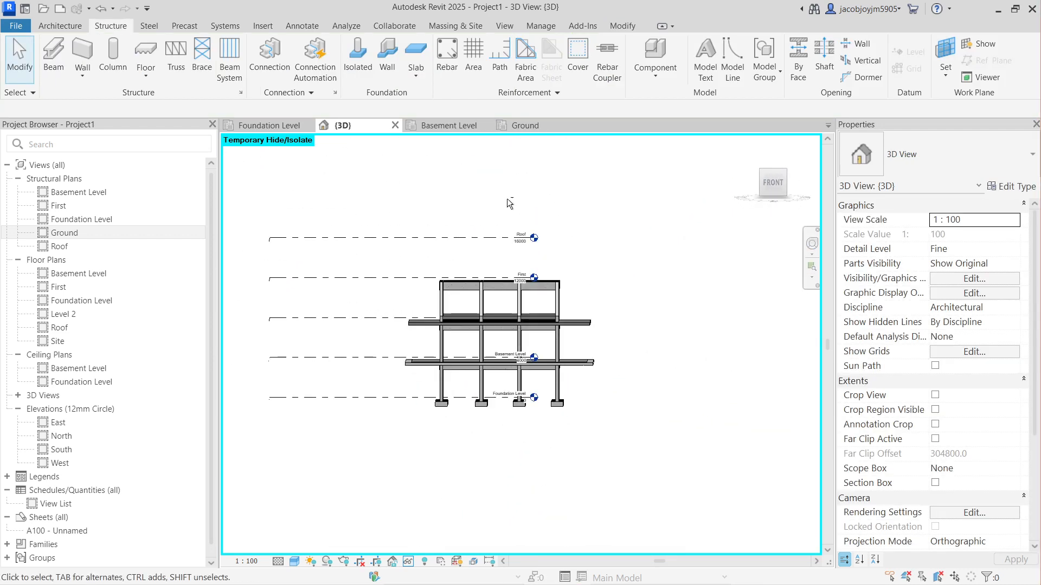
{"action": "left_click_drag", "start_coordinate": [411, 253], "coordinate": [693, 329]}
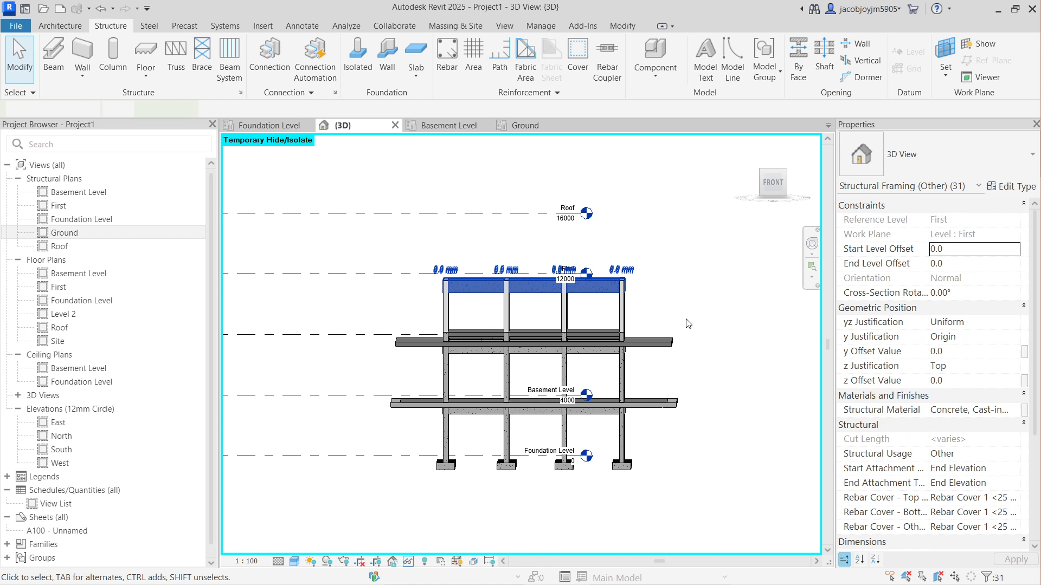
{"action": "left_click", "coordinate": [858, 60]}
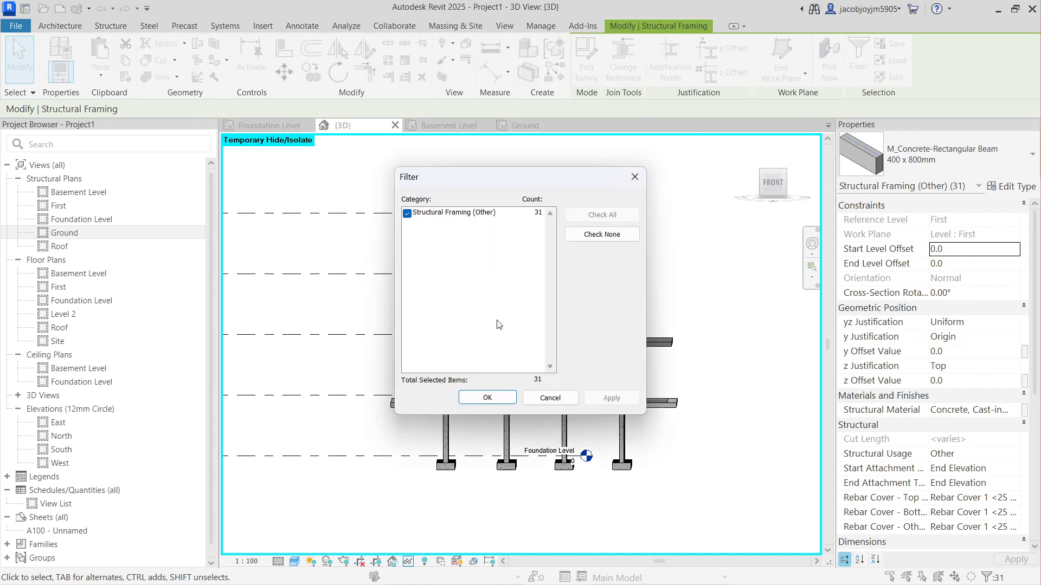
{"action": "left_click", "coordinate": [493, 400]}
{"action": "middle_click_drag", "start_coordinate": [464, 309], "coordinate": [573, 319], "text": "shift"}
{"action": "scroll", "coordinate": [573, 319], "scroll_direction": "up", "scroll_amount": 5}
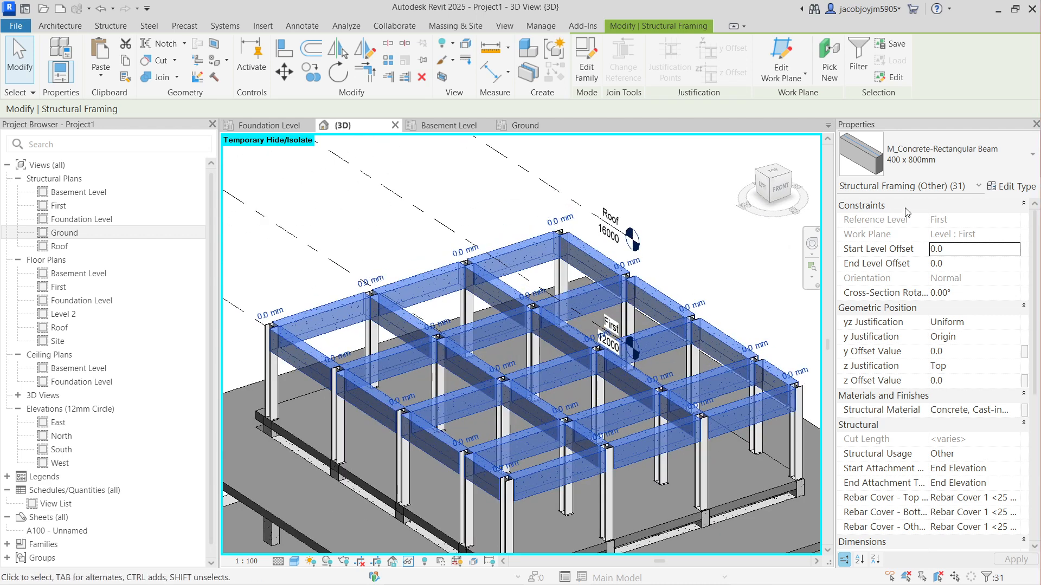
{"action": "left_click", "coordinate": [964, 158]}
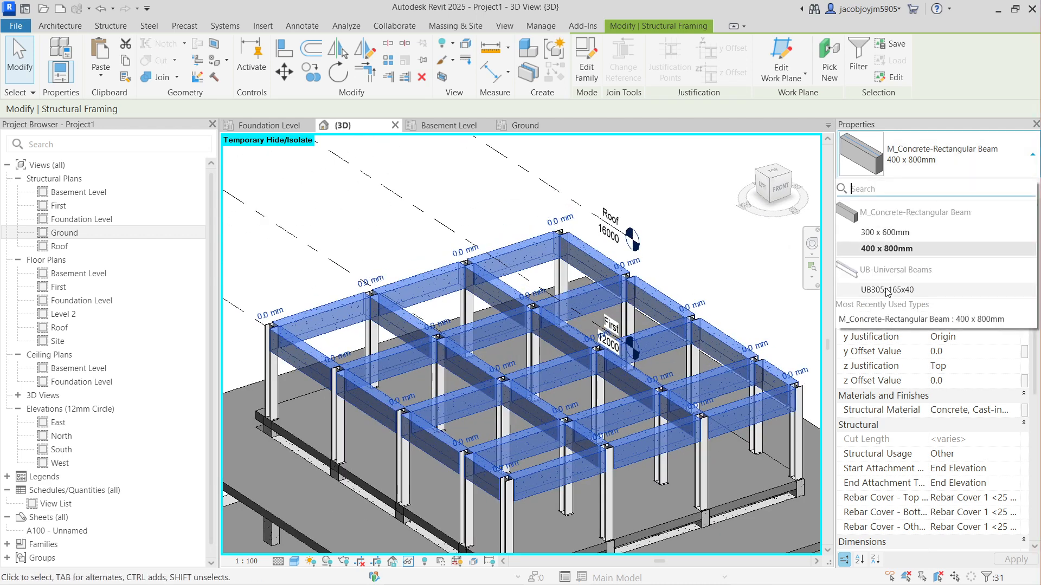
{"action": "left_click", "coordinate": [500, 218]}
{"action": "scroll", "coordinate": [503, 218], "scroll_direction": "down", "scroll_amount": 5}
{"action": "middle_click_drag", "start_coordinate": [550, 265], "coordinate": [514, 169], "text": "shift"}
{"action": "left_click", "coordinate": [773, 183]}
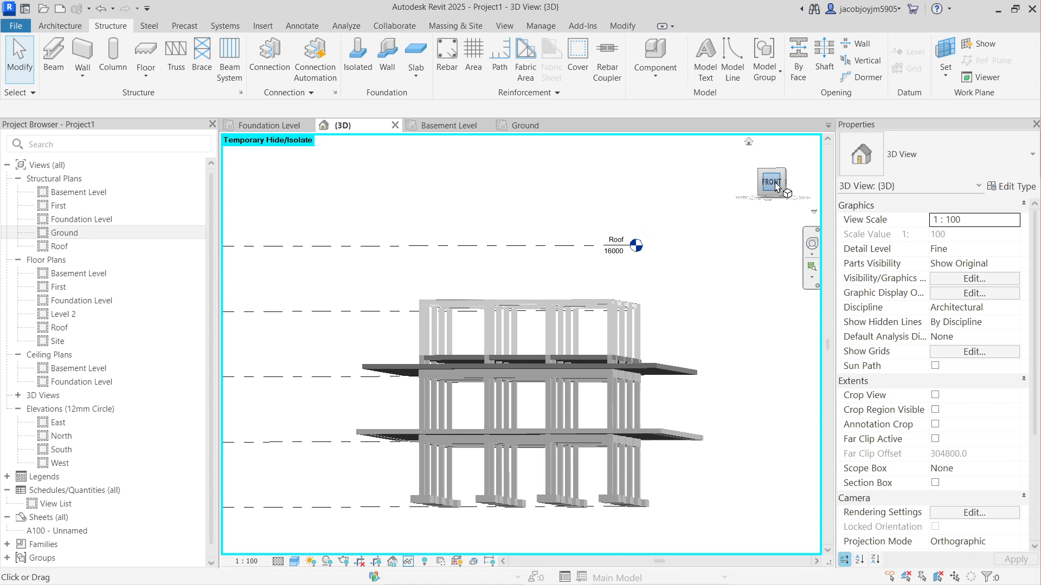
Step: Copy the raised Ground foundation slab and paste it aligned to selected level First
{"action": "scroll", "coordinate": [581, 255], "scroll_direction": "up", "scroll_amount": 7}
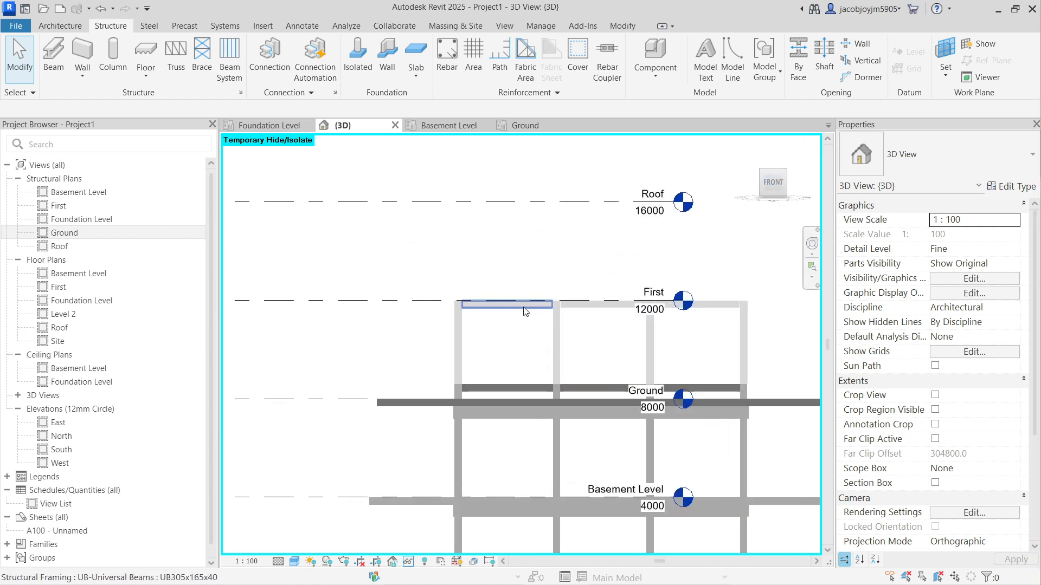
{"action": "scroll", "coordinate": [514, 288], "scroll_direction": "down", "scroll_amount": 3}
{"action": "middle_click_drag", "start_coordinate": [514, 288], "coordinate": [552, 400], "text": "shift"}
{"action": "left_click", "coordinate": [553, 400]}
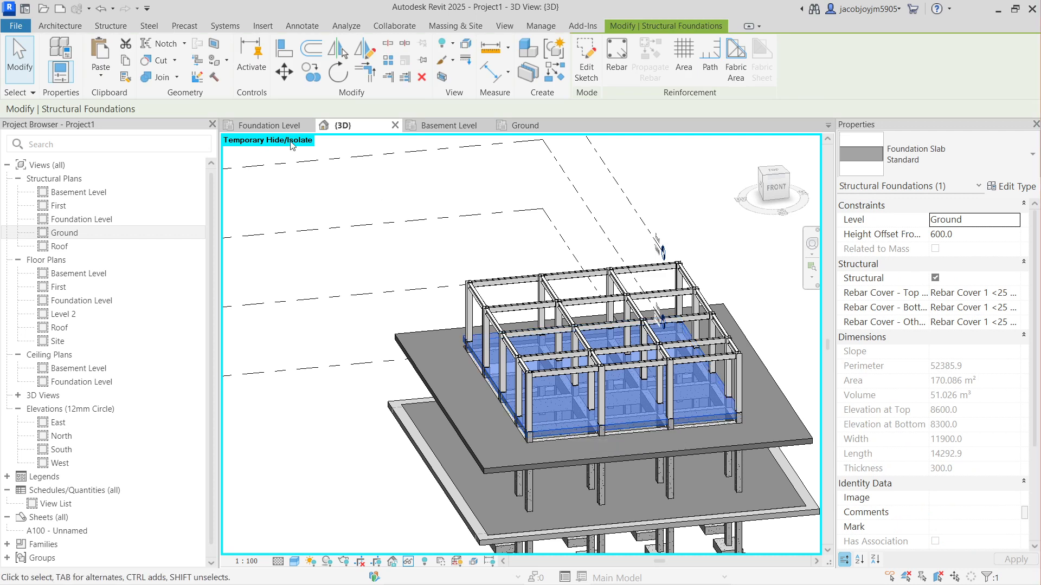
{"action": "left_click", "coordinate": [106, 79]}
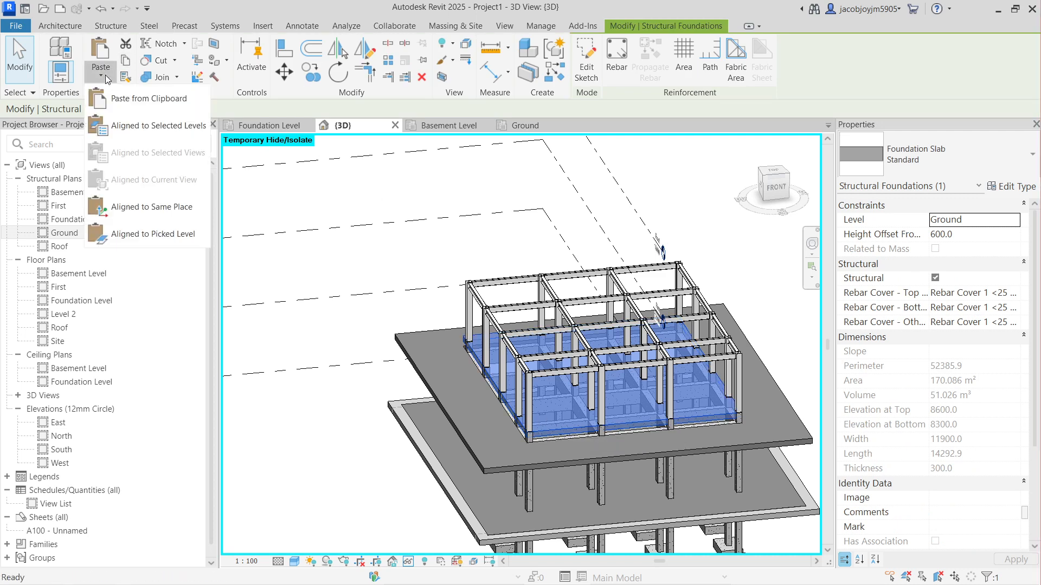
{"action": "left_click", "coordinate": [143, 129]}
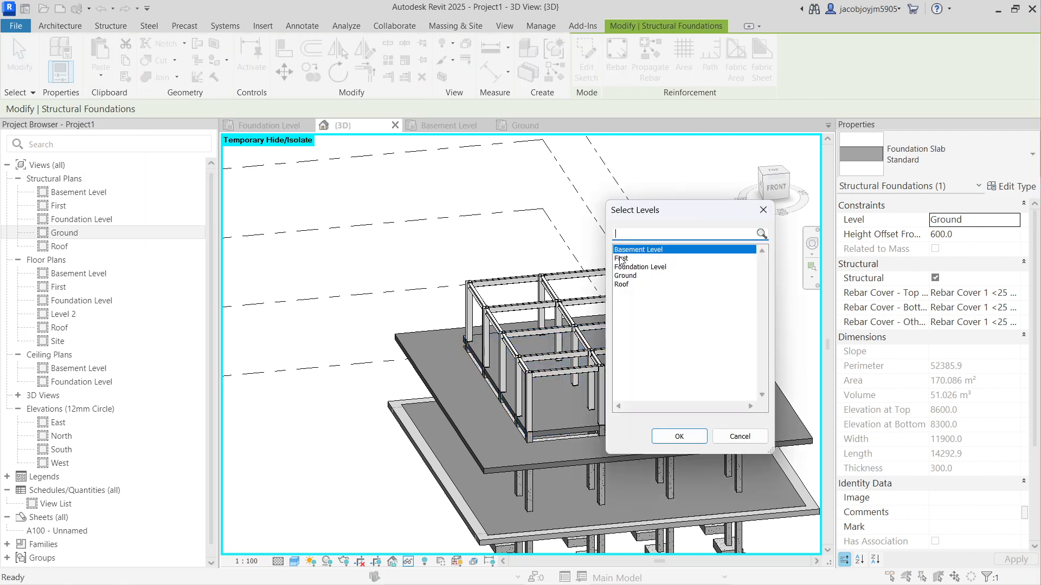
{"action": "left_click", "coordinate": [621, 258]}
{"action": "left_click", "coordinate": [680, 437]}
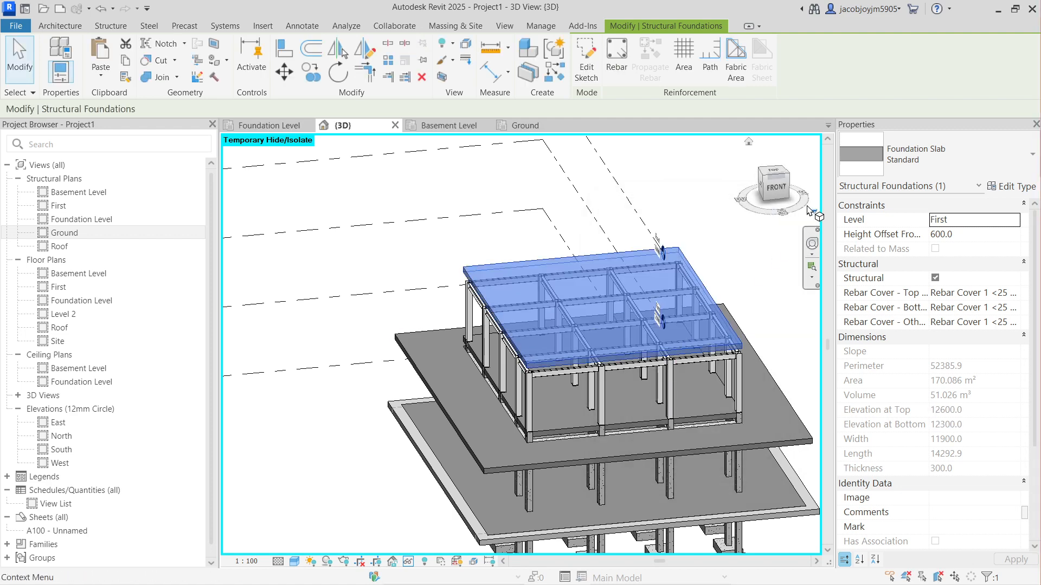
Step: Set the height offset from level of the First-level foundation slab to 0
{"action": "left_click", "coordinate": [775, 187]}
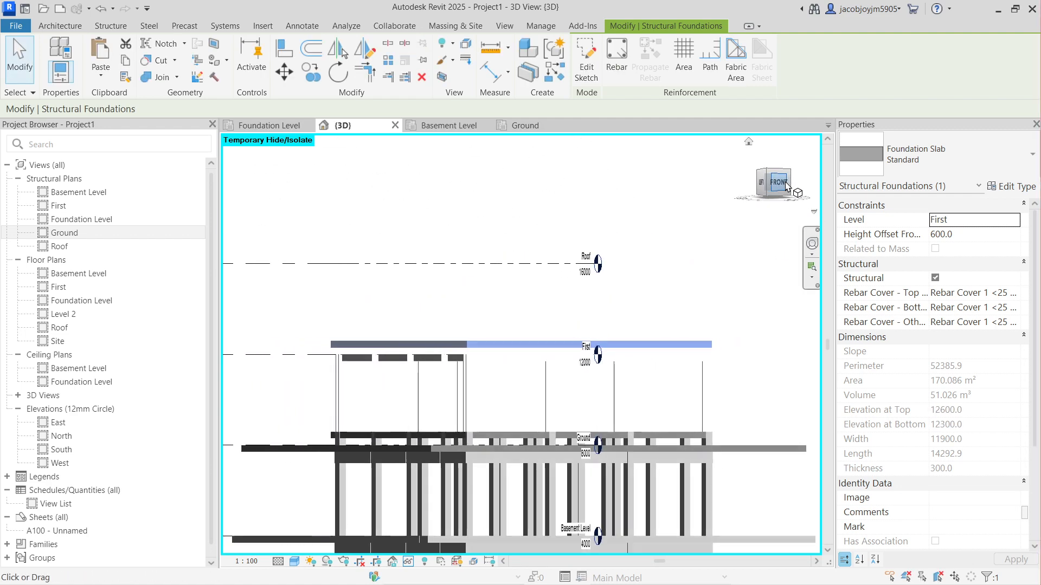
{"action": "scroll", "coordinate": [379, 355], "scroll_direction": "up", "scroll_amount": 6}
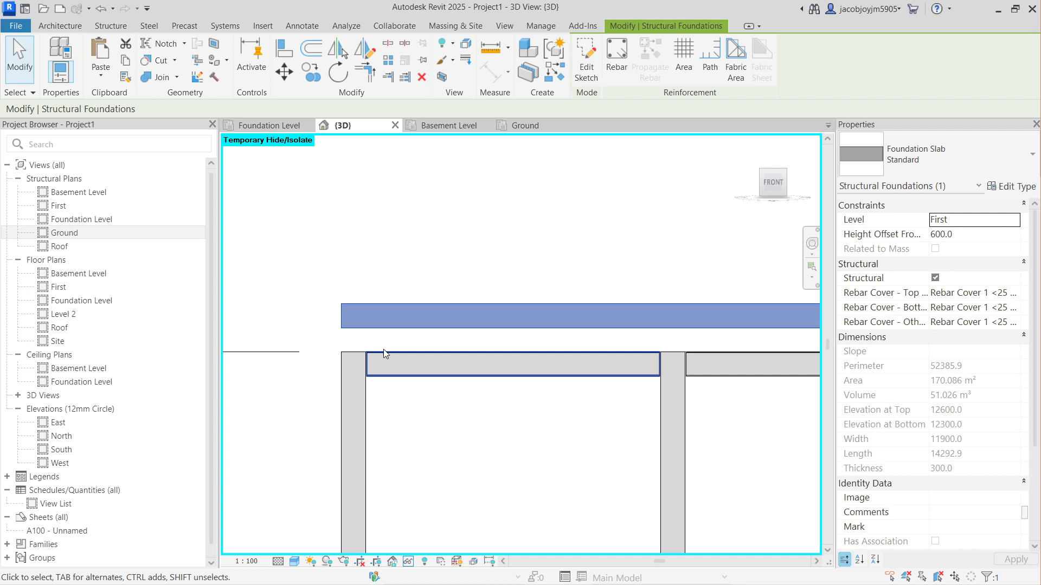
{"action": "left_click", "coordinate": [385, 291]}
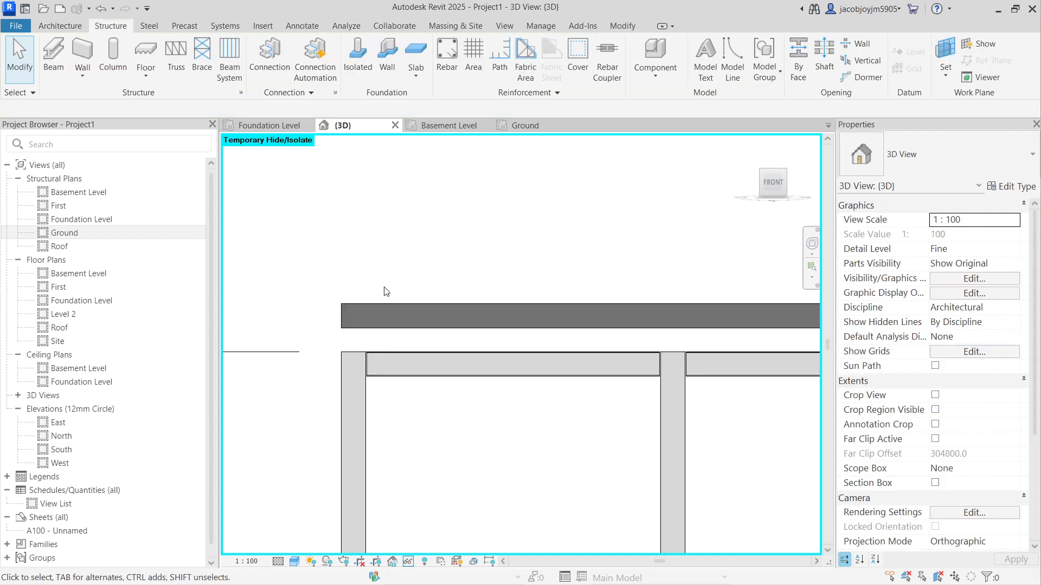
{"action": "left_click", "coordinate": [382, 304]}
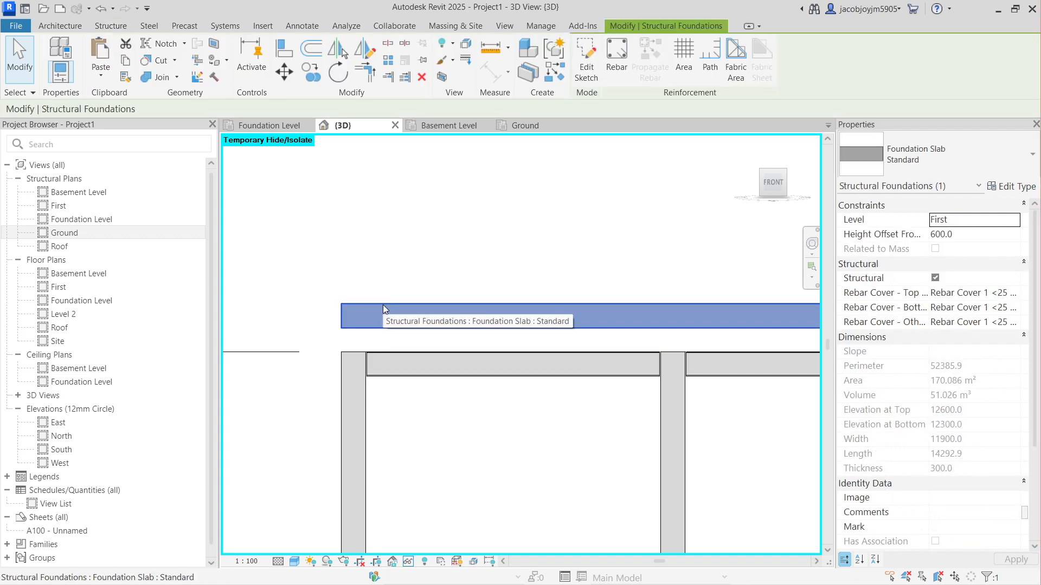
{"action": "left_click", "coordinate": [978, 233]}
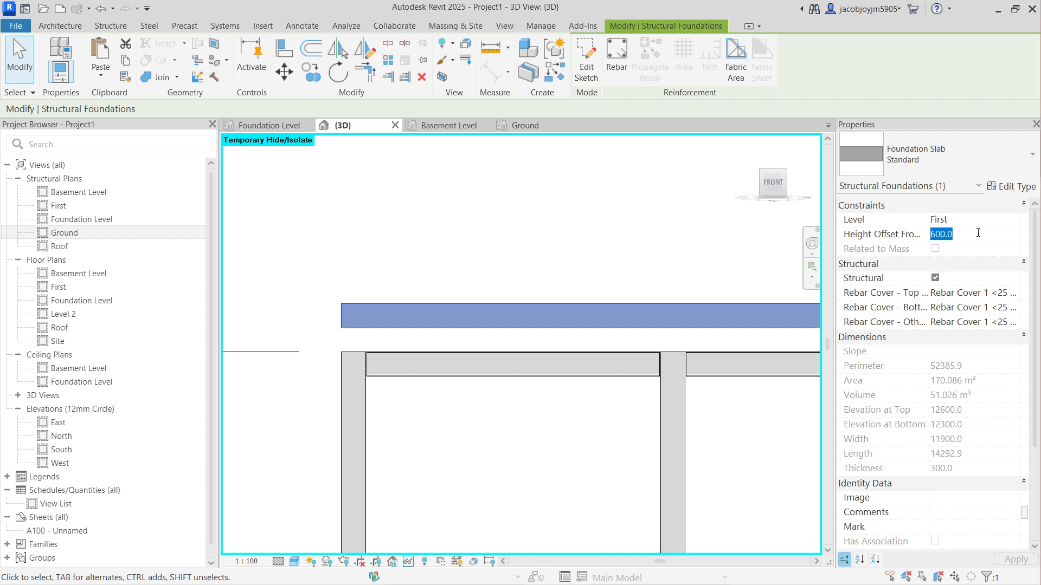
{"action": "left_click", "coordinate": [977, 232]}
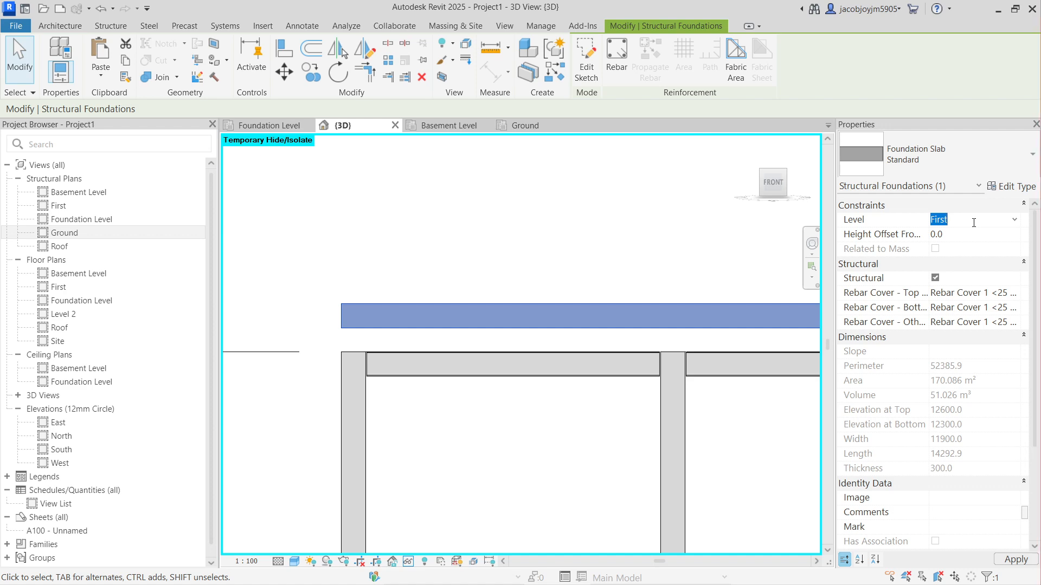
{"action": "left_click", "coordinate": [970, 236]}
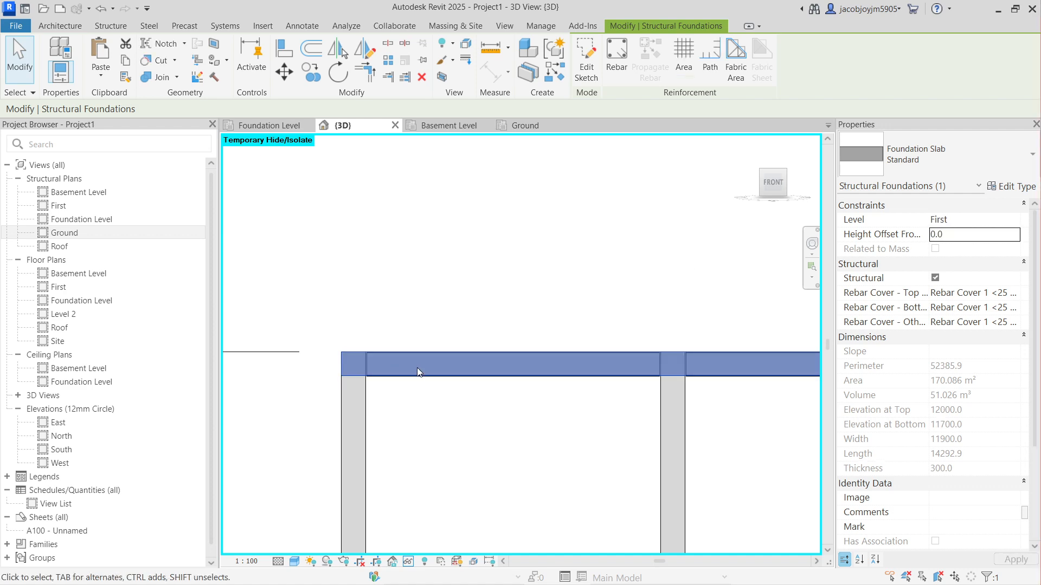
Step: Add a 50 mm Finish 1 [4] layer above the core boundary in the Standard foundation slab type's structure
{"action": "scroll", "coordinate": [407, 324], "scroll_direction": "down", "scroll_amount": 4}
{"action": "middle_click_drag", "start_coordinate": [400, 321], "coordinate": [688, 428], "text": "shift"}
{"action": "scroll", "coordinate": [662, 379], "scroll_direction": "up", "scroll_amount": 2}
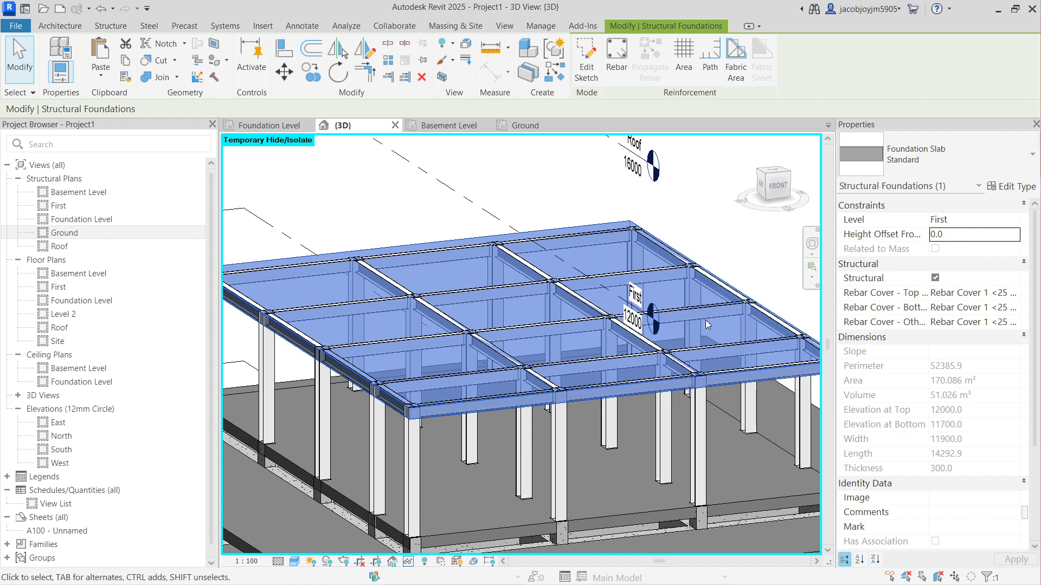
{"action": "left_click", "coordinate": [1011, 186]}
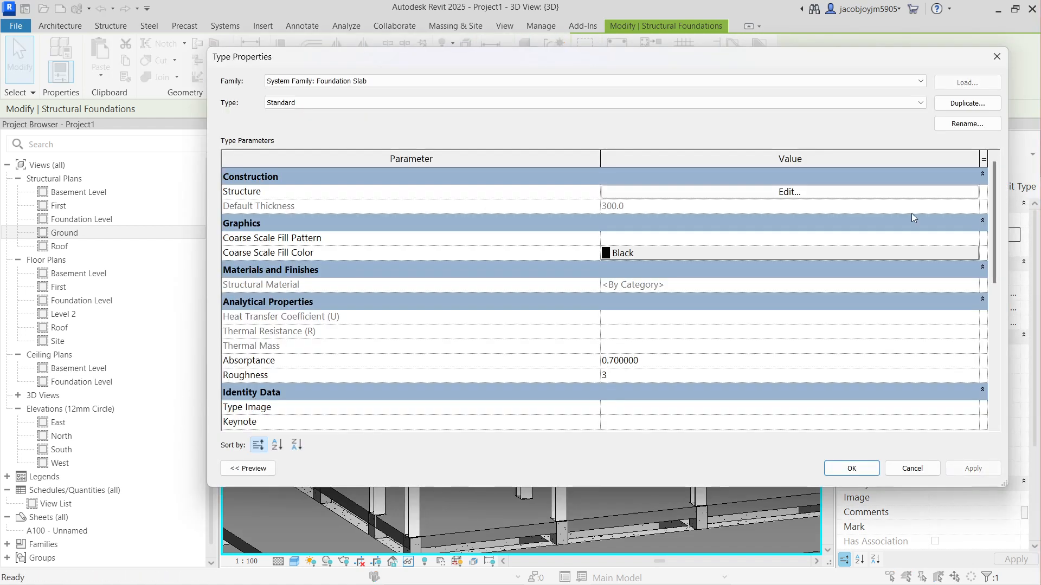
{"action": "left_click", "coordinate": [684, 194]}
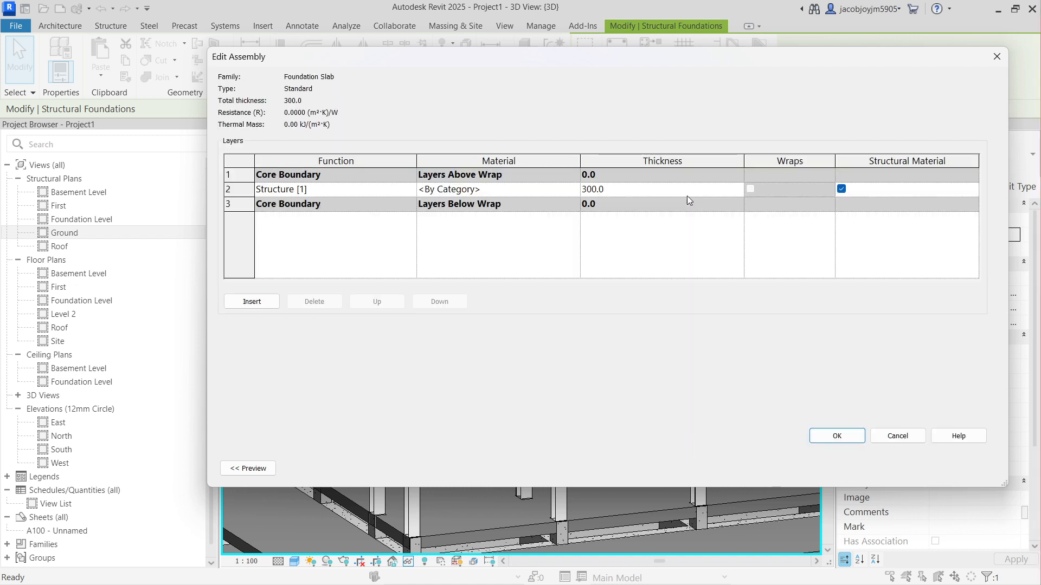
{"action": "left_click", "coordinate": [417, 194]}
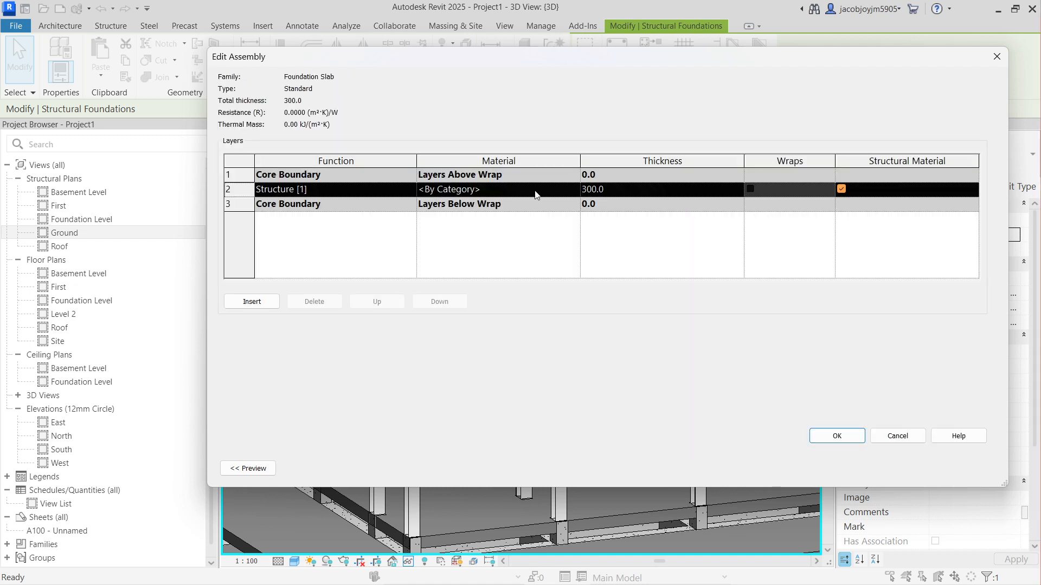
{"action": "left_click", "coordinate": [251, 301]}
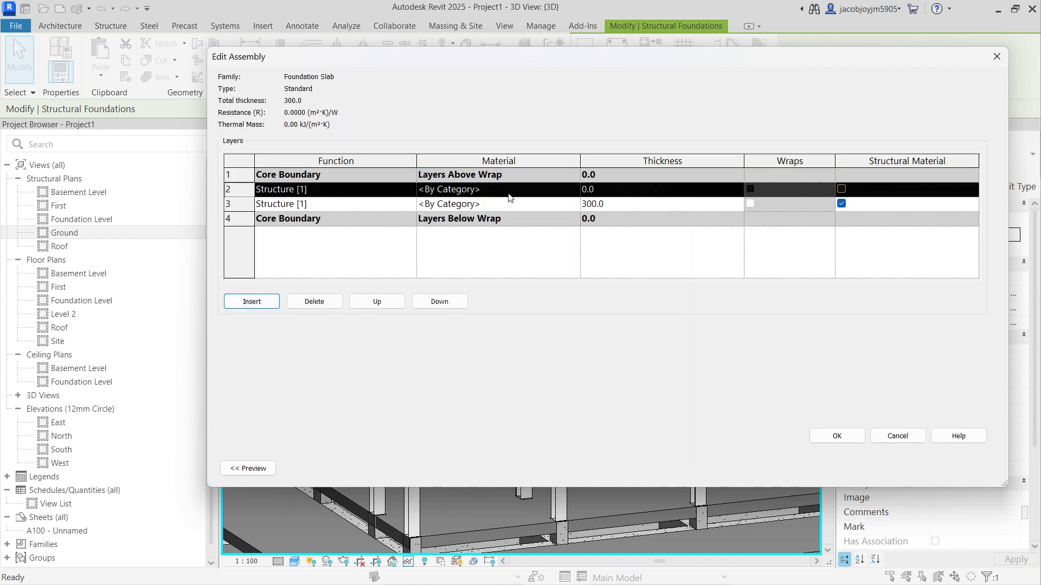
{"action": "left_click", "coordinate": [396, 303]}
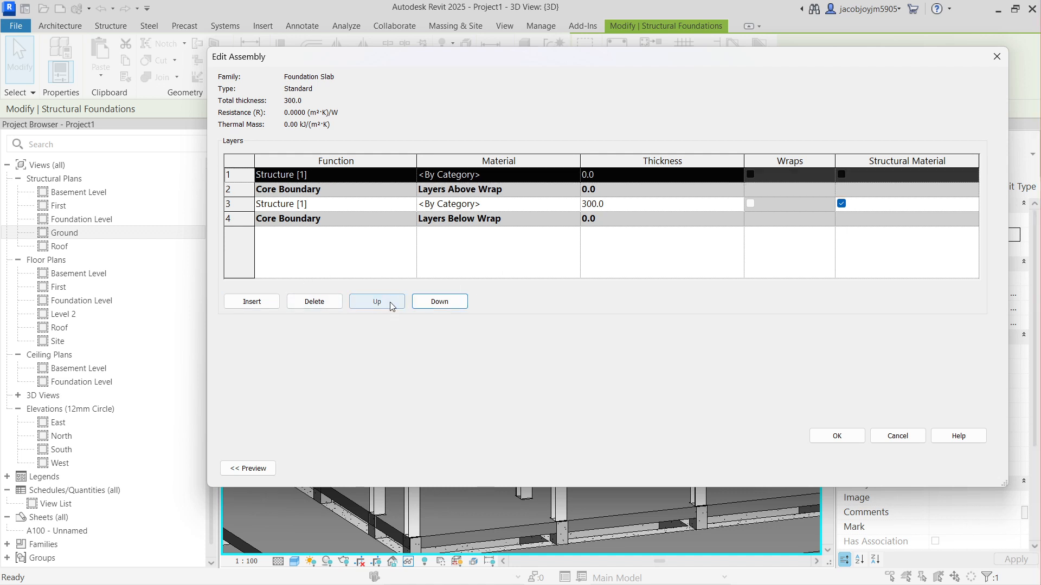
{"action": "left_click", "coordinate": [413, 179]}
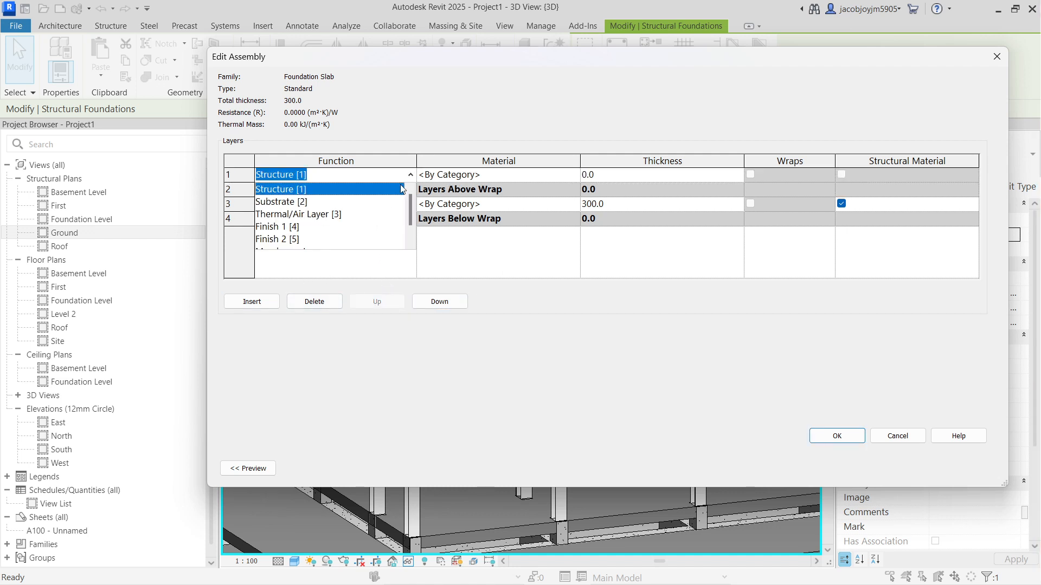
{"action": "scroll", "coordinate": [296, 220], "scroll_direction": "down", "scroll_amount": 1}
{"action": "left_click", "coordinate": [294, 203]}
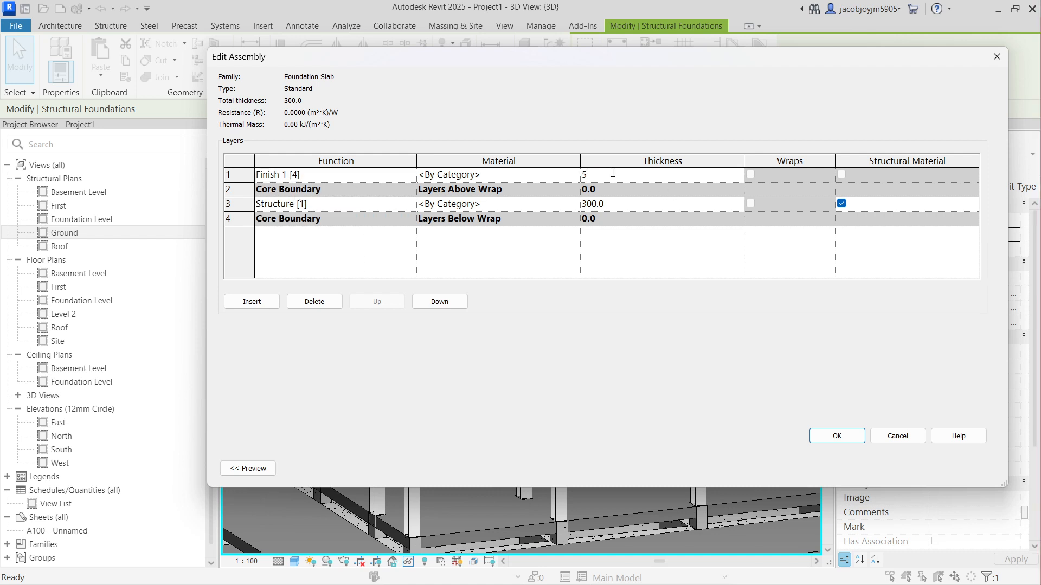
{"action": "type", "text": "50"}
Step: Set the slab type's Structure [1] layer thickness to 200 mm and accept the assembly and type changes
{"action": "left_click", "coordinate": [583, 203]}
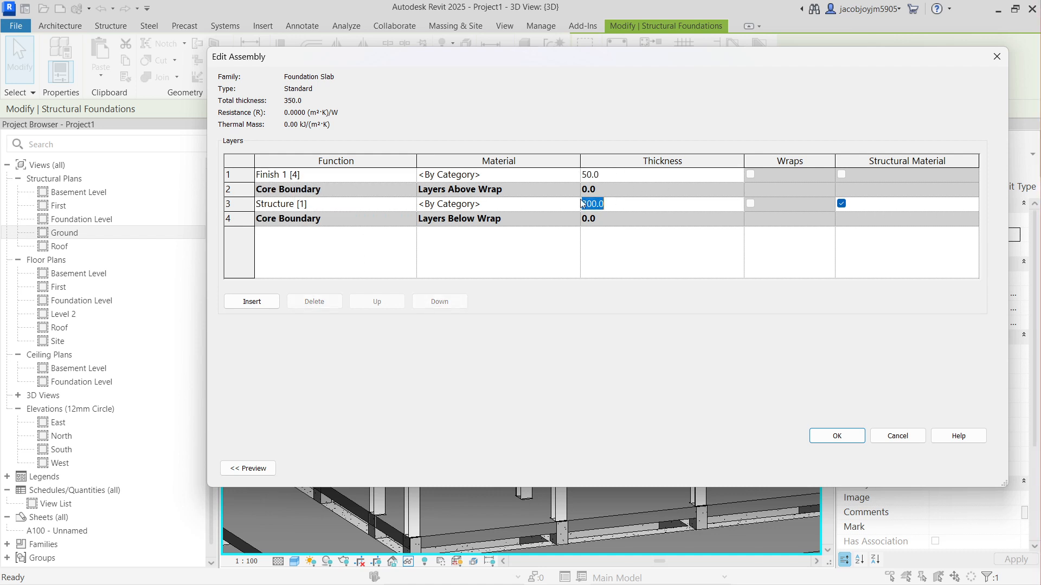
{"action": "left_click", "coordinate": [510, 204]}
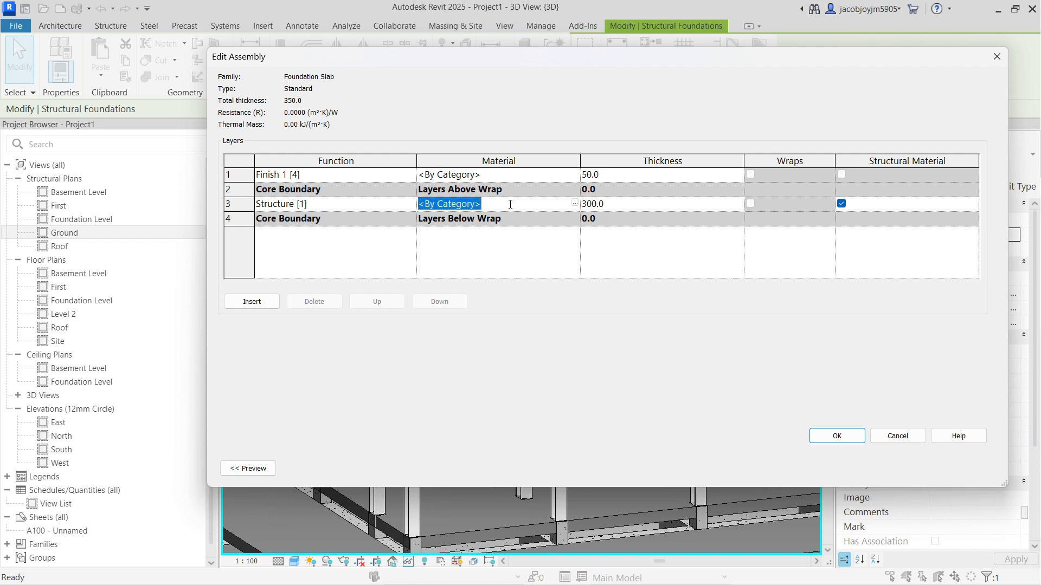
{"action": "left_click", "coordinate": [653, 203]}
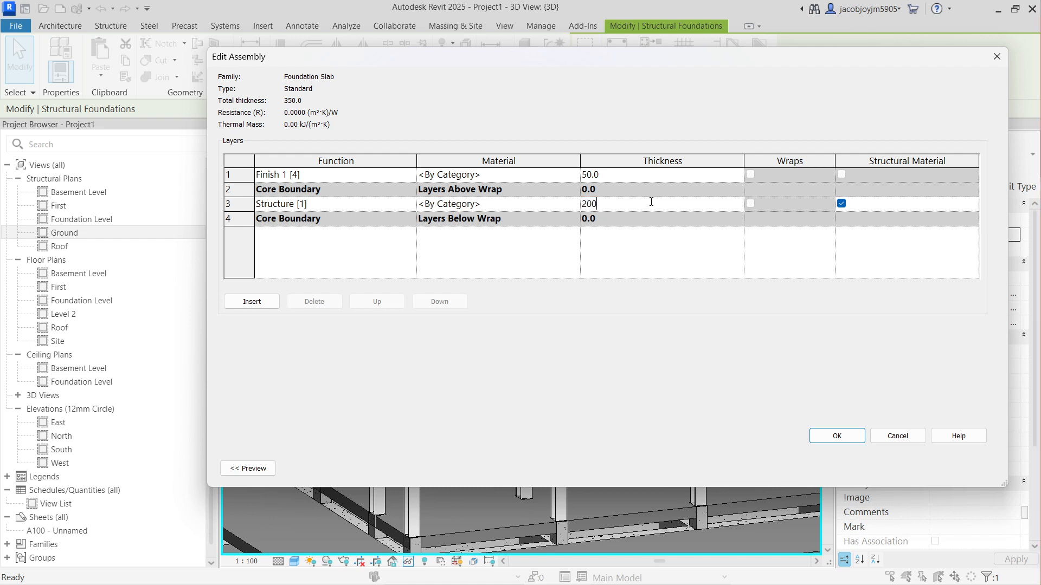
{"action": "left_click", "coordinate": [645, 233]}
{"action": "left_click_drag", "start_coordinate": [739, 54], "coordinate": [654, 53]}
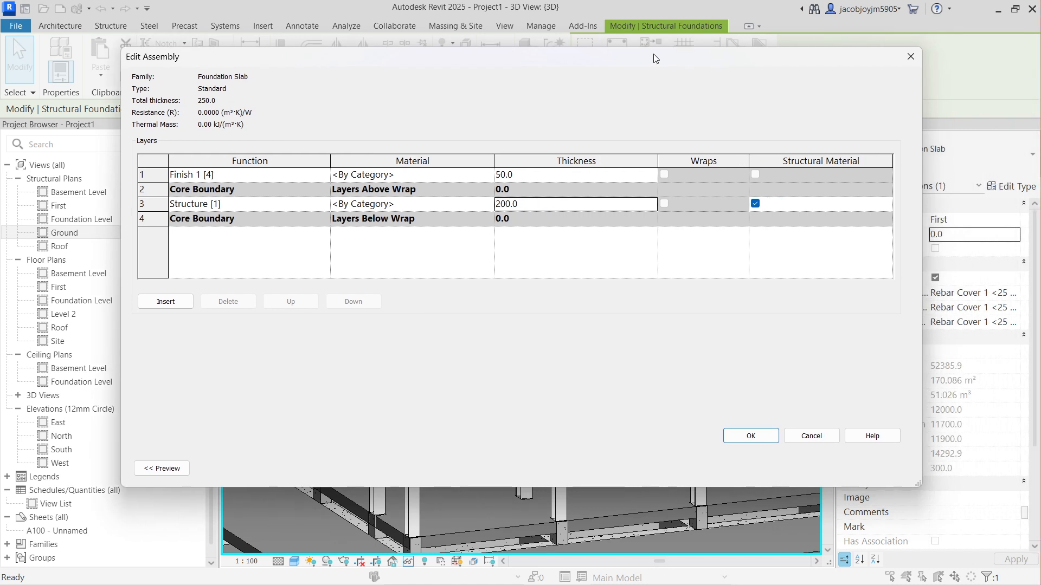
{"action": "left_click", "coordinate": [758, 436]}
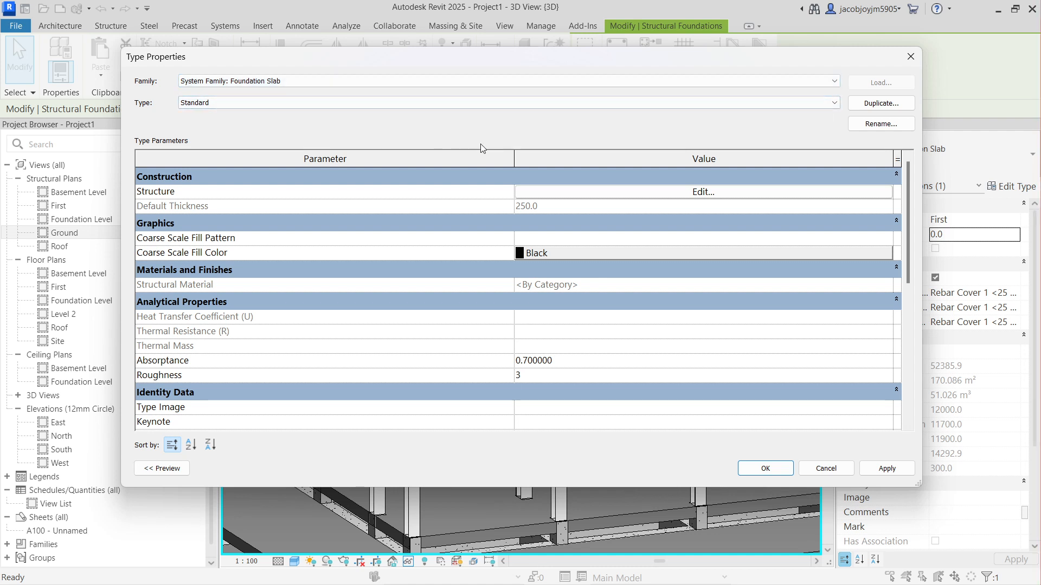
{"action": "left_click", "coordinate": [765, 469]}
Step: Open the First-level slab's boundary sketch and copy all four of its boundary lines
{"action": "scroll", "coordinate": [509, 212], "scroll_direction": "down", "scroll_amount": 2}
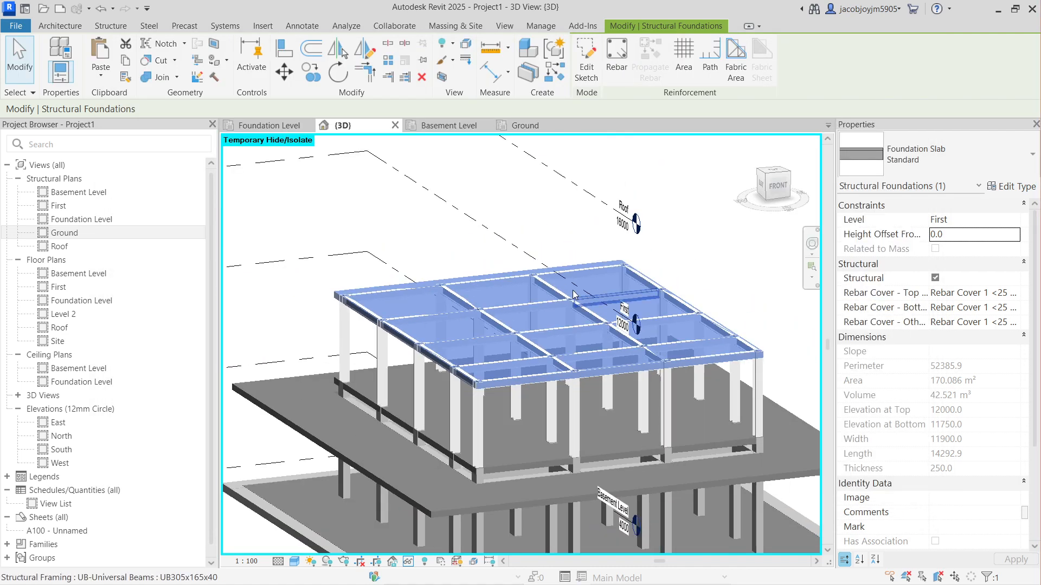
{"action": "left_click", "coordinate": [508, 212]}
{"action": "middle_click_drag", "start_coordinate": [509, 213], "coordinate": [564, 390], "text": "shift"}
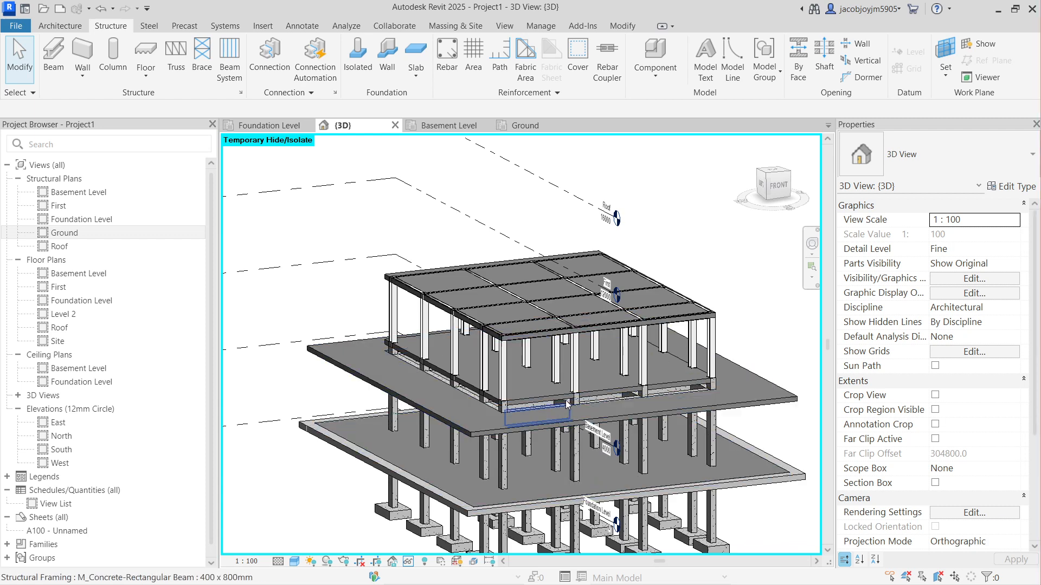
{"action": "left_click", "coordinate": [514, 259]}
{"action": "middle_click_drag", "start_coordinate": [514, 260], "coordinate": [607, 197], "text": "shift"}
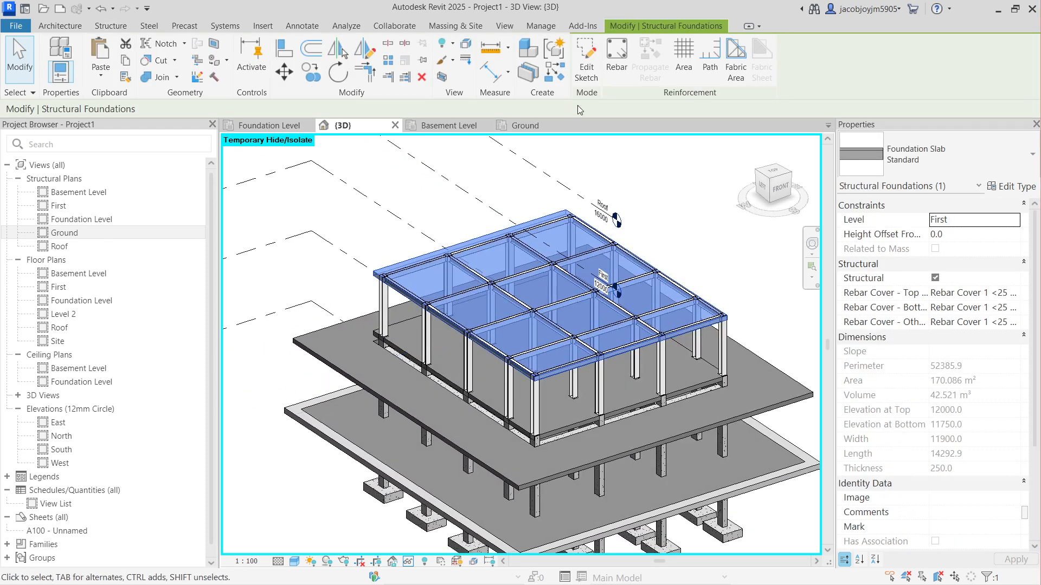
{"action": "left_click", "coordinate": [586, 57]}
{"action": "scroll", "coordinate": [521, 352], "scroll_direction": "down", "scroll_amount": 3}
{"action": "mouse_move", "coordinate": [719, 428]}
{"action": "left_mouse_down"}
{"action": "mouse_move", "coordinate": [372, 204]}
{"action": "mouse_move", "coordinate": [319, 155]}
{"action": "left_mouse_up"}
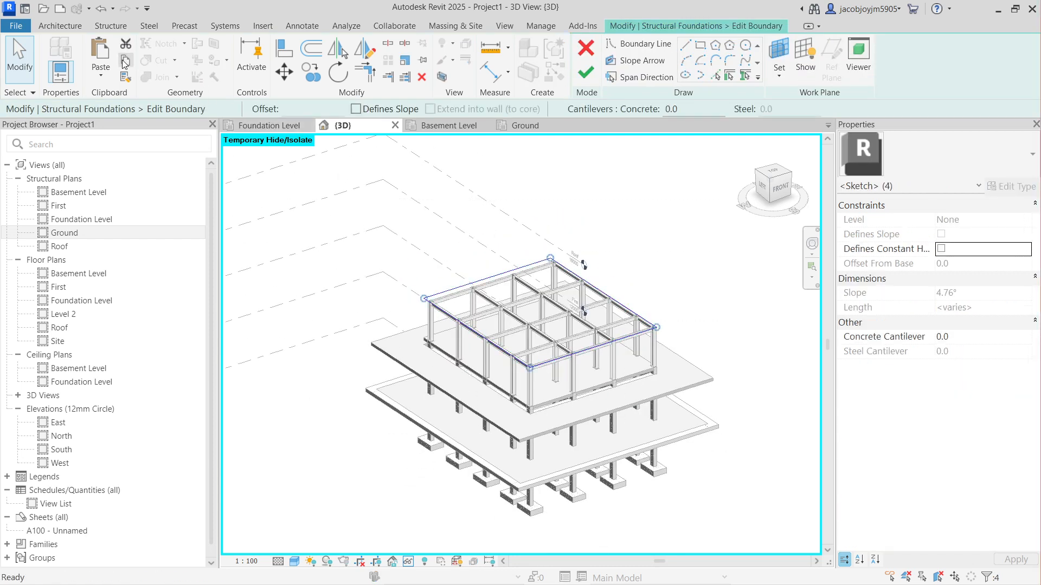
{"action": "key", "text": "Escape"}
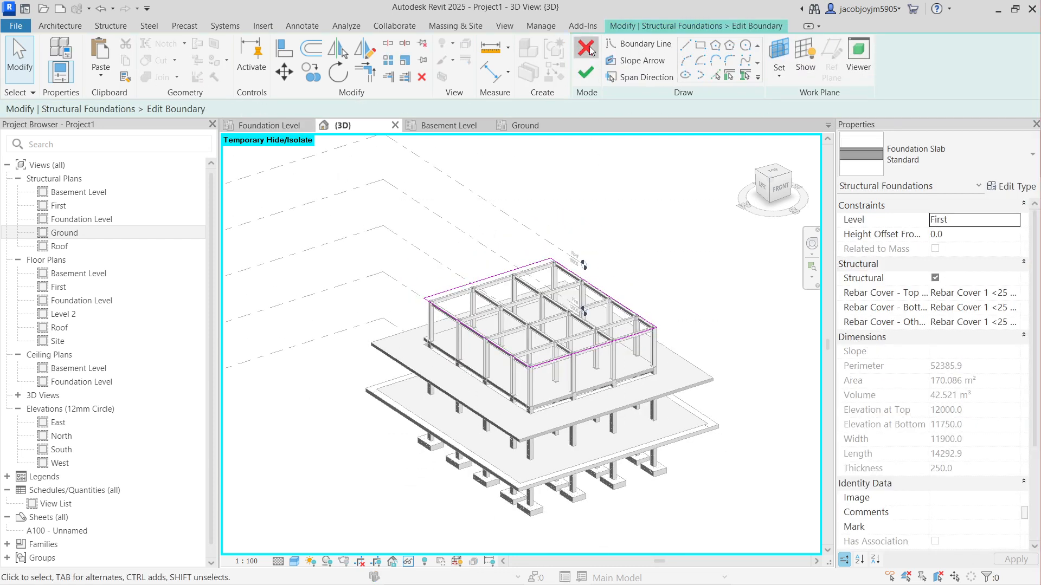
Step: Leave the boundary sketch and delete the First-level foundation slab
{"action": "left_click", "coordinate": [586, 72]}
{"action": "scroll", "coordinate": [569, 273], "scroll_direction": "up", "scroll_amount": 2}
{"action": "key", "text": "Escape"}
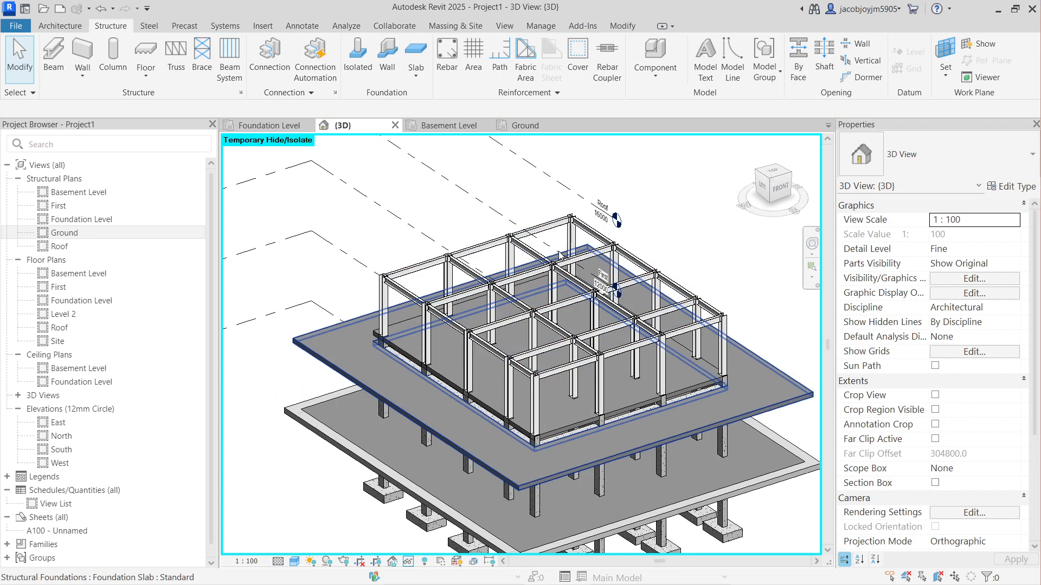
{"action": "middle_click_drag", "start_coordinate": [688, 342], "coordinate": [646, 267], "text": "shift"}
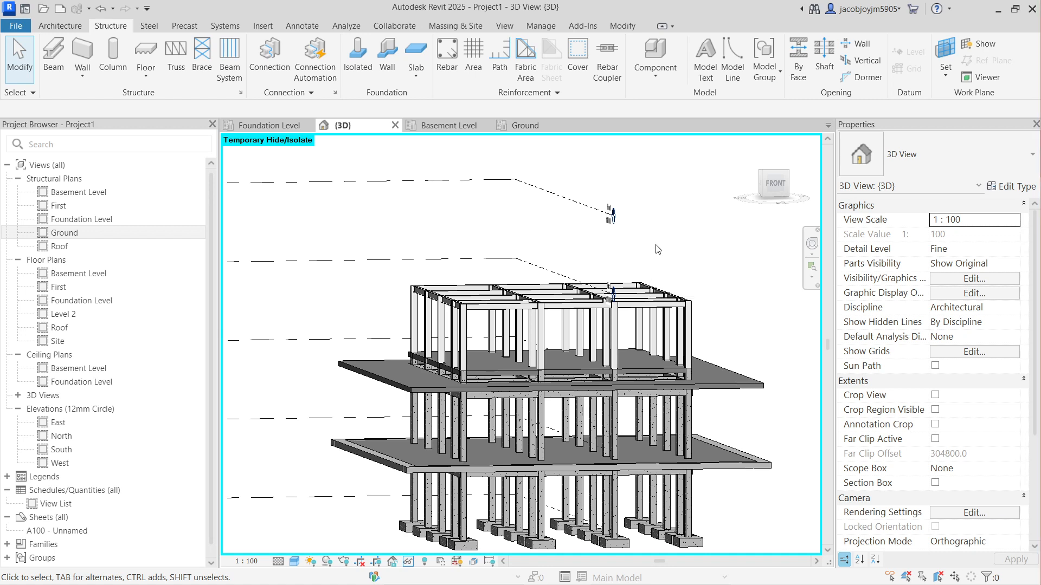
{"action": "left_click", "coordinate": [640, 368]}
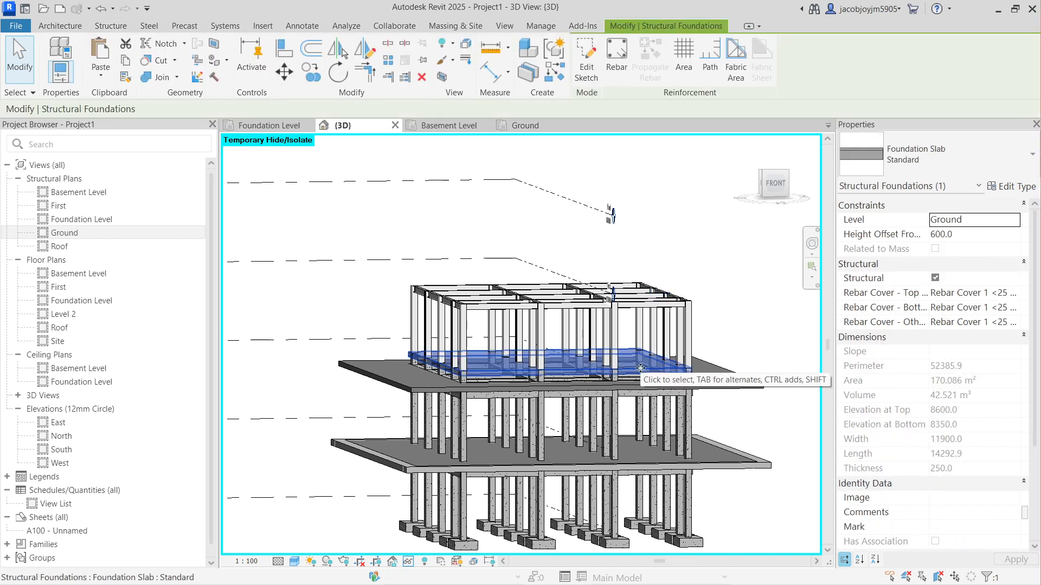
{"action": "left_click", "coordinate": [662, 239]}
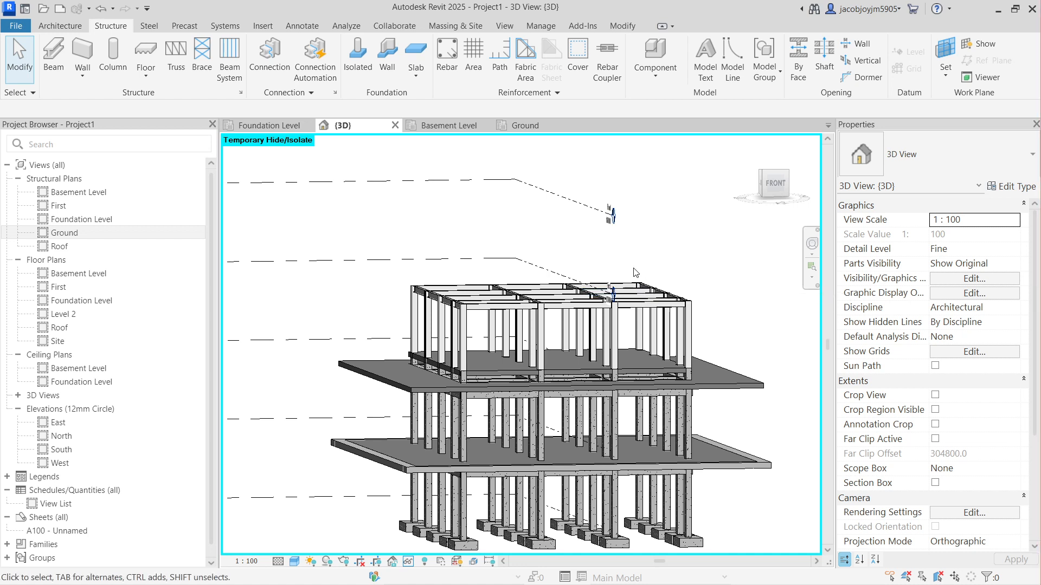
Step: Create an architectural floor from the copied boundary lines, pasted aligned to Foundation Level, and finish its sketch
{"action": "left_click", "coordinate": [60, 26]}
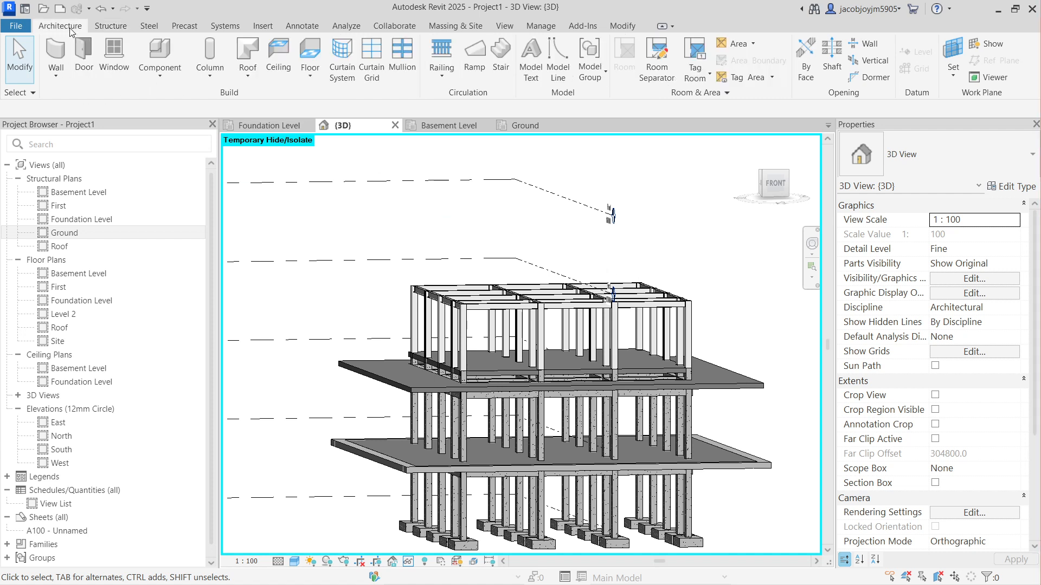
{"action": "left_click", "coordinate": [313, 78]}
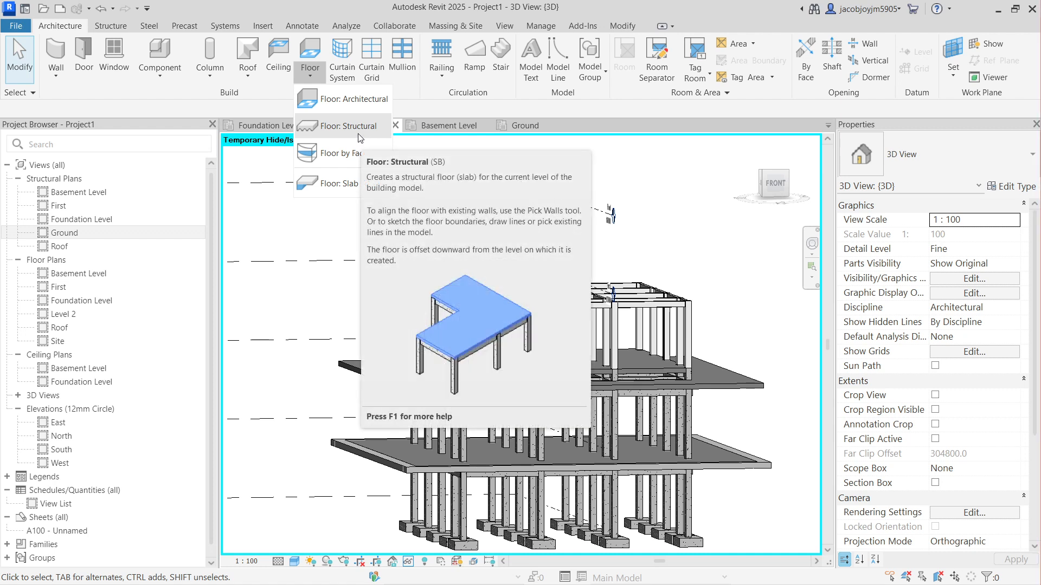
{"action": "left_click", "coordinate": [362, 103]}
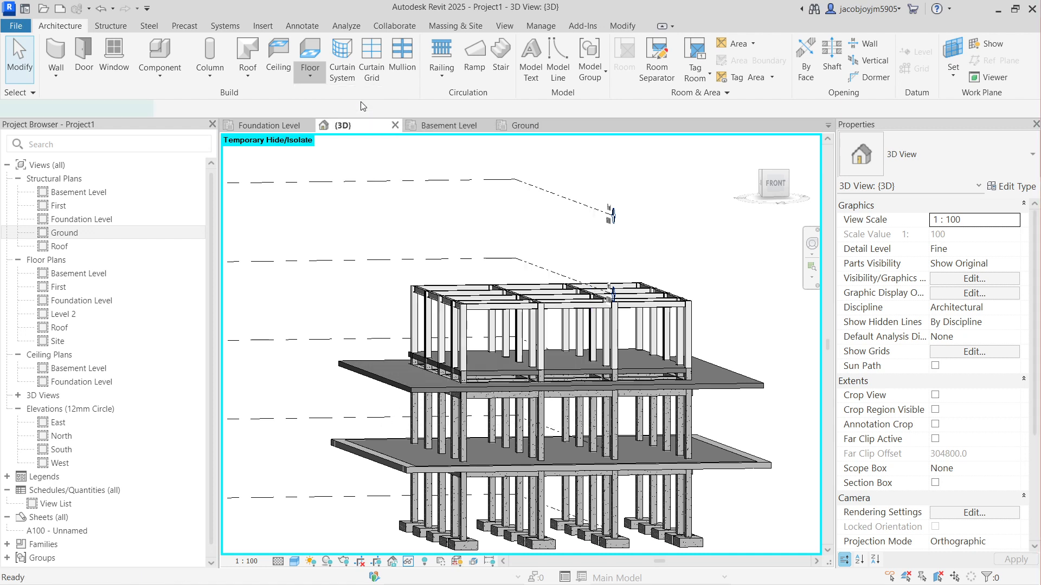
{"action": "left_click", "coordinate": [889, 168]}
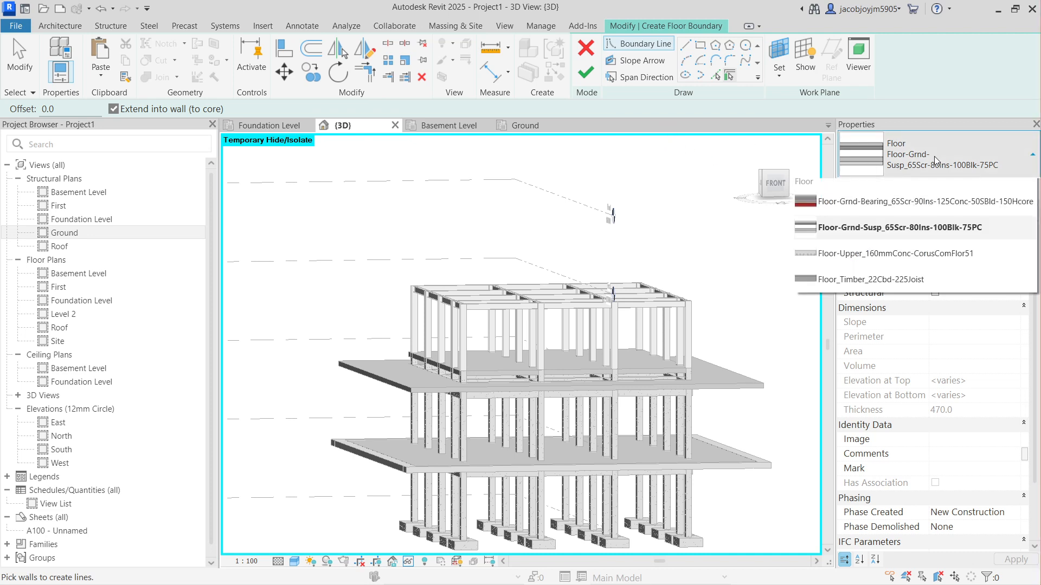
{"action": "middle_click_drag", "start_coordinate": [592, 216], "coordinate": [679, 306], "text": "shift"}
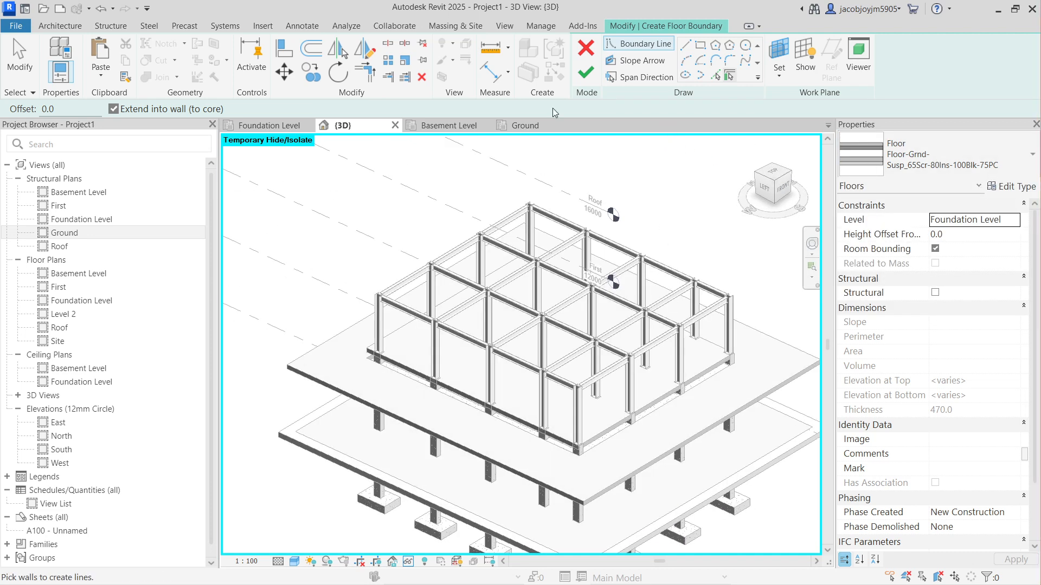
{"action": "left_click", "coordinate": [101, 71]}
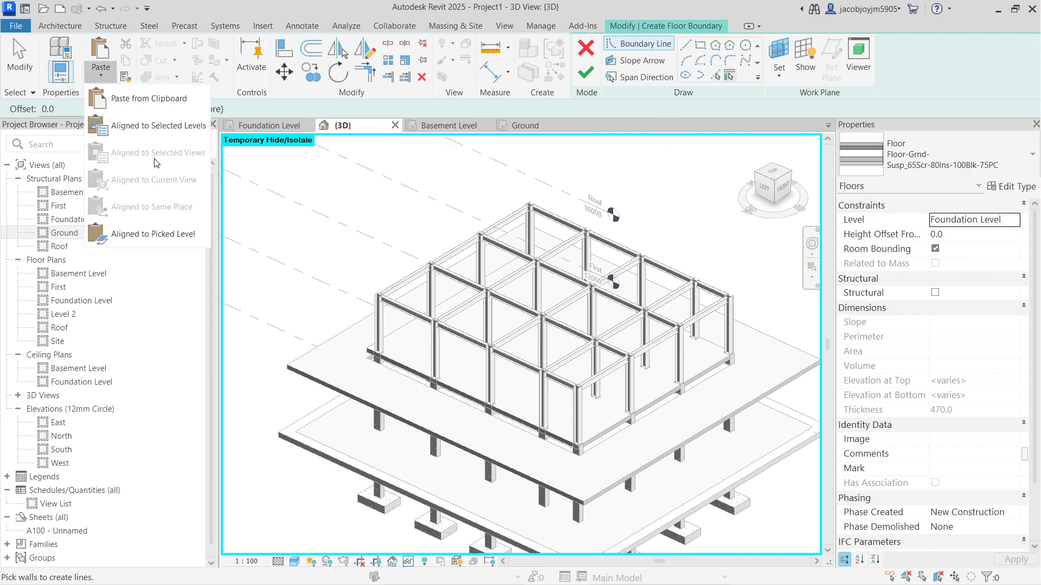
{"action": "left_click", "coordinate": [155, 128]}
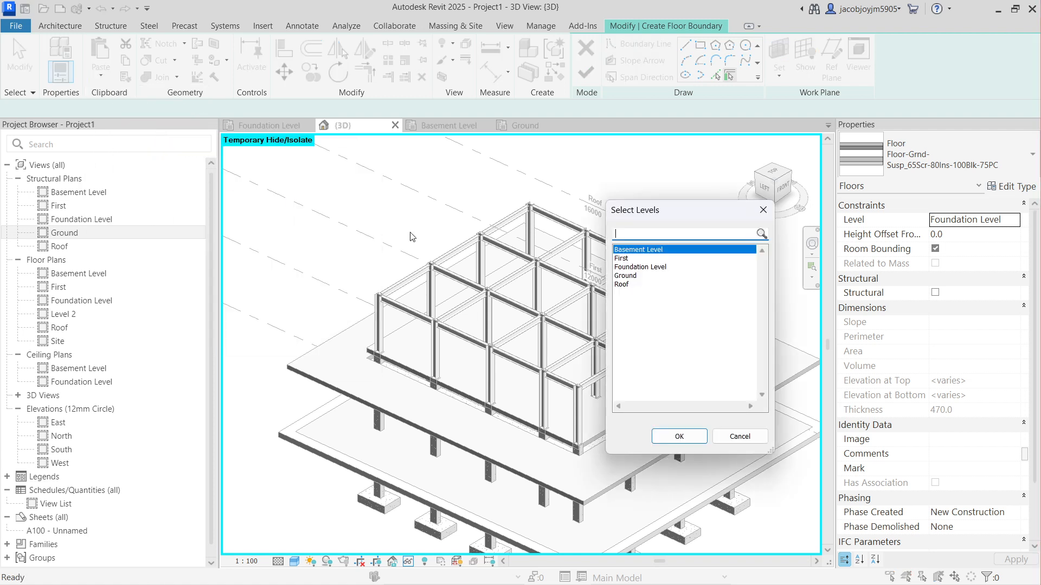
{"action": "left_click", "coordinate": [626, 266]}
{"action": "left_click", "coordinate": [673, 436]}
{"action": "middle_click_drag", "start_coordinate": [588, 318], "coordinate": [418, 348], "text": "shift"}
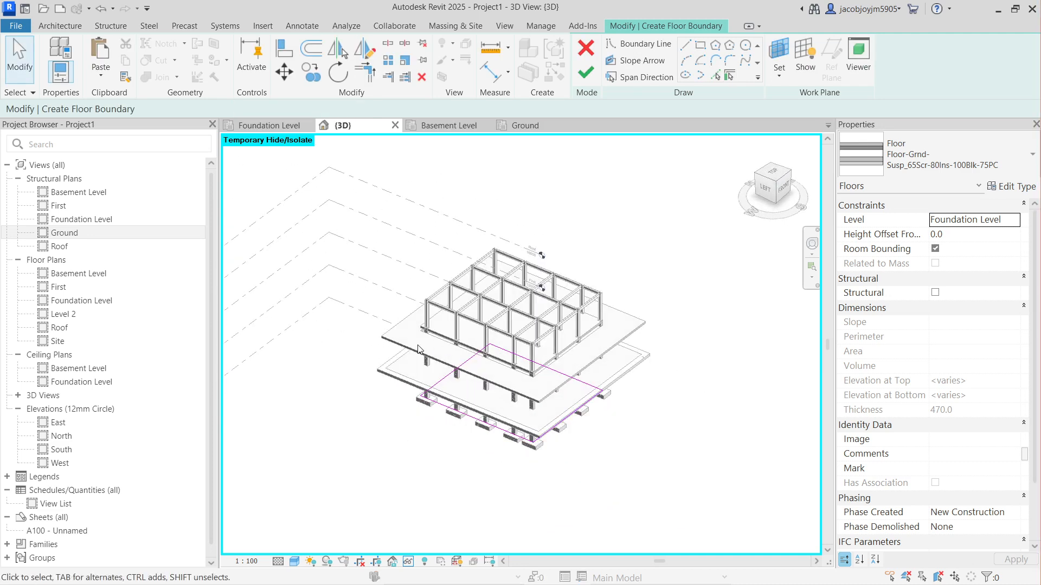
{"action": "left_click", "coordinate": [586, 72]}
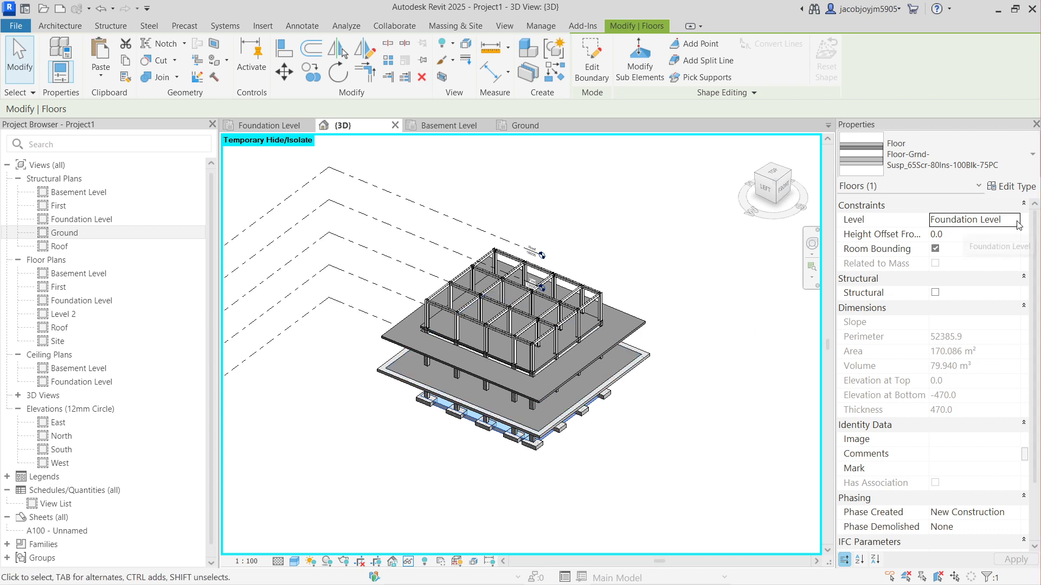
Step: Set the new floor's level constraint to First
{"action": "left_click", "coordinate": [970, 220]}
{"action": "left_click", "coordinate": [950, 273]}
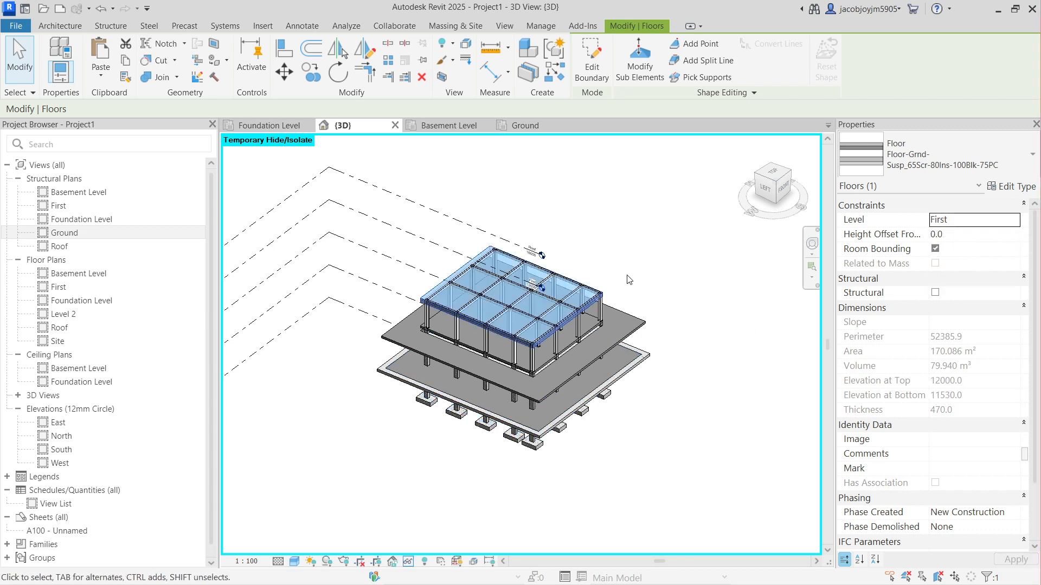
{"action": "scroll", "coordinate": [533, 268], "scroll_direction": "up", "scroll_amount": 3}
{"action": "middle_click_drag", "start_coordinate": [687, 293], "coordinate": [656, 235], "text": "shift"}
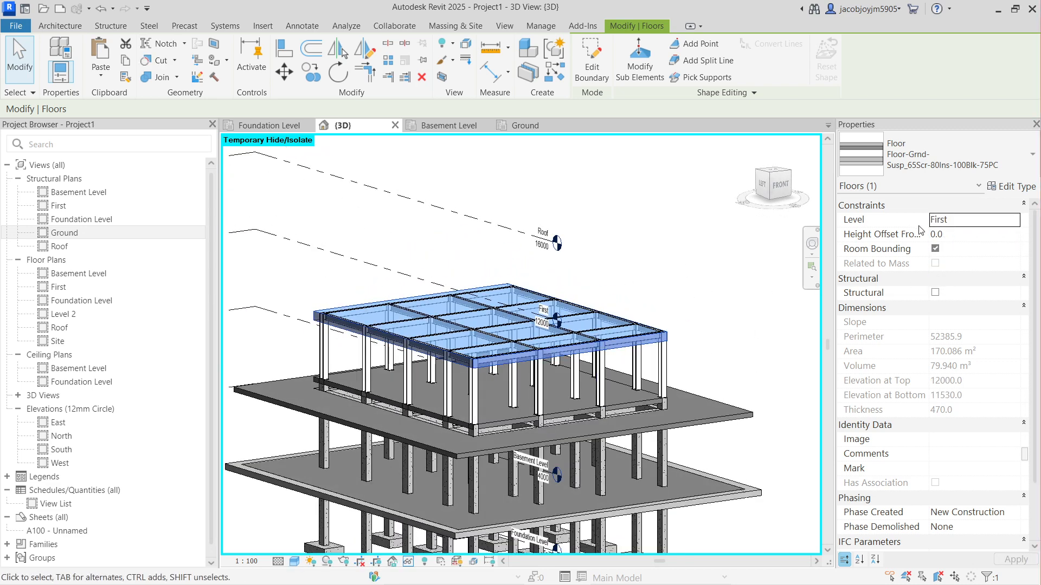
Step: Examine the layers in the structure of the First-level floor's type
{"action": "left_click", "coordinate": [1012, 187]}
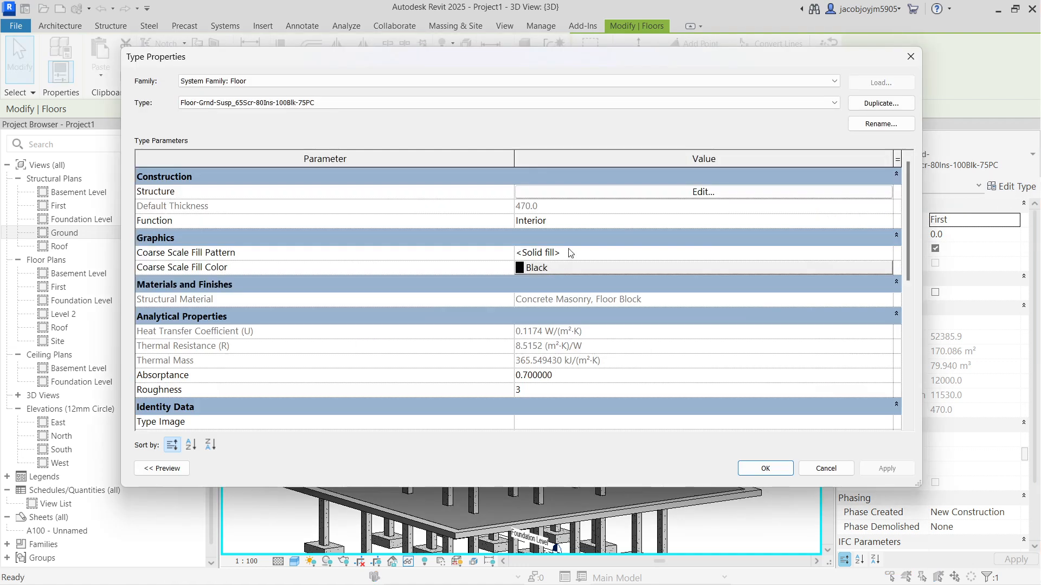
{"action": "left_click", "coordinate": [586, 193]}
{"action": "left_click", "coordinate": [147, 175]}
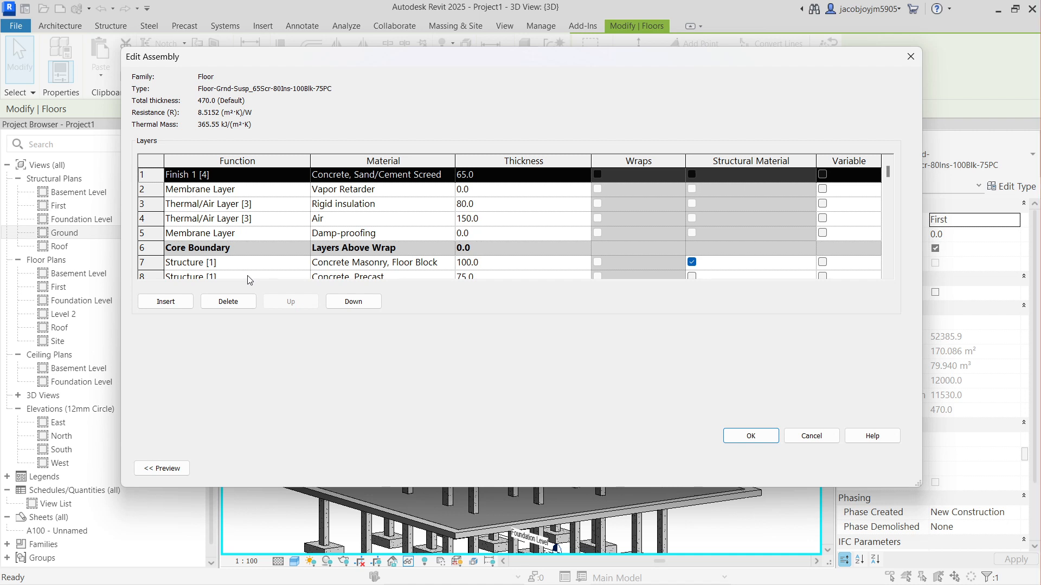
{"action": "scroll", "coordinate": [279, 221], "scroll_direction": "down", "scroll_amount": 1}
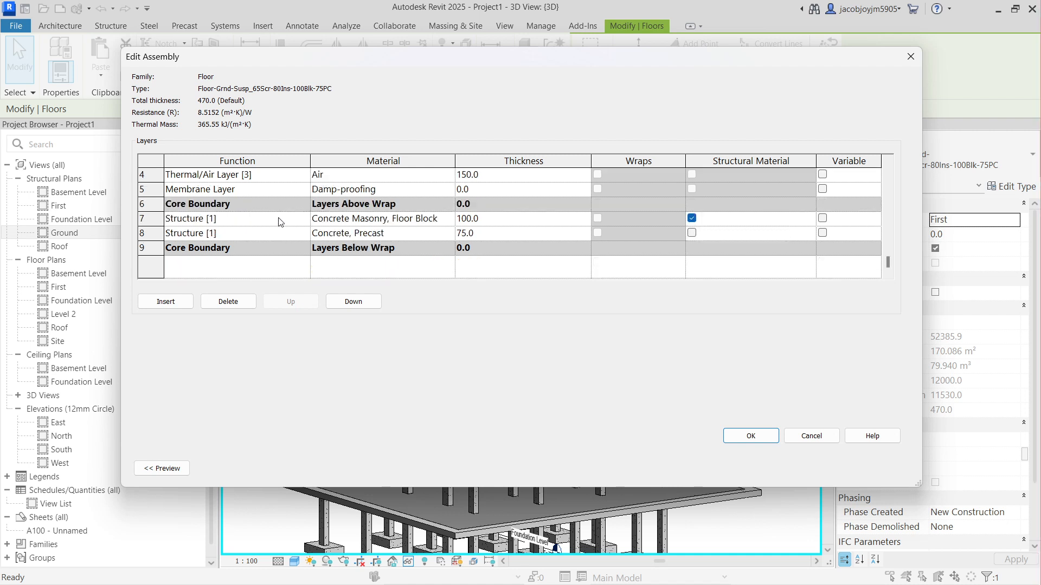
{"action": "scroll", "coordinate": [240, 188], "scroll_direction": "up", "scroll_amount": 1}
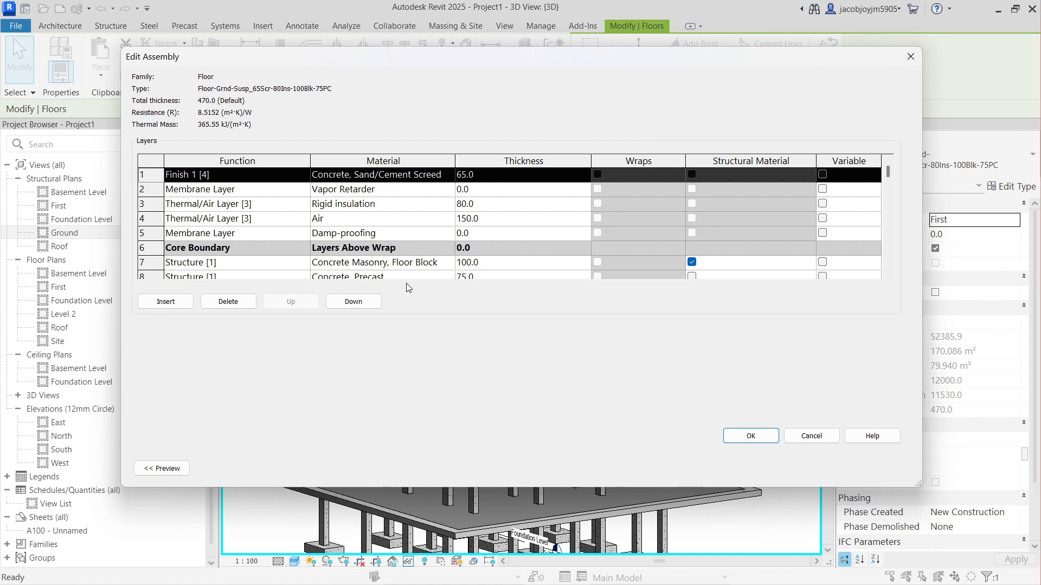
{"action": "left_click", "coordinate": [911, 59]}
{"action": "left_click", "coordinate": [911, 59]}
{"action": "left_click", "coordinate": [636, 252]}
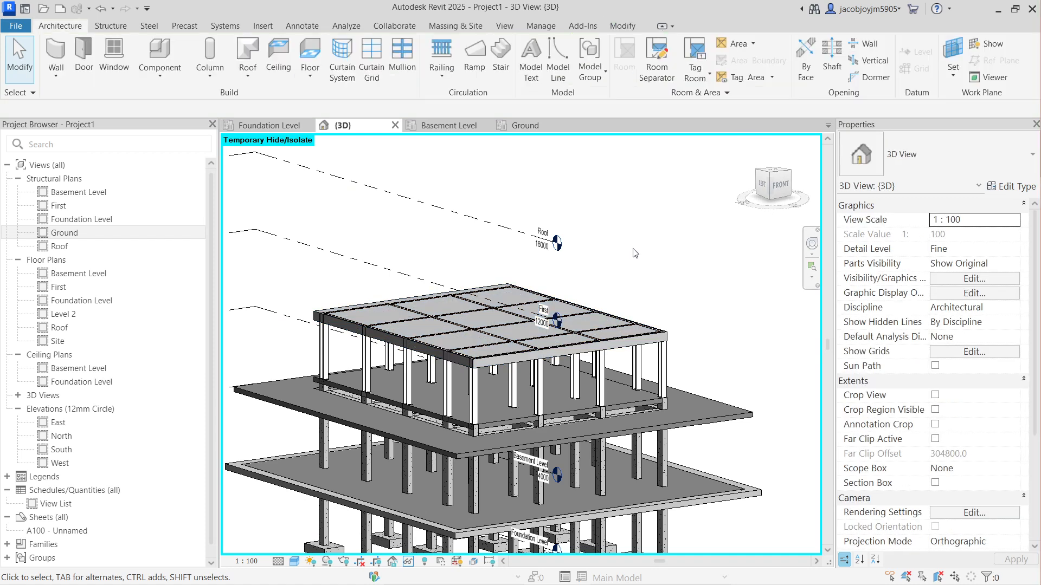
Step: Duplicate the First-level floor's type under the name Floor 250
{"action": "left_click", "coordinate": [489, 287]}
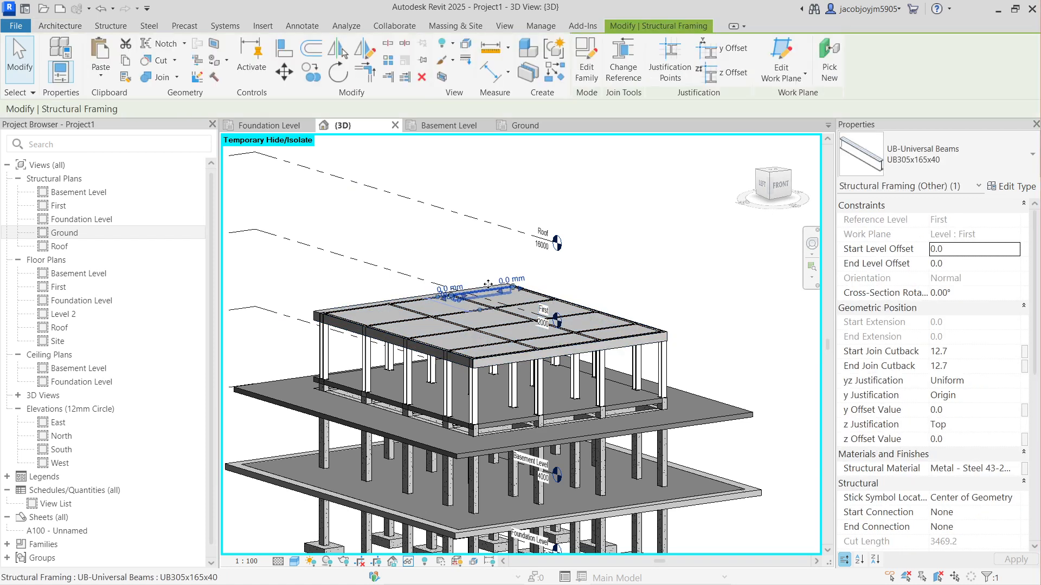
{"action": "left_click", "coordinate": [463, 243]}
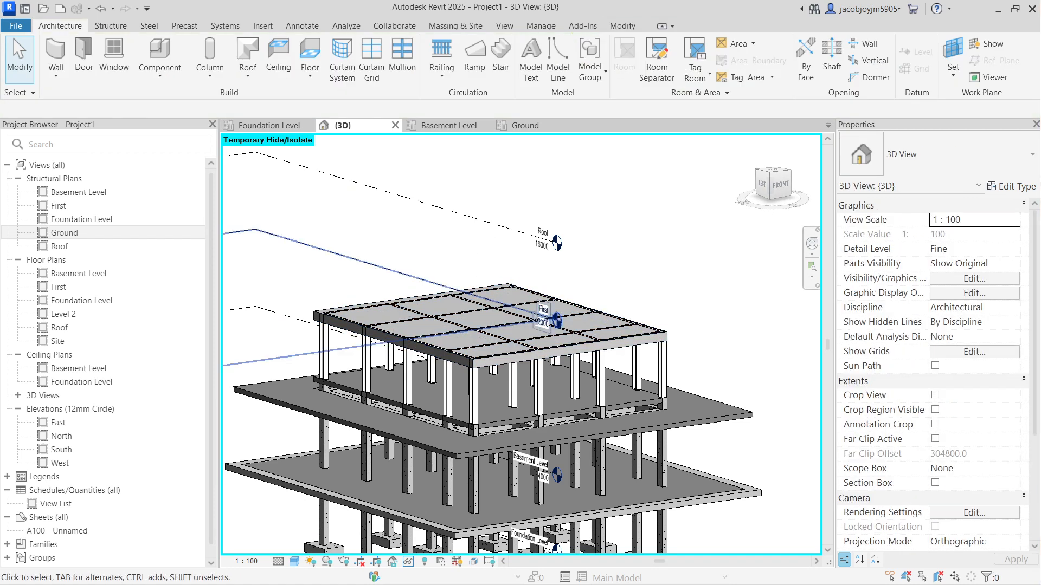
{"action": "left_click", "coordinate": [332, 308]}
{"action": "left_click", "coordinate": [1018, 187]}
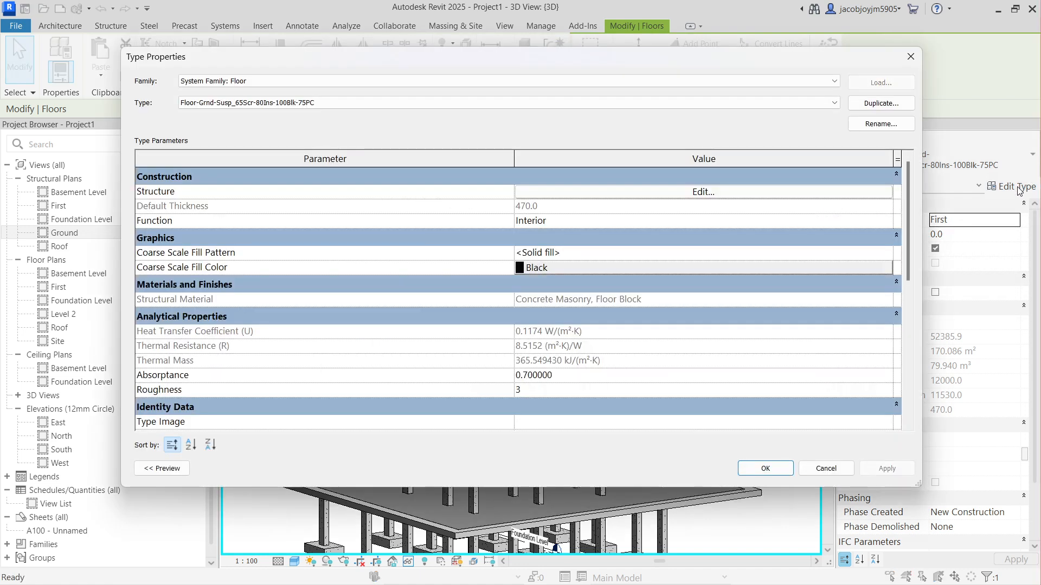
{"action": "left_click", "coordinate": [879, 104]}
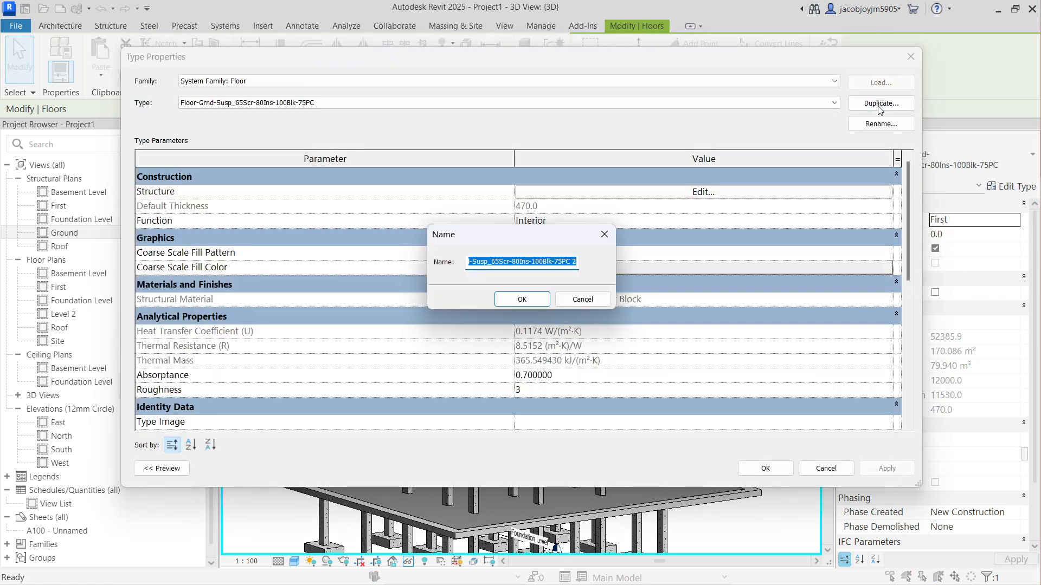
{"action": "type", "text": "Floor "}
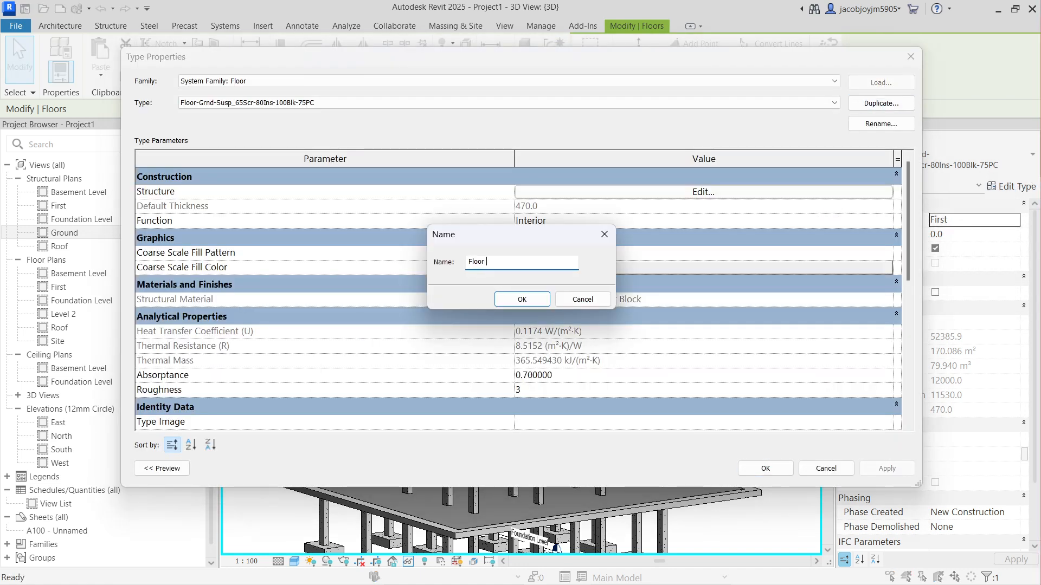
{"action": "type", "text": "20"}
{"action": "left_click", "coordinate": [527, 299]}
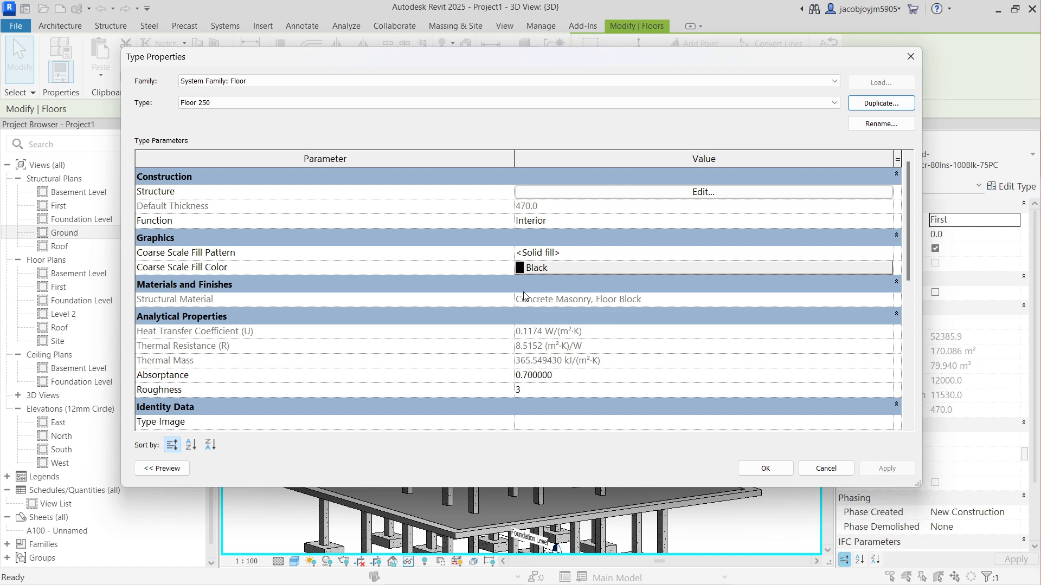
Step: Delete all five finish, membrane and thermal/air layers above the core boundary in Floor 250's structure
{"action": "left_click", "coordinate": [544, 197]}
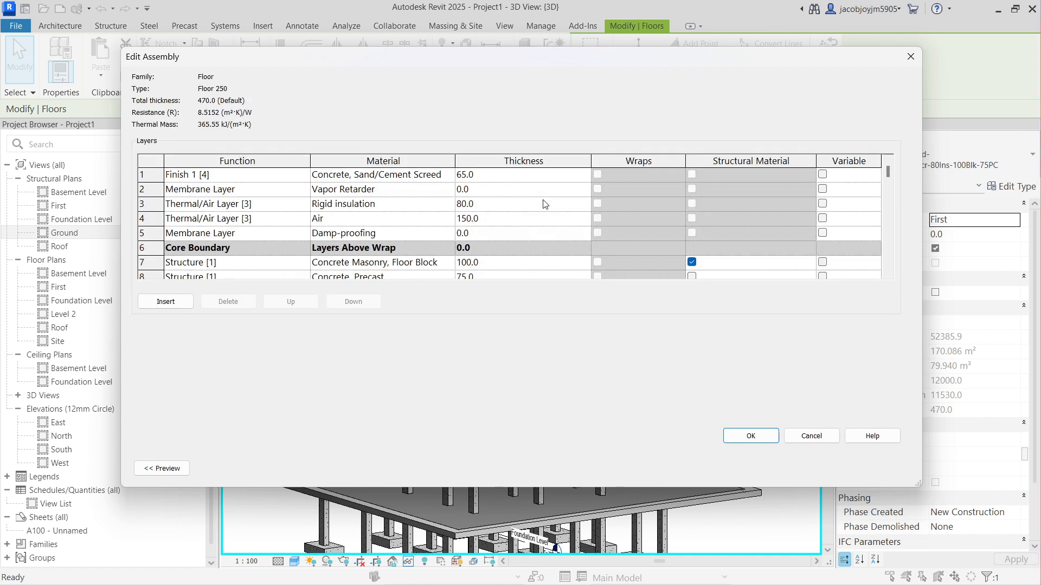
{"action": "left_click", "coordinate": [177, 180]}
{"action": "scroll", "coordinate": [350, 211], "scroll_direction": "down", "scroll_amount": 1}
{"action": "scroll", "coordinate": [351, 212], "scroll_direction": "up", "scroll_amount": 1}
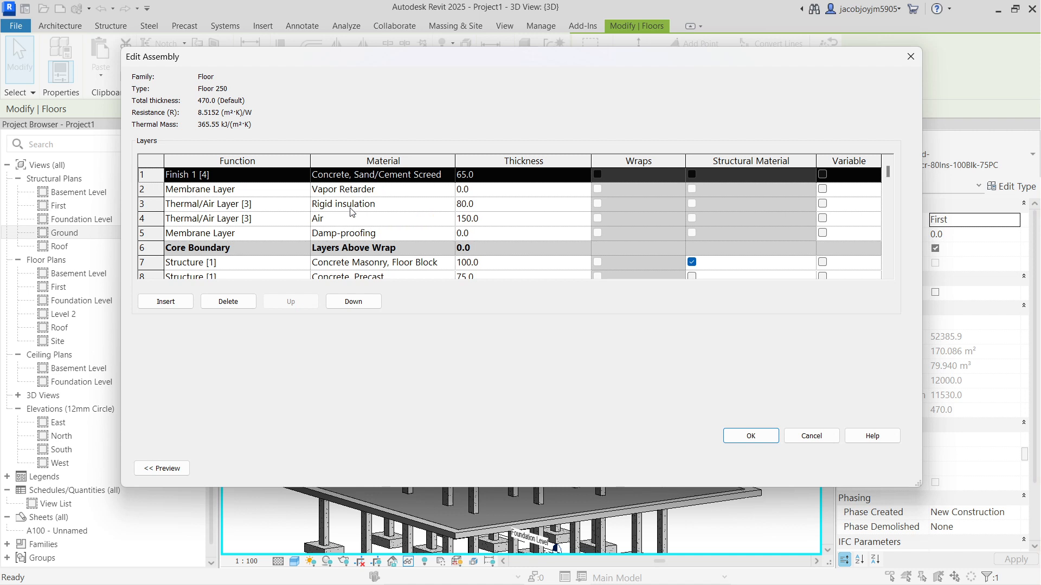
{"action": "left_click", "coordinate": [243, 305]}
{"action": "left_click", "coordinate": [243, 305]}
{"action": "left_click", "coordinate": [243, 305]}
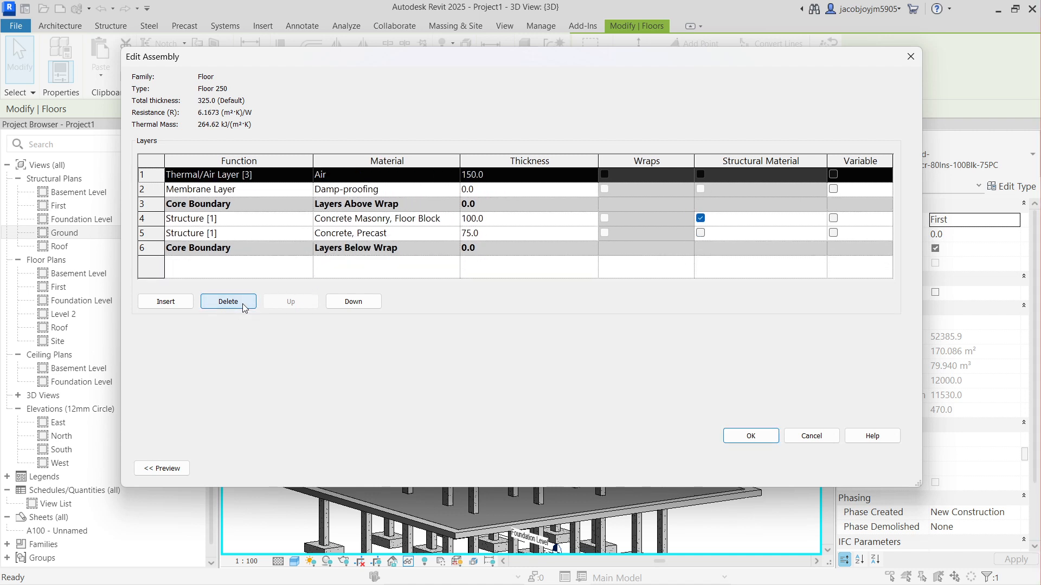
{"action": "left_click", "coordinate": [243, 305]}
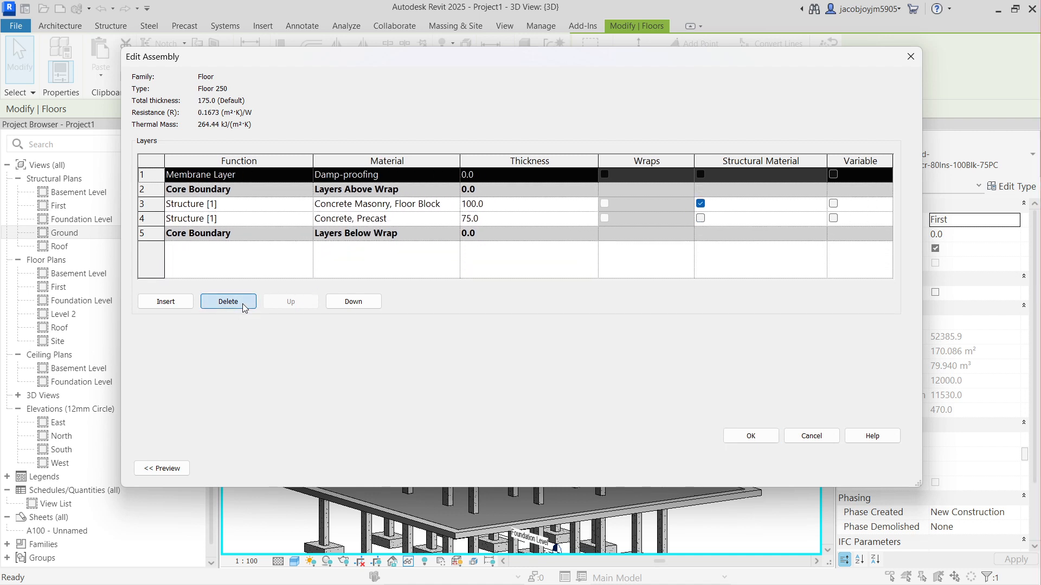
{"action": "left_click", "coordinate": [242, 305]}
Step: Delete the Concrete, Precast layer and set the Concrete Masonry, Floor Block layer's thickness to 200 mm
{"action": "left_click", "coordinate": [147, 205]}
{"action": "left_click", "coordinate": [222, 302]}
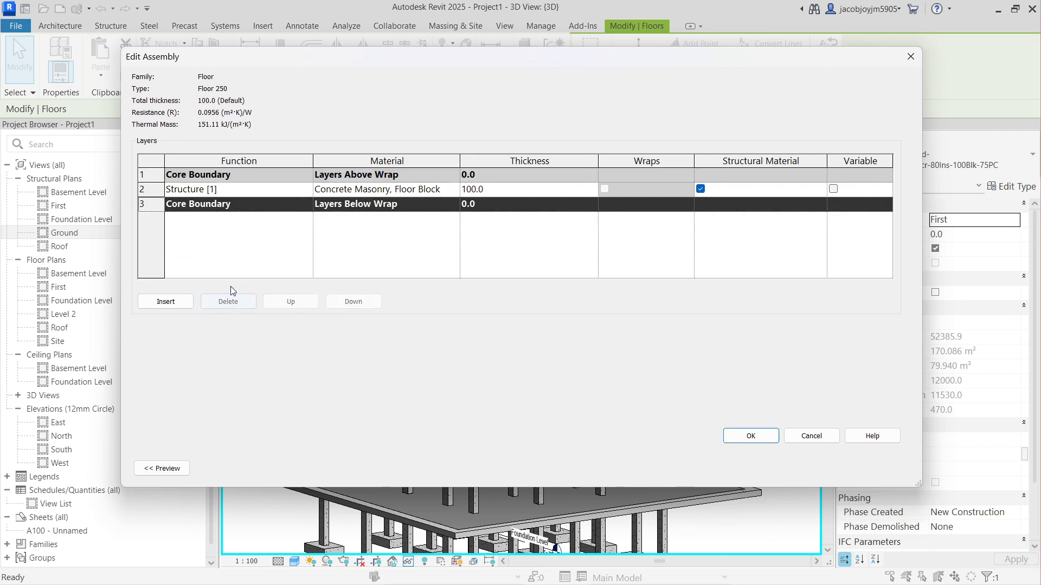
{"action": "left_click", "coordinate": [524, 190]}
{"action": "type", "text": "200"}
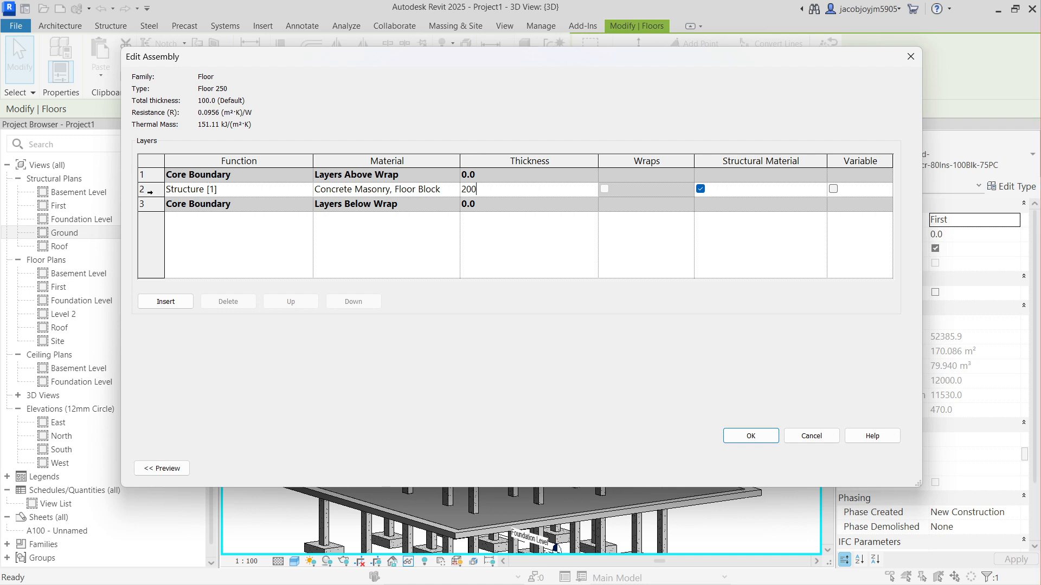
Step: Add a 50 mm Finish 1 [4] layer above the core boundary in Floor 250's structure
{"action": "left_click", "coordinate": [149, 190]}
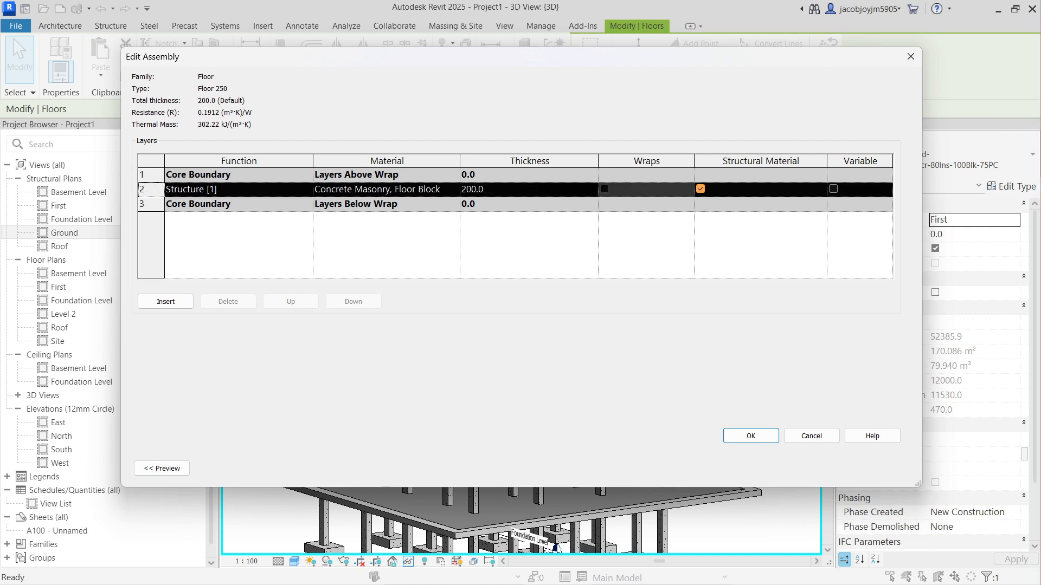
{"action": "left_click", "coordinate": [183, 301]}
{"action": "left_click", "coordinate": [291, 302]}
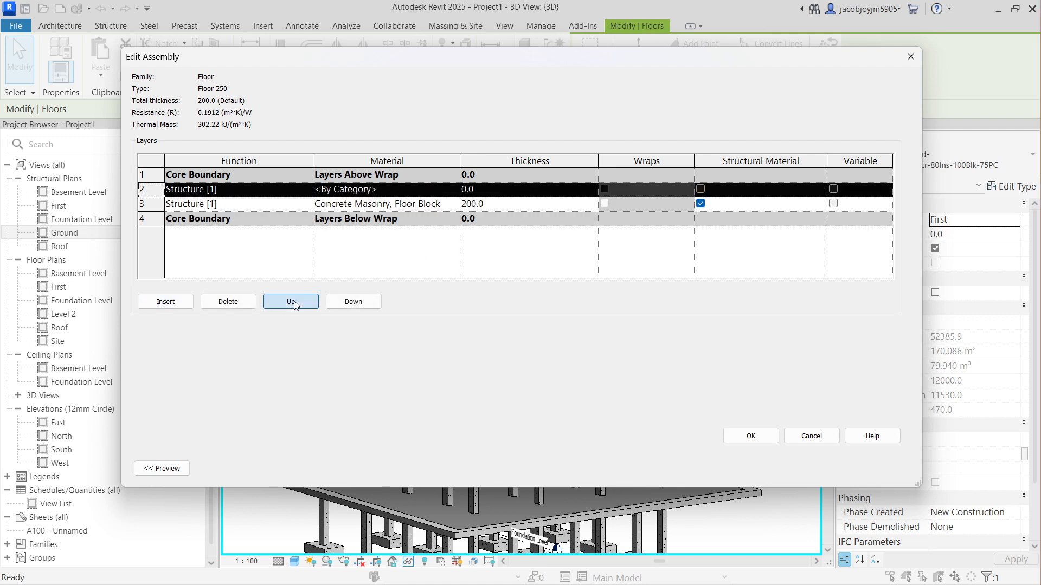
{"action": "left_click", "coordinate": [308, 176]}
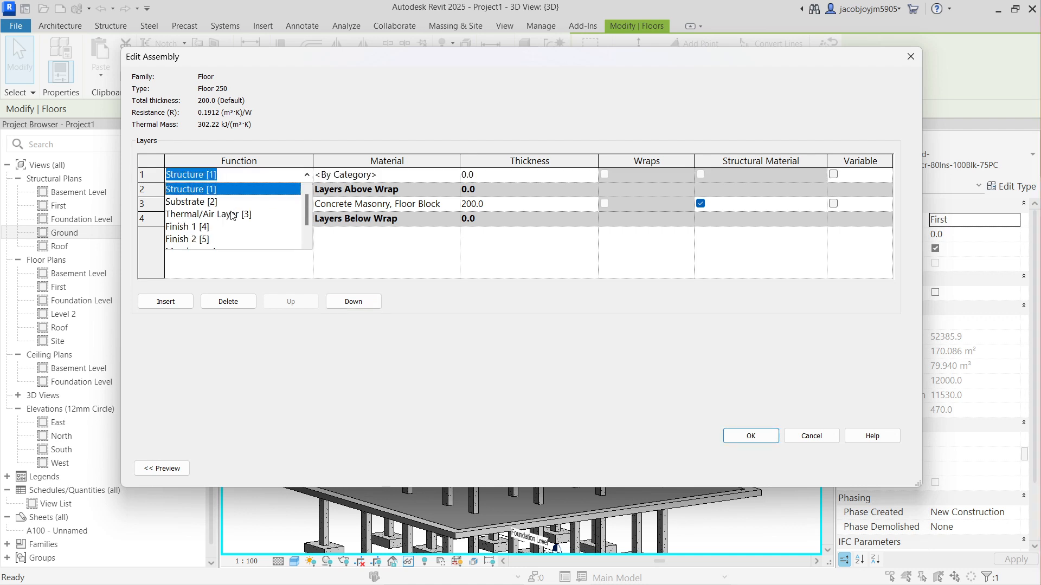
{"action": "left_click", "coordinate": [206, 226]}
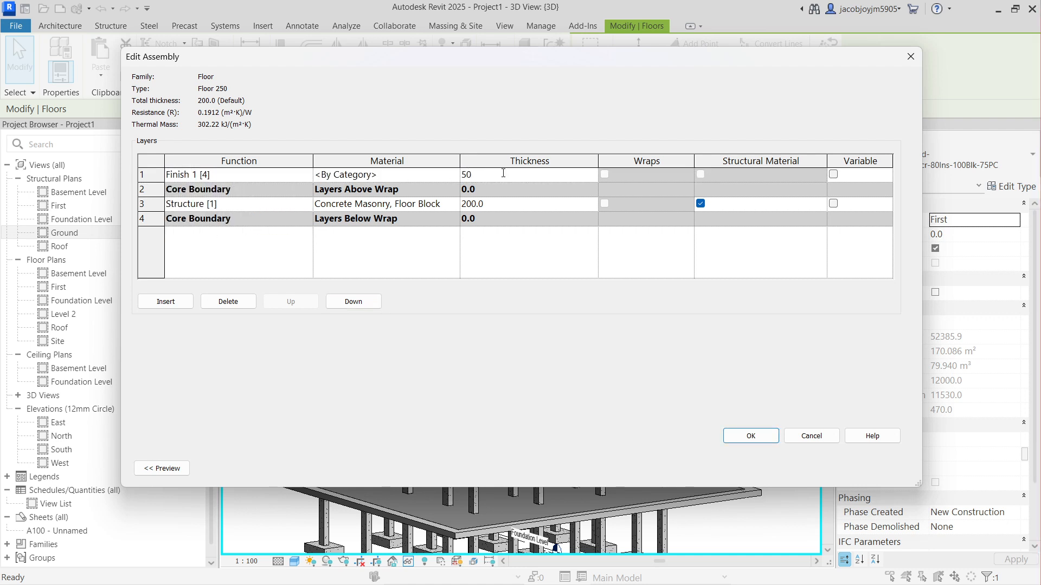
Step: Accept the edited layer structure for the Floor 250 type and clear the floor selection
{"action": "left_click", "coordinate": [748, 435]}
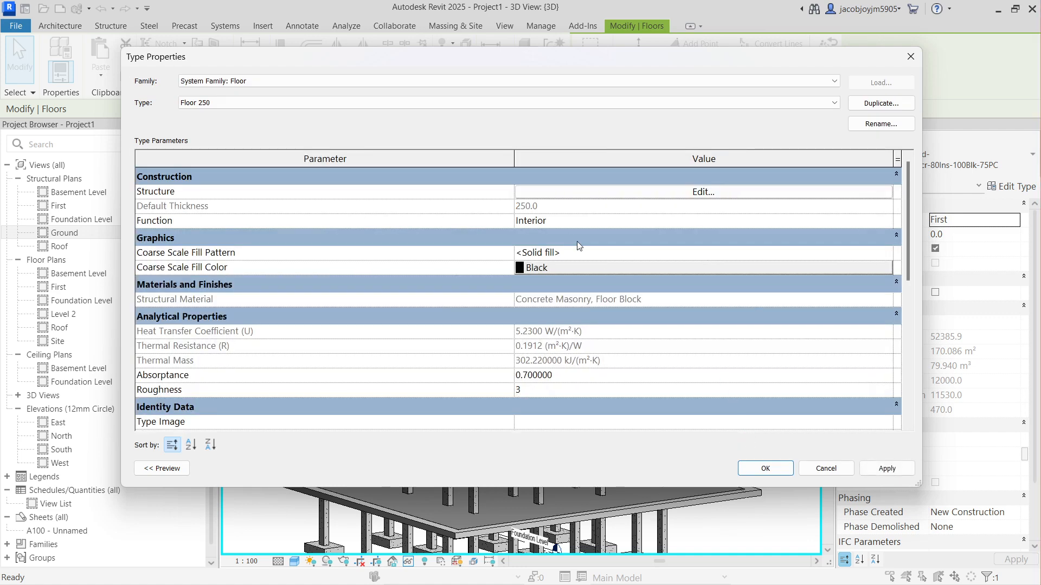
{"action": "left_click", "coordinate": [764, 468]}
{"action": "left_click", "coordinate": [699, 279]}
Step: Examine from the front how the First-level floor sits relative to the steel beams and columns
{"action": "scroll", "coordinate": [448, 361], "scroll_direction": "up", "scroll_amount": 6}
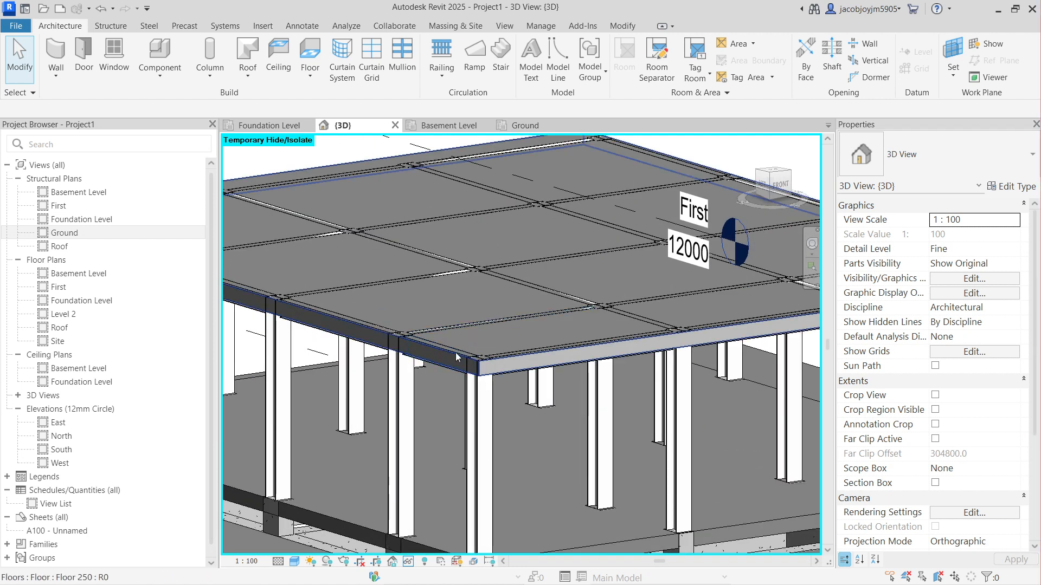
{"action": "left_click", "coordinate": [470, 367]}
{"action": "left_click", "coordinate": [775, 184]}
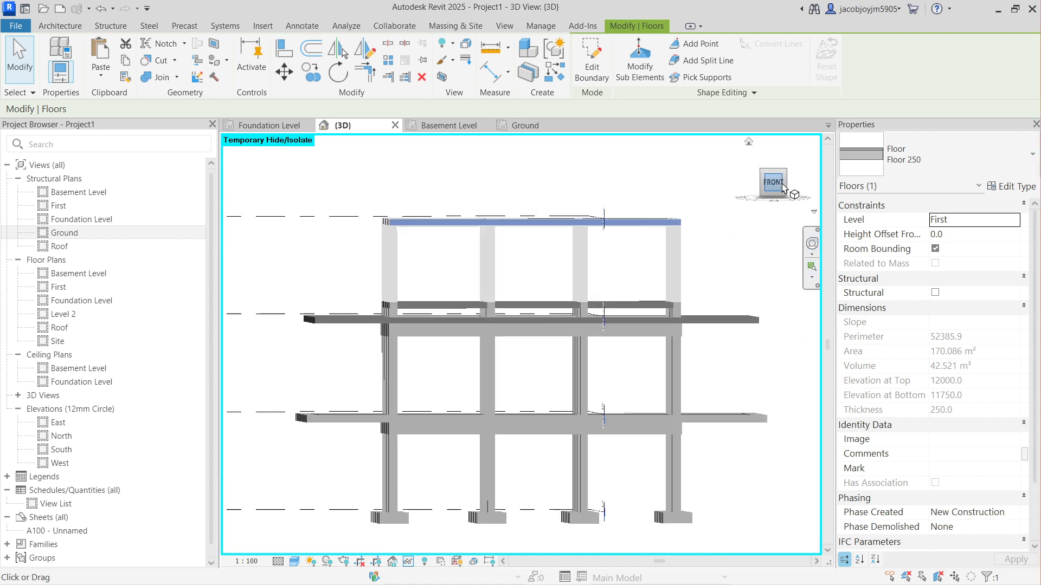
{"action": "scroll", "coordinate": [394, 355], "scroll_direction": "up", "scroll_amount": 5}
{"action": "scroll", "coordinate": [394, 354], "scroll_direction": "up", "scroll_amount": 2}
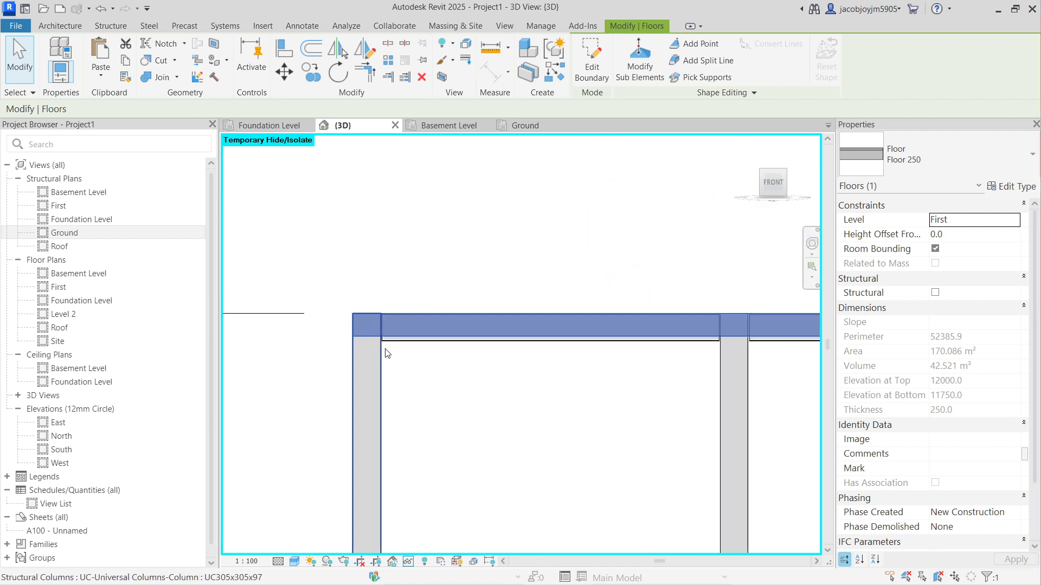
{"action": "scroll", "coordinate": [389, 347], "scroll_direction": "down", "scroll_amount": 5}
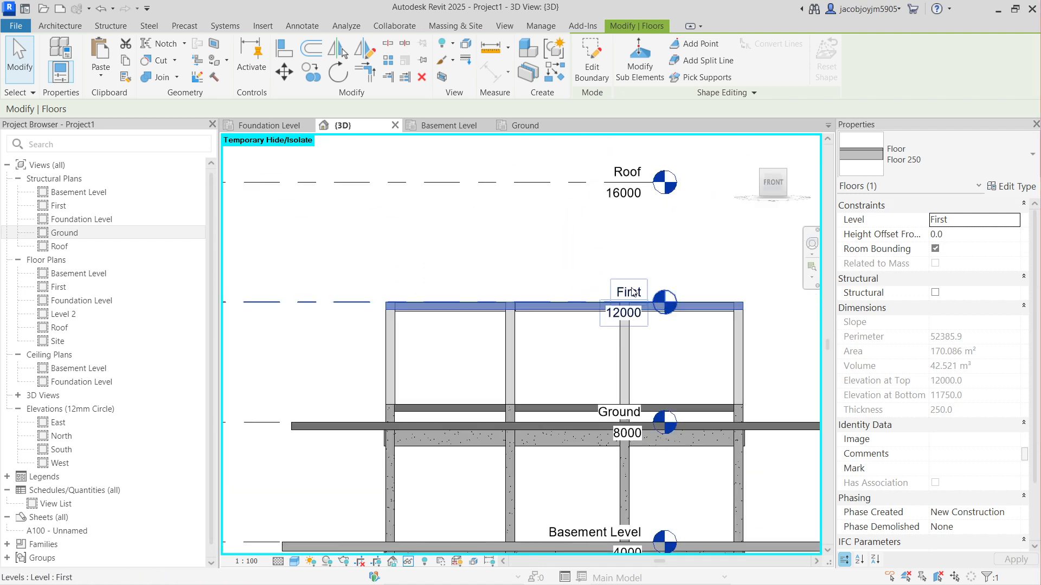
{"action": "scroll", "coordinate": [425, 307], "scroll_direction": "up", "scroll_amount": 3}
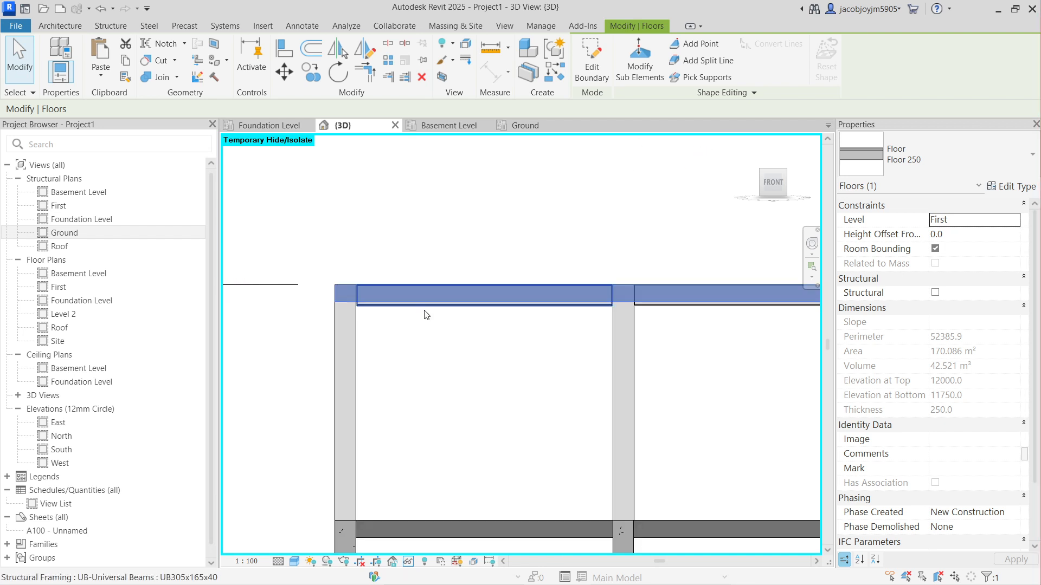
{"action": "scroll", "coordinate": [415, 301], "scroll_direction": "down", "scroll_amount": 2}
{"action": "scroll", "coordinate": [413, 339], "scroll_direction": "down", "scroll_amount": 2}
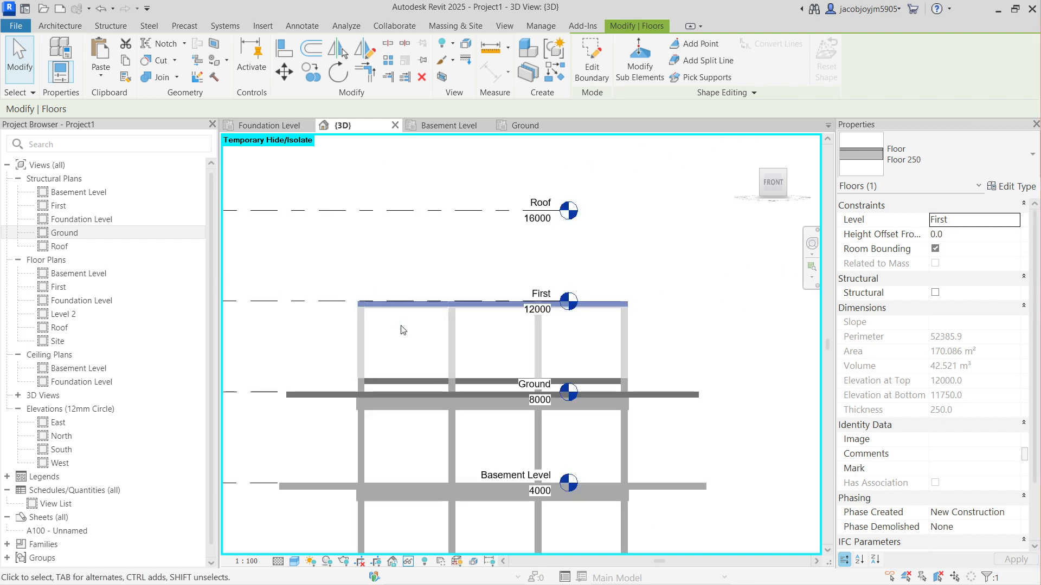
Step: Select only the First-level structural framing by filtering out the floor, and set the beams' start and end level offsets to -250 mm
{"action": "left_click", "coordinate": [456, 262]}
{"action": "left_click_drag", "start_coordinate": [307, 267], "coordinate": [701, 343]}
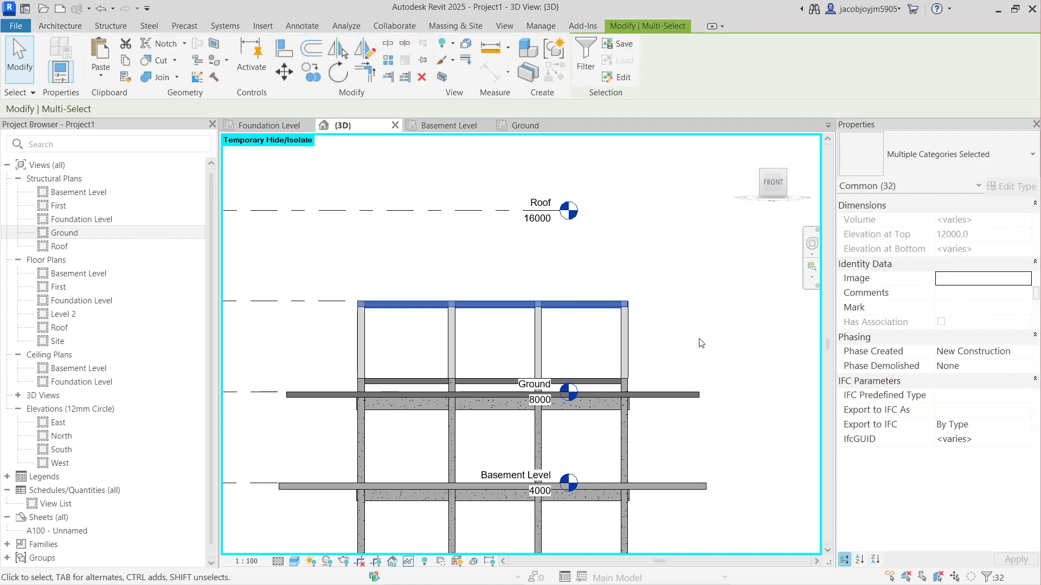
{"action": "left_click", "coordinate": [585, 54]}
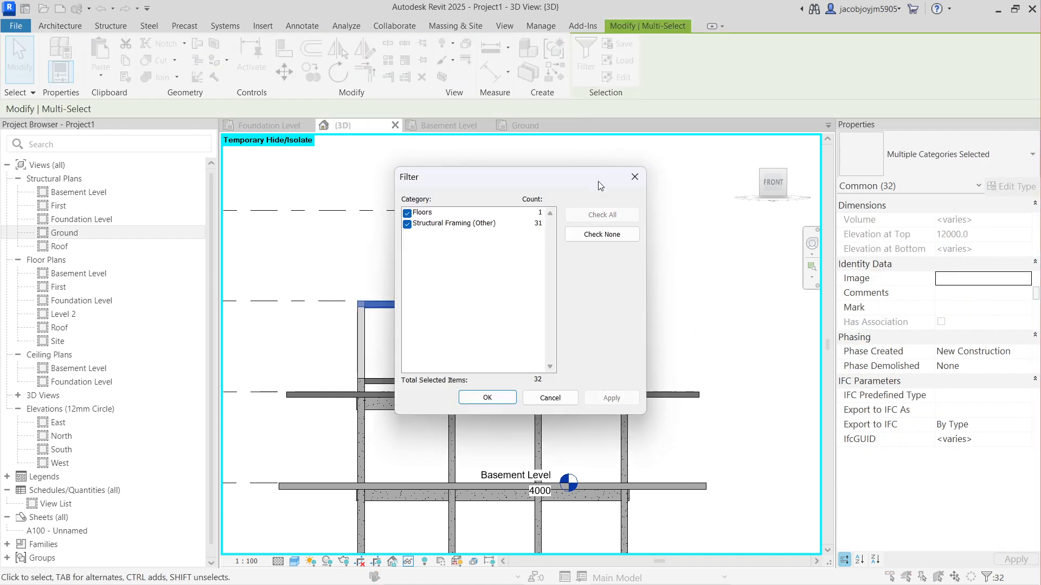
{"action": "left_click", "coordinate": [407, 213]}
{"action": "left_click", "coordinate": [491, 397]}
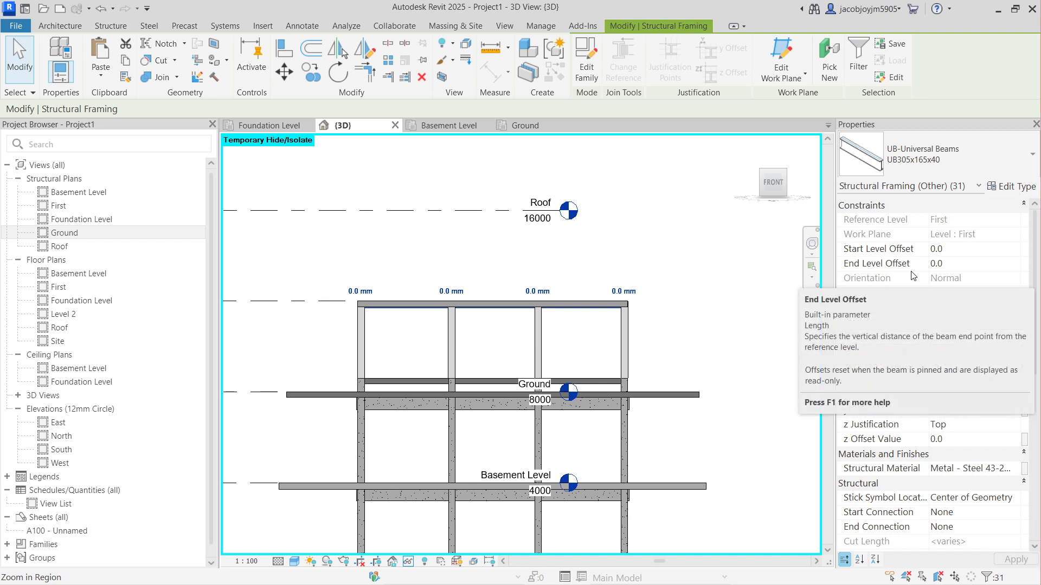
{"action": "left_click", "coordinate": [968, 251]}
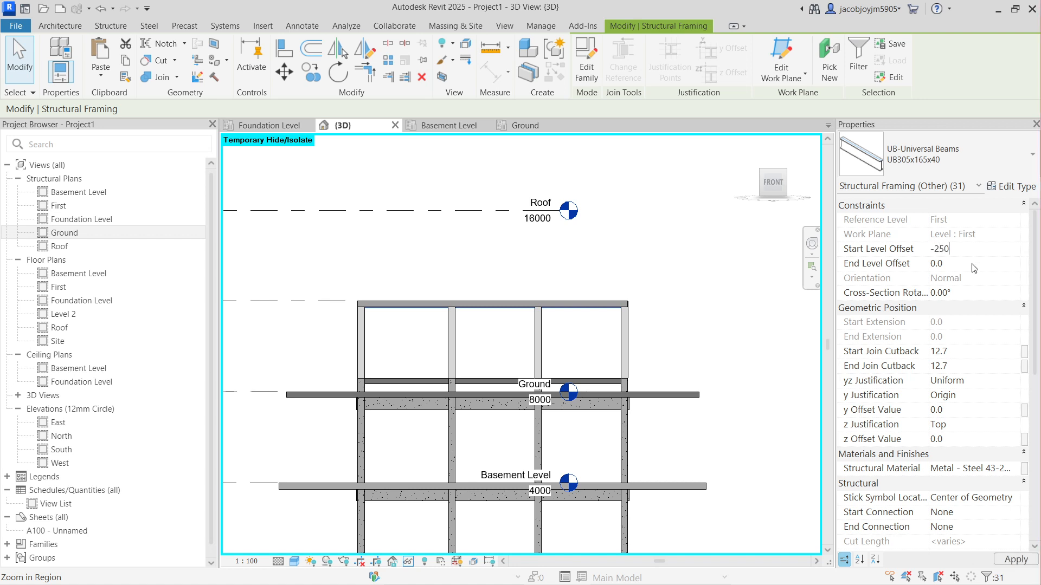
{"action": "type", "text": "-250"}
{"action": "left_click", "coordinate": [972, 264]}
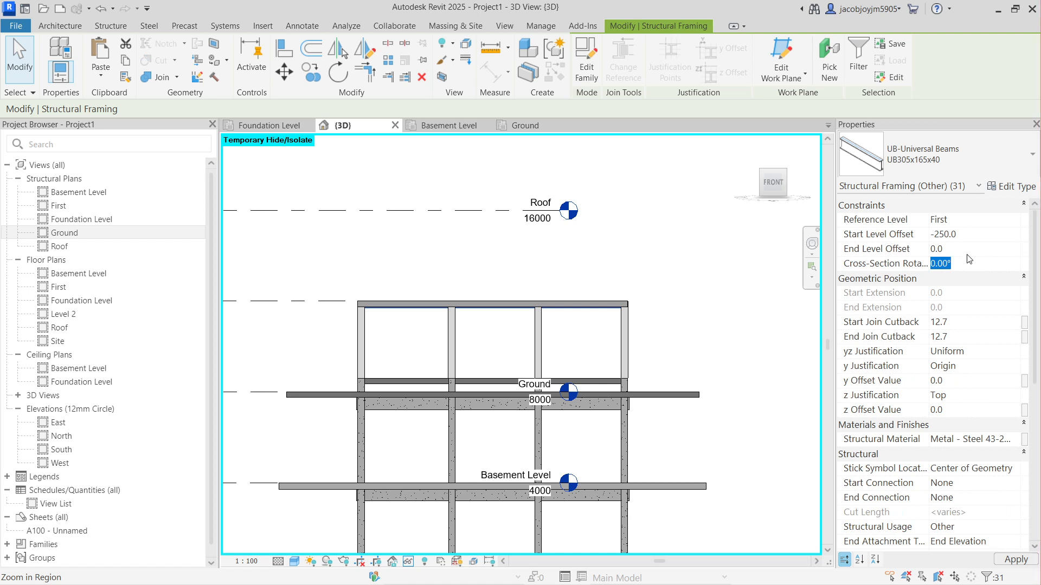
{"action": "left_click", "coordinate": [965, 251]}
{"action": "type", "text": "-250"}
{"action": "key", "text": "Return"}
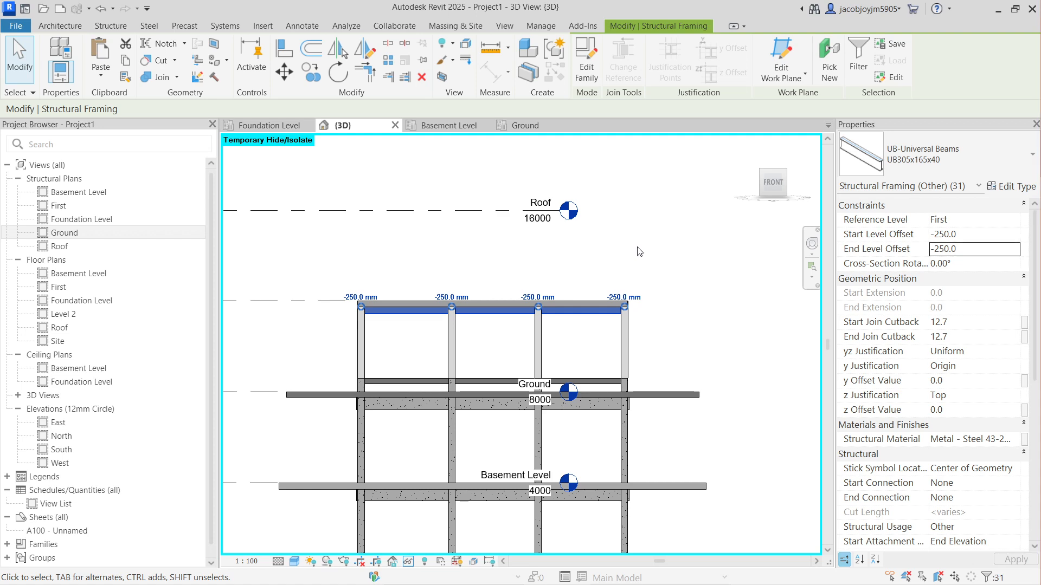
Step: Inspect the lowered steel beams beneath the First-level floor in 3D and from the front
{"action": "middle_click_drag", "start_coordinate": [470, 283], "coordinate": [538, 324], "text": "shift"}
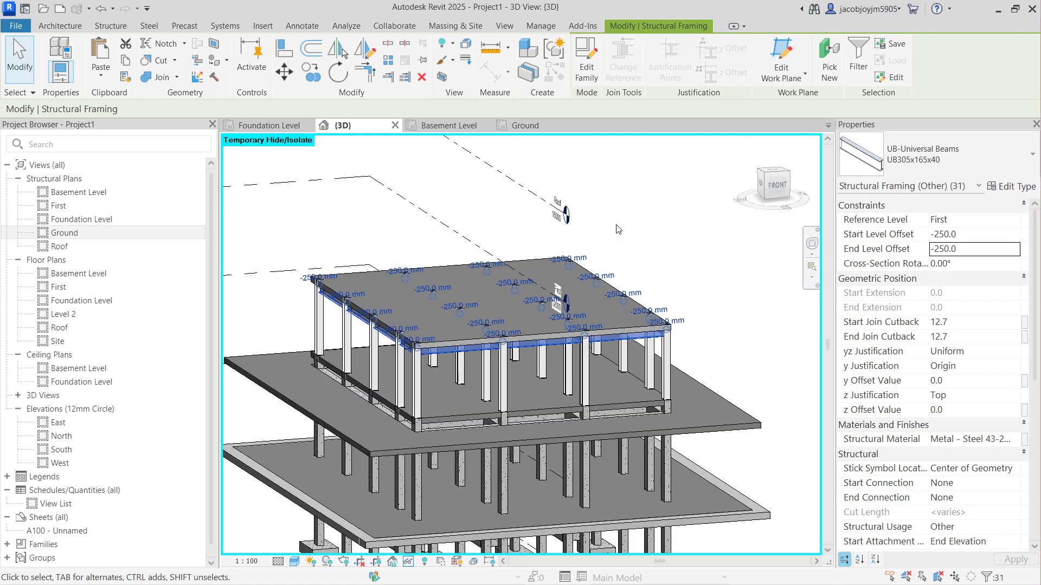
{"action": "middle_click_drag", "start_coordinate": [422, 271], "coordinate": [459, 288], "text": "shift"}
{"action": "scroll", "coordinate": [460, 290], "scroll_direction": "up", "scroll_amount": 2}
{"action": "left_click", "coordinate": [497, 242]}
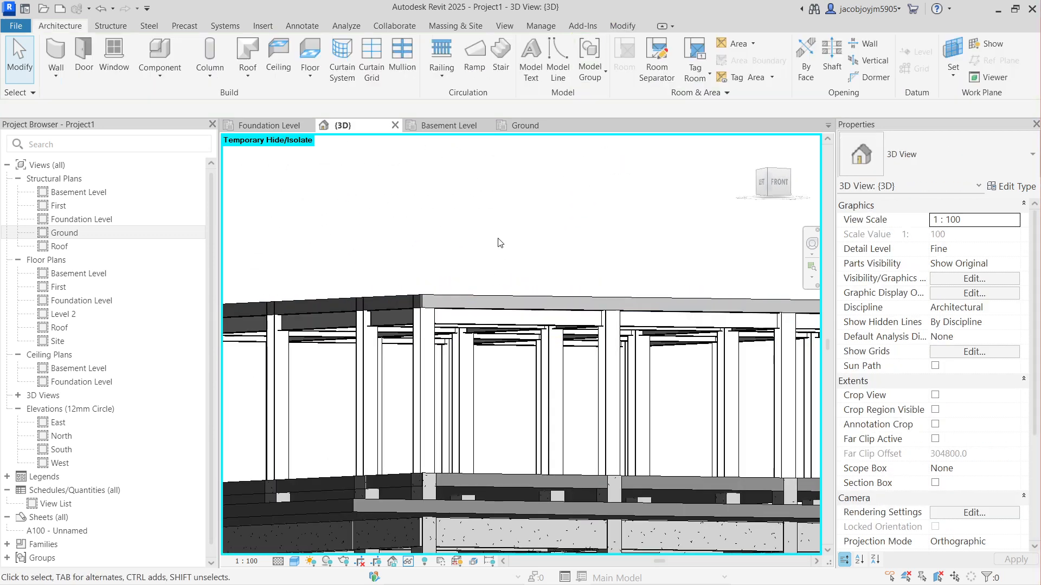
{"action": "left_click", "coordinate": [781, 183]}
{"action": "scroll", "coordinate": [547, 287], "scroll_direction": "up", "scroll_amount": 5}
{"action": "left_click", "coordinate": [553, 296]}
{"action": "middle_click_drag", "start_coordinate": [554, 296], "coordinate": [458, 219]}
{"action": "scroll", "coordinate": [458, 219], "scroll_direction": "down", "scroll_amount": 2}
{"action": "key", "text": "Escape"}
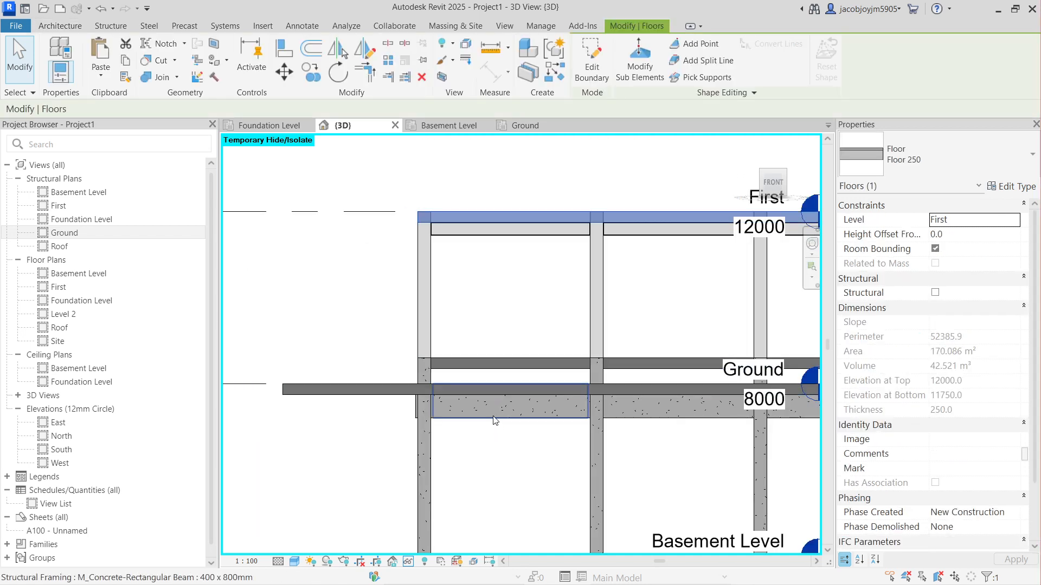
Step: Compare the level offsets of a Ground-level concrete beam and a First-level steel beam
{"action": "left_click", "coordinate": [477, 396]}
{"action": "scroll", "coordinate": [475, 390], "scroll_direction": "up", "scroll_amount": 3}
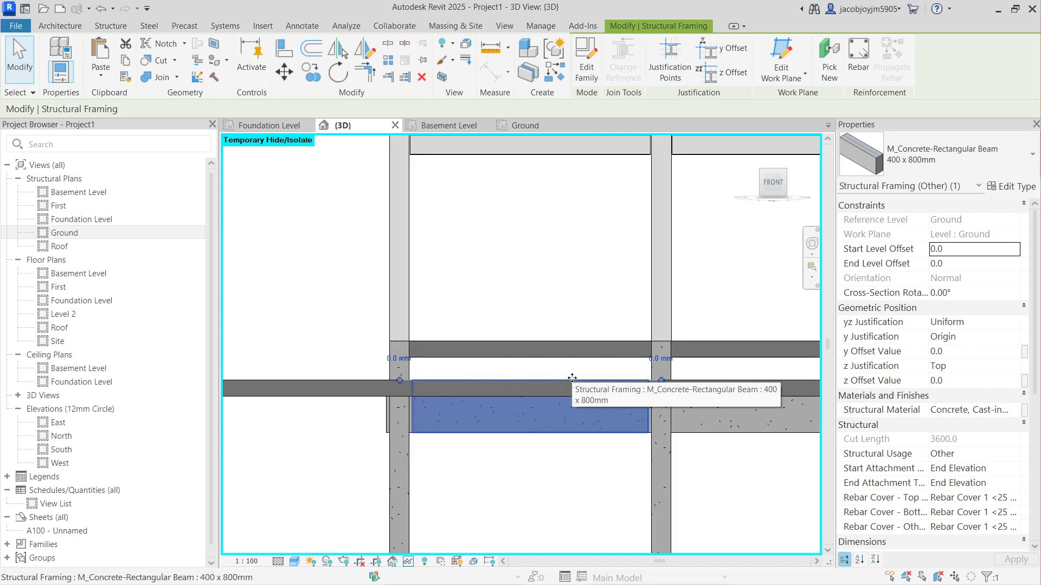
{"action": "scroll", "coordinate": [571, 378], "scroll_direction": "down", "scroll_amount": 2}
{"action": "left_click", "coordinate": [523, 209]}
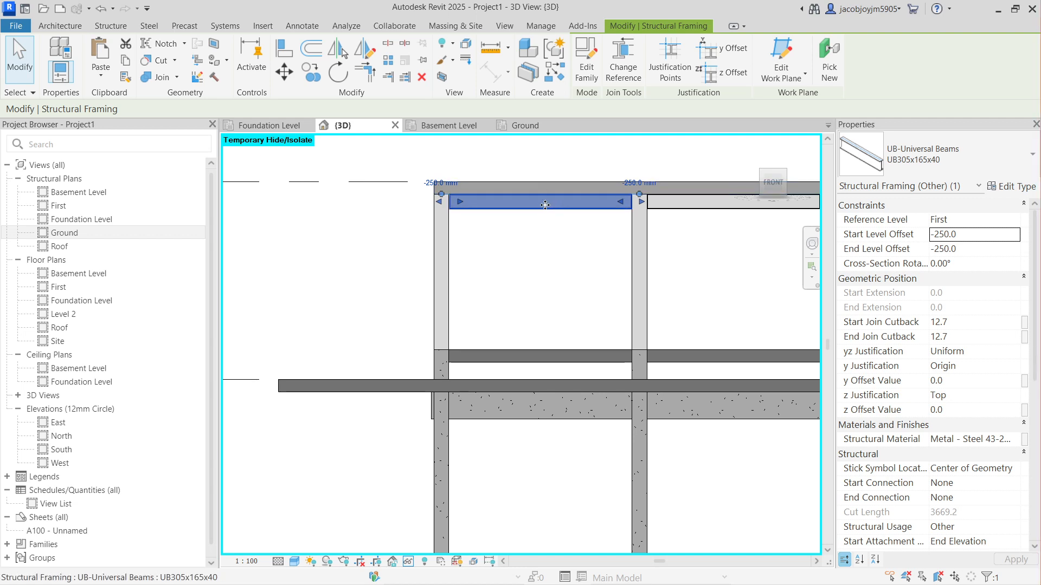
{"action": "left_click", "coordinate": [535, 252]}
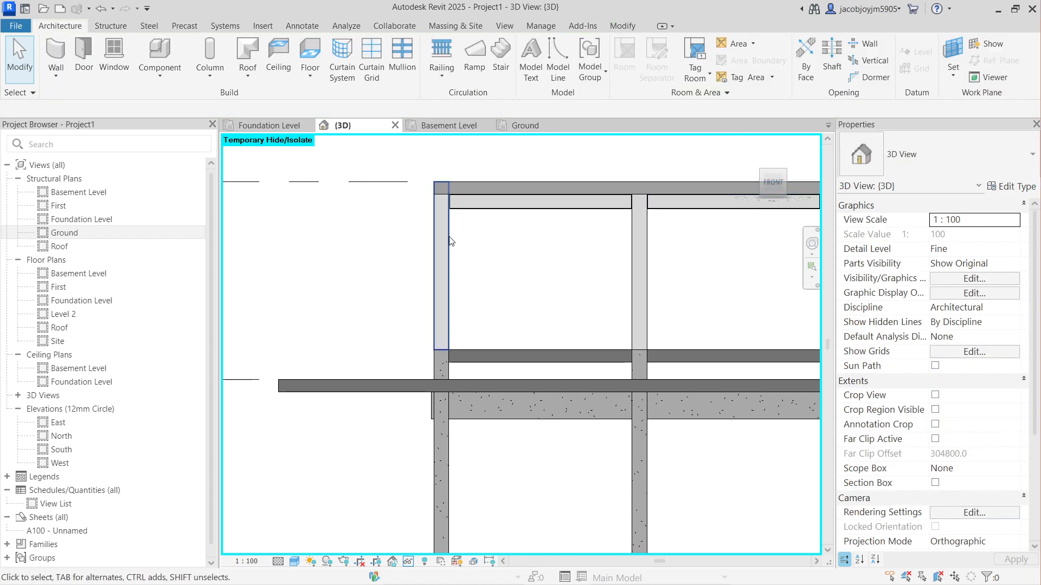
{"action": "scroll", "coordinate": [412, 247], "scroll_direction": "down", "scroll_amount": 1}
Step: Open the First-level Floor 250 slab's boundary for editing in the top view, at the middle column on the west edge
{"action": "middle_click_drag", "start_coordinate": [409, 252], "coordinate": [477, 299], "text": "shift"}
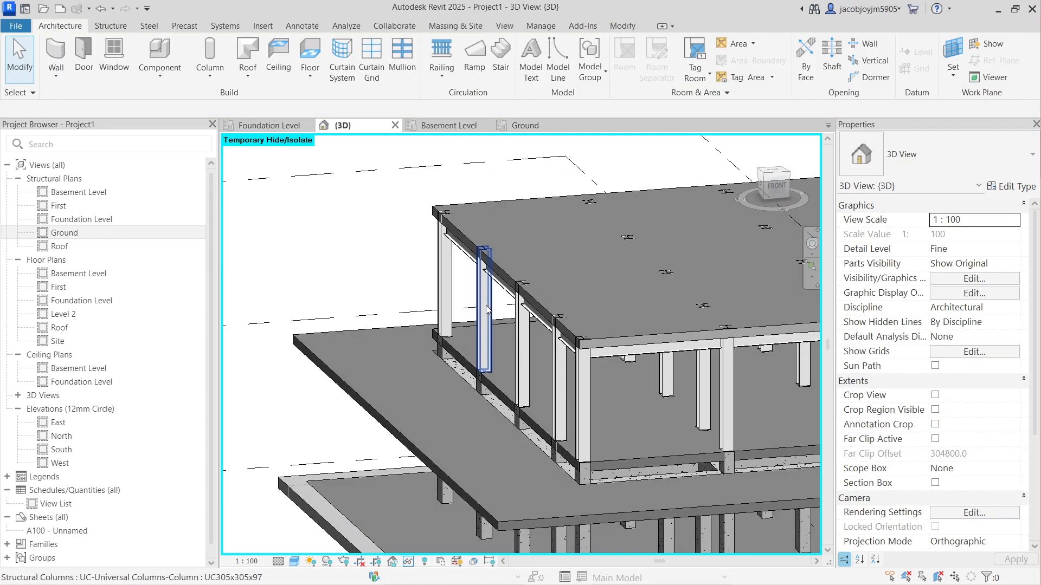
{"action": "scroll", "coordinate": [510, 303], "scroll_direction": "up", "scroll_amount": 2}
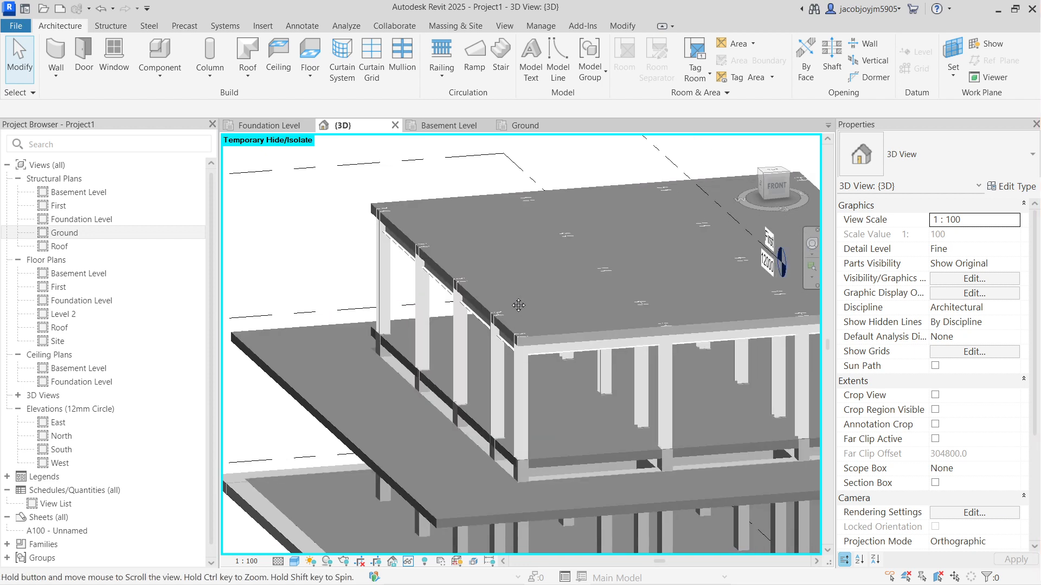
{"action": "left_click", "coordinate": [477, 291]}
{"action": "middle_click_drag", "start_coordinate": [477, 292], "coordinate": [490, 302], "text": "shift"}
{"action": "scroll", "coordinate": [490, 303], "scroll_direction": "up", "scroll_amount": 6}
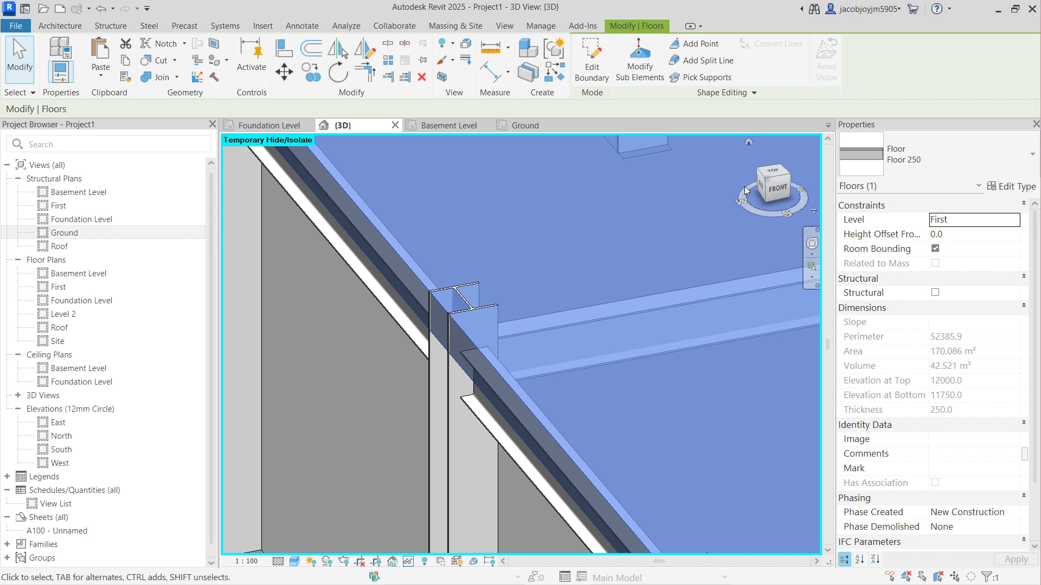
{"action": "left_click", "coordinate": [777, 175]}
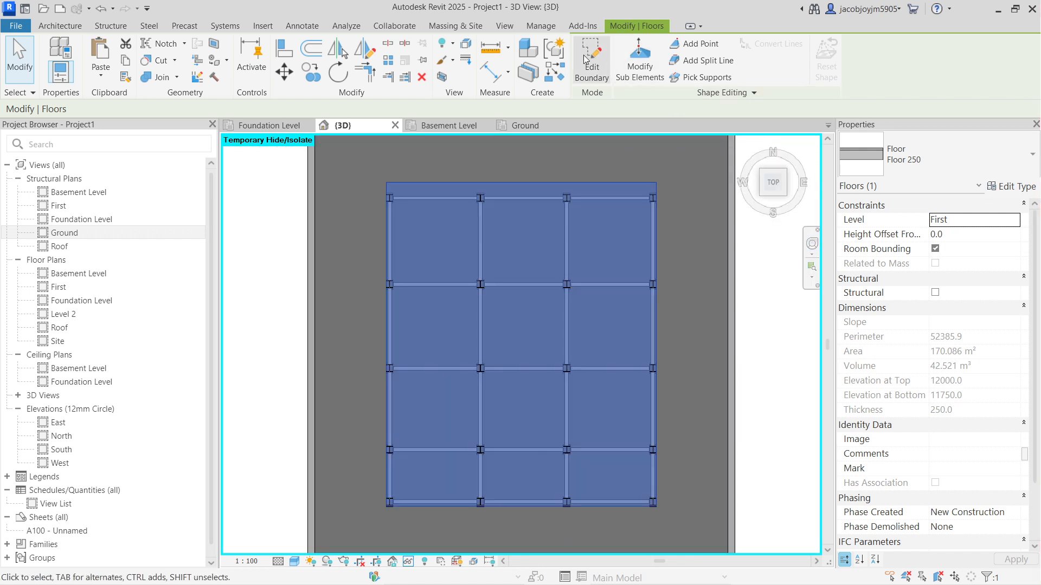
{"action": "left_click", "coordinate": [583, 55]}
{"action": "scroll", "coordinate": [386, 374], "scroll_direction": "up", "scroll_amount": 5}
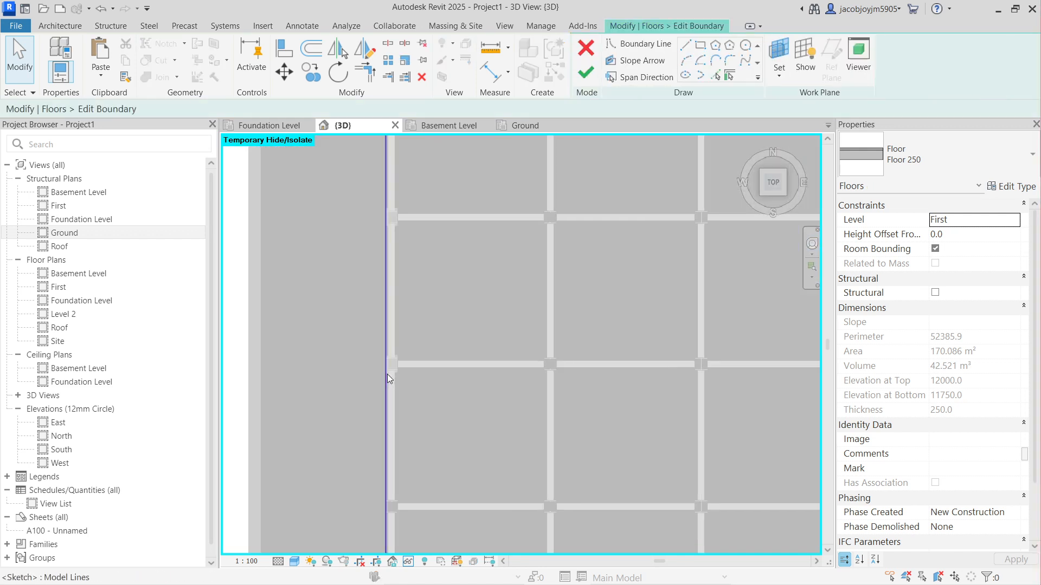
Step: Sketch a boundary rectangle about 500 mm long around the middle column, straddling the floor's west edge
{"action": "left_click", "coordinate": [701, 46]}
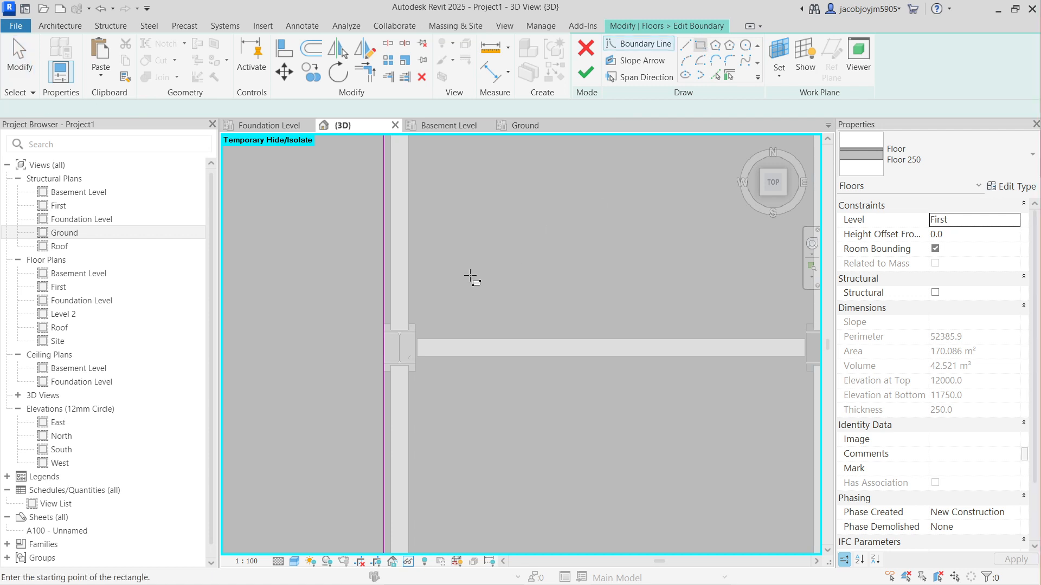
{"action": "left_click", "coordinate": [415, 326]}
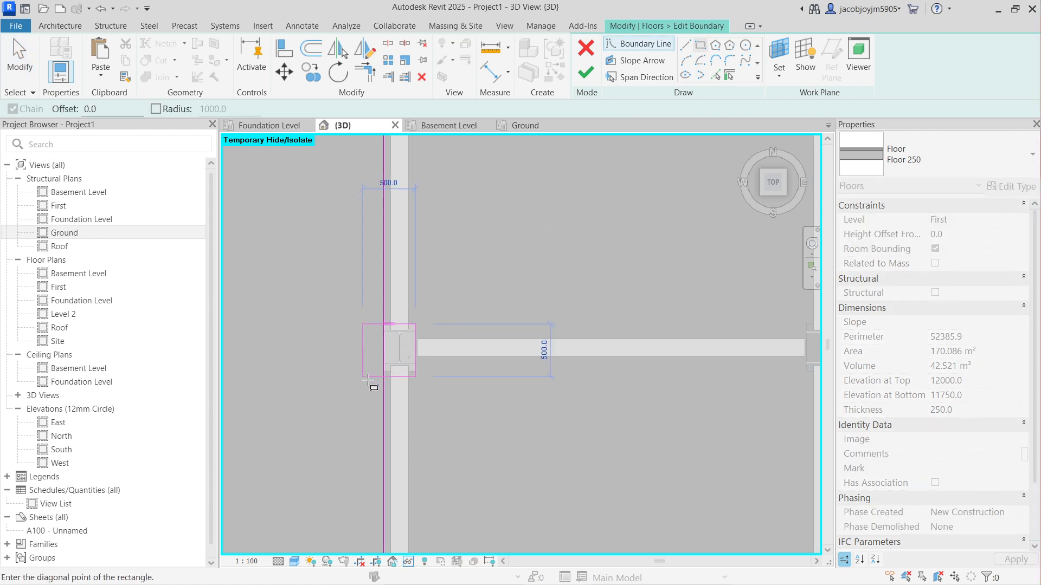
{"action": "left_click", "coordinate": [371, 378]}
{"action": "key", "text": "Escape"}
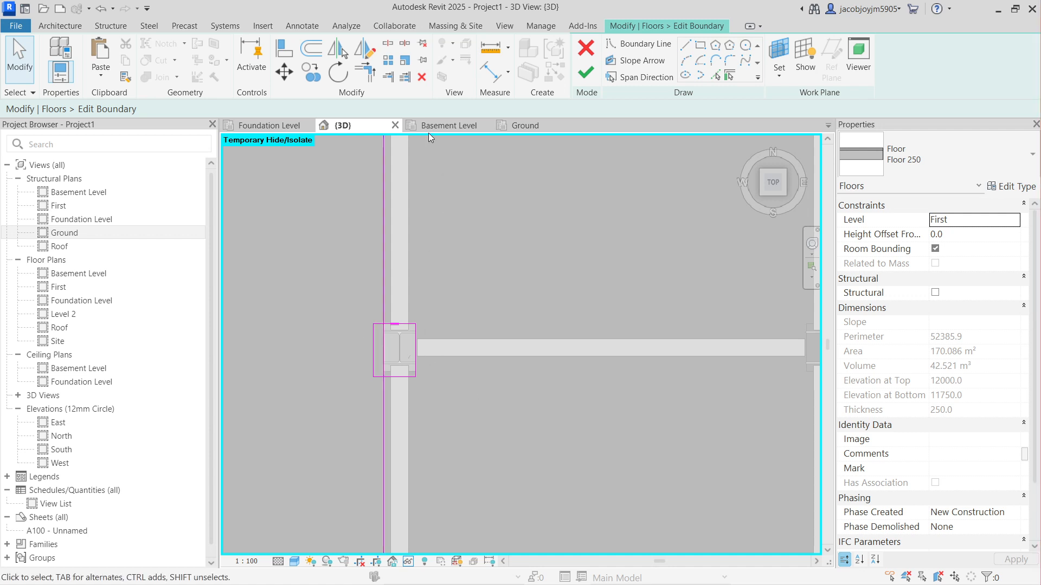
Step: Split the west boundary line at the column and trim both parts to meet the rectangle's sides
{"action": "left_click", "coordinate": [374, 73]}
{"action": "left_click", "coordinate": [384, 303]}
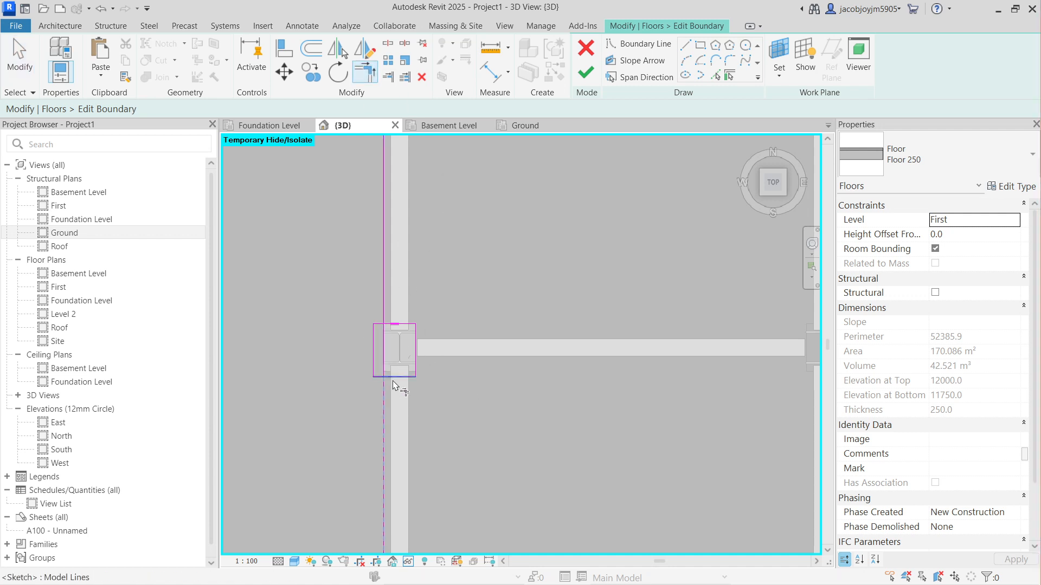
{"action": "left_click", "coordinate": [388, 44]}
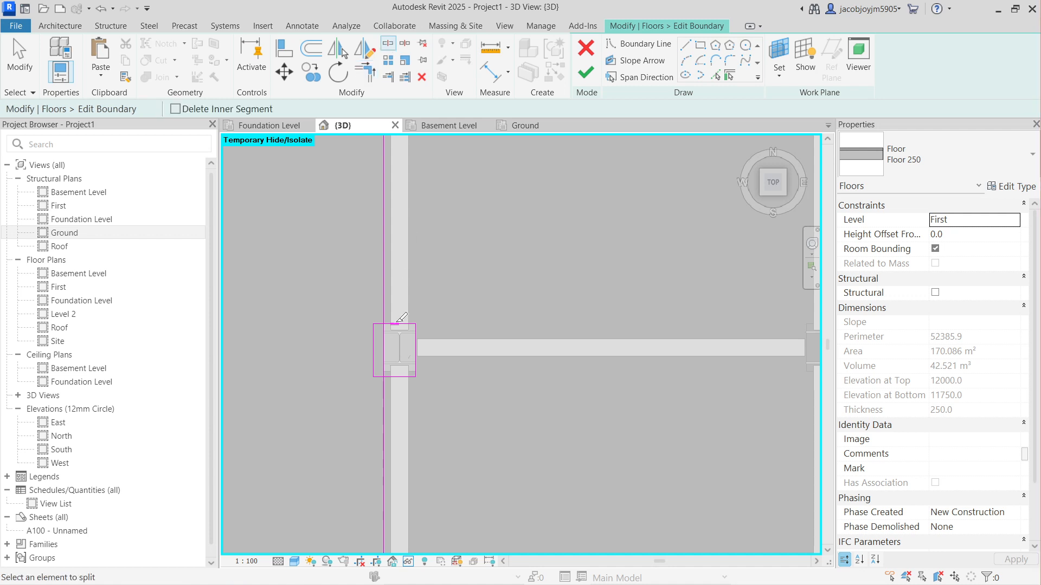
{"action": "left_click", "coordinate": [365, 71]}
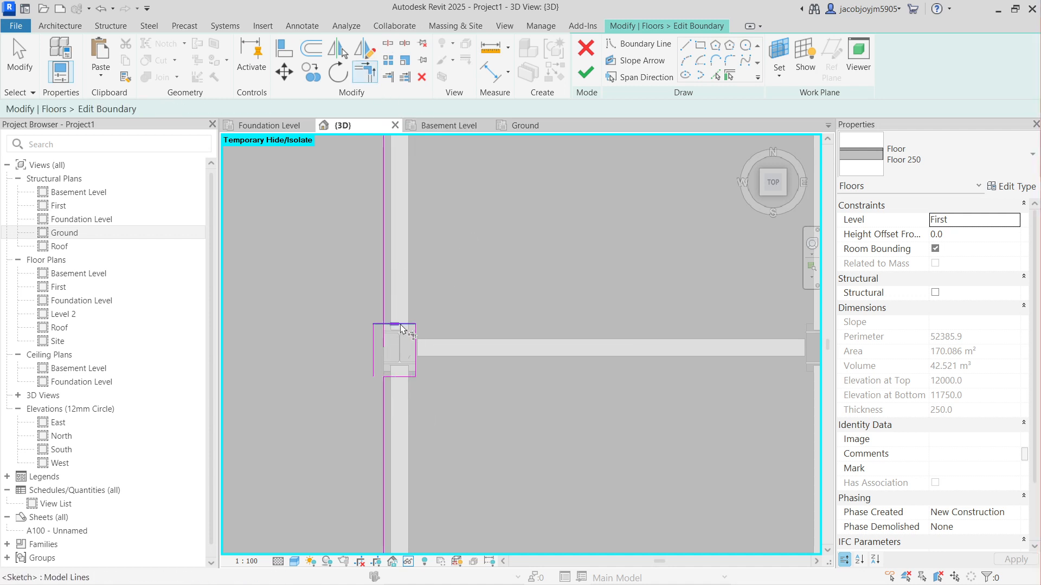
{"action": "key", "text": "Escape"}
Step: Delete the rectangle's leftover outer line and finish the floor boundary edit
{"action": "left_click", "coordinate": [372, 363]}
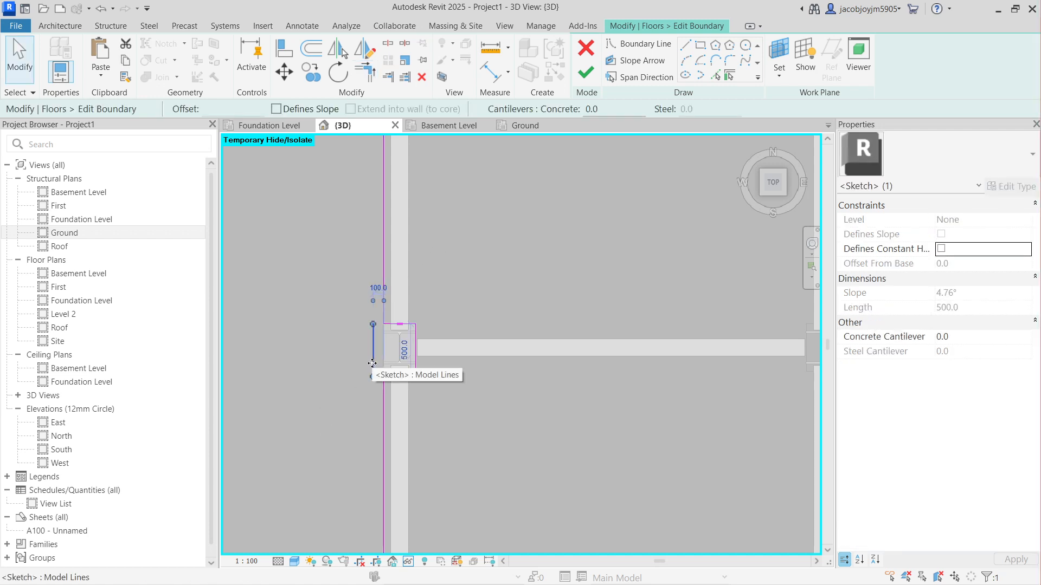
{"action": "key", "text": "Delete"}
{"action": "left_click", "coordinate": [586, 74]}
Step: Inspect the floor notch around the west-edge column and the adjoining beams in 3D
{"action": "scroll", "coordinate": [499, 235], "scroll_direction": "down", "scroll_amount": 2}
{"action": "middle_click_drag", "start_coordinate": [389, 411], "coordinate": [618, 373], "text": "shift"}
{"action": "scroll", "coordinate": [545, 335], "scroll_direction": "up", "scroll_amount": 6}
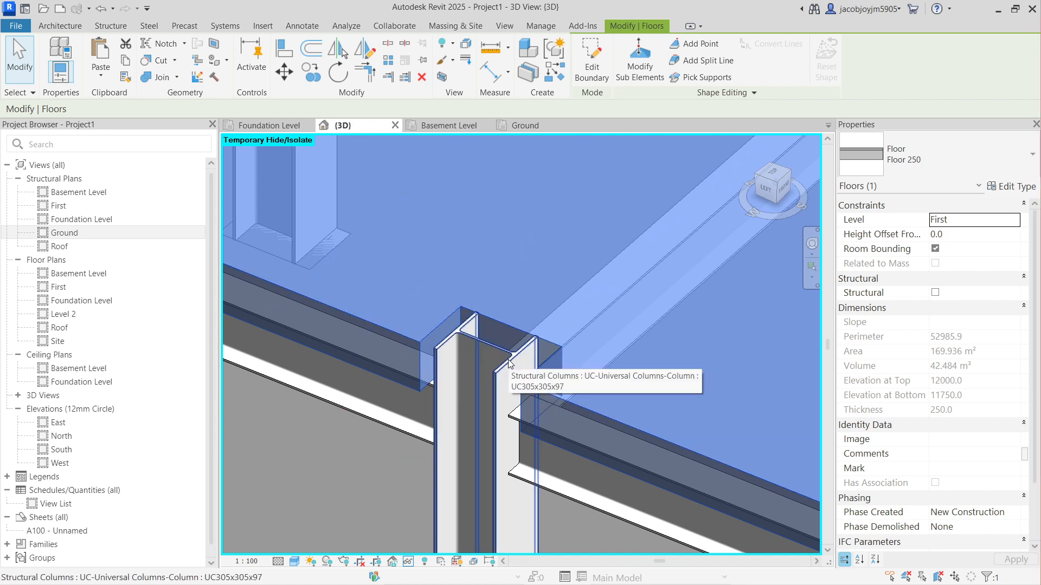
{"action": "scroll", "coordinate": [509, 365], "scroll_direction": "up", "scroll_amount": 3}
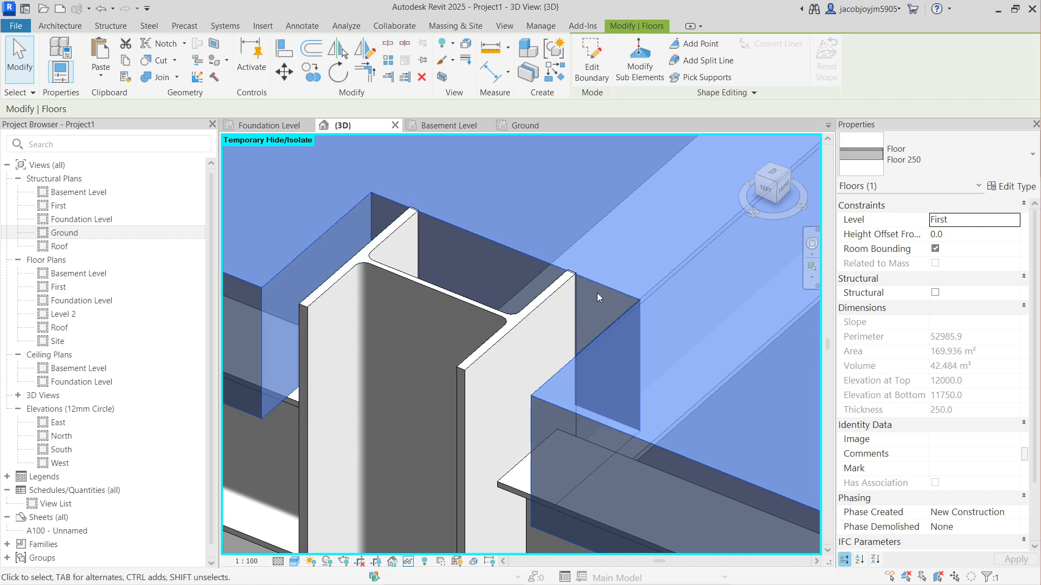
{"action": "scroll", "coordinate": [620, 310], "scroll_direction": "down", "scroll_amount": 2}
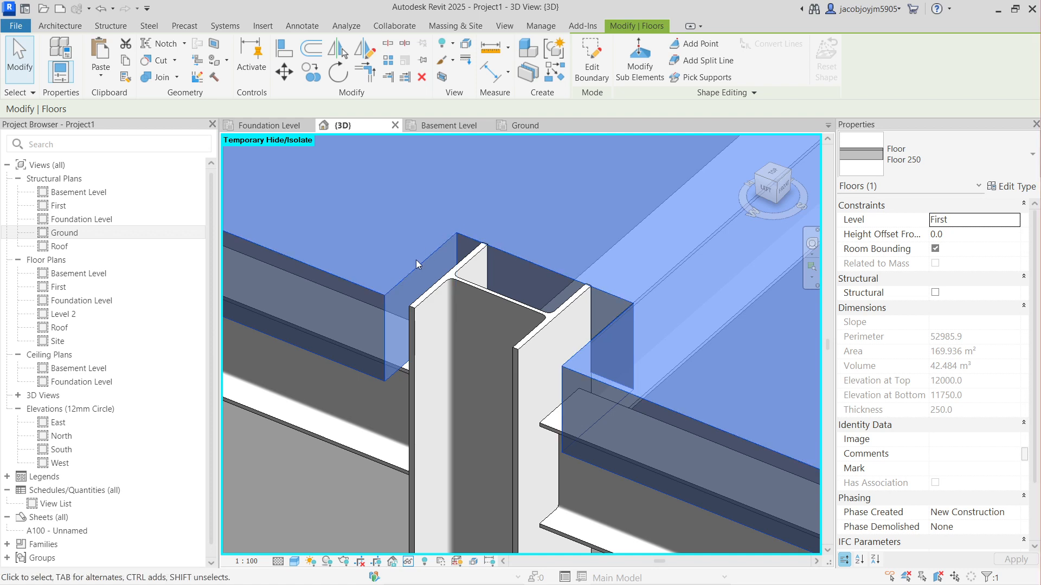
{"action": "scroll", "coordinate": [455, 285], "scroll_direction": "down", "scroll_amount": 5}
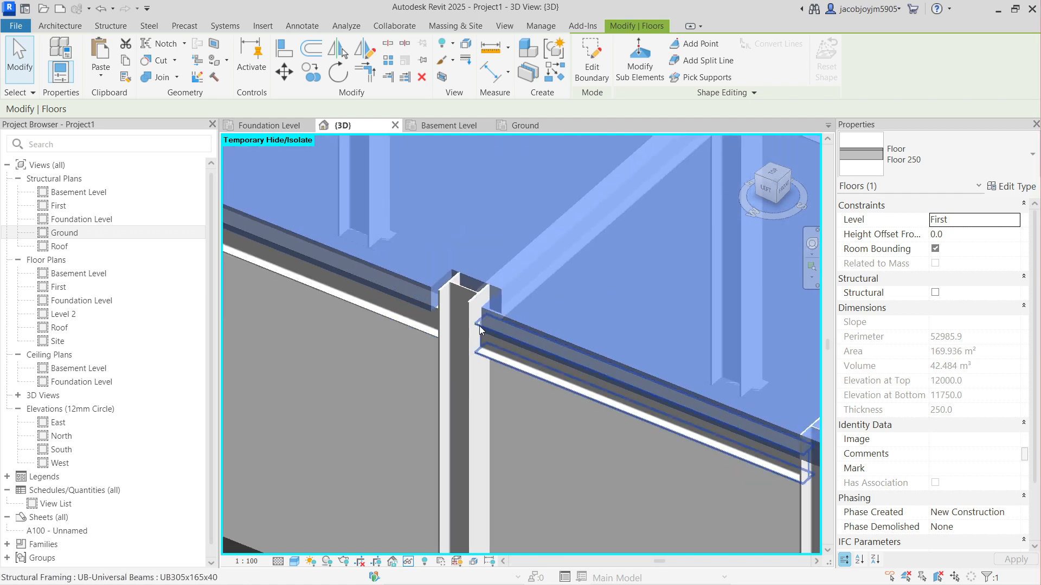
Step: Inspect the beam and Floor 250 slab around the notched west-edge column, and review the slab's available floor types
{"action": "left_click", "coordinate": [499, 364]}
{"action": "middle_click_drag", "start_coordinate": [488, 382], "coordinate": [556, 328], "text": "shift"}
{"action": "scroll", "coordinate": [467, 347], "scroll_direction": "up", "scroll_amount": 5}
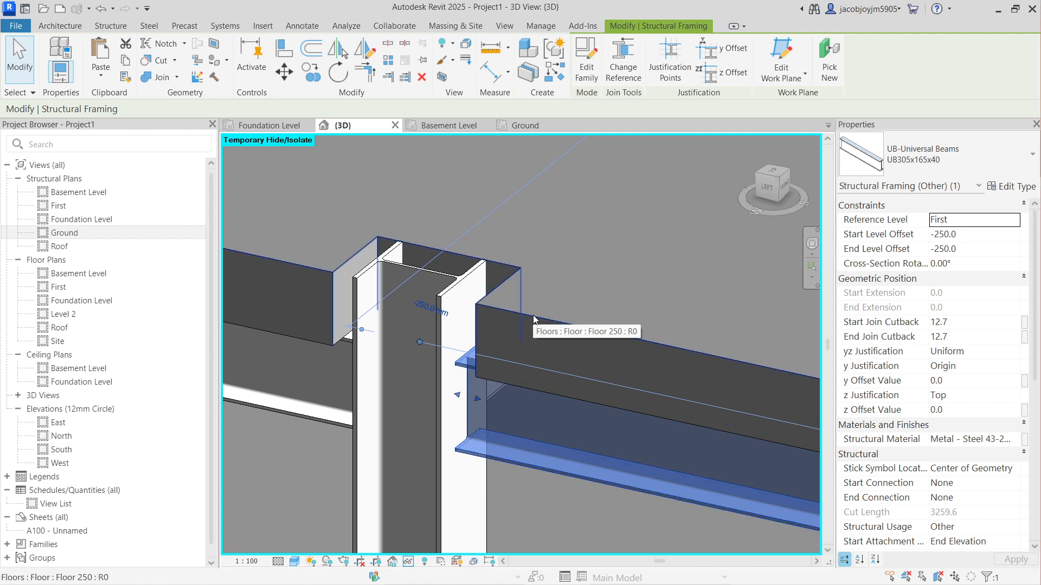
{"action": "left_click", "coordinate": [507, 315]}
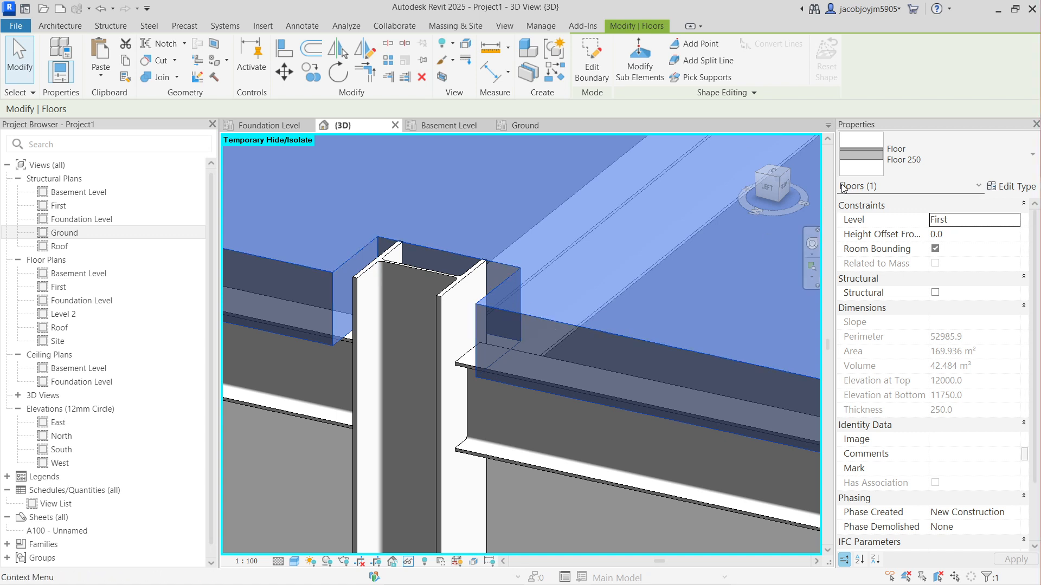
{"action": "left_click", "coordinate": [912, 164]}
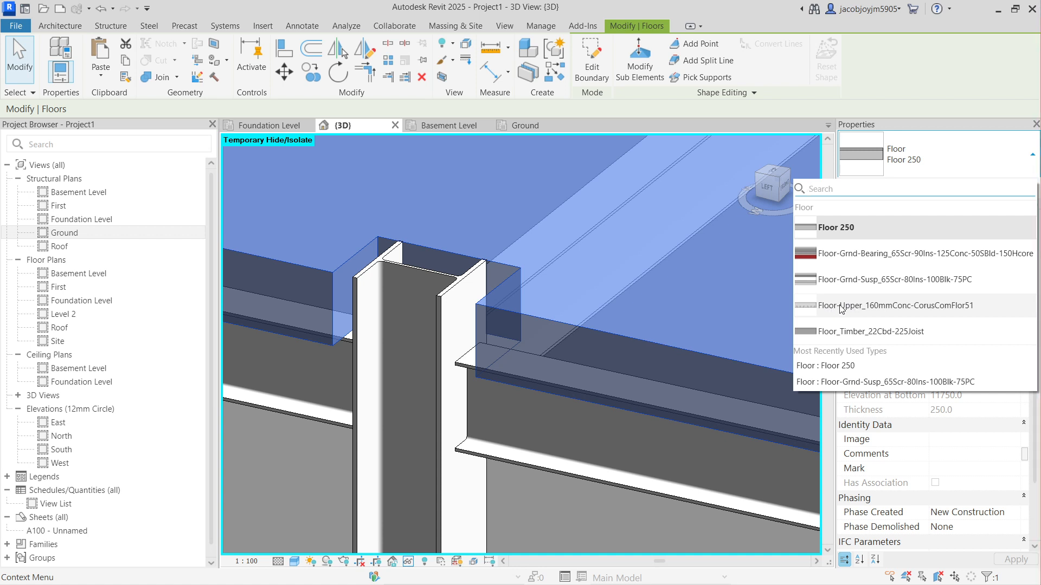
{"action": "left_click", "coordinate": [921, 165]}
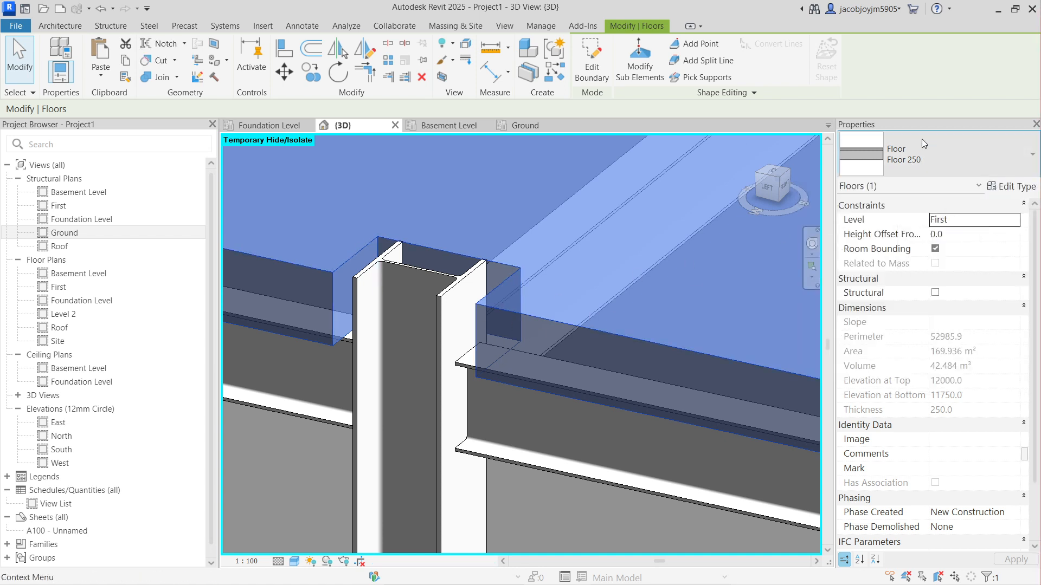
{"action": "left_click", "coordinate": [919, 160]}
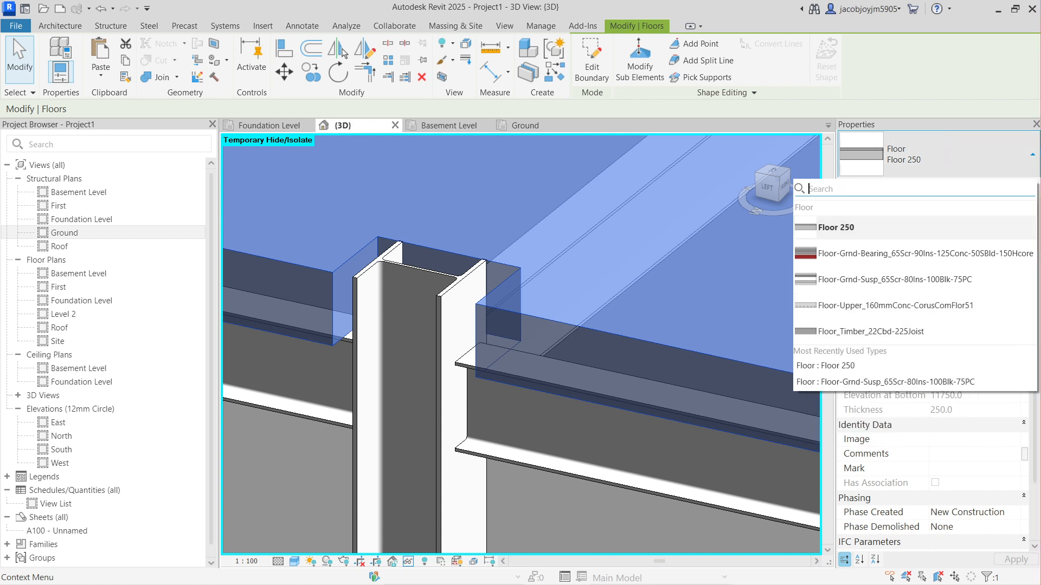
{"action": "left_click", "coordinate": [945, 149]}
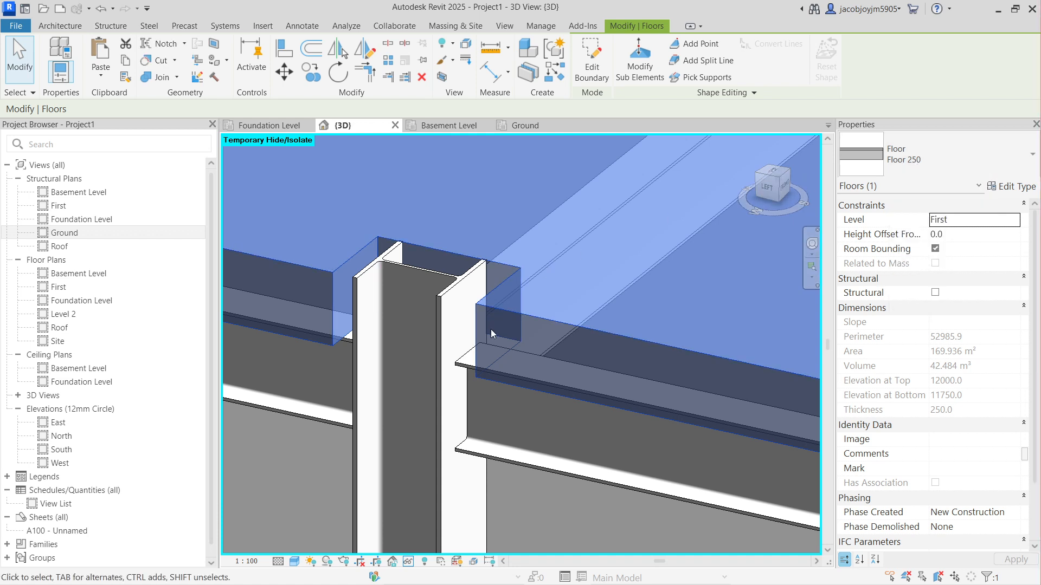
{"action": "key", "text": "Escape"}
{"action": "scroll", "coordinate": [499, 282], "scroll_direction": "down", "scroll_amount": 5}
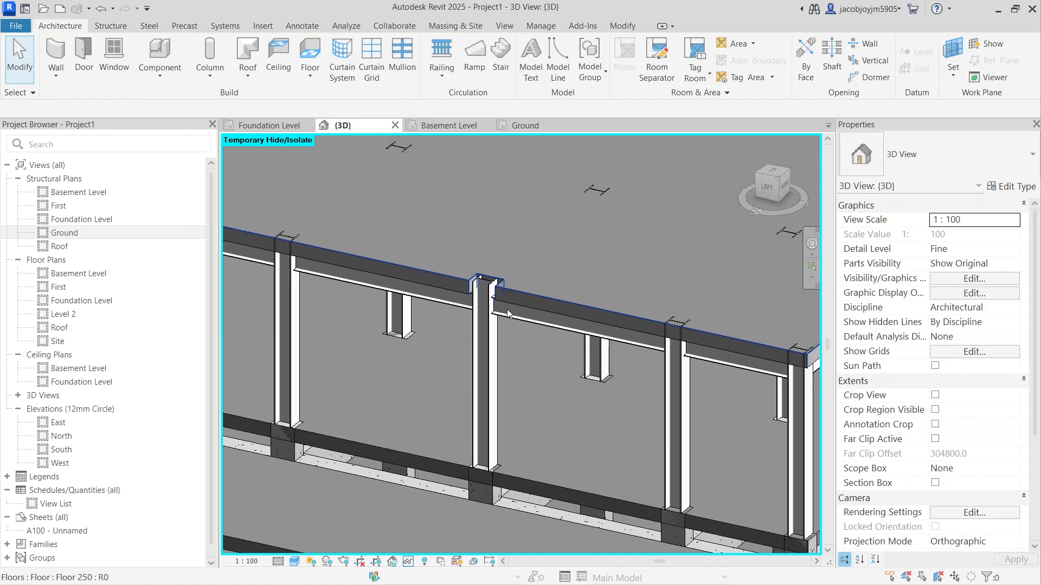
Step: In the front view, extend the First level line so its head sits clear of the building's east side
{"action": "left_click", "coordinate": [509, 313]}
{"action": "scroll", "coordinate": [434, 337], "scroll_direction": "down", "scroll_amount": 6}
{"action": "middle_click_drag", "start_coordinate": [444, 325], "coordinate": [382, 258], "text": "shift"}
{"action": "left_click", "coordinate": [779, 191]}
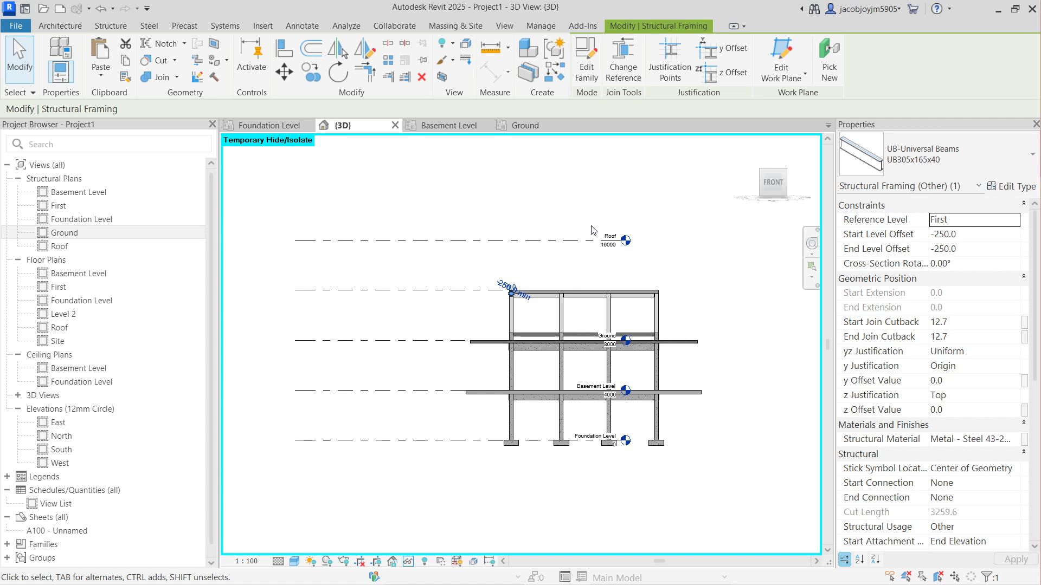
{"action": "scroll", "coordinate": [632, 307], "scroll_direction": "up", "scroll_amount": 2}
{"action": "left_click", "coordinate": [697, 314]}
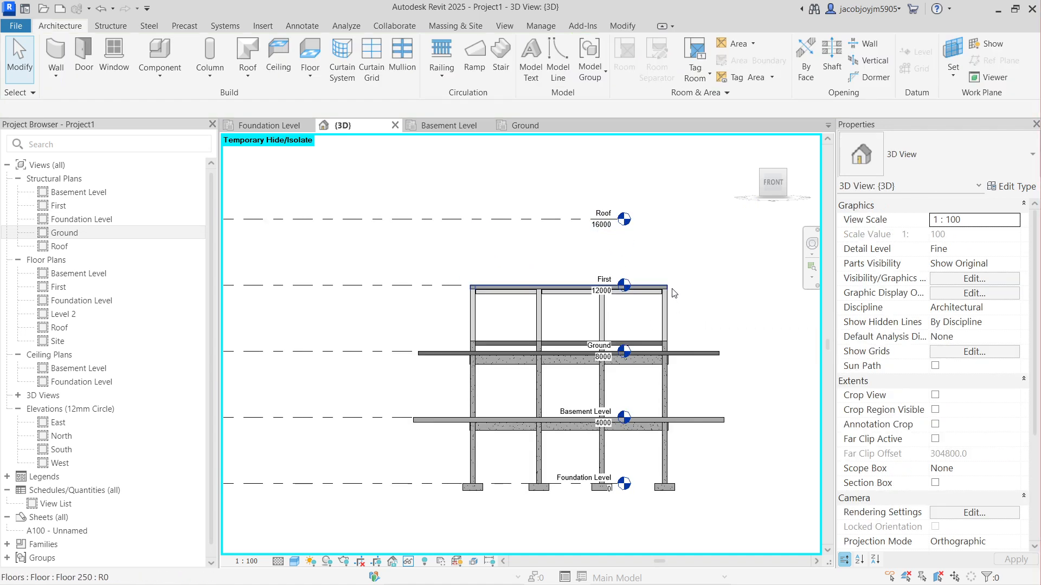
{"action": "left_click", "coordinate": [623, 285]}
{"action": "left_click_drag", "start_coordinate": [623, 286], "coordinate": [787, 290]}
{"action": "left_click", "coordinate": [678, 314]}
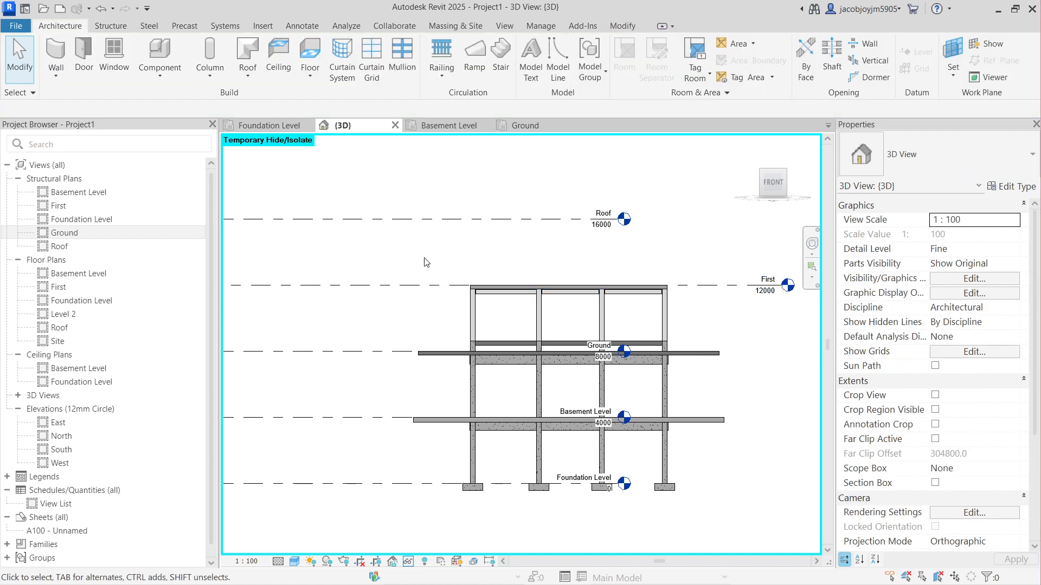
Step: Copy the steel columns and beams between Ground and First, and paste them aligned to the Roof level
{"action": "left_click_drag", "start_coordinate": [700, 320], "coordinate": [595, 308]}
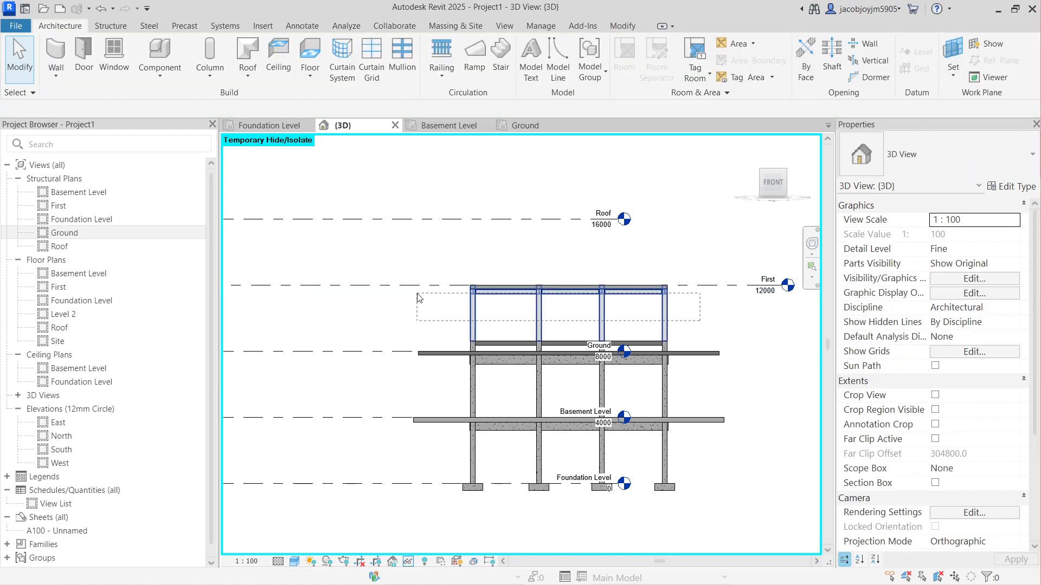
{"action": "left_click_drag", "start_coordinate": [419, 297], "coordinate": [430, 310]}
{"action": "middle_click_drag", "start_coordinate": [466, 302], "coordinate": [479, 223], "text": "shift"}
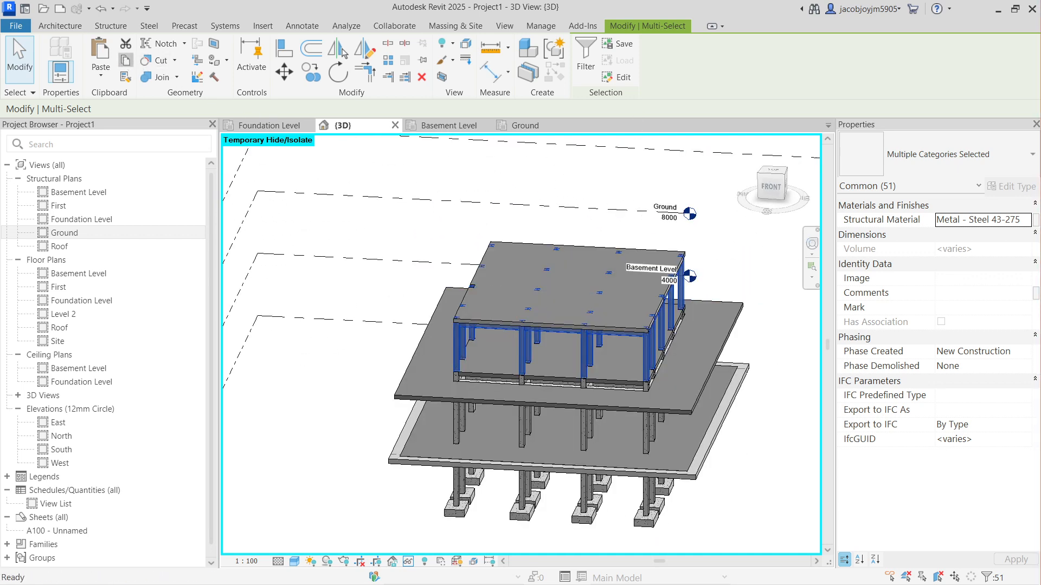
{"action": "left_click", "coordinate": [115, 77]}
{"action": "left_click", "coordinate": [163, 137]}
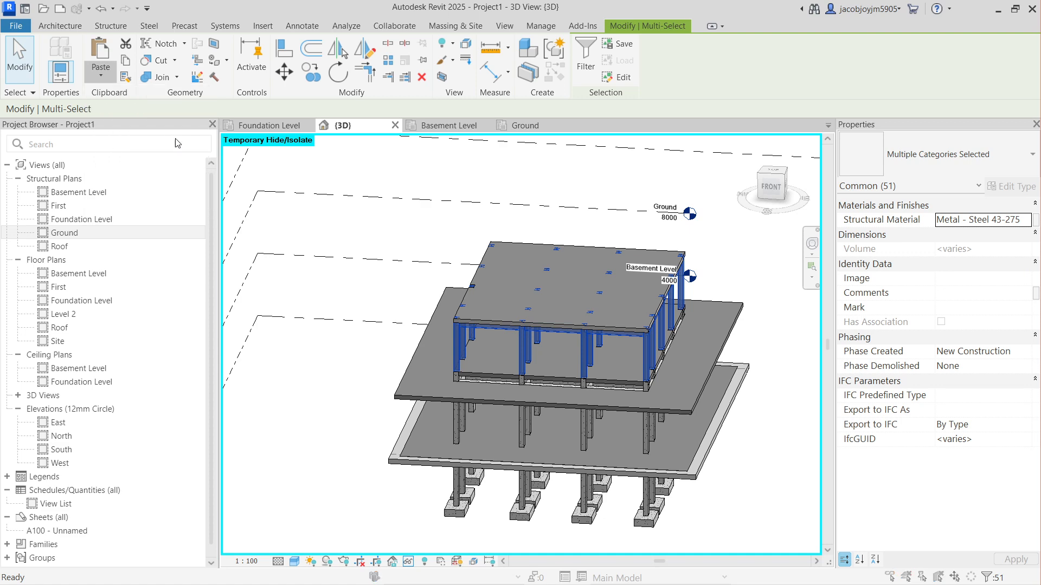
{"action": "left_click", "coordinate": [626, 285]}
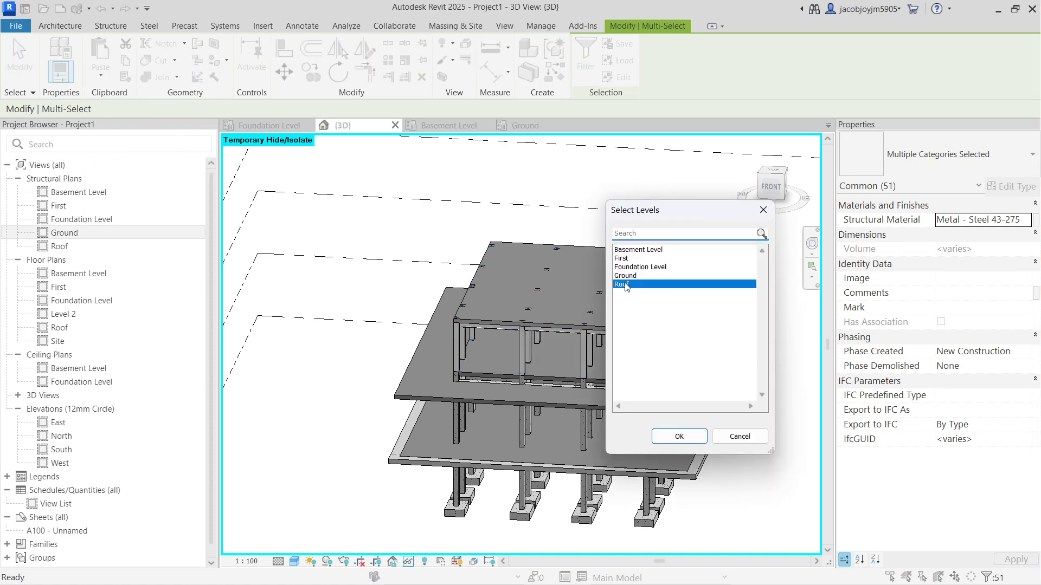
{"action": "left_click", "coordinate": [667, 435]}
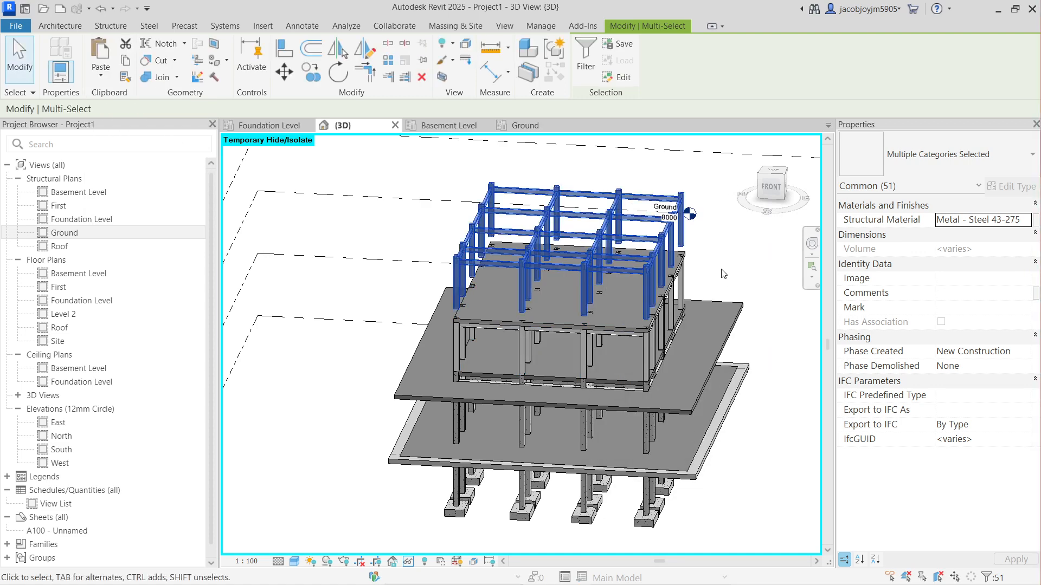
{"action": "key", "text": "Escape"}
Step: Adjust the base offset of the 20 copied UC305x305x97 columns so their bases reach the First level
{"action": "middle_click_drag", "start_coordinate": [631, 301], "coordinate": [494, 298], "text": "shift"}
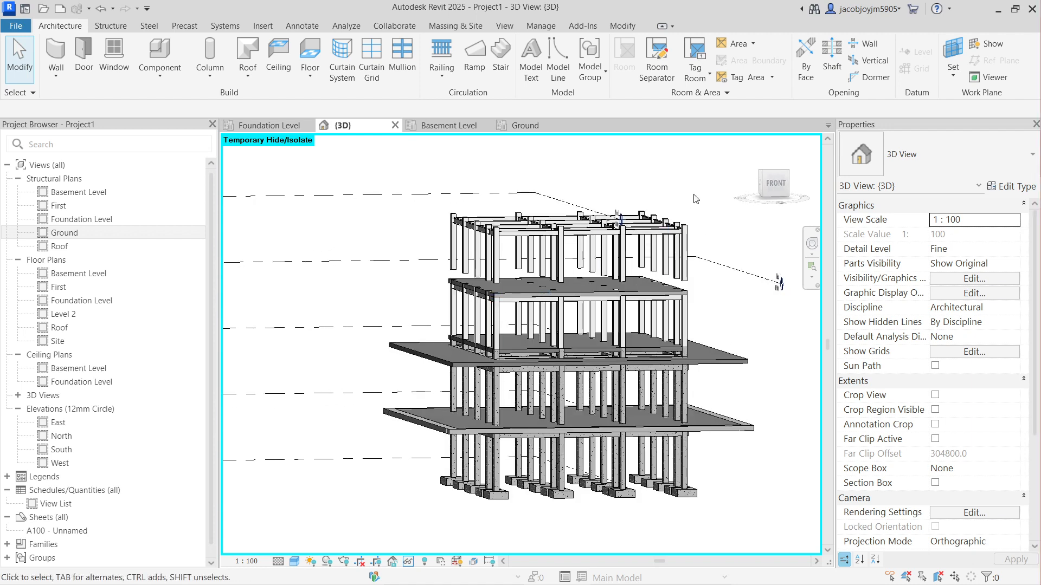
{"action": "left_click", "coordinate": [781, 192]}
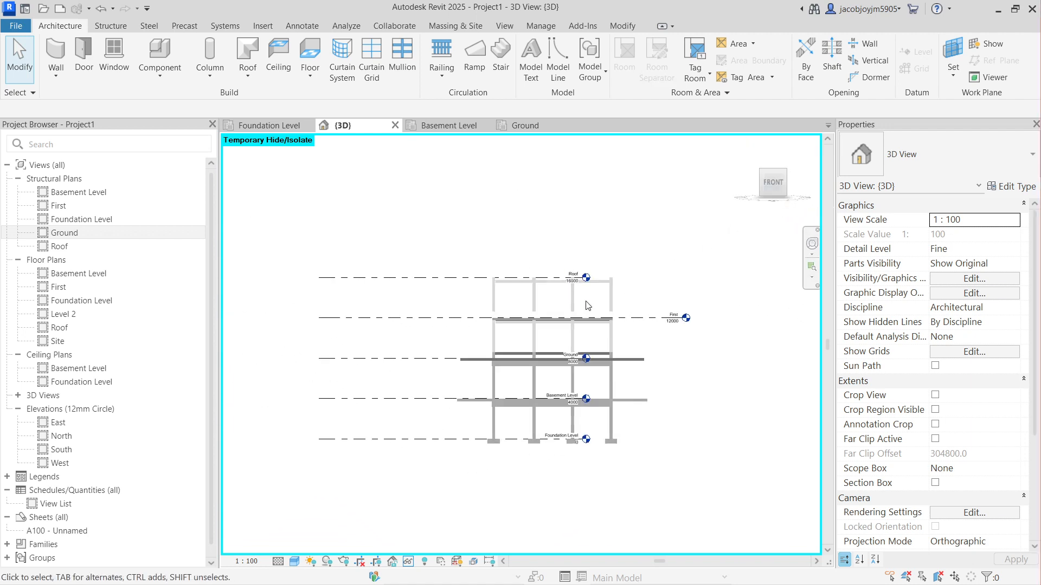
{"action": "scroll", "coordinate": [591, 301], "scroll_direction": "up", "scroll_amount": 4}
{"action": "left_click_drag", "start_coordinate": [363, 307], "coordinate": [363, 308]}
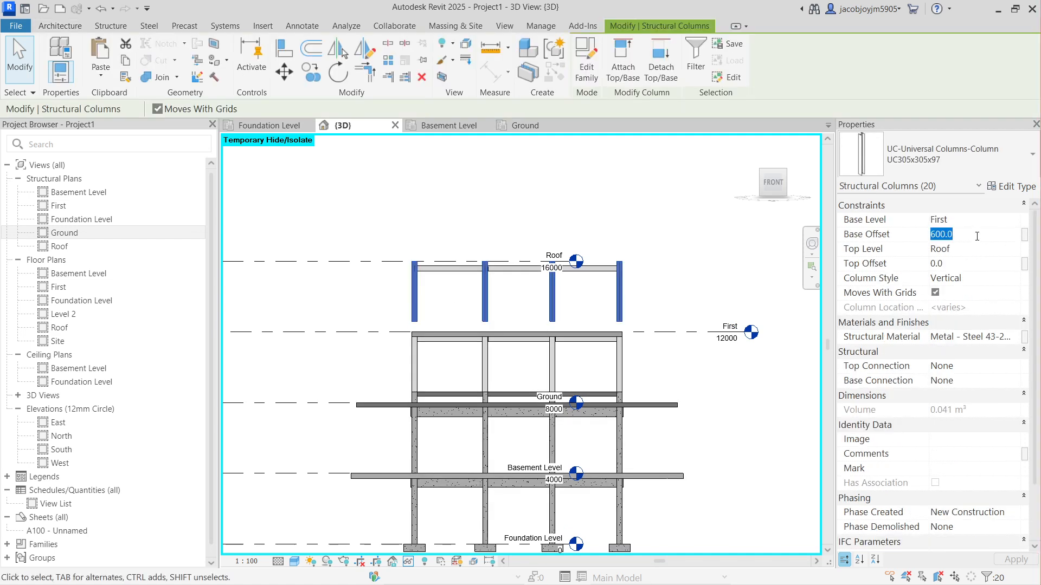
{"action": "left_click", "coordinate": [658, 230]}
Step: Examine the new upper-storey columns and beams in 3D from several angles
{"action": "middle_click_drag", "start_coordinate": [520, 293], "coordinate": [620, 355], "text": "shift"}
{"action": "scroll", "coordinate": [620, 355], "scroll_direction": "up", "scroll_amount": 3}
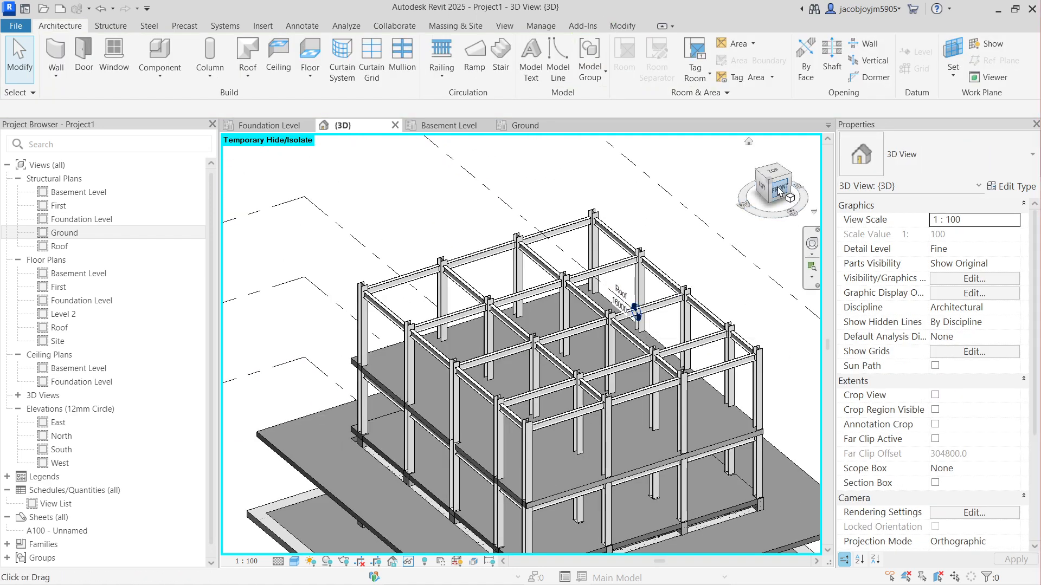
{"action": "middle_click_drag", "start_coordinate": [541, 374], "coordinate": [592, 289], "text": "shift"}
{"action": "scroll", "coordinate": [461, 268], "scroll_direction": "down", "scroll_amount": 3}
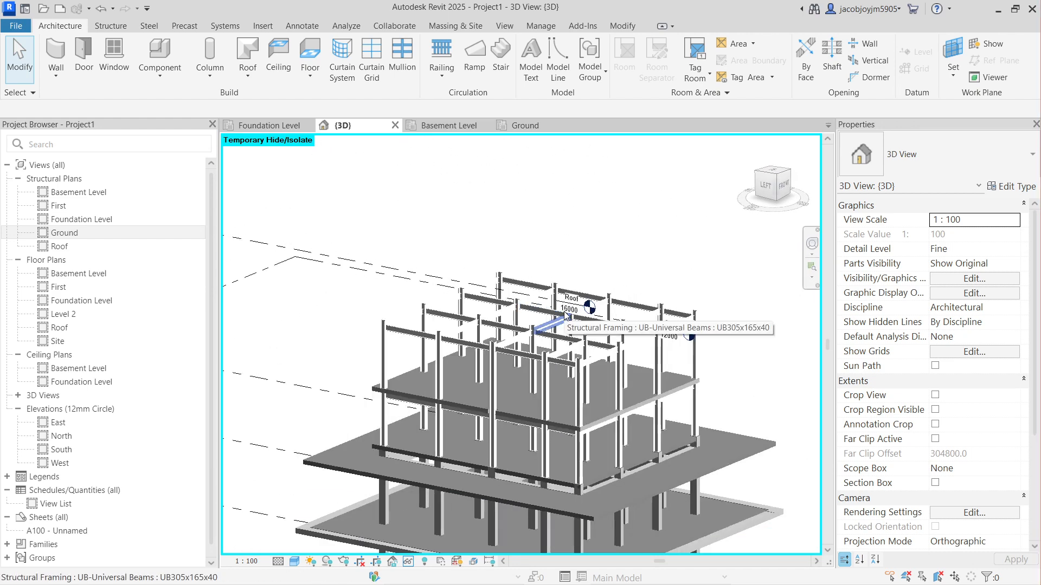
{"action": "mouse_move", "coordinate": [461, 269]}
{"action": "middle_mouse_down", "text": "shift"}
{"action": "mouse_move", "coordinate": [457, 256]}
{"action": "mouse_move", "coordinate": [477, 271]}
{"action": "mouse_move", "coordinate": [467, 260]}
{"action": "middle_mouse_up", "text": "shift"}
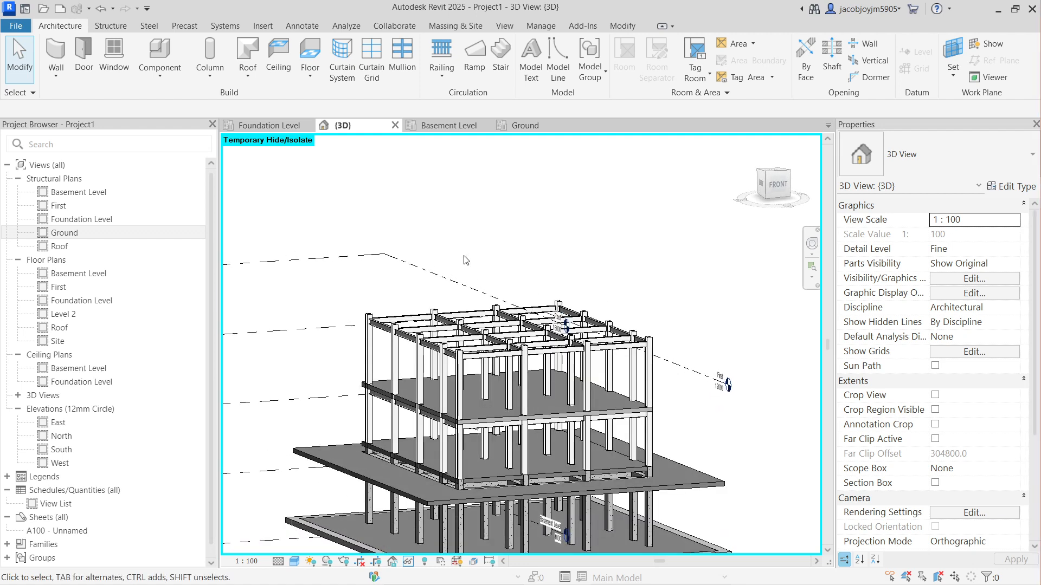
{"action": "middle_click_drag", "start_coordinate": [464, 322], "coordinate": [586, 375], "text": "shift"}
{"action": "middle_click_drag", "start_coordinate": [527, 392], "coordinate": [518, 298]}
{"action": "scroll", "coordinate": [487, 313], "scroll_direction": "up", "scroll_amount": 1}
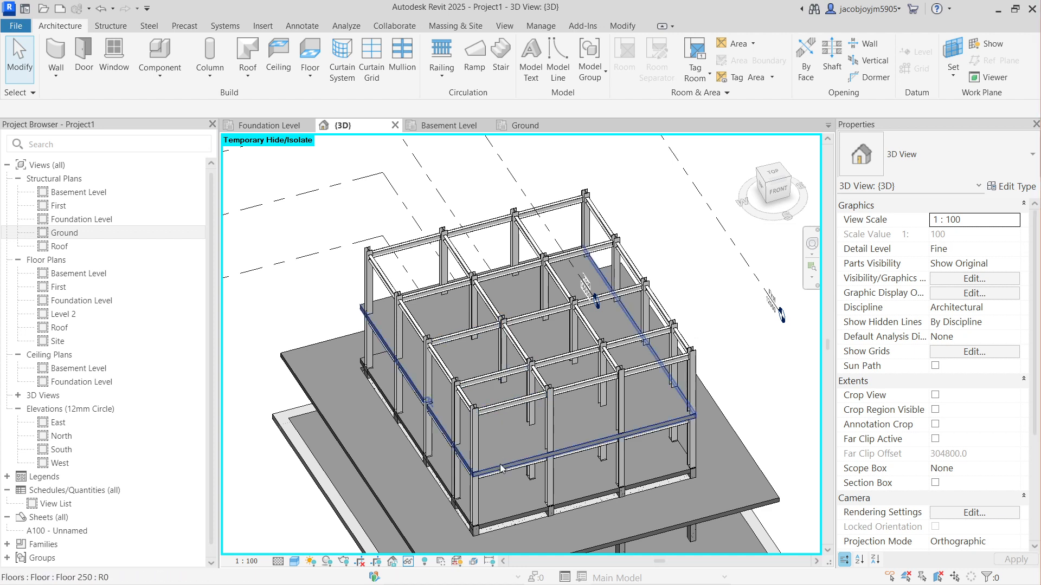
Step: Copy the First level's Floor 250 slab and paste it aligned to the Roof level
{"action": "left_click", "coordinate": [508, 436]}
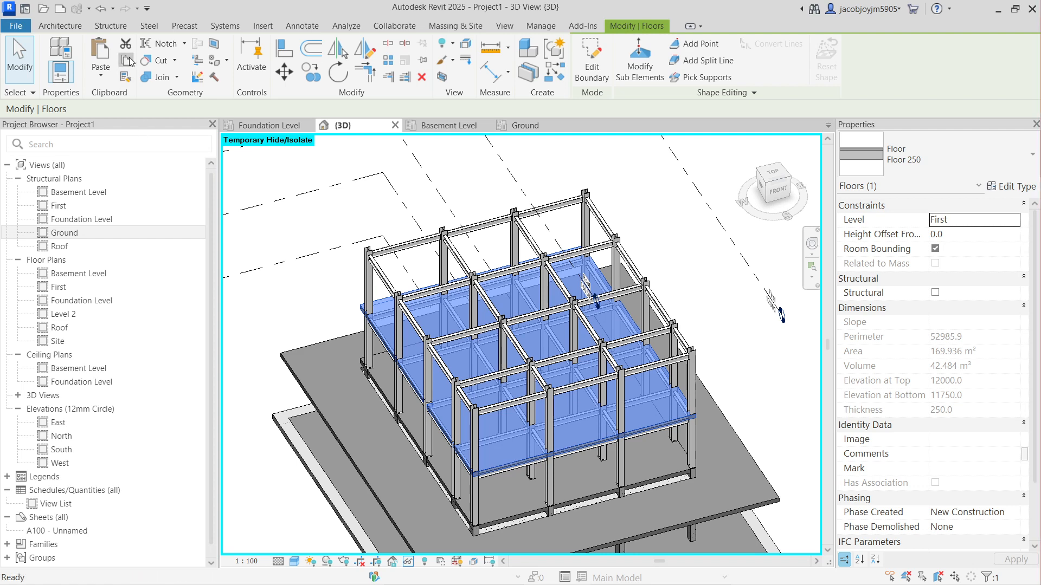
{"action": "left_click", "coordinate": [103, 80]}
{"action": "left_click", "coordinate": [152, 121]}
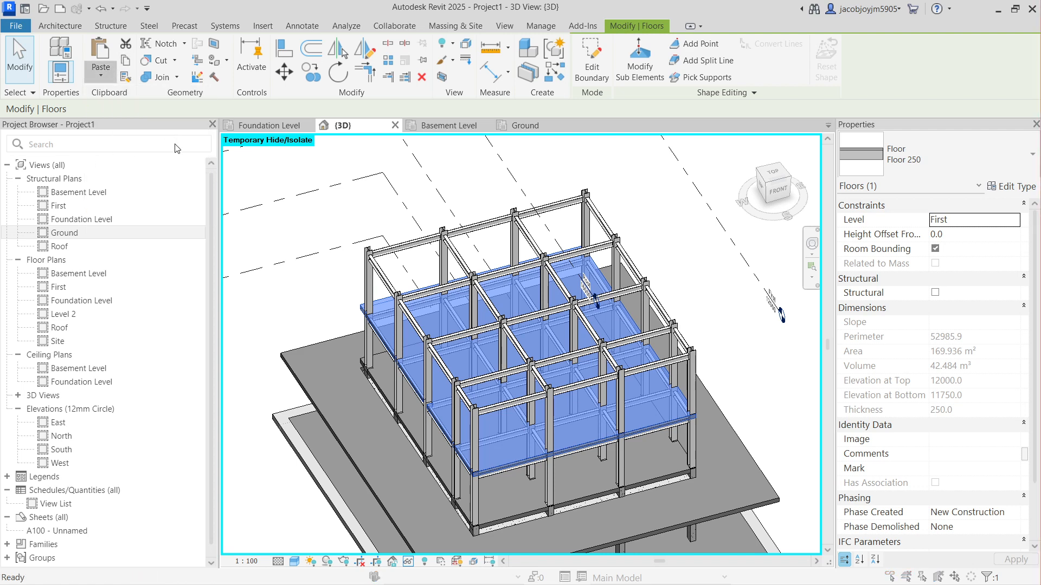
{"action": "left_click", "coordinate": [624, 284]}
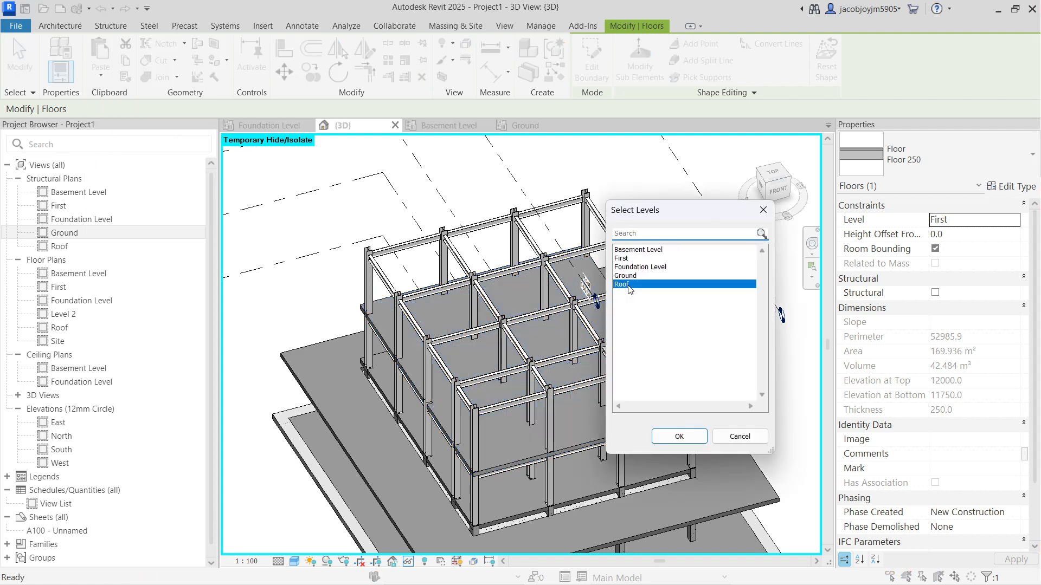
{"action": "left_click", "coordinate": [679, 436]}
{"action": "left_click", "coordinate": [718, 309]}
Step: Inspect the Roof-level slab from above and check its fit over the columns and beams
{"action": "middle_click_drag", "start_coordinate": [648, 268], "coordinate": [642, 315], "text": "shift"}
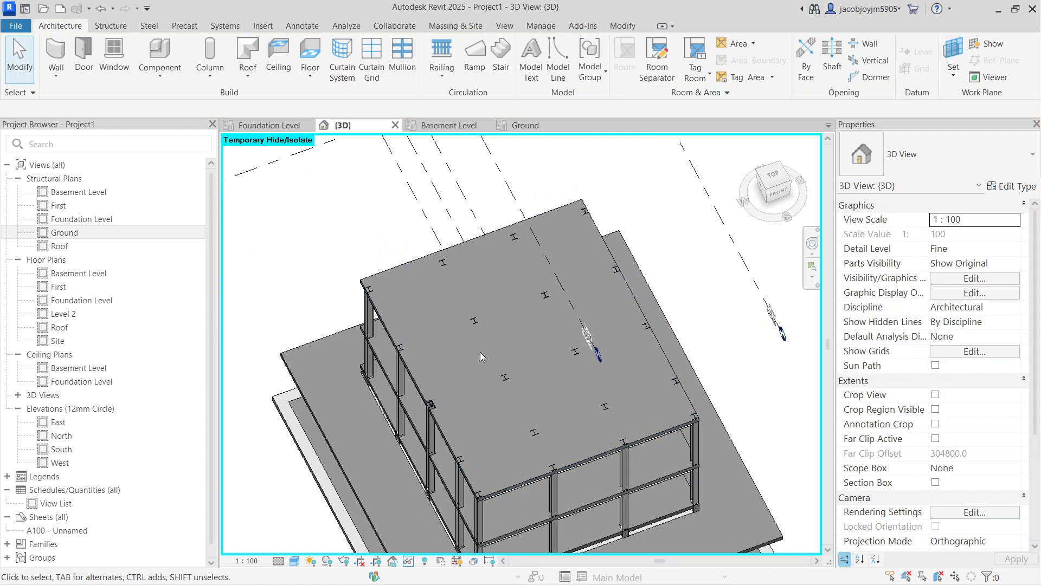
{"action": "left_click", "coordinate": [394, 268]}
{"action": "middle_click_drag", "start_coordinate": [394, 269], "coordinate": [382, 344], "text": "shift"}
{"action": "key", "text": "Escape"}
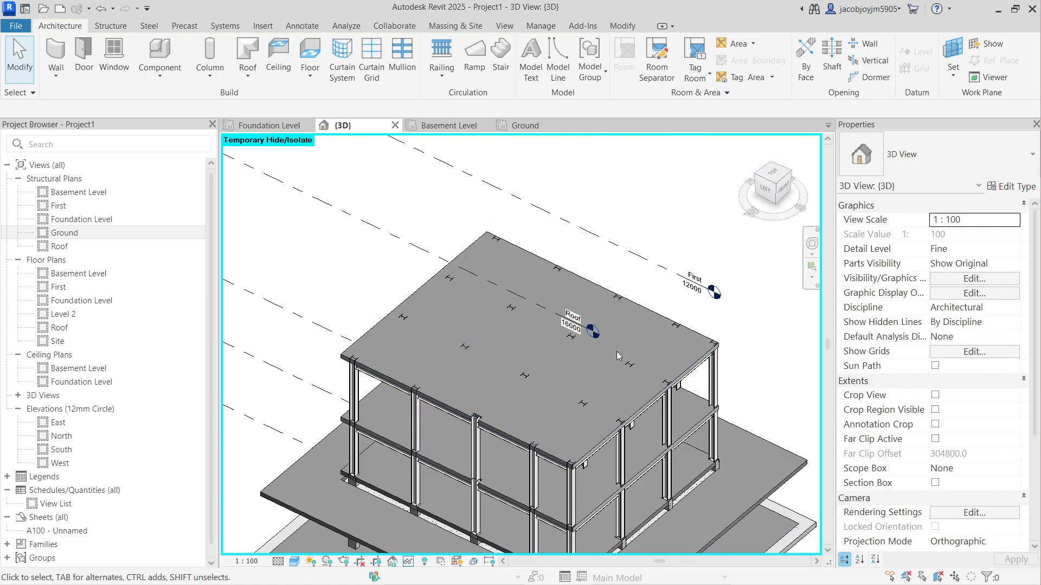
{"action": "left_click", "coordinate": [531, 261]}
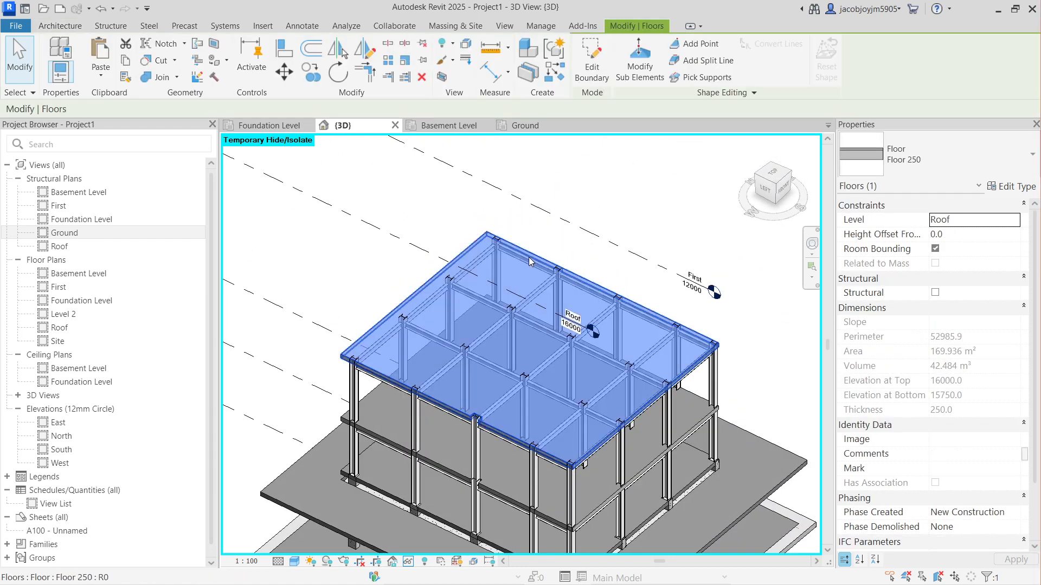
{"action": "middle_click_drag", "start_coordinate": [530, 262], "coordinate": [505, 255], "text": "shift"}
{"action": "scroll", "coordinate": [602, 350], "scroll_direction": "up", "scroll_amount": 5}
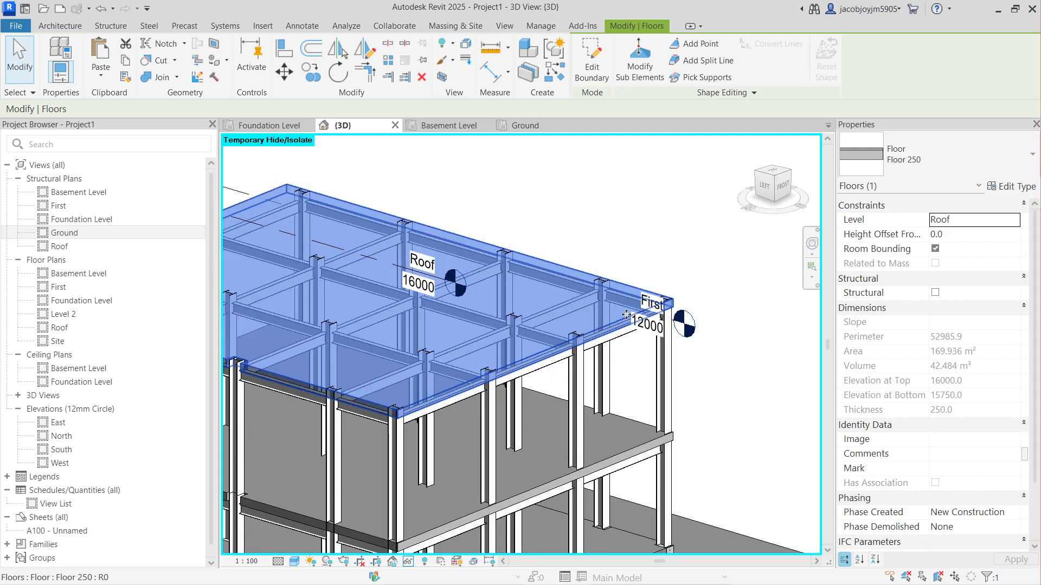
{"action": "scroll", "coordinate": [537, 260], "scroll_direction": "down", "scroll_amount": 2}
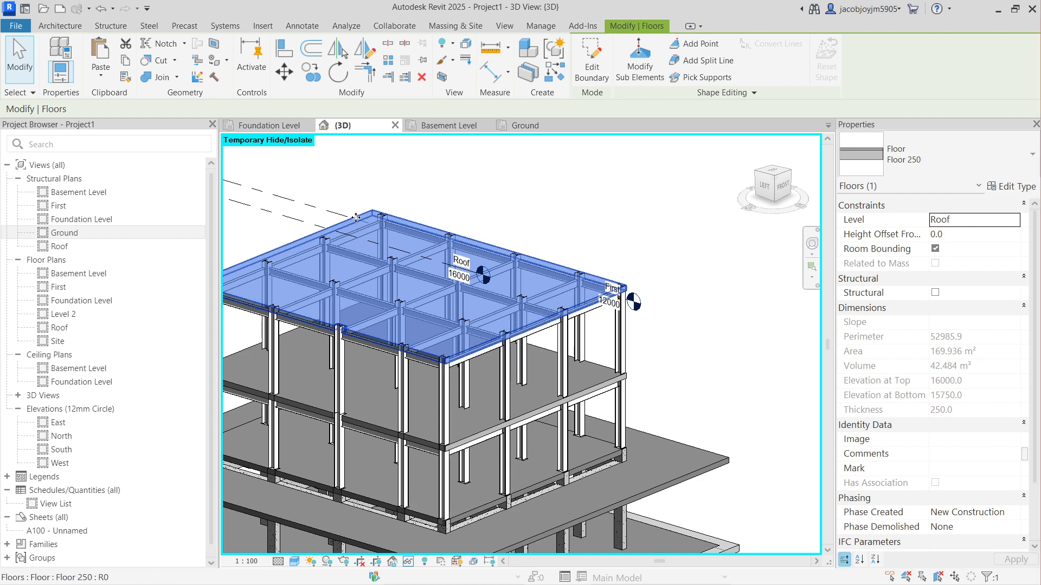
{"action": "scroll", "coordinate": [600, 277], "scroll_direction": "down", "scroll_amount": 2}
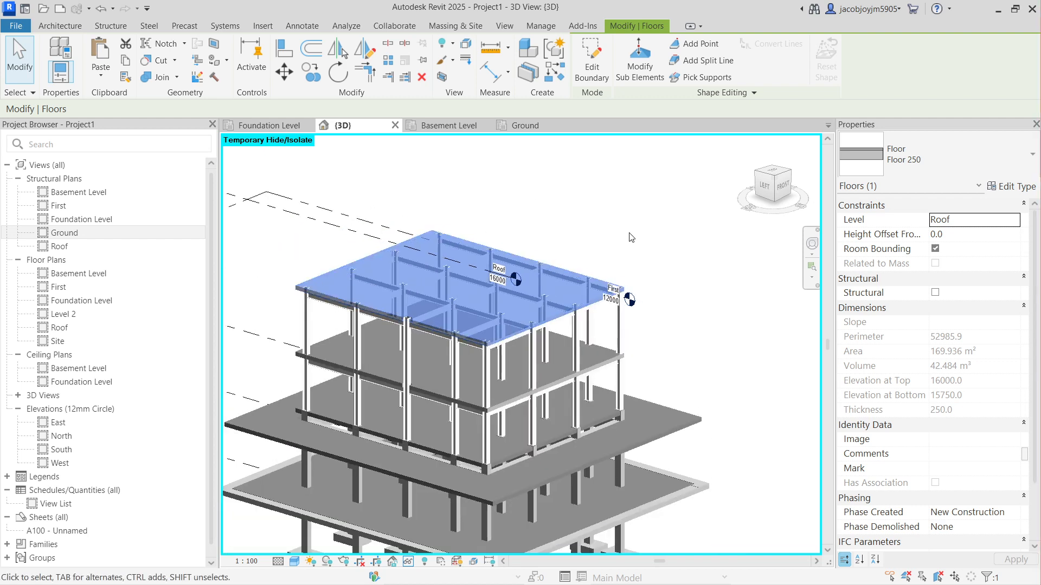
{"action": "left_click", "coordinate": [627, 234]}
{"action": "middle_click_drag", "start_coordinate": [591, 247], "coordinate": [593, 269], "text": "shift"}
{"action": "left_click", "coordinate": [591, 309]}
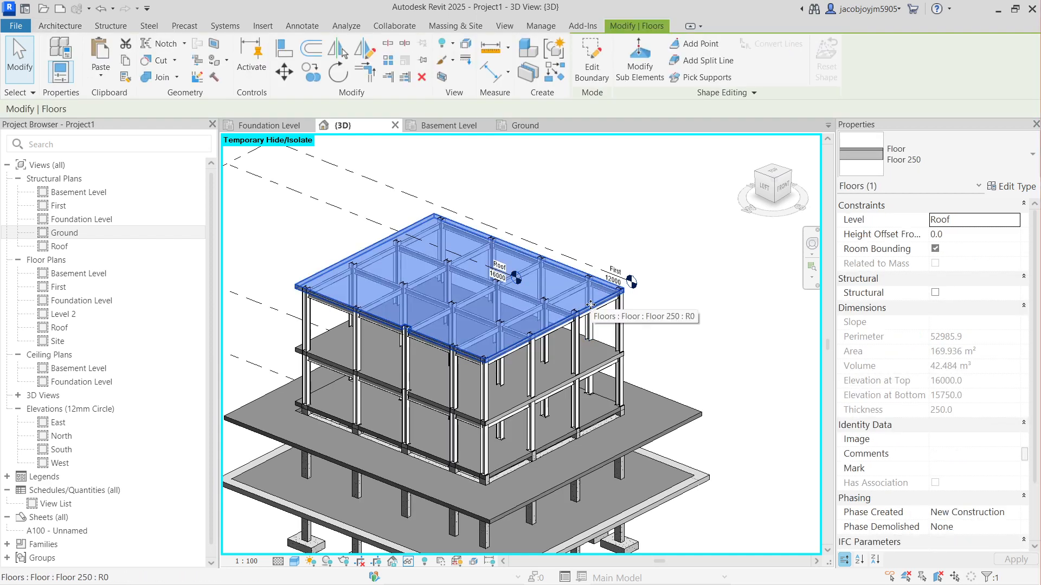
{"action": "middle_click_drag", "start_coordinate": [591, 304], "coordinate": [632, 325], "text": "shift"}
{"action": "left_click", "coordinate": [617, 274]}
Step: Examine the underside of the roof storey and select a west-edge beam beneath the Roof slab
{"action": "middle_click_drag", "start_coordinate": [616, 274], "coordinate": [580, 356], "text": "shift"}
{"action": "scroll", "coordinate": [542, 215], "scroll_direction": "up", "scroll_amount": 2}
{"action": "middle_click_drag", "start_coordinate": [629, 386], "coordinate": [643, 384], "text": "shift"}
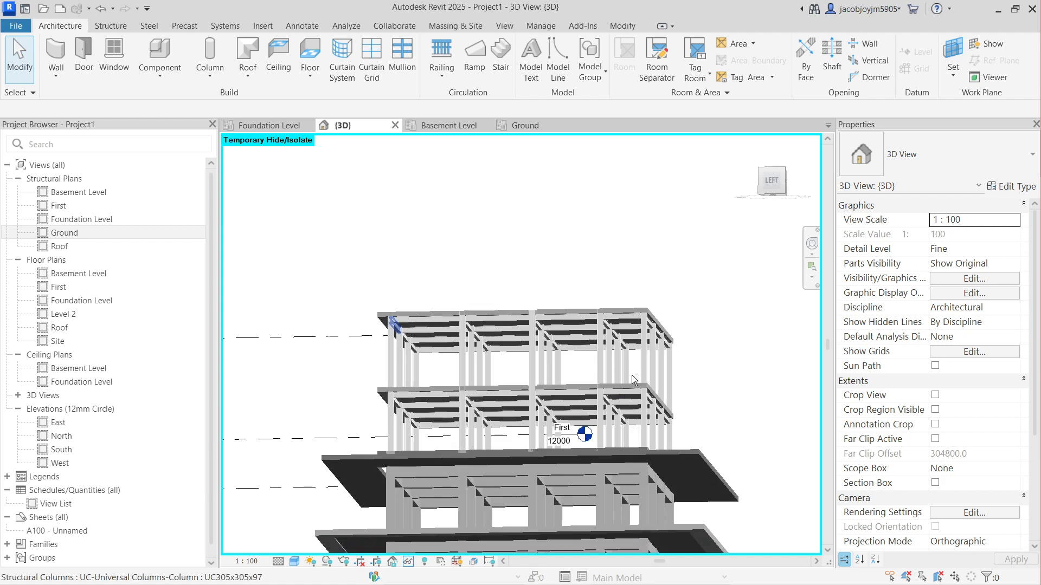
{"action": "scroll", "coordinate": [592, 355], "scroll_direction": "up", "scroll_amount": 1}
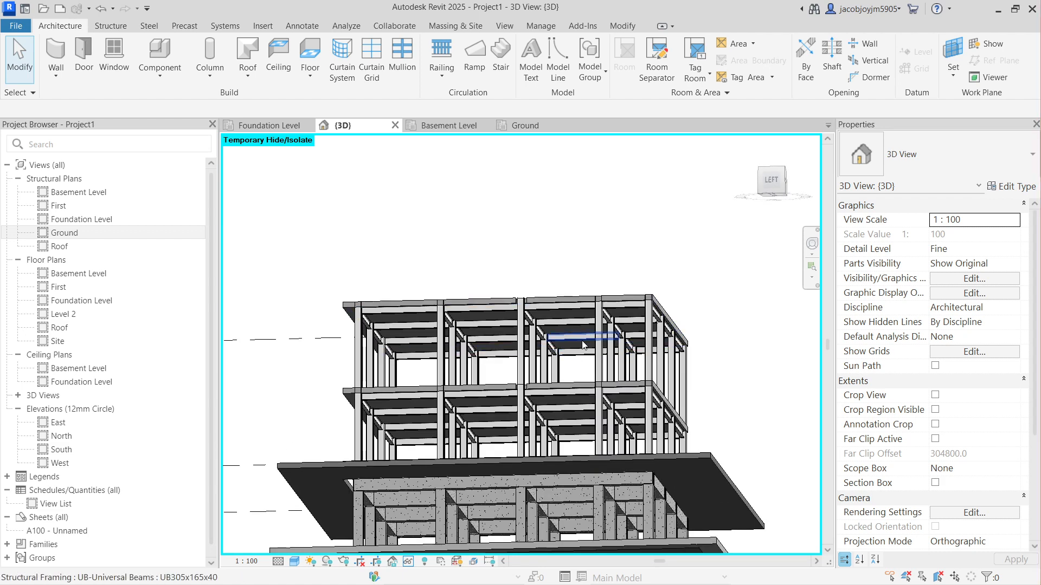
{"action": "scroll", "coordinate": [558, 308], "scroll_direction": "up", "scroll_amount": 2}
{"action": "left_click", "coordinate": [559, 307]}
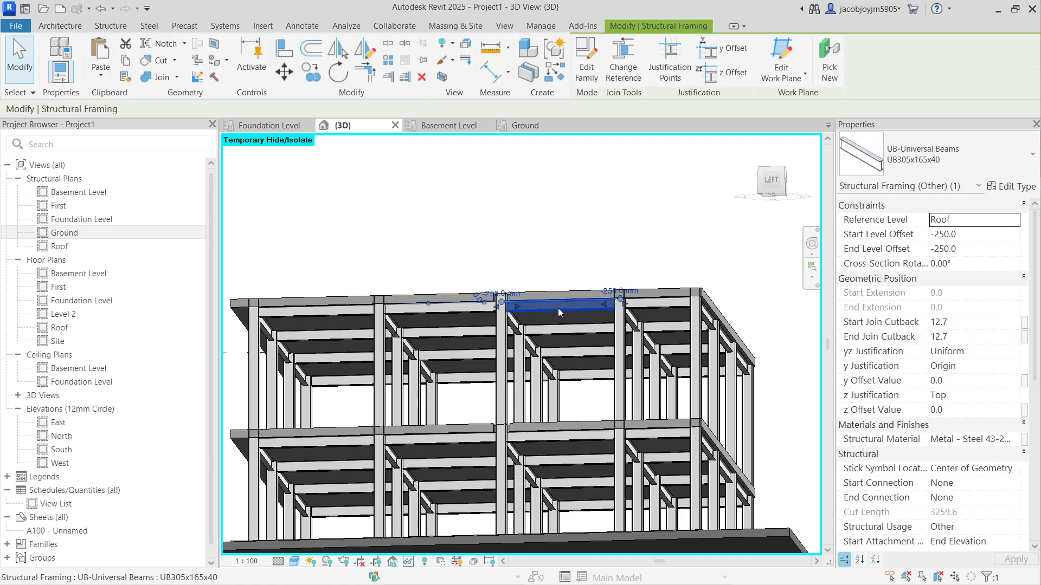
Step: Inspect the Roof slab and the UB305x165x40 beam beneath its edge by selecting each in the 3D view
{"action": "left_click", "coordinate": [559, 292]}
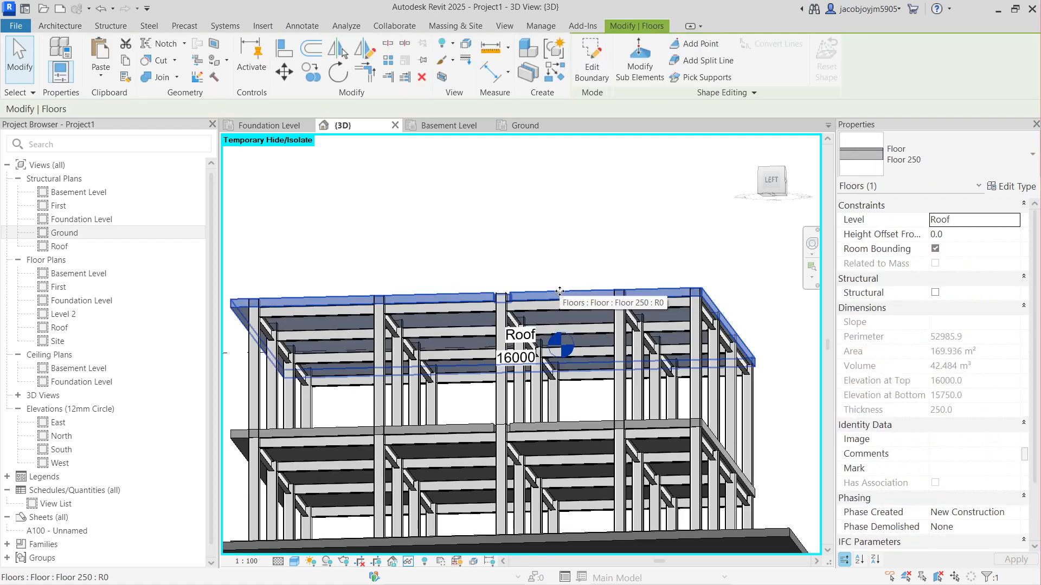
{"action": "key", "text": "Escape"}
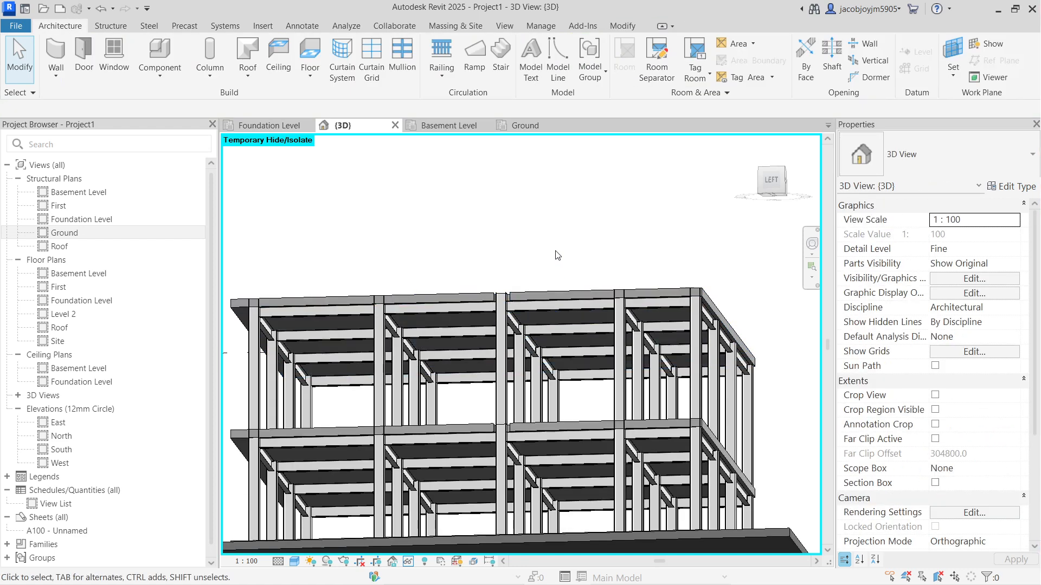
{"action": "left_click", "coordinate": [557, 311]}
{"action": "scroll", "coordinate": [561, 310], "scroll_direction": "up", "scroll_amount": 2}
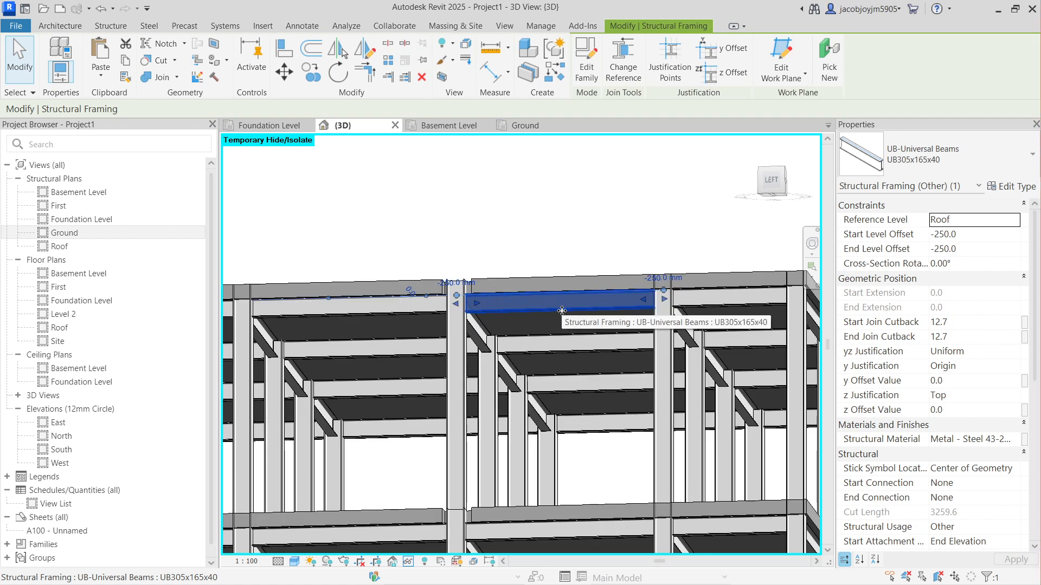
{"action": "left_click", "coordinate": [537, 230]}
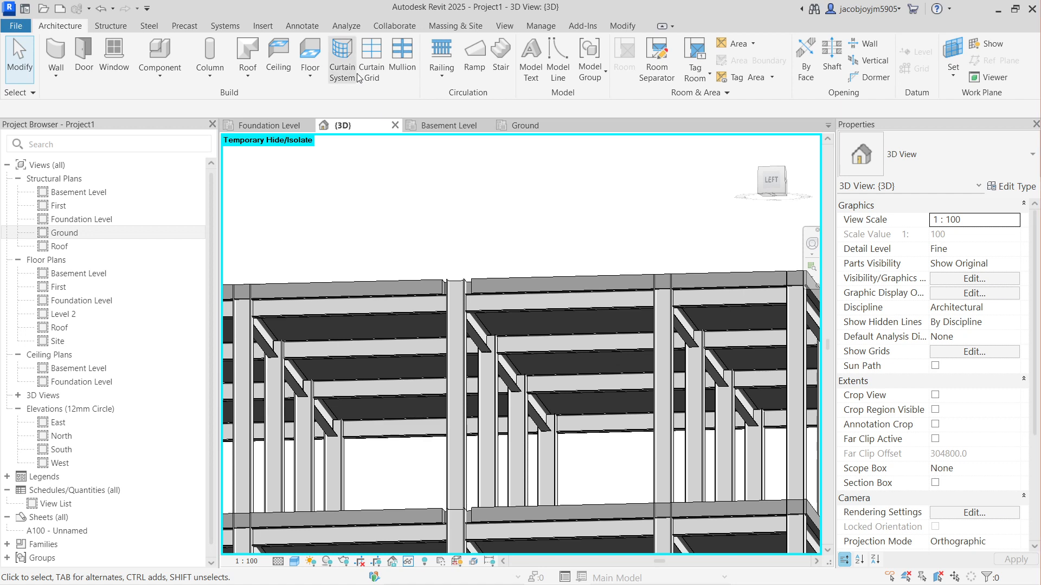
{"action": "left_click", "coordinate": [261, 26]}
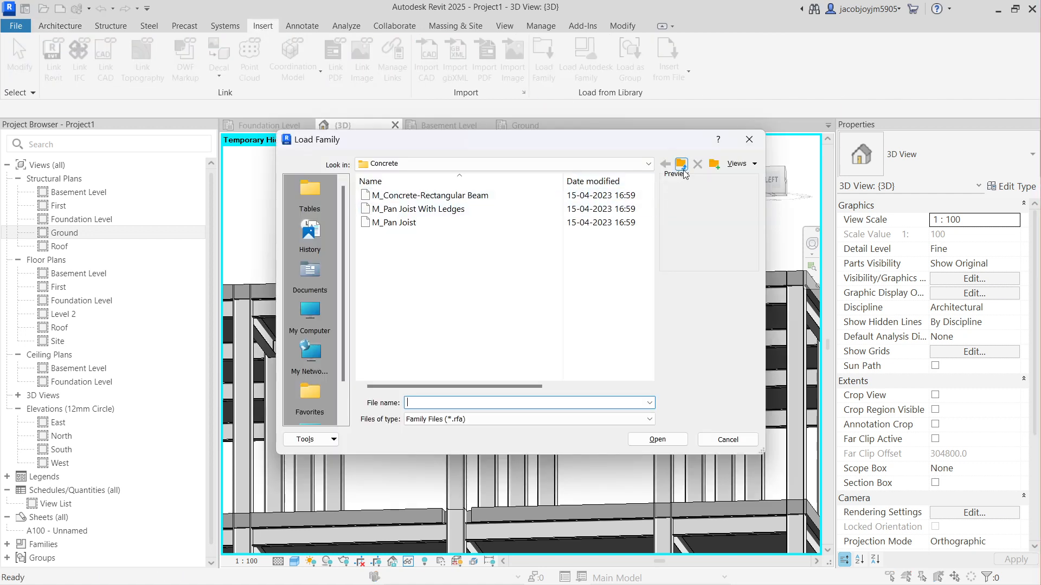
{"action": "key", "text": "Escape"}
{"action": "left_click", "coordinate": [110, 26]}
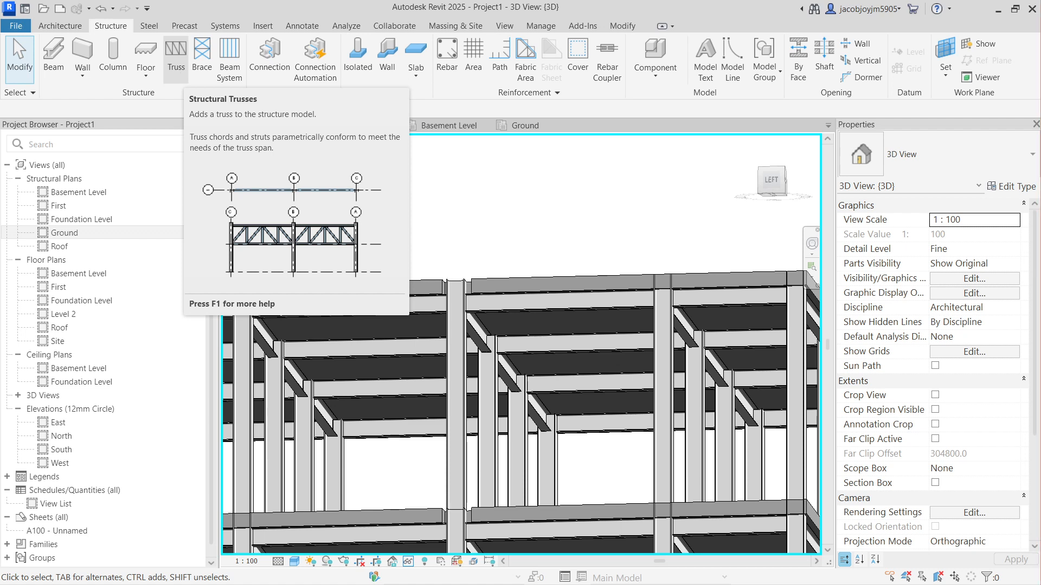
Step: Select the roof storey's slab and beams together, filter the selection to Structural Framing (Other), and delete those beams
{"action": "left_click", "coordinate": [522, 311]}
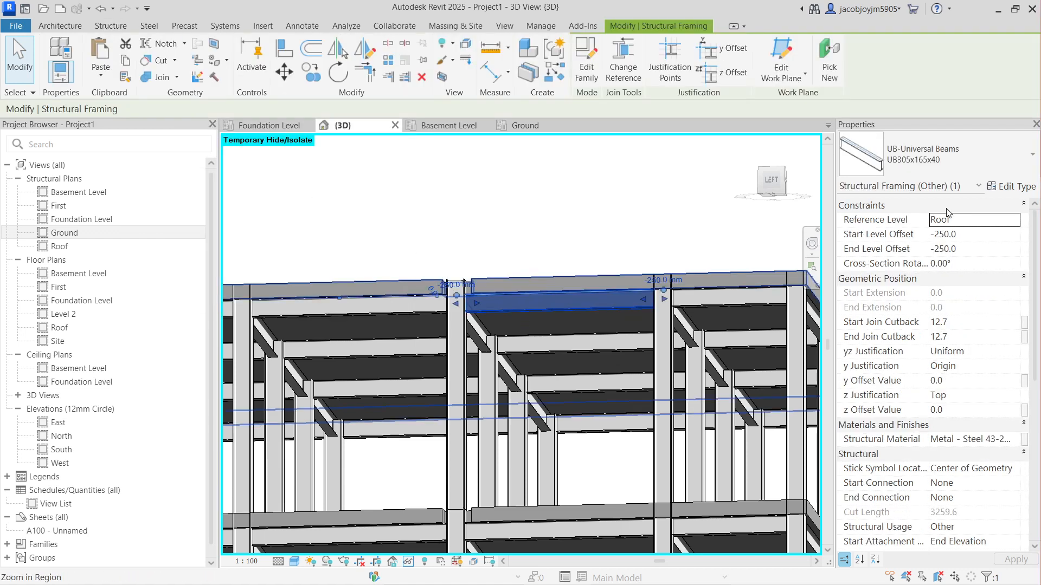
{"action": "scroll", "coordinate": [502, 301], "scroll_direction": "down", "scroll_amount": 3}
{"action": "scroll", "coordinate": [502, 301], "scroll_direction": "down", "scroll_amount": 4}
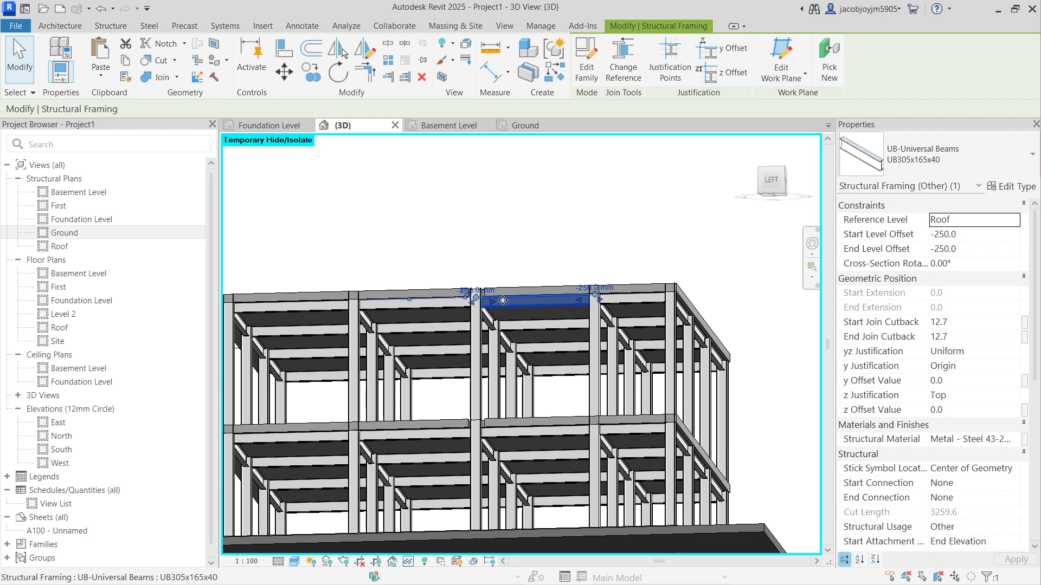
{"action": "left_click", "coordinate": [303, 270]}
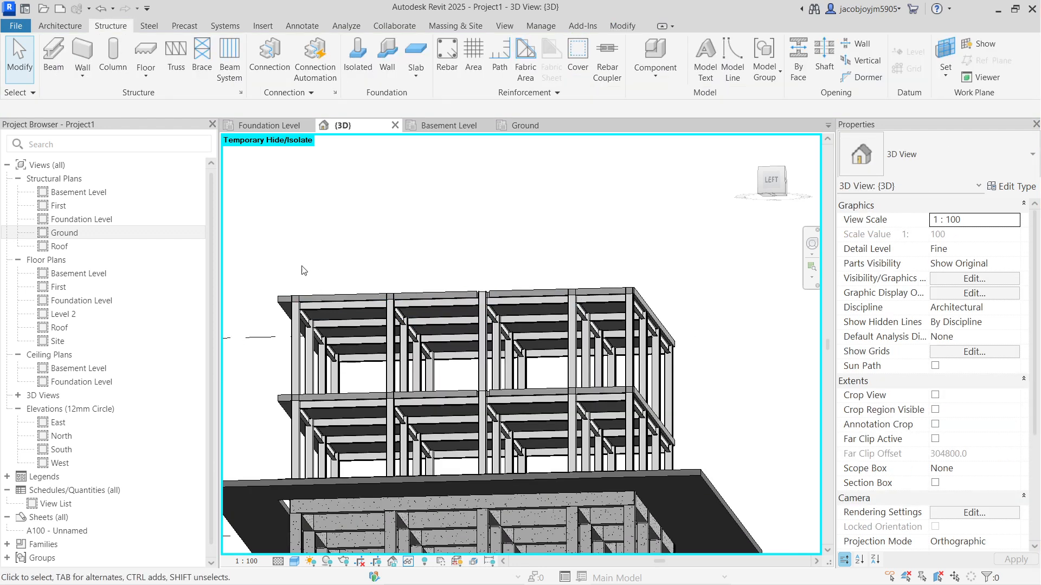
{"action": "left_click", "coordinate": [353, 323]}
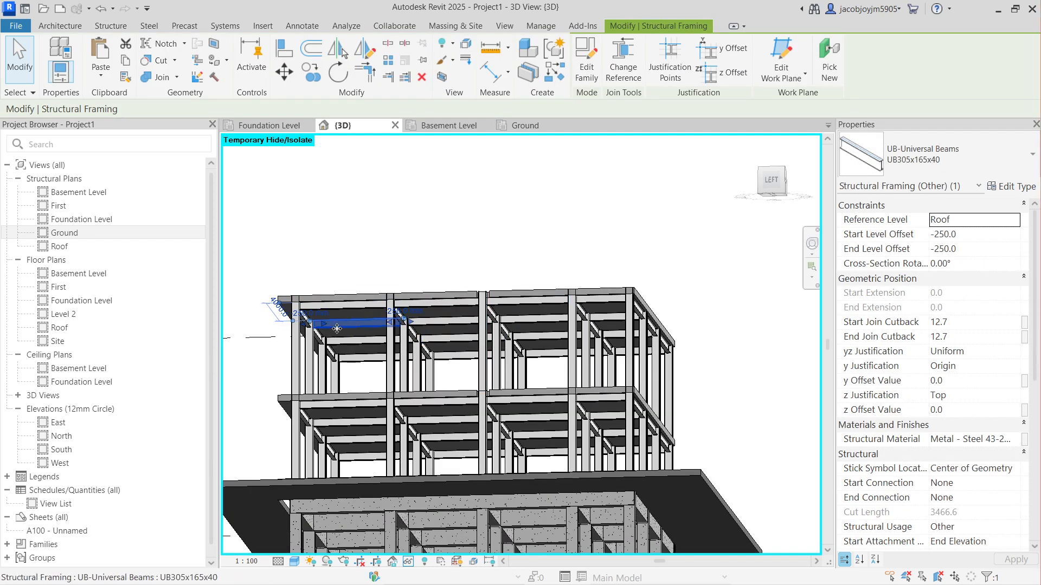
{"action": "left_click_drag", "start_coordinate": [245, 233], "coordinate": [710, 379]}
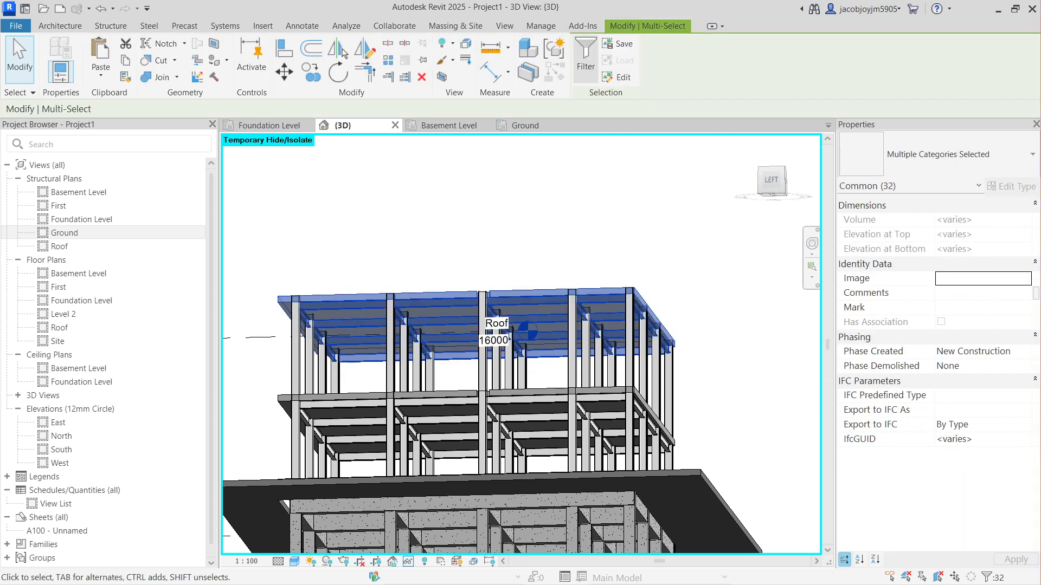
{"action": "left_click", "coordinate": [586, 55]}
{"action": "left_click", "coordinate": [601, 234]}
{"action": "left_click", "coordinate": [407, 223]}
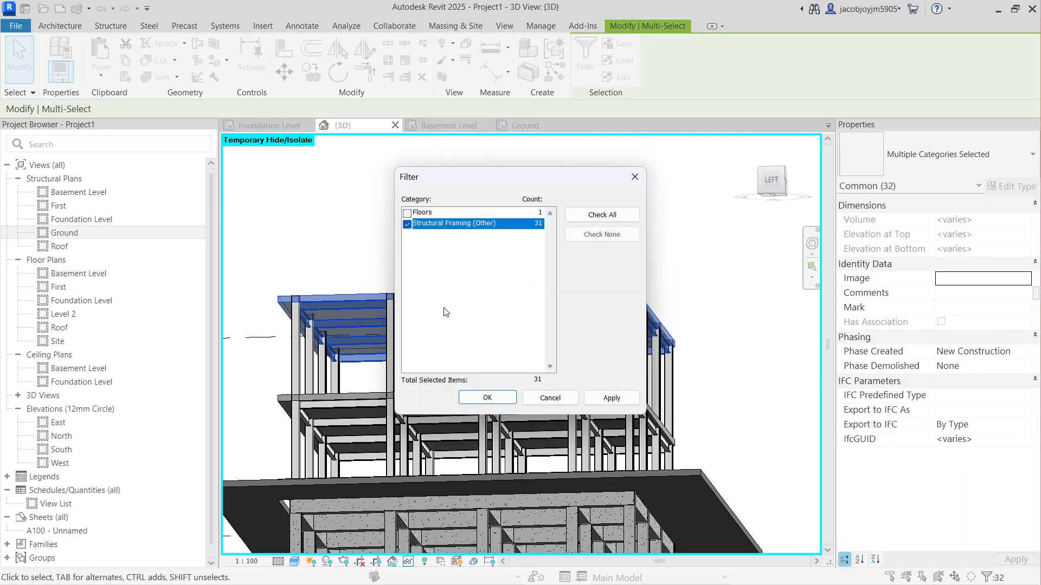
{"action": "left_click", "coordinate": [490, 400]}
{"action": "left_click", "coordinate": [726, 223]}
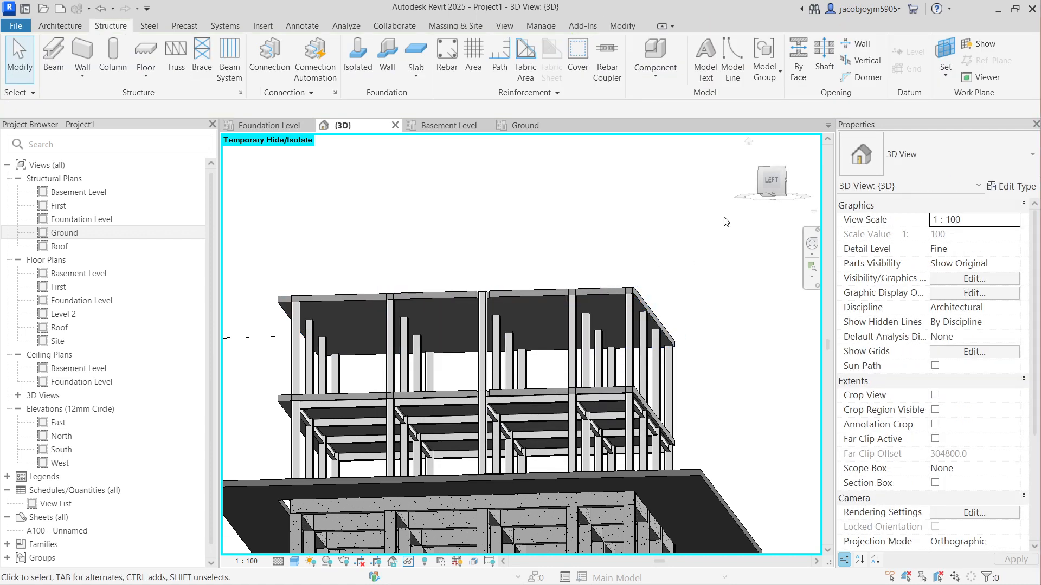
Step: Open the Roof structural plan, start the Truss command and browse the US family library to the Structural Trusses folder
{"action": "double_click", "coordinate": [59, 246]}
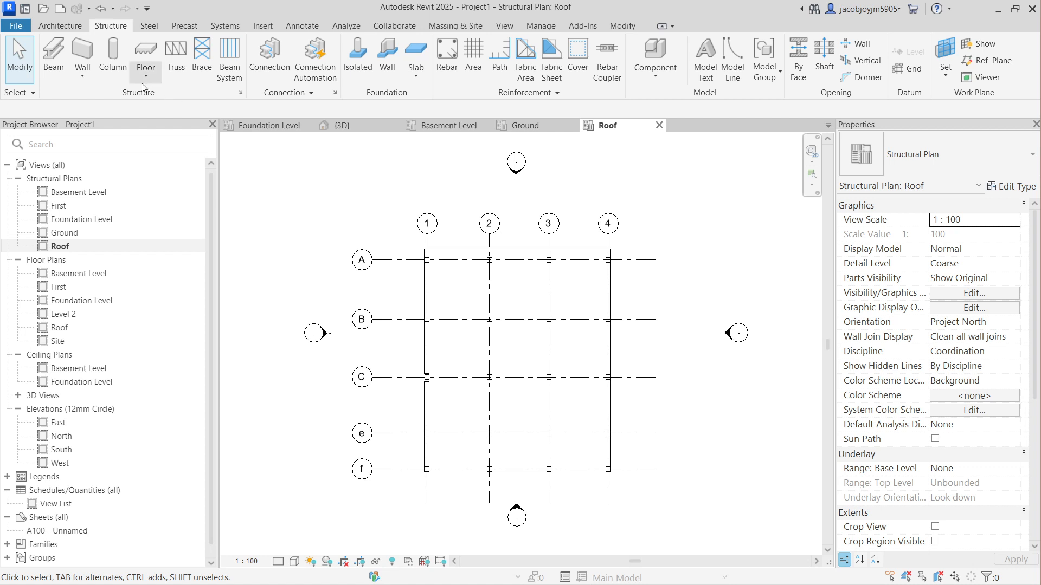
{"action": "left_click", "coordinate": [176, 60]}
{"action": "left_click", "coordinate": [552, 309]}
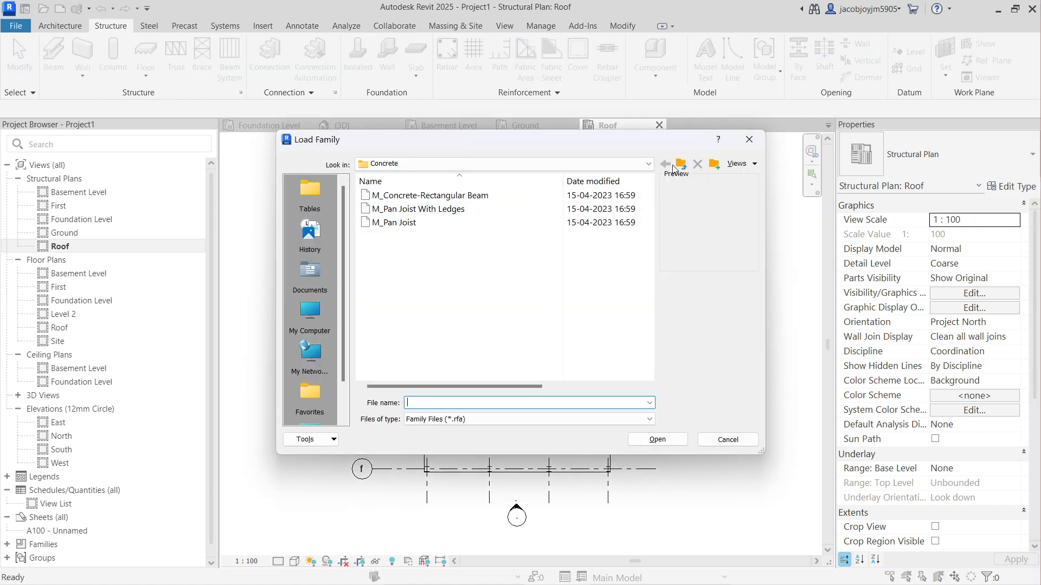
{"action": "left_click", "coordinate": [682, 168]}
{"action": "left_click", "coordinate": [683, 168]}
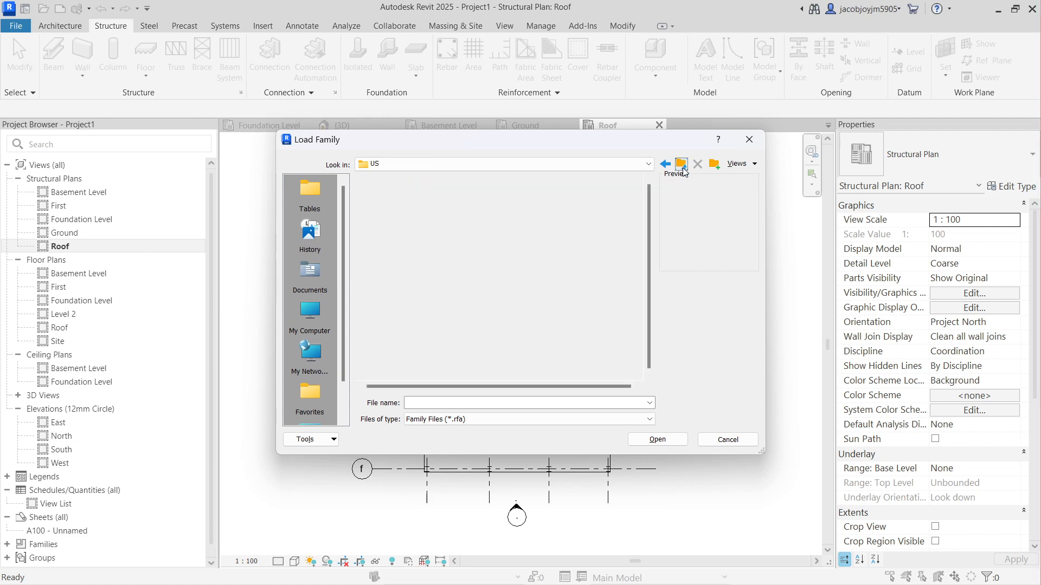
{"action": "scroll", "coordinate": [475, 314], "scroll_direction": "down", "scroll_amount": 3}
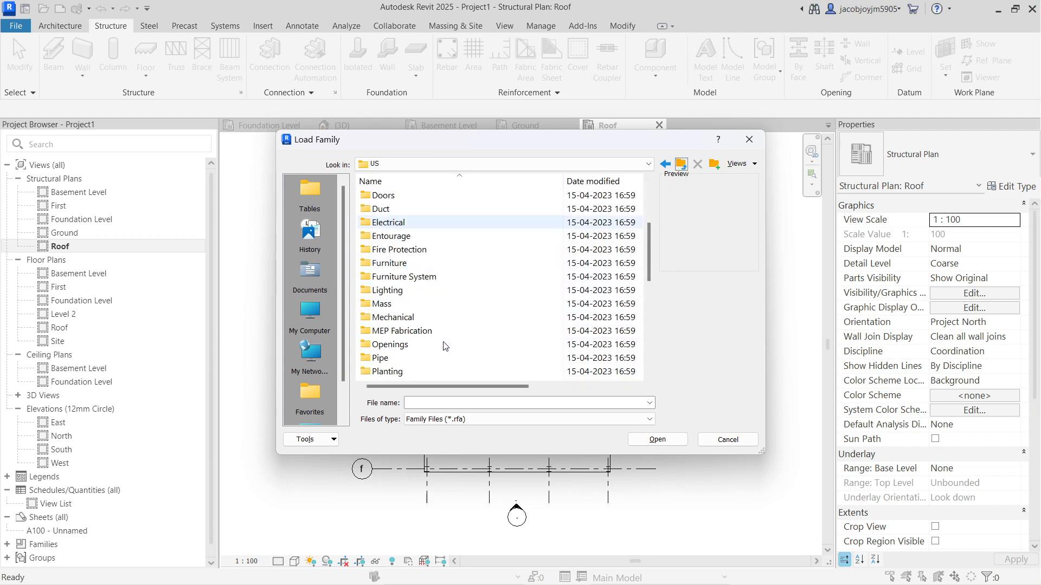
{"action": "left_click", "coordinate": [447, 278]}
{"action": "key", "text": "t"}
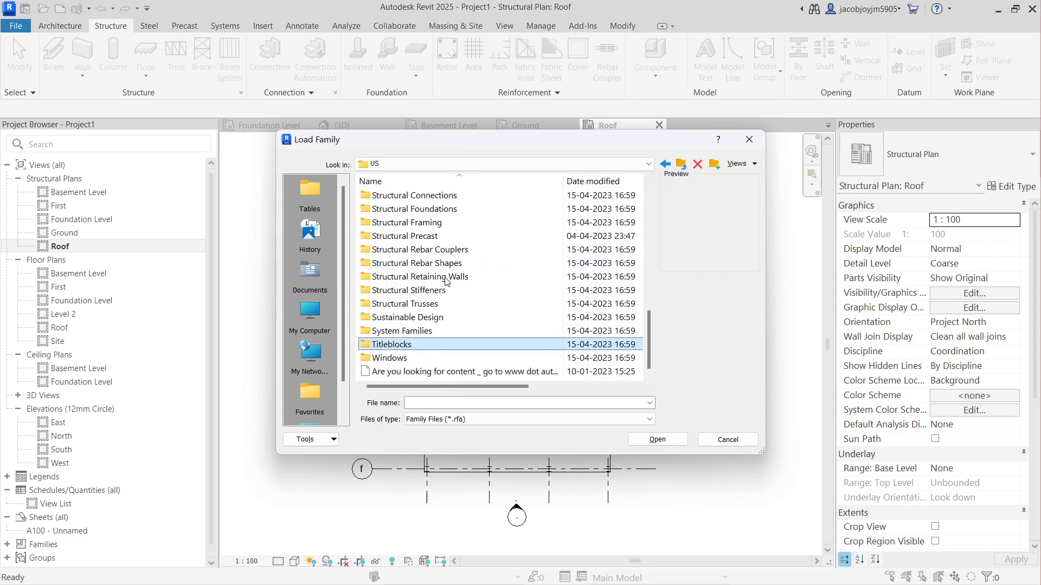
{"action": "left_click", "coordinate": [447, 307]}
{"action": "double_click", "coordinate": [452, 310]}
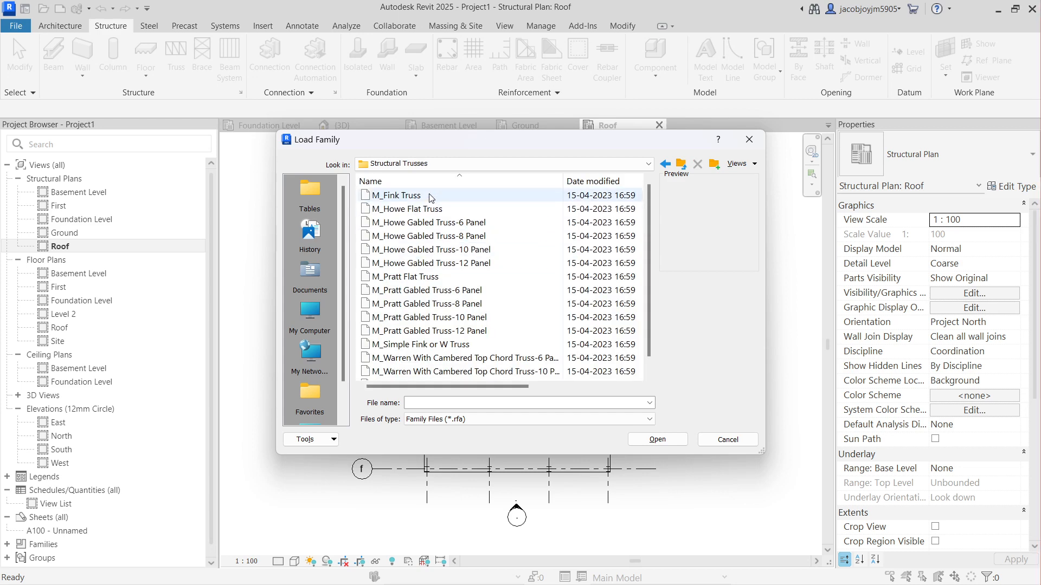
Step: Compare the previews of the Fink, Howe, Pratt and Warren truss families in the Structural Trusses folder
{"action": "left_click", "coordinate": [431, 197]}
{"action": "key", "text": "Down"}
{"action": "key", "text": "Down"}
{"action": "key", "text": "Down"}
{"action": "key", "text": "Down"}
{"action": "key", "text": "Down"}
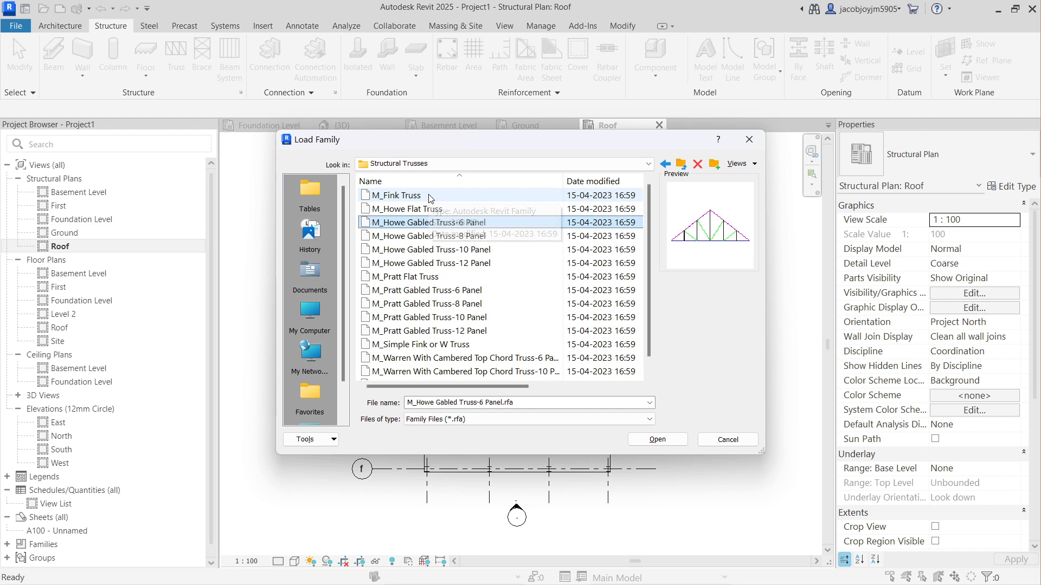
{"action": "key", "text": "Down"}
{"action": "key", "text": "Down"}
{"action": "key", "text": "Down"}
{"action": "key", "text": "Down"}
{"action": "key", "text": "Down"}
{"action": "key", "text": "Down"}
{"action": "key", "text": "Down"}
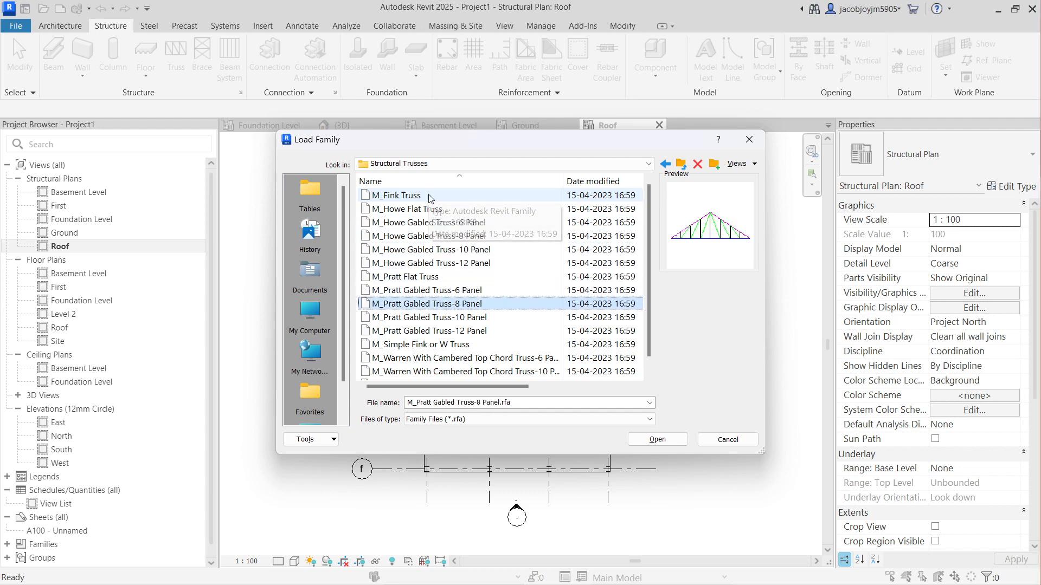
{"action": "key", "text": "Down"}
{"action": "key", "text": "Down"}
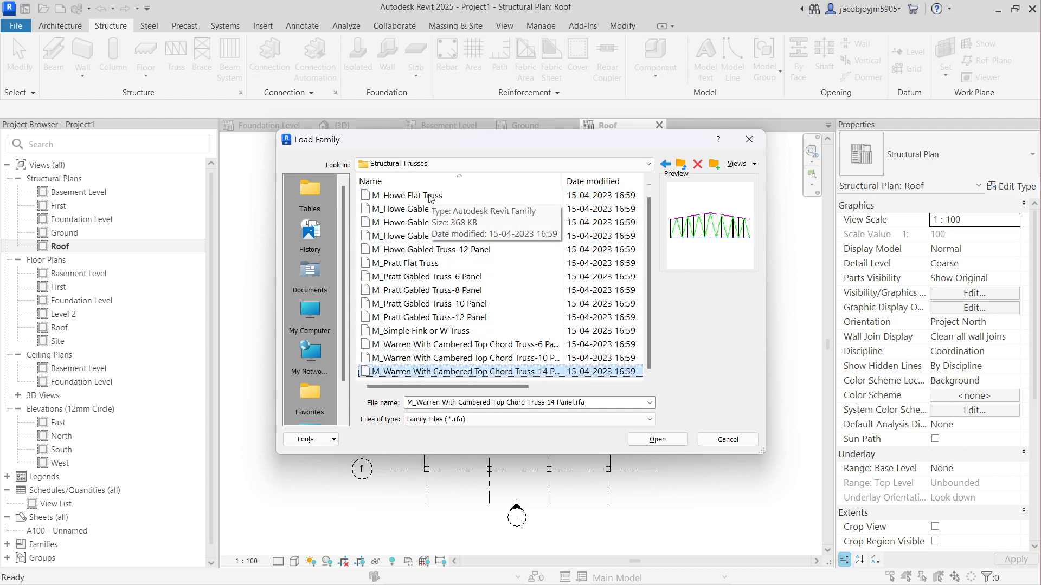
{"action": "key", "text": "Up"}
{"action": "key", "text": "Up"}
{"action": "key", "text": "Up"}
{"action": "key", "text": "Up"}
{"action": "key", "text": "Up"}
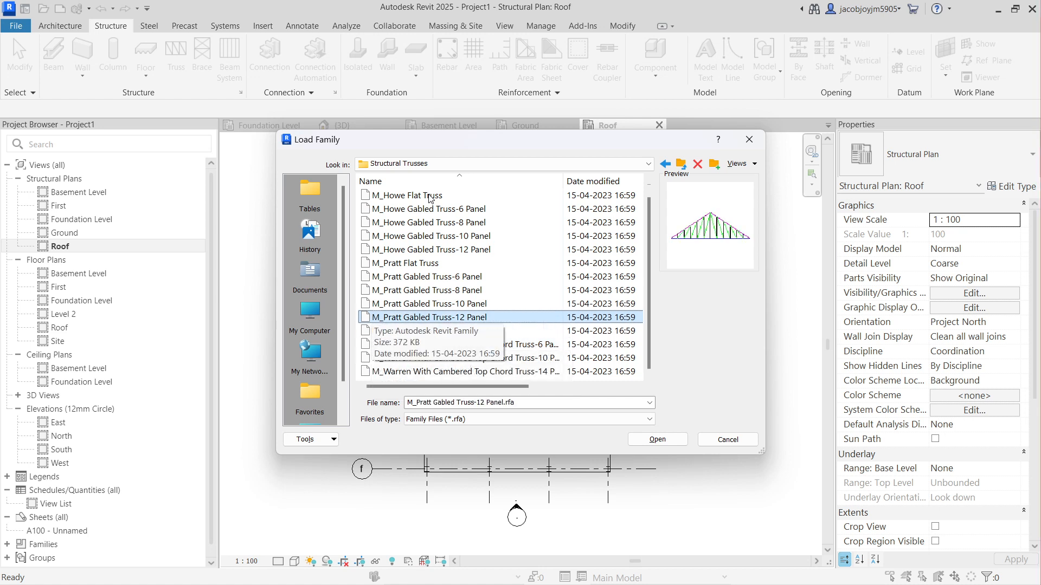
{"action": "key", "text": "Up"}
{"action": "key", "text": "Up"}
{"action": "key", "text": "Up"}
{"action": "key", "text": "Up"}
{"action": "key", "text": "Down"}
{"action": "key", "text": "Down"}
{"action": "key", "text": "Down"}
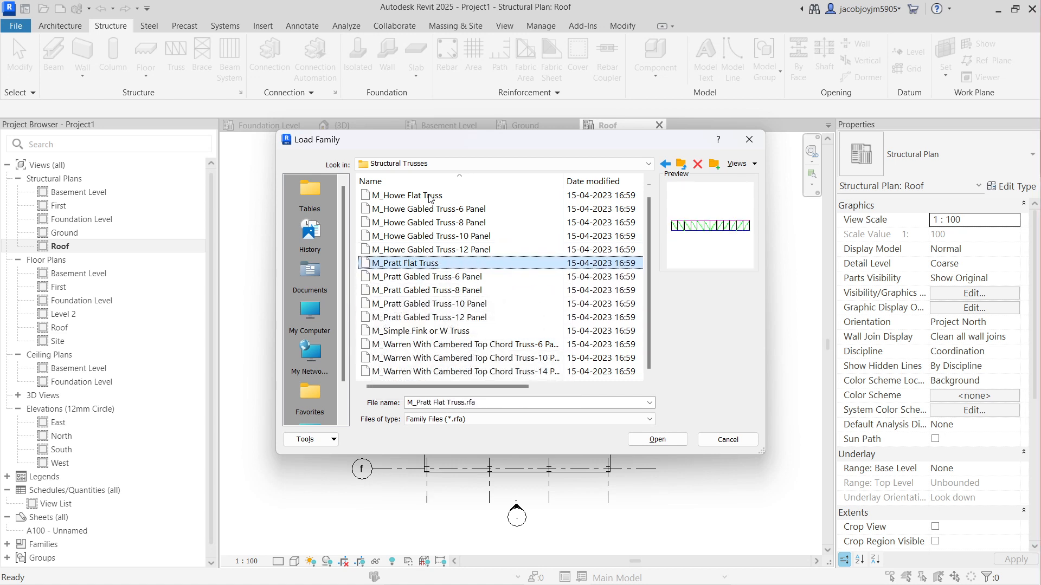
{"action": "key", "text": "Down"}
{"action": "key", "text": "Down"}
{"action": "key", "text": "Down"}
{"action": "key", "text": "Up"}
{"action": "key", "text": "Up"}
{"action": "key", "text": "Up"}
{"action": "key", "text": "Up"}
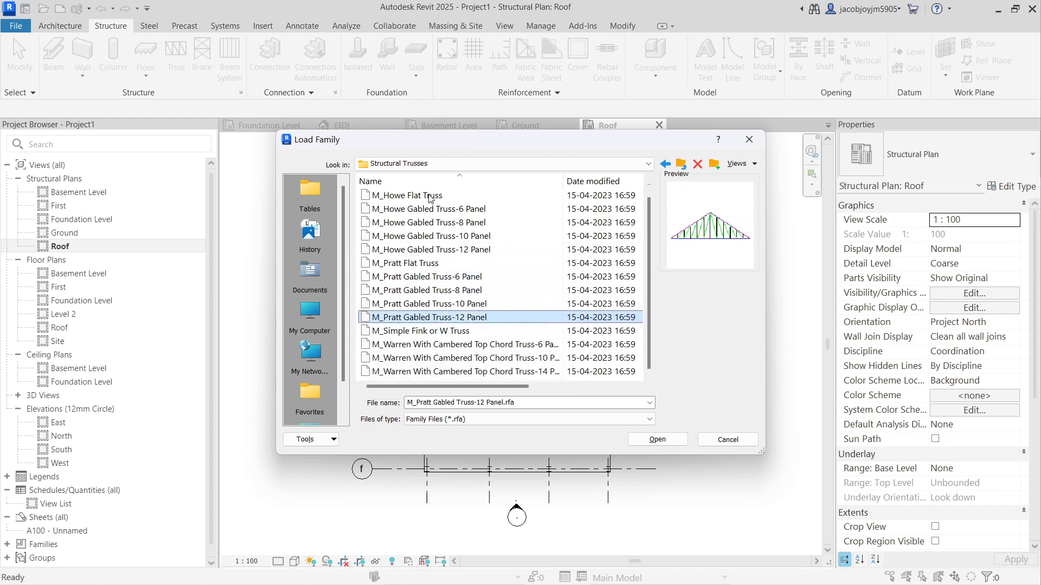
{"action": "key", "text": "Up"}
{"action": "key", "text": "Up"}
{"action": "key", "text": "Up"}
{"action": "key", "text": "Up"}
{"action": "key", "text": "Up"}
{"action": "key", "text": "Up"}
{"action": "key", "text": "Up"}
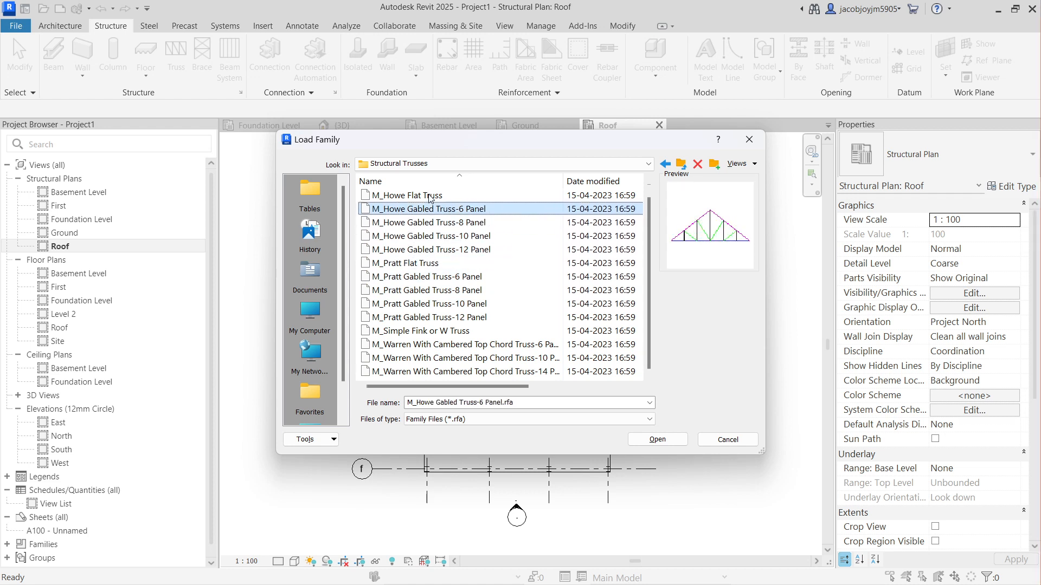
{"action": "key", "text": "Down"}
{"action": "key", "text": "Down"}
{"action": "key", "text": "Down"}
{"action": "key", "text": "Down"}
{"action": "key", "text": "Down"}
{"action": "key", "text": "Down"}
{"action": "key", "text": "Down"}
{"action": "key", "text": "Down"}
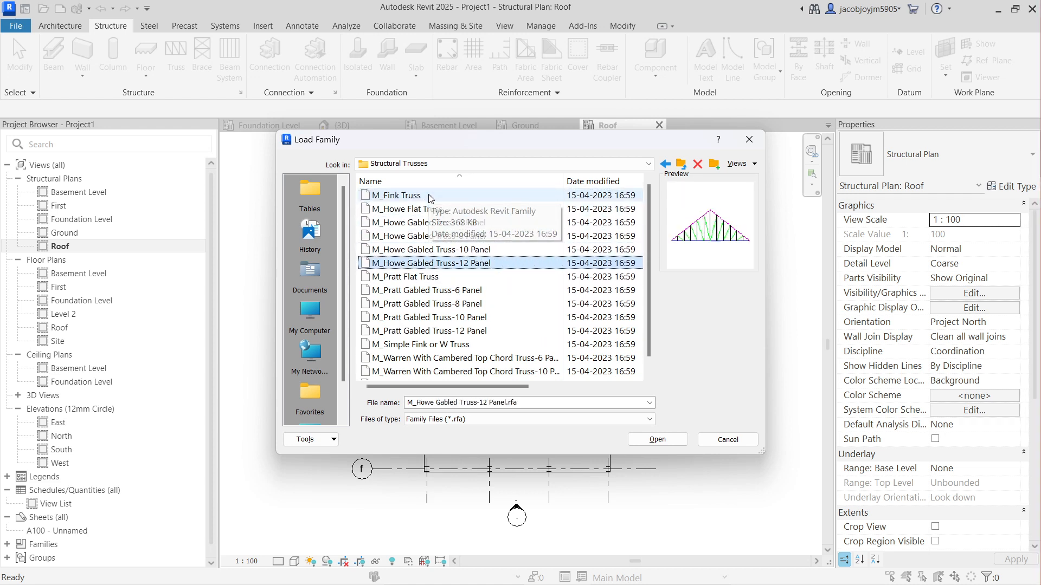
Step: Load the M_Warren With Cambered Top Chord Truss-6 Panel family into the project
{"action": "key", "text": "Down"}
{"action": "key", "text": "Down"}
{"action": "key", "text": "Down"}
{"action": "key", "text": "Down"}
{"action": "key", "text": "Down"}
{"action": "key", "text": "Up"}
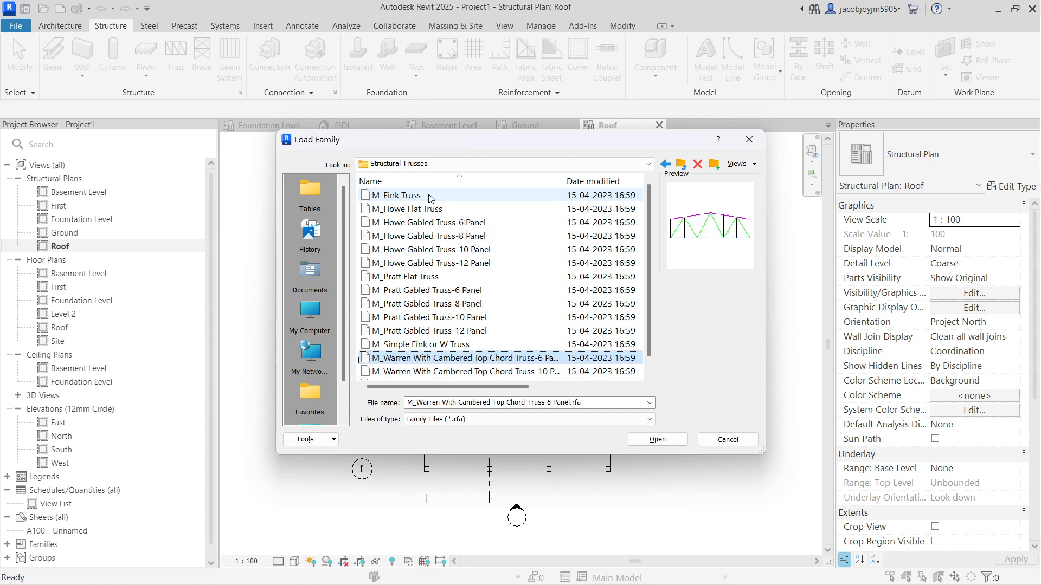
{"action": "left_click", "coordinate": [656, 439]}
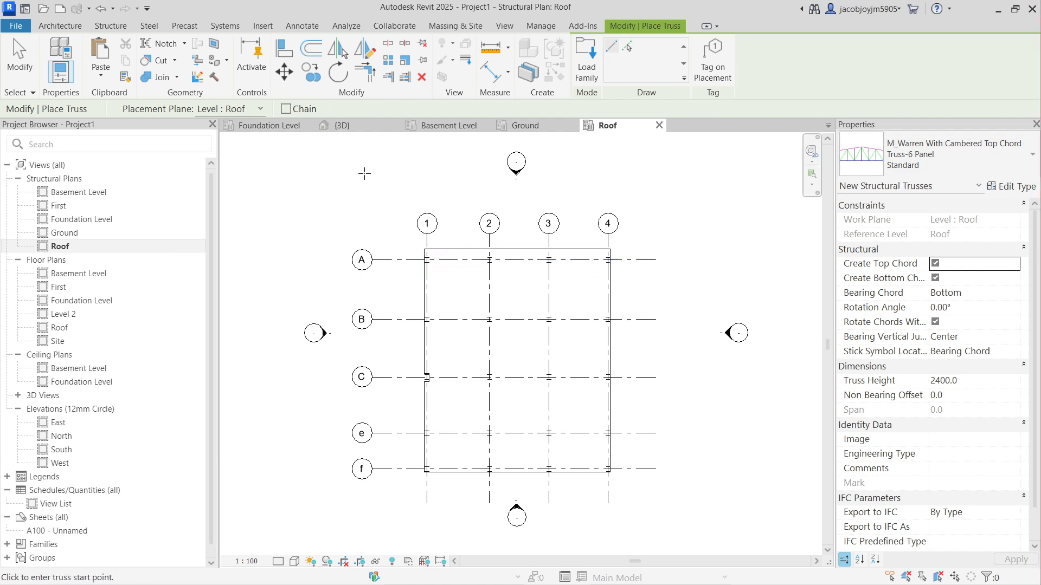
Step: Place the Warren truss on the Roof level along grid A, from grid 1 to grid 4
{"action": "scroll", "coordinate": [406, 274], "scroll_direction": "up", "scroll_amount": 3}
{"action": "left_click", "coordinate": [440, 256]}
{"action": "scroll", "coordinate": [431, 271], "scroll_direction": "down", "scroll_amount": 3}
{"action": "scroll", "coordinate": [641, 272], "scroll_direction": "up", "scroll_amount": 3}
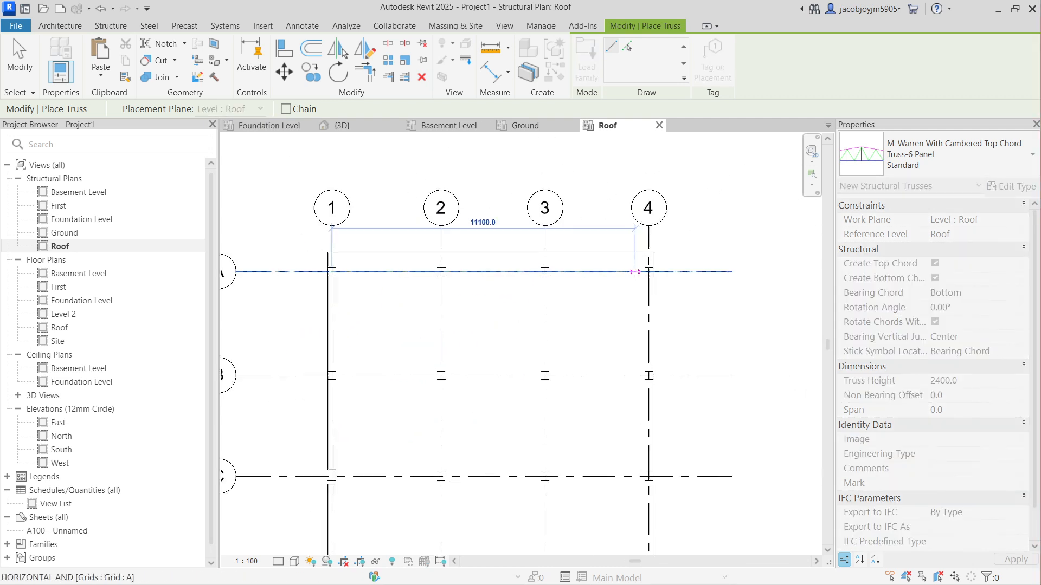
{"action": "left_click", "coordinate": [641, 272]}
{"action": "scroll", "coordinate": [557, 229], "scroll_direction": "down", "scroll_amount": 4}
{"action": "key", "text": "Escape"}
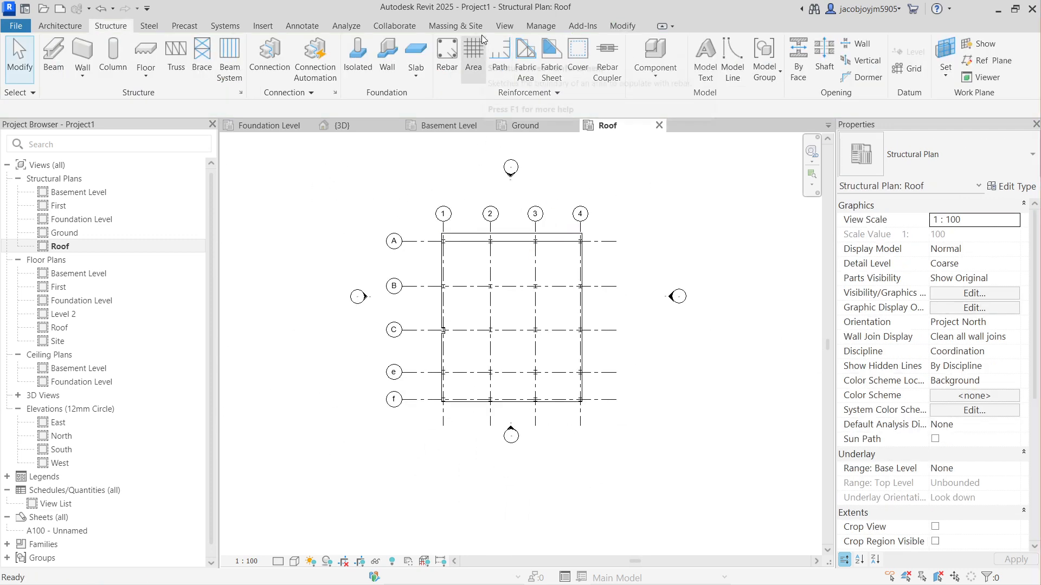
Step: Select the new Warren truss in the 3D view and examine its chords and webs on the Roof slab
{"action": "left_click", "coordinate": [491, 30]}
{"action": "left_click", "coordinate": [421, 51]}
{"action": "scroll", "coordinate": [521, 244], "scroll_direction": "down", "scroll_amount": 3}
{"action": "middle_click_drag", "start_coordinate": [520, 244], "coordinate": [417, 217], "text": "shift"}
{"action": "left_click", "coordinate": [418, 219]}
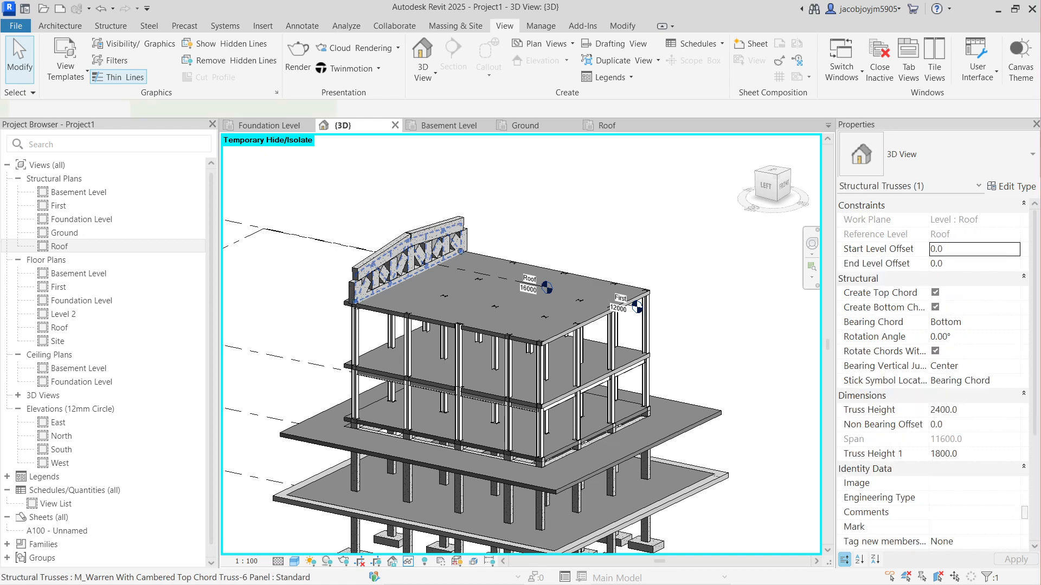
{"action": "scroll", "coordinate": [325, 282], "scroll_direction": "up", "scroll_amount": 5}
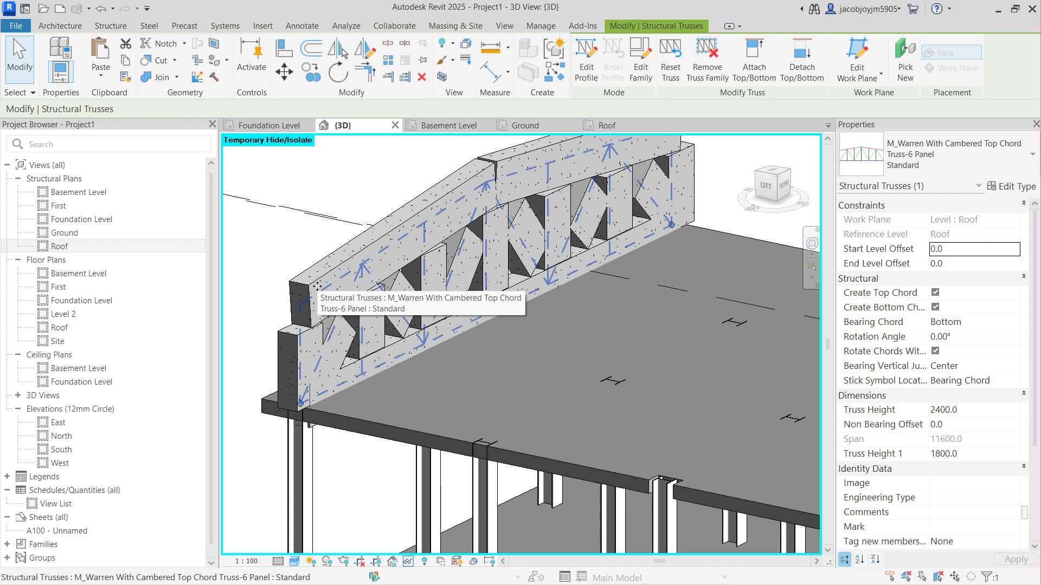
{"action": "scroll", "coordinate": [326, 283], "scroll_direction": "down", "scroll_amount": 1}
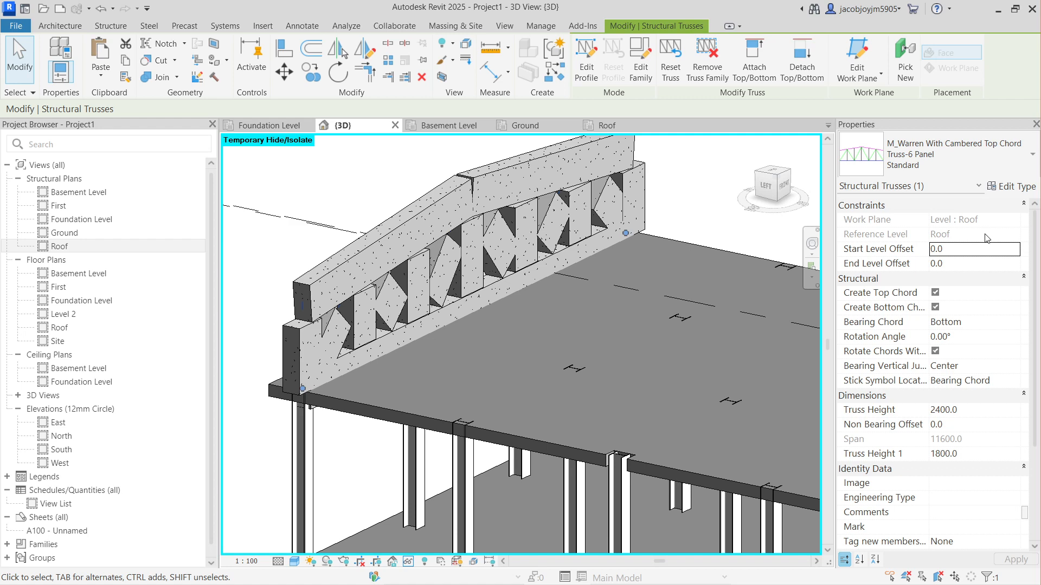
Step: Review the Warren truss's type parameters for chords and webs and its instance properties
{"action": "left_click", "coordinate": [1012, 187]}
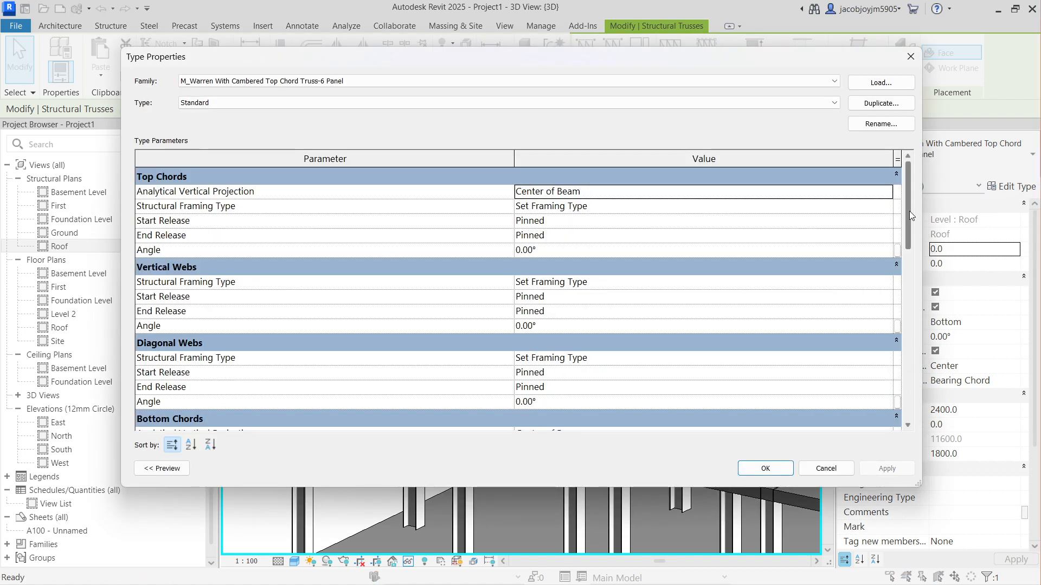
{"action": "left_click_drag", "start_coordinate": [912, 223], "coordinate": [910, 401]}
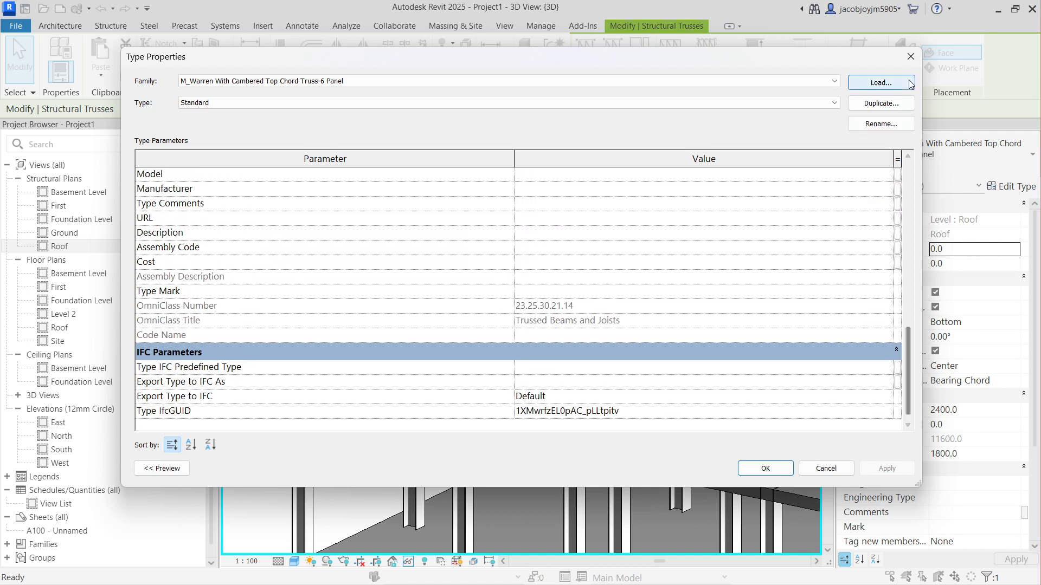
{"action": "left_click", "coordinate": [911, 57]}
{"action": "scroll", "coordinate": [921, 434], "scroll_direction": "down", "scroll_amount": 3}
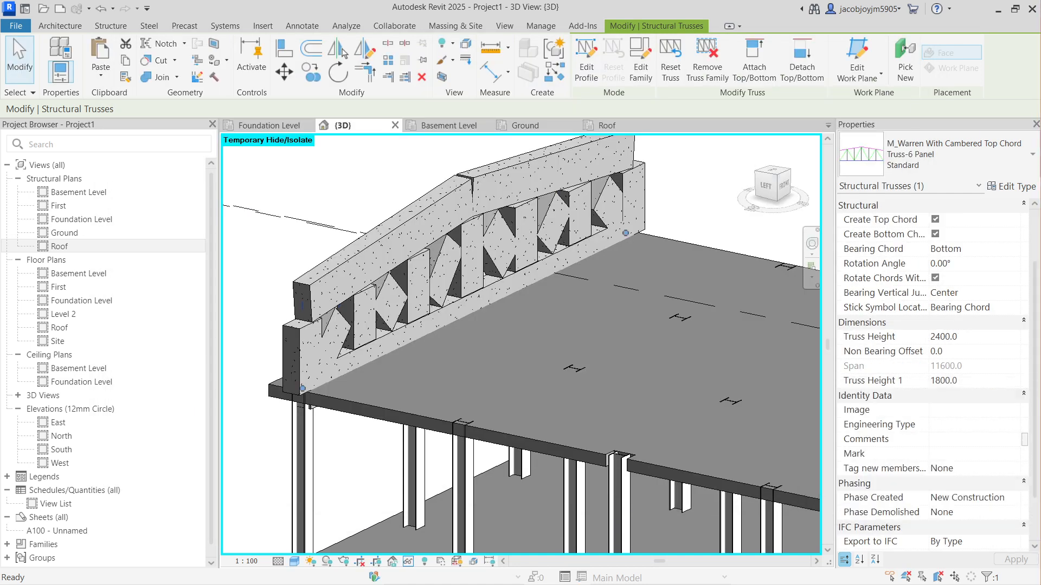
{"action": "scroll", "coordinate": [970, 466], "scroll_direction": "up", "scroll_amount": 5}
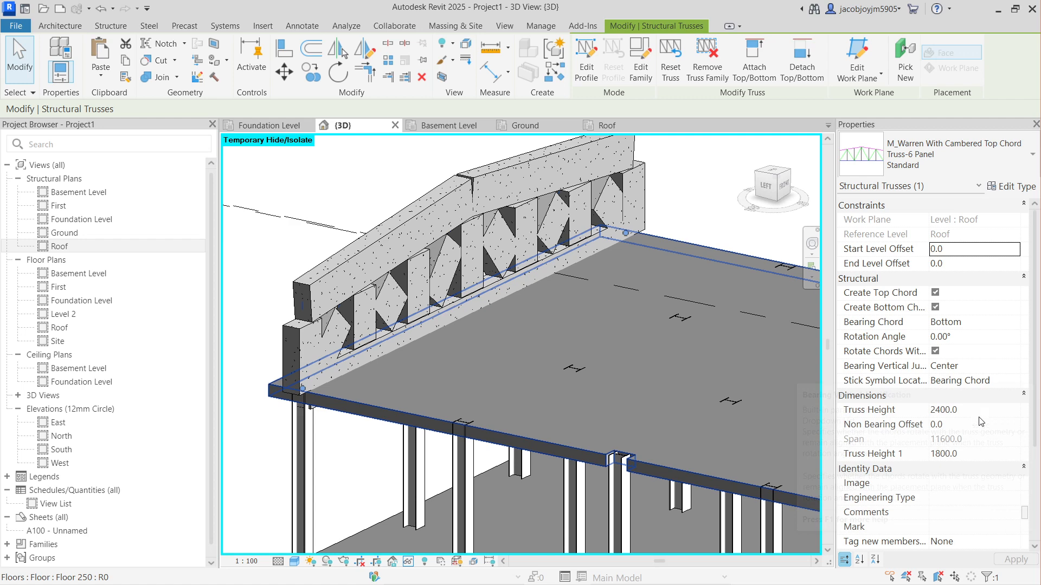
{"action": "scroll", "coordinate": [970, 434], "scroll_direction": "down", "scroll_amount": 5}
{"action": "scroll", "coordinate": [978, 437], "scroll_direction": "up", "scroll_amount": 5}
{"action": "key", "text": "Escape"}
Step: Change the truss's top chord on the far side of the ridge to the UB-Universal Beams UB305x165x40 type
{"action": "left_click", "coordinate": [494, 174]}
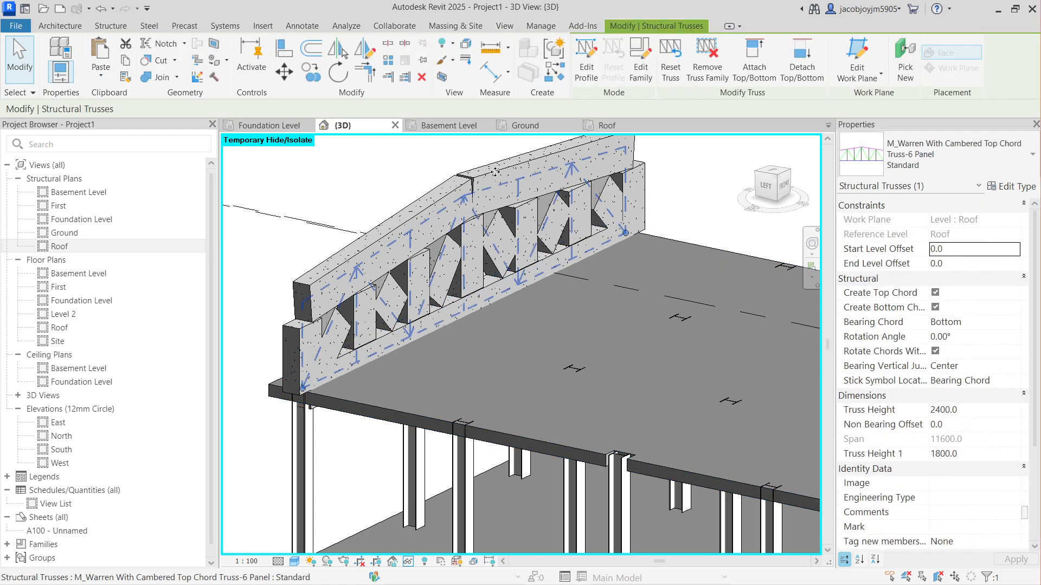
{"action": "key", "text": "Tab"}
{"action": "left_click", "coordinate": [495, 172]}
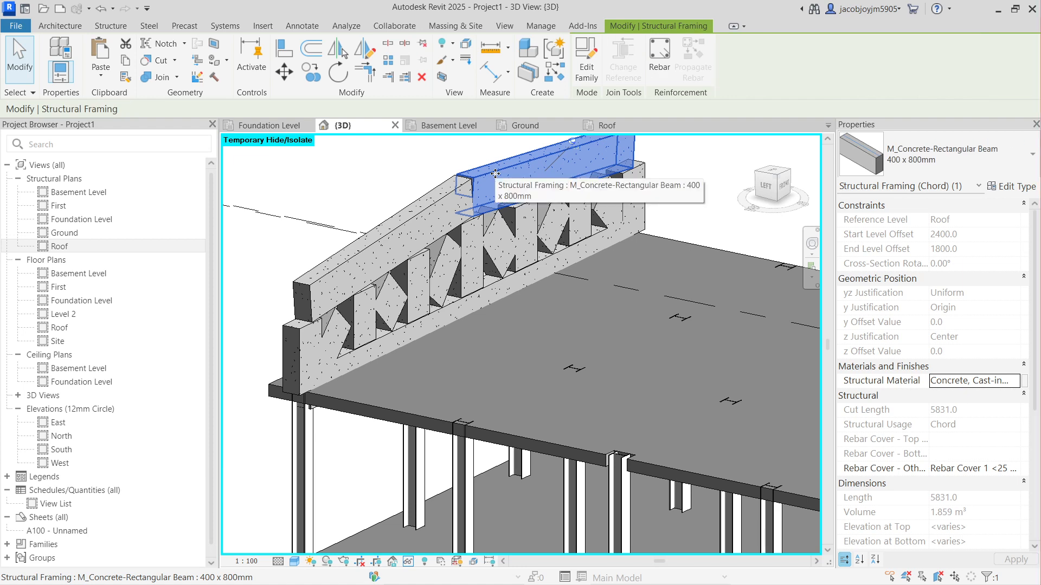
{"action": "left_click", "coordinate": [949, 161]}
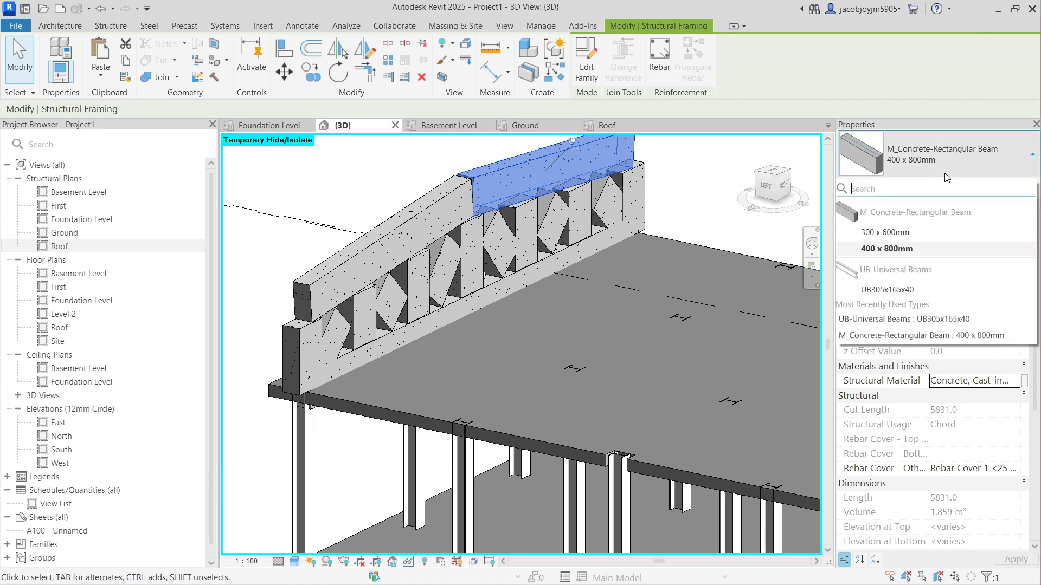
{"action": "left_click", "coordinate": [889, 289]}
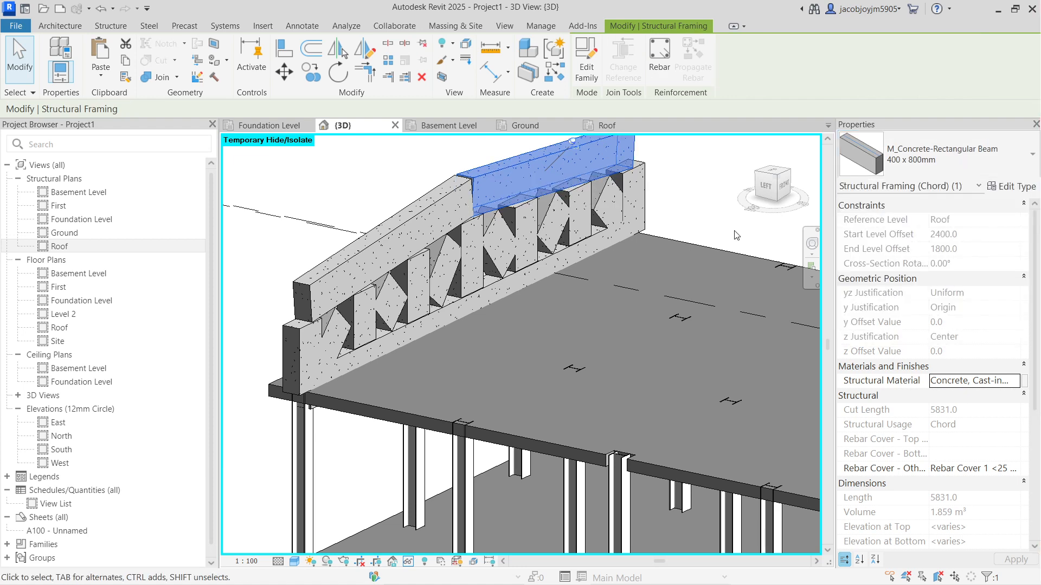
{"action": "left_click", "coordinate": [681, 200]}
Step: Set all of the truss's chord and web members to UB305x165x40, filtering the Structural Trusses category out of the selection
{"action": "scroll", "coordinate": [518, 272], "scroll_direction": "down", "scroll_amount": 2}
{"action": "middle_click_drag", "start_coordinate": [606, 287], "coordinate": [580, 196], "text": "shift"}
{"action": "left_click_drag", "start_coordinate": [349, 212], "coordinate": [675, 361]}
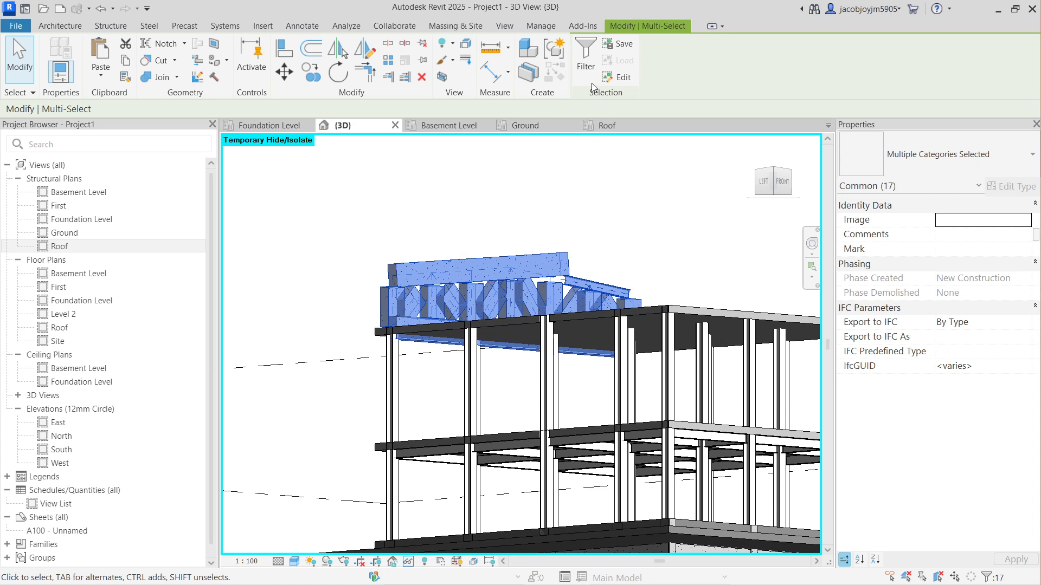
{"action": "left_click", "coordinate": [592, 83]}
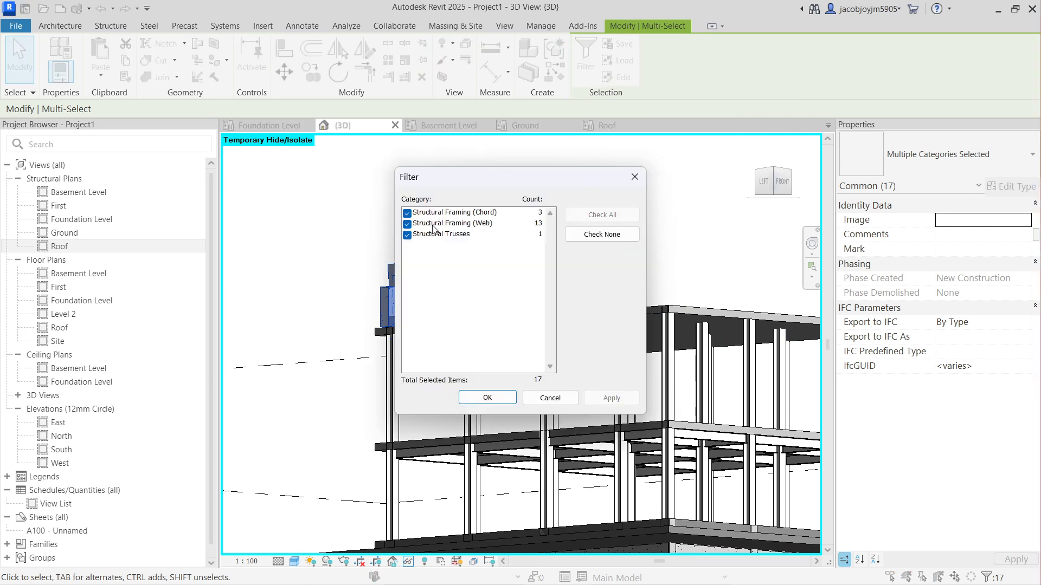
{"action": "left_click", "coordinate": [407, 235]}
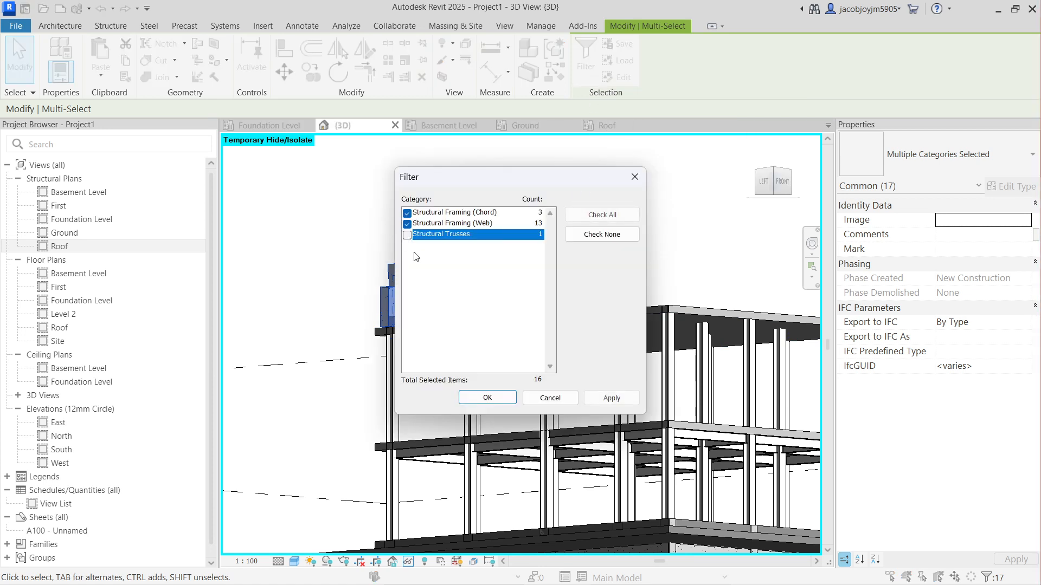
{"action": "left_click", "coordinate": [485, 397]}
{"action": "left_click", "coordinate": [927, 157]}
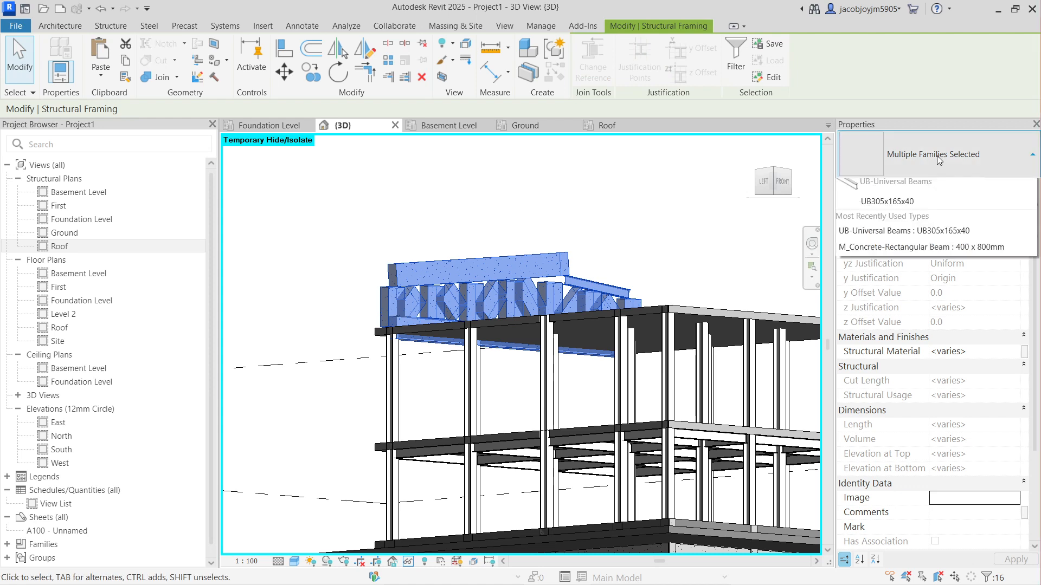
{"action": "left_click", "coordinate": [887, 290]}
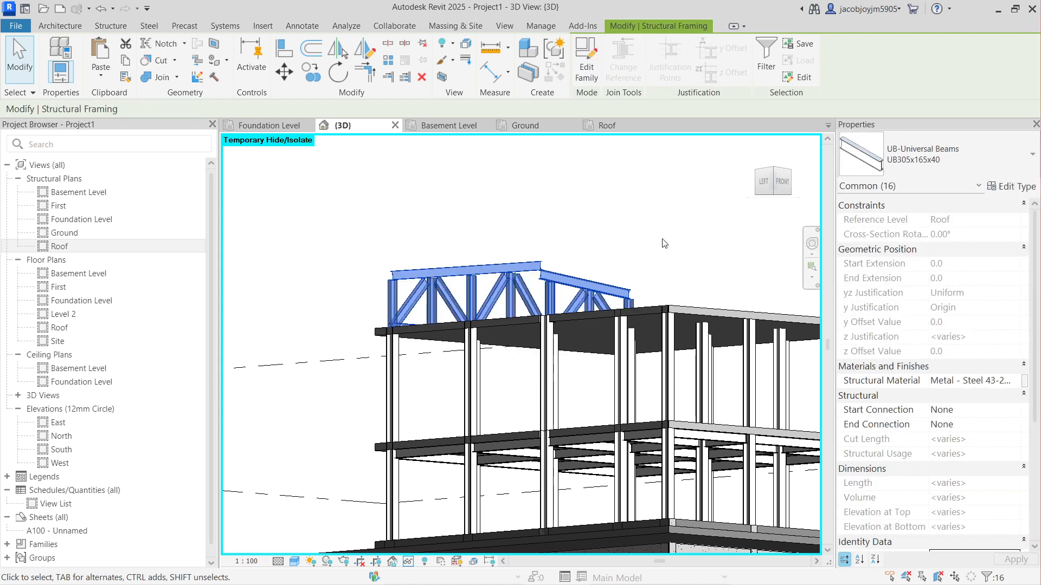
{"action": "left_click", "coordinate": [600, 219]}
{"action": "middle_click_drag", "start_coordinate": [599, 219], "coordinate": [545, 215], "text": "shift"}
Step: Select the Warren truss and open the Roof structural plan with it still selected
{"action": "left_click", "coordinate": [506, 202]}
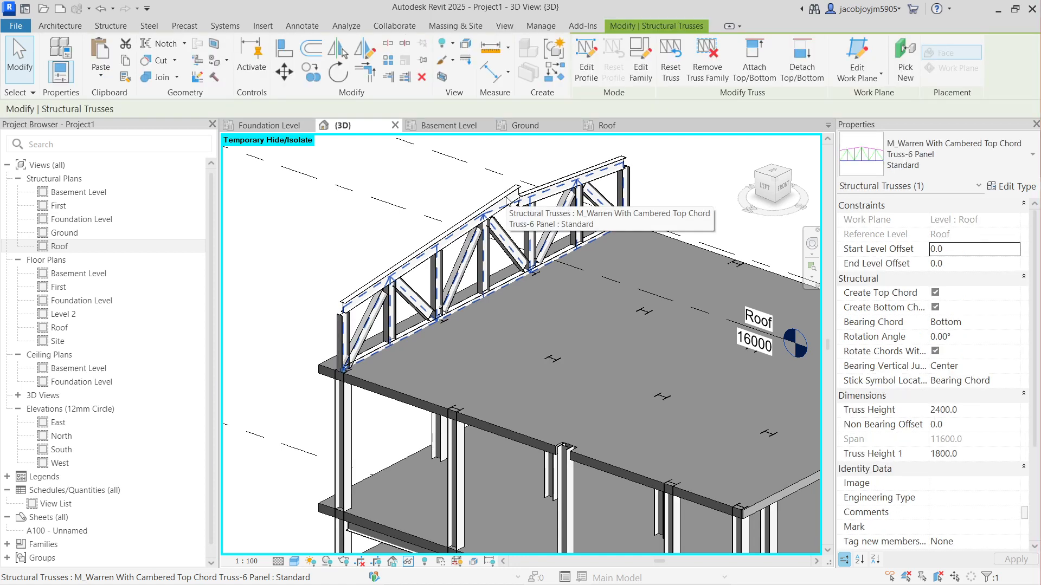
{"action": "scroll", "coordinate": [506, 201], "scroll_direction": "down", "scroll_amount": 3}
{"action": "scroll", "coordinate": [515, 203], "scroll_direction": "up", "scroll_amount": 4}
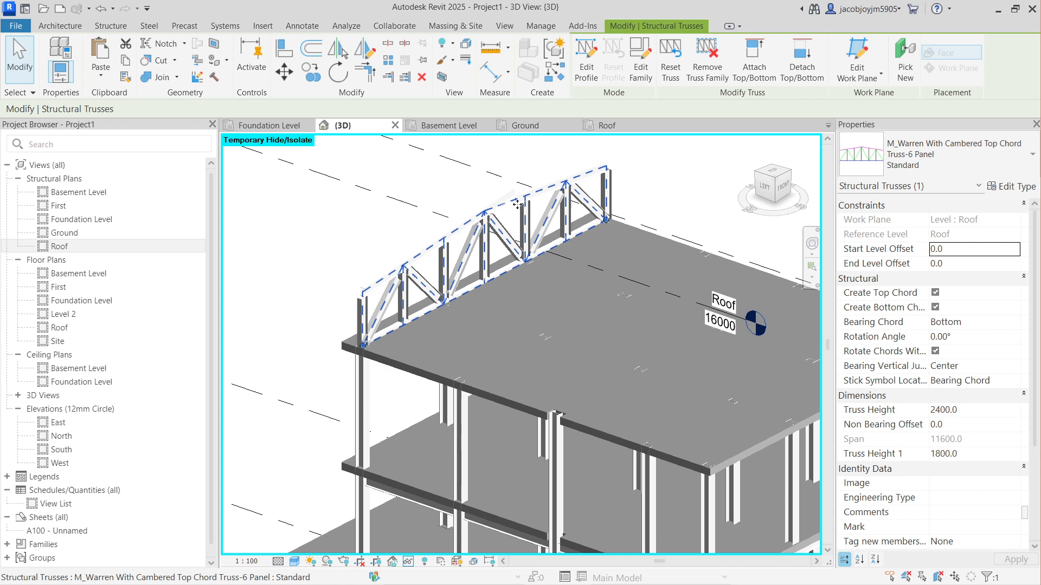
{"action": "key", "text": "Escape"}
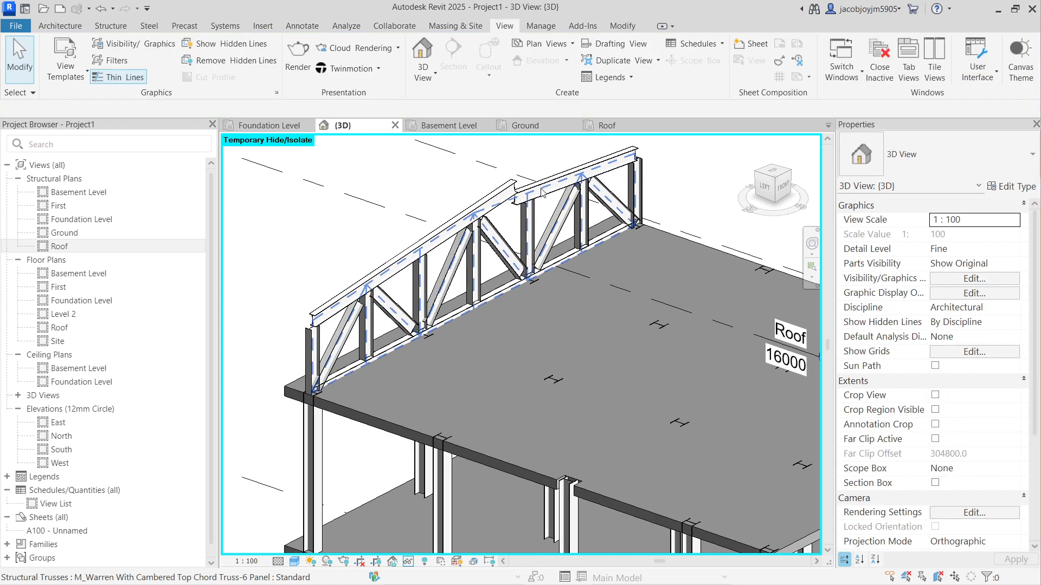
{"action": "left_click", "coordinate": [541, 196]}
{"action": "left_click", "coordinate": [774, 177]}
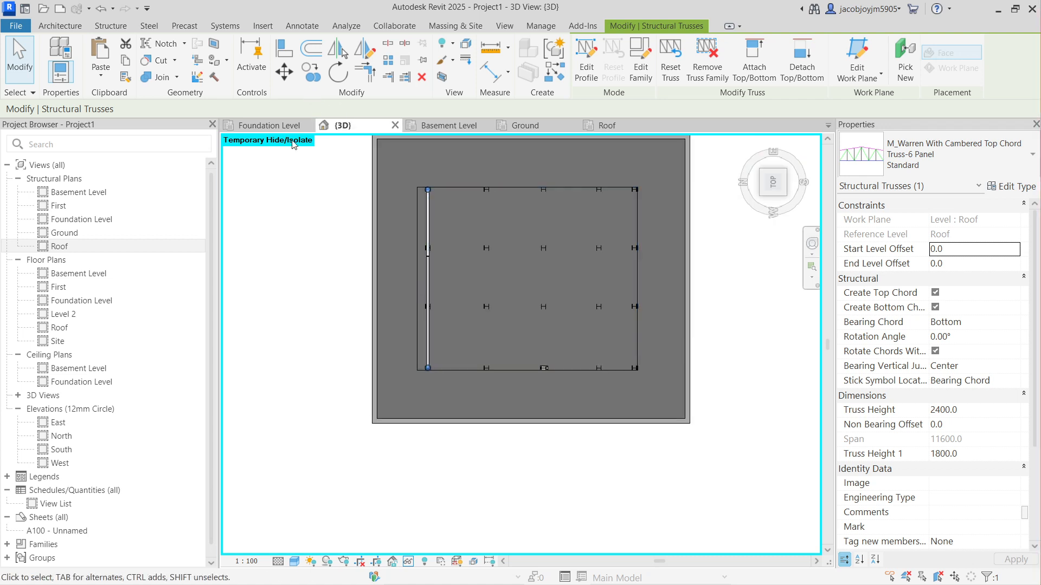
{"action": "double_click", "coordinate": [60, 246]}
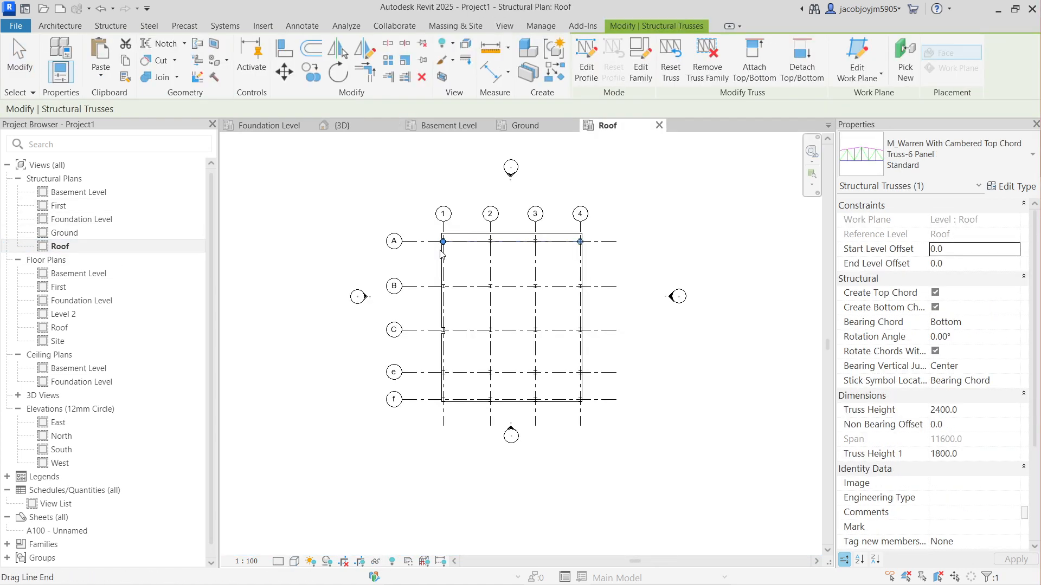
Step: Copy the selected truss from grid A to grids B, C, e and f using multiple copies
{"action": "scroll", "coordinate": [560, 241], "scroll_direction": "up", "scroll_amount": 4}
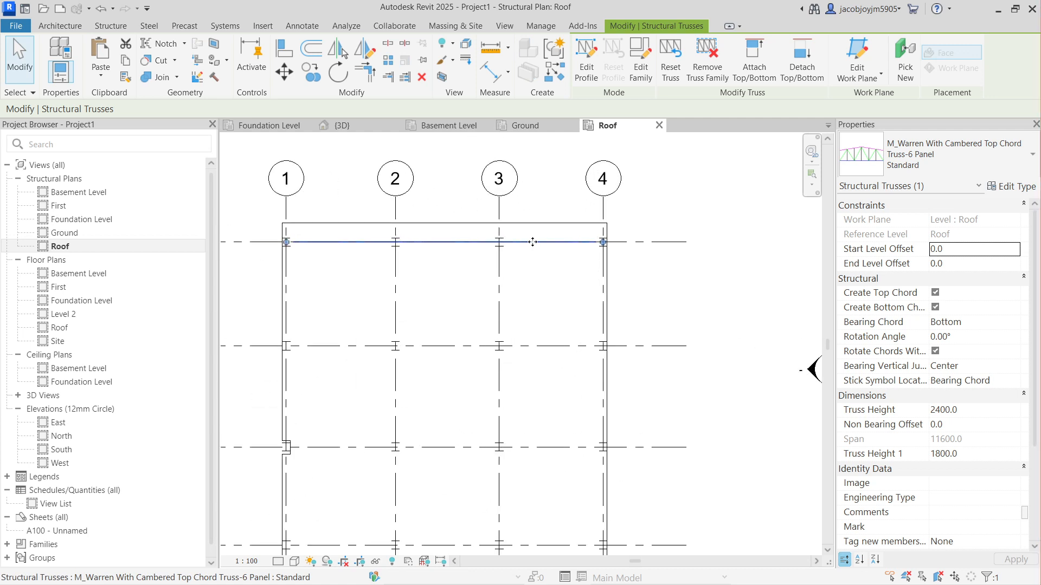
{"action": "left_click", "coordinate": [307, 72]}
{"action": "scroll", "coordinate": [624, 232], "scroll_direction": "down", "scroll_amount": 3}
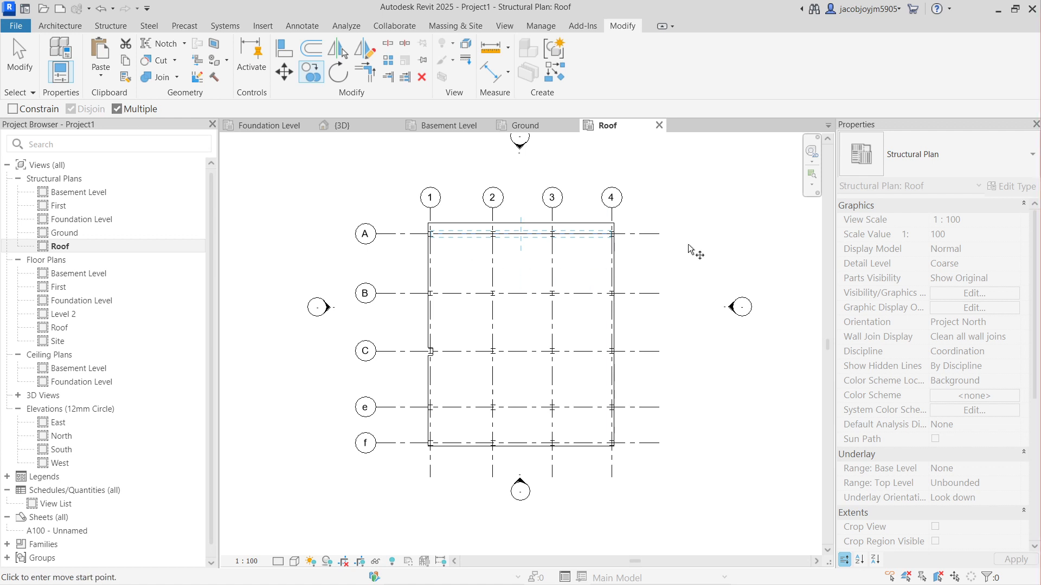
{"action": "left_click", "coordinate": [639, 235]}
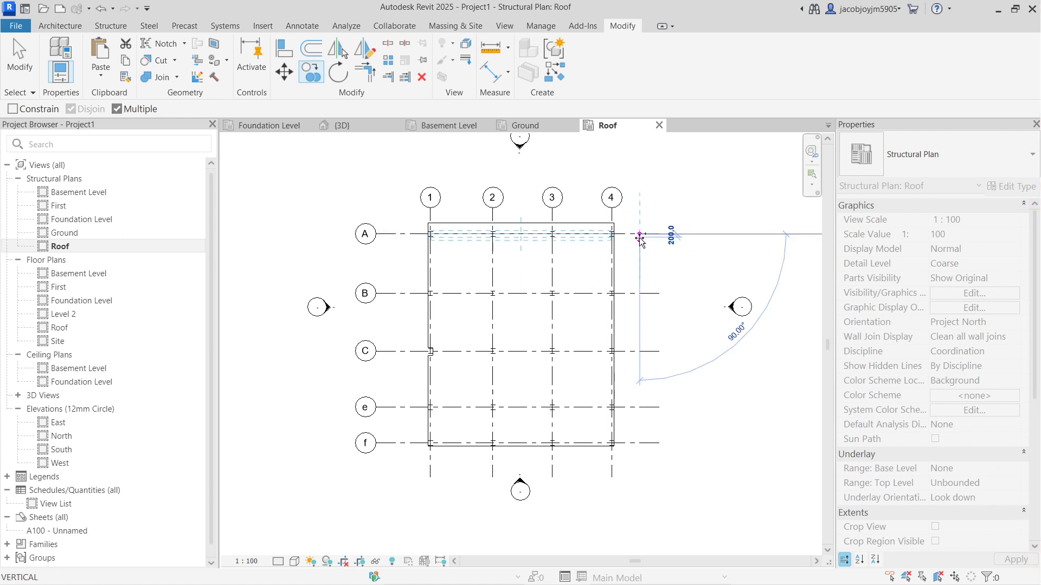
{"action": "left_click", "coordinate": [639, 293]}
{"action": "left_click", "coordinate": [639, 351]}
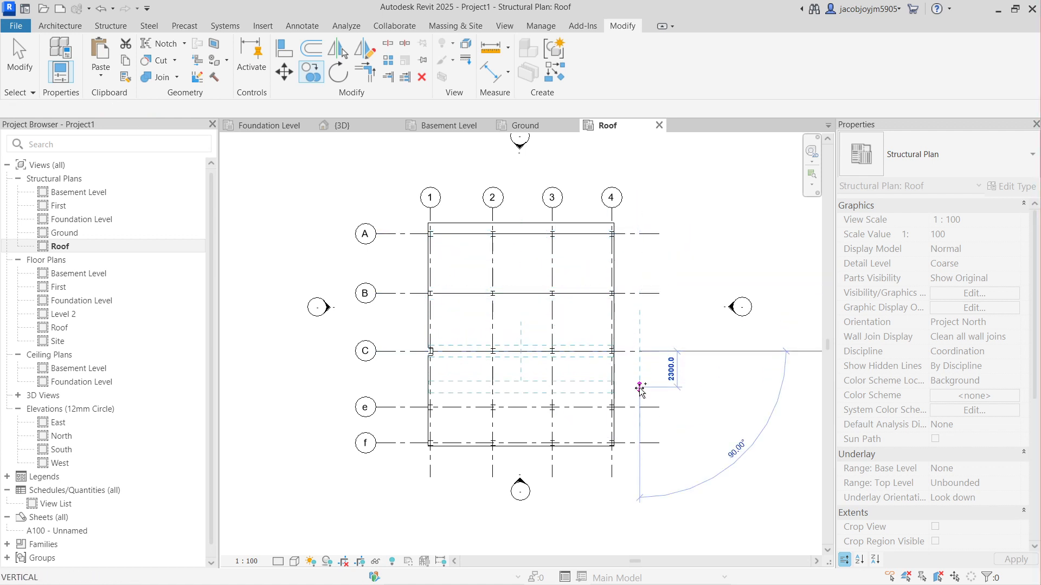
{"action": "left_click", "coordinate": [640, 407]}
{"action": "left_click", "coordinate": [639, 444]}
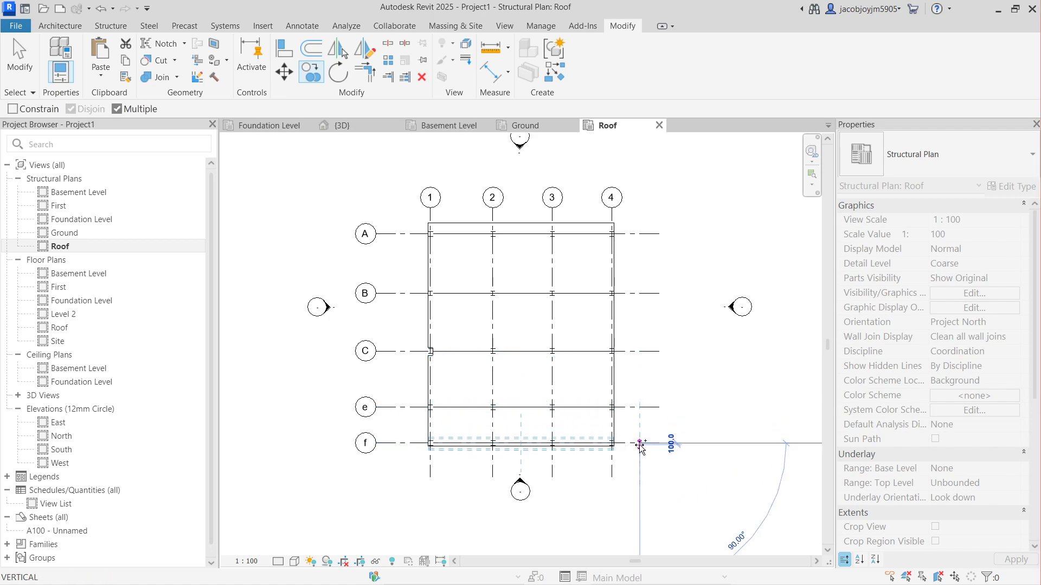
{"action": "key", "text": "Escape"}
{"action": "key", "text": "Escape"}
Step: Inspect the row of copied trusses and the Roof slab from the back in the 3D view
{"action": "left_click", "coordinate": [498, 26]}
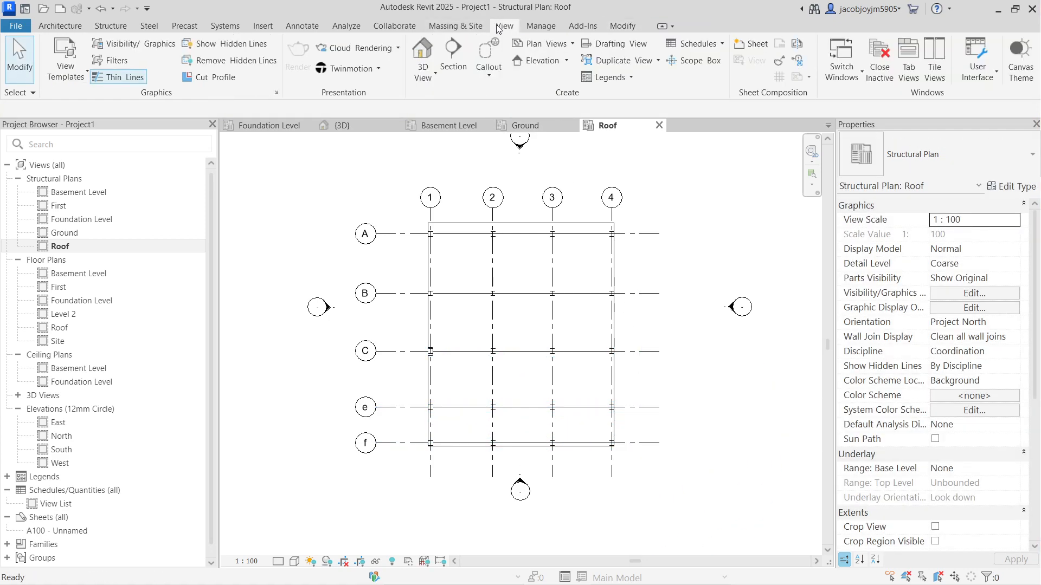
{"action": "left_click", "coordinate": [432, 42]}
{"action": "middle_click_drag", "start_coordinate": [438, 381], "coordinate": [562, 186], "text": "shift"}
{"action": "middle_click_drag", "start_coordinate": [444, 294], "coordinate": [547, 231], "text": "shift"}
{"action": "scroll", "coordinate": [472, 274], "scroll_direction": "up", "scroll_amount": 2}
{"action": "middle_click_drag", "start_coordinate": [471, 274], "coordinate": [521, 254], "text": "shift"}
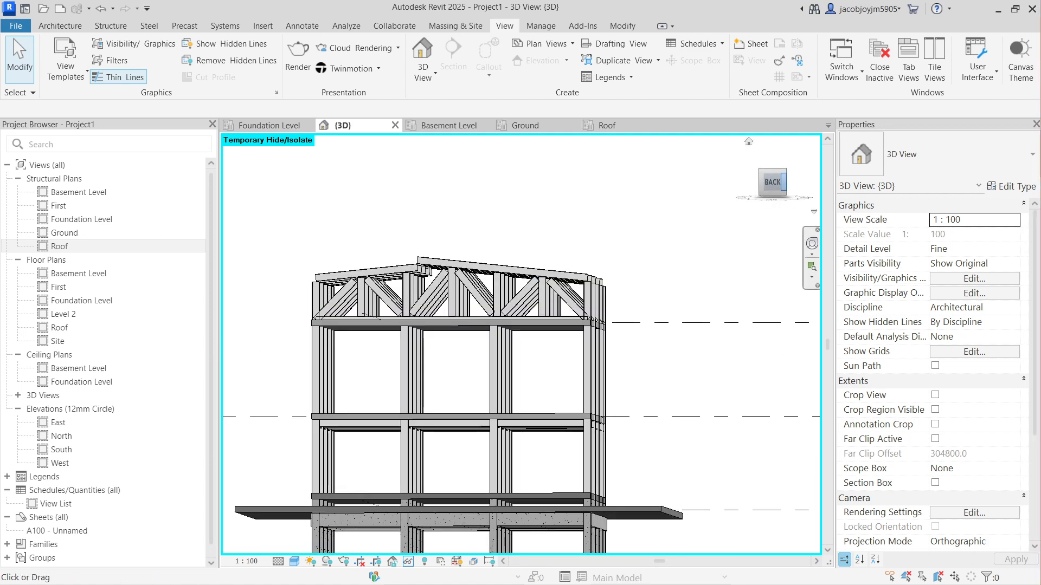
{"action": "left_click", "coordinate": [772, 182]}
{"action": "scroll", "coordinate": [472, 273], "scroll_direction": "up", "scroll_amount": 5}
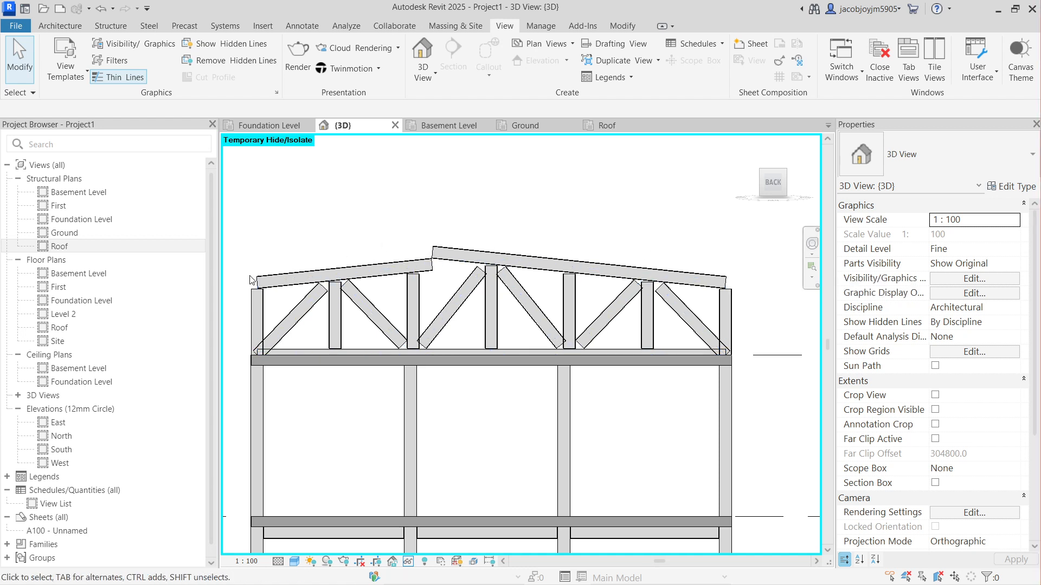
{"action": "left_click", "coordinate": [458, 360]}
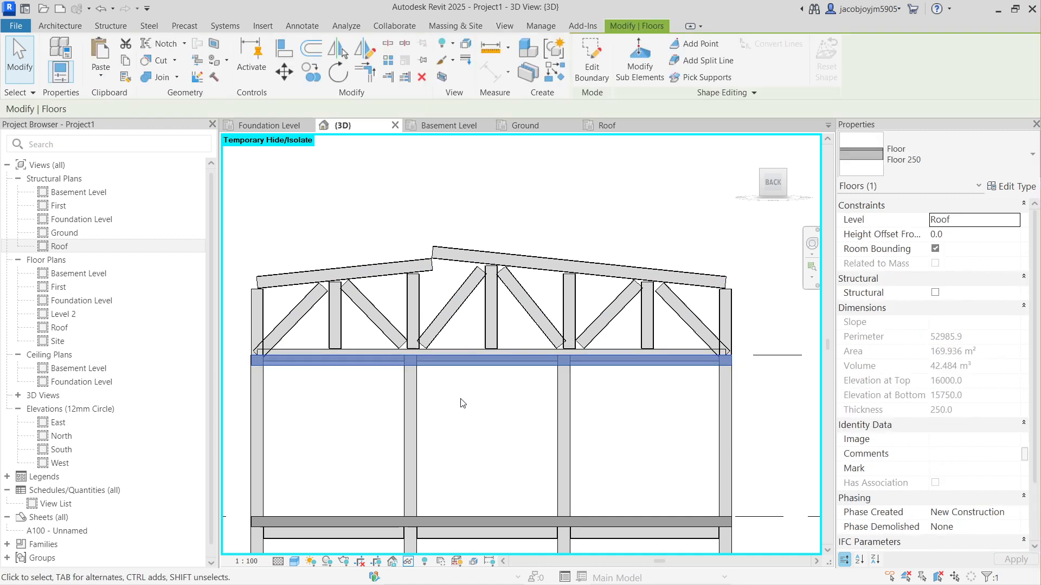
{"action": "key", "text": "Escape"}
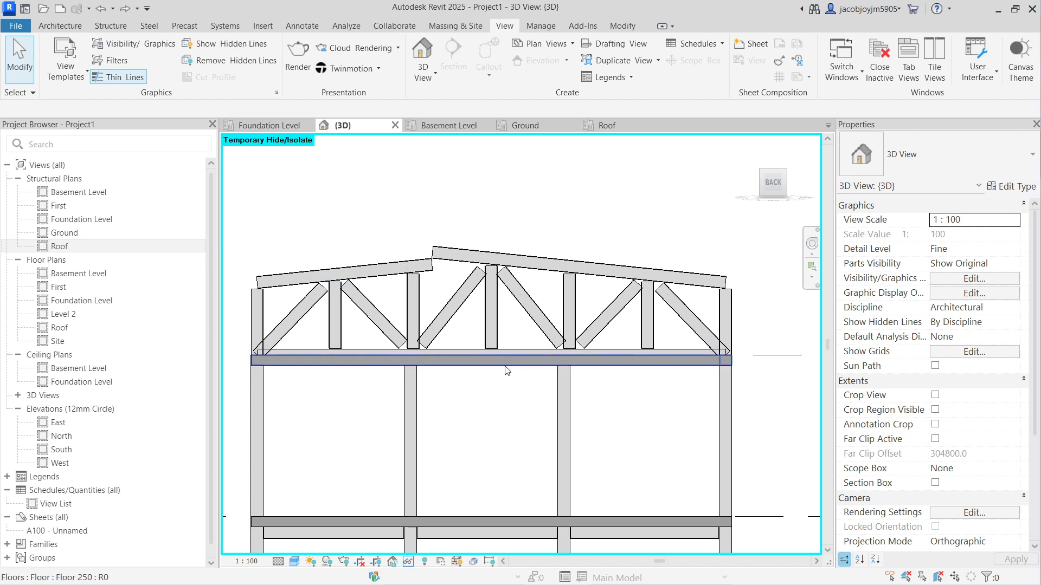
Step: Edit the Roof slab's boundary, moving its grid 4 edge inward to the truss ridge, about 400 mm past grid 3
{"action": "left_click", "coordinate": [539, 359]}
{"action": "mouse_move", "coordinate": [546, 255]}
{"action": "middle_mouse_down", "text": "shift"}
{"action": "mouse_move", "coordinate": [549, 291]}
{"action": "mouse_move", "coordinate": [552, 249]}
{"action": "middle_mouse_up", "text": "shift"}
{"action": "left_click", "coordinate": [774, 176]}
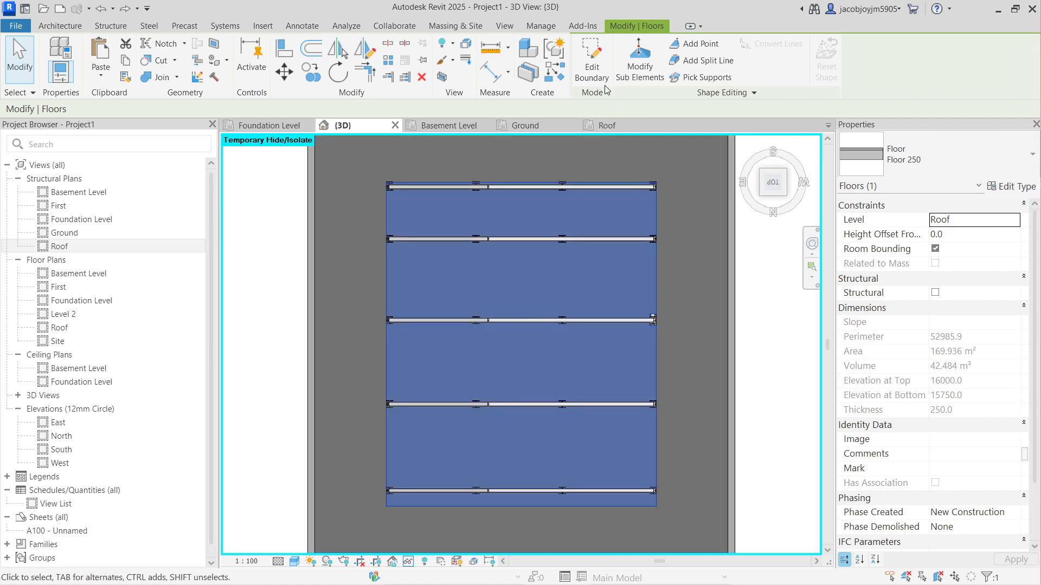
{"action": "middle_click_drag", "start_coordinate": [583, 339], "coordinate": [677, 162], "text": "shift"}
{"action": "left_click", "coordinate": [781, 179]}
{"action": "left_click", "coordinate": [591, 60]}
{"action": "left_click", "coordinate": [385, 240]}
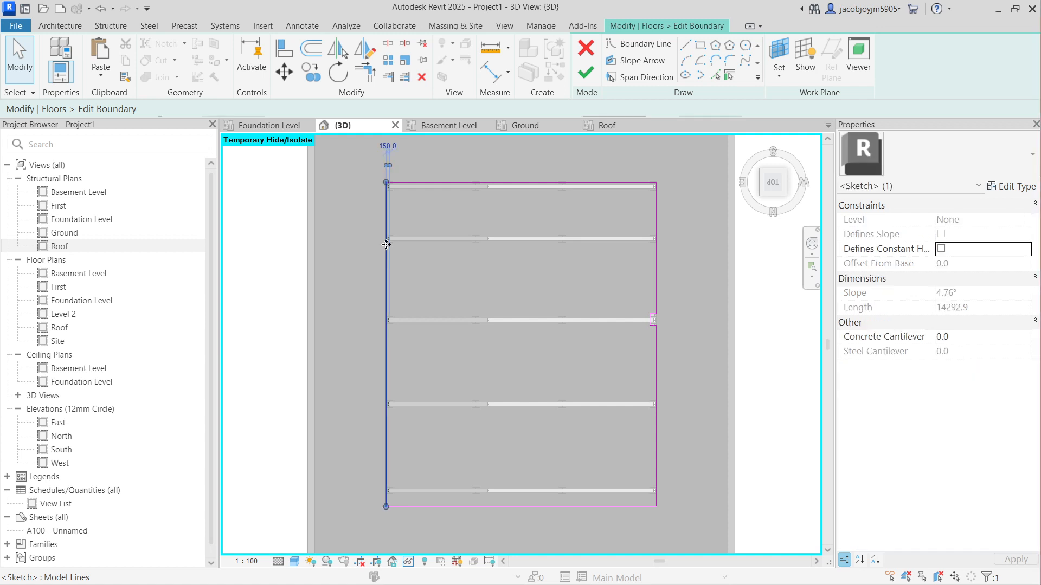
{"action": "left_click_drag", "start_coordinate": [387, 265], "coordinate": [488, 271]}
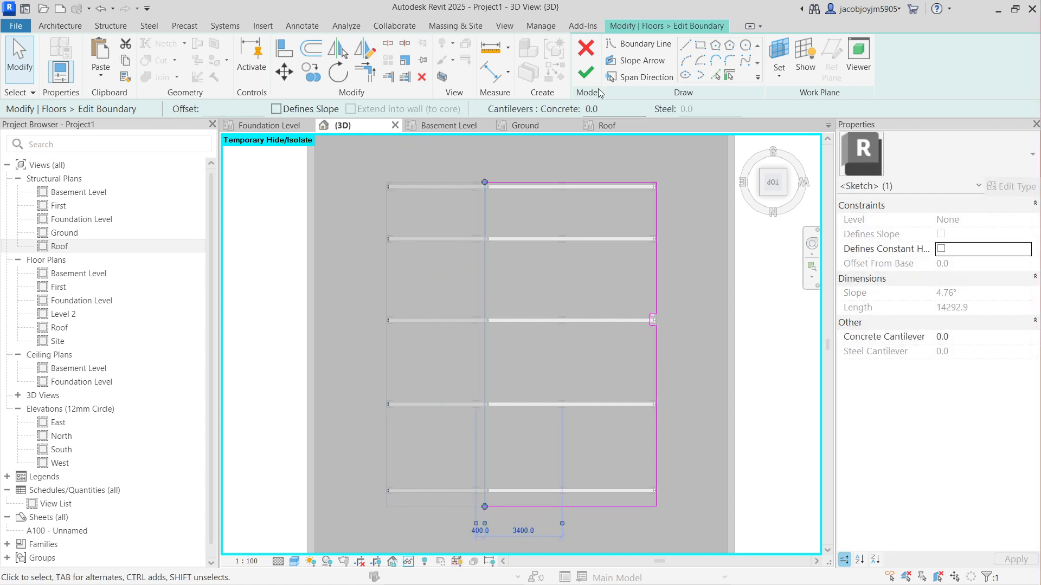
{"action": "left_click", "coordinate": [586, 72]}
Step: Finish the boundary edit and raise the Roof slab's ridge-side edge to an elevation of 3000 mm by modifying its sub-elements
{"action": "middle_click_drag", "start_coordinate": [467, 304], "coordinate": [531, 365], "text": "shift"}
{"action": "scroll", "coordinate": [532, 365], "scroll_direction": "up", "scroll_amount": 5}
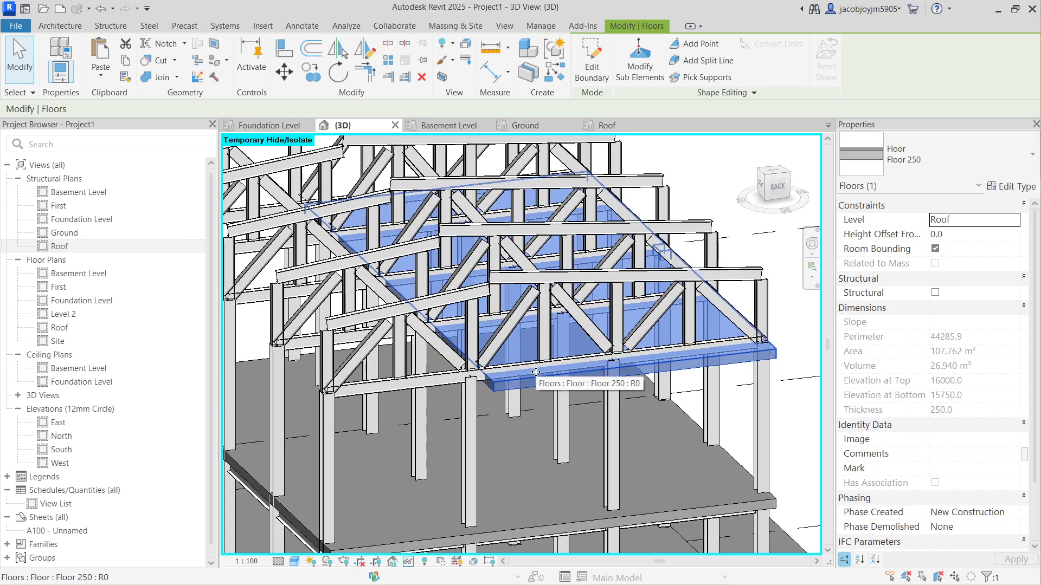
{"action": "left_click", "coordinate": [642, 71]}
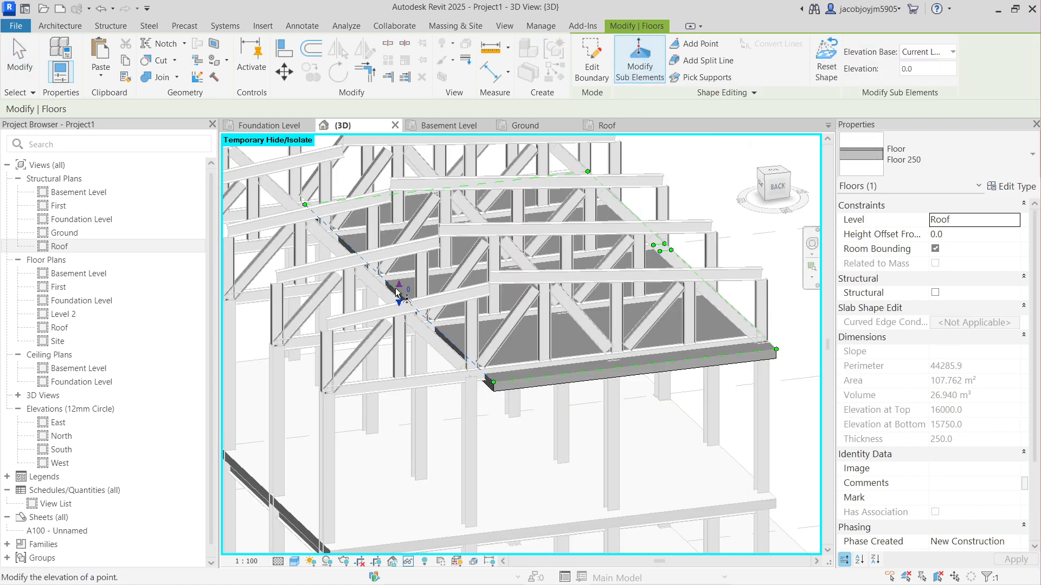
{"action": "left_click", "coordinate": [776, 186]}
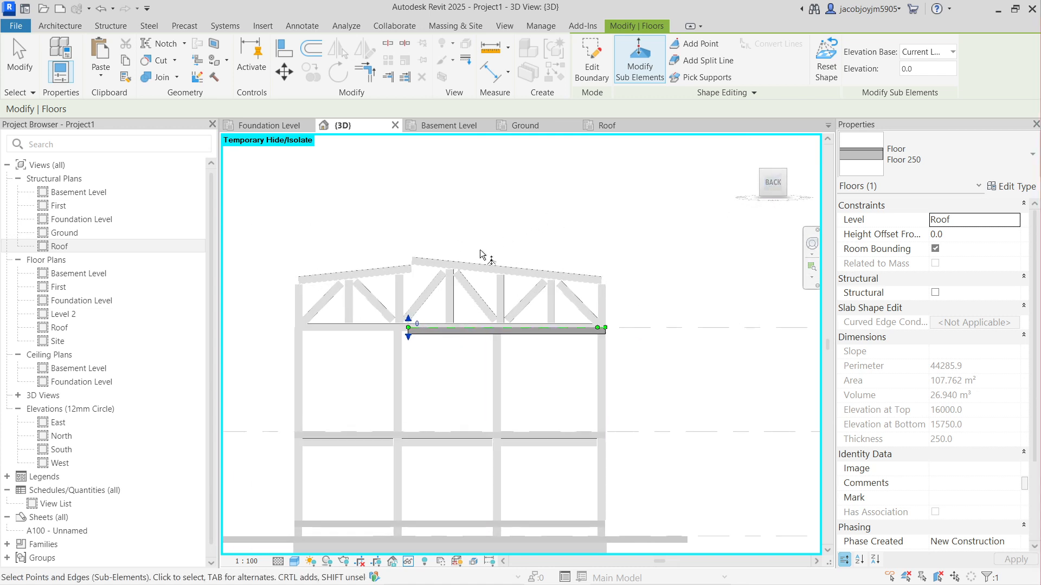
{"action": "scroll", "coordinate": [373, 298], "scroll_direction": "up", "scroll_amount": 3}
{"action": "left_click_drag", "start_coordinate": [436, 350], "coordinate": [444, 198]}
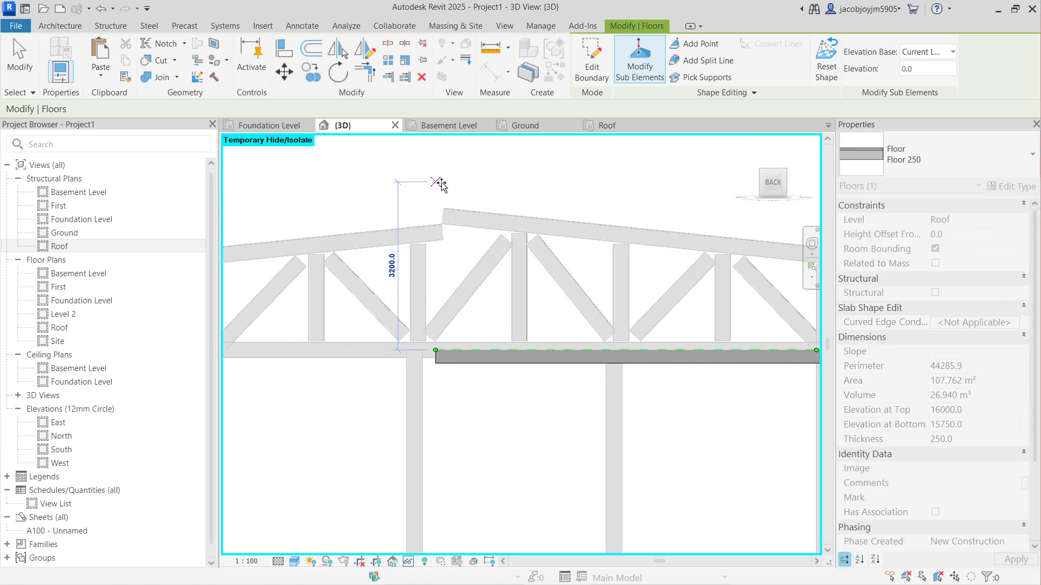
{"action": "left_click_drag", "start_coordinate": [442, 195], "coordinate": [442, 196]}
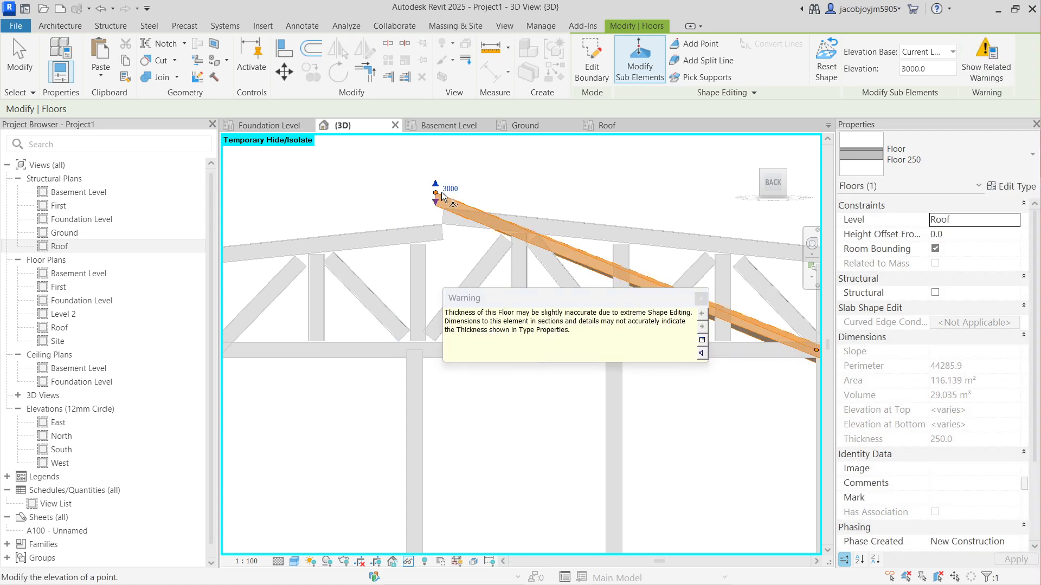
Step: Select the Roof slab's eave-side points and edges and move them up about 2000 mm to the outer end of the truss top chord
{"action": "scroll", "coordinate": [396, 230], "scroll_direction": "down", "scroll_amount": 2}
{"action": "left_click", "coordinate": [750, 288]}
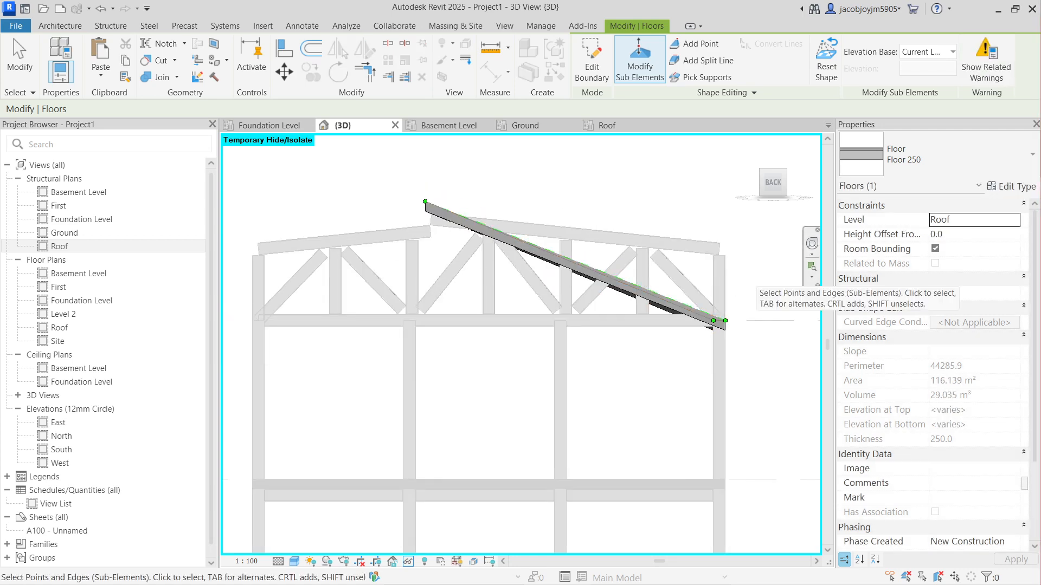
{"action": "middle_click_drag", "start_coordinate": [741, 294], "coordinate": [685, 411], "text": "shift"}
{"action": "scroll", "coordinate": [643, 337], "scroll_direction": "down", "scroll_amount": 4}
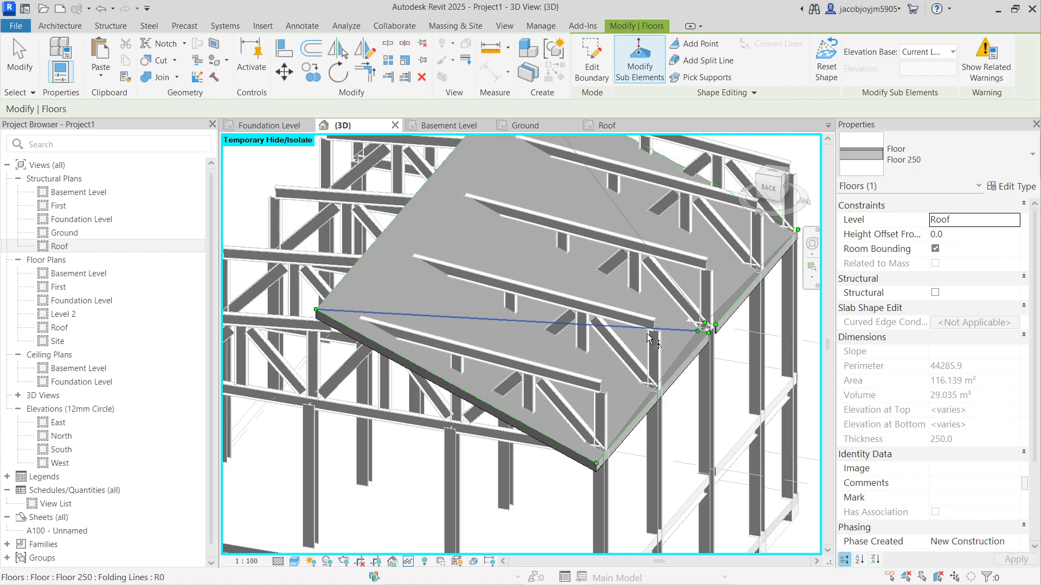
{"action": "middle_click_drag", "start_coordinate": [673, 295], "coordinate": [653, 307], "text": "shift"}
{"action": "left_click_drag", "start_coordinate": [645, 163], "coordinate": [725, 466]}
{"action": "left_click", "coordinate": [768, 195]}
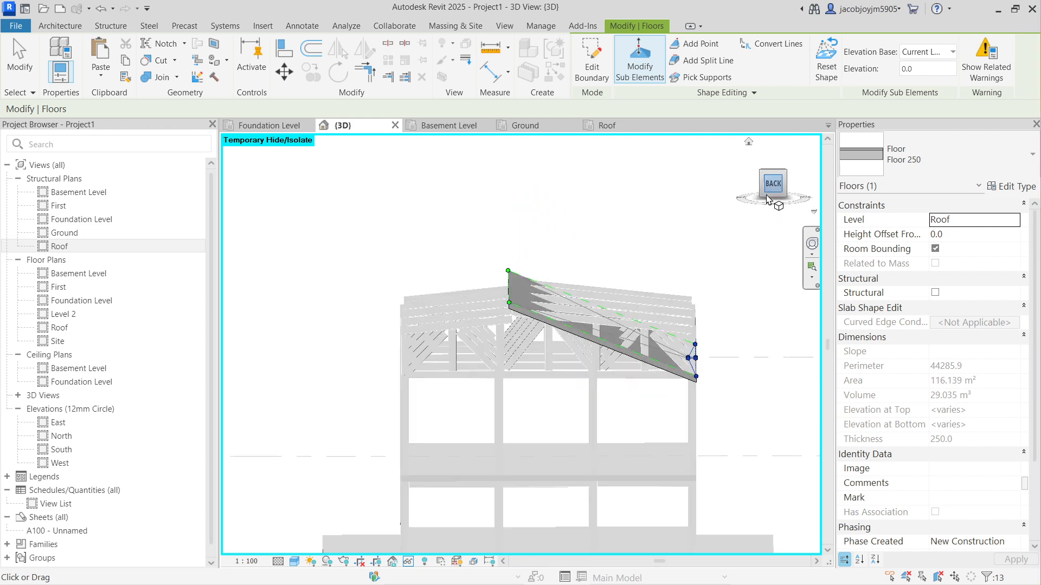
{"action": "left_click", "coordinate": [285, 79]}
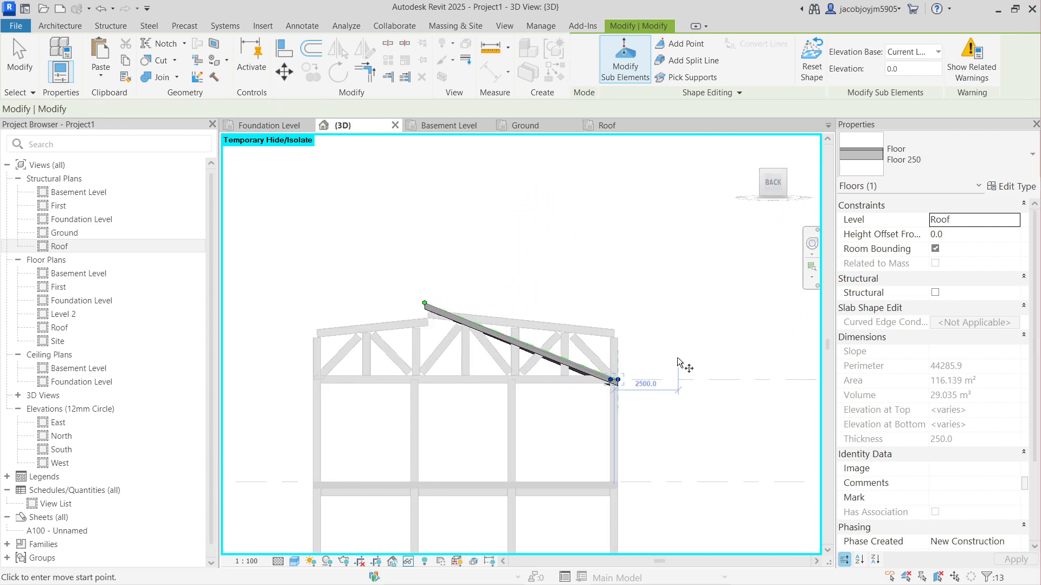
{"action": "scroll", "coordinate": [626, 379], "scroll_direction": "up", "scroll_amount": 4}
{"action": "left_click", "coordinate": [589, 384]}
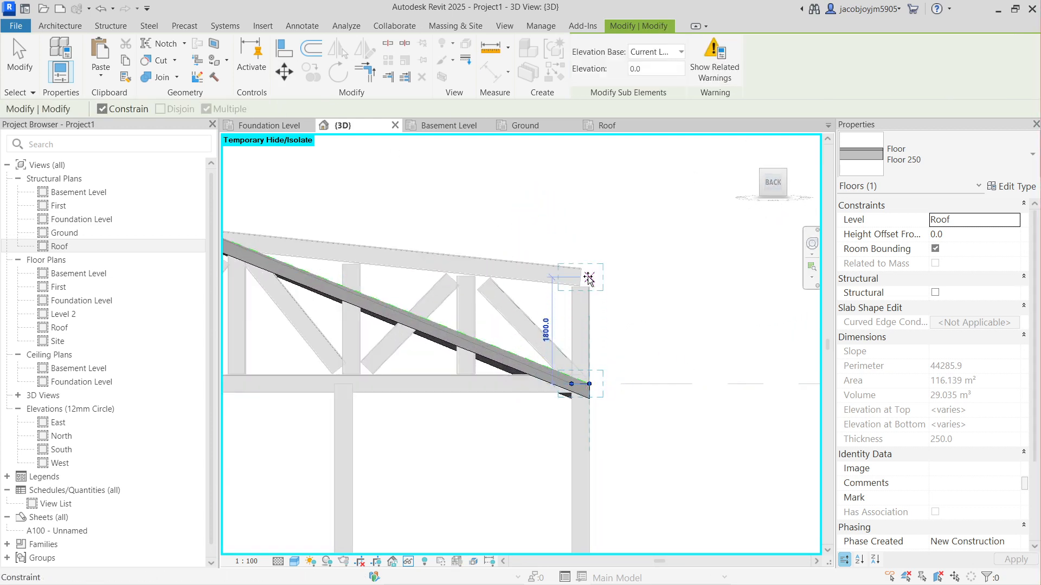
{"action": "left_click", "coordinate": [589, 266]}
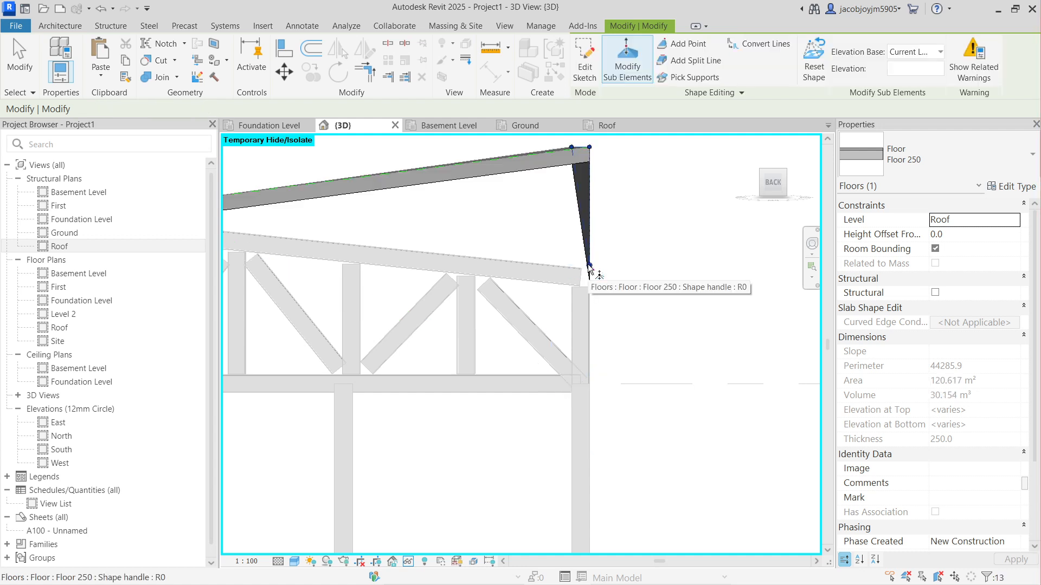
Step: Try to move the over-raised eave points down to the slab's lower corner point, and undo that move
{"action": "middle_click_drag", "start_coordinate": [611, 209], "coordinate": [613, 292]}
{"action": "left_click_drag", "start_coordinate": [617, 266], "coordinate": [530, 190]}
{"action": "left_click", "coordinate": [285, 73]}
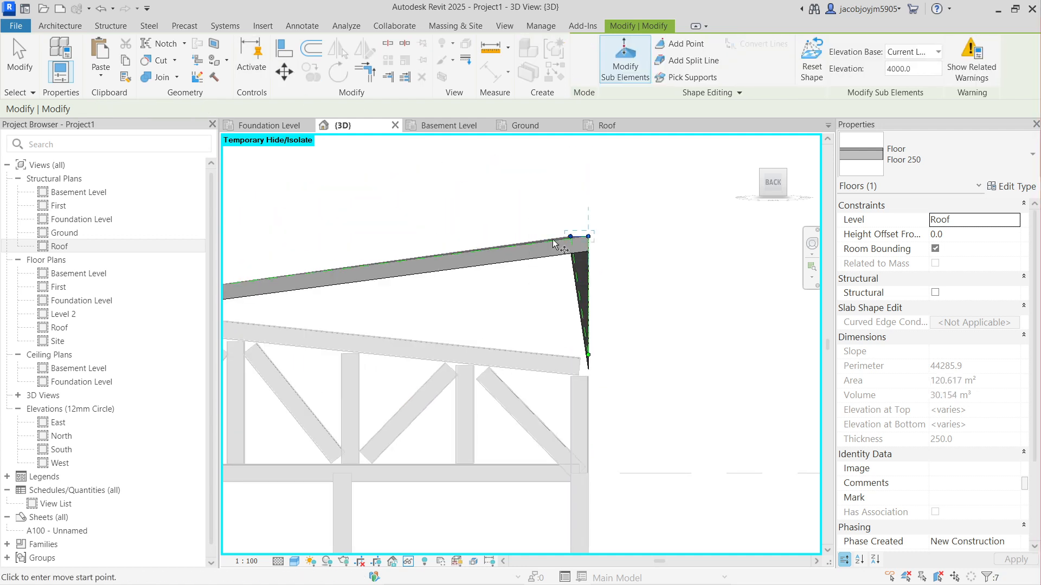
{"action": "left_click", "coordinate": [589, 237]}
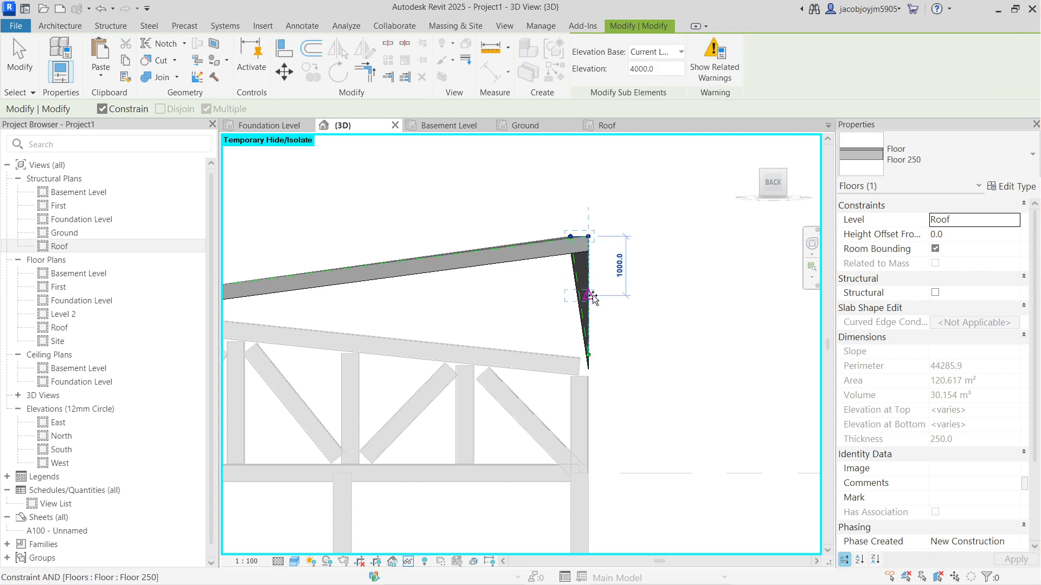
{"action": "left_click", "coordinate": [589, 355]}
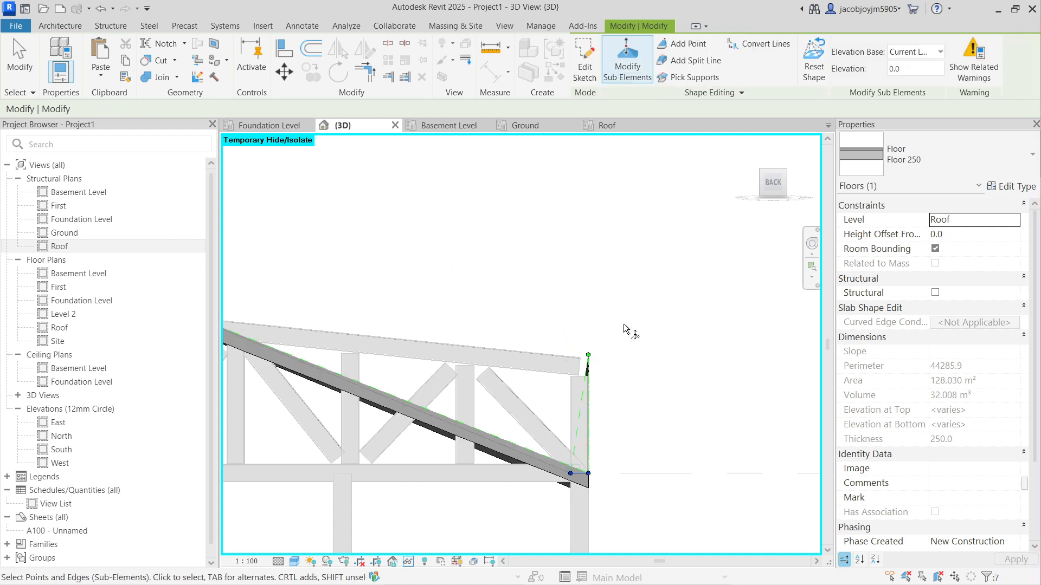
{"action": "key", "text": "ctrl+z"}
Step: Move the over-raised eave points of the Roof slab down to an elevation of 1800 mm
{"action": "left_click_drag", "start_coordinate": [522, 201], "coordinate": [645, 279]}
{"action": "left_click", "coordinate": [284, 71]}
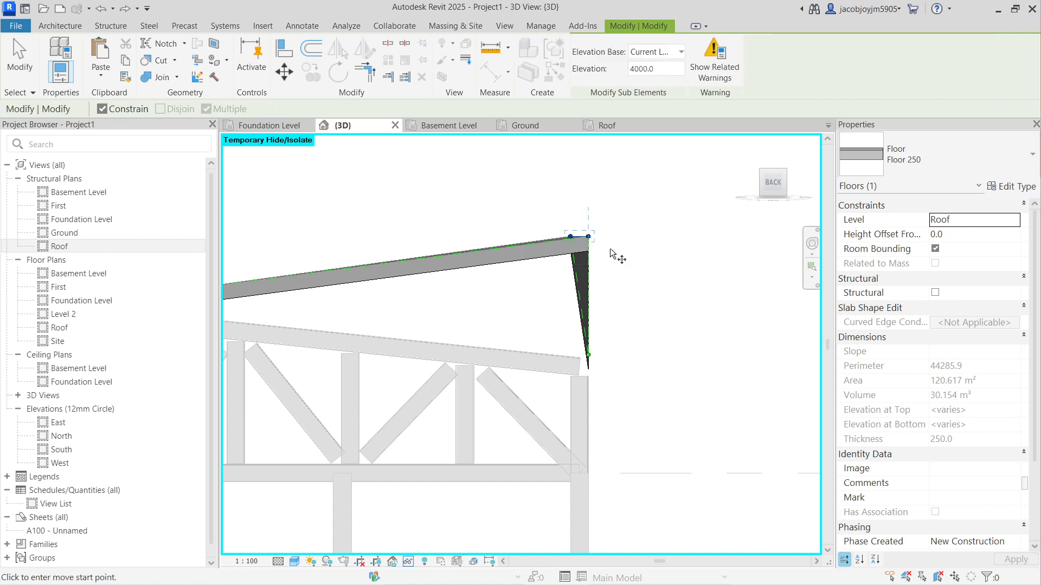
{"action": "left_click", "coordinate": [610, 317]}
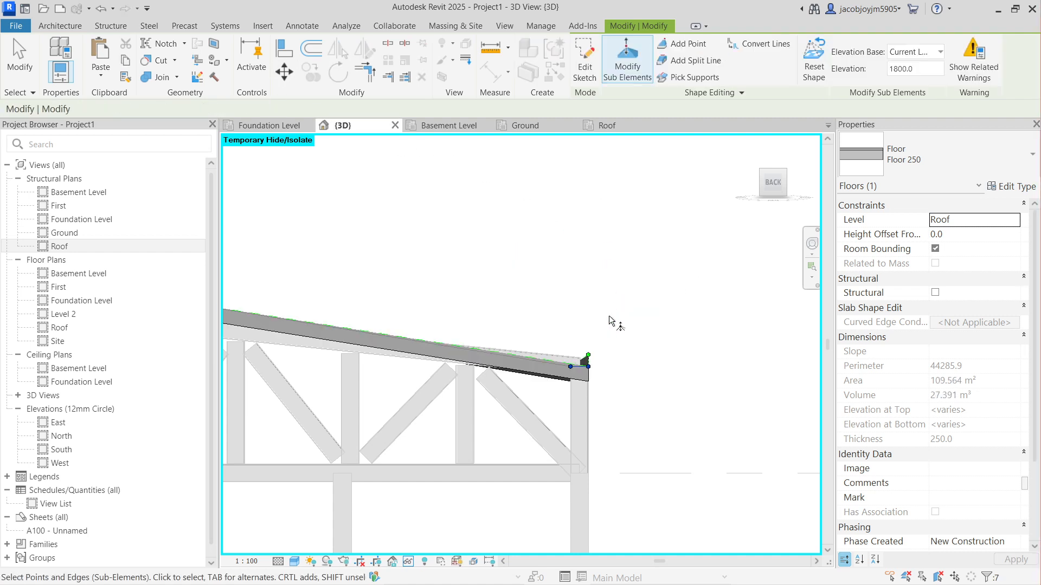
Step: Move the same eave points up to an elevation of 2240 mm, above the top chord's end, and finish the shape editing
{"action": "scroll", "coordinate": [610, 321], "scroll_direction": "up", "scroll_amount": 5}
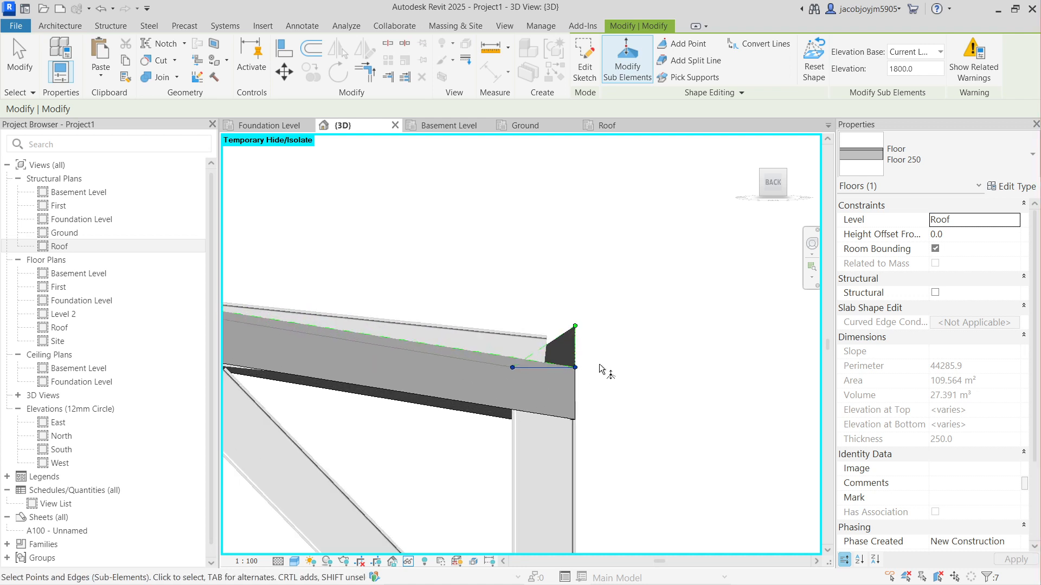
{"action": "left_click", "coordinate": [595, 335]}
{"action": "left_click_drag", "start_coordinate": [490, 342], "coordinate": [631, 408]}
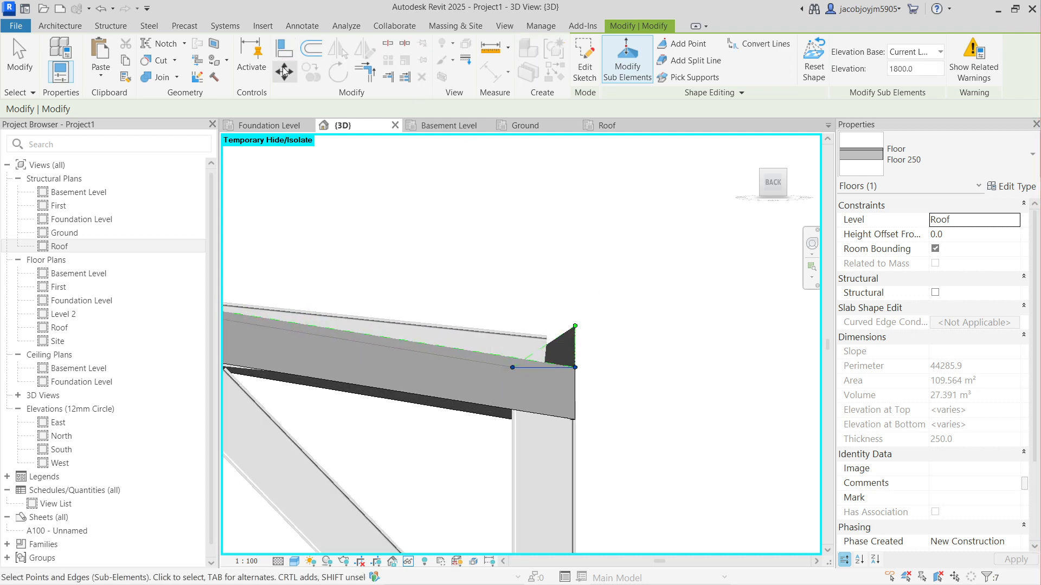
{"action": "left_click", "coordinate": [284, 71]}
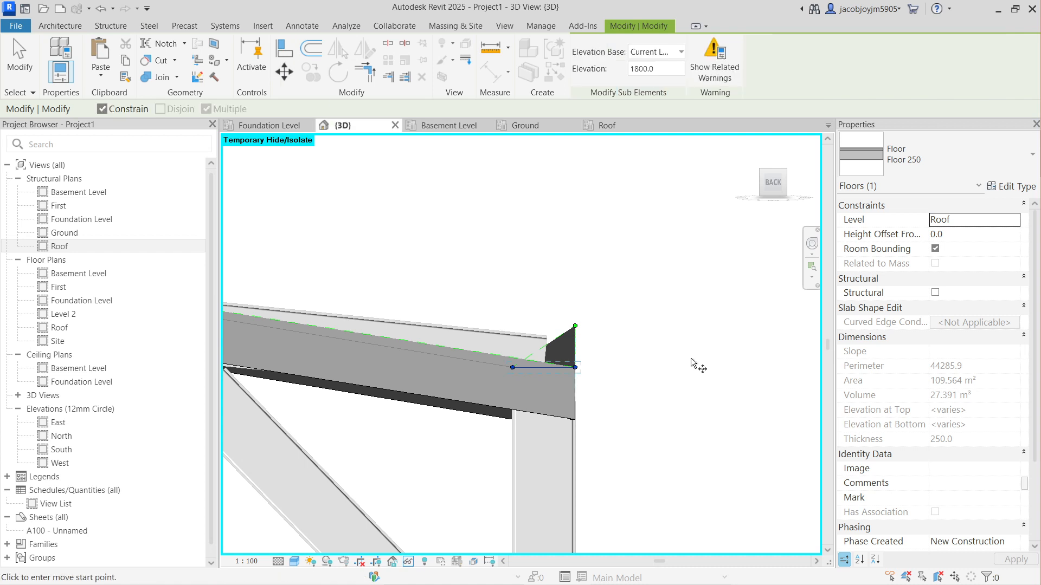
{"action": "left_click", "coordinate": [611, 322]}
{"action": "scroll", "coordinate": [612, 322], "scroll_direction": "down", "scroll_amount": 3}
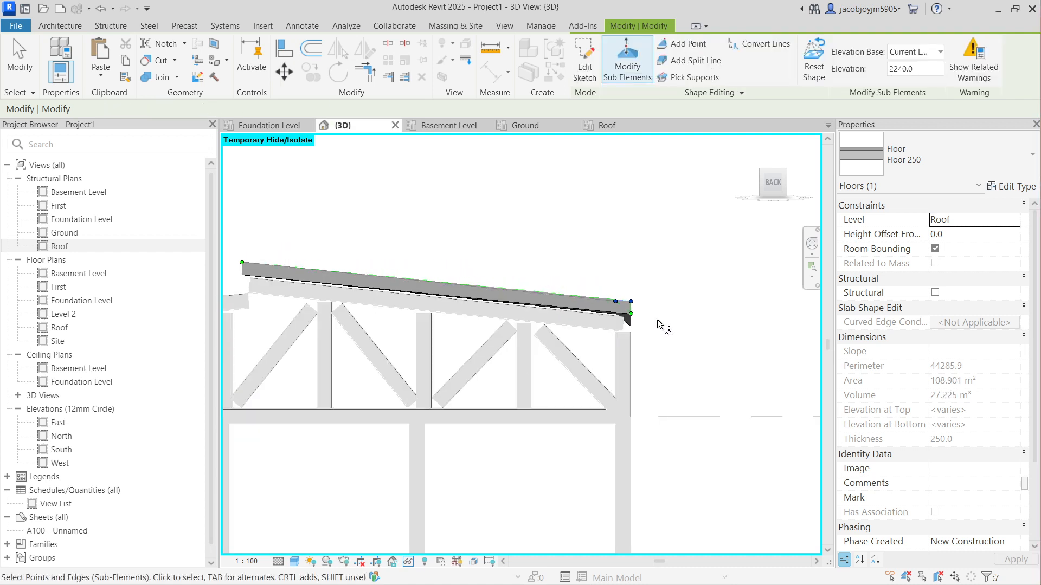
{"action": "scroll", "coordinate": [658, 324], "scroll_direction": "down", "scroll_amount": 3}
{"action": "key", "text": "Escape"}
{"action": "key", "text": "Escape"}
Step: Select the sloped Roof slab and start a similar Floor 250 slab from it in the top view
{"action": "left_click", "coordinate": [424, 293]}
{"action": "middle_click_drag", "start_coordinate": [486, 309], "coordinate": [627, 329]}
{"action": "middle_click_drag", "start_coordinate": [564, 304], "coordinate": [591, 350], "text": "shift"}
{"action": "middle_click_drag", "start_coordinate": [520, 337], "coordinate": [464, 318], "text": "shift"}
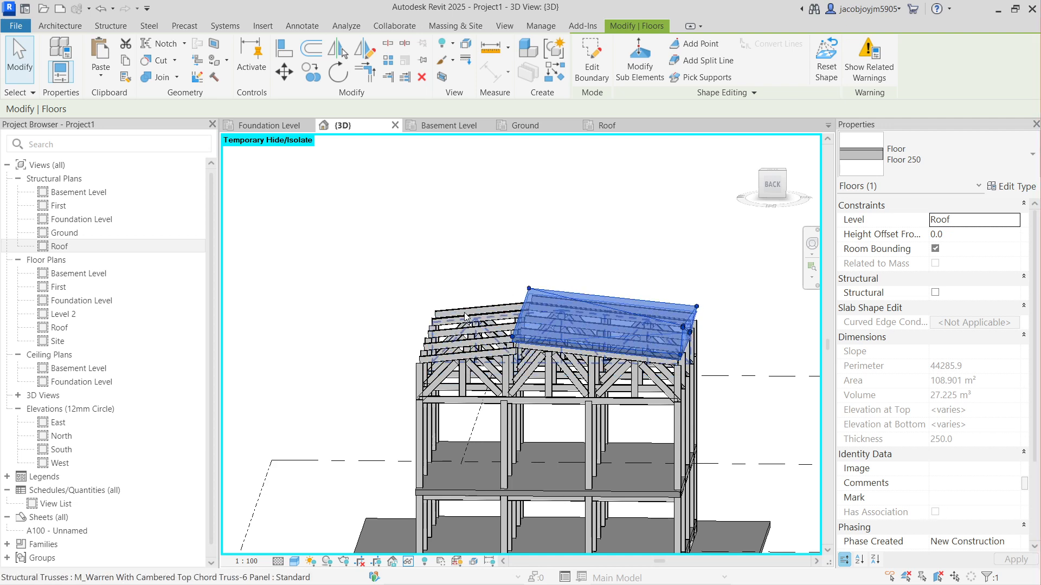
{"action": "middle_click_drag", "start_coordinate": [431, 328], "coordinate": [466, 328], "text": "shift"}
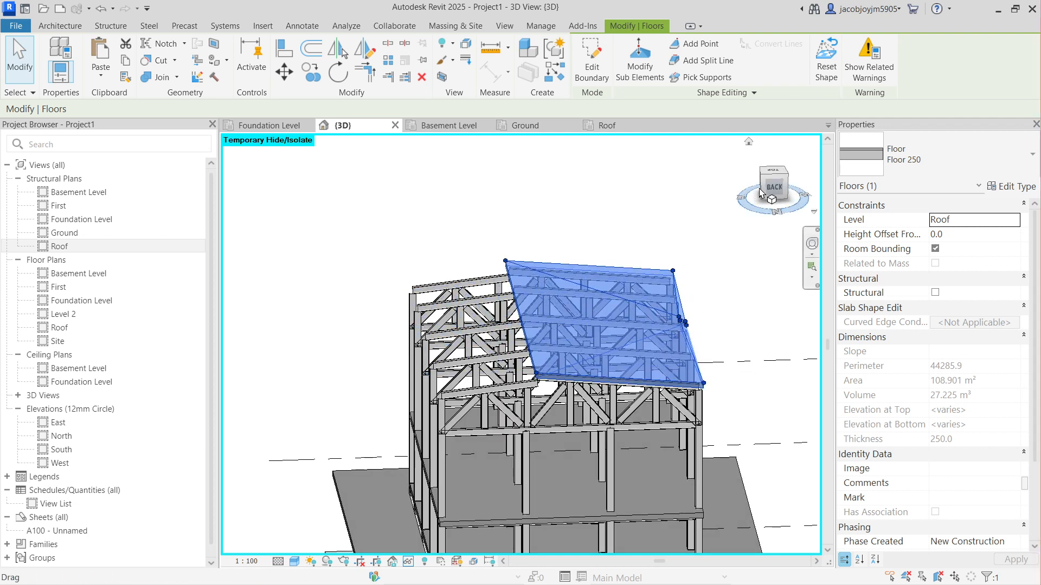
{"action": "left_click", "coordinate": [780, 175]}
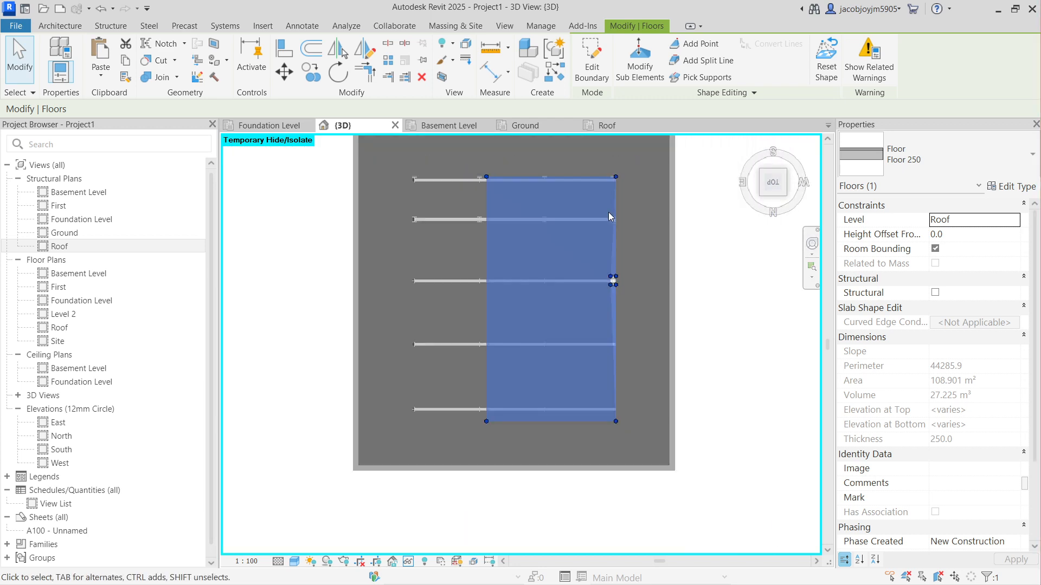
{"action": "left_click", "coordinate": [555, 74]}
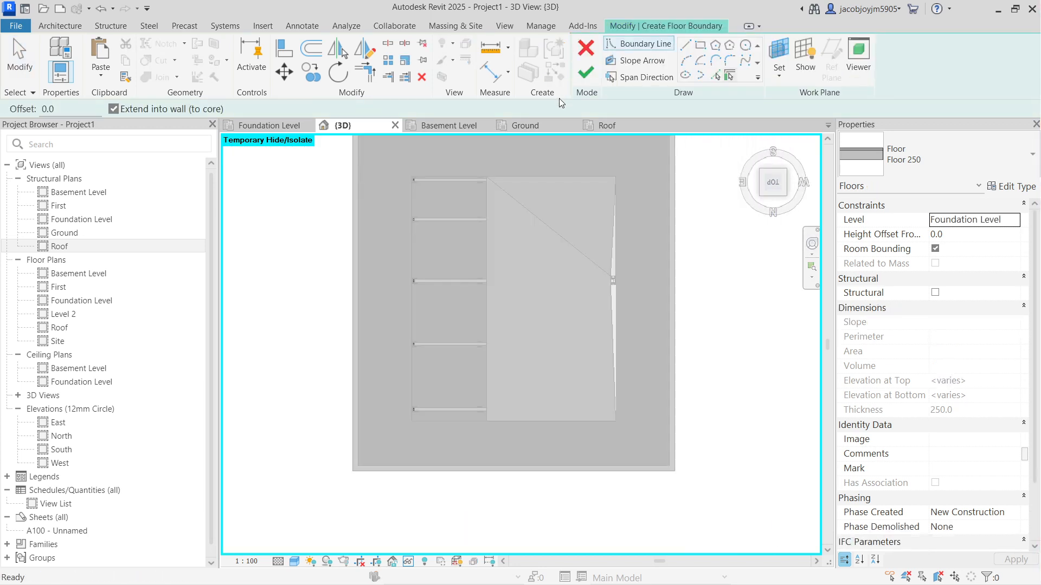
Step: Sketch a 14292.9 mm long rectangular boundary over the uncovered truss side, up to the existing slab's ridge edge, and finish the floor
{"action": "left_click", "coordinate": [702, 47]}
{"action": "scroll", "coordinate": [408, 166], "scroll_direction": "up", "scroll_amount": 3}
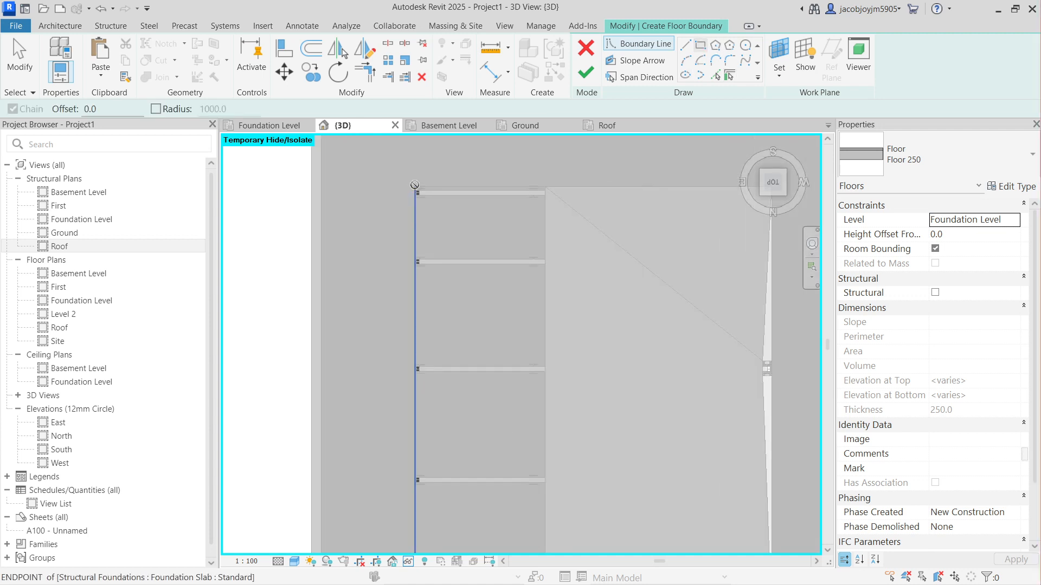
{"action": "left_click", "coordinate": [417, 191]}
{"action": "scroll", "coordinate": [548, 464], "scroll_direction": "down", "scroll_amount": 3}
{"action": "scroll", "coordinate": [524, 462], "scroll_direction": "up", "scroll_amount": 3}
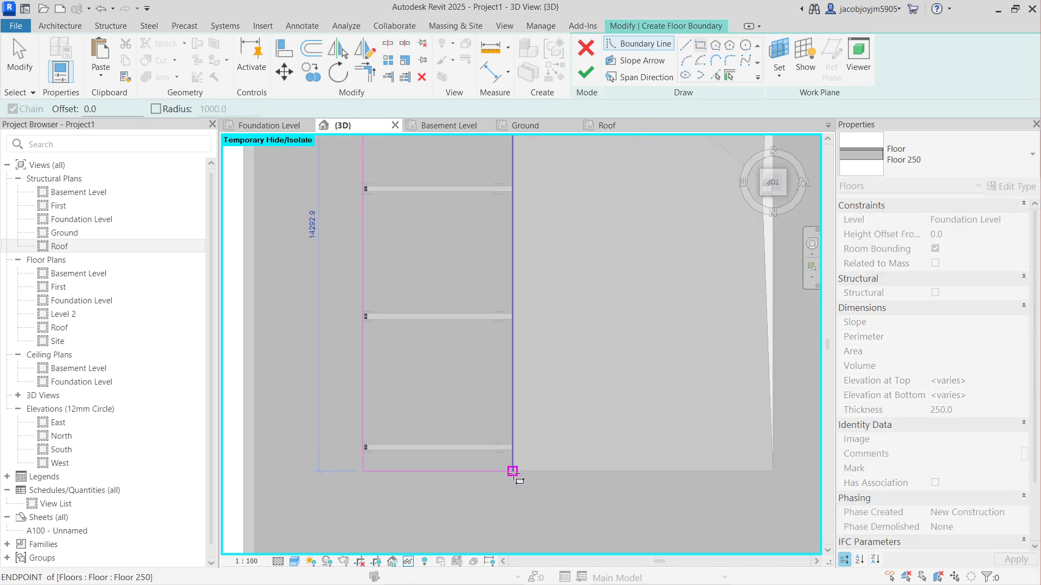
{"action": "scroll", "coordinate": [532, 477], "scroll_direction": "down", "scroll_amount": 2}
{"action": "middle_click_drag", "start_coordinate": [534, 460], "coordinate": [543, 294], "text": "shift"}
{"action": "left_click", "coordinate": [774, 188]}
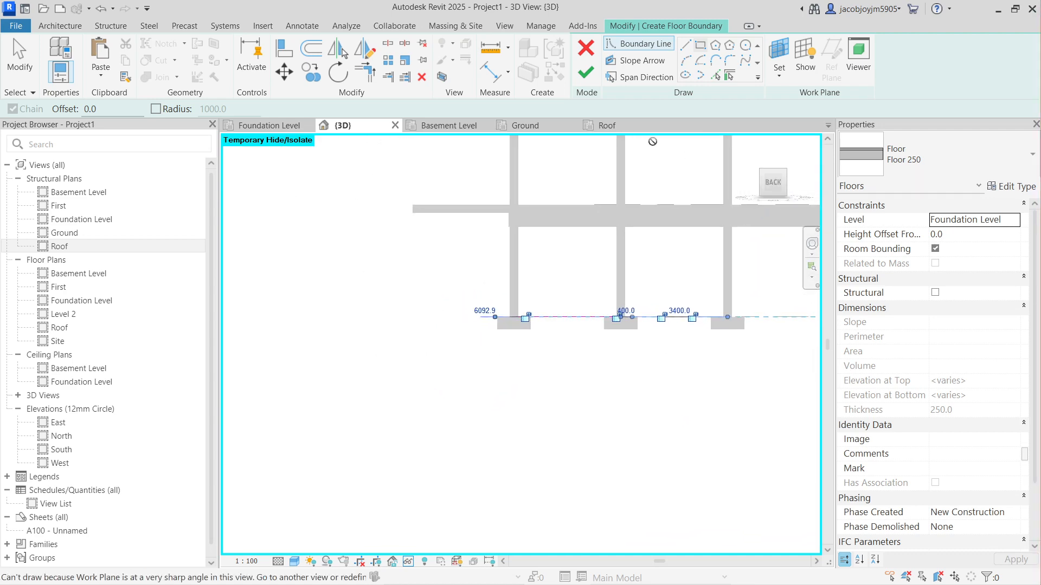
{"action": "left_click", "coordinate": [594, 77]}
Step: Change the new floor's level from Foundation Level to Roof
{"action": "scroll", "coordinate": [549, 219], "scroll_direction": "down", "scroll_amount": 3}
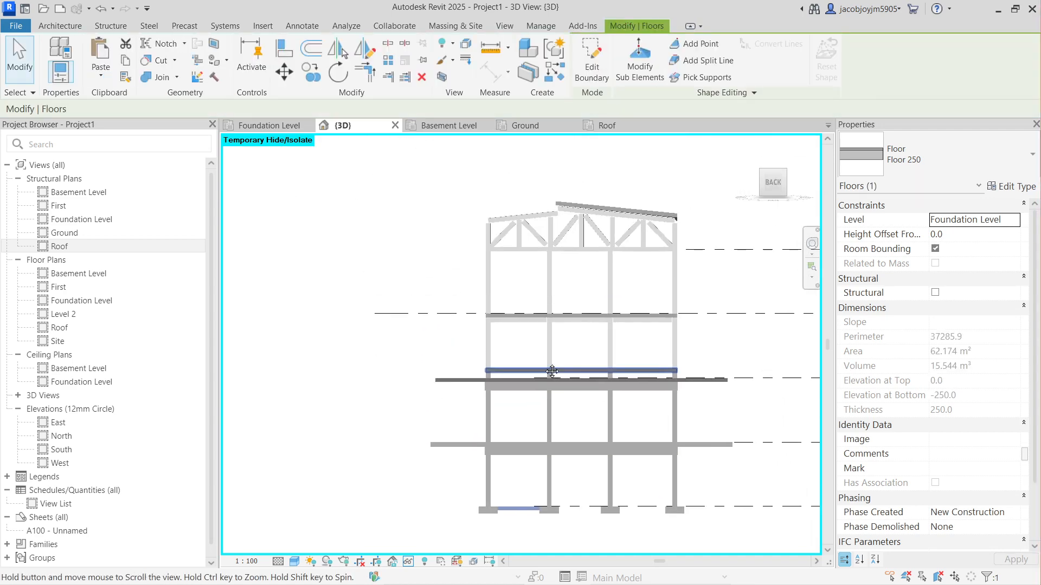
{"action": "middle_click_drag", "start_coordinate": [549, 219], "coordinate": [573, 447], "text": "shift"}
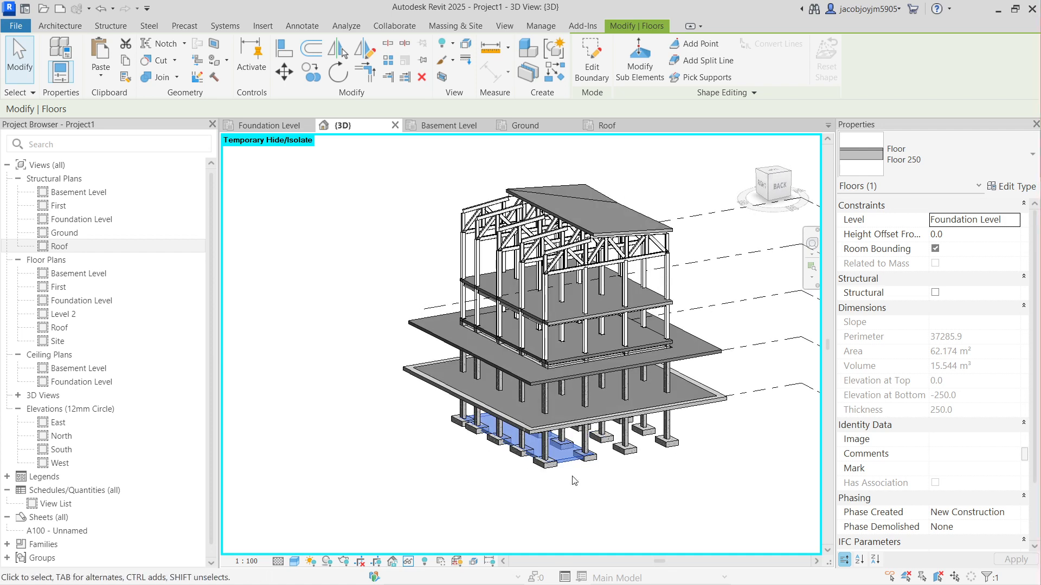
{"action": "scroll", "coordinate": [573, 448], "scroll_direction": "up", "scroll_amount": 4}
{"action": "scroll", "coordinate": [573, 447], "scroll_direction": "up", "scroll_amount": 3}
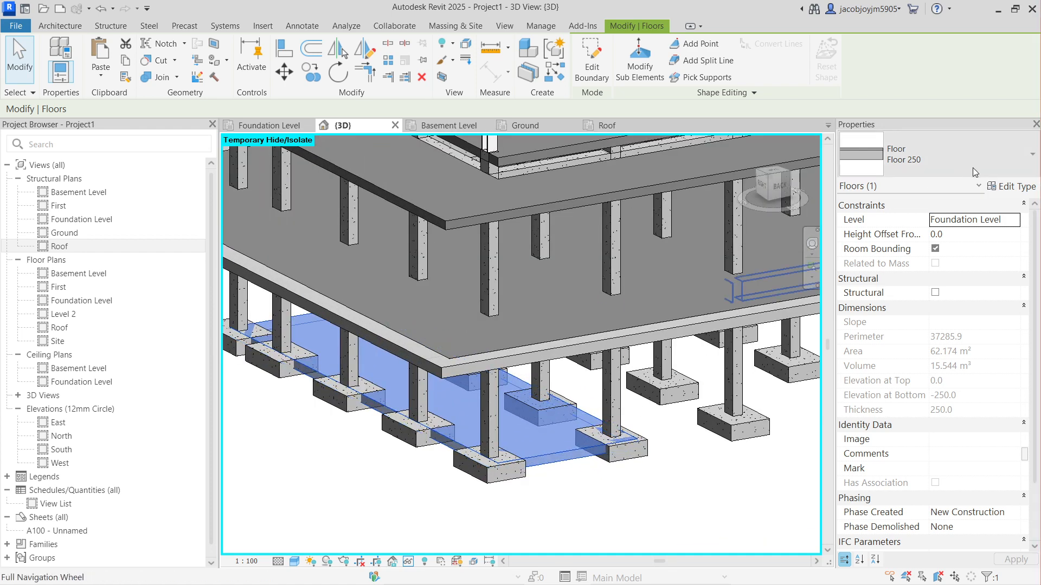
{"action": "left_click", "coordinate": [1015, 220]}
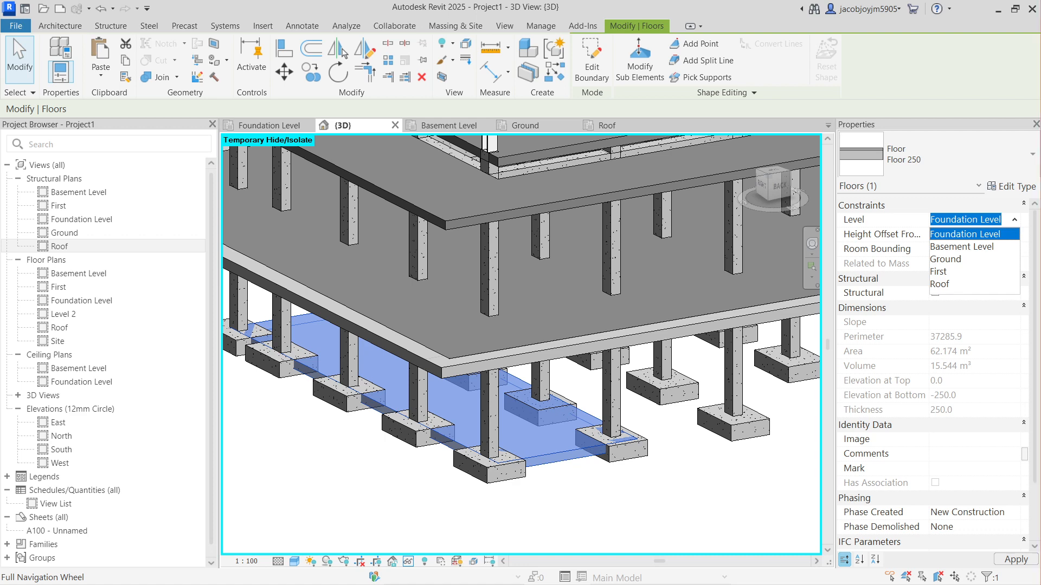
{"action": "left_click", "coordinate": [947, 285]}
Step: Modify the new Roof slab's sub-elements, moving its outer edge up to an elevation of 2100 mm, above the truss's outer end
{"action": "scroll", "coordinate": [499, 485], "scroll_direction": "down", "scroll_amount": 3}
{"action": "middle_click_drag", "start_coordinate": [531, 187], "coordinate": [531, 340]}
{"action": "left_click", "coordinate": [639, 60]}
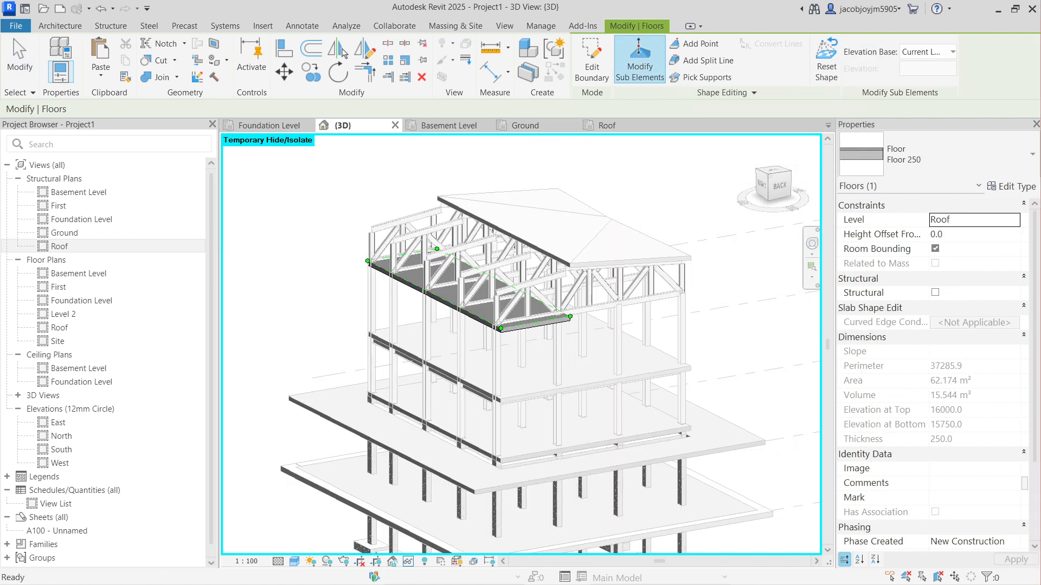
{"action": "left_click", "coordinate": [779, 193]}
{"action": "left_click_drag", "start_coordinate": [379, 280], "coordinate": [453, 338]}
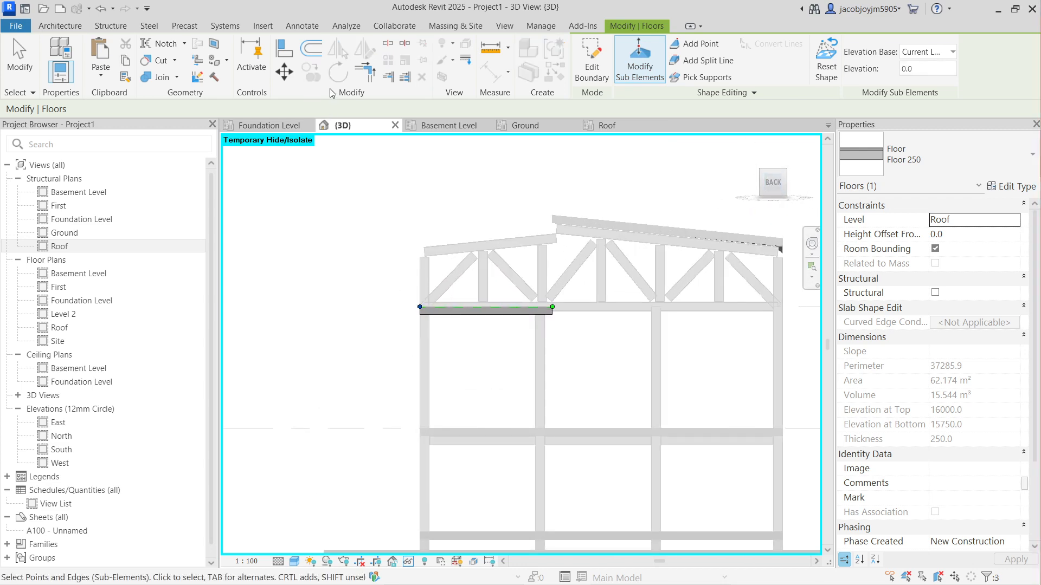
{"action": "left_click", "coordinate": [284, 72]}
{"action": "scroll", "coordinate": [411, 284], "scroll_direction": "up", "scroll_amount": 2}
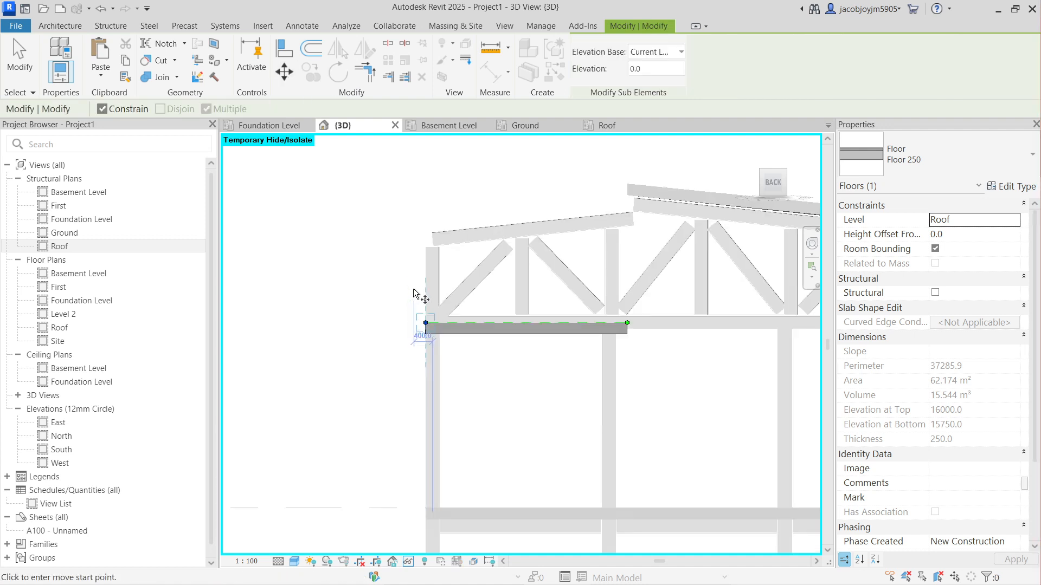
{"action": "left_click", "coordinate": [426, 226]}
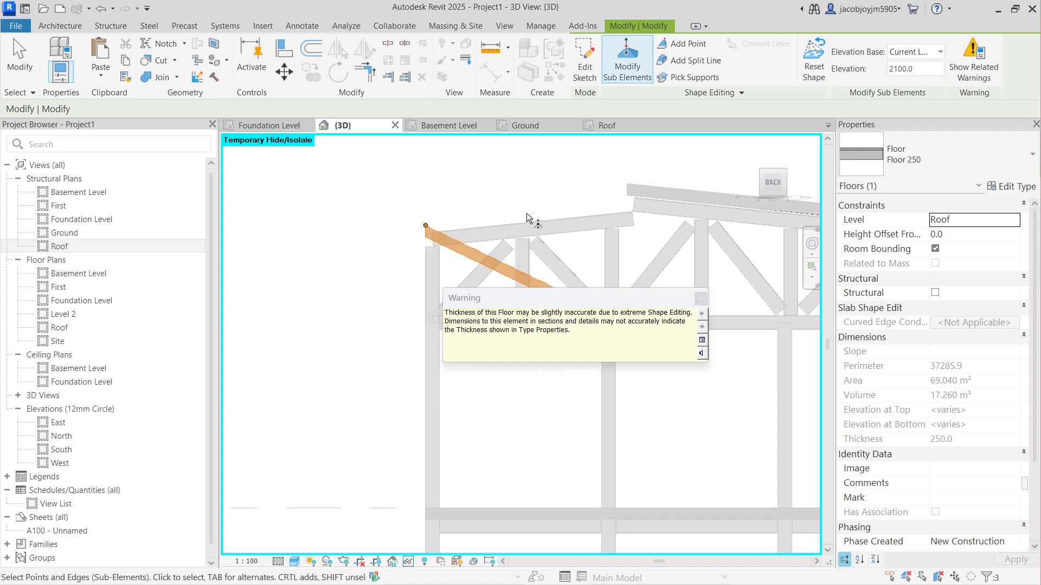
Step: Move the new Roof slab's inner edge up to an elevation of 2750 mm, meeting the existing slab at the ridge
{"action": "scroll", "coordinate": [509, 222], "scroll_direction": "down", "scroll_amount": 3}
{"action": "left_click", "coordinate": [600, 270]}
{"action": "scroll", "coordinate": [599, 270], "scroll_direction": "up", "scroll_amount": 2}
{"action": "left_click_drag", "start_coordinate": [560, 258], "coordinate": [616, 325]}
{"action": "left_click", "coordinate": [284, 71]}
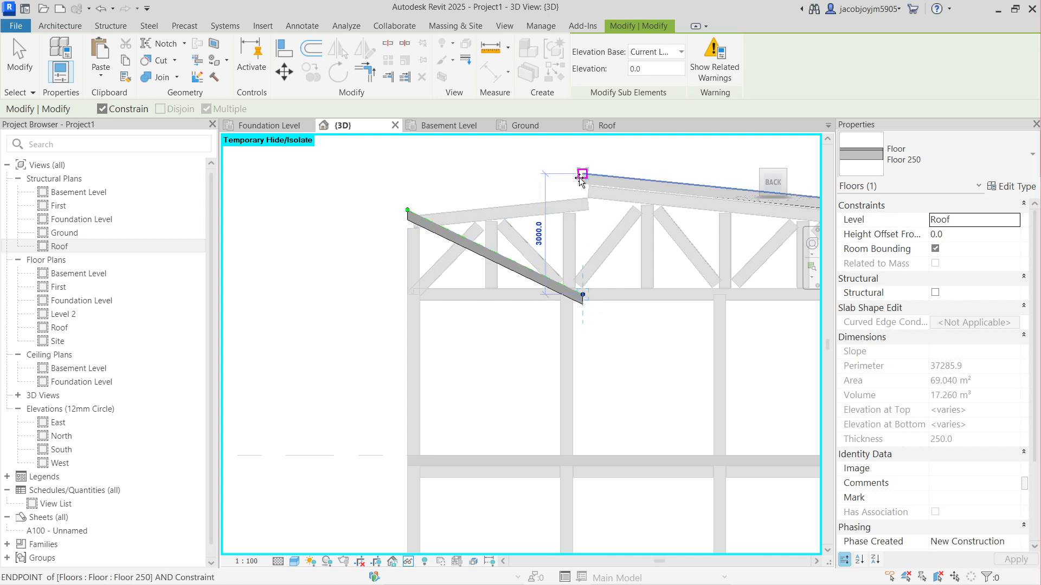
{"action": "left_click", "coordinate": [581, 184]}
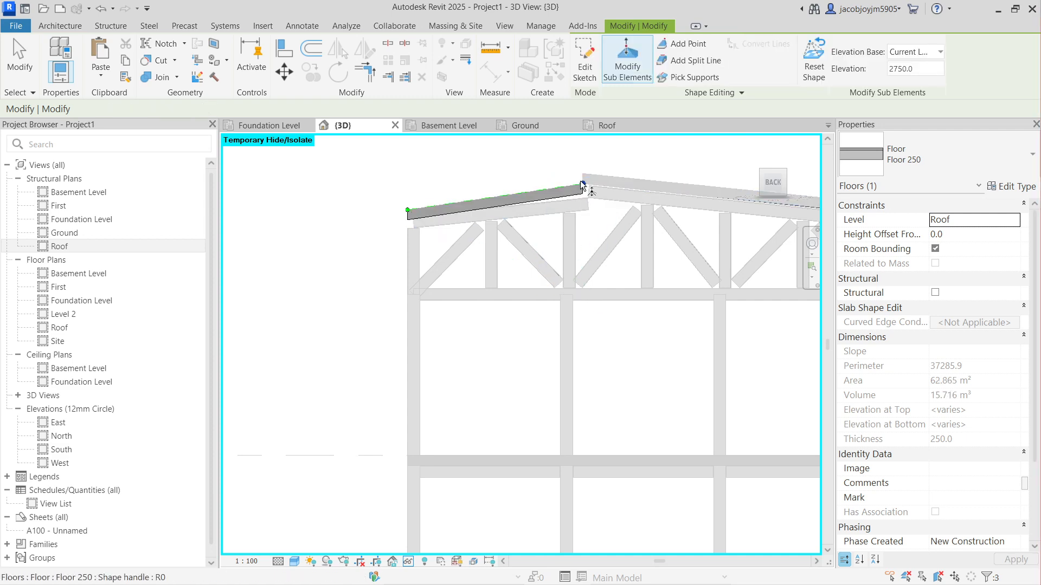
{"action": "key", "text": "Escape"}
{"action": "key", "text": "Escape"}
Step: Examine the ridge joint between the two sloped roof slabs, up close from the back and in an angled 3D view
{"action": "left_click", "coordinate": [517, 197]}
{"action": "middle_click_drag", "start_coordinate": [462, 213], "coordinate": [509, 279], "text": "shift"}
{"action": "left_click", "coordinate": [780, 187]}
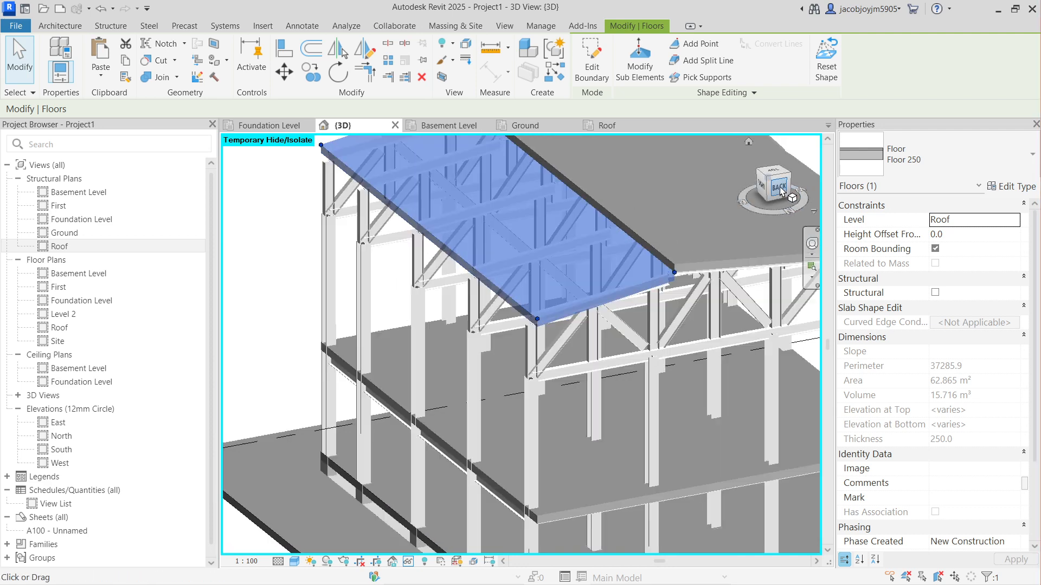
{"action": "scroll", "coordinate": [589, 349], "scroll_direction": "up", "scroll_amount": 3}
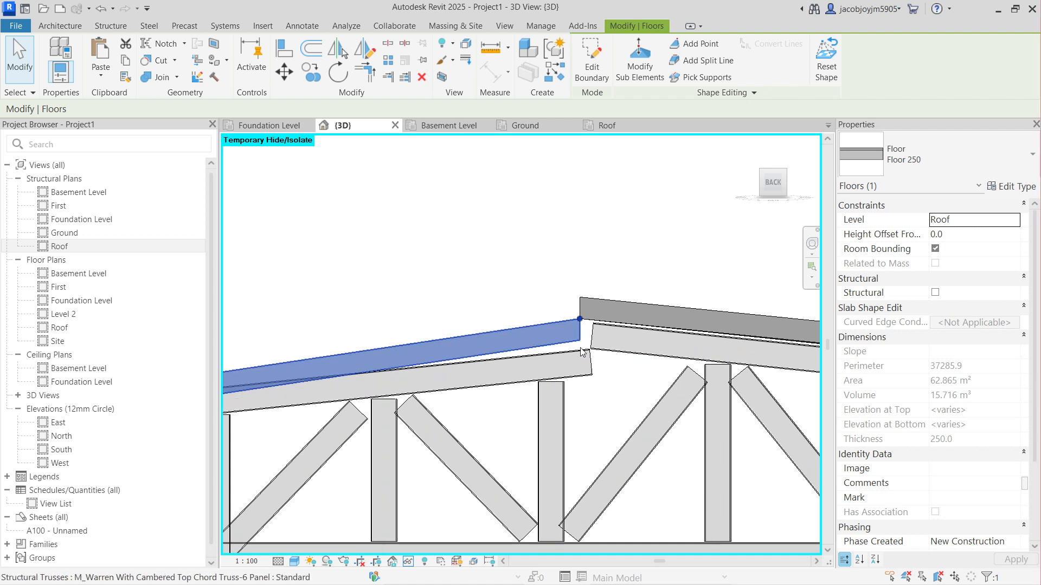
{"action": "scroll", "coordinate": [573, 301], "scroll_direction": "up", "scroll_amount": 3}
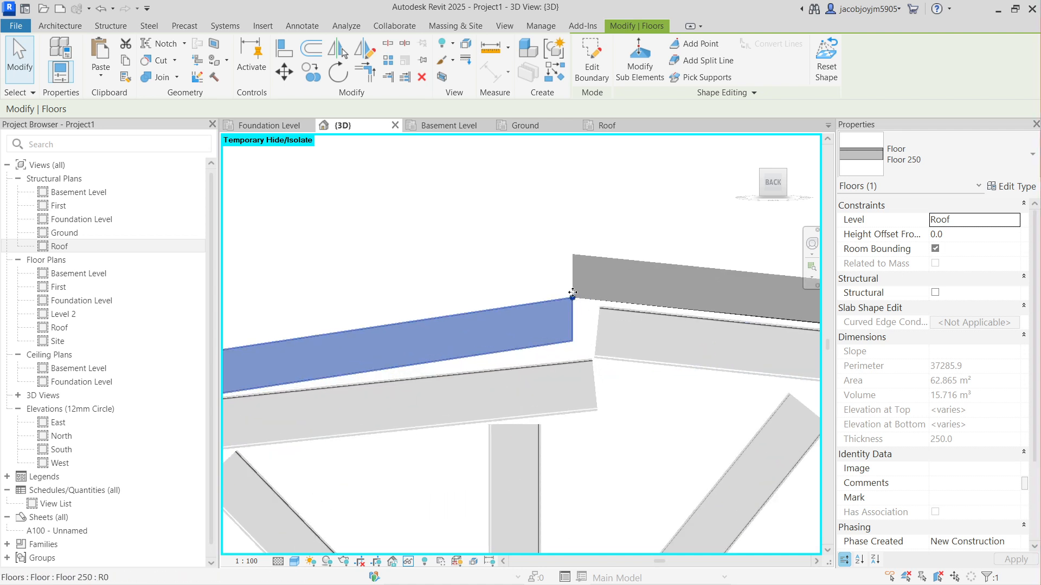
{"action": "scroll", "coordinate": [573, 302], "scroll_direction": "down", "scroll_amount": 4}
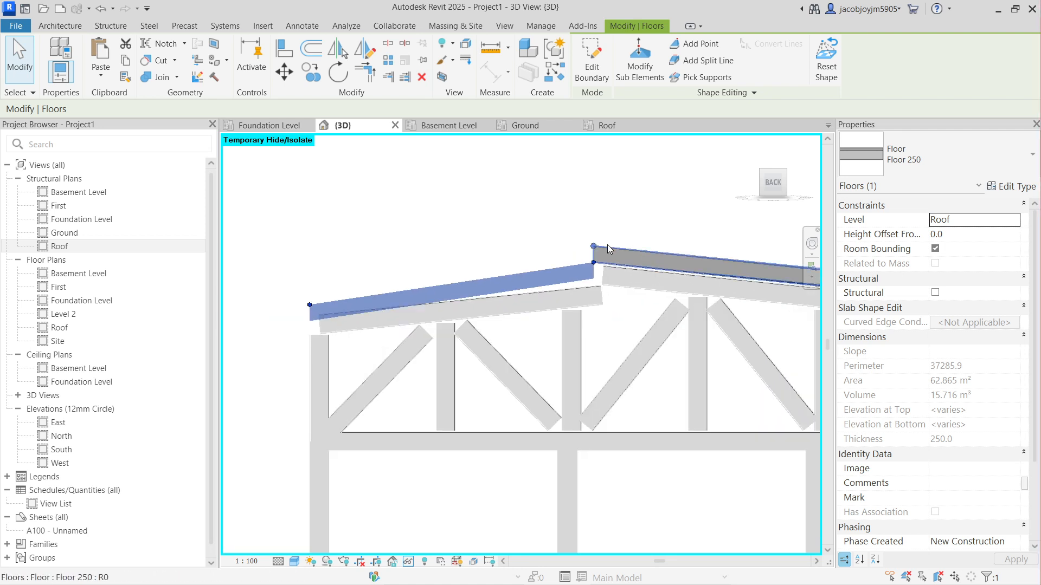
{"action": "middle_click_drag", "start_coordinate": [575, 253], "coordinate": [471, 320], "text": "shift"}
{"action": "key", "text": "Escape"}
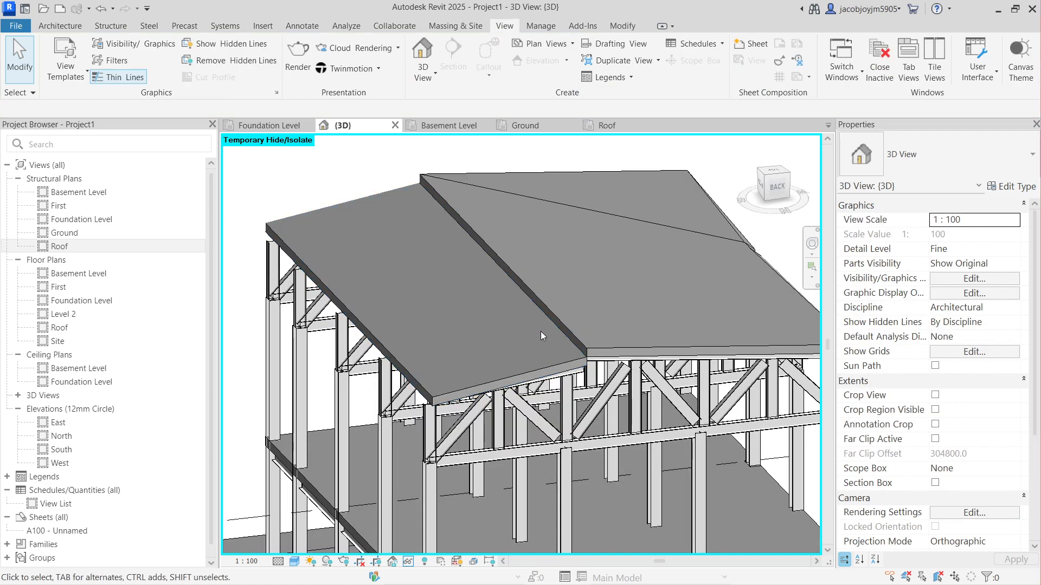
Step: Check from the back how both roof slabs sit on the trusses' top chords, and review the available roof creation options
{"action": "left_click", "coordinate": [61, 27]}
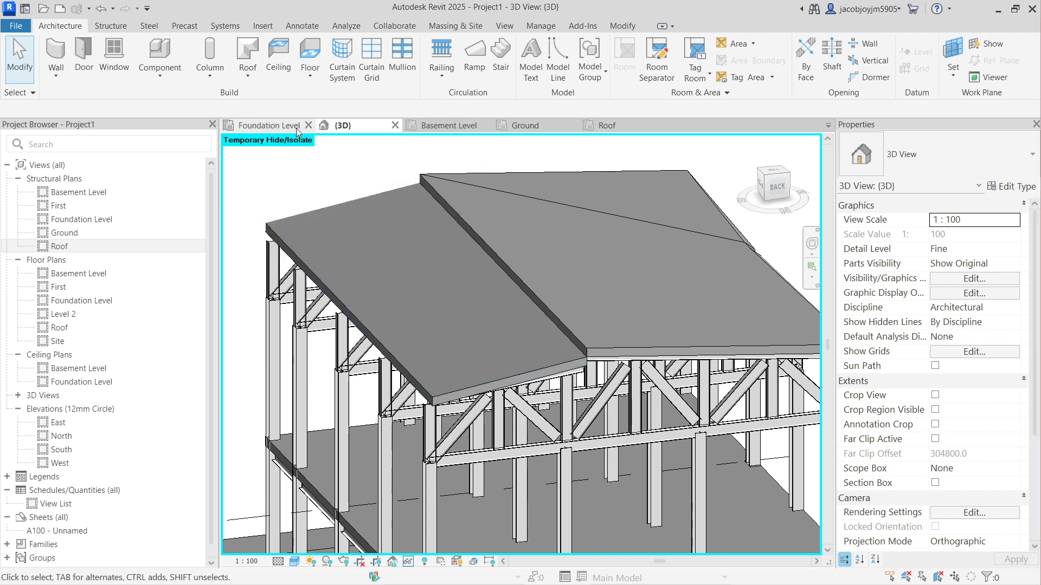
{"action": "left_click", "coordinate": [553, 373]}
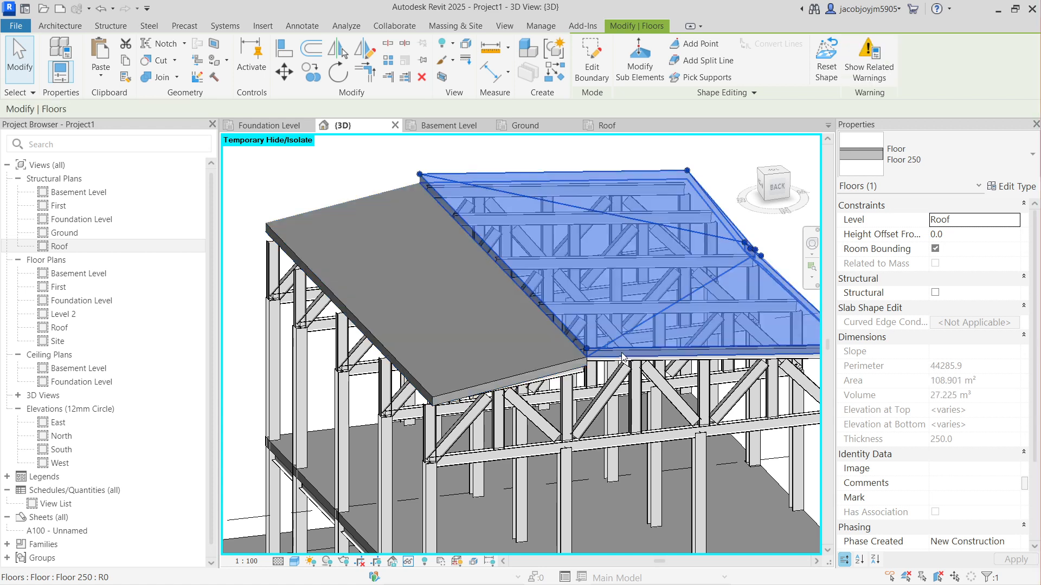
{"action": "key", "text": "Escape"}
{"action": "middle_click_drag", "start_coordinate": [600, 320], "coordinate": [678, 249], "text": "shift"}
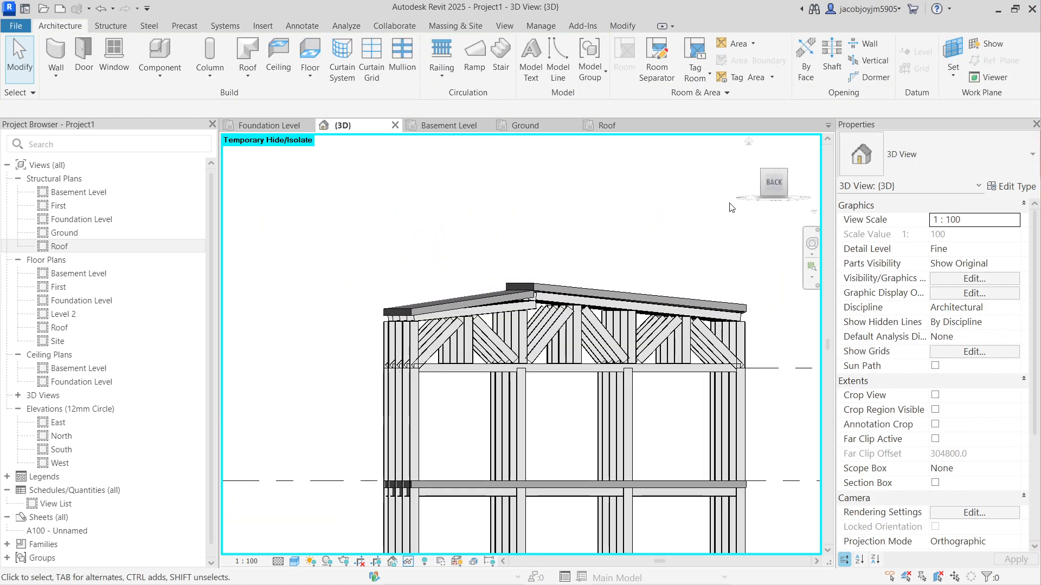
{"action": "left_click", "coordinate": [775, 184]}
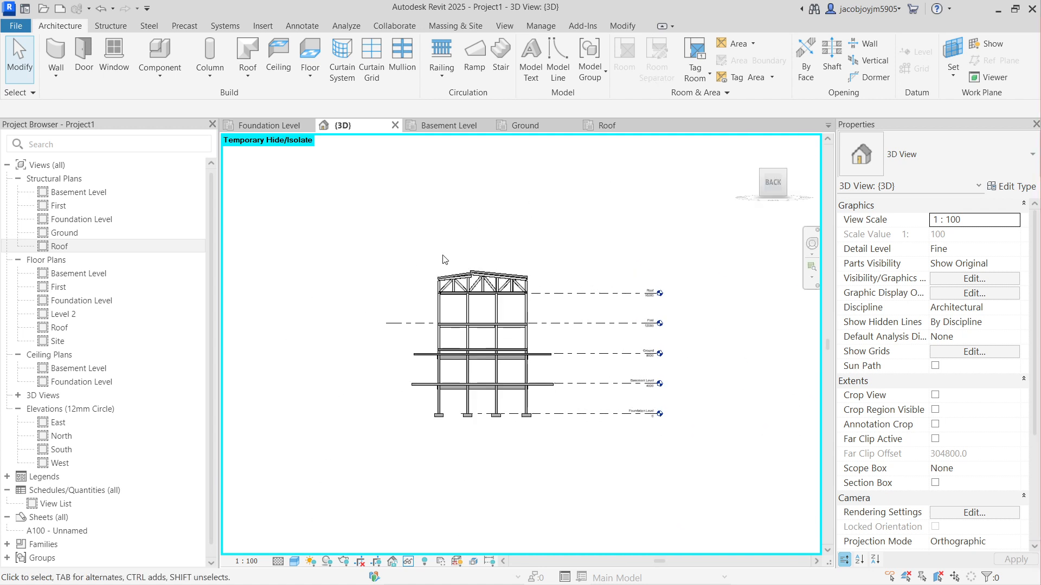
{"action": "scroll", "coordinate": [475, 282], "scroll_direction": "up", "scroll_amount": 3}
{"action": "left_click", "coordinate": [525, 279]}
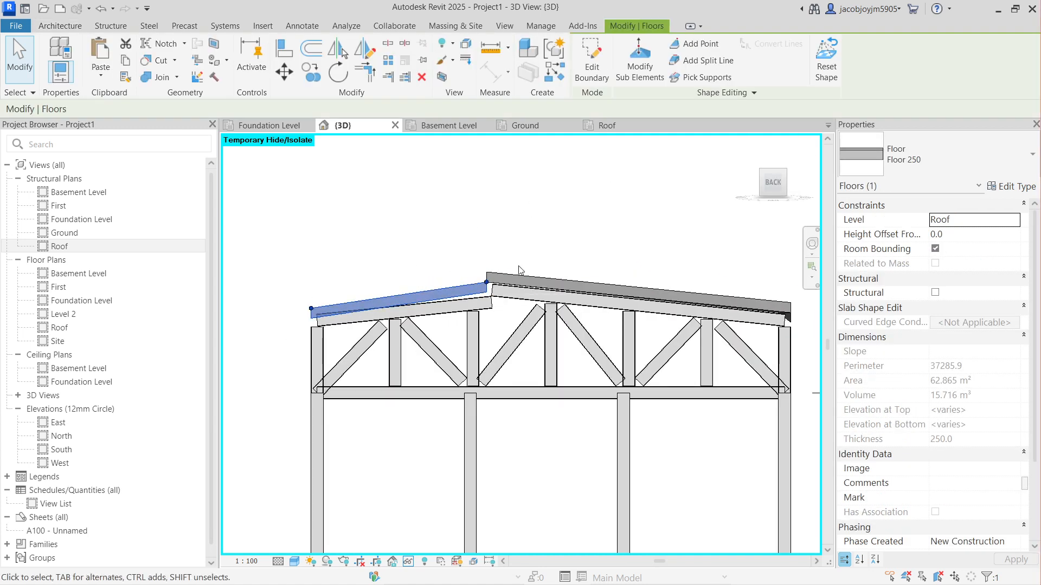
{"action": "left_click", "coordinate": [60, 26]}
{"action": "left_click", "coordinate": [244, 79]}
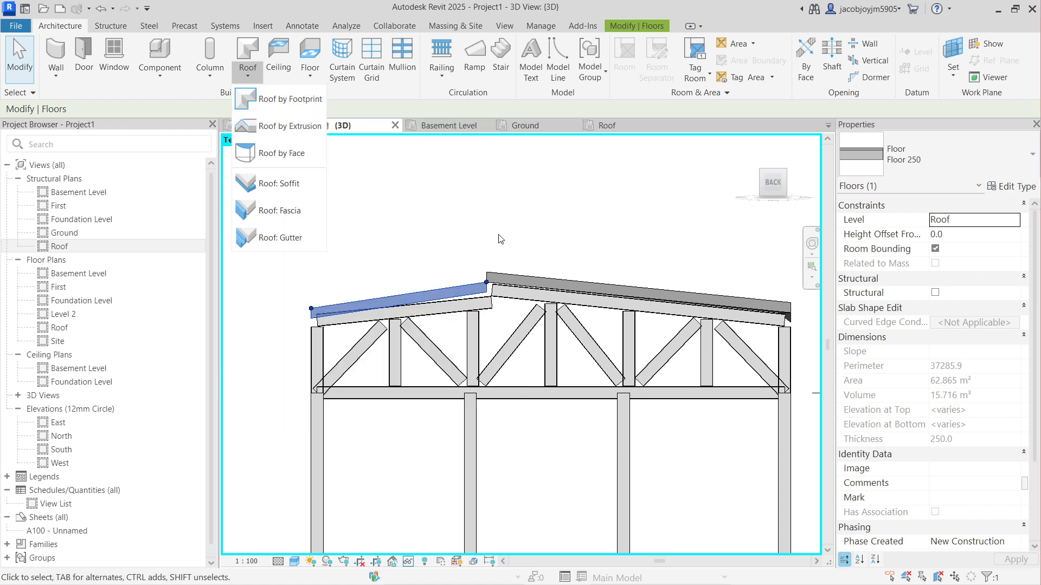
{"action": "left_click", "coordinate": [492, 265]}
{"action": "left_click", "coordinate": [461, 290]}
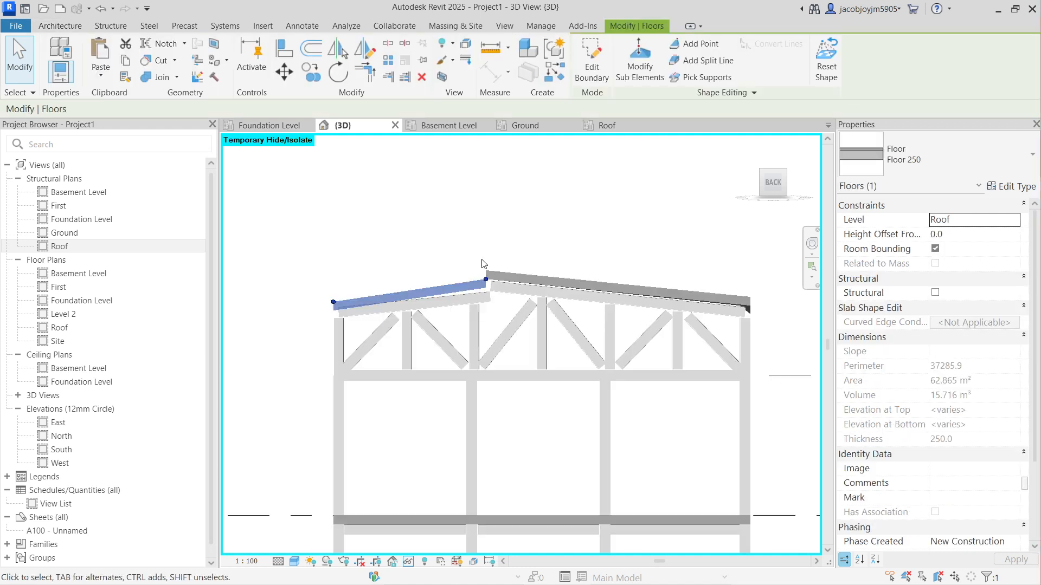
{"action": "scroll", "coordinate": [423, 347], "scroll_direction": "up", "scroll_amount": 2}
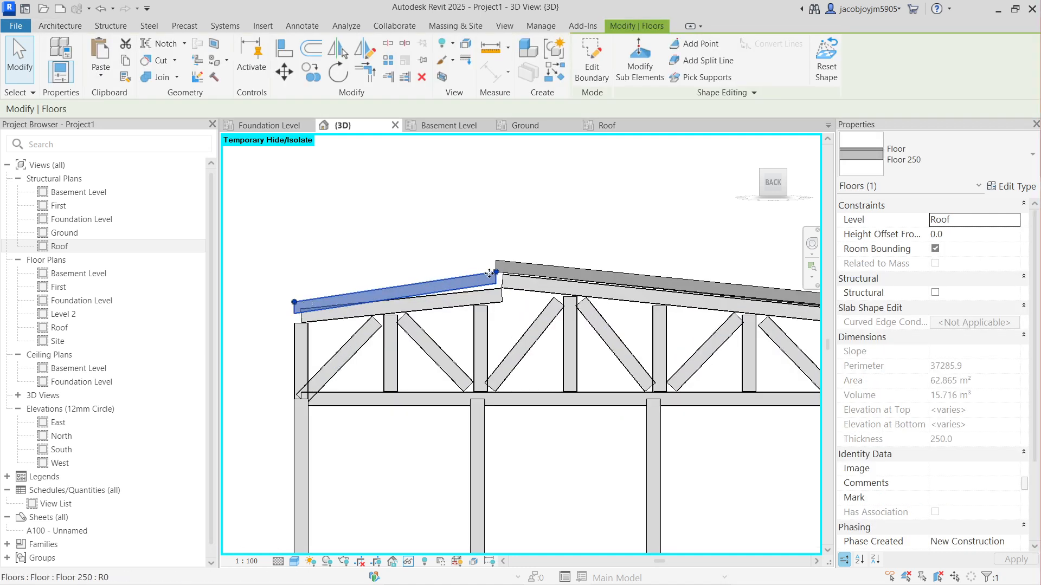
Step: Reset the temporary hide/isolate in the 3D view to bring back all hidden elements of the building
{"action": "scroll", "coordinate": [491, 216], "scroll_direction": "down", "scroll_amount": 3}
{"action": "left_click", "coordinate": [512, 204]}
{"action": "scroll", "coordinate": [471, 213], "scroll_direction": "down", "scroll_amount": 2}
{"action": "middle_click_drag", "start_coordinate": [471, 213], "coordinate": [598, 294], "text": "shift"}
{"action": "scroll", "coordinate": [562, 245], "scroll_direction": "up", "scroll_amount": 1}
{"action": "middle_click_drag", "start_coordinate": [563, 249], "coordinate": [577, 378]}
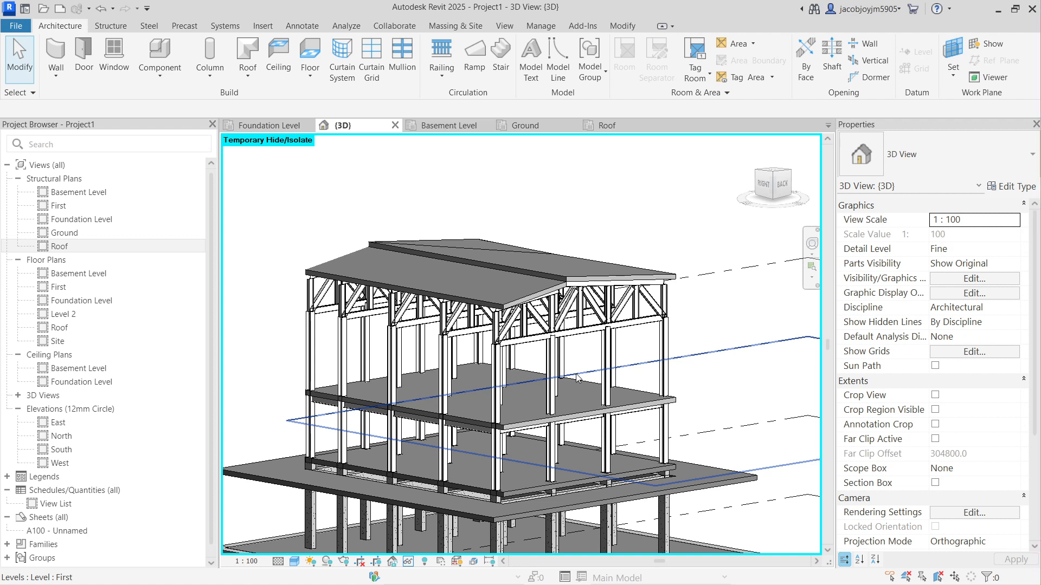
{"action": "middle_click_drag", "start_coordinate": [577, 373], "coordinate": [631, 458], "text": "shift"}
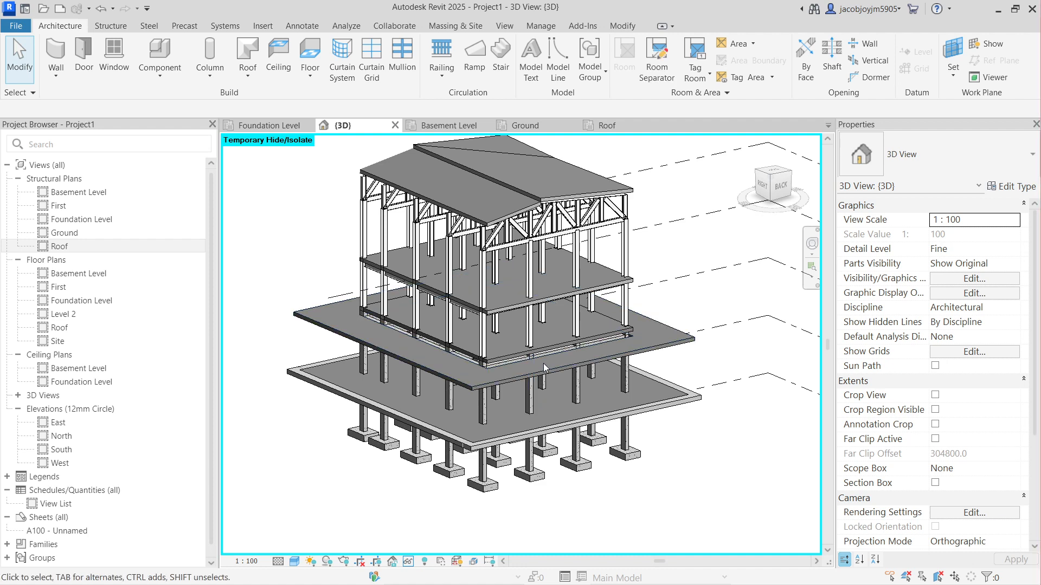
{"action": "key", "text": "h"}
{"action": "key", "text": "r"}
{"action": "middle_click_drag", "start_coordinate": [543, 363], "coordinate": [565, 381], "text": "shift"}
{"action": "scroll", "coordinate": [521, 316], "scroll_direction": "up", "scroll_amount": 1}
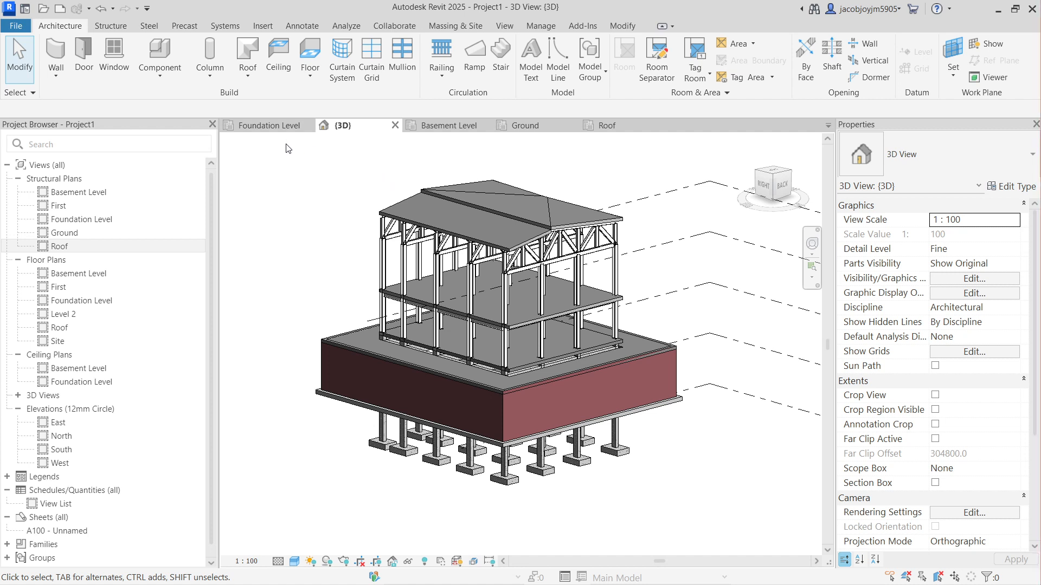
Step: Inspect the brick exterior basement wall between Basement Level and Ground, including its properties and its corner up close
{"action": "left_click", "coordinate": [589, 371]}
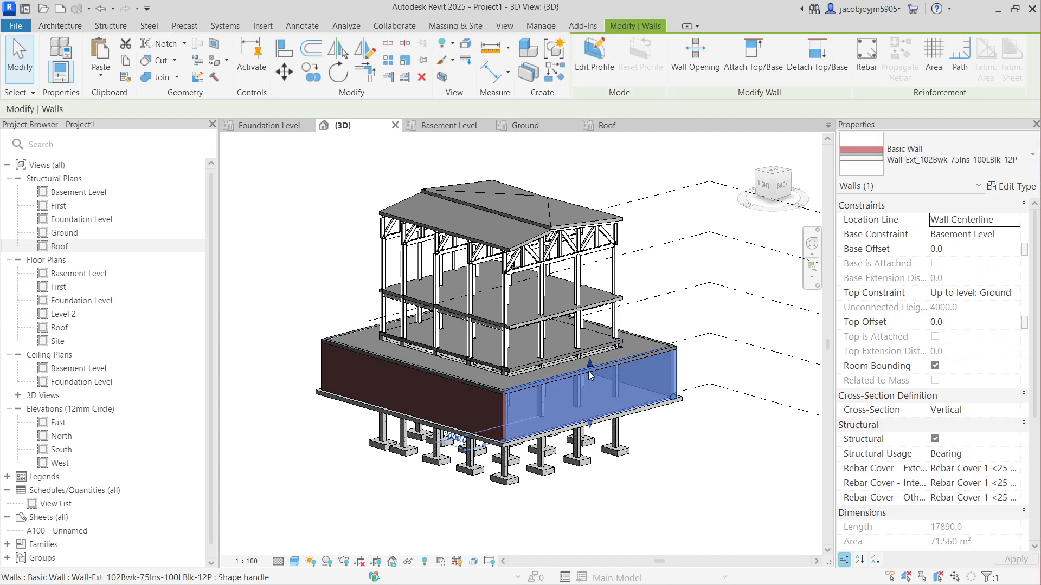
{"action": "key", "text": "Escape"}
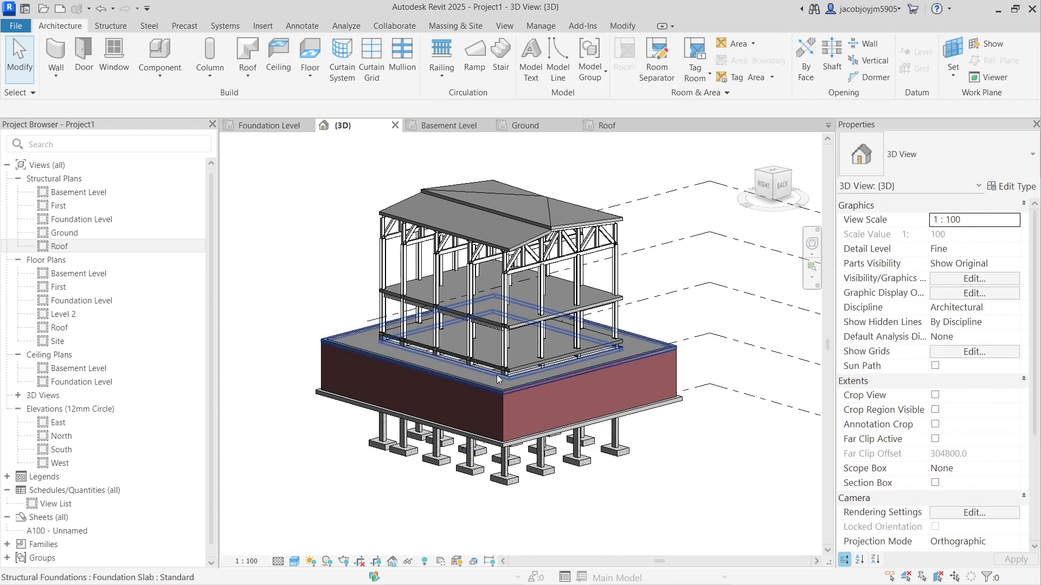
{"action": "left_click", "coordinate": [514, 389]}
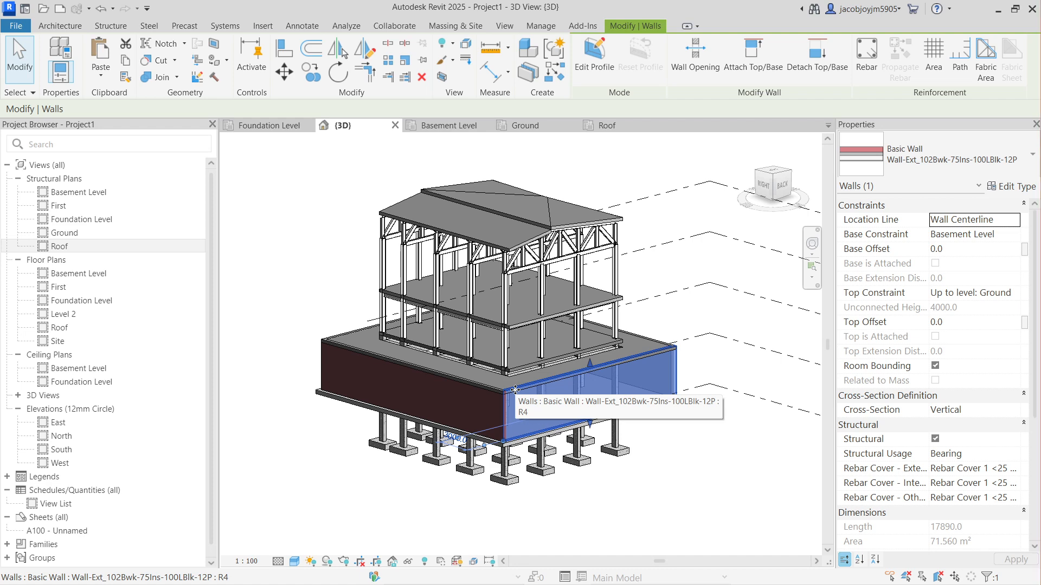
{"action": "scroll", "coordinate": [568, 414], "scroll_direction": "up", "scroll_amount": 5}
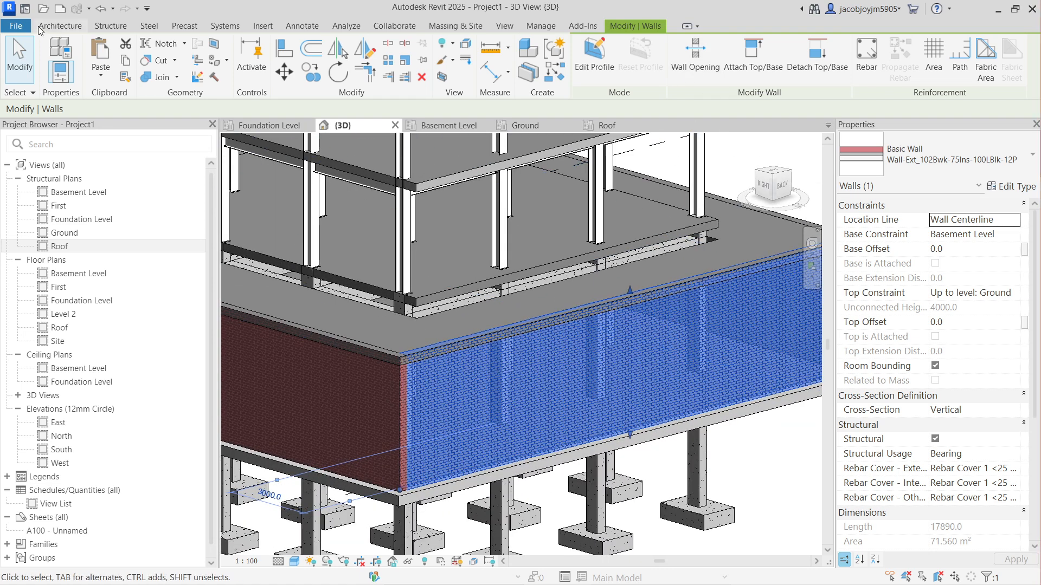
{"action": "left_click", "coordinate": [53, 33]}
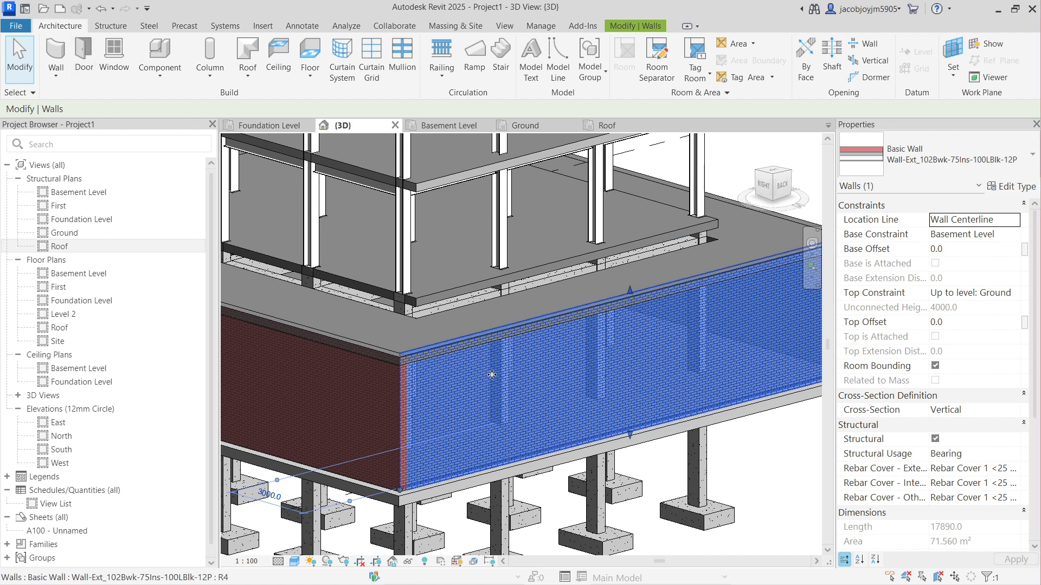
{"action": "scroll", "coordinate": [469, 421], "scroll_direction": "down", "scroll_amount": 5}
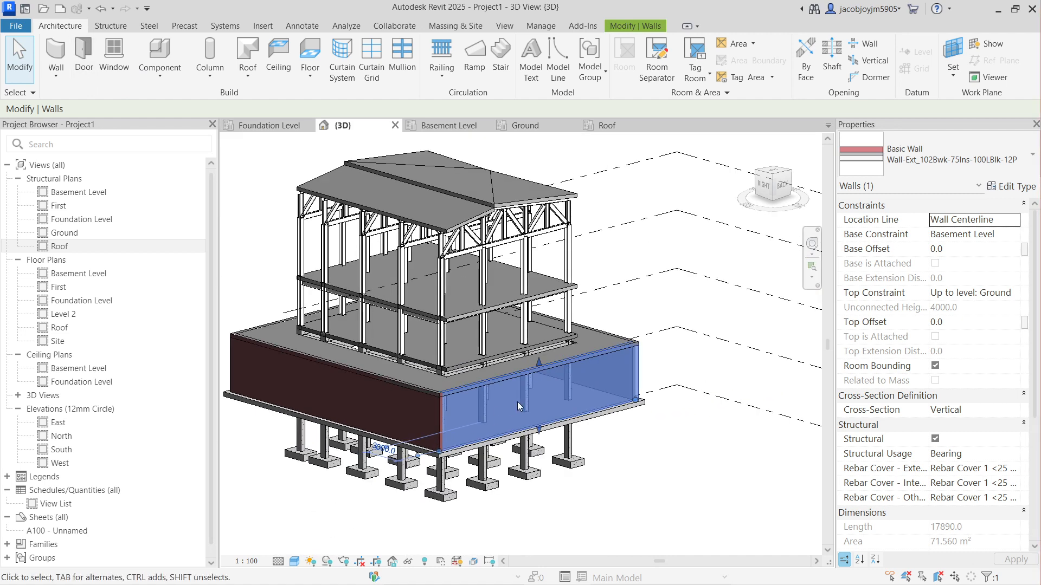
{"action": "left_click", "coordinate": [636, 451]}
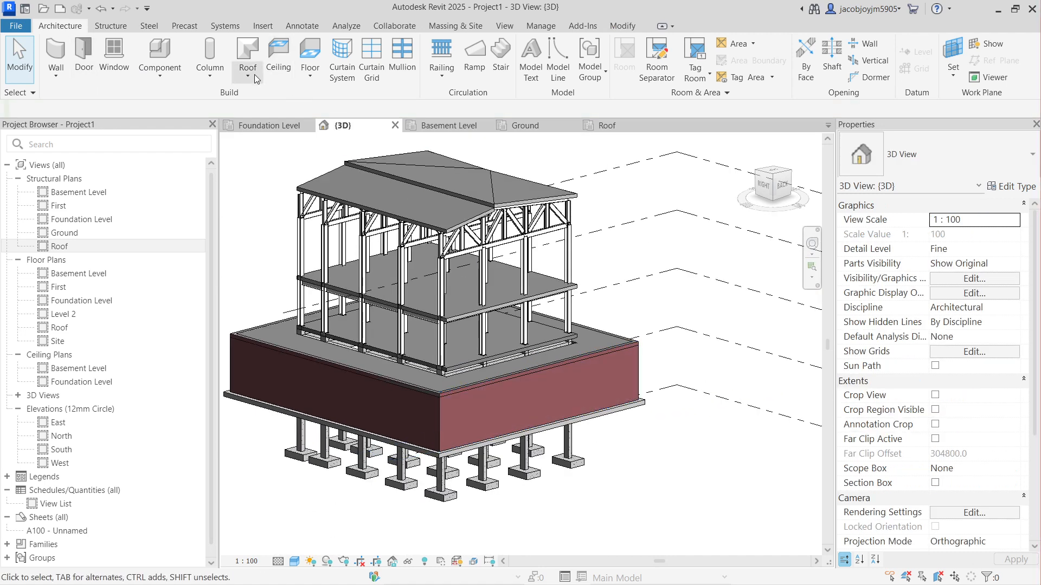